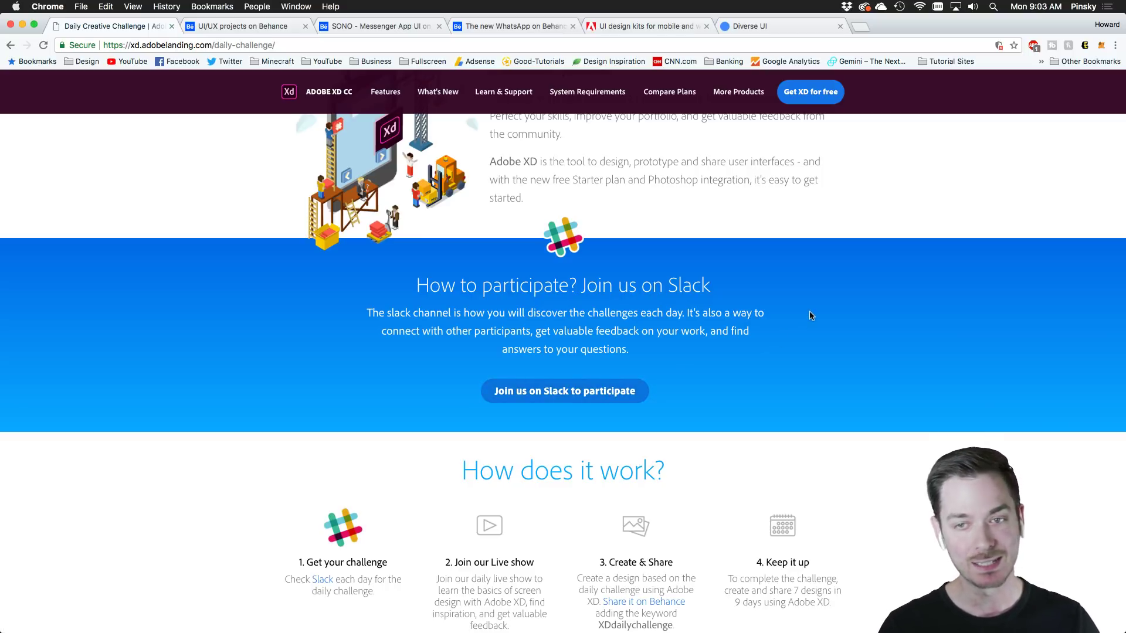
Hide Chrome's bookmarks bar and scroll down to the Monday, August 27 Messaging app challenge card
key(super+shift+b)
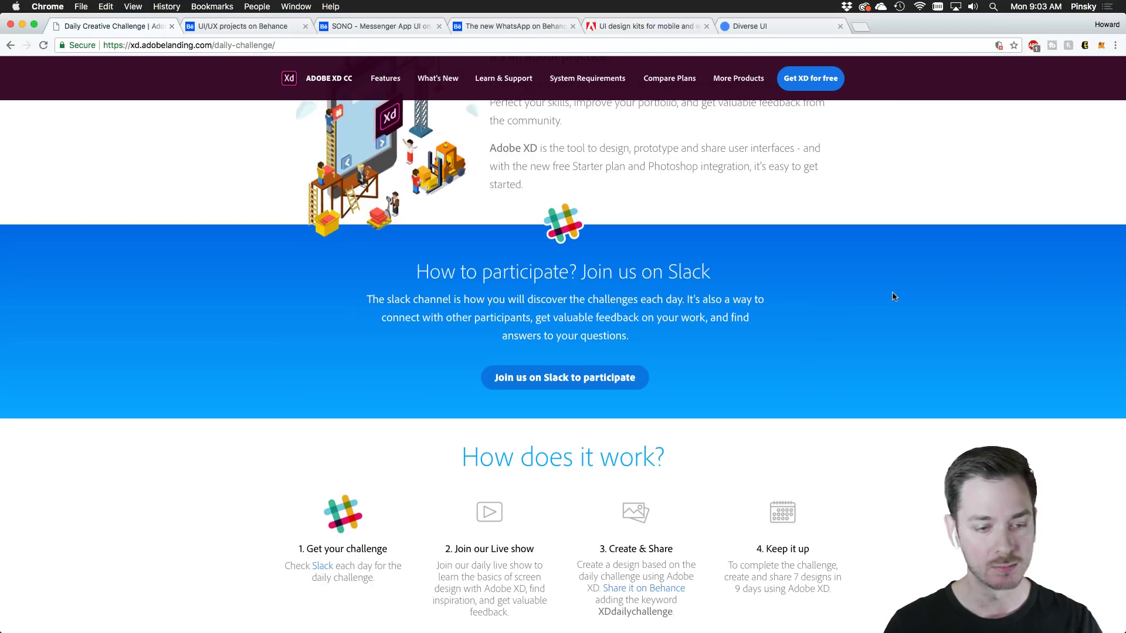
scroll(877, 298, down, 3)
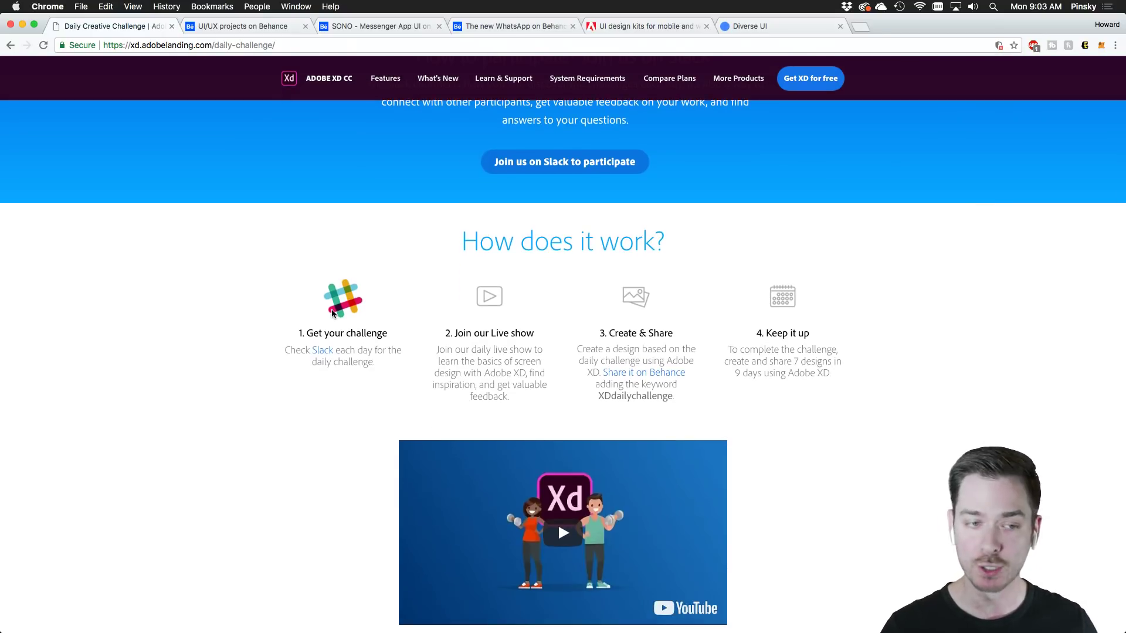
scroll(333, 315, down, 5)
scroll(333, 315, down, 5)
scroll(505, 381, down, 1)
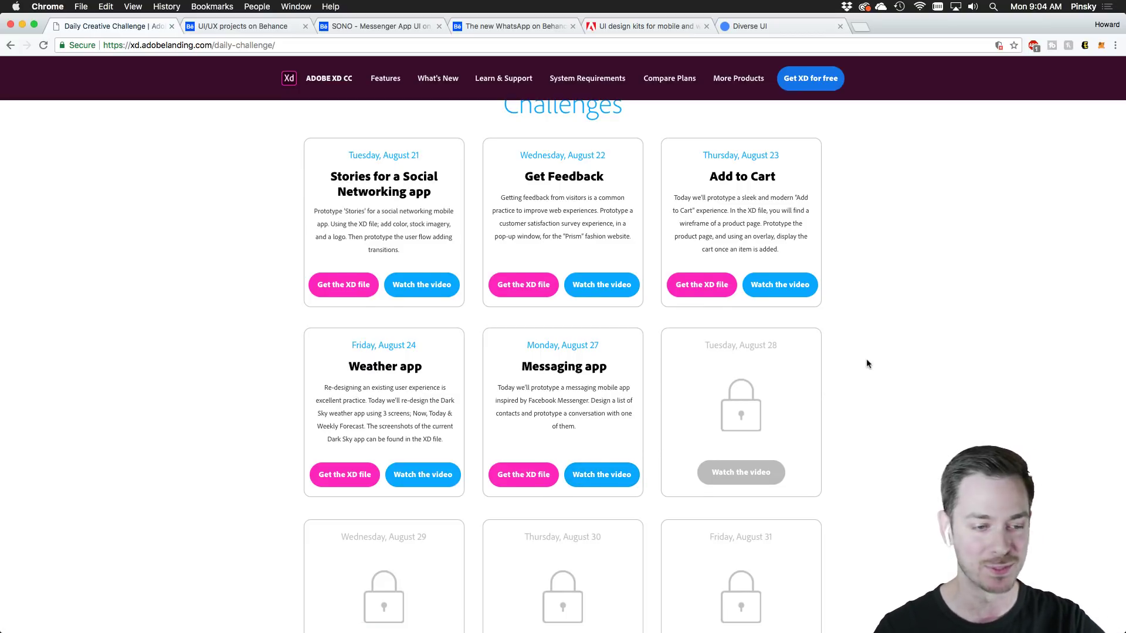
scroll(865, 364, up, 10)
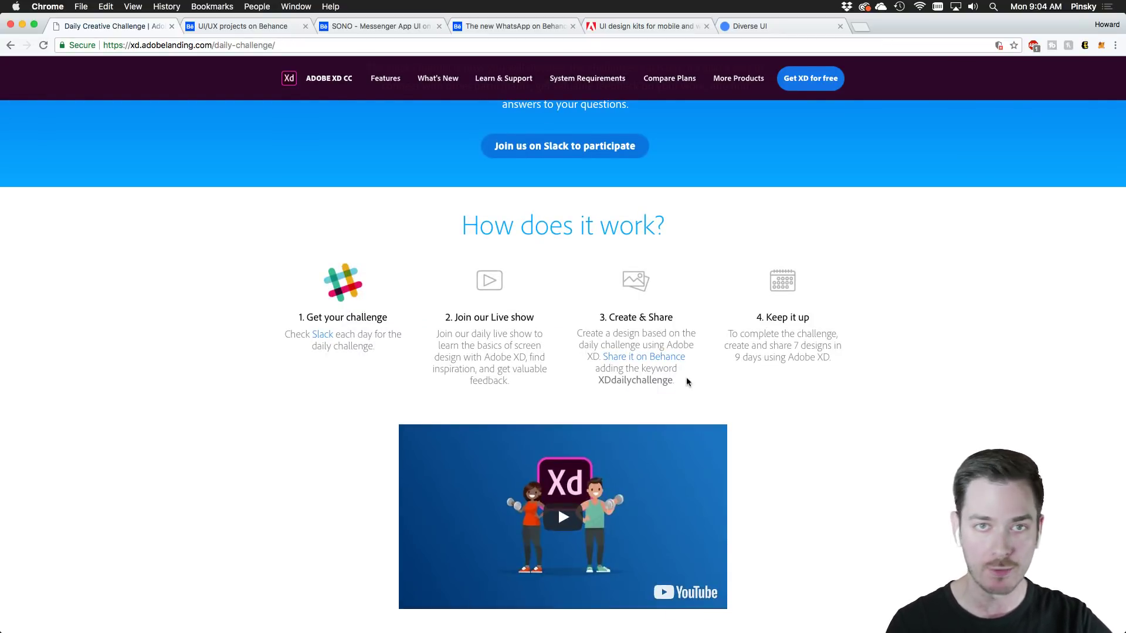
scroll(849, 332, up, 5)
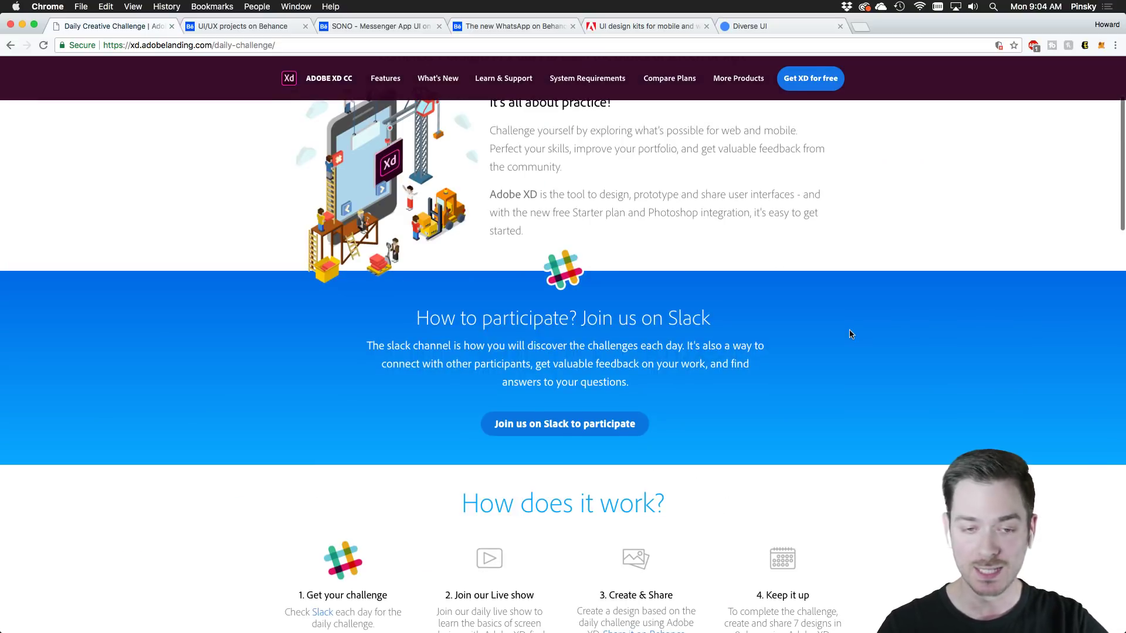
scroll(855, 335, up, 3)
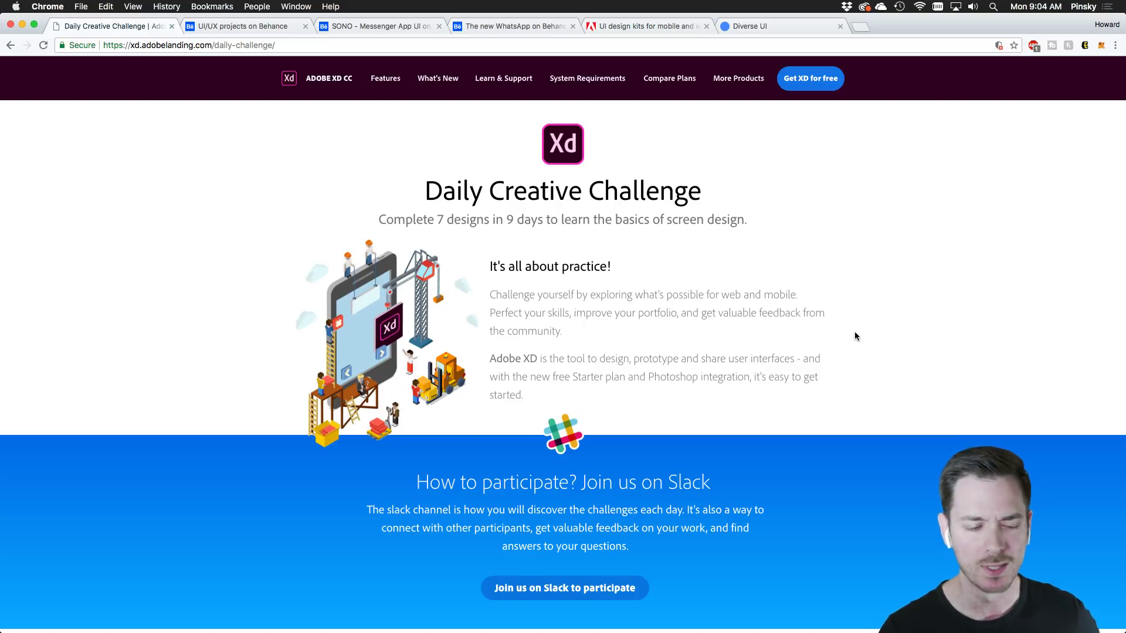
scroll(853, 335, down, 15)
scroll(801, 391, down, 4)
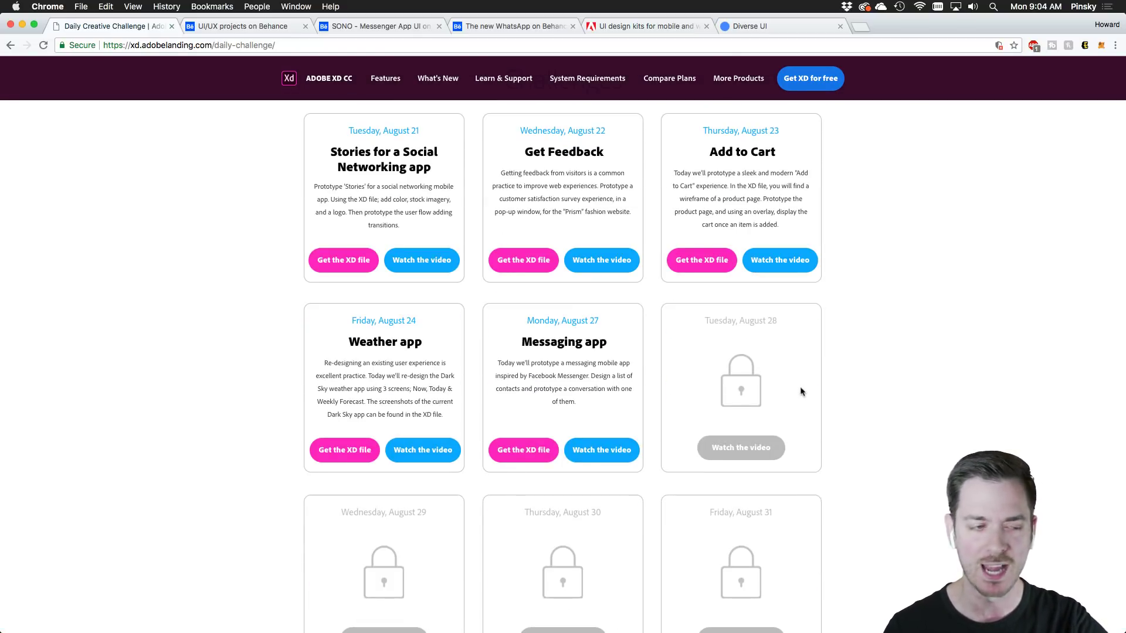
scroll(800, 391, down, 4)
scroll(800, 391, up, 2)
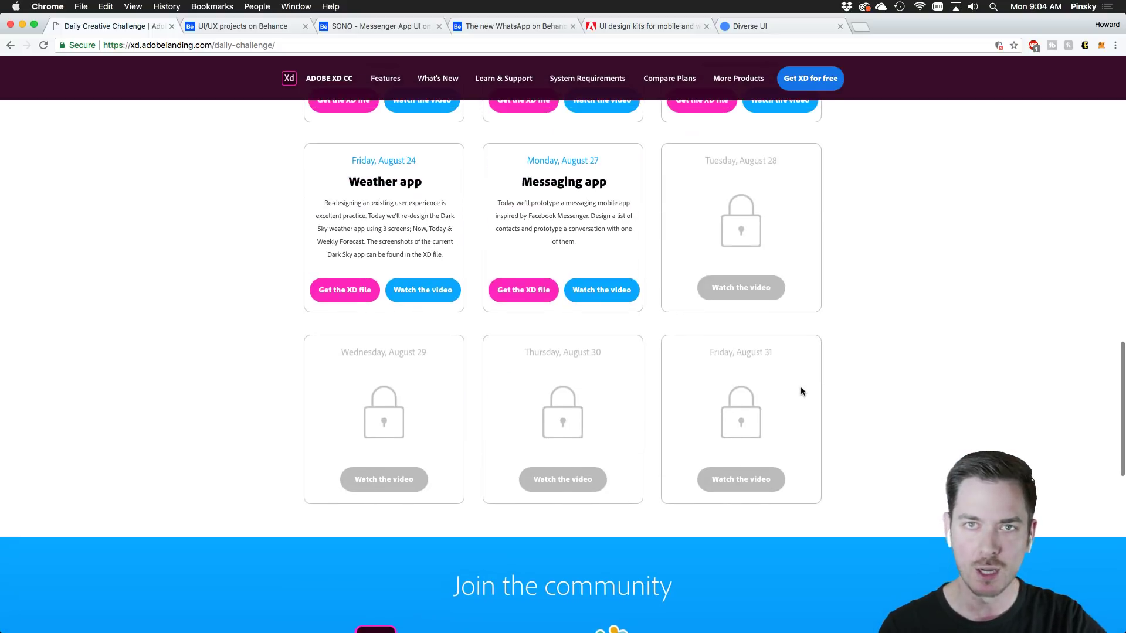
scroll(802, 391, up, 10)
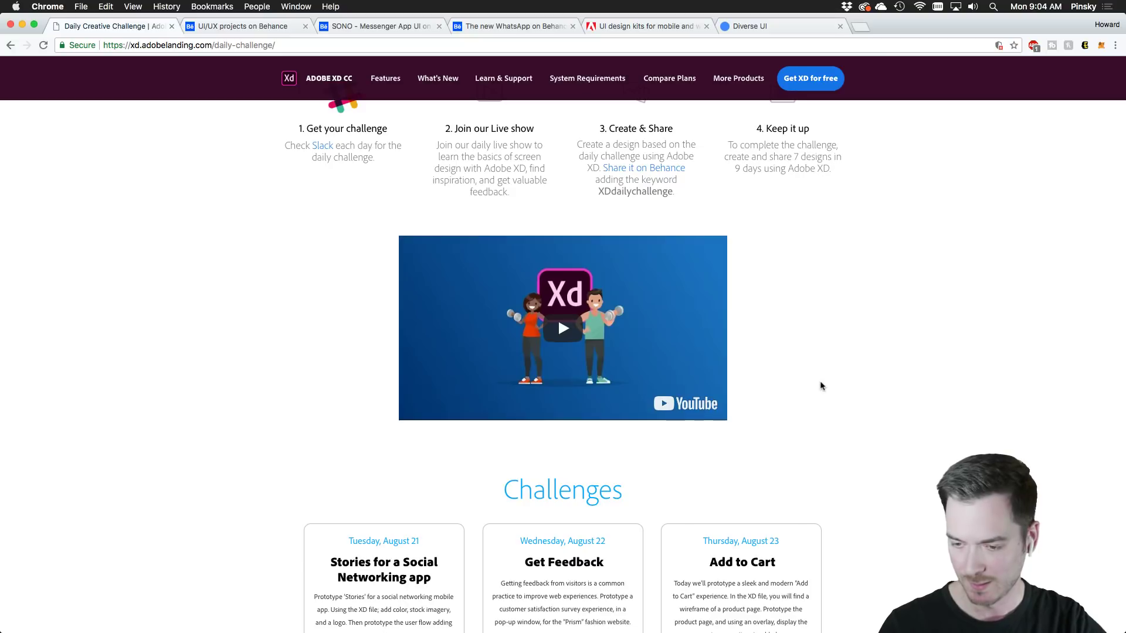
scroll(829, 382, up, 1)
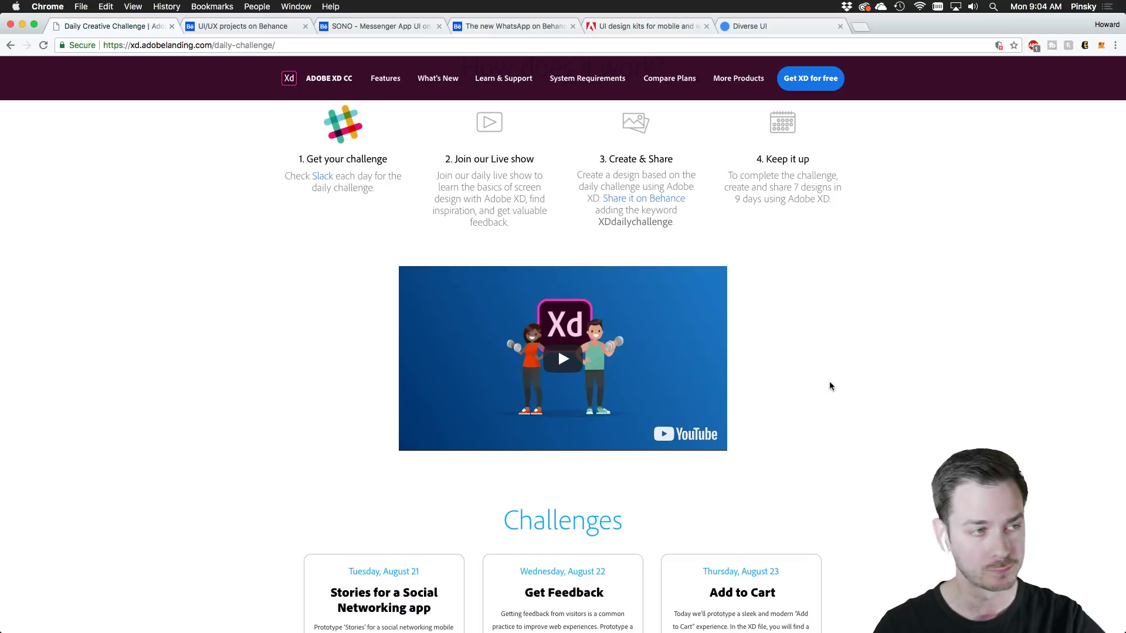
scroll(830, 386, up, 10)
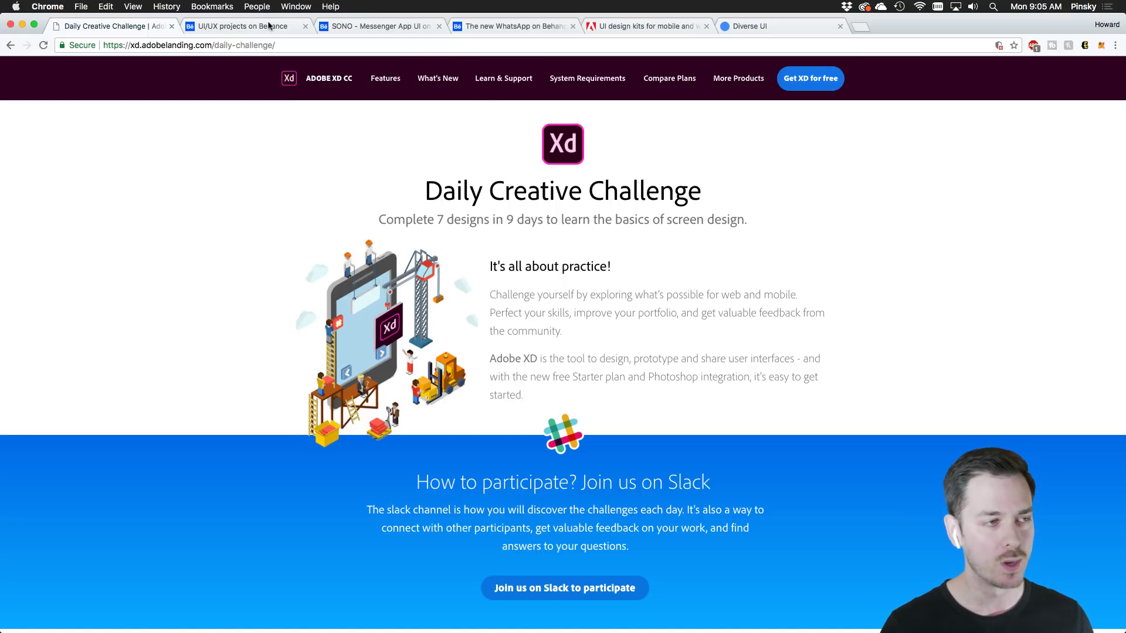
Go to Behance's Discover page and open the UI/UX category
click(246, 27)
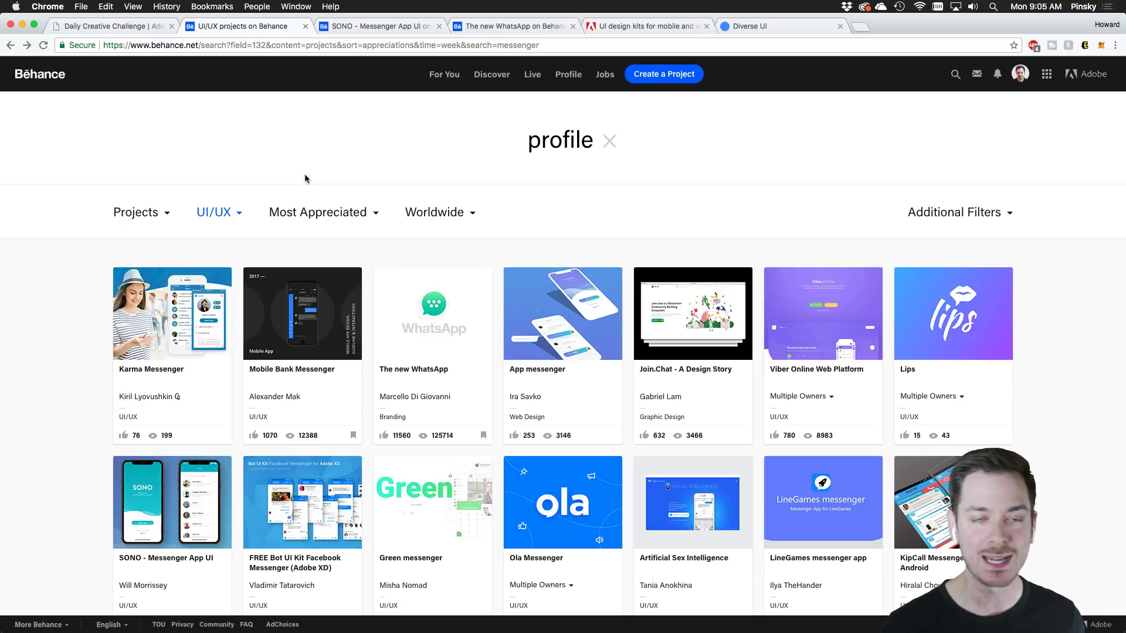
click(505, 77)
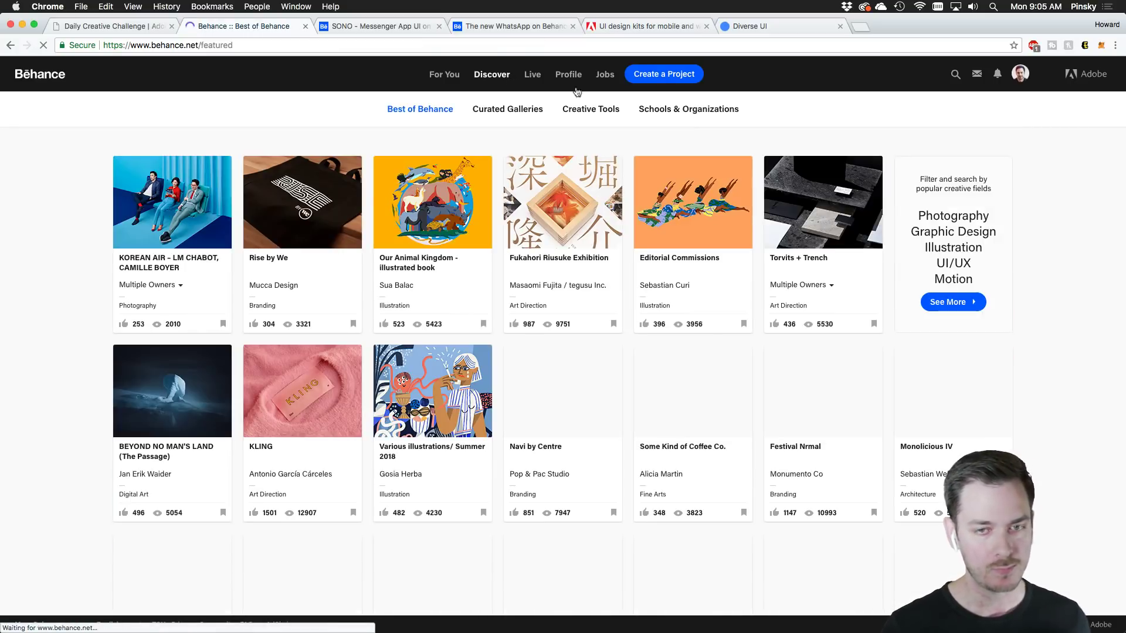
click(948, 265)
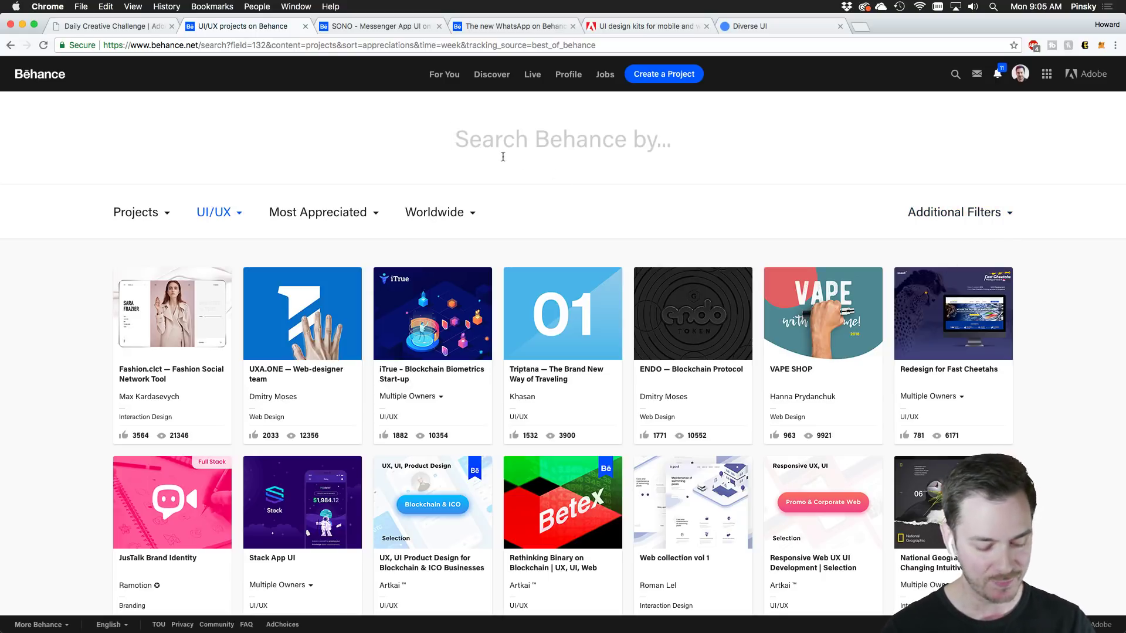
Search UI/UX projects for 'messenger' and skim the results
text(messenger)
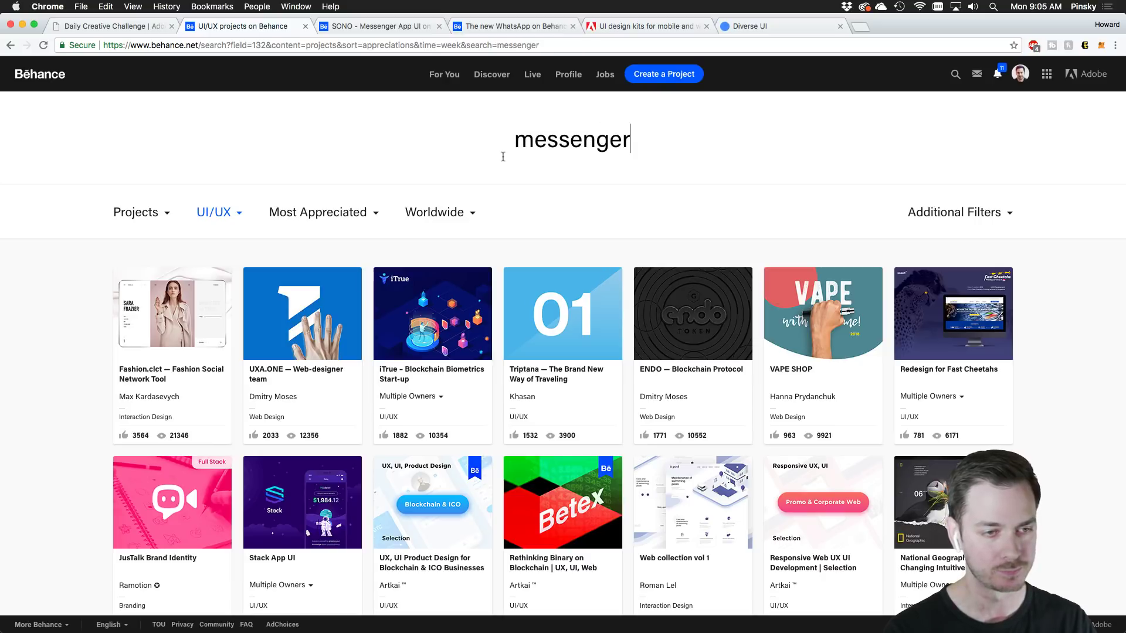
key(Return)
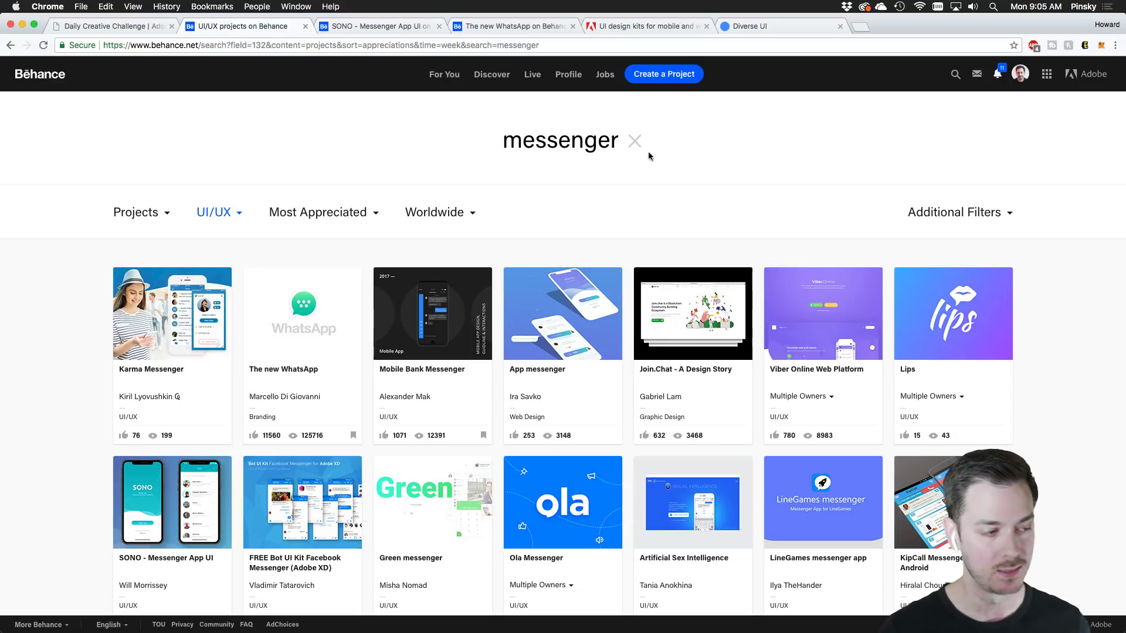
scroll(543, 313, down, 10)
scroll(543, 313, down, 5)
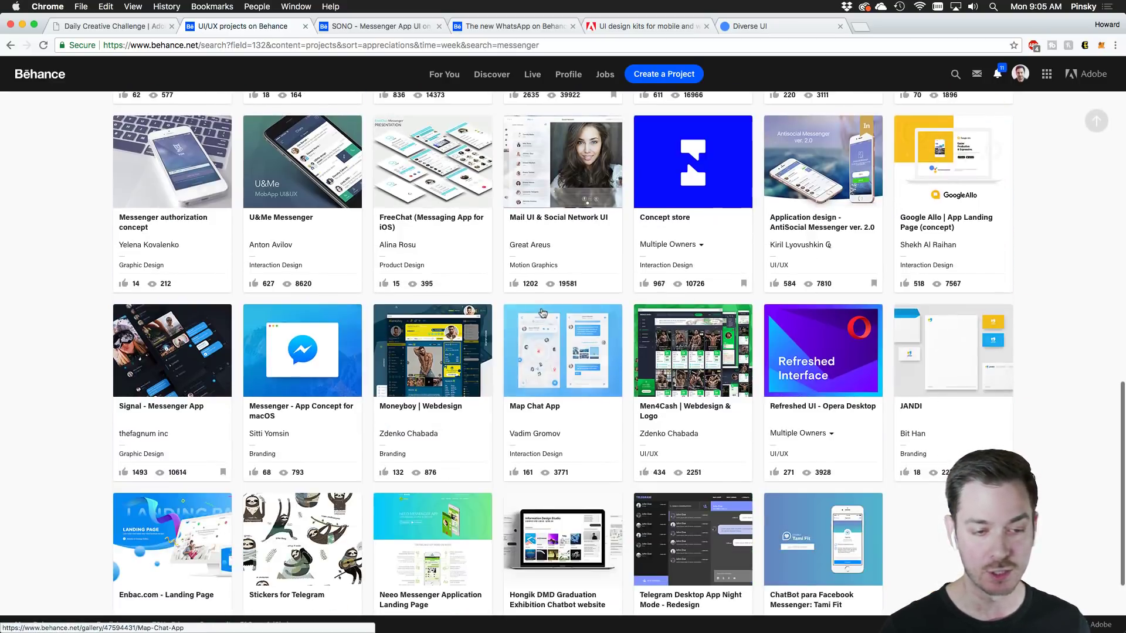
scroll(159, 326, up, 15)
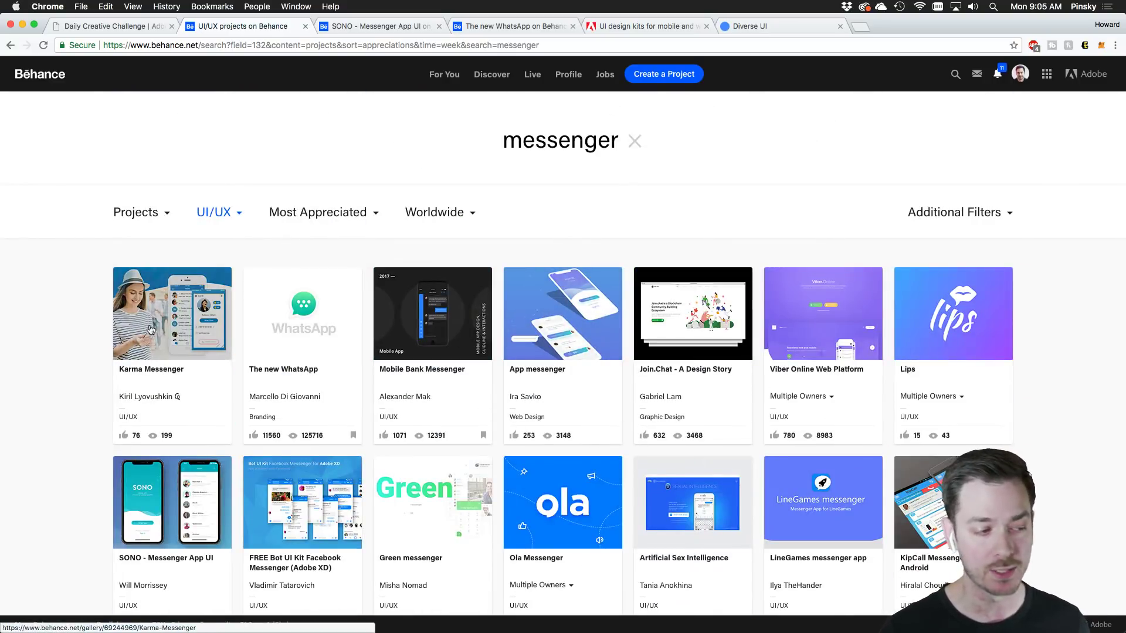
click(167, 323)
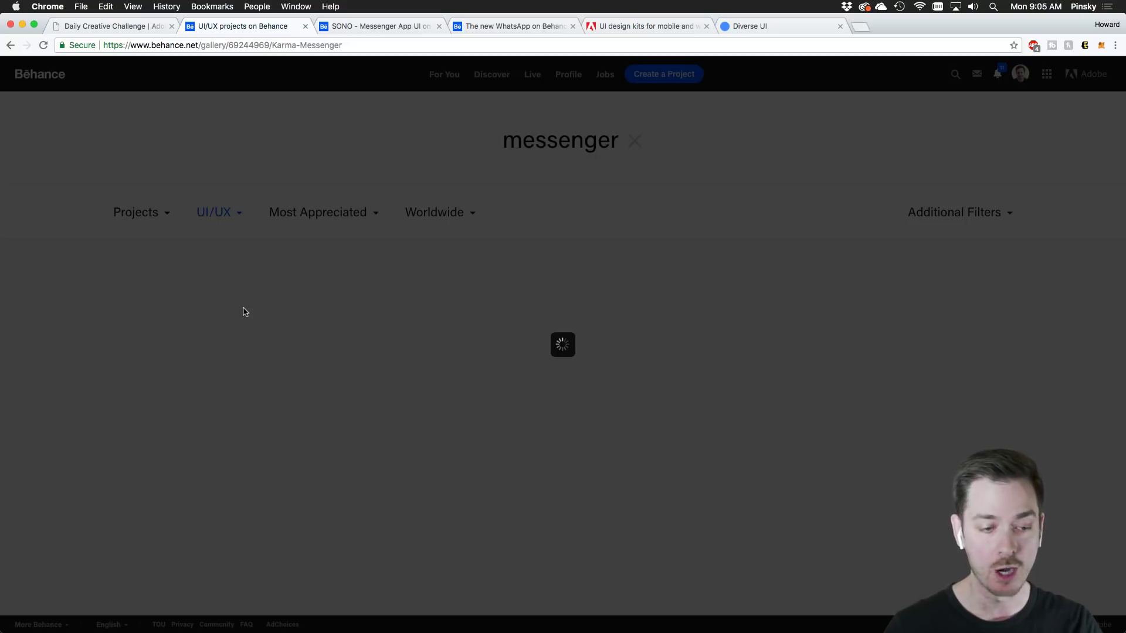
scroll(399, 283, down, 3)
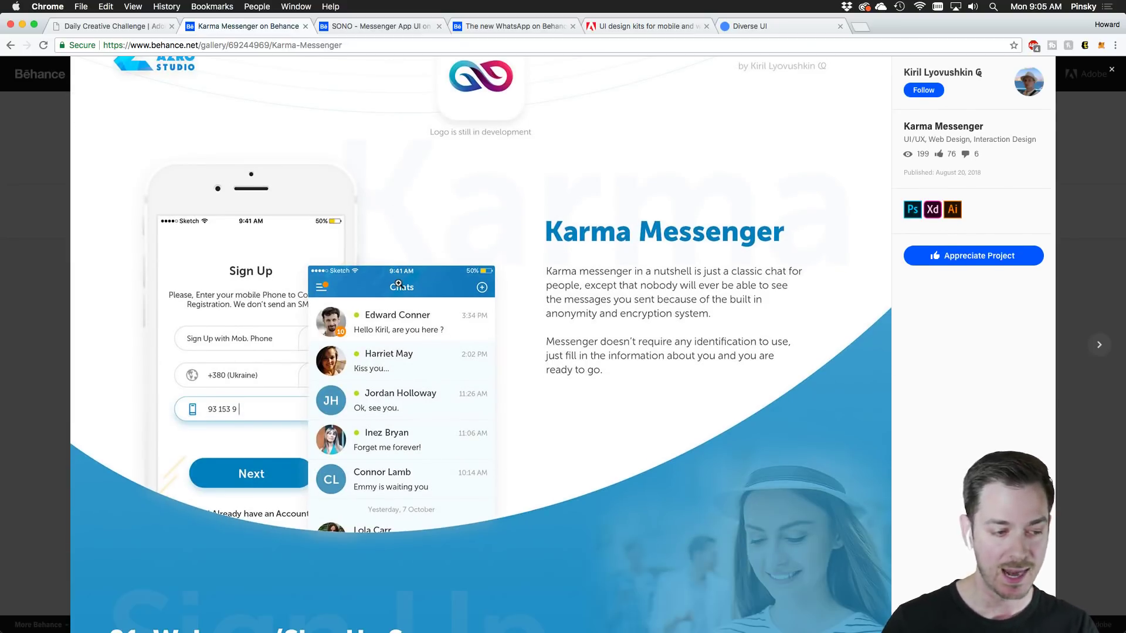
scroll(399, 284, down, 12)
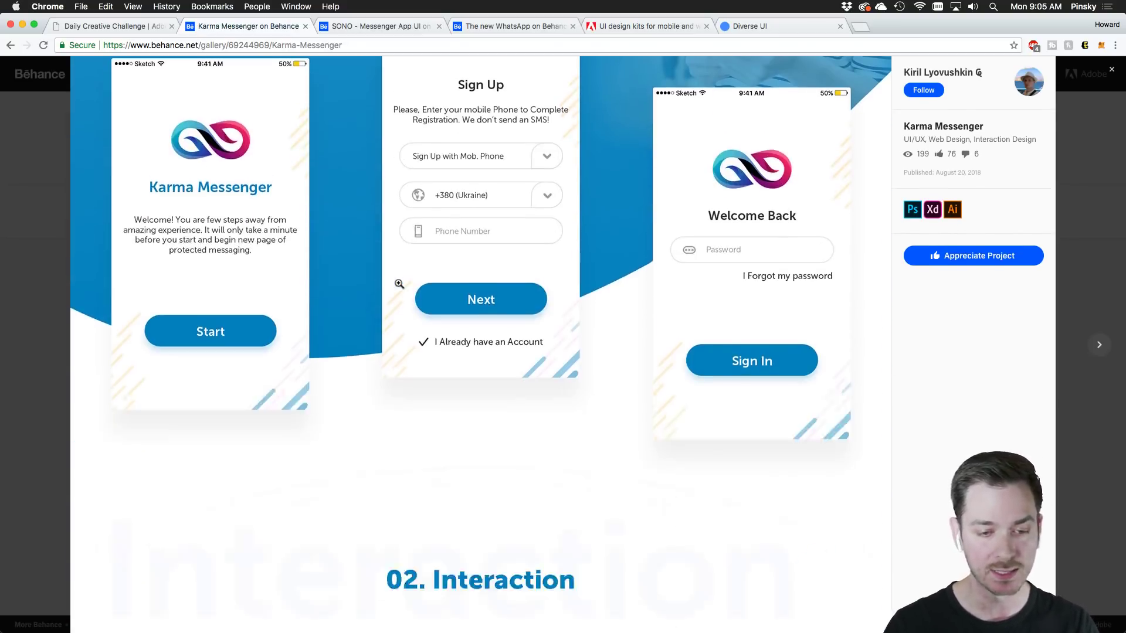
scroll(399, 284, up, 3)
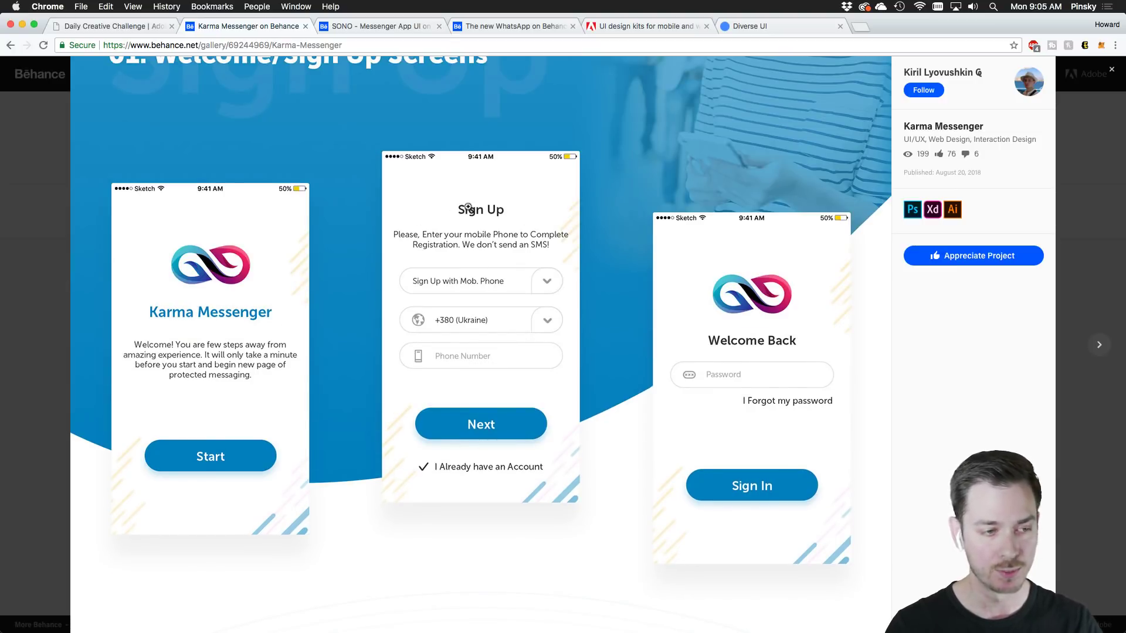
scroll(432, 367, down, 10)
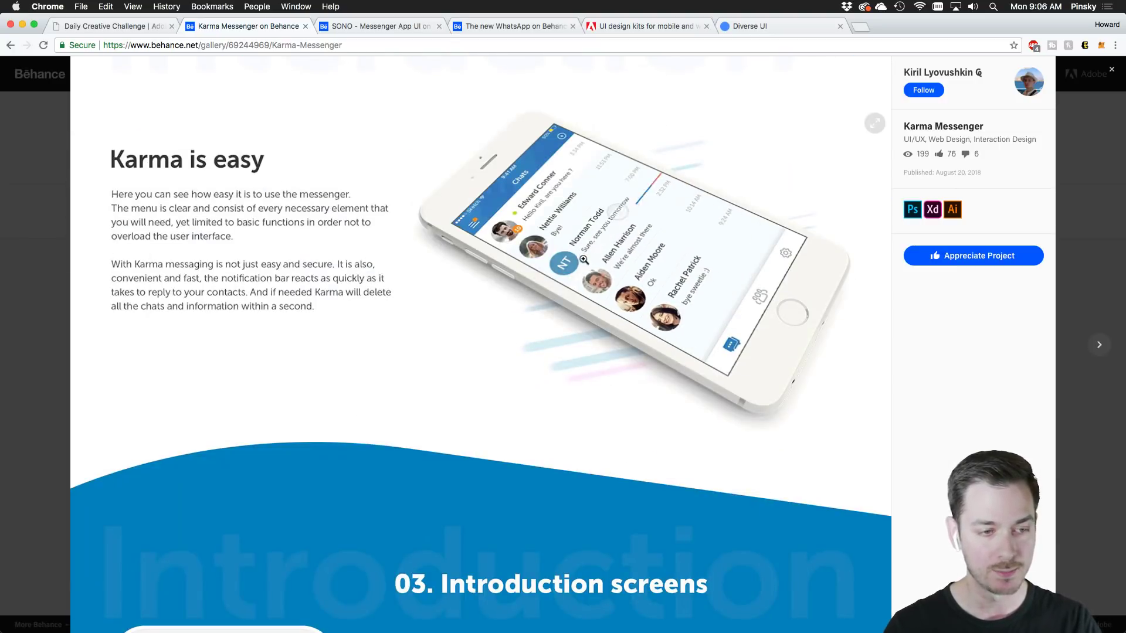
scroll(628, 302, down, 4)
scroll(628, 301, down, 19)
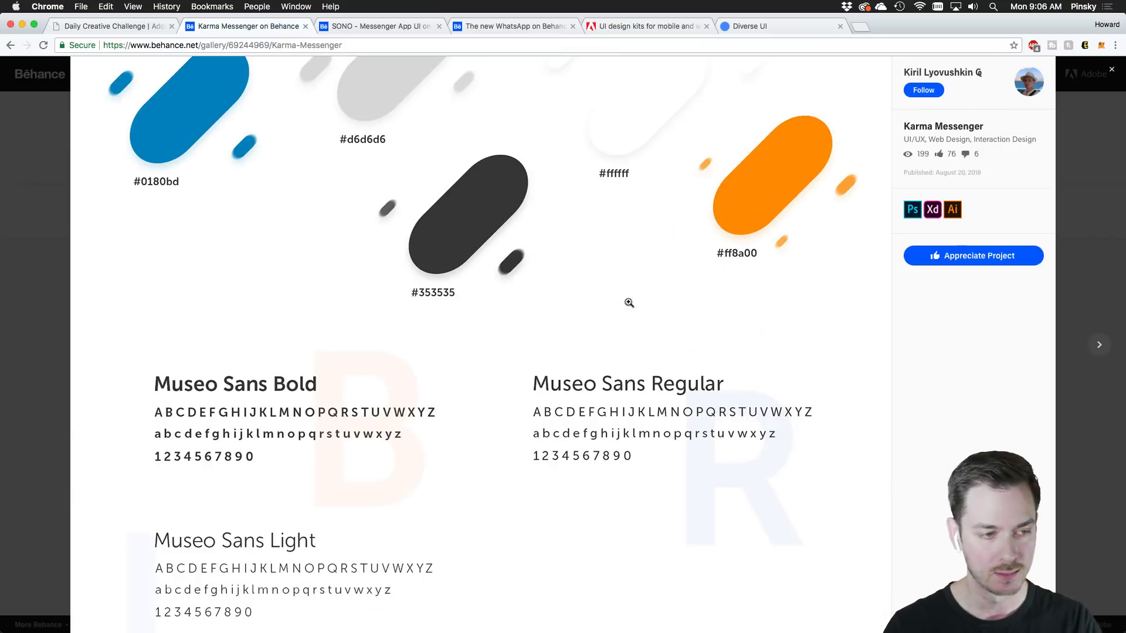
scroll(628, 302, up, 3)
scroll(629, 303, down, 12)
key(Escape)
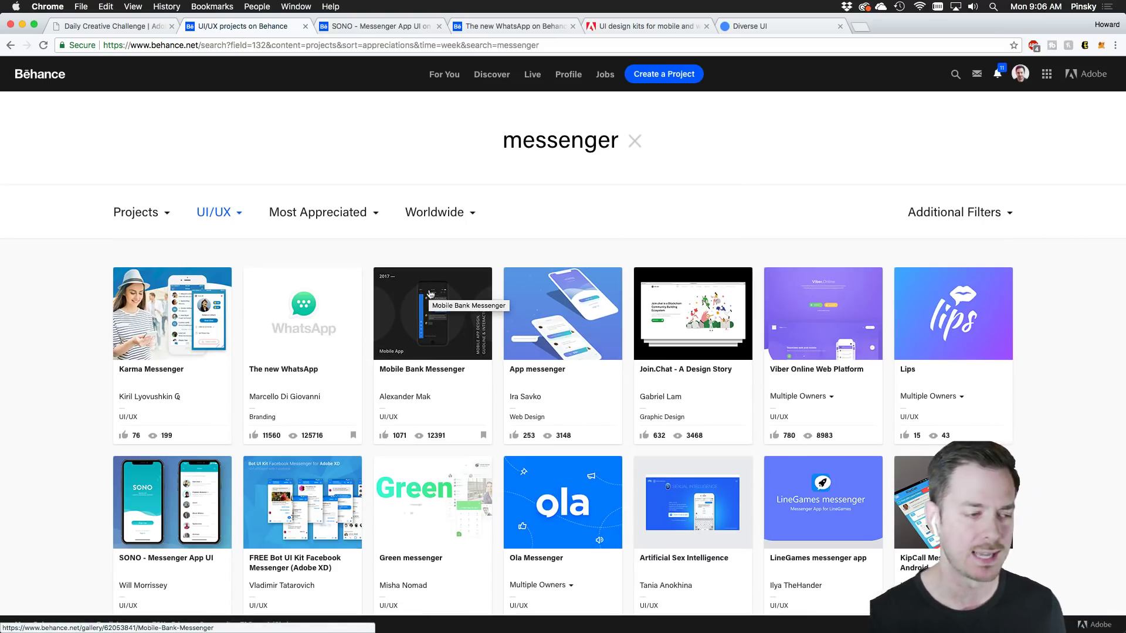
Scroll through The new WhatsApp project, then switch to the SONO – Messenger App UI tab
click(351, 293)
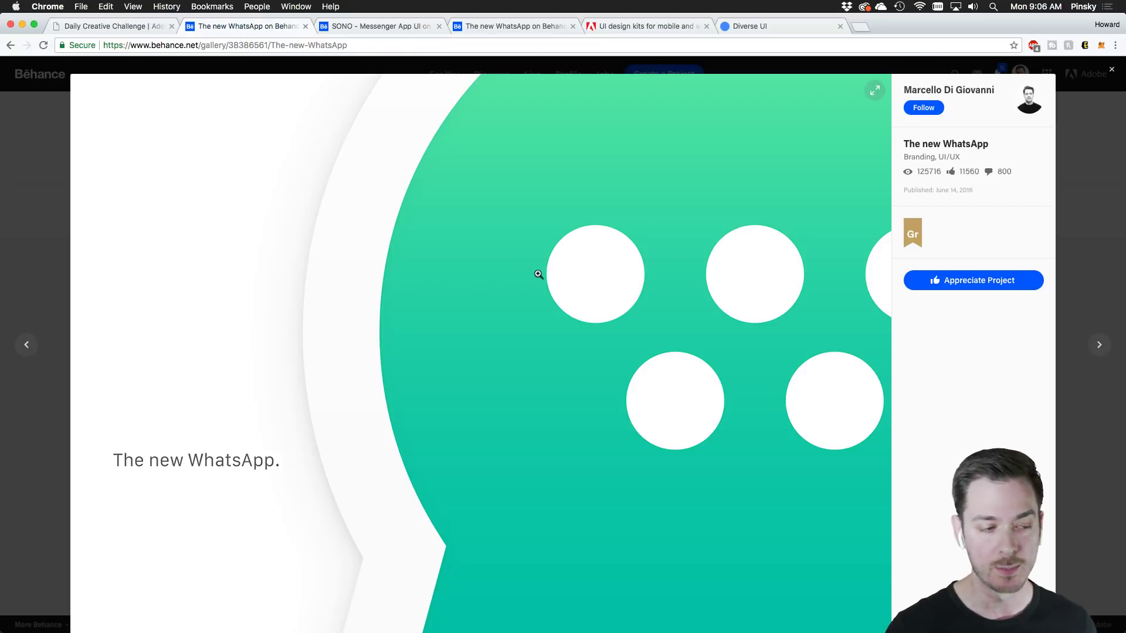
scroll(538, 274, down, 10)
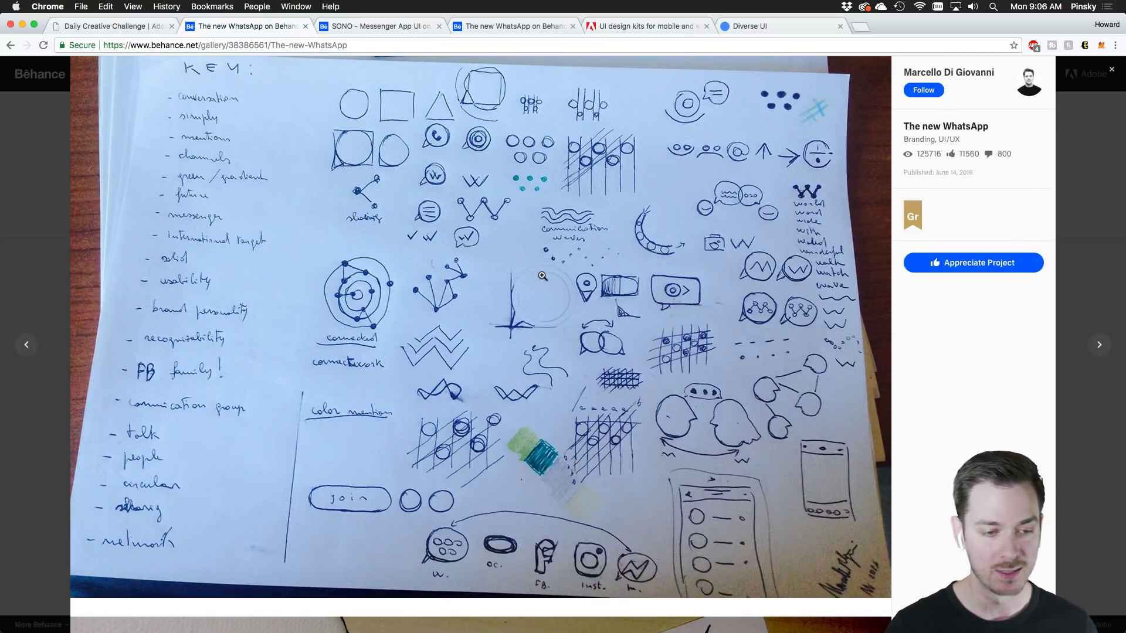
scroll(542, 275, down, 10)
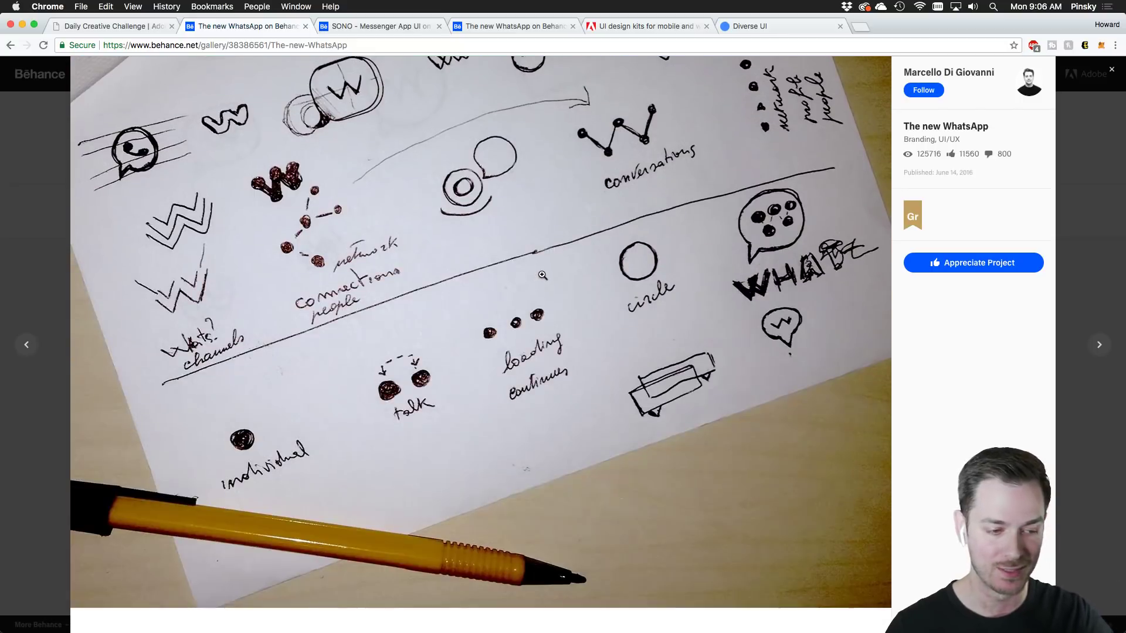
scroll(542, 276, down, 15)
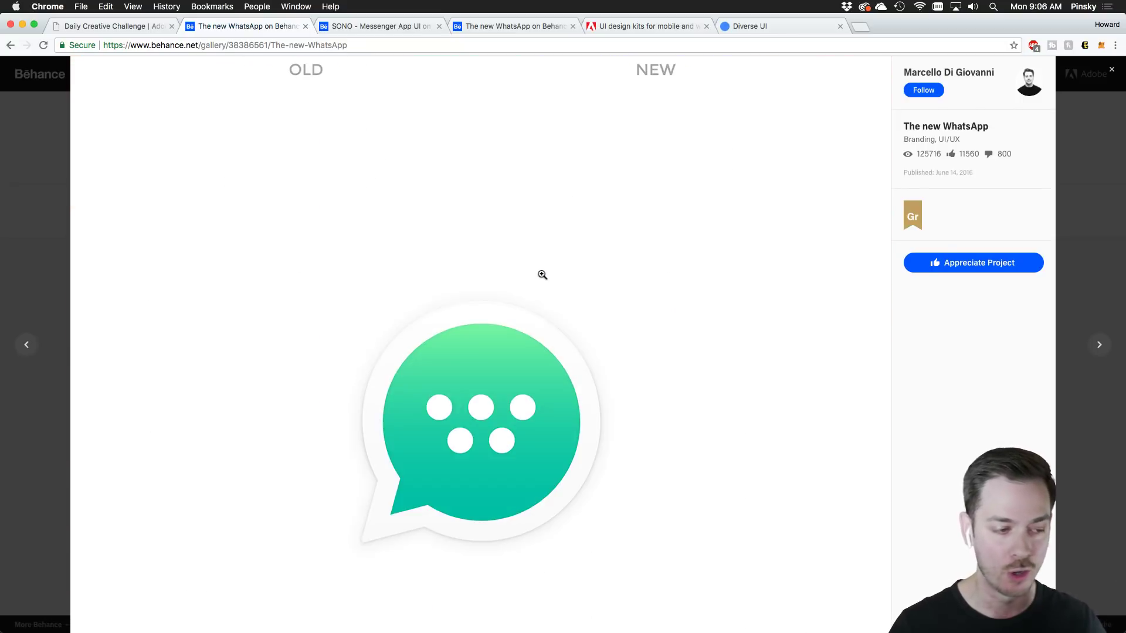
scroll(542, 275, down, 15)
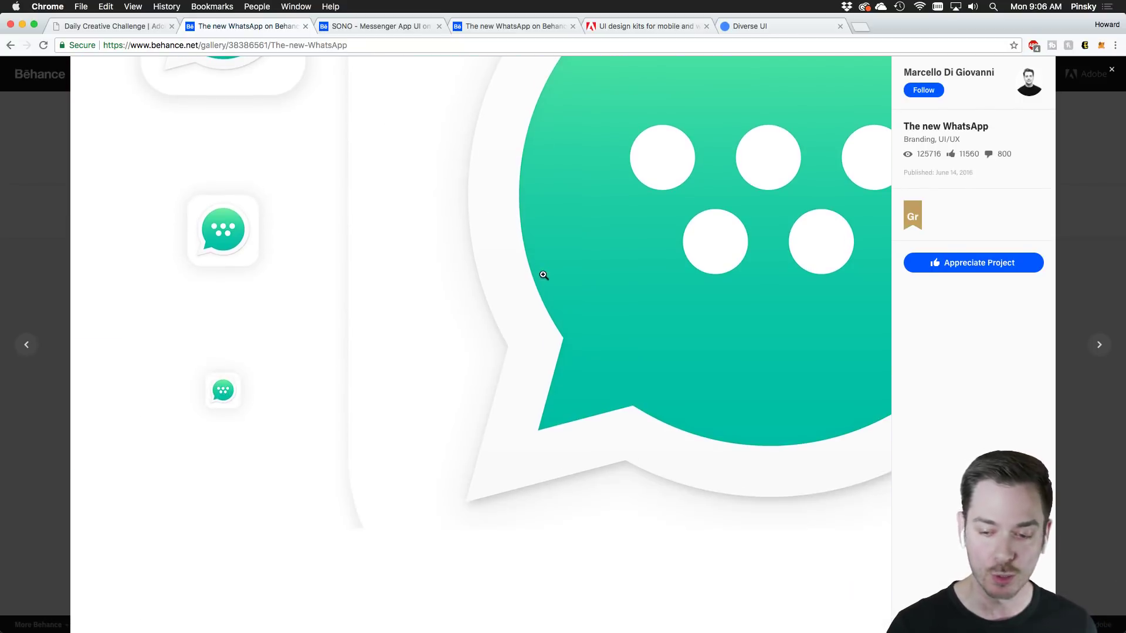
scroll(543, 275, down, 15)
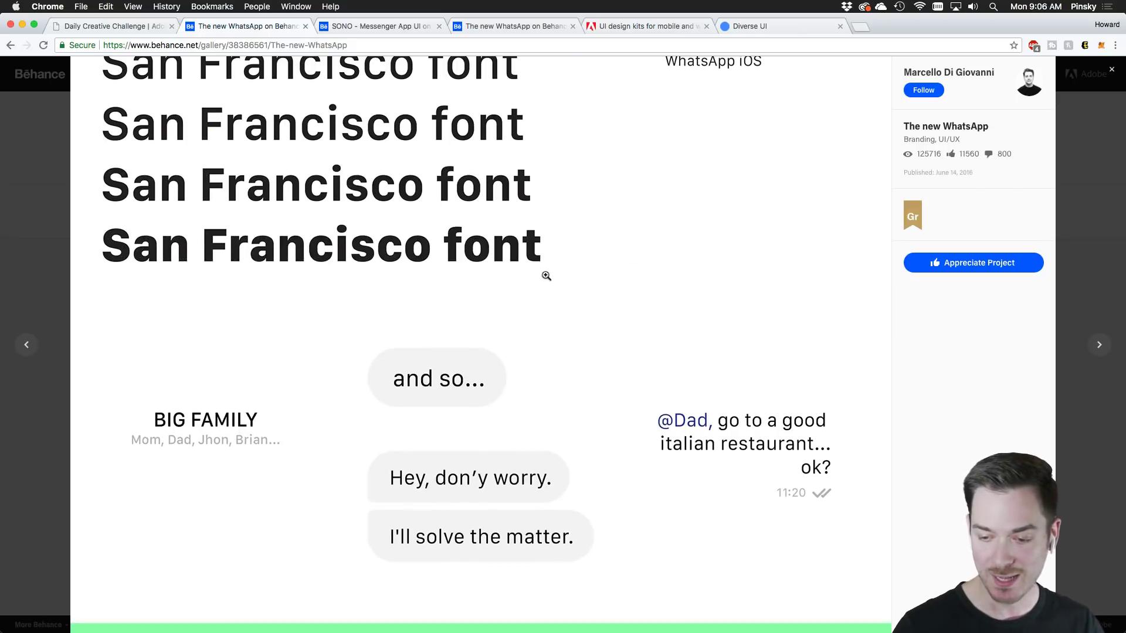
scroll(546, 276, down, 15)
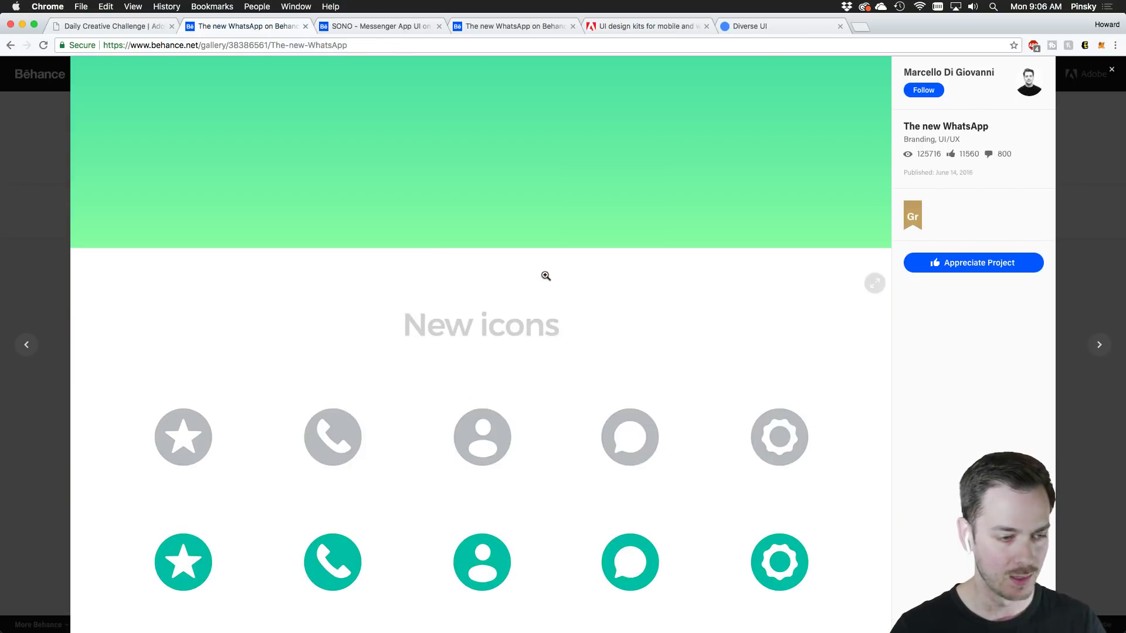
scroll(546, 276, down, 5)
scroll(545, 278, up, 3)
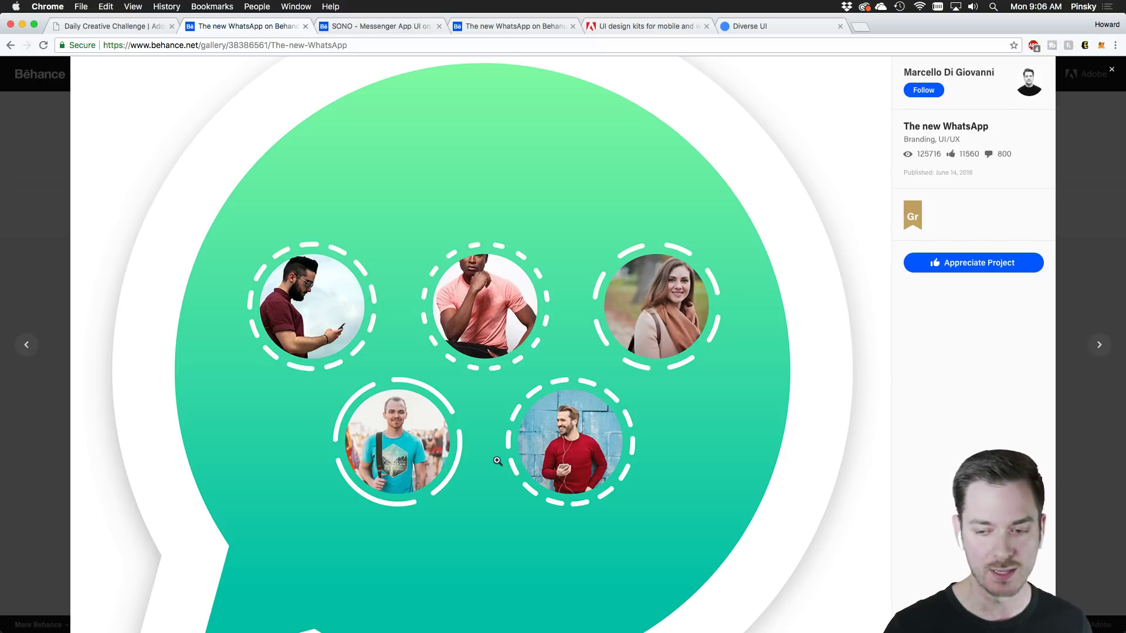
scroll(514, 458, down, 10)
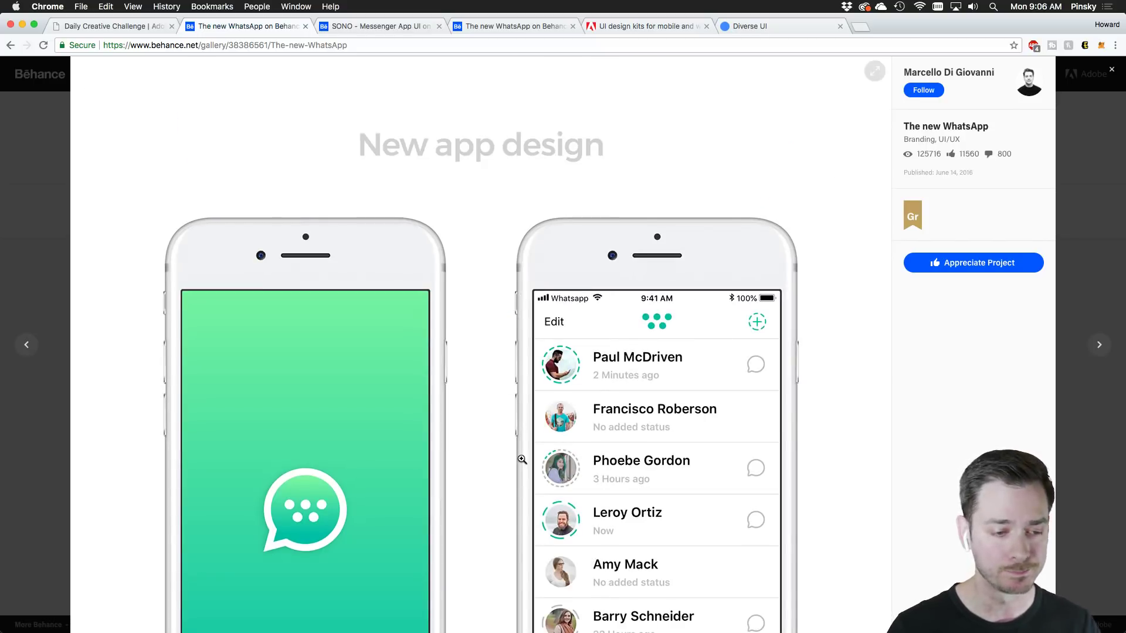
scroll(522, 459, down, 5)
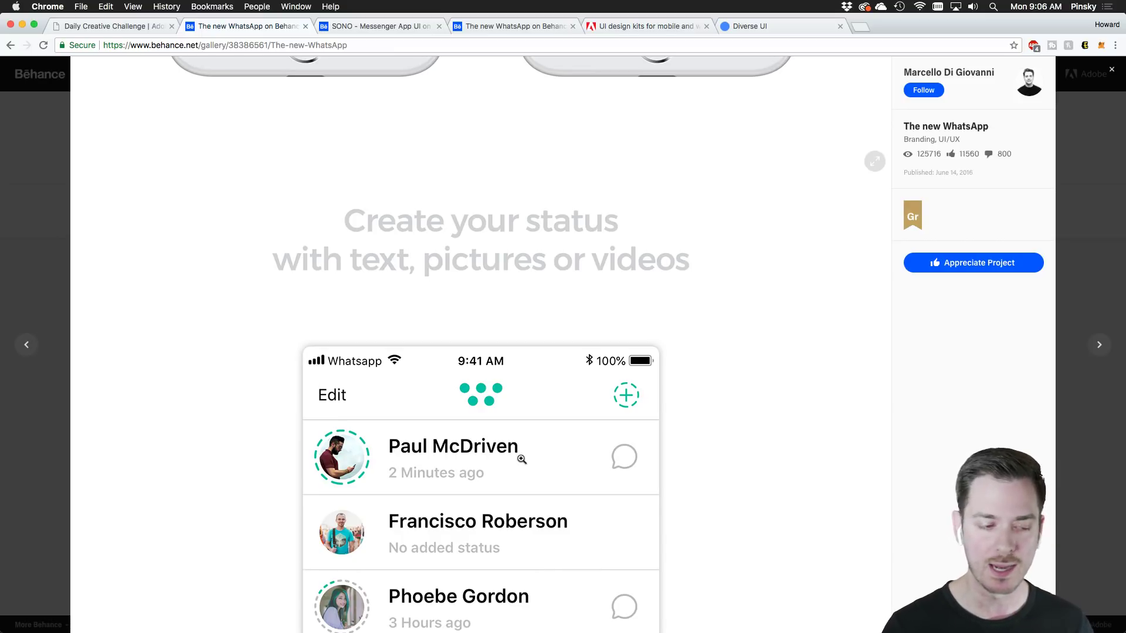
scroll(519, 456, down, 10)
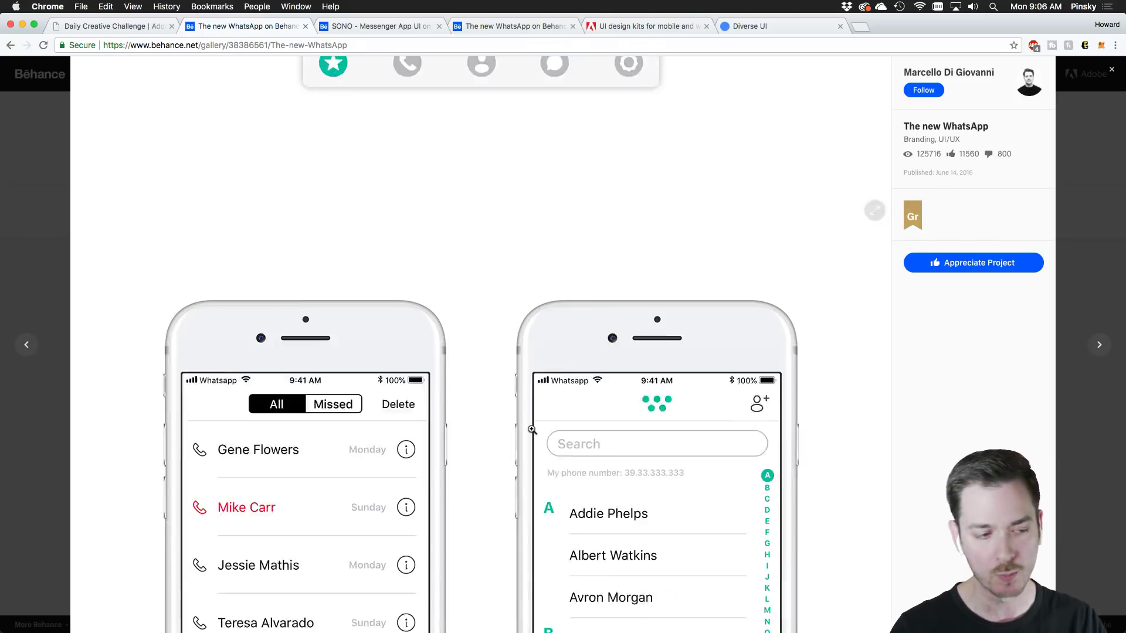
scroll(532, 430, down, 5)
click(373, 26)
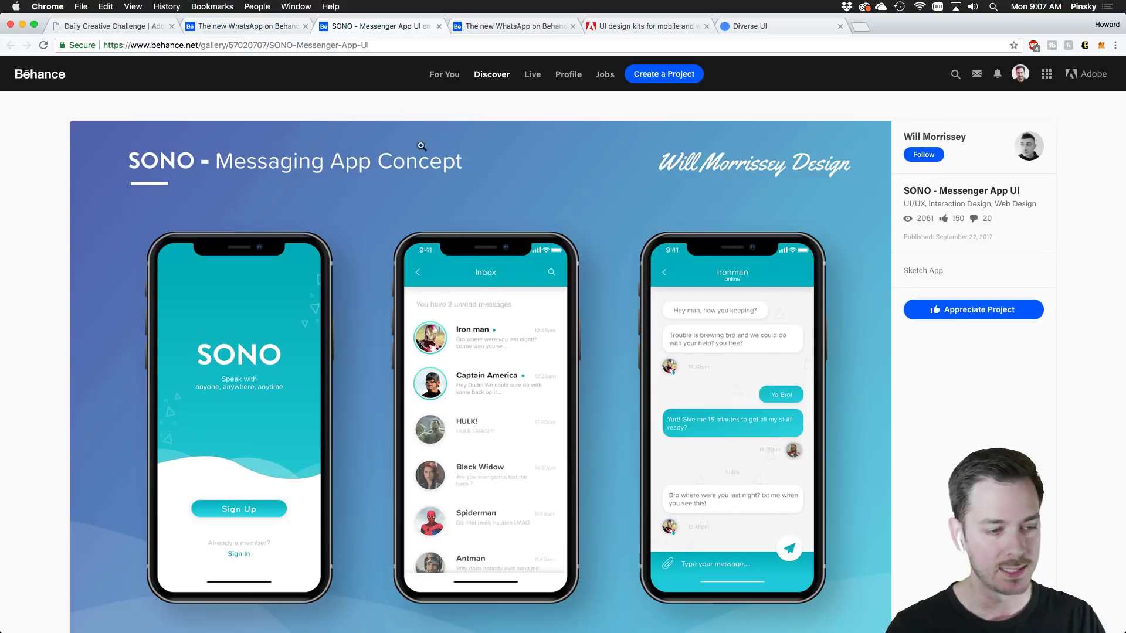
Scroll the SONO project down to its author section and back, then return to The new WhatsApp tab
scroll(505, 317, down, 1)
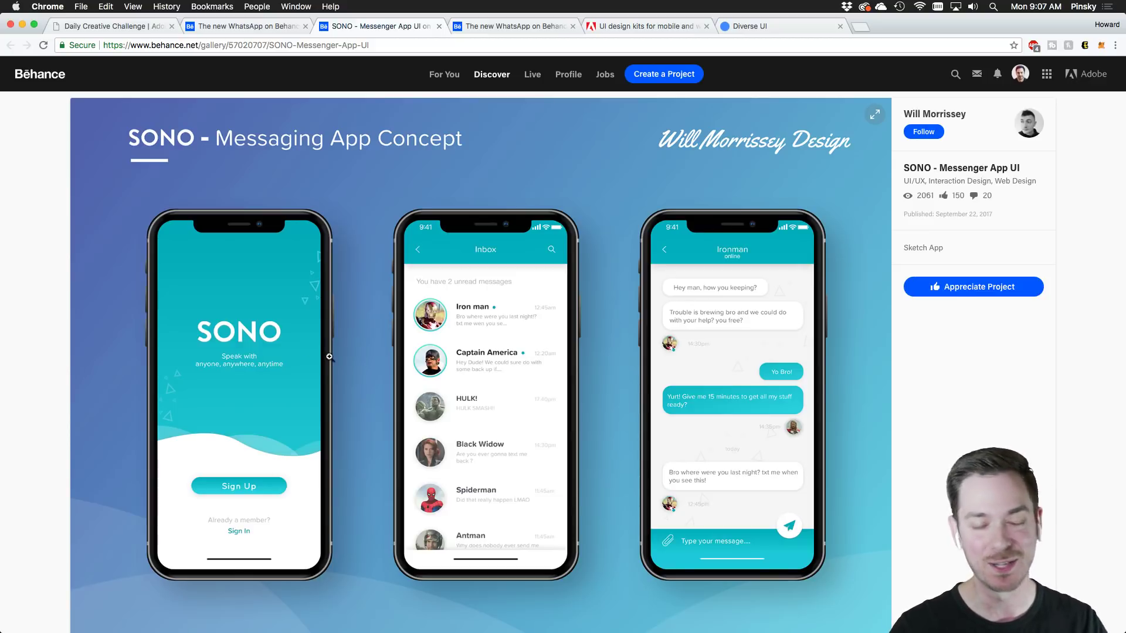
scroll(286, 360, down, 2)
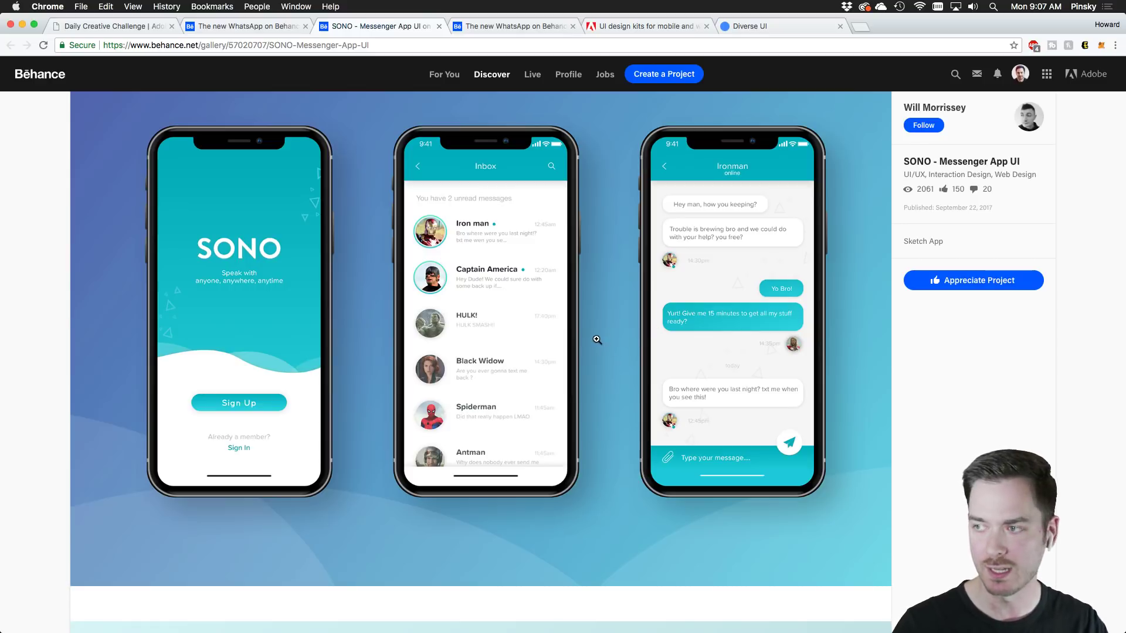
scroll(582, 339, down, 15)
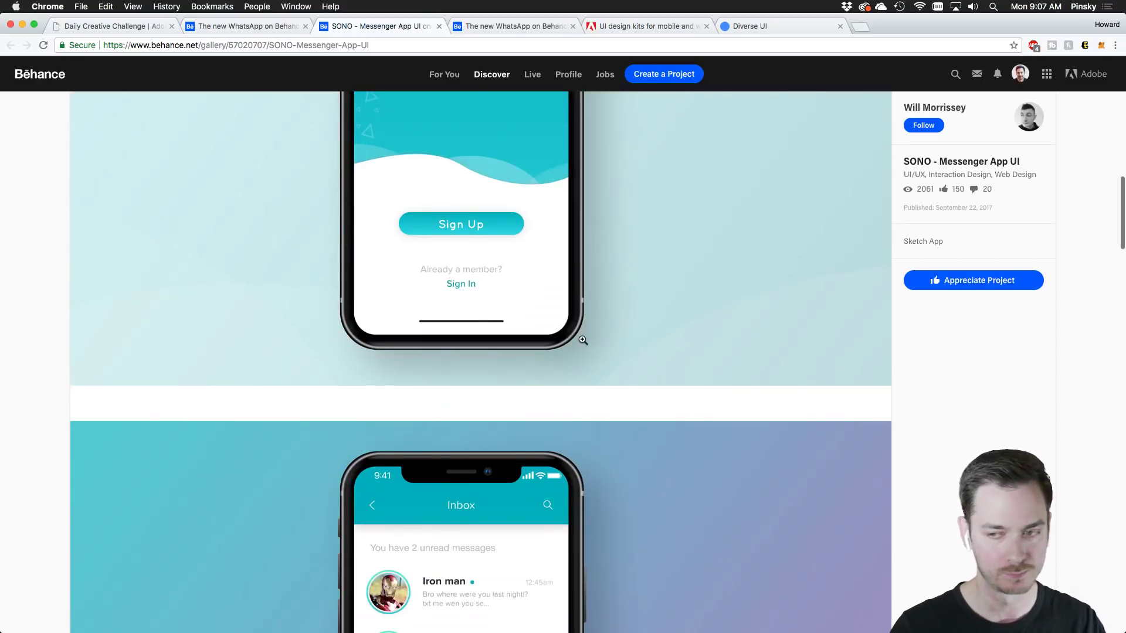
scroll(582, 339, down, 20)
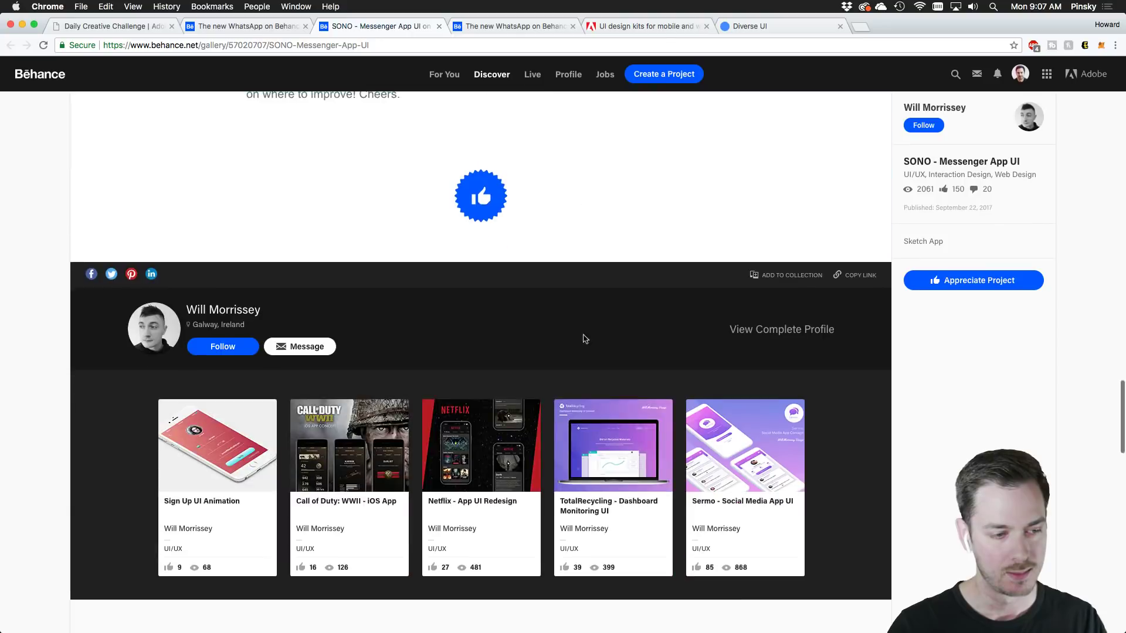
scroll(585, 341, up, 20)
scroll(584, 341, up, 15)
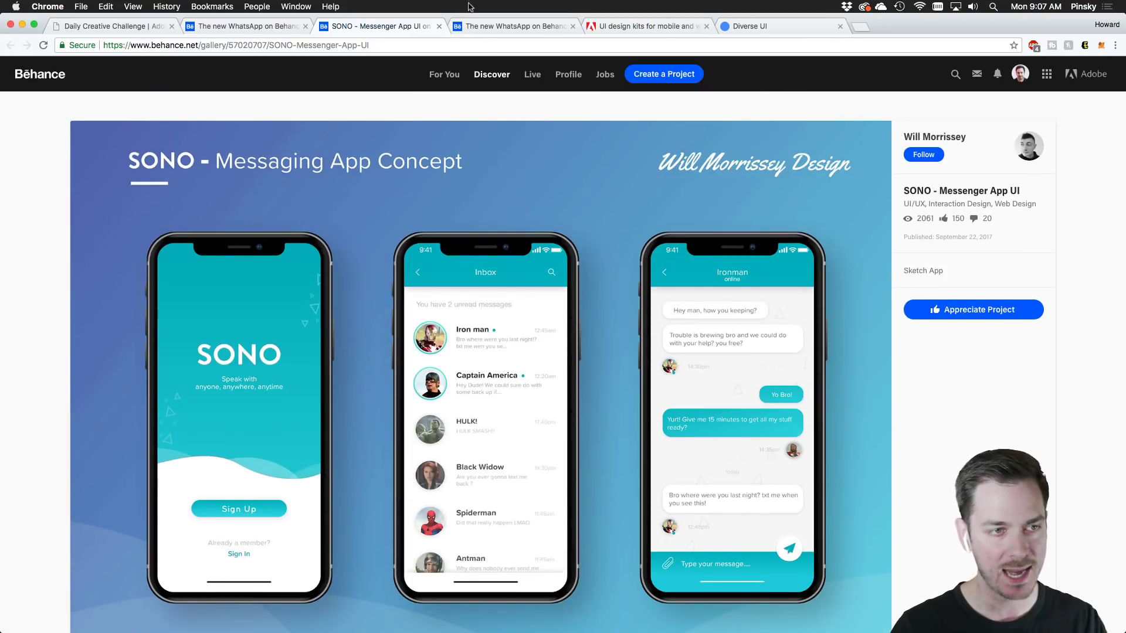
click(245, 26)
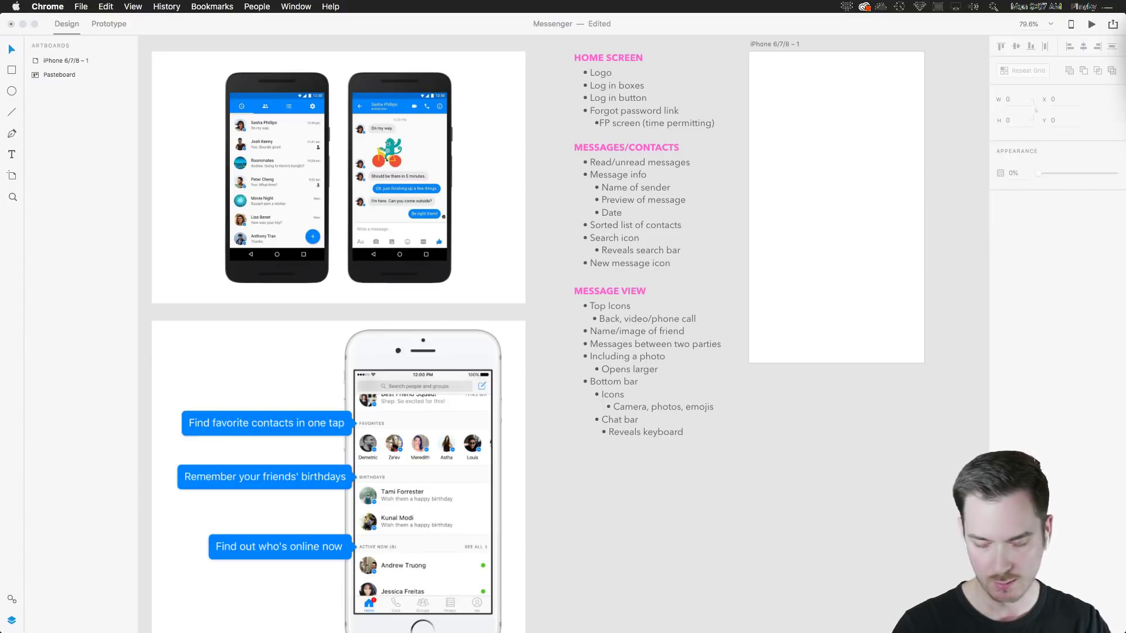
Bring the Messenger file forward in Adobe XD and inspect the reference phone mockups
click(924, 441)
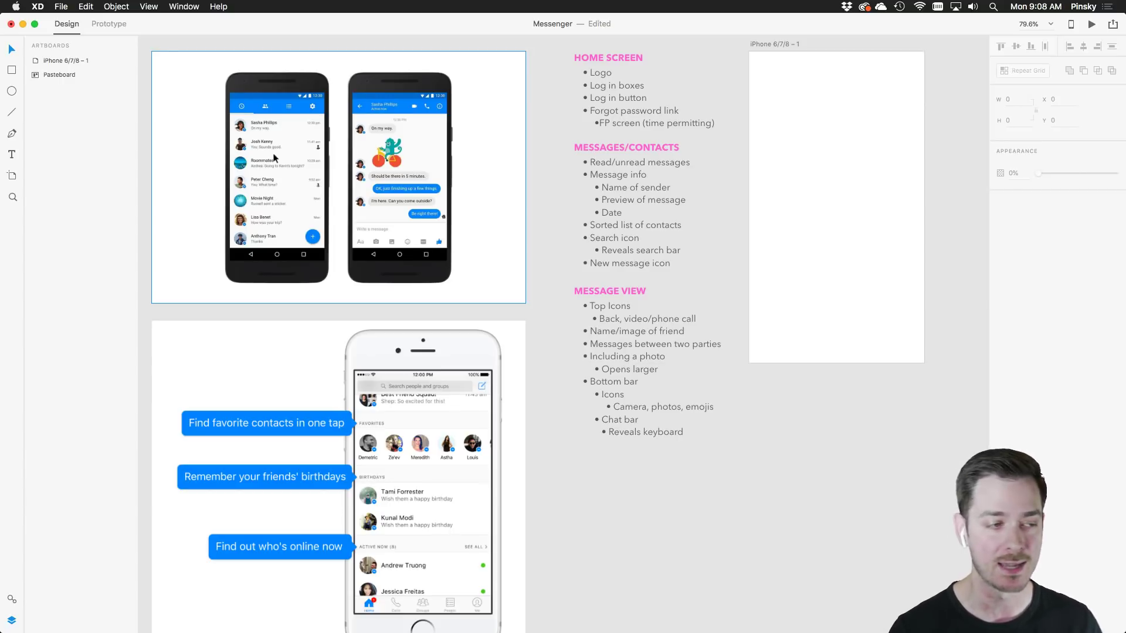
scroll(274, 157, up, 5)
drag(287, 142, 329, 203)
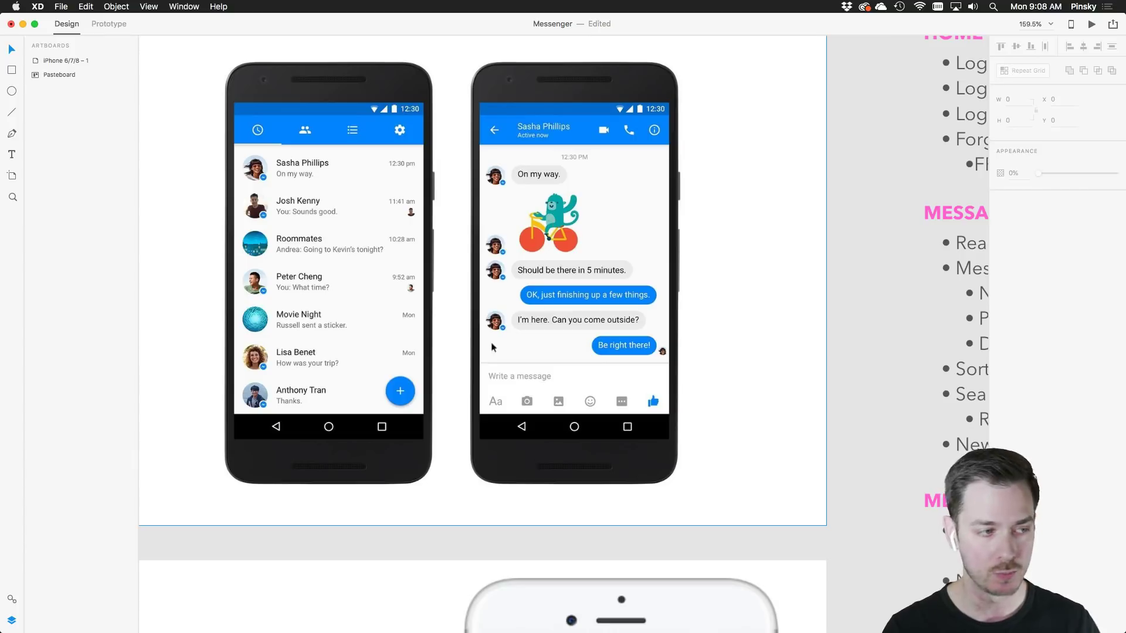
scroll(461, 437, down, 10)
scroll(584, 127, down, 5)
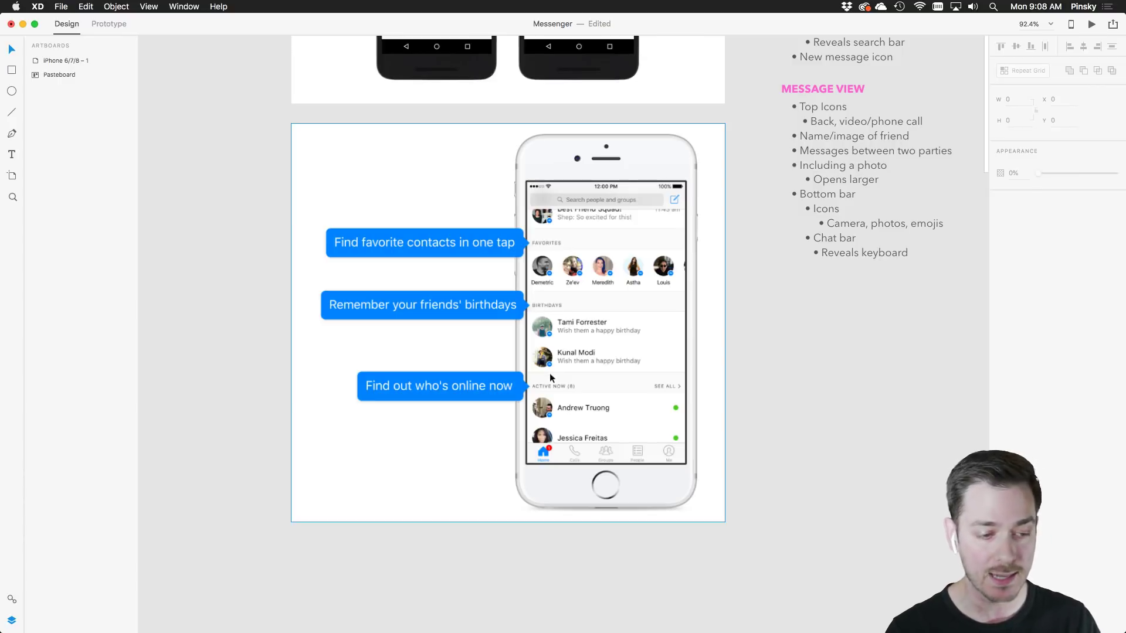
scroll(804, 176, up, 5)
scroll(804, 175, right, 5)
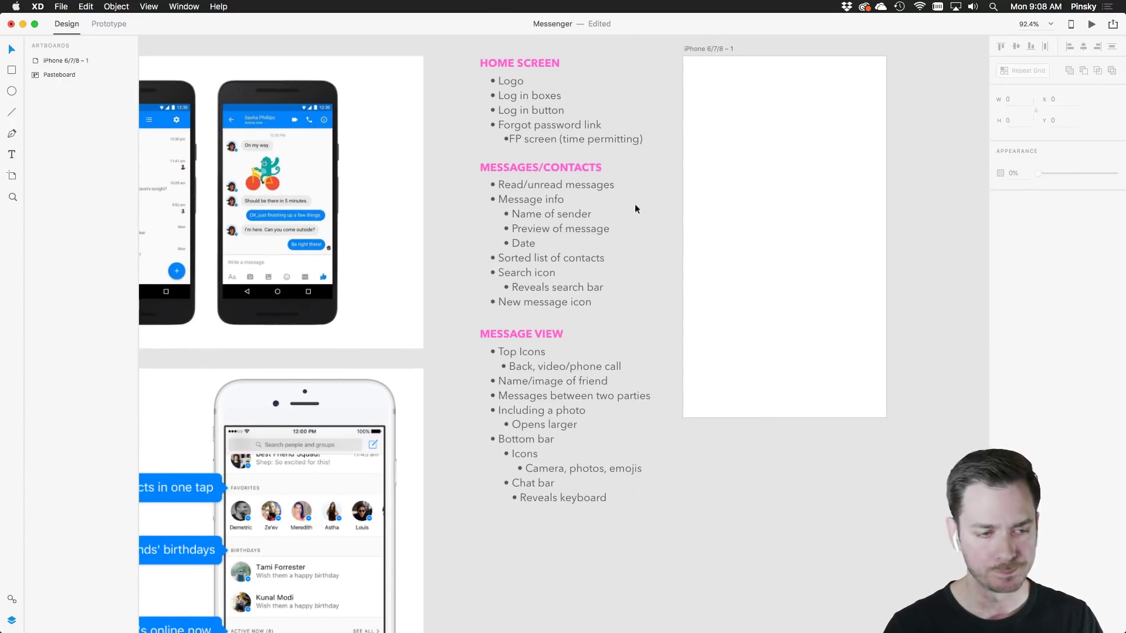
scroll(634, 203, up, 3)
Pan across the Home Screen, Messages/Contacts and Message View notes and select the iPhone 6/7/8 – 1 artboard
drag(642, 193, 590, 229)
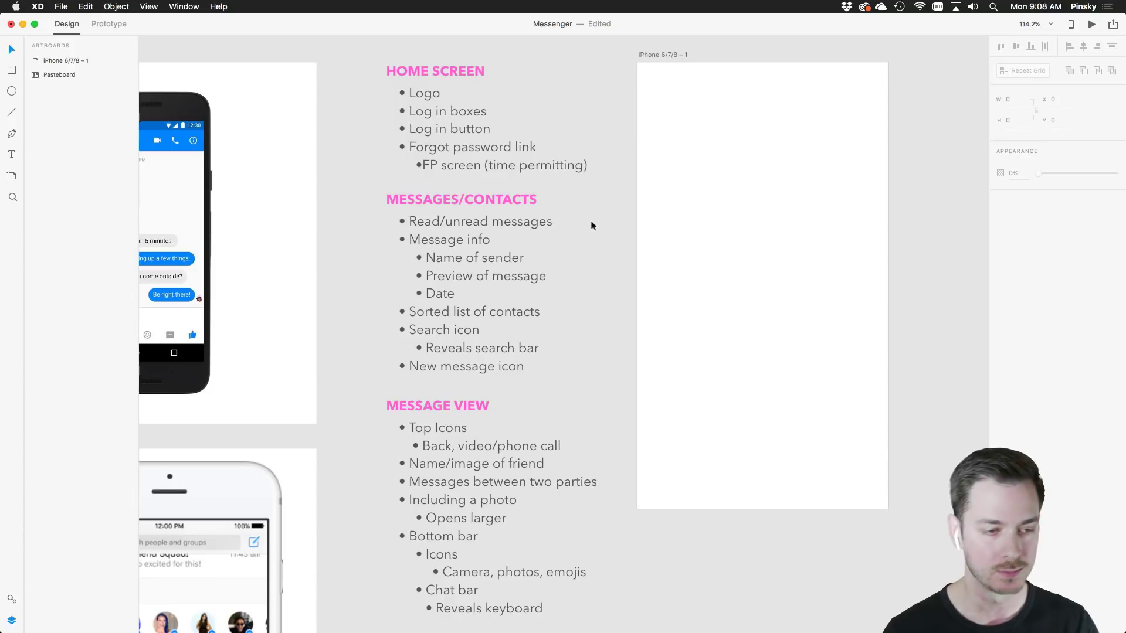
drag(590, 220, 508, 251)
scroll(496, 227, down, 3)
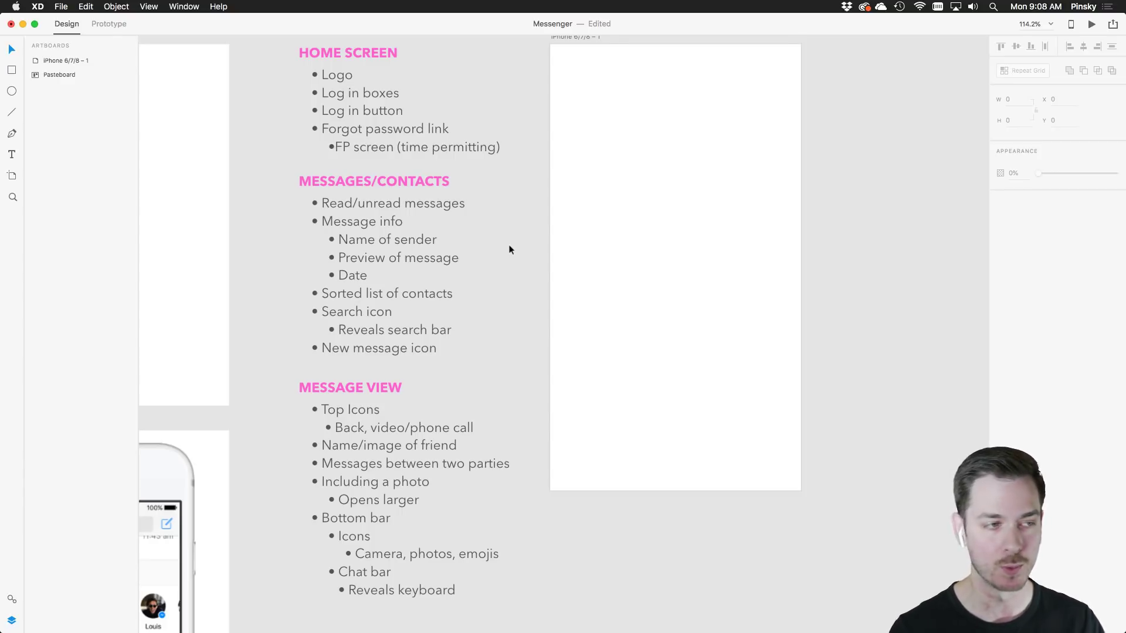
scroll(510, 250, right, 1)
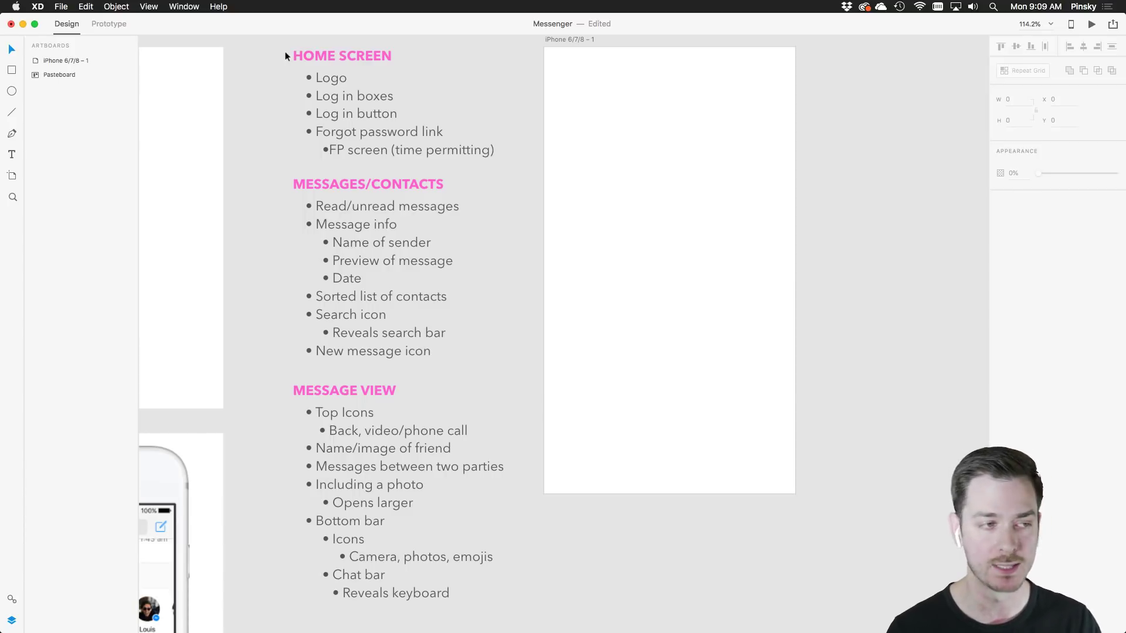
scroll(273, 62, right, 2)
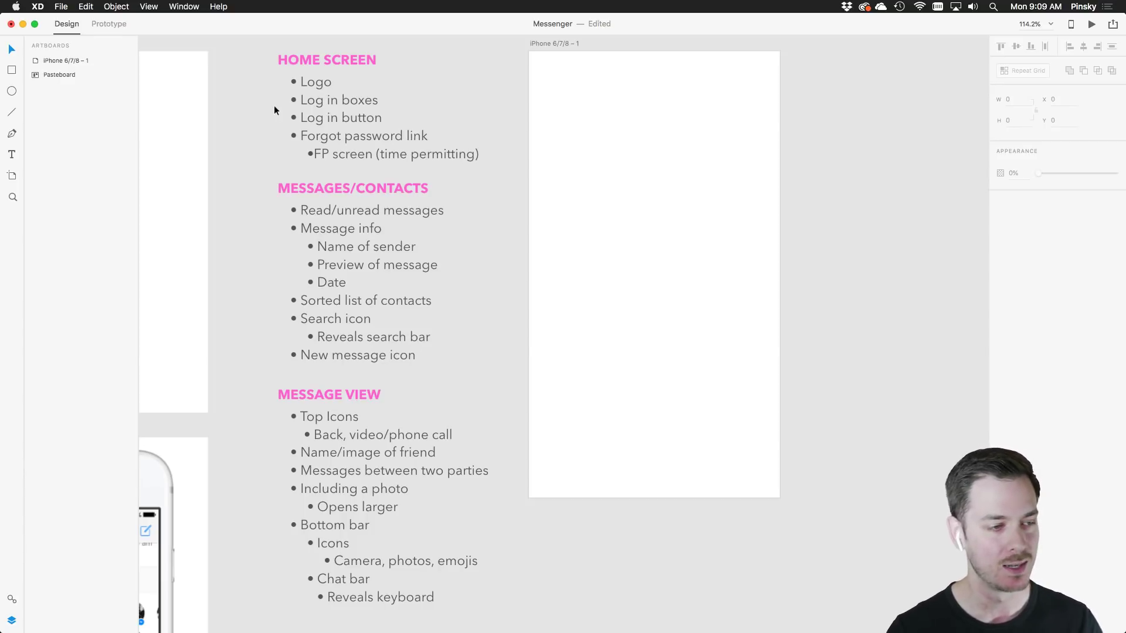
scroll(275, 110, down, 2)
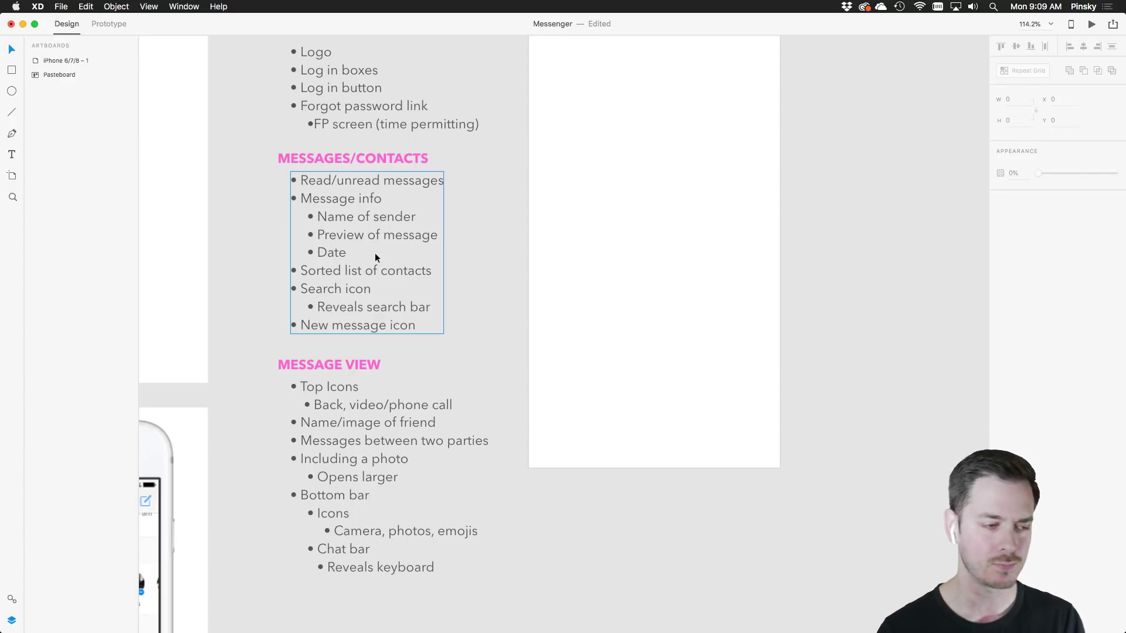
scroll(518, 333, down, 5)
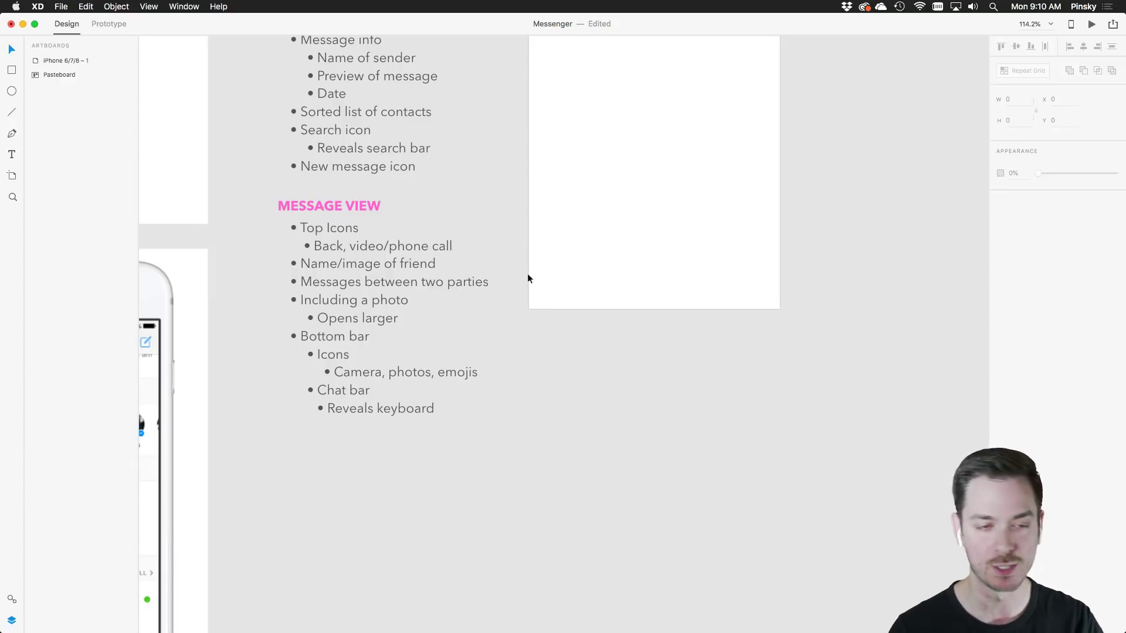
scroll(594, 254, up, 5)
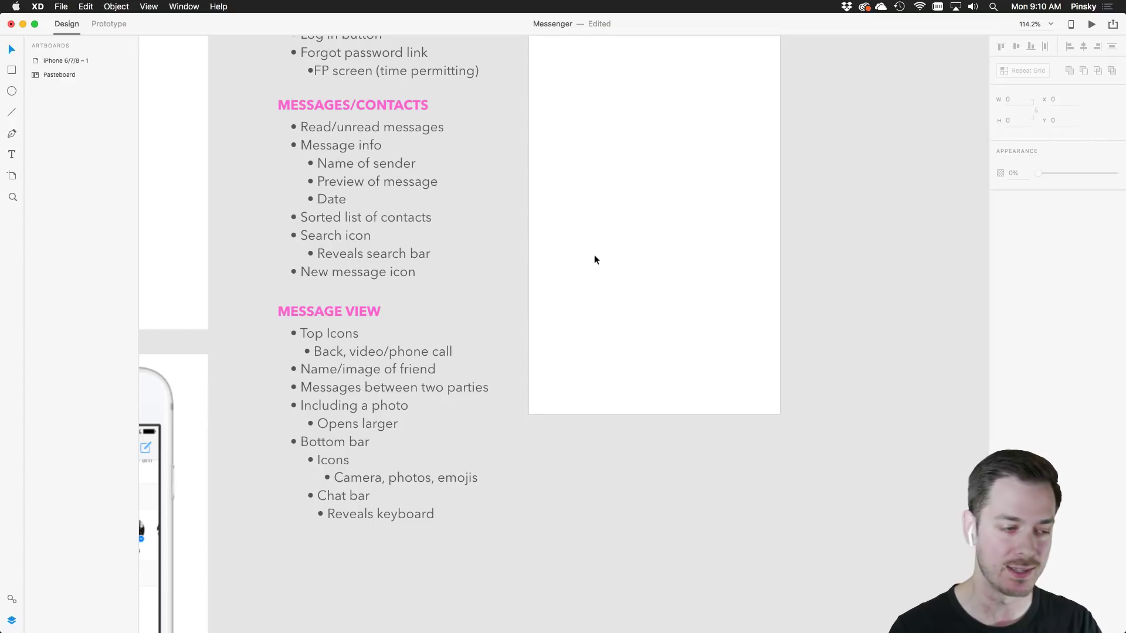
scroll(546, 257, up, 4)
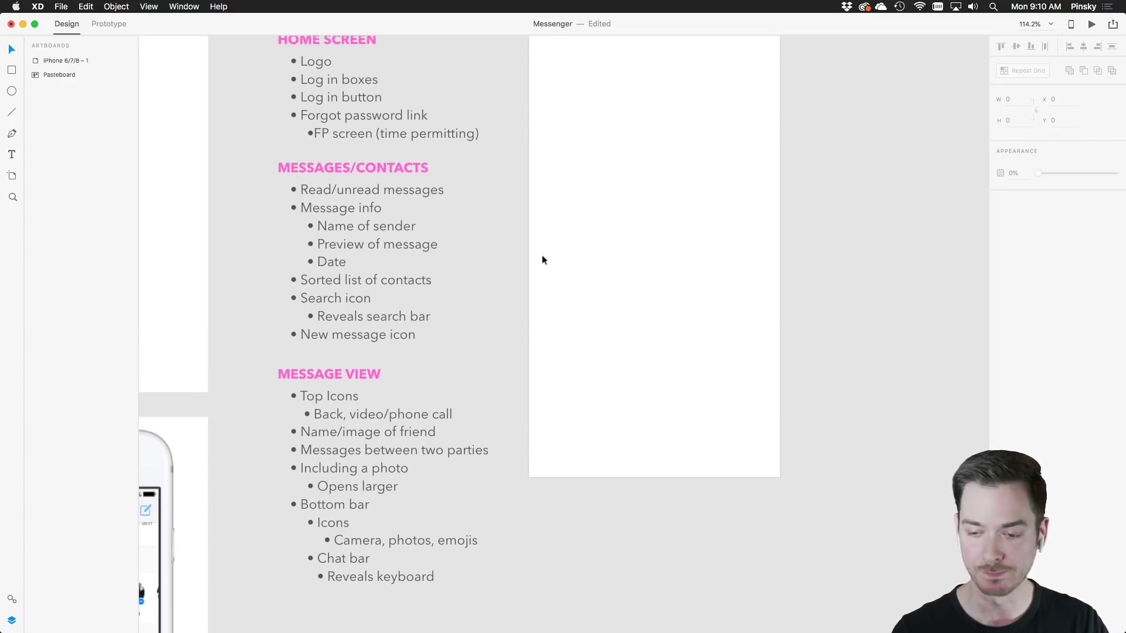
scroll(639, 235, up, 1)
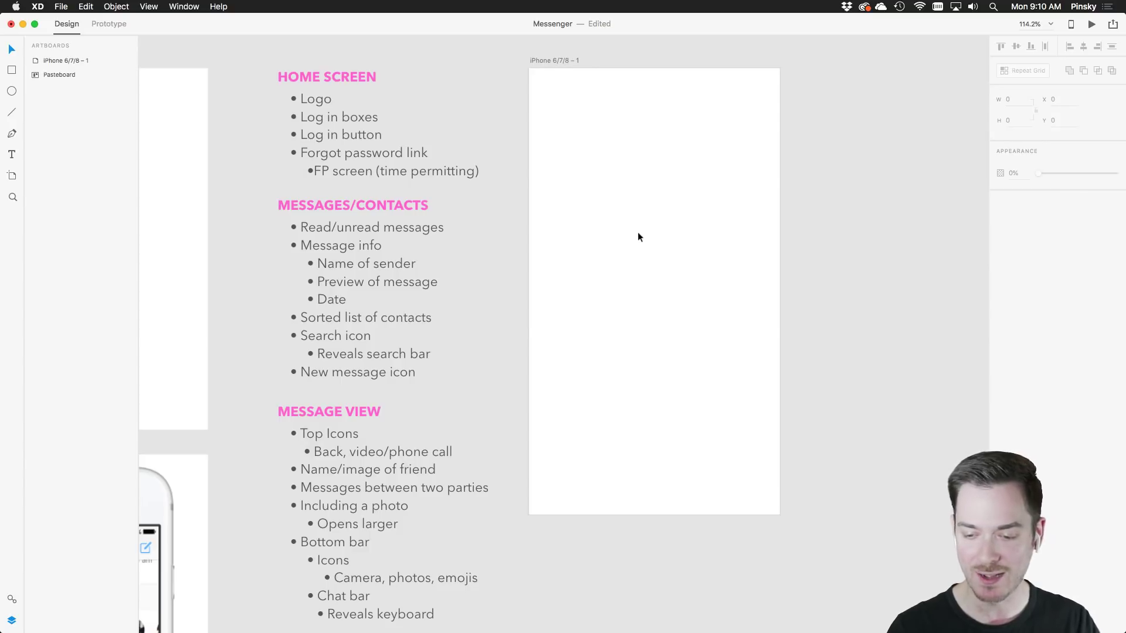
scroll(637, 233, up, 2)
click(674, 237)
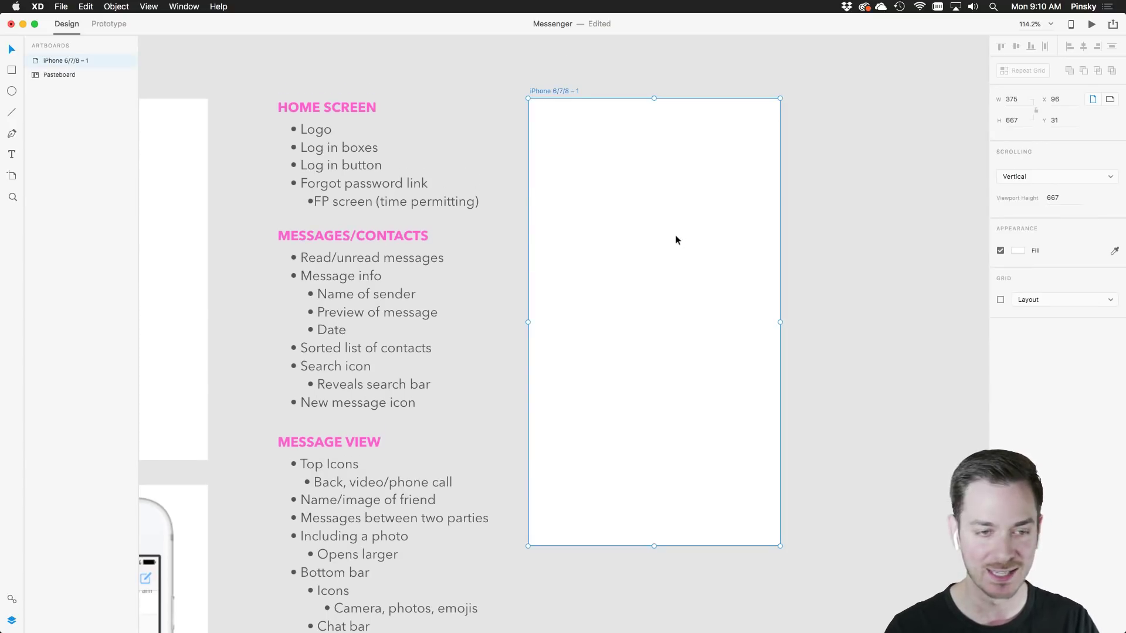
Frame the blank iPhone 6/7/8 – 1 artboard on the canvas, then switch to Chrome's Behance references
click(813, 232)
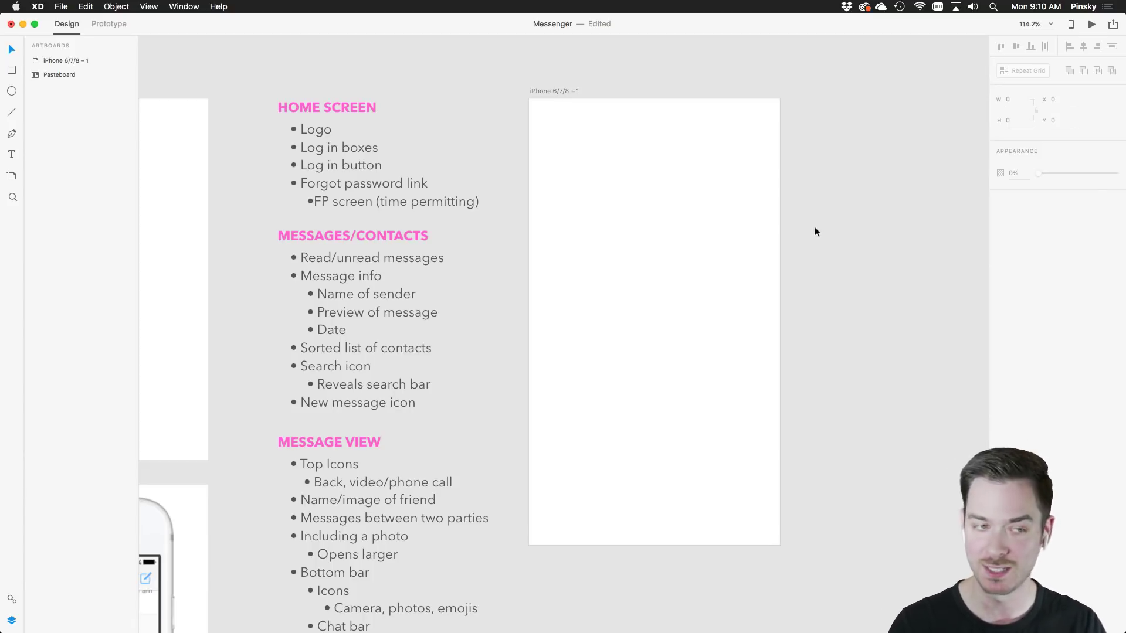
scroll(815, 225, left, 3)
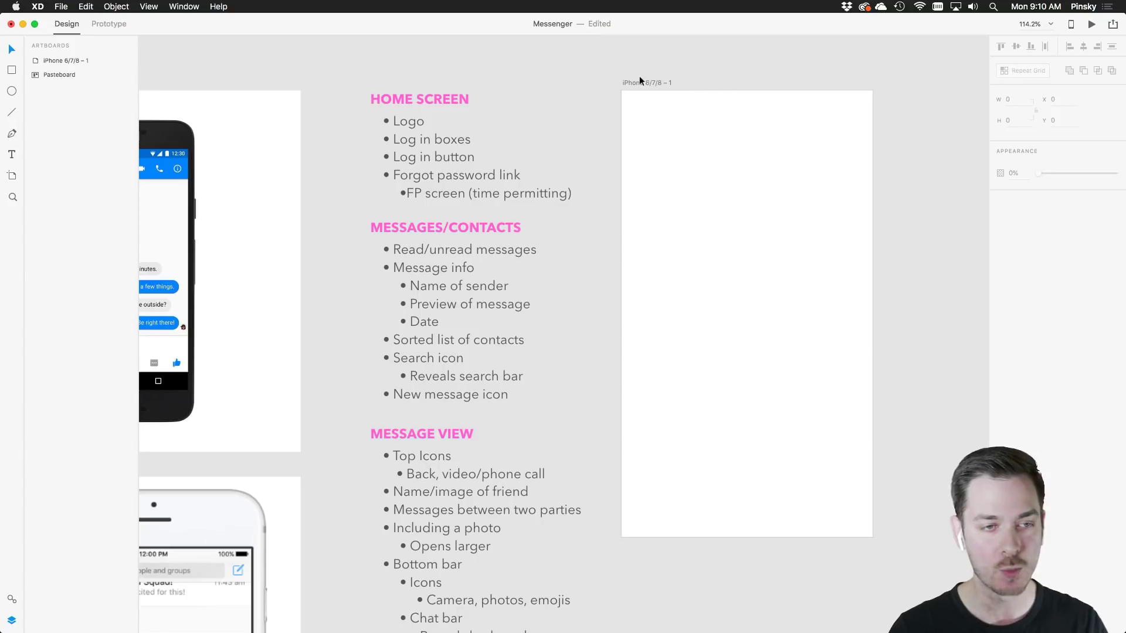
click(641, 82)
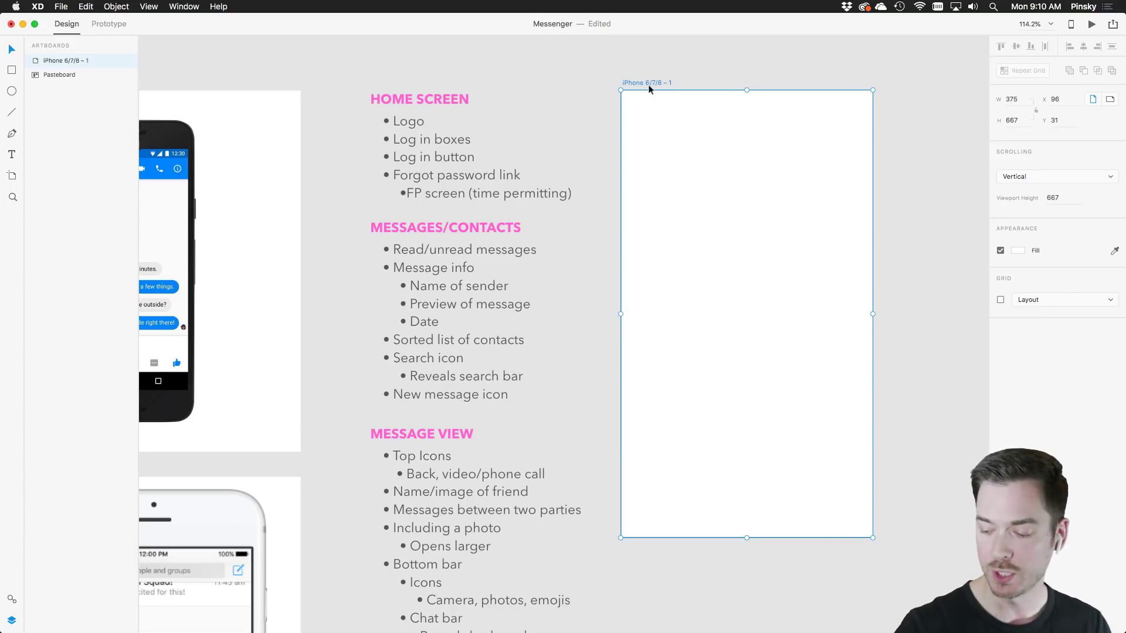
scroll(648, 88, down, 2)
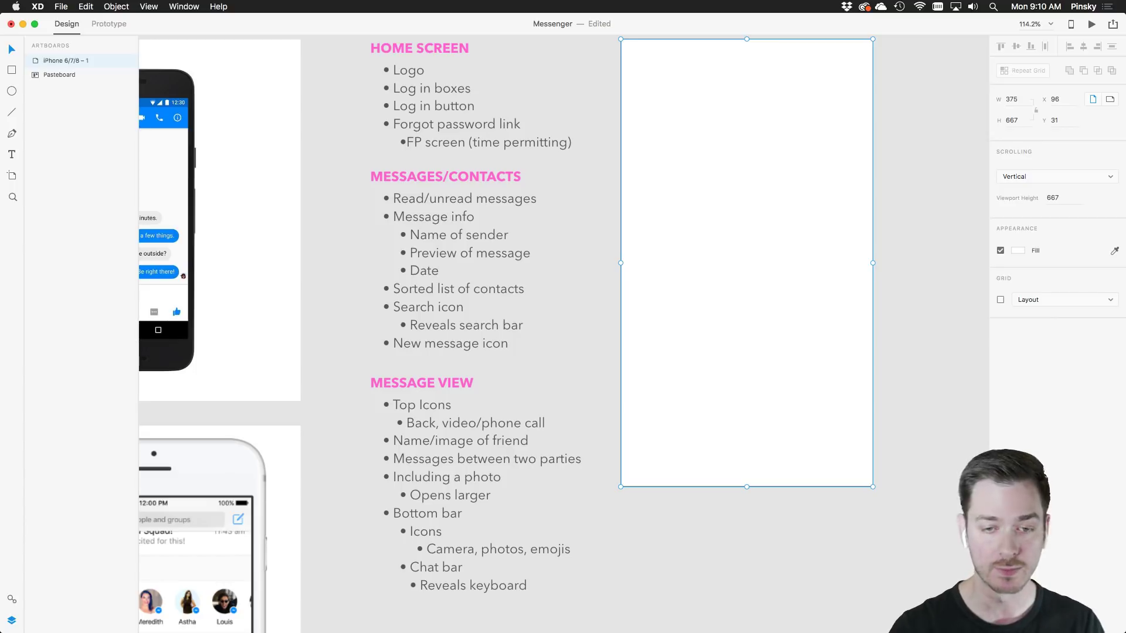
scroll(829, 270, up, 3)
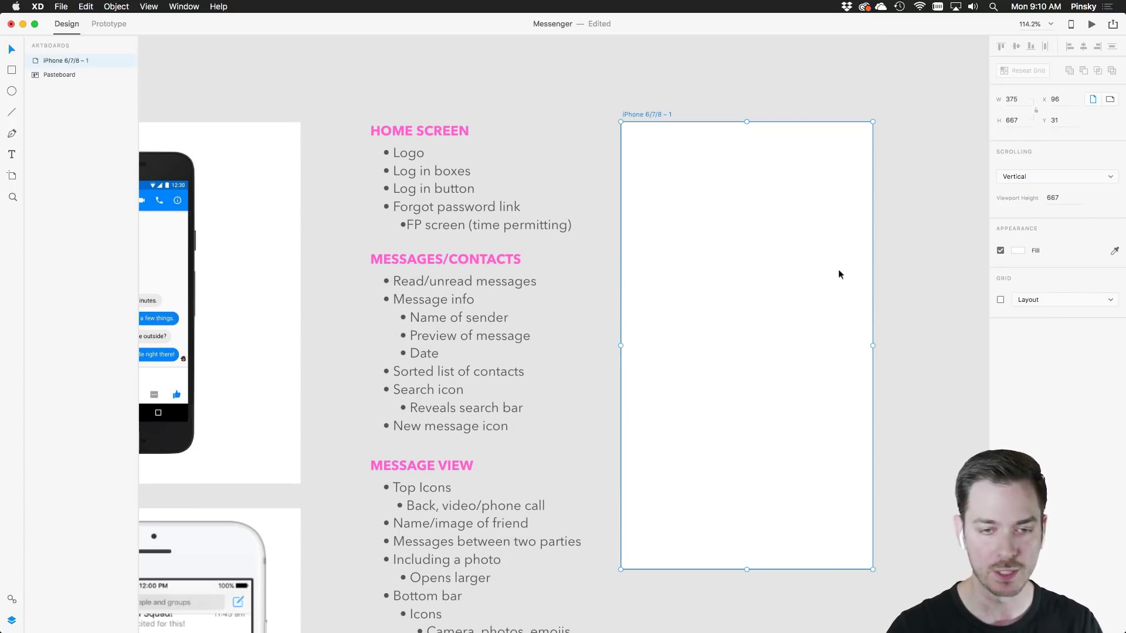
scroll(925, 235, down, 2)
scroll(926, 235, right, 2)
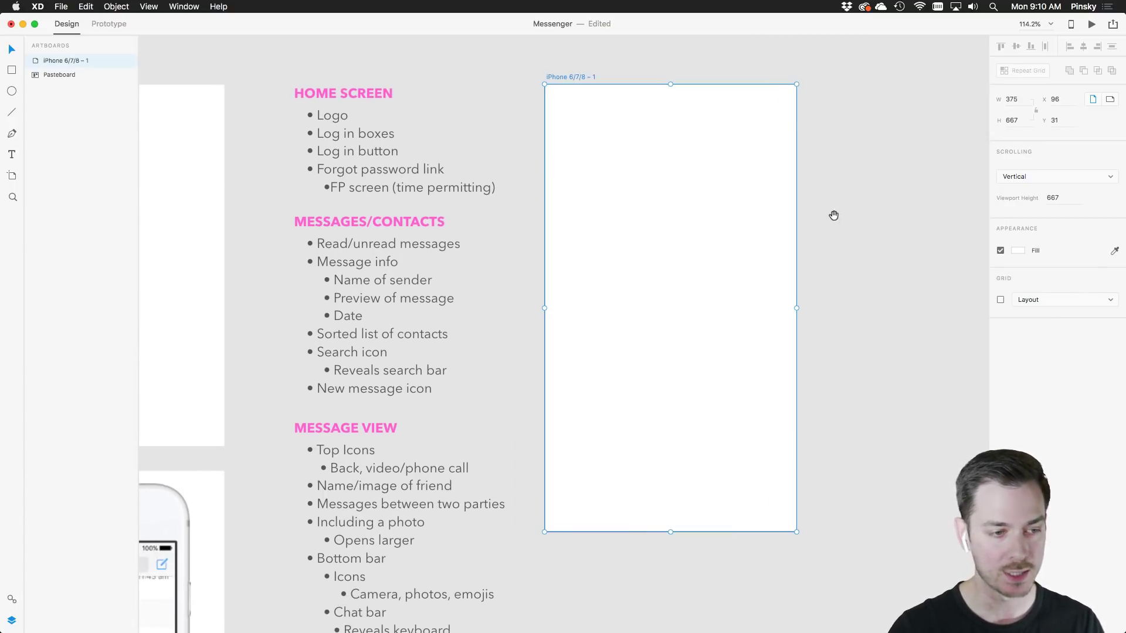
drag(849, 202, 792, 201)
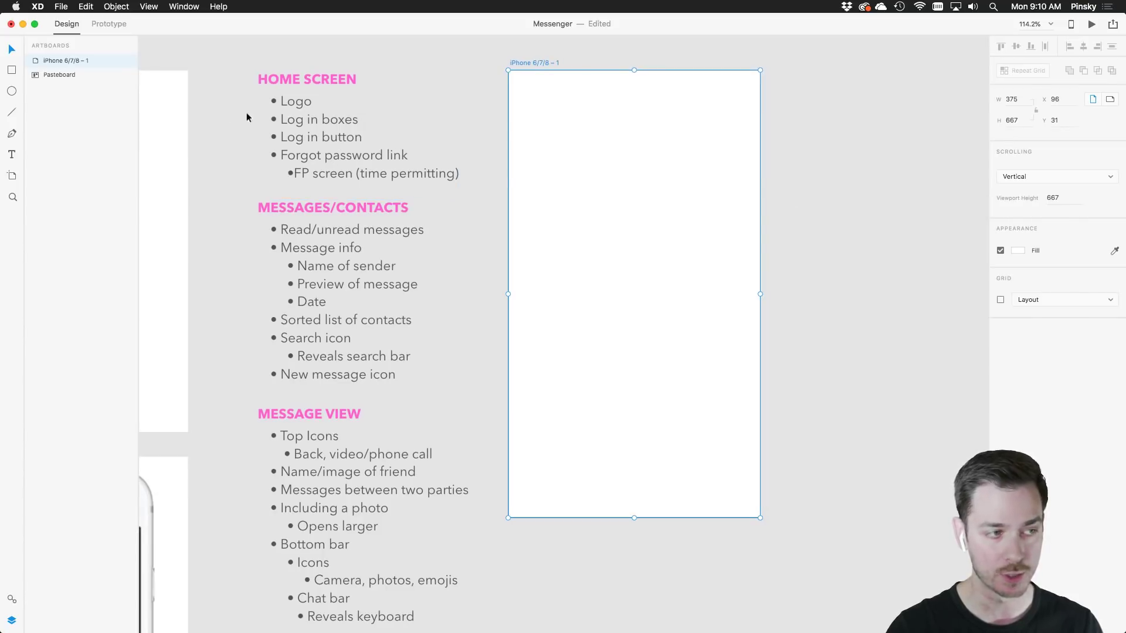
key(super+Tab)
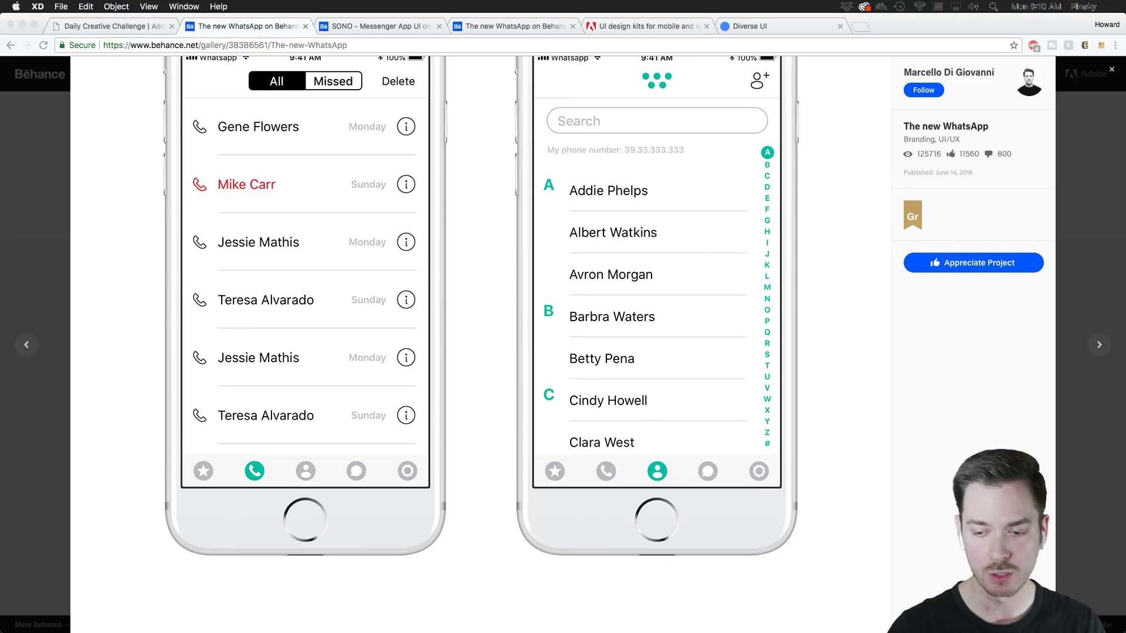
Glance over the SONO Messenger App UI project, then switch back to Adobe XD
click(365, 27)
scroll(386, 231, down, 2)
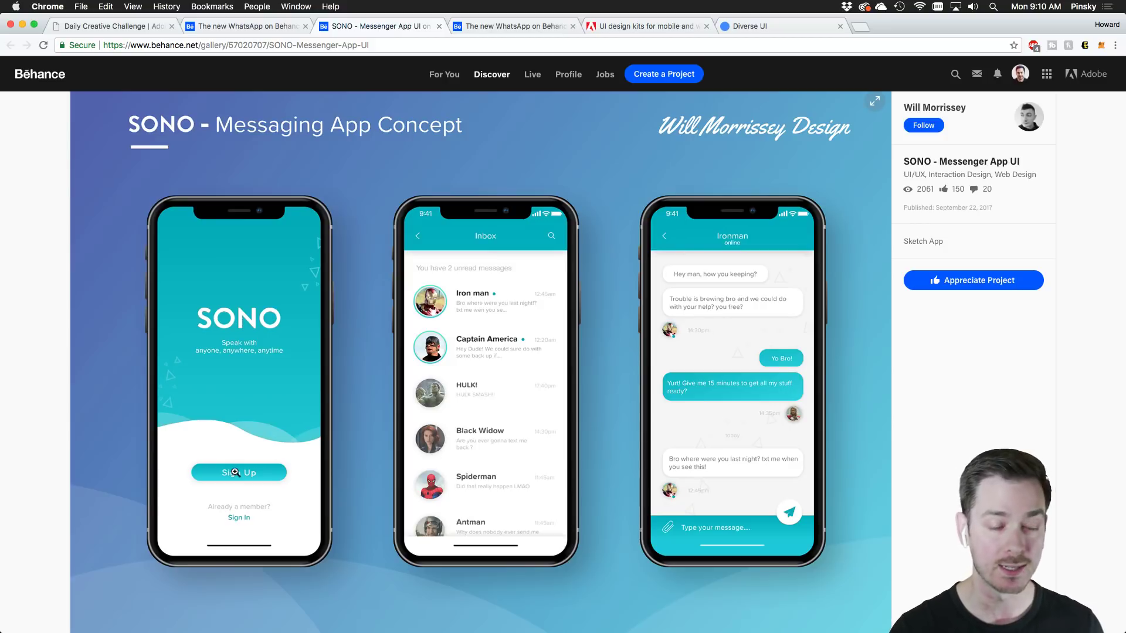
key(super+Tab)
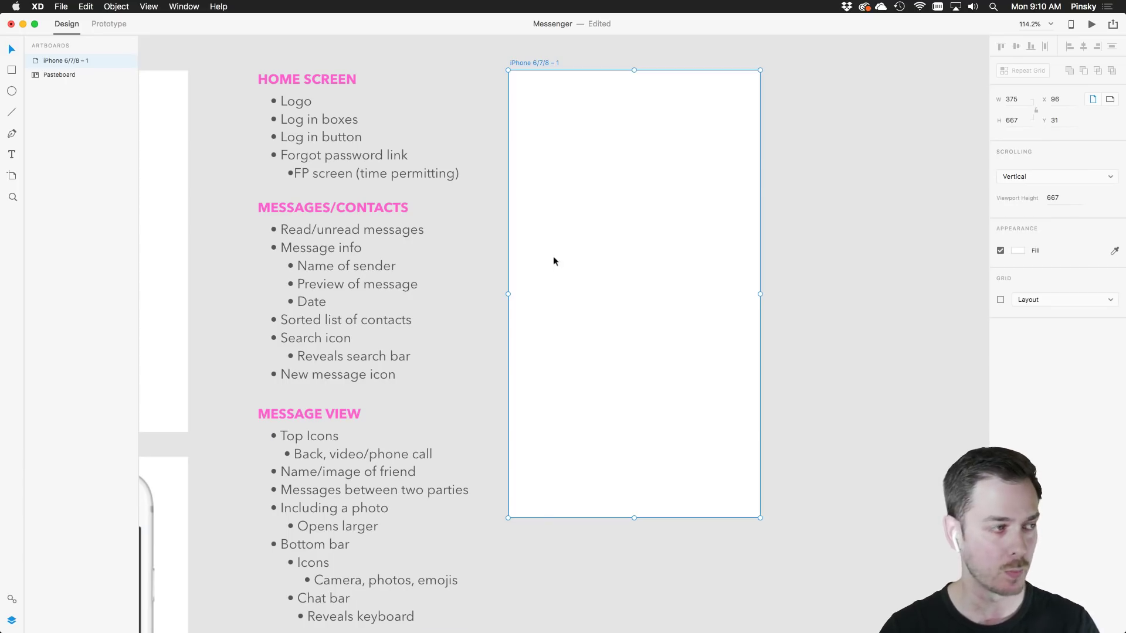
Draw a rectangle across the artboard's top with no border and a #00BAFF fill
click(12, 71)
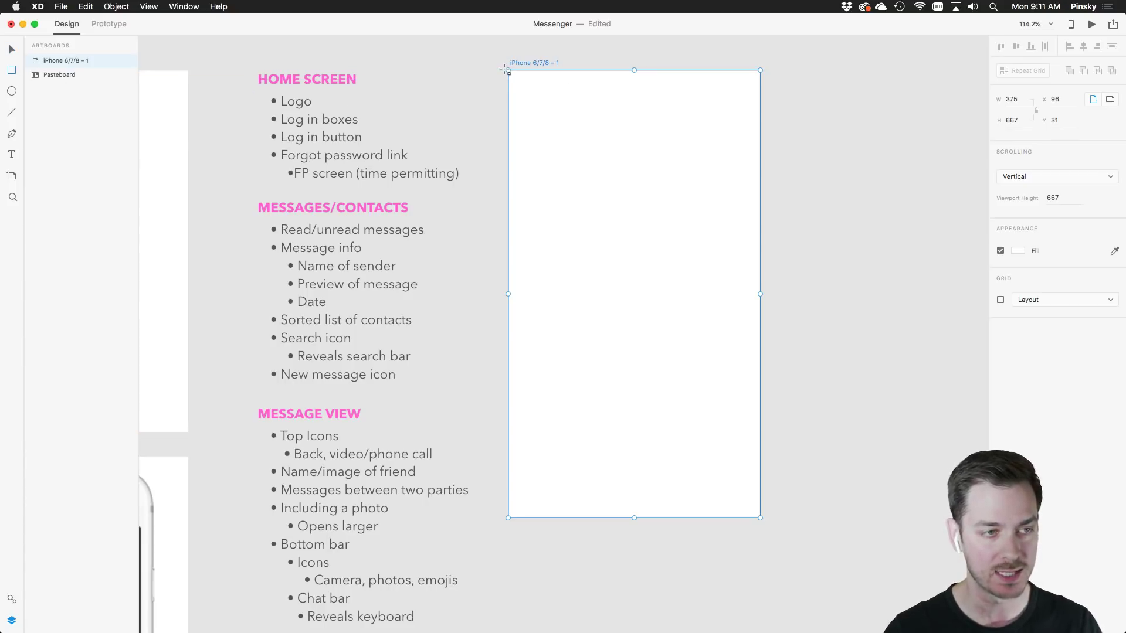
drag(505, 68, 626, 181)
mouse_move(680, 246)
mouse_down()
mouse_move(766, 288)
mouse_move(768, 261)
mouse_move(763, 285)
mouse_up()
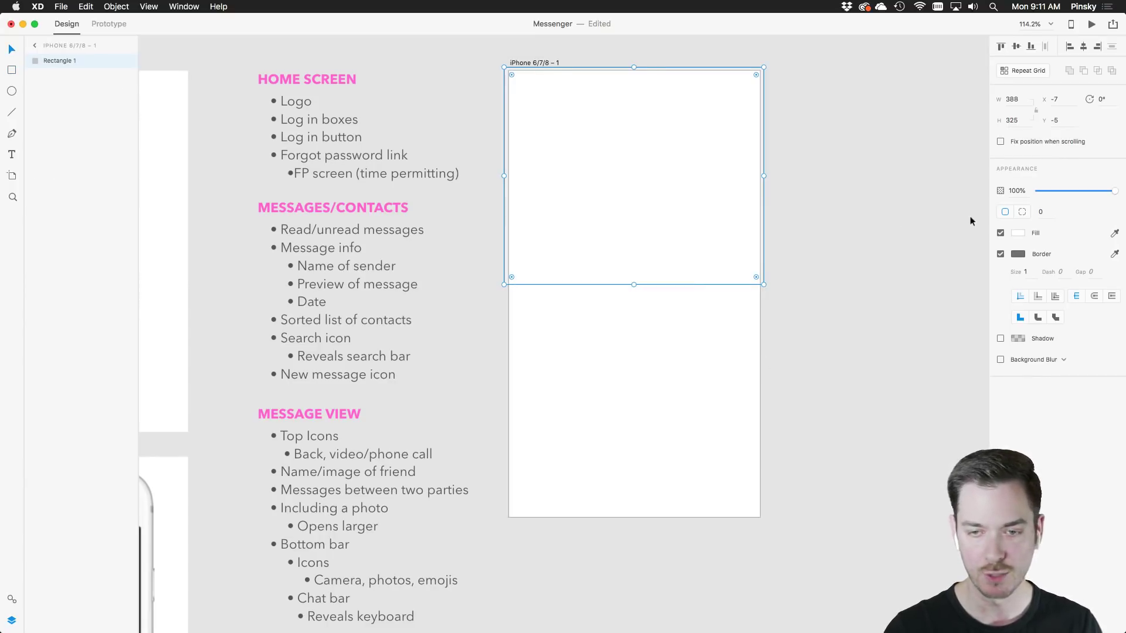
click(1001, 254)
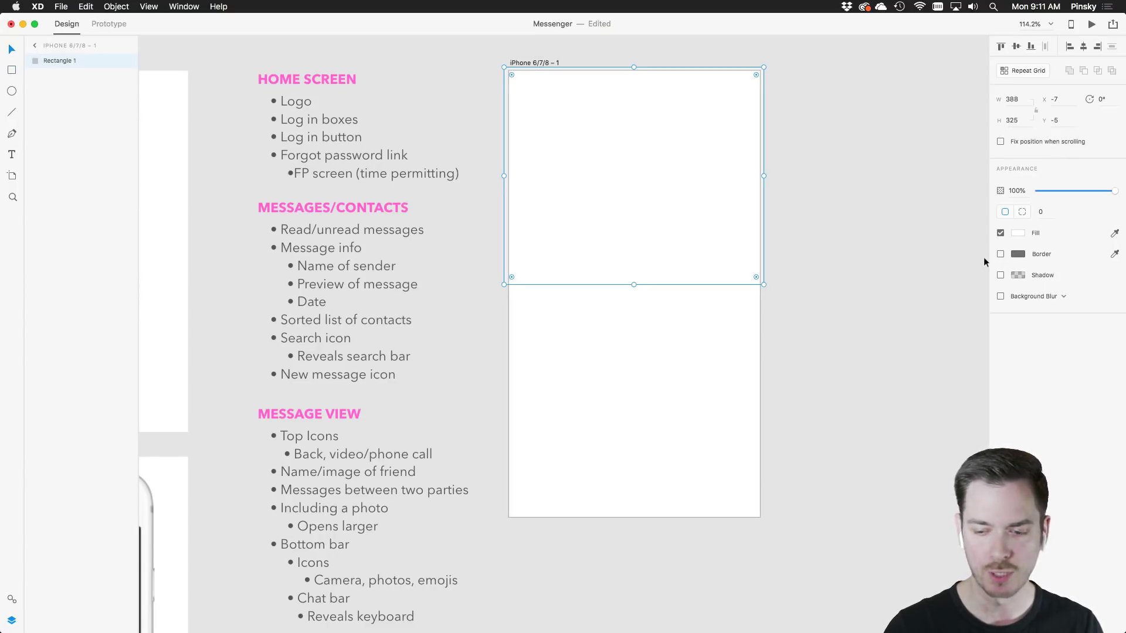
click(1021, 234)
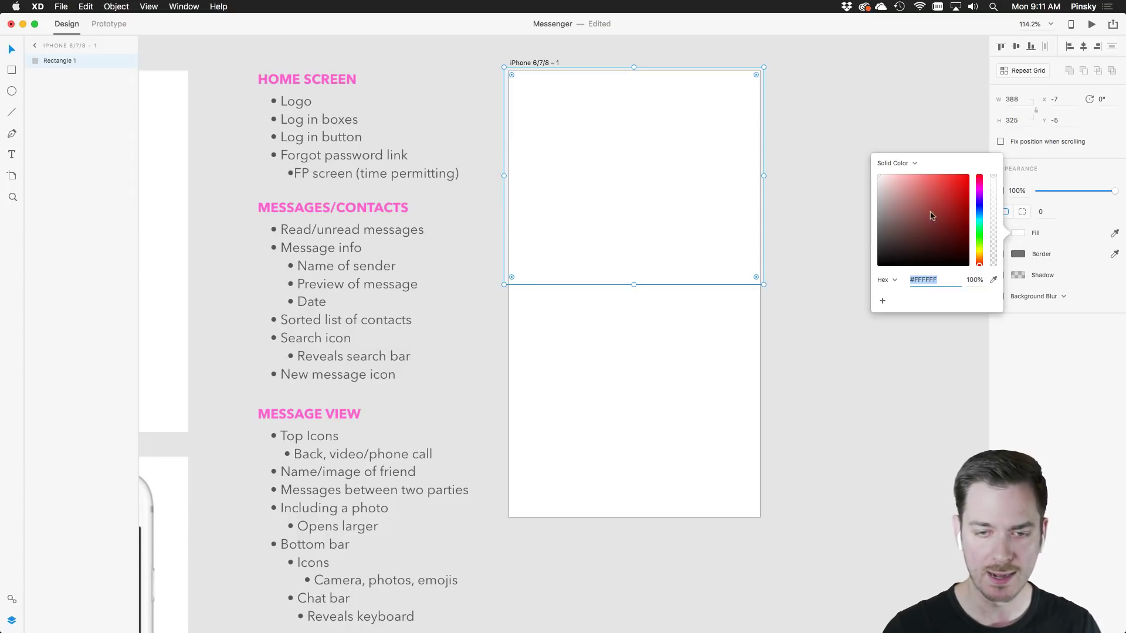
click(979, 218)
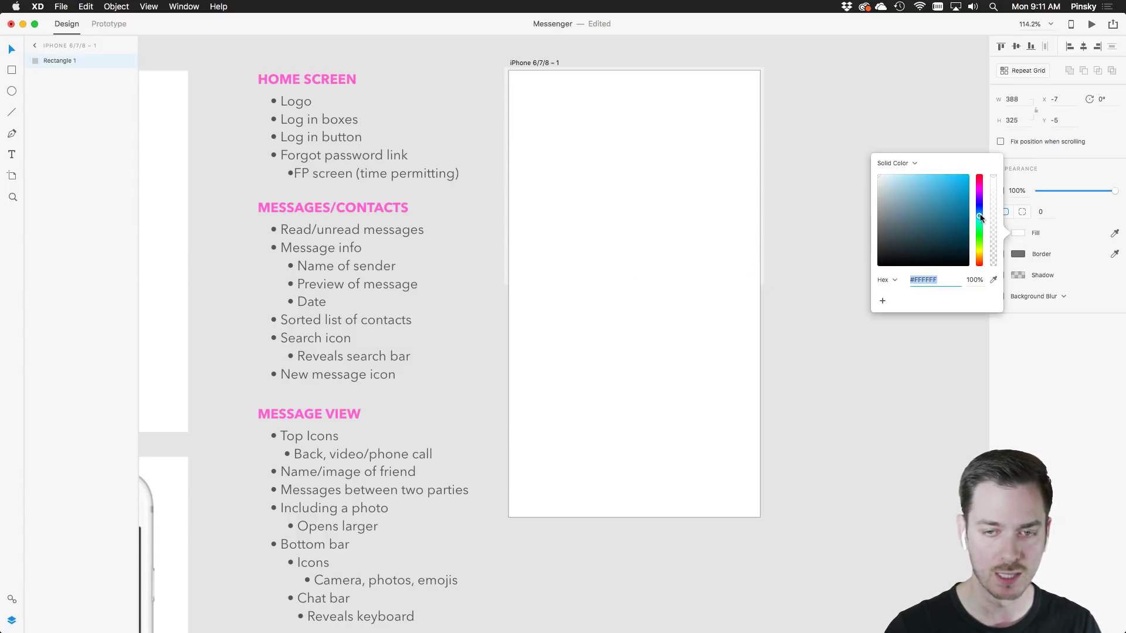
drag(969, 202, 969, 174)
click(828, 177)
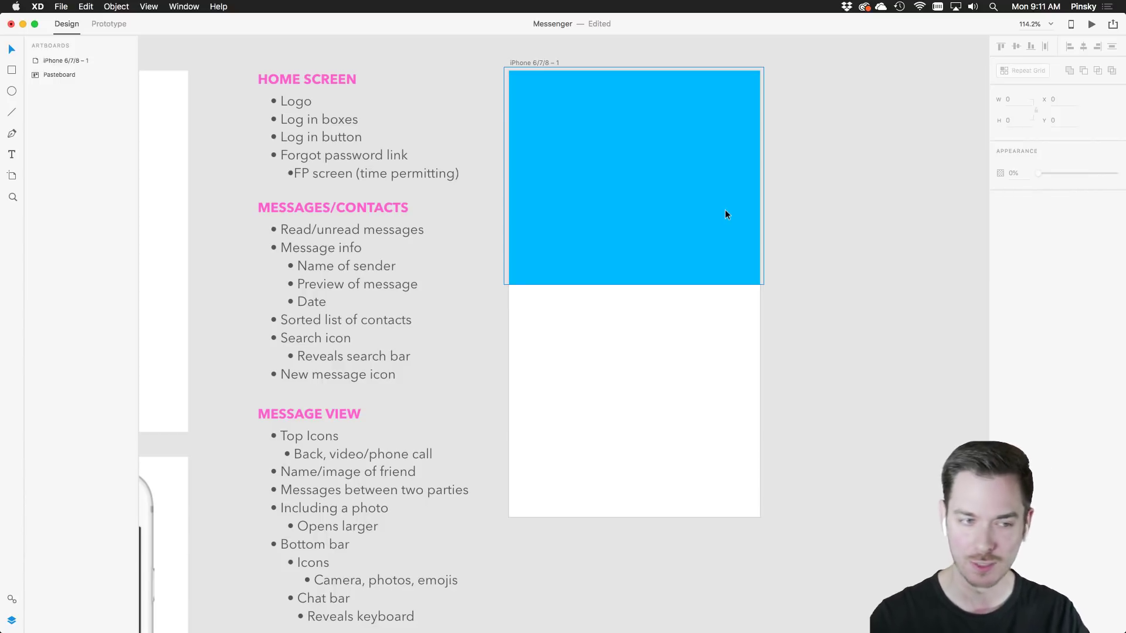
Fine-tune the blue rectangle to about 388×325 and convert it into an editable path
click(667, 220)
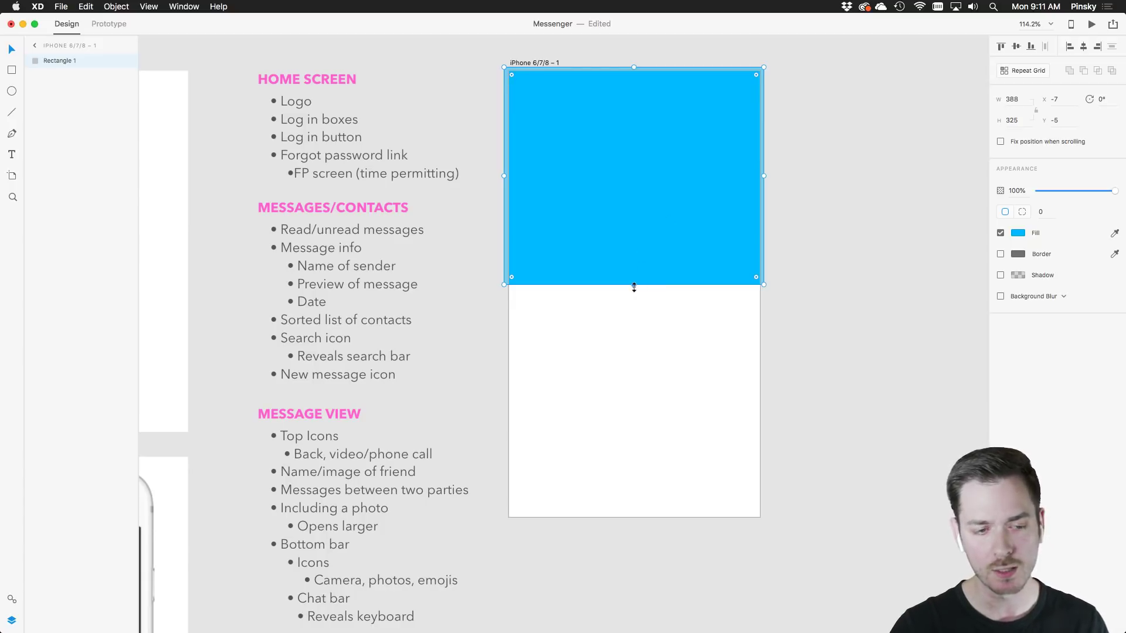
mouse_move(634, 287)
mouse_down()
mouse_move(628, 294)
mouse_move(634, 174)
mouse_move(634, 285)
mouse_up()
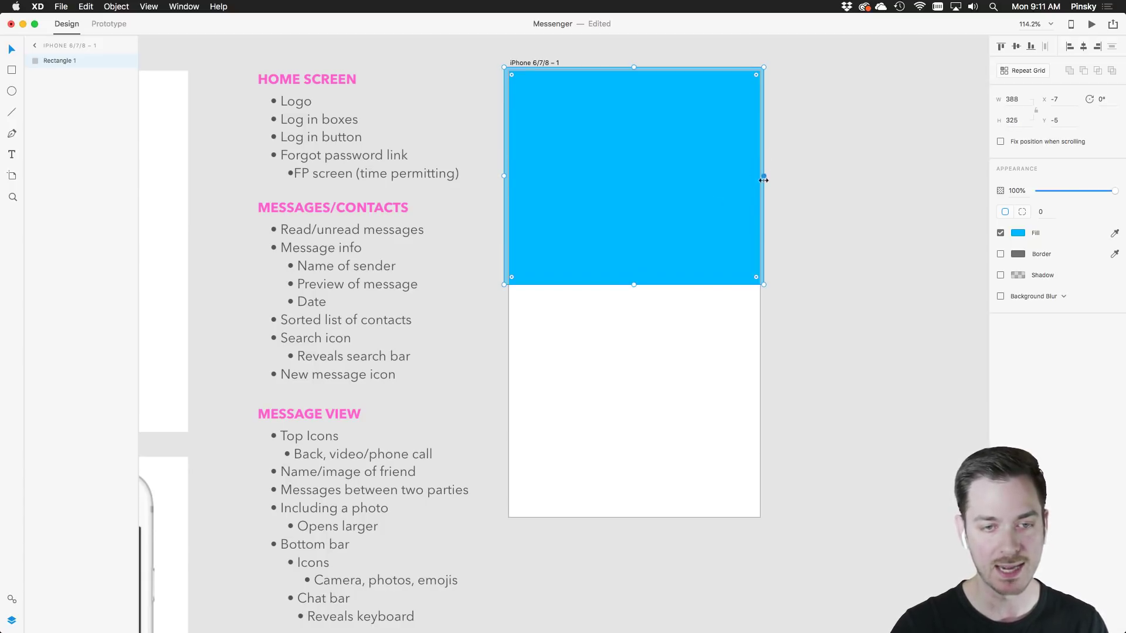
mouse_move(763, 179)
mouse_down()
mouse_move(701, 177)
mouse_move(695, 189)
mouse_move(764, 186)
mouse_up()
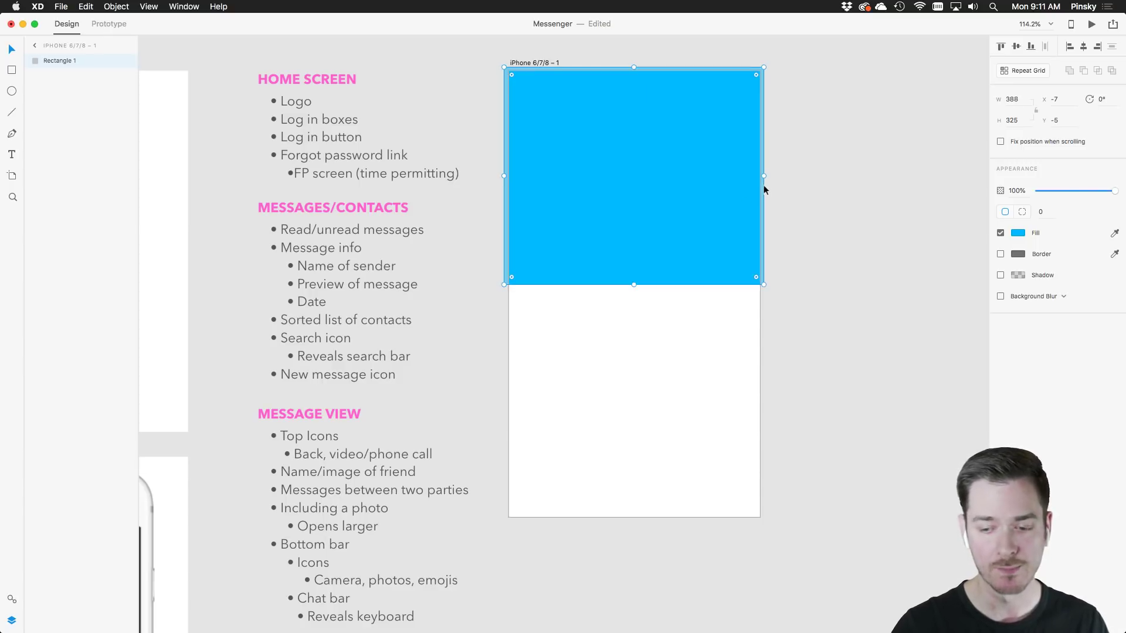
double_click(644, 282)
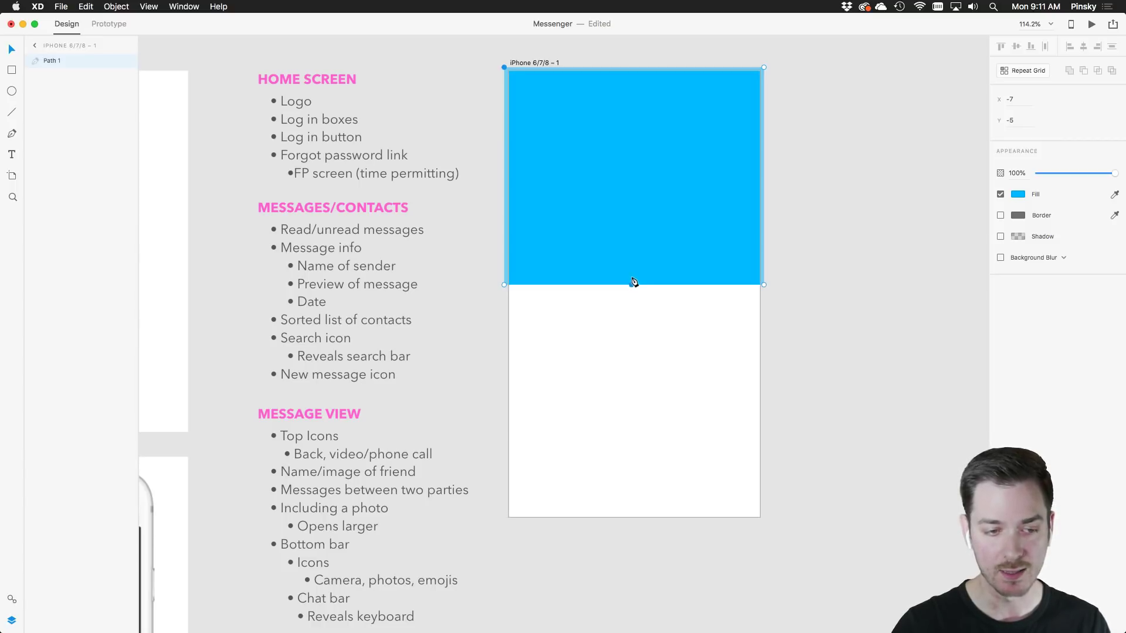
Add an anchor on the blue shape's bottom edge and drag it into a gentle wave
click(633, 284)
drag(633, 284, 730, 291)
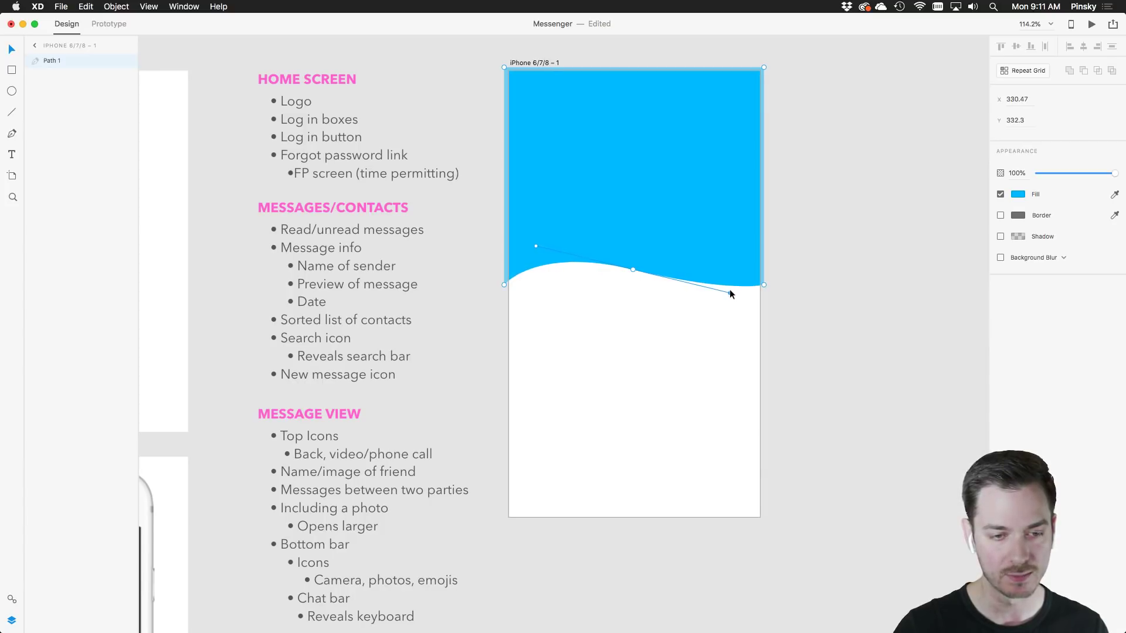
click(666, 325)
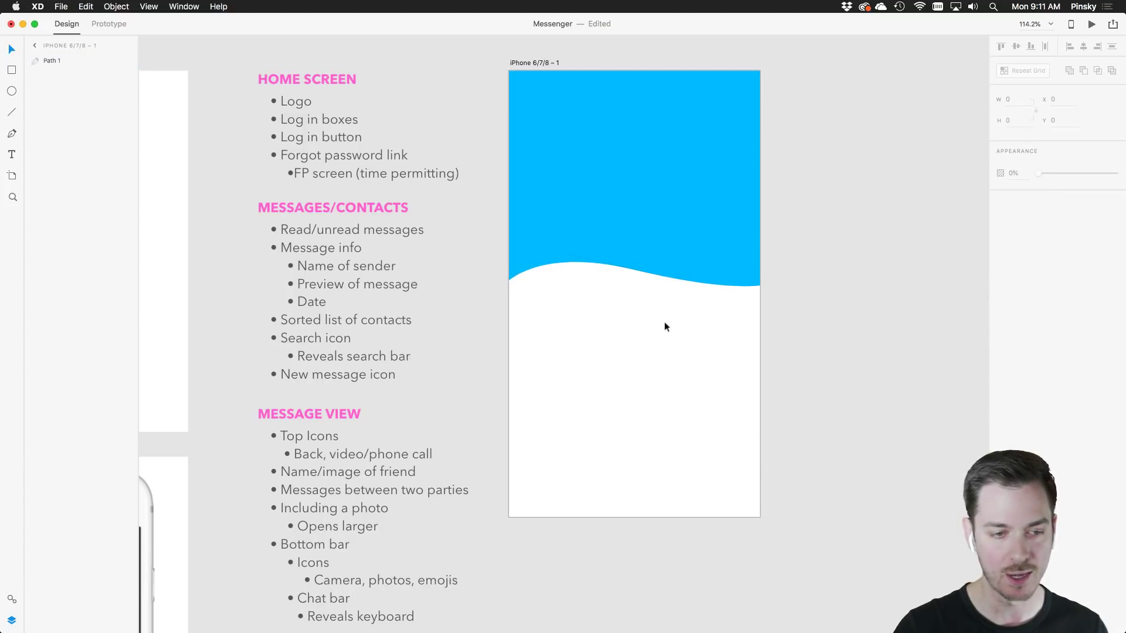
click(611, 193)
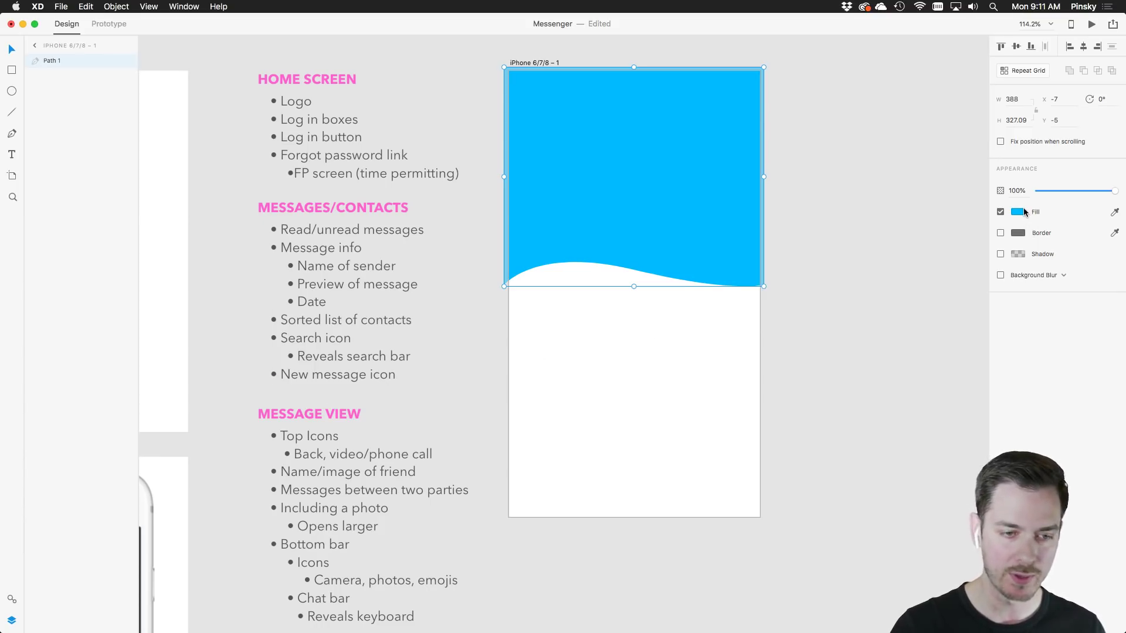
Change the wave's fill to a linear gradient in light cyan tones
click(1022, 212)
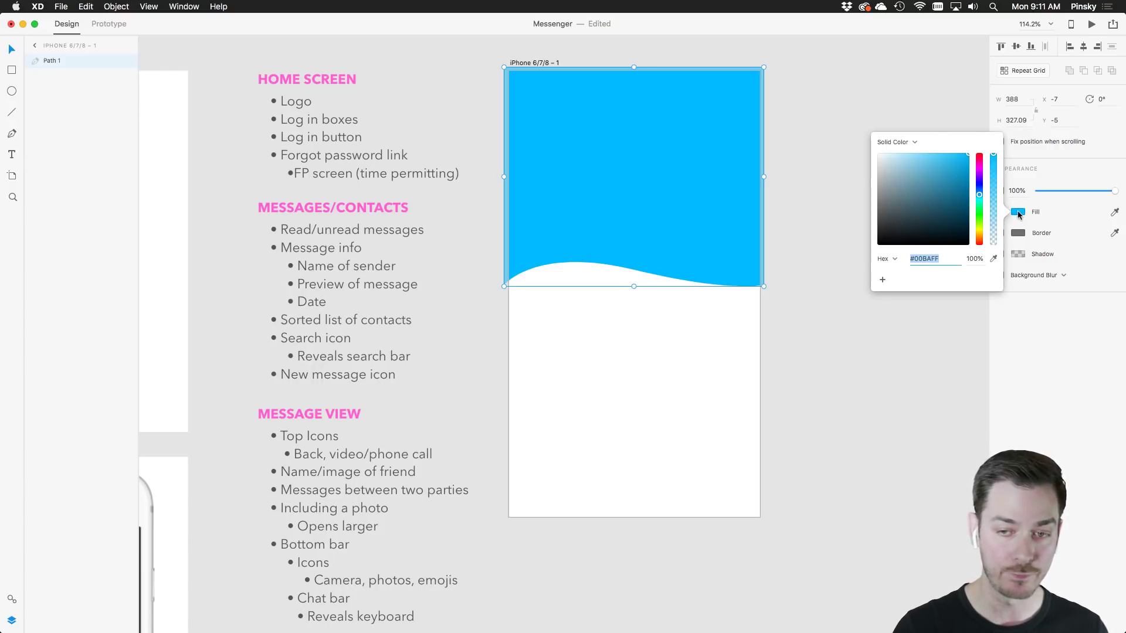
click(913, 141)
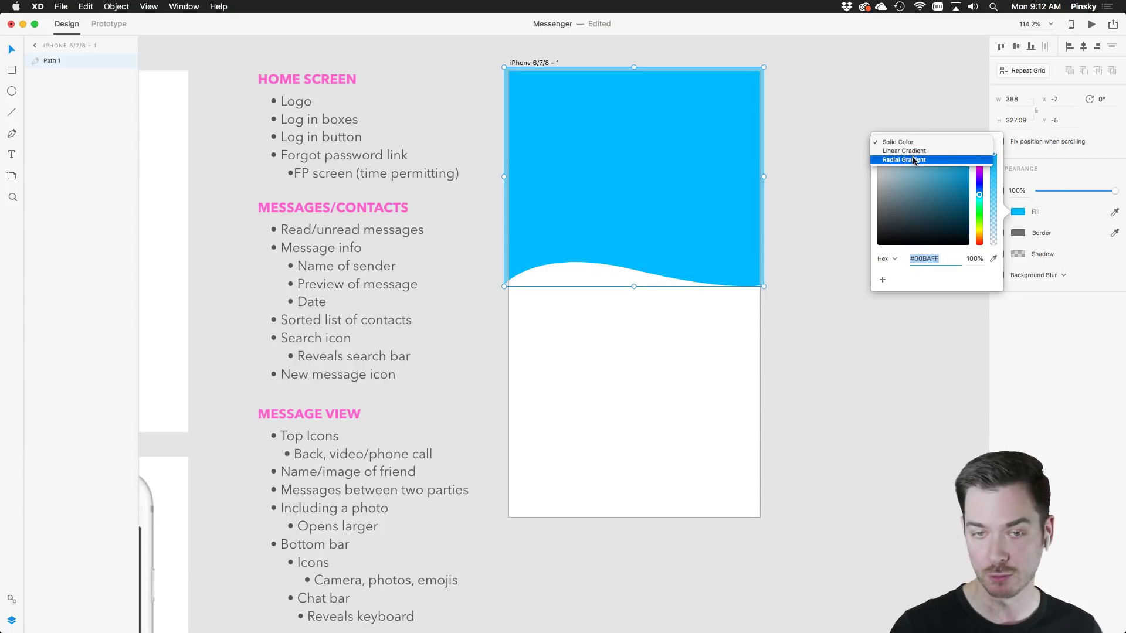
click(915, 152)
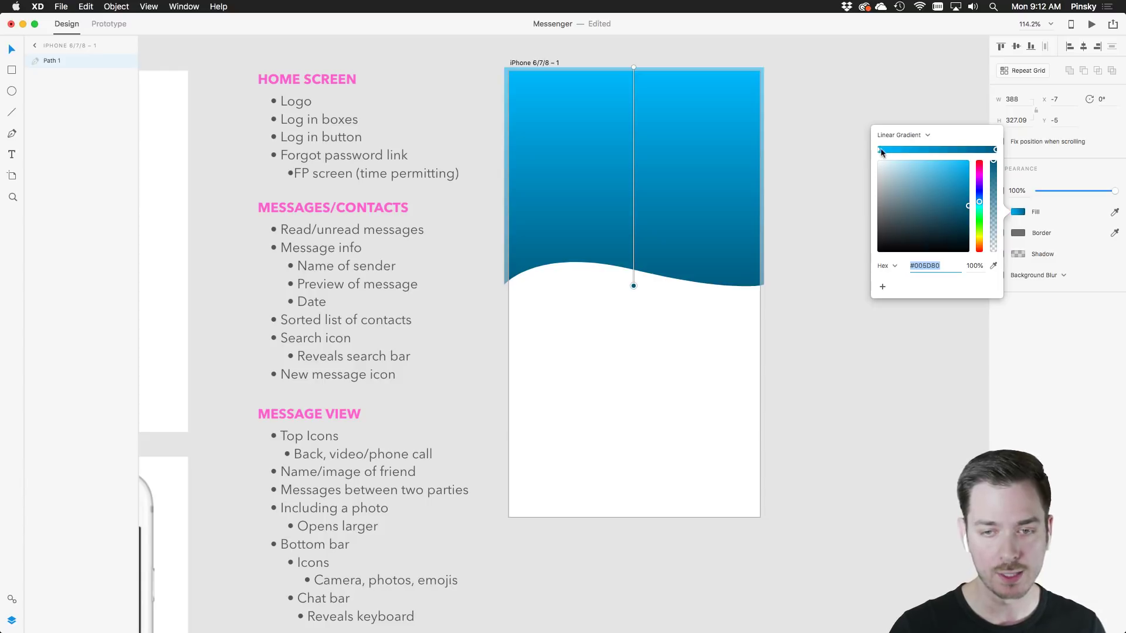
click(963, 160)
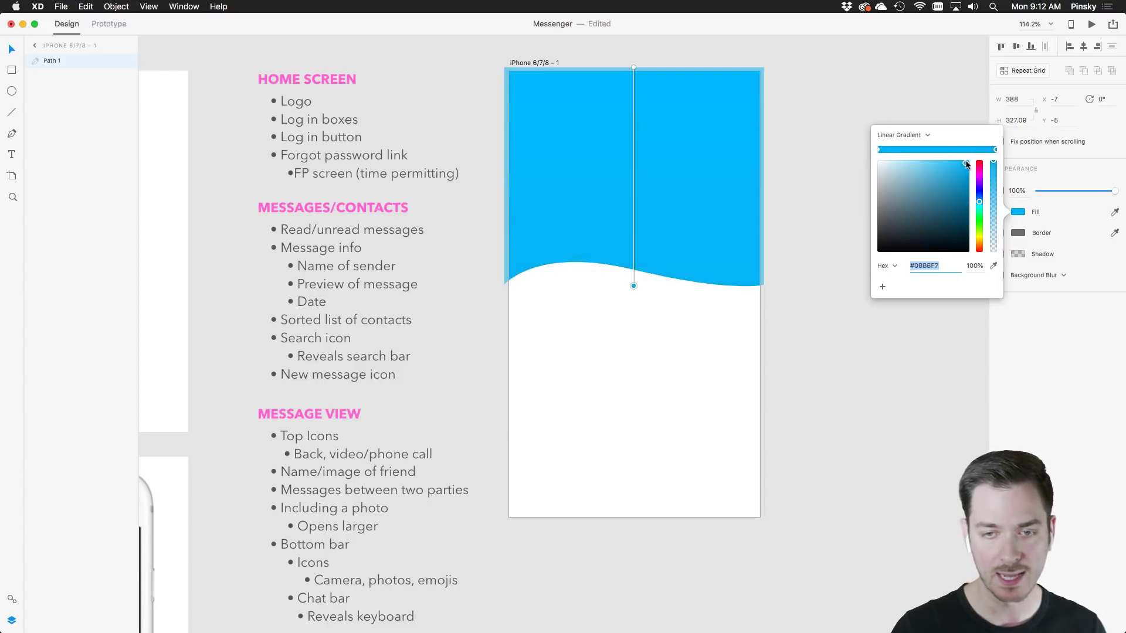
click(979, 203)
drag(981, 204, 980, 207)
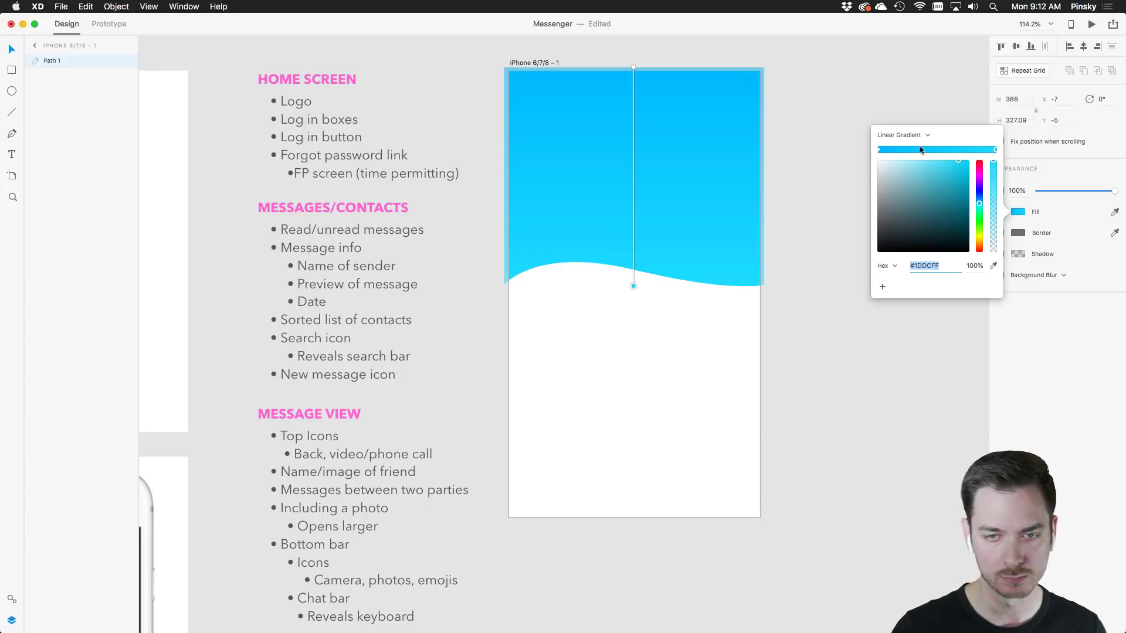
Make the gradient run from bright cyan at the start stop to bright blue at the end
click(878, 150)
drag(978, 203, 983, 206)
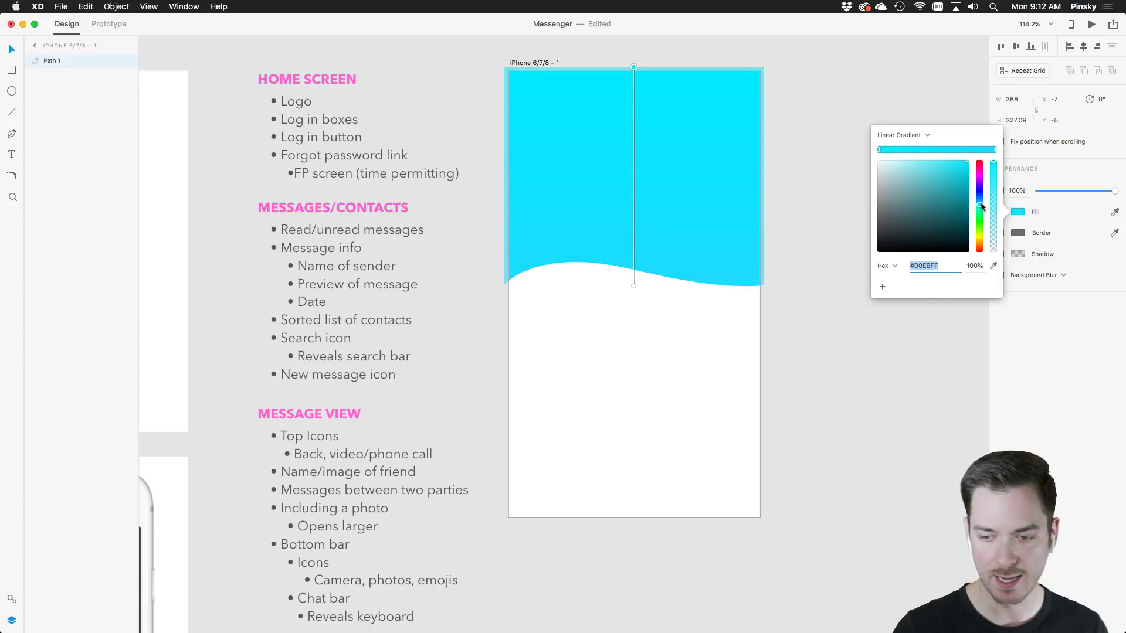
click(995, 150)
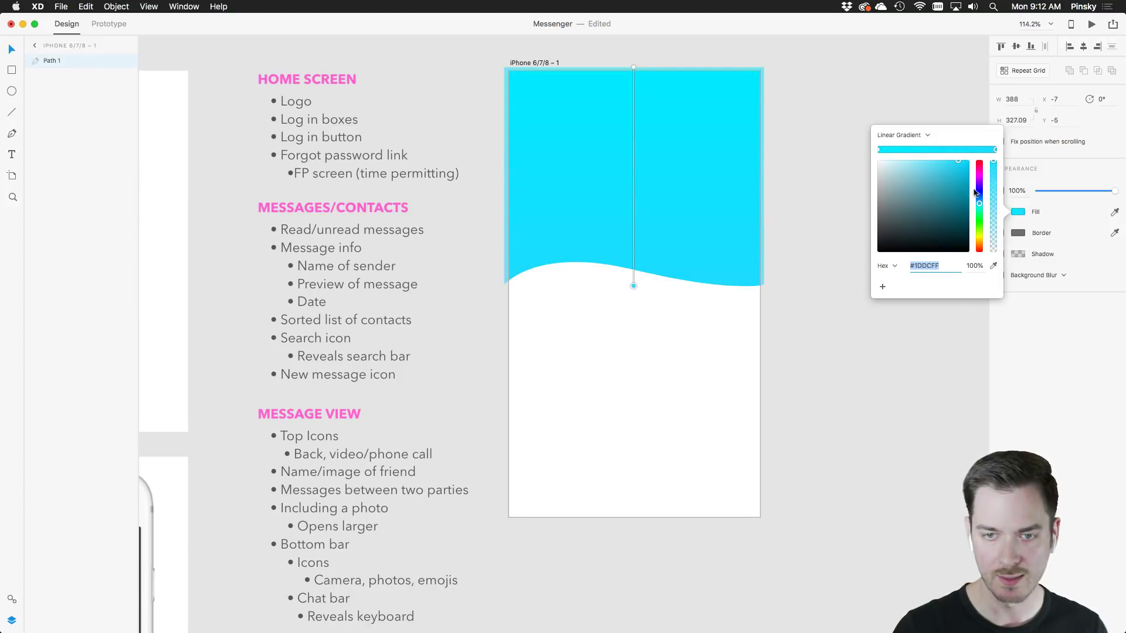
drag(979, 203, 969, 203)
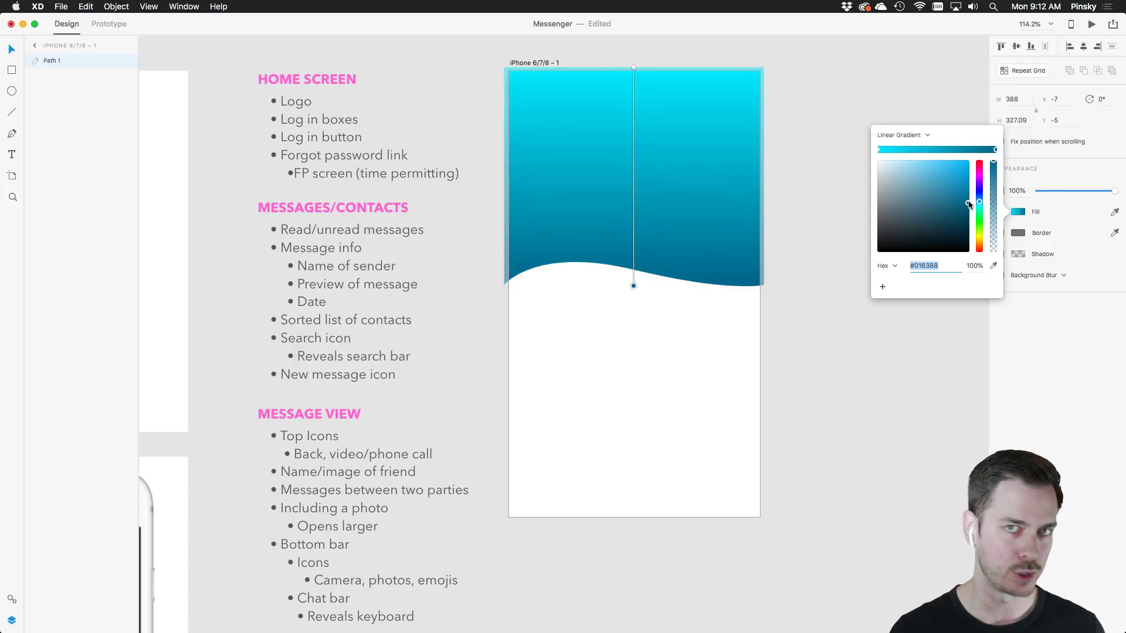
drag(958, 177, 984, 167)
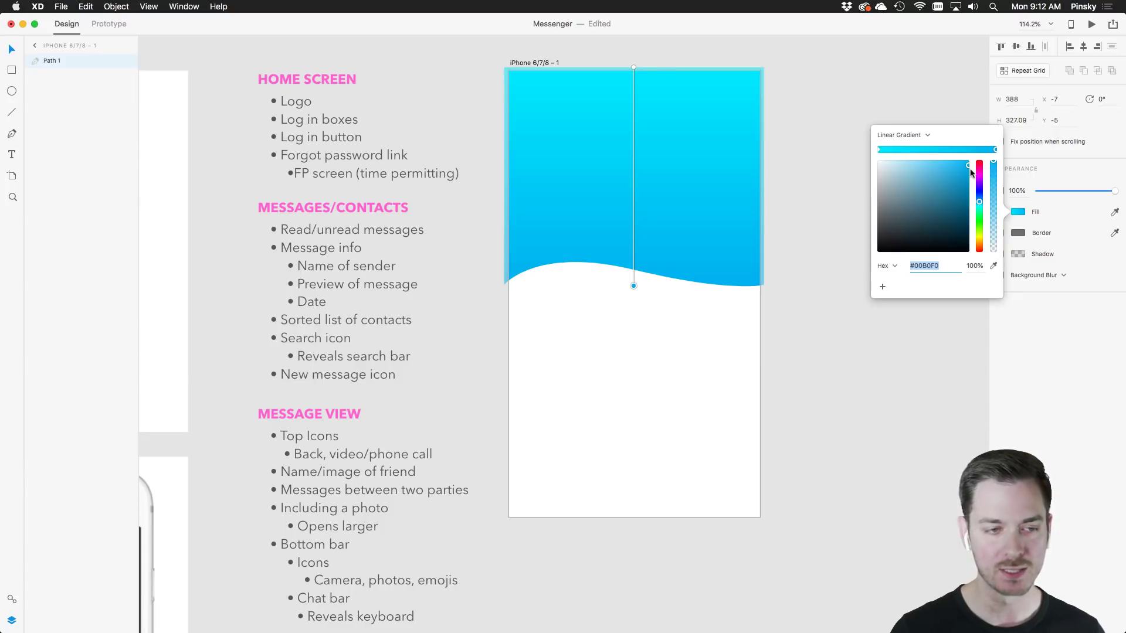
drag(972, 192, 946, 224)
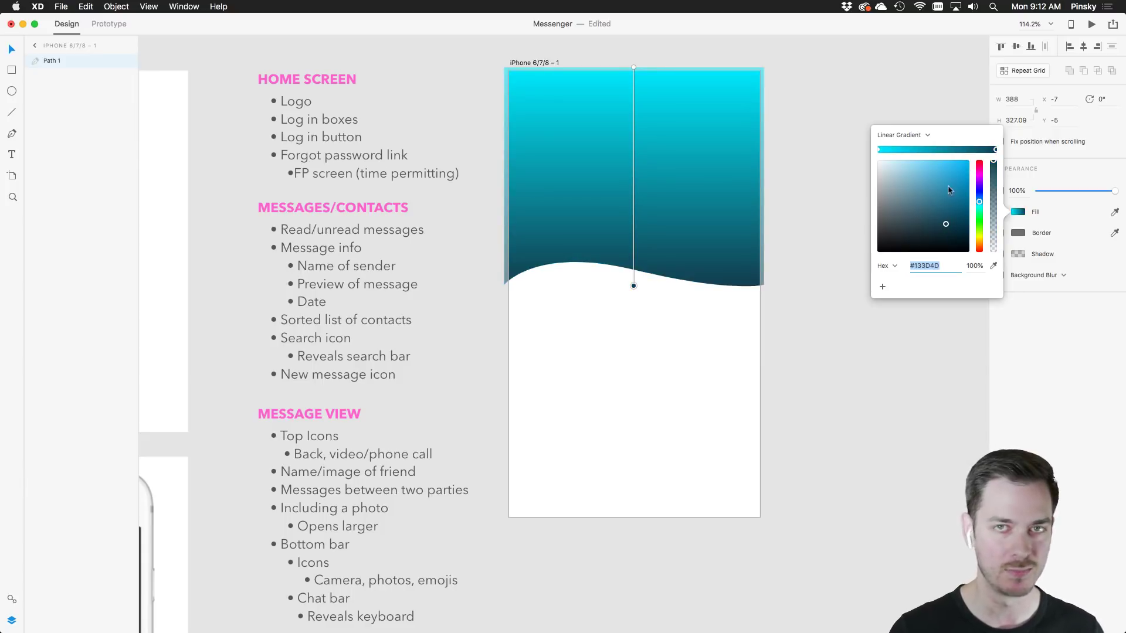
key(super+z)
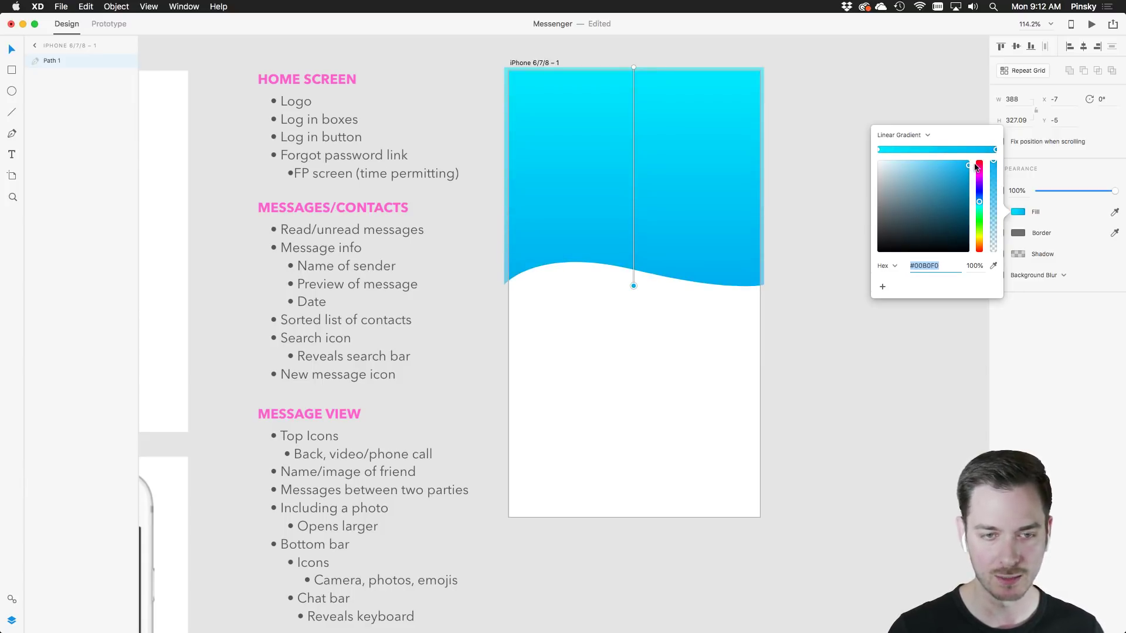
Reselect the wave shape and open the document's Assets panel
click(811, 312)
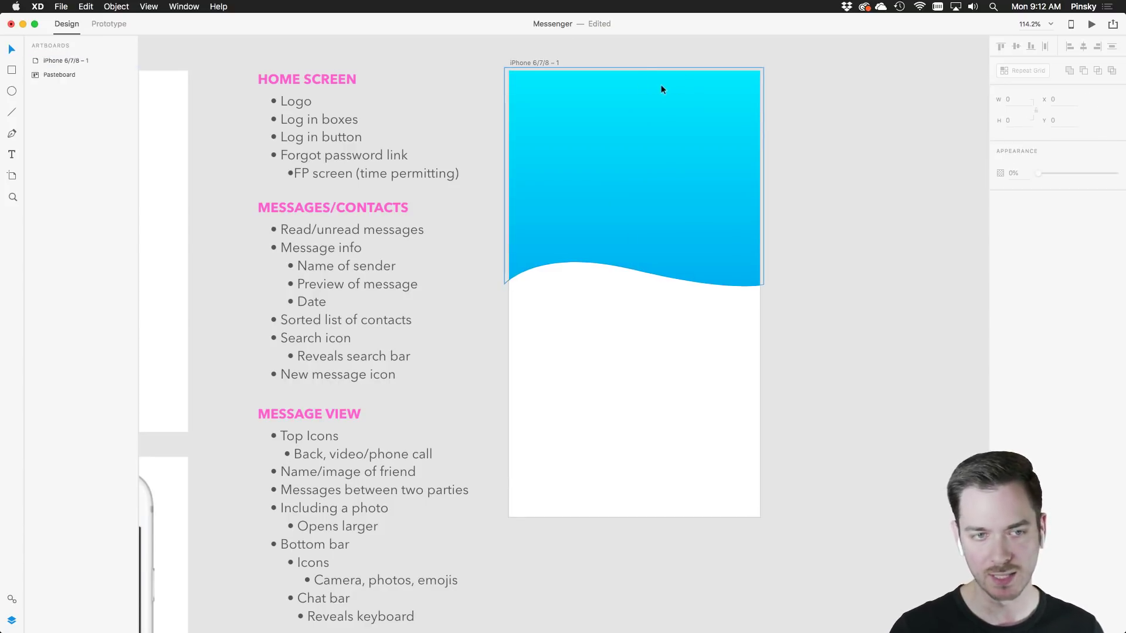
click(669, 166)
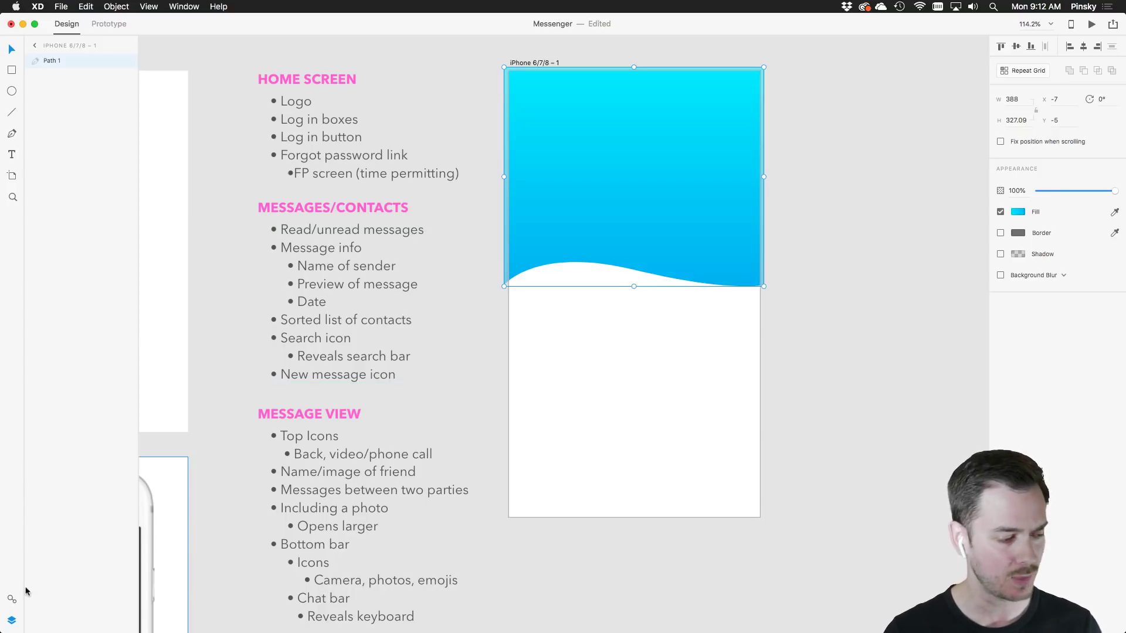
click(11, 600)
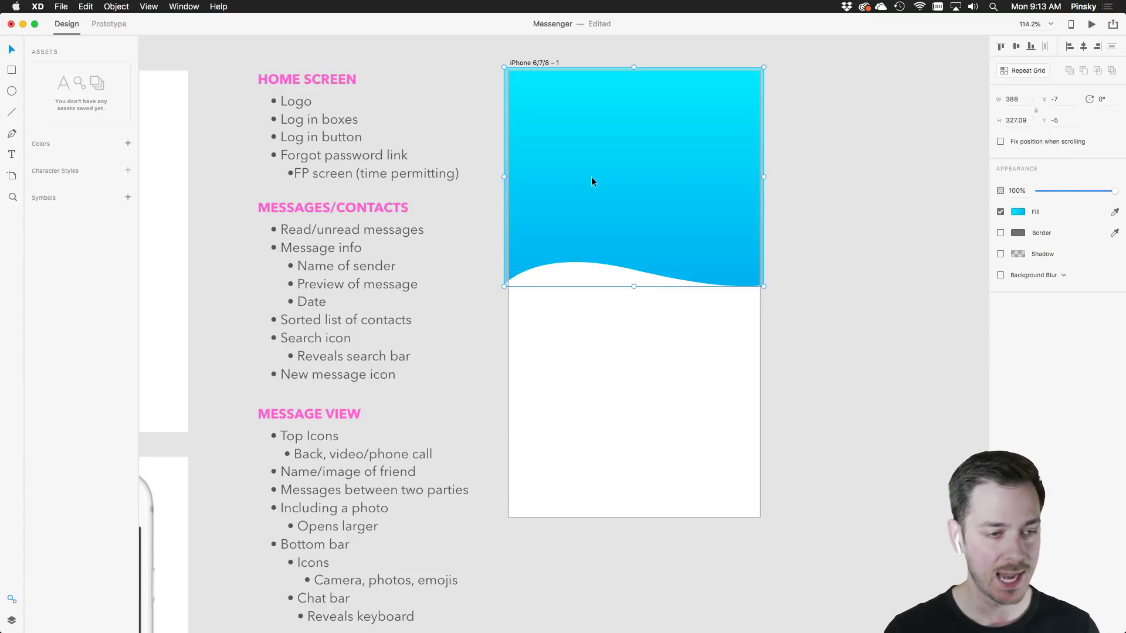
Add the cyan-to-blue wave gradient to the Assets colours as 'Main Blue Gradient'
click(127, 145)
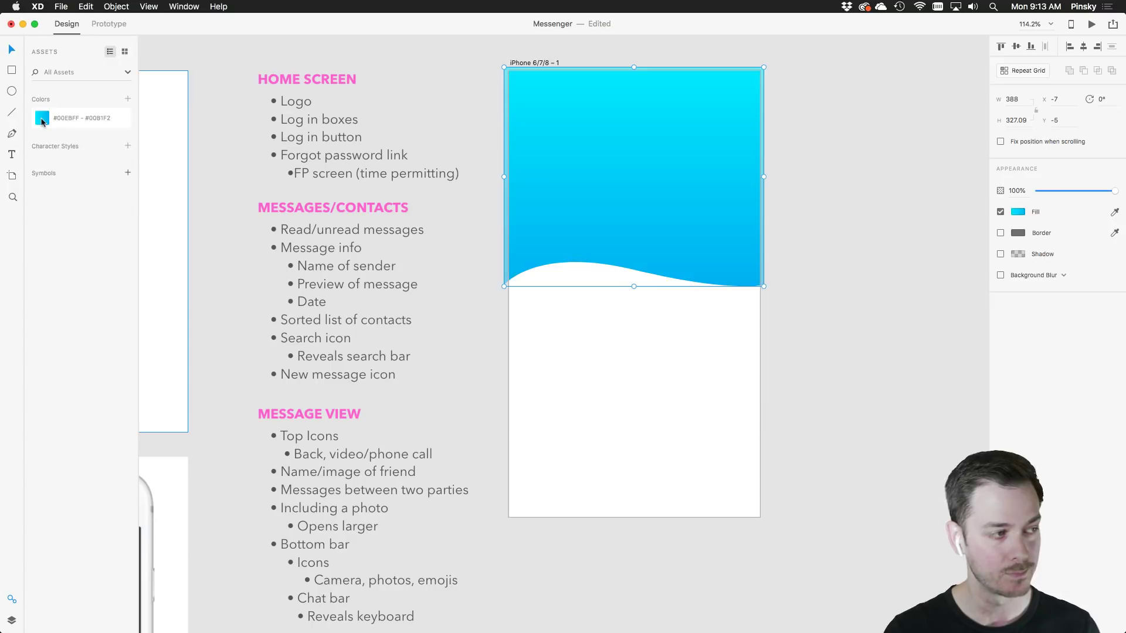
double_click(74, 119)
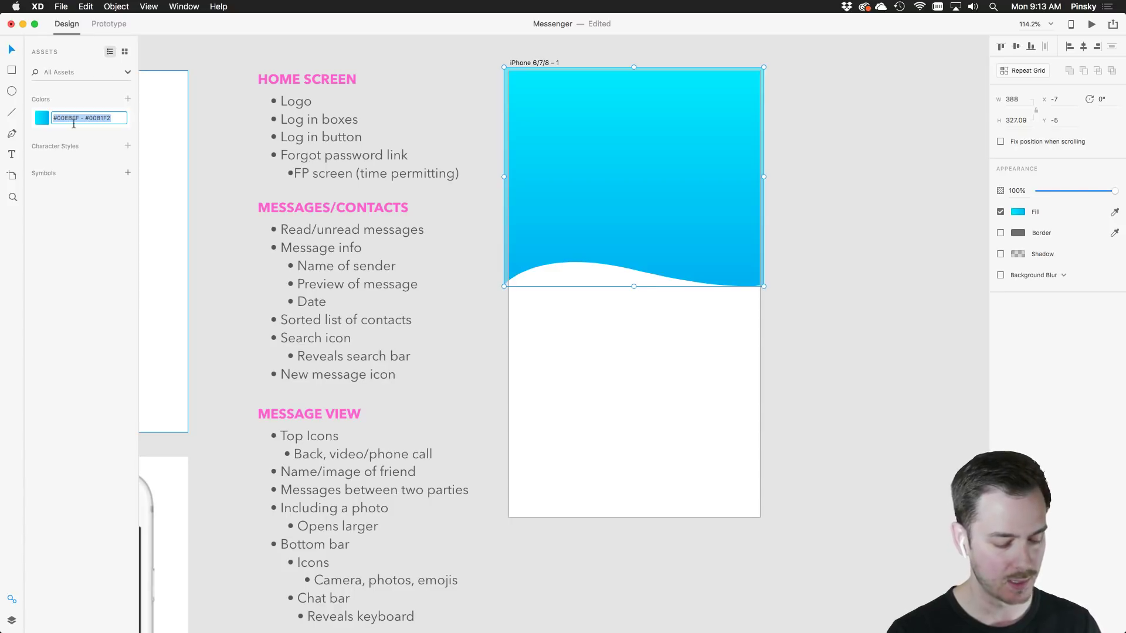
text(Main B)
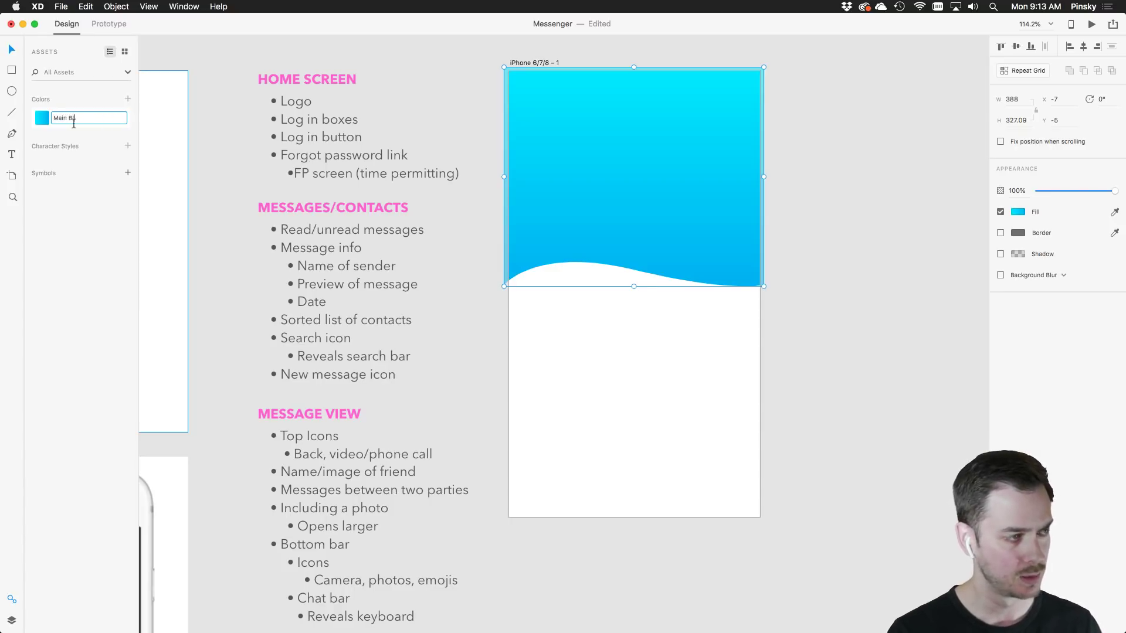
text(lue Gradient)
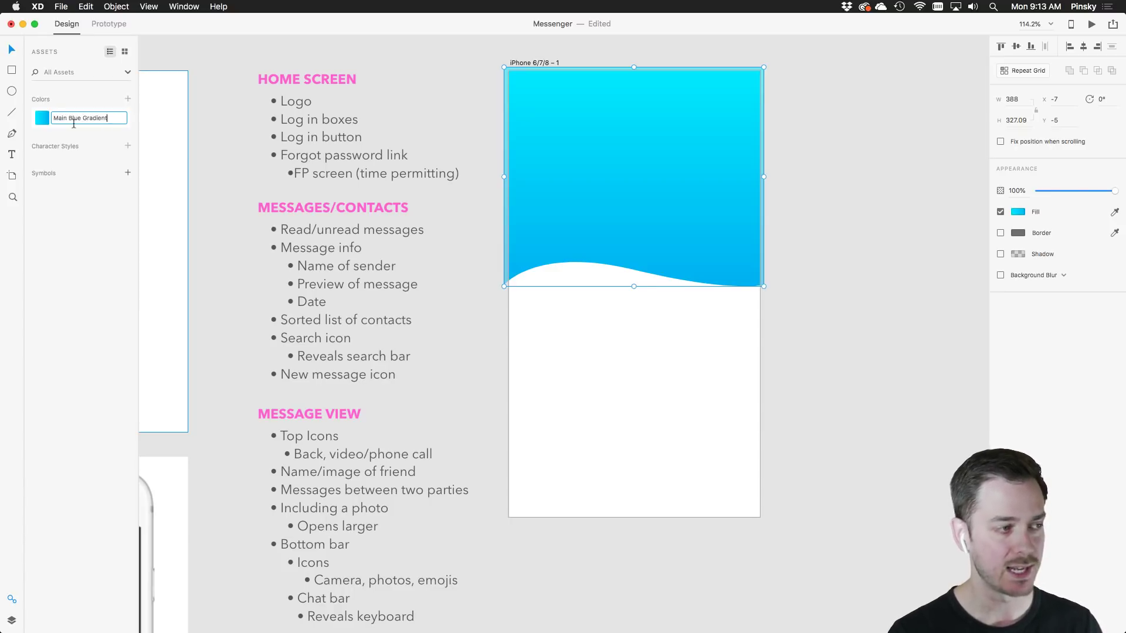
key(Return)
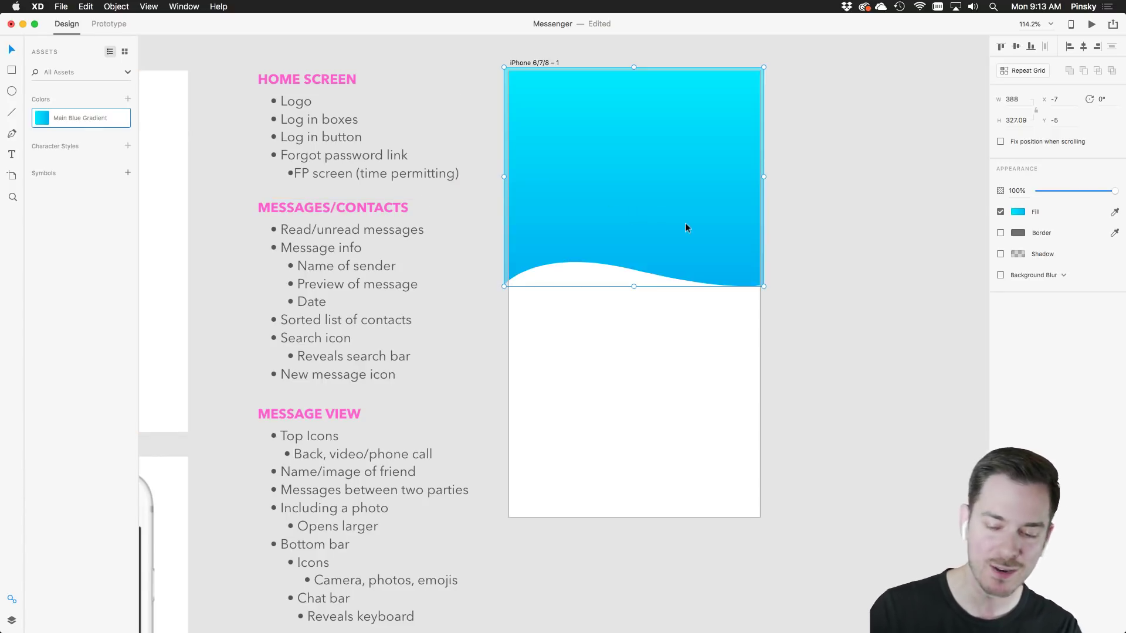
click(11, 619)
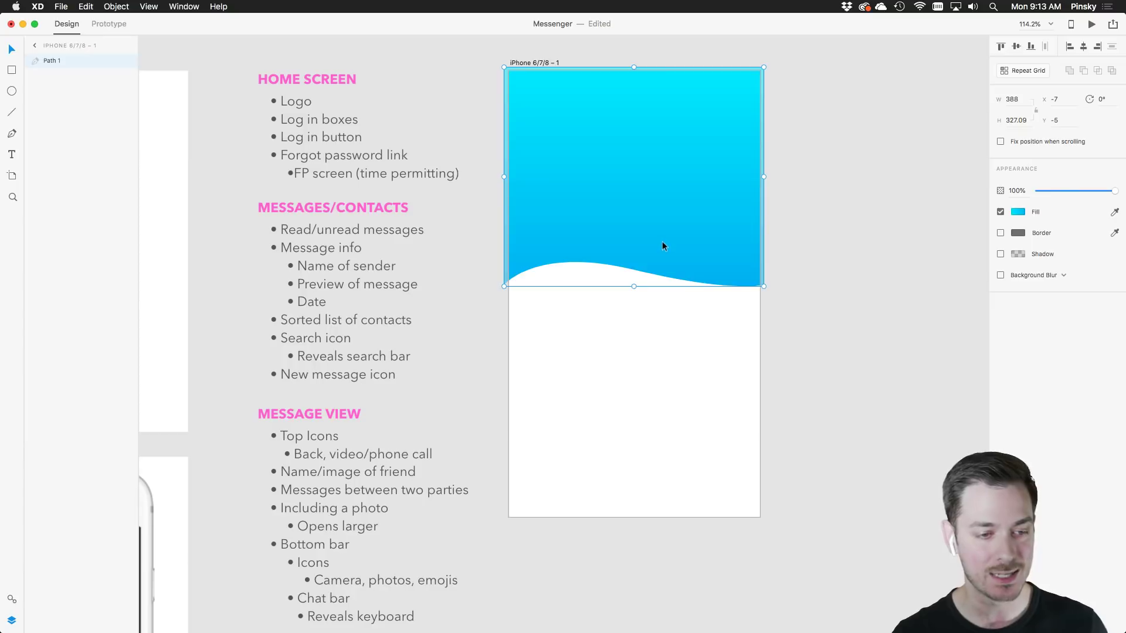
Duplicate the wave, place the copy behind the original, flatten its curve and set 43% opacity
key(super+d)
drag(663, 233, 664, 273)
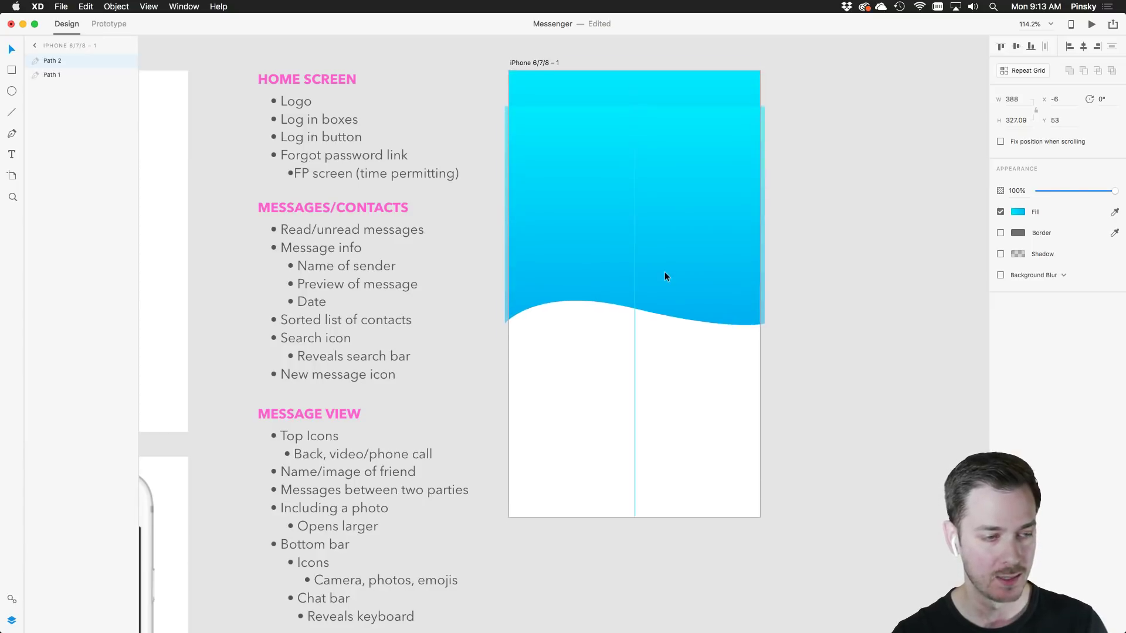
drag(63, 64, 63, 77)
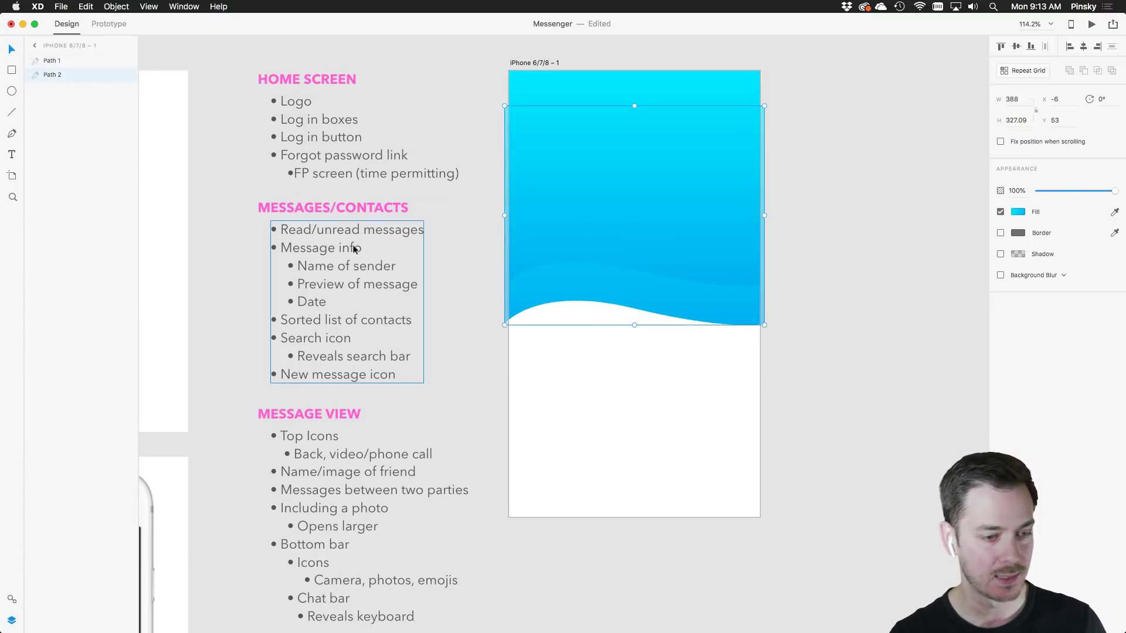
click(633, 306)
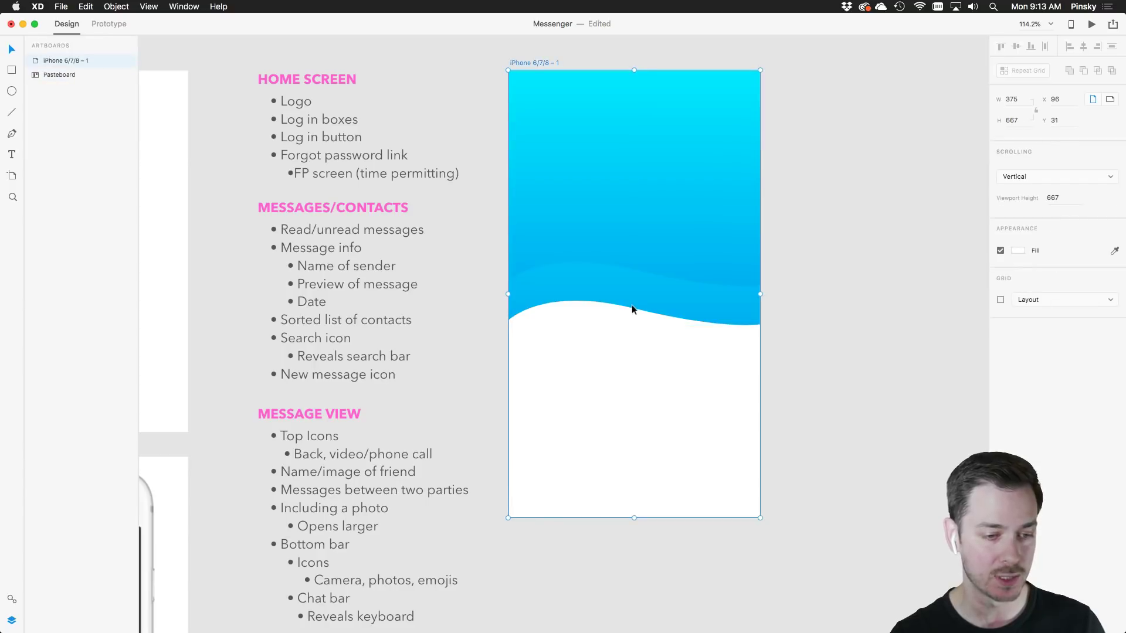
double_click(630, 302)
click(632, 305)
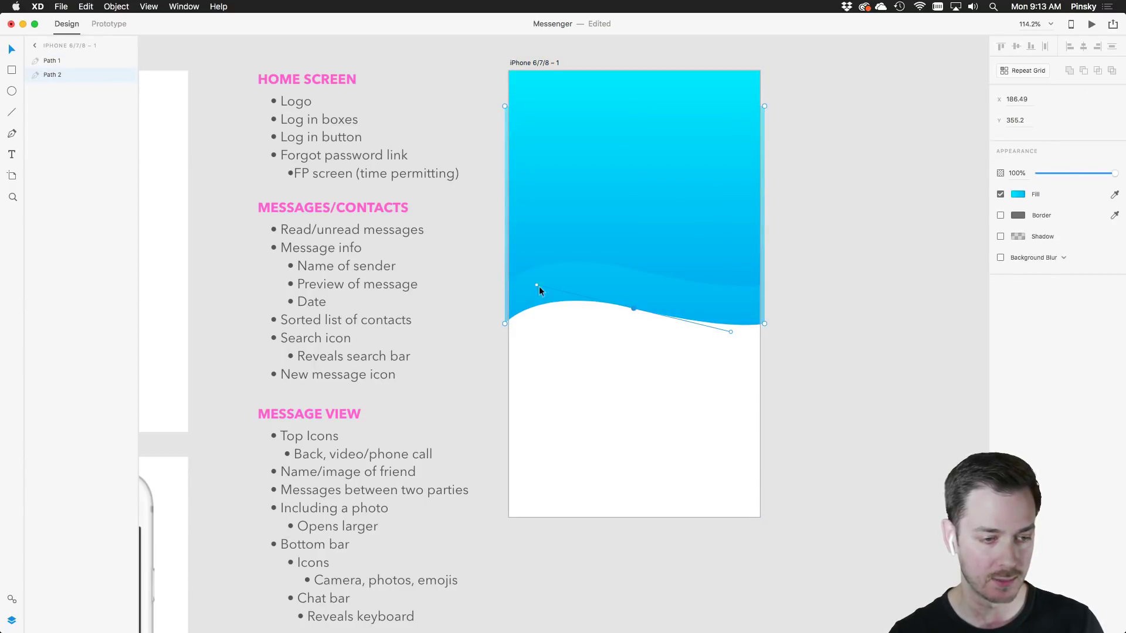
drag(537, 285, 536, 300)
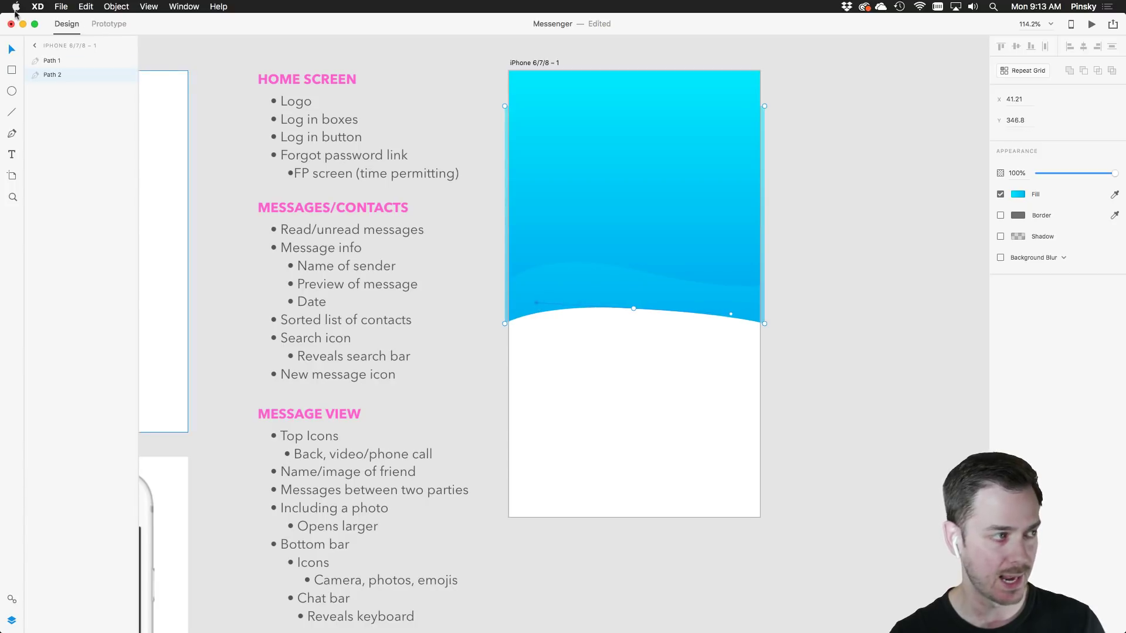
drag(1103, 178, 1071, 174)
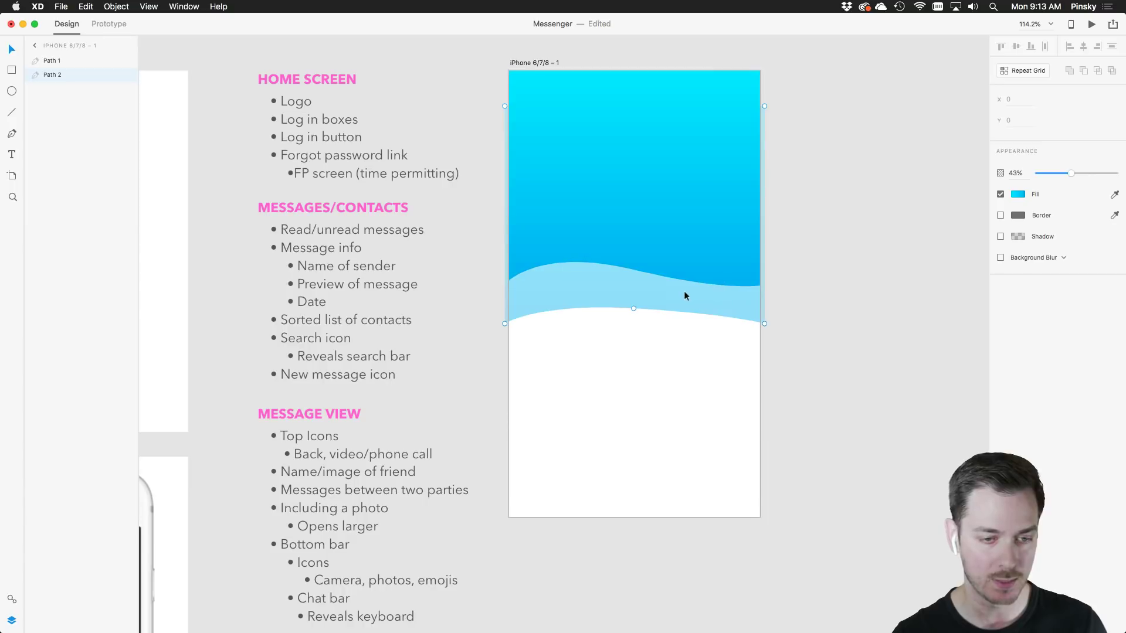
key(Escape)
Move the light wave up and reshape its anchors so it peeks beneath the main curve
drag(684, 309, 689, 256)
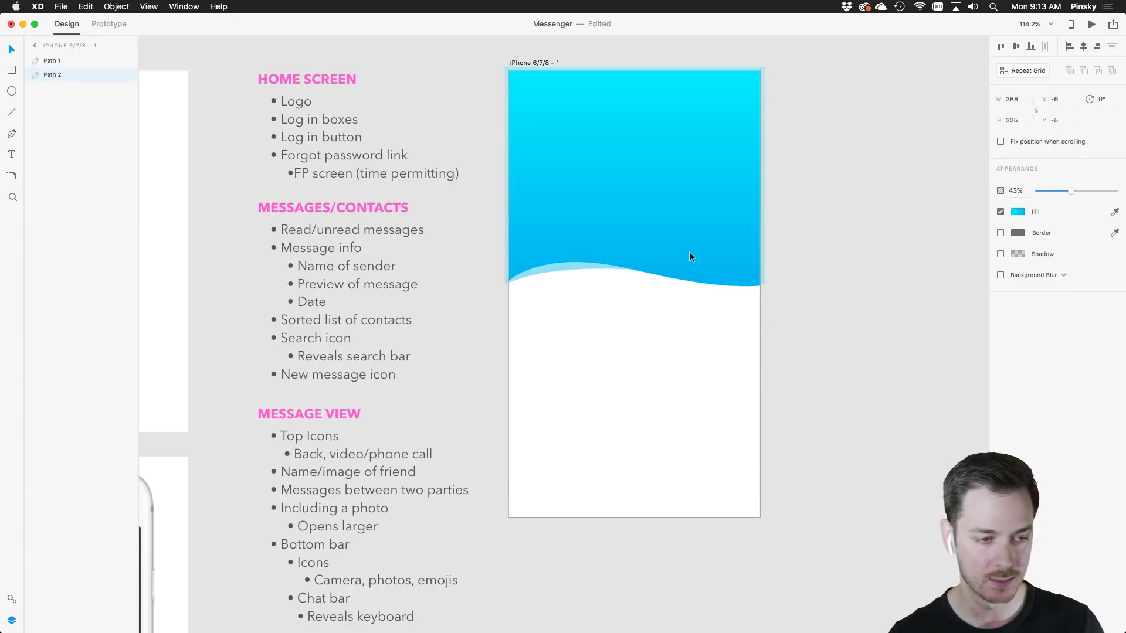
key(Escape)
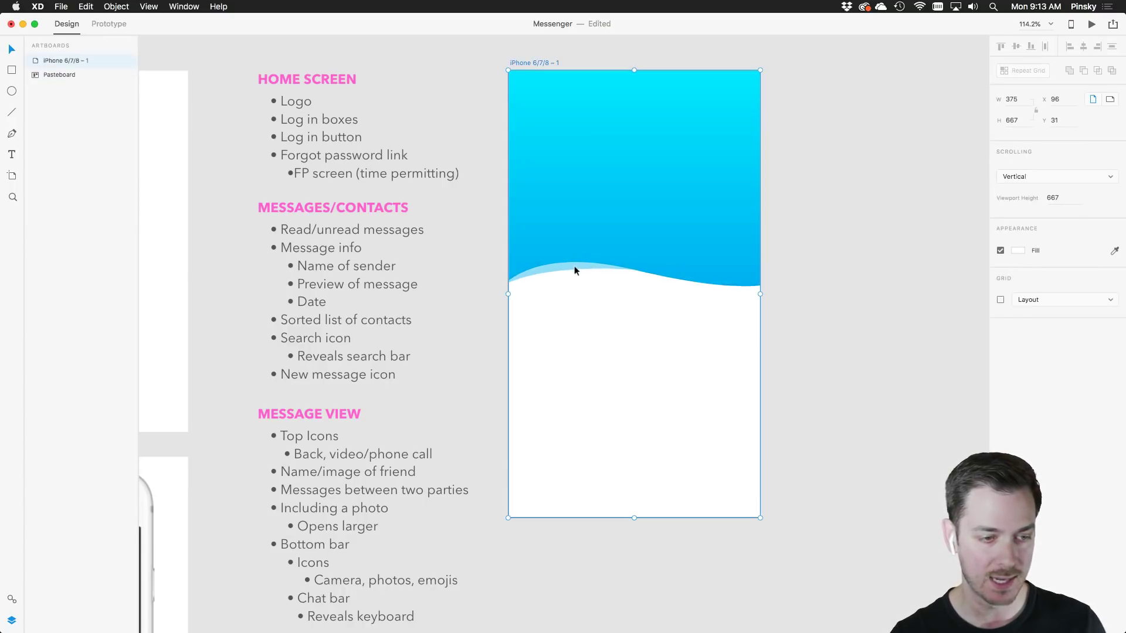
double_click(575, 269)
click(633, 269)
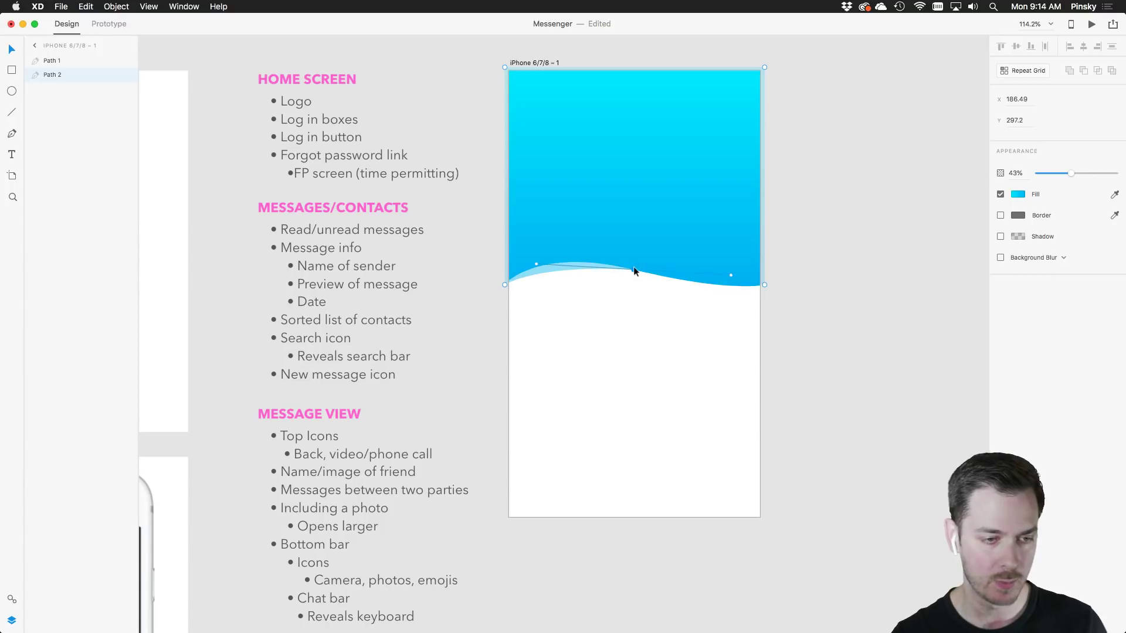
mouse_move(537, 262)
mouse_down()
mouse_move(530, 273)
mouse_move(534, 253)
mouse_move(553, 253)
mouse_up()
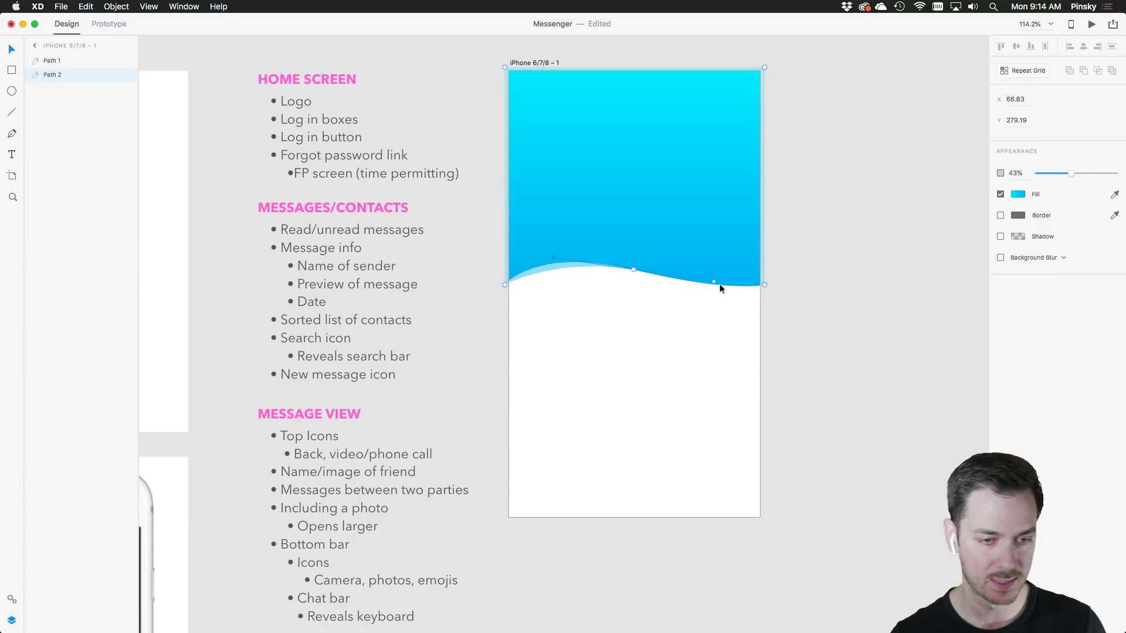
drag(714, 281, 740, 297)
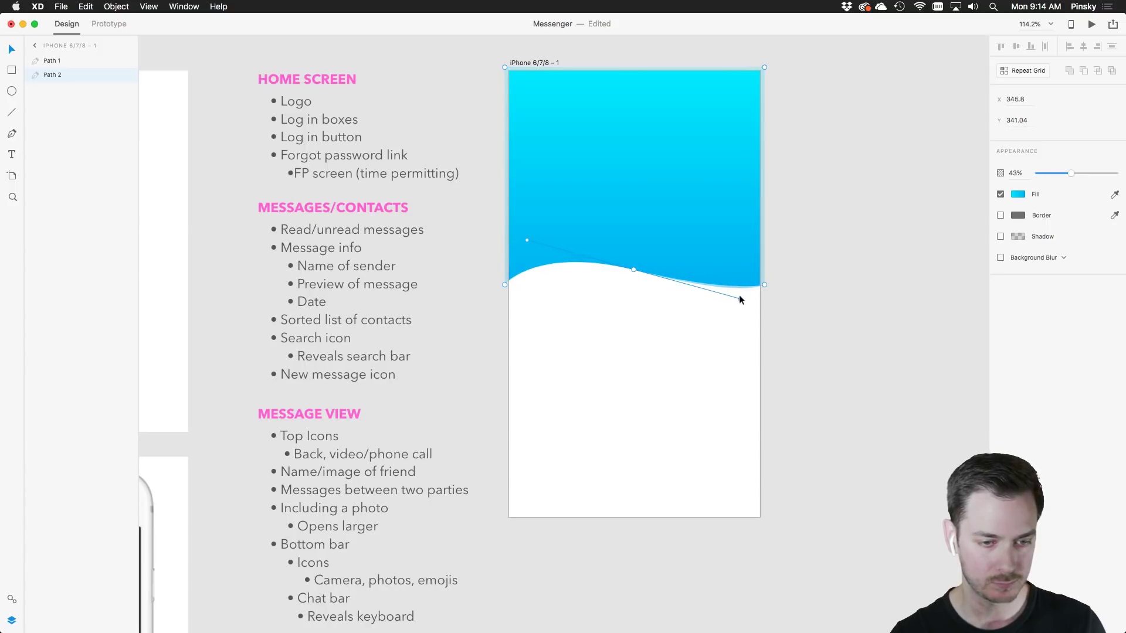
double_click(764, 285)
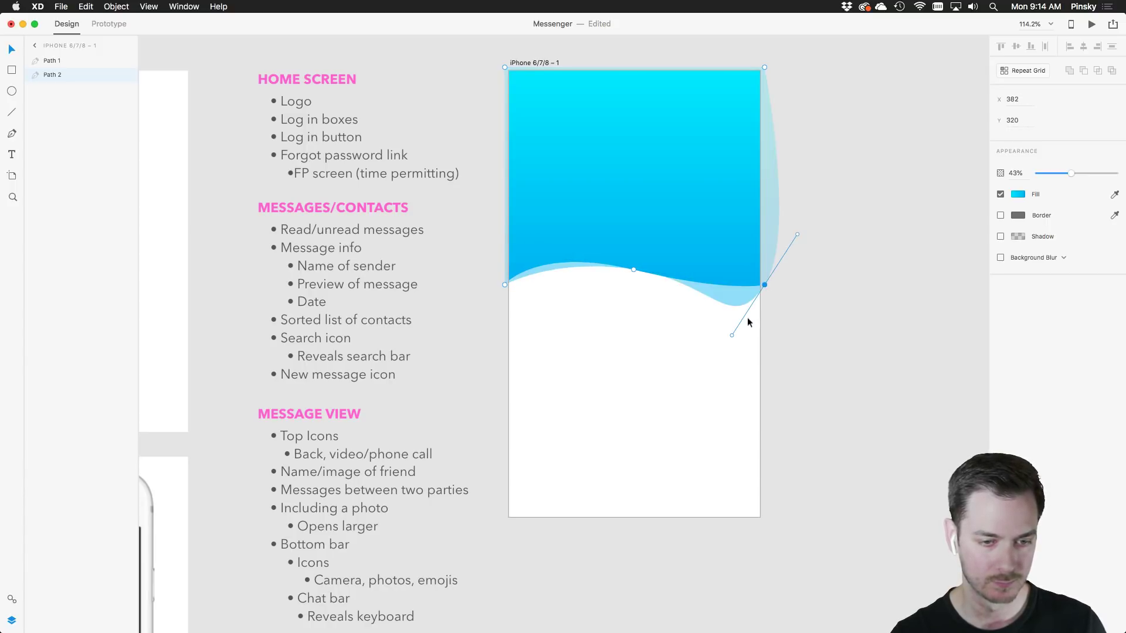
drag(733, 335, 770, 284)
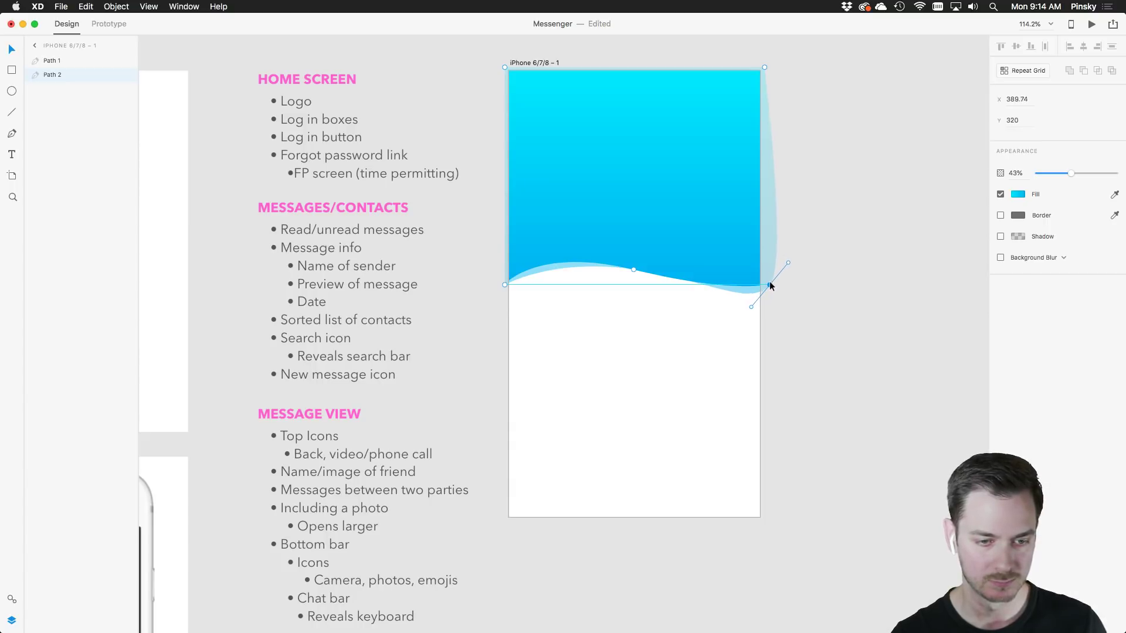
click(807, 300)
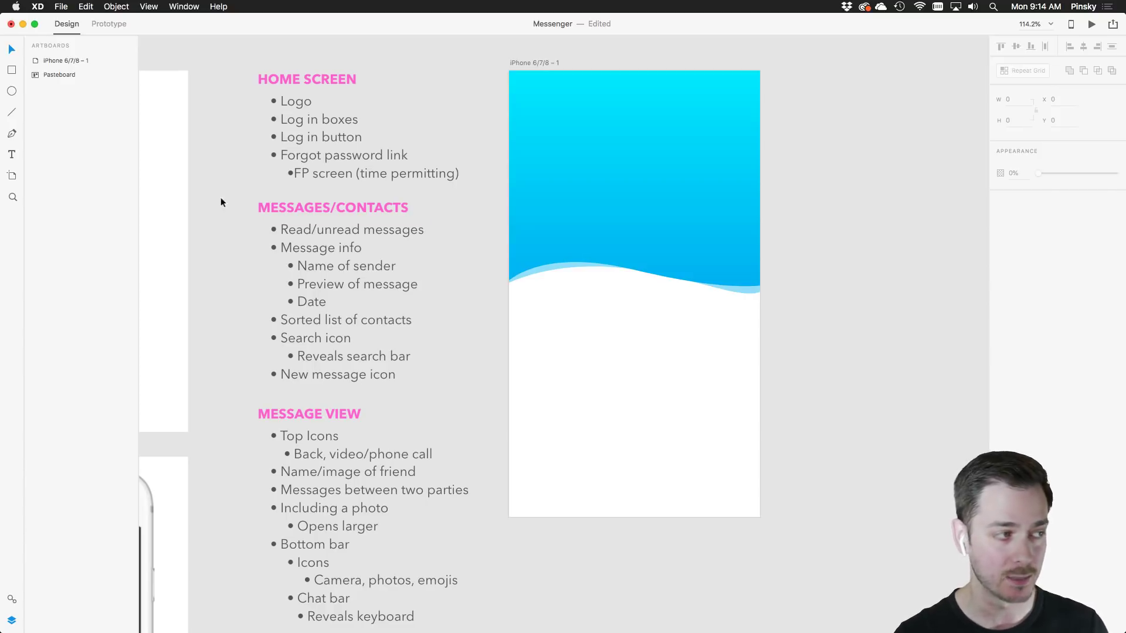
Add an 'email' text label below the wave in SF Pro Display
click(12, 156)
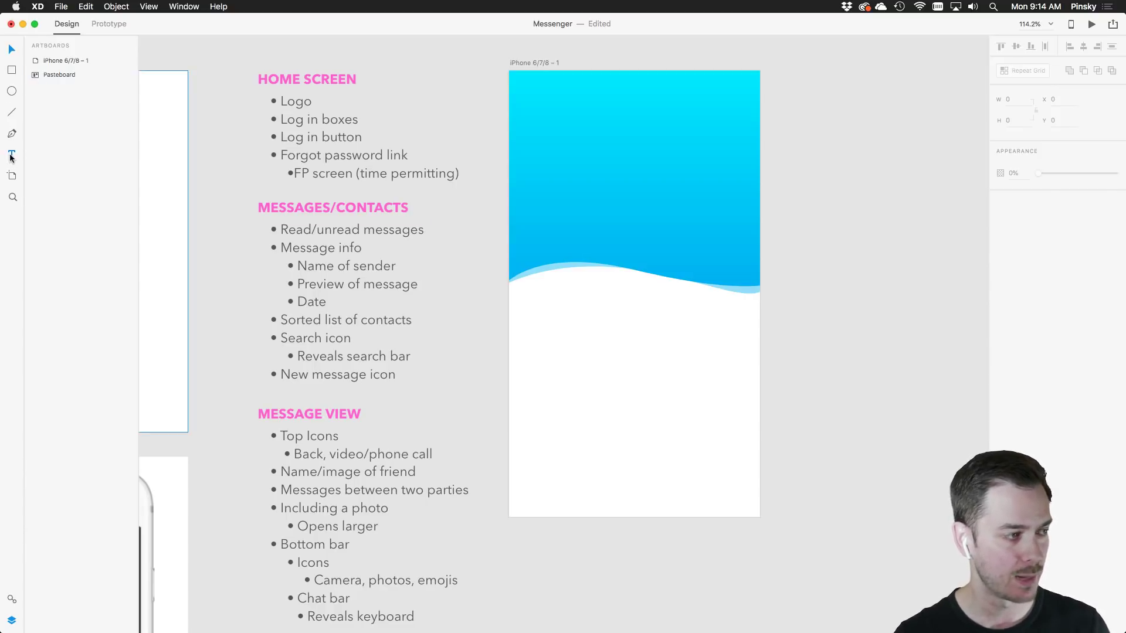
click(551, 337)
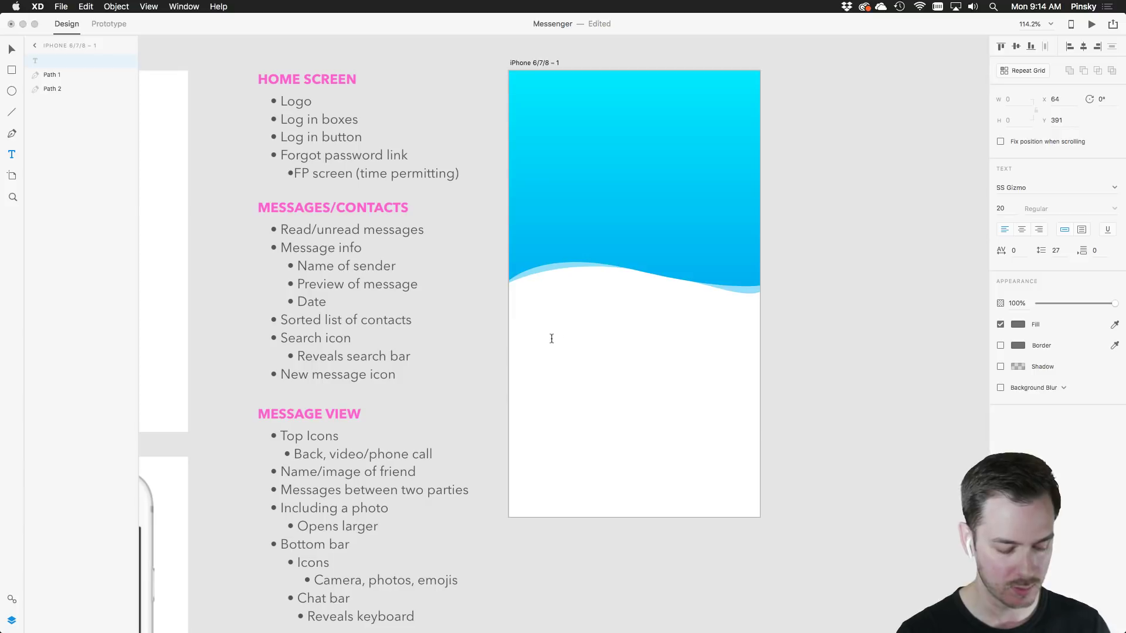
text(email)
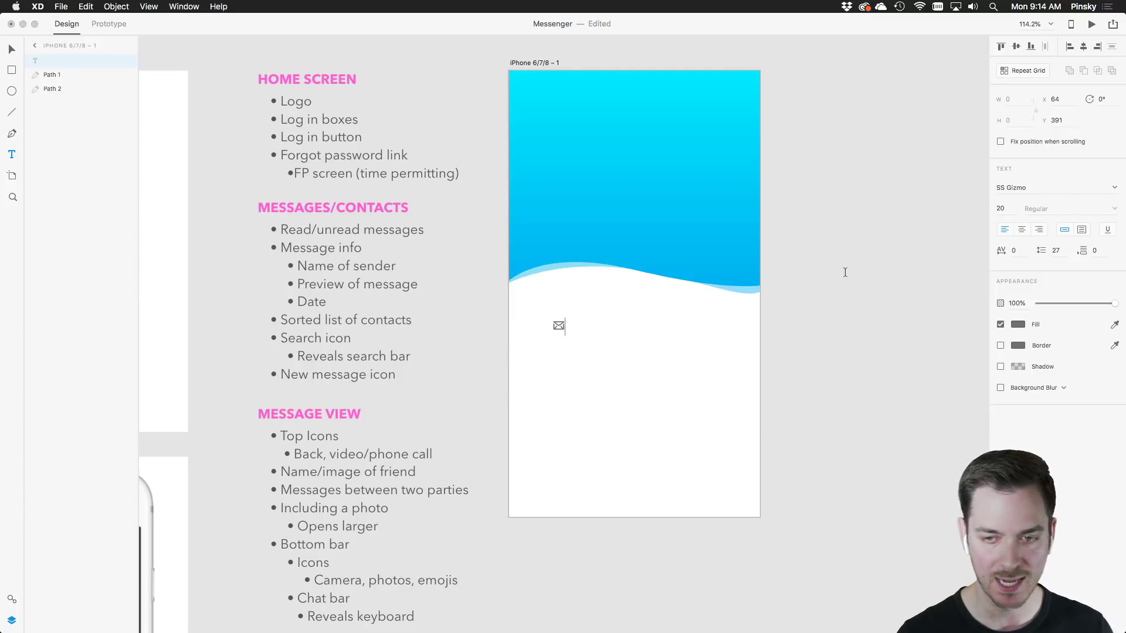
key(super+a)
click(1104, 187)
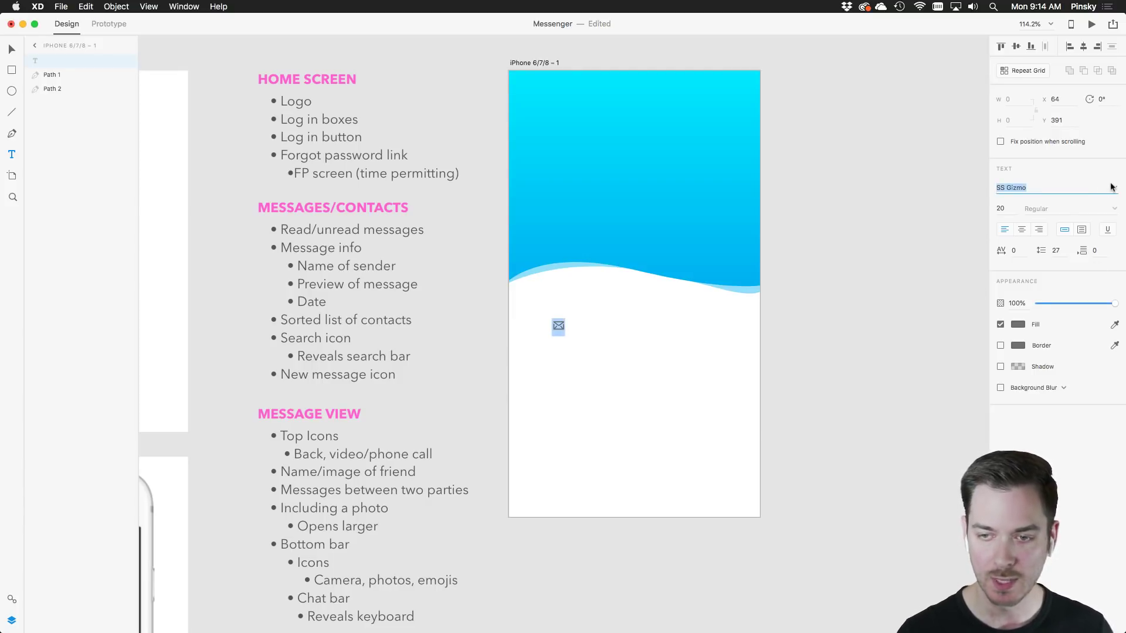
scroll(1091, 203, up, 2)
scroll(1092, 203, up, 3)
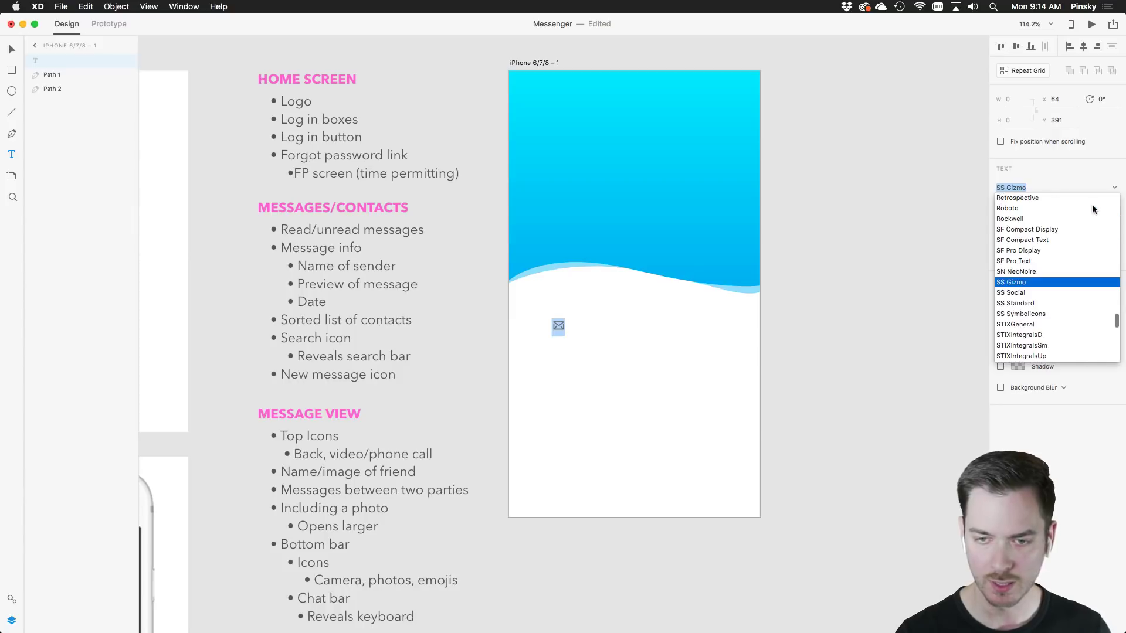
click(1019, 251)
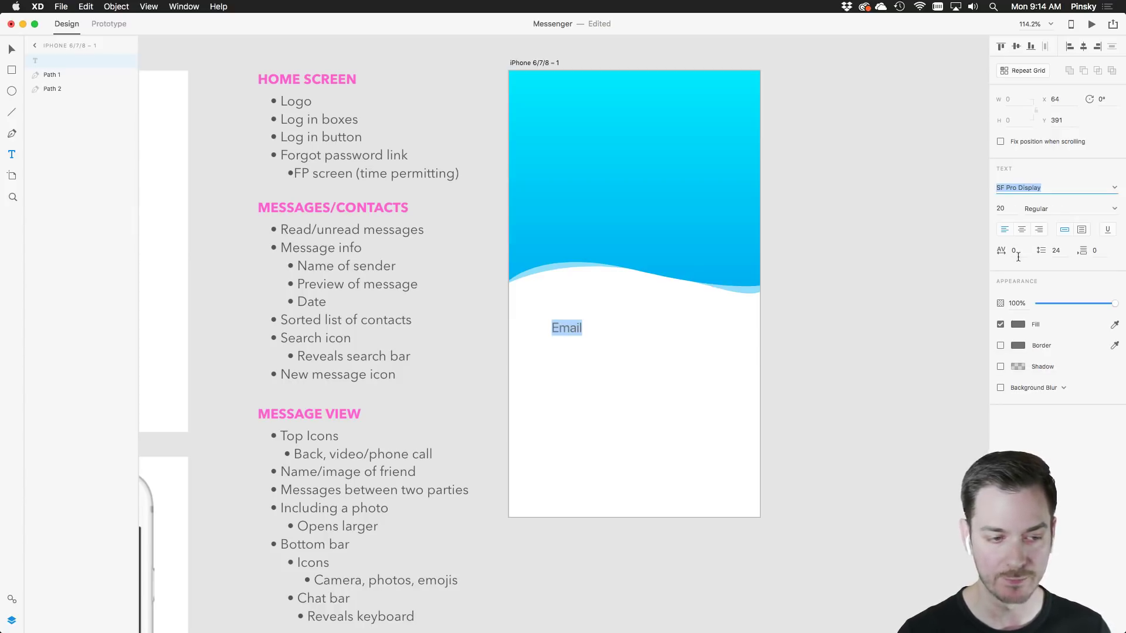
click(11, 49)
drag(574, 322, 575, 327)
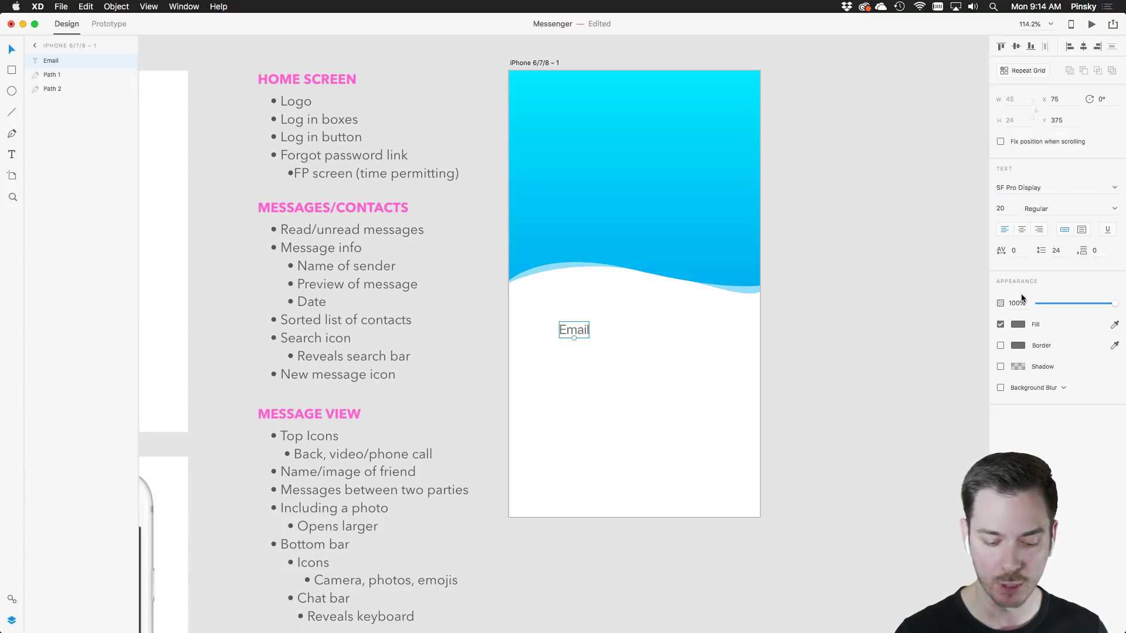
Set the Email label's font size to 18
click(1005, 211)
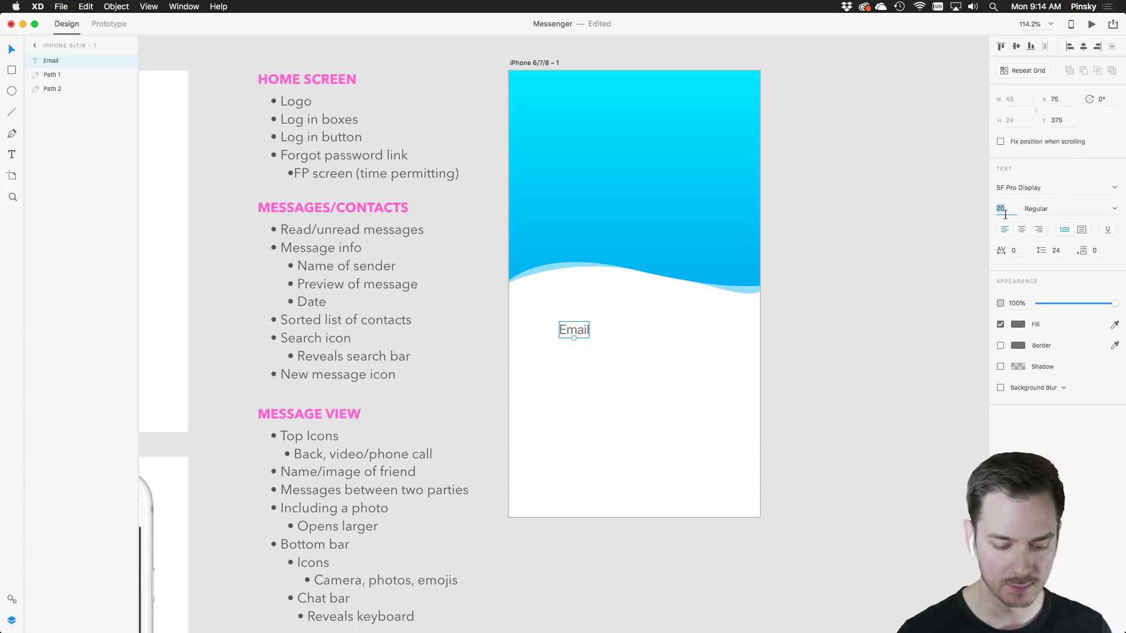
text(18)
key(Return)
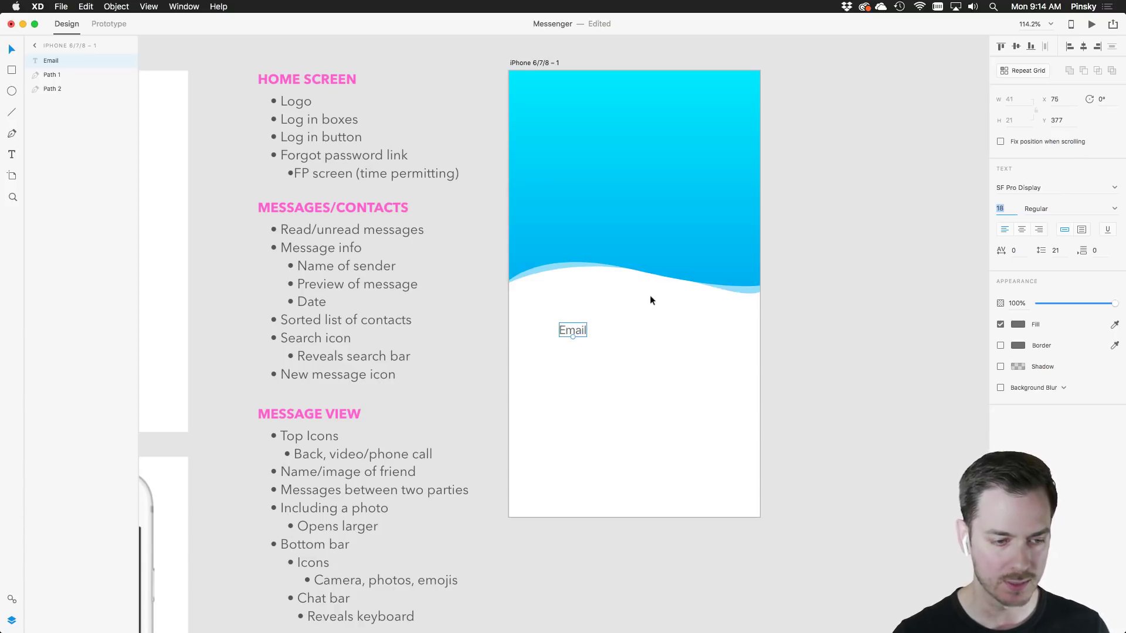
scroll(650, 295, up, 5)
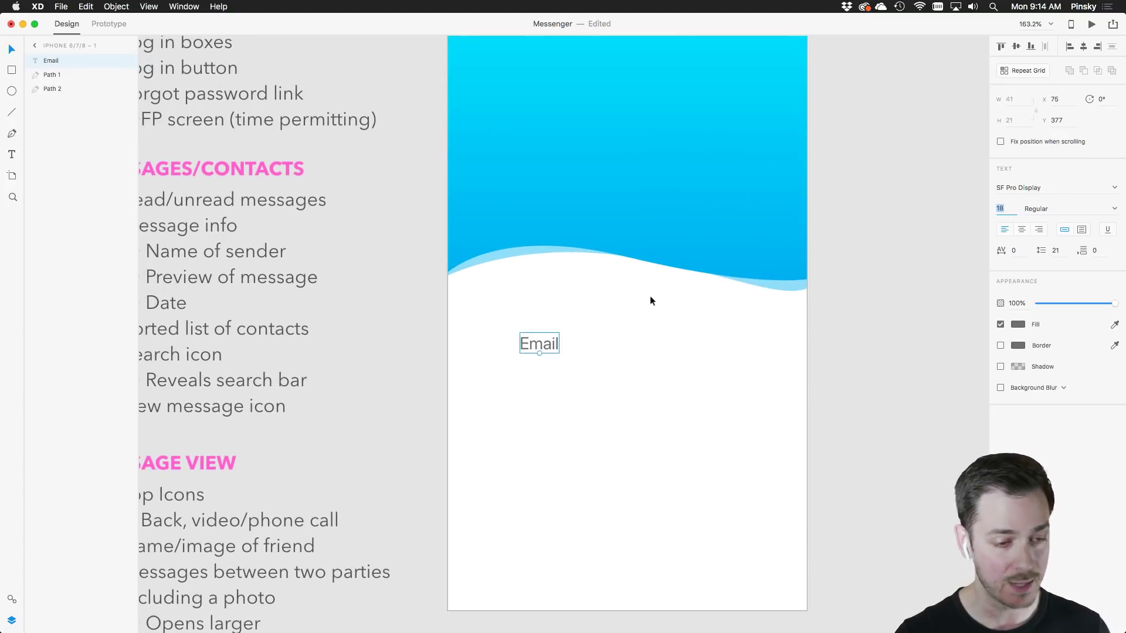
scroll(650, 298, down, 4)
scroll(649, 298, up, 6)
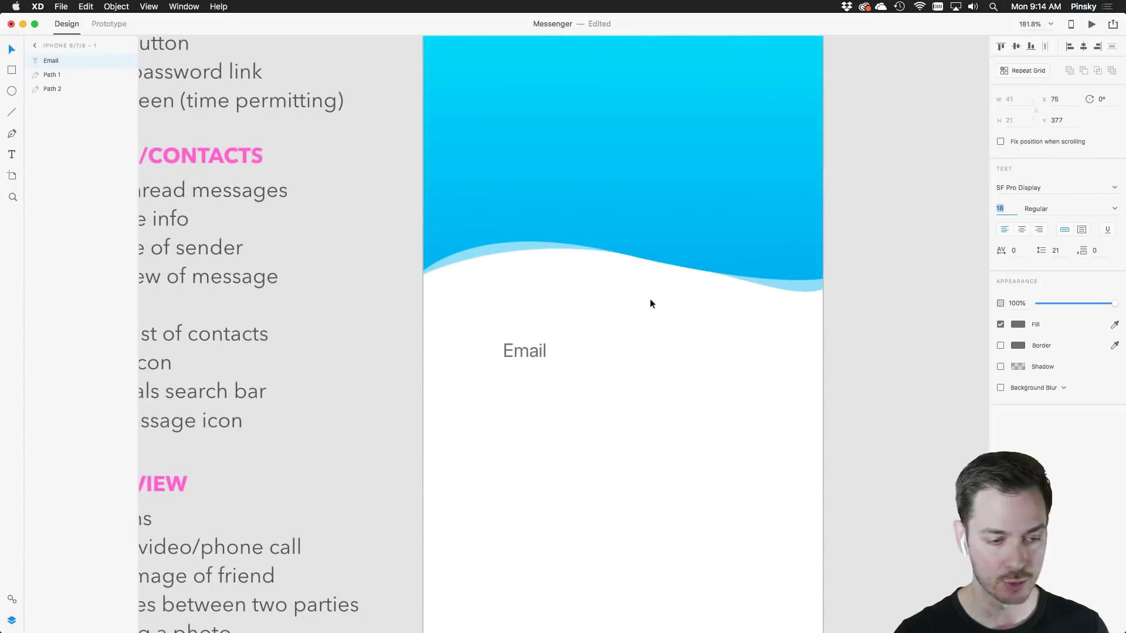
drag(628, 372, 598, 308)
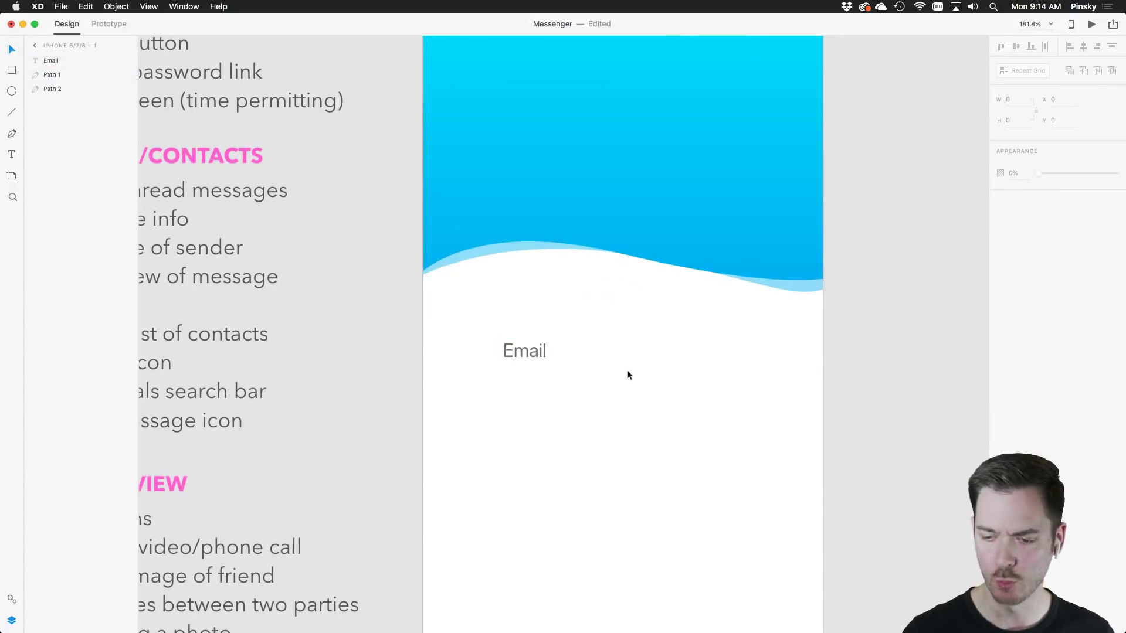
scroll(628, 376, down, 3)
click(531, 286)
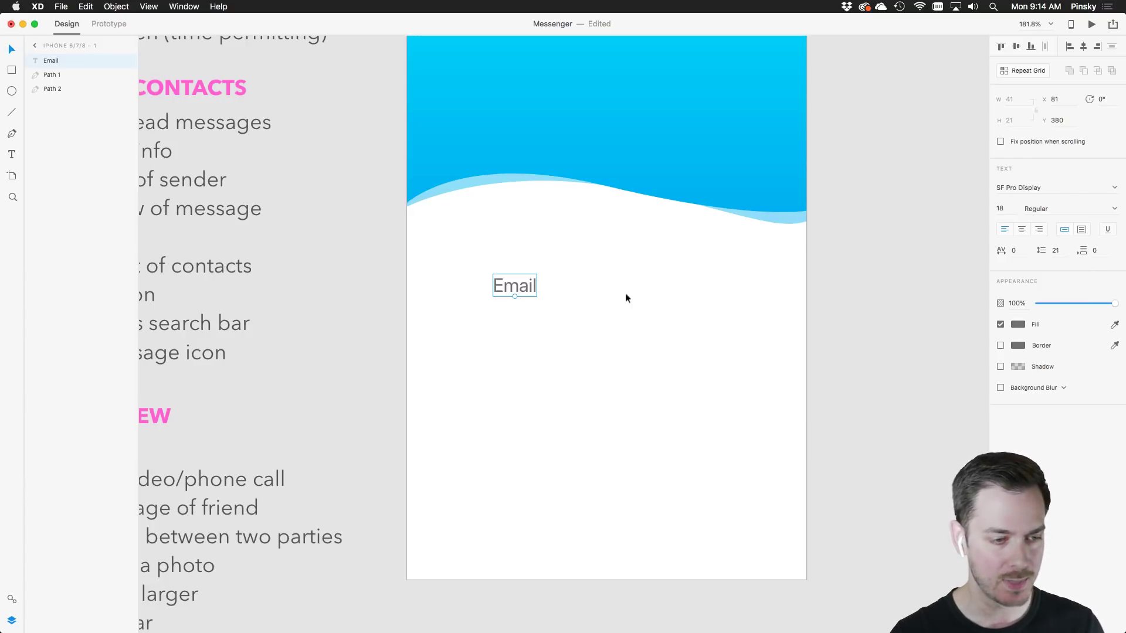
Make the Email label Light weight with character spacing 50 and nudge it into place
click(1113, 208)
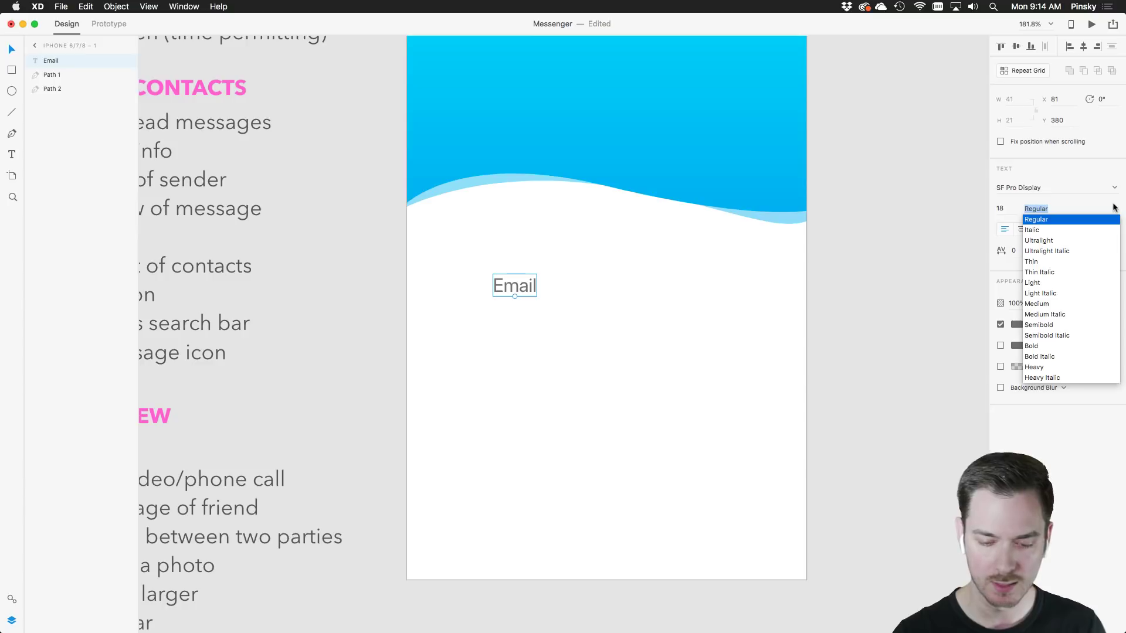
click(1034, 283)
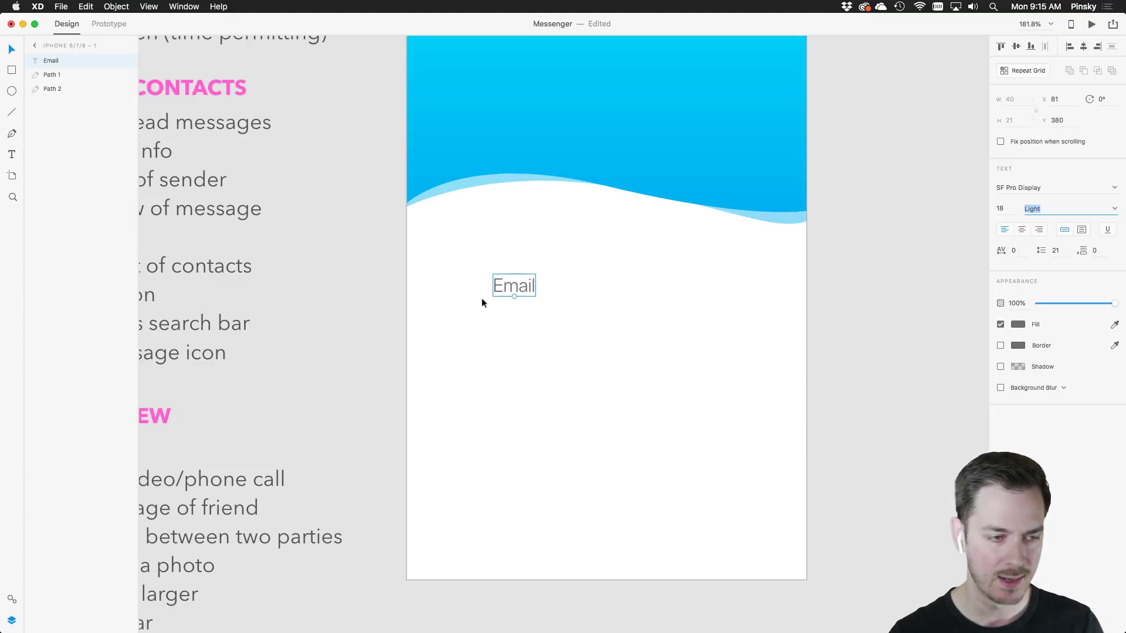
click(1021, 251)
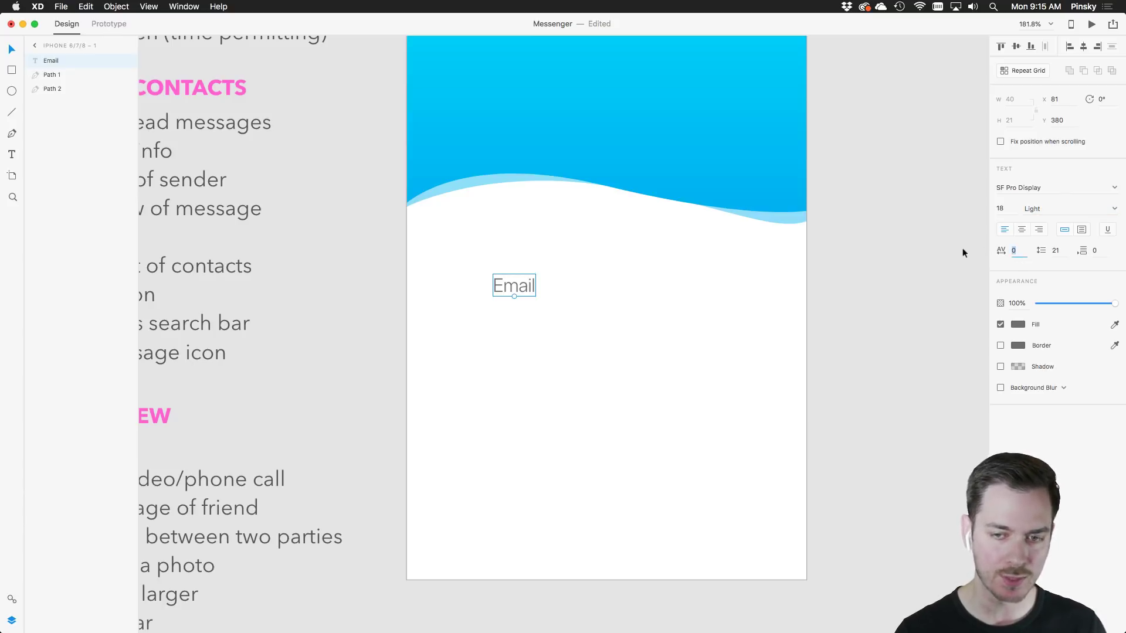
text(10)
key(Return)
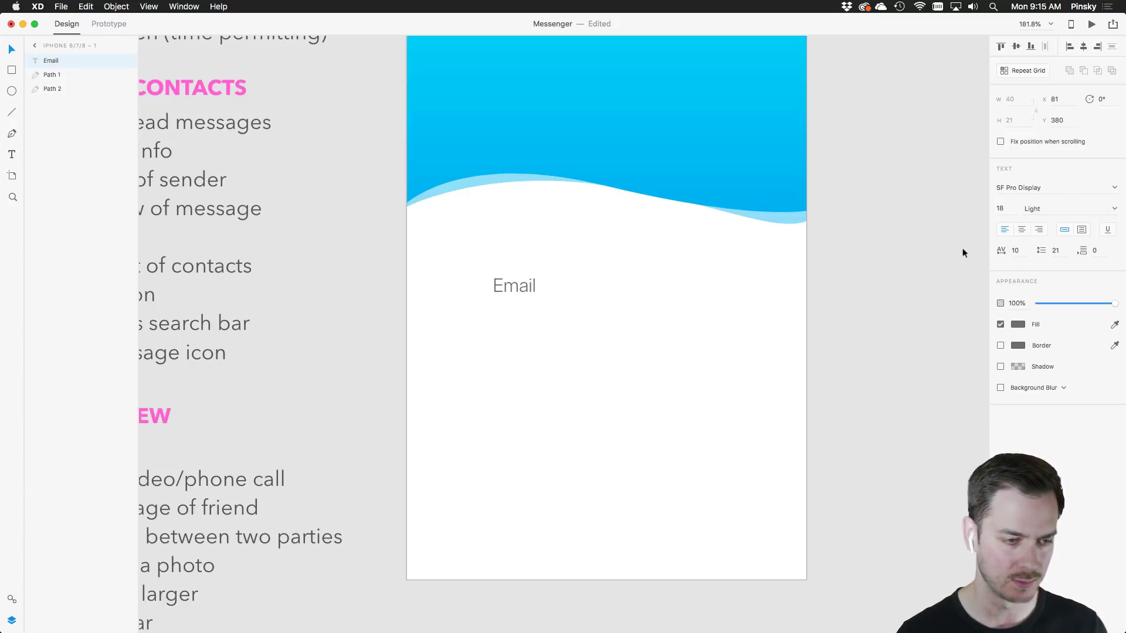
click(1018, 253)
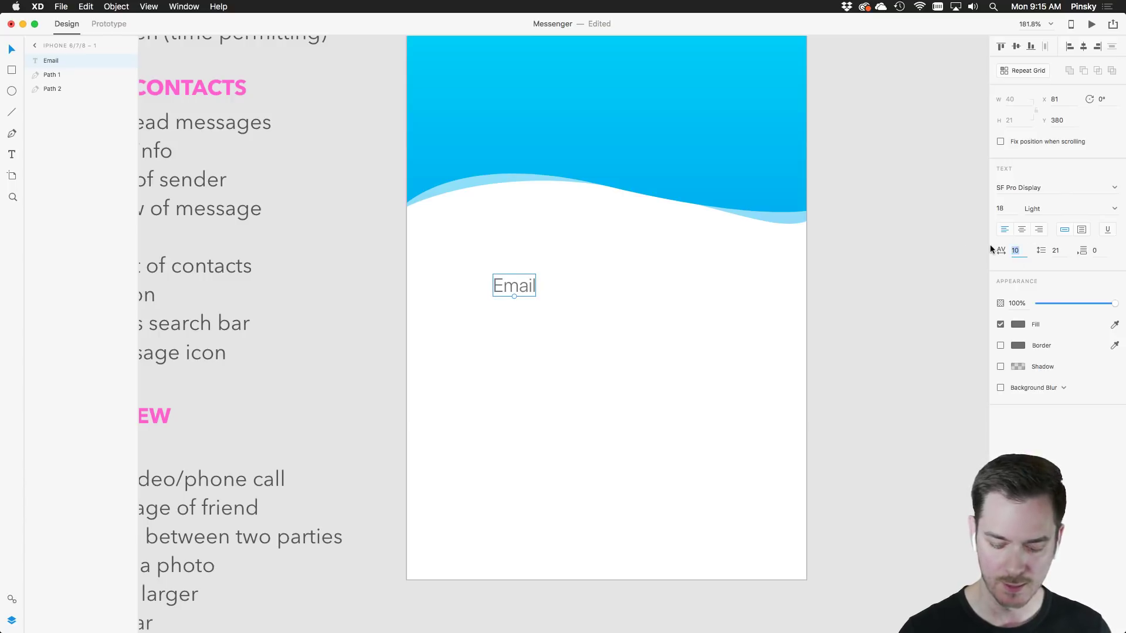
text(25)
key(Return)
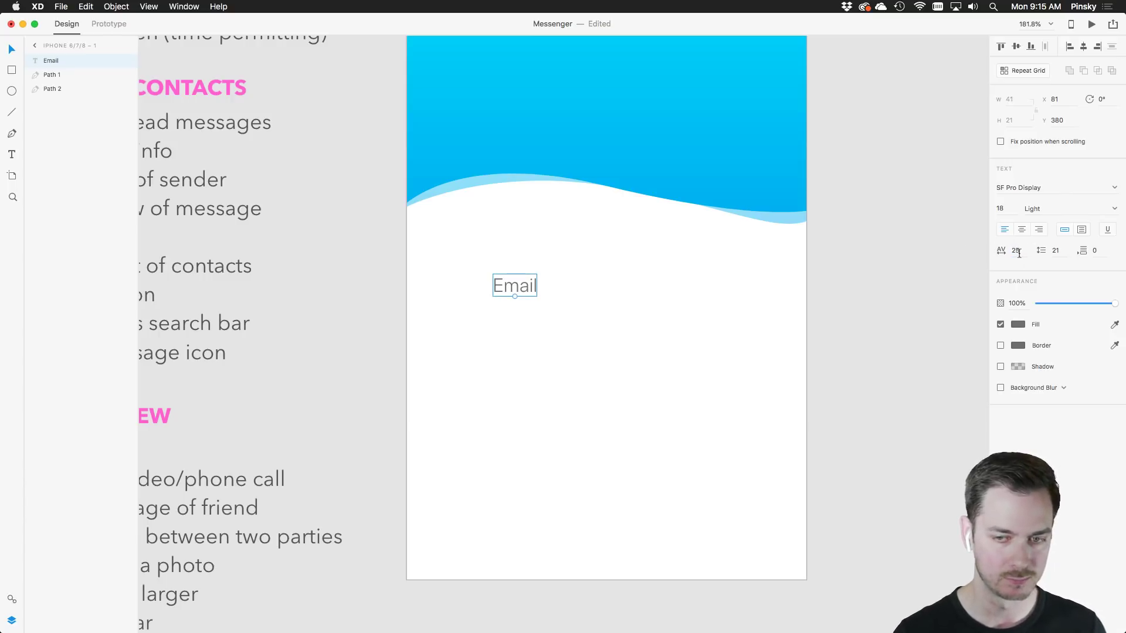
text(50)
key(Return)
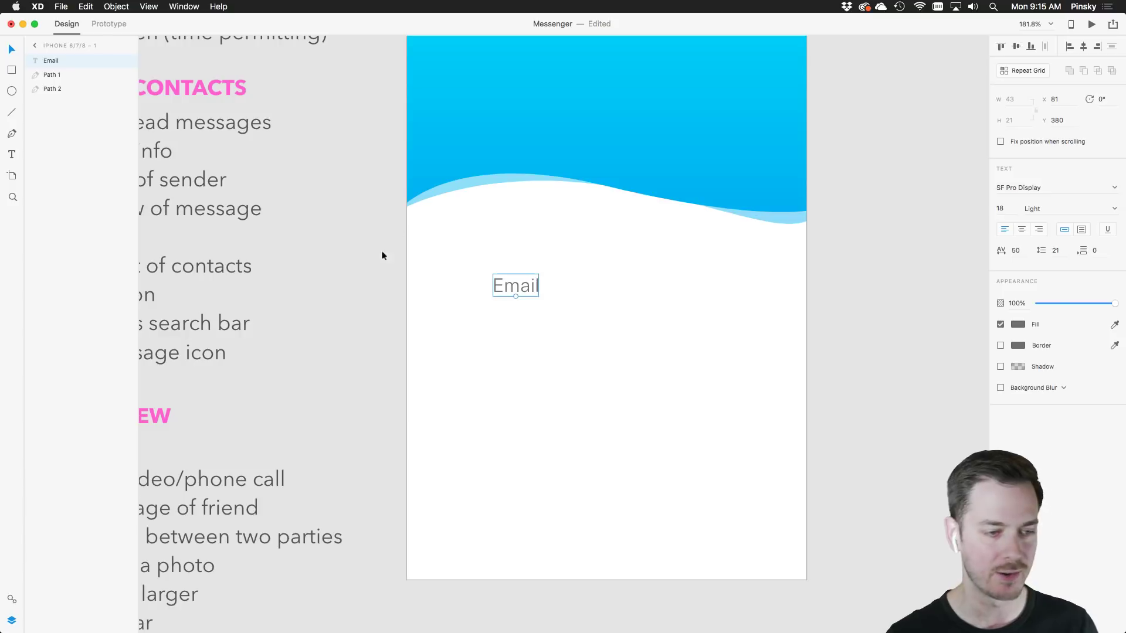
drag(502, 289, 508, 295)
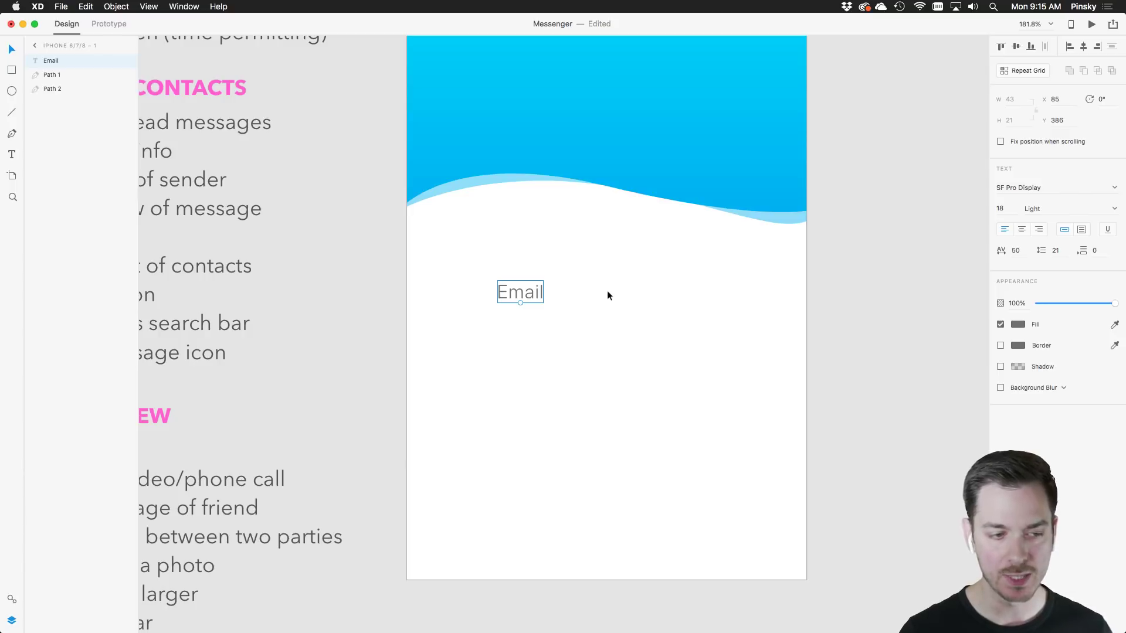
Turn on the layout grid for artboard iPhone 6/7/8 – 1 and shift Email toward it
scroll(610, 270, down, 5)
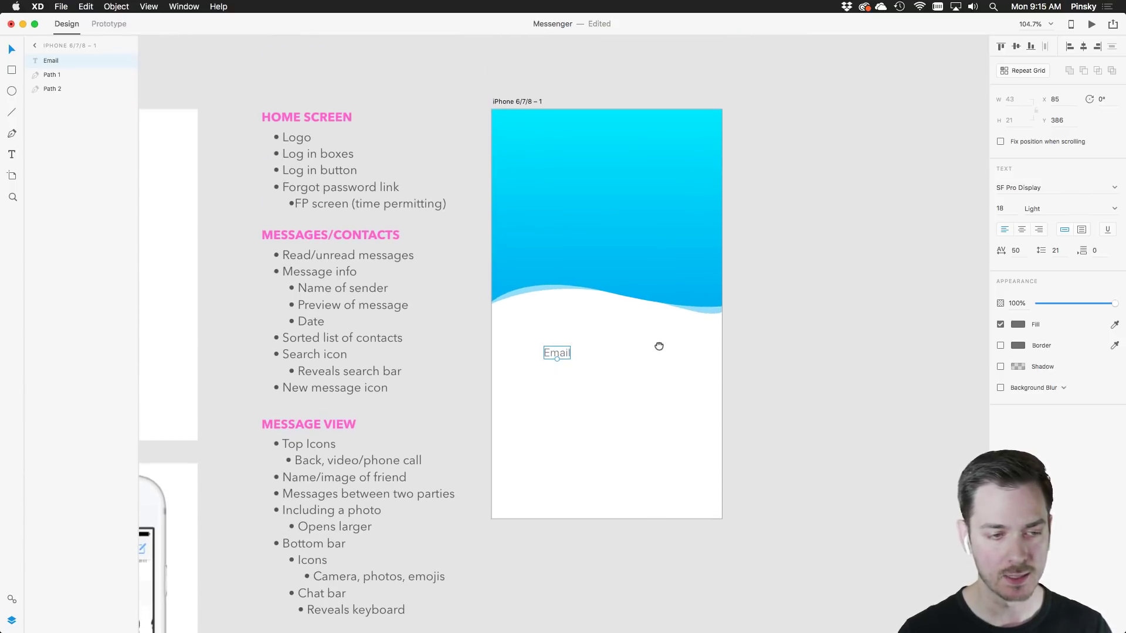
click(519, 101)
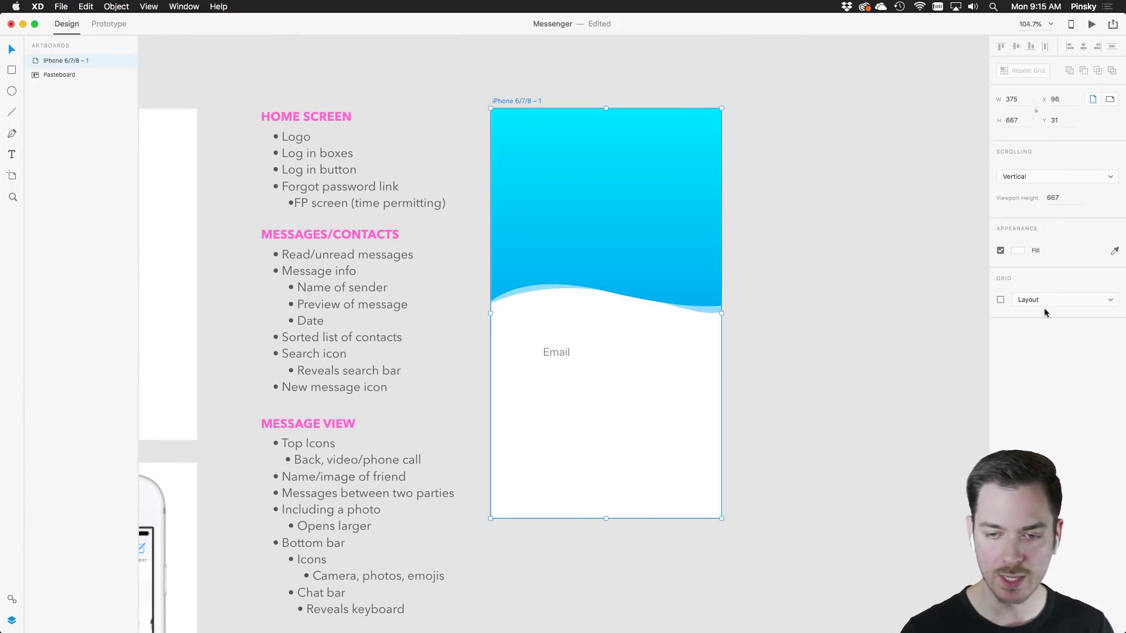
click(1000, 300)
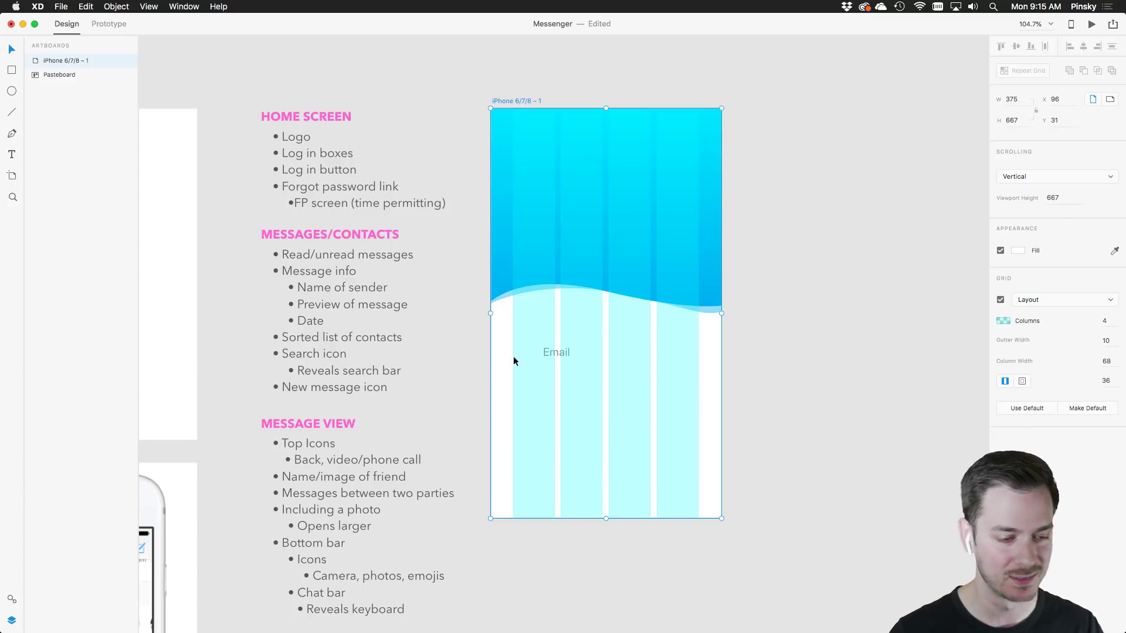
drag(545, 354, 539, 357)
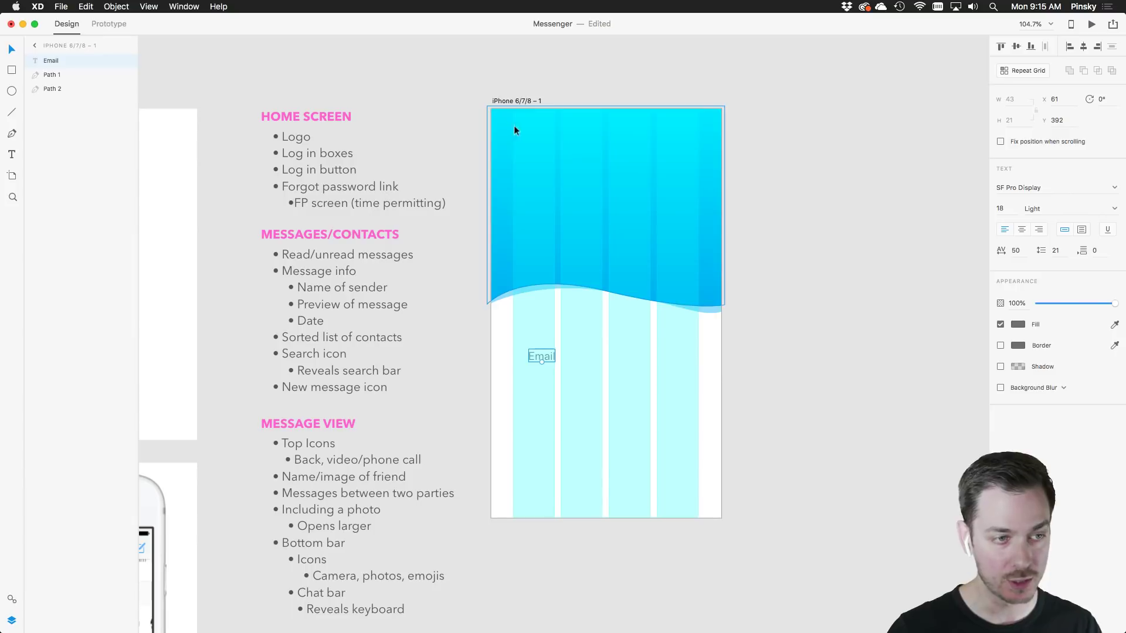
Set the layout grid margins to 30
click(516, 101)
click(1093, 381)
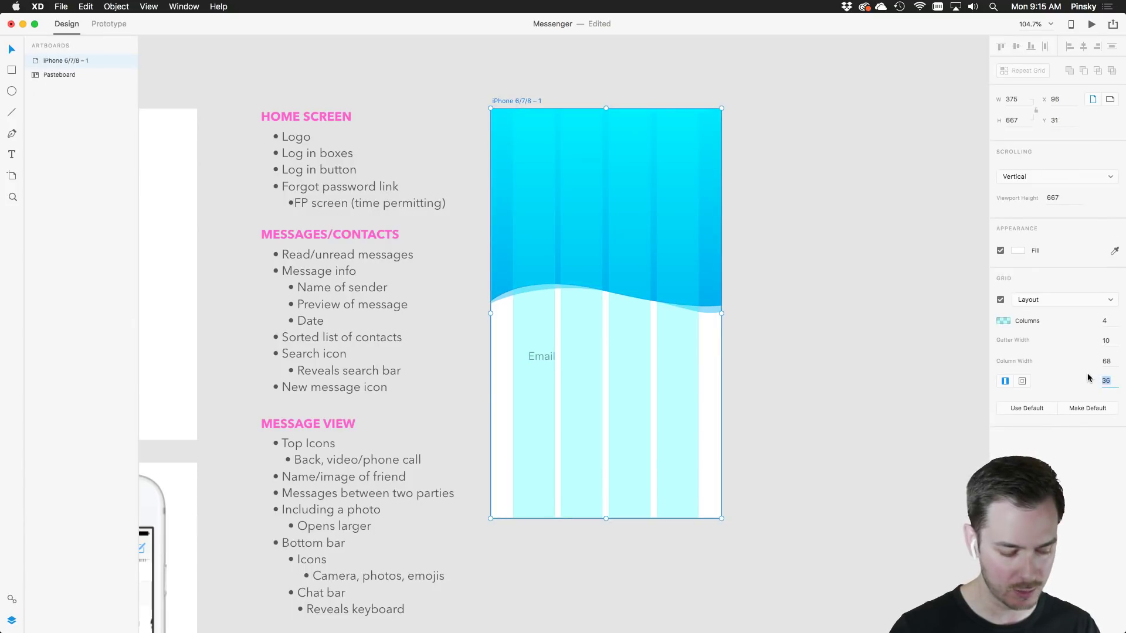
text(20)
key(Return)
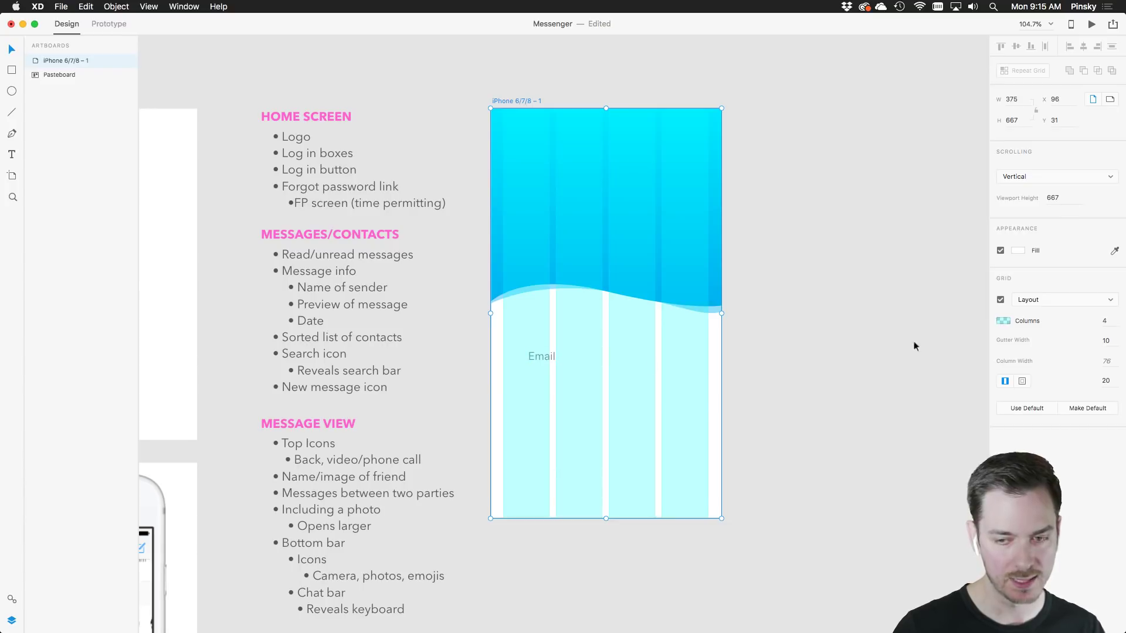
click(1106, 382)
text(30)
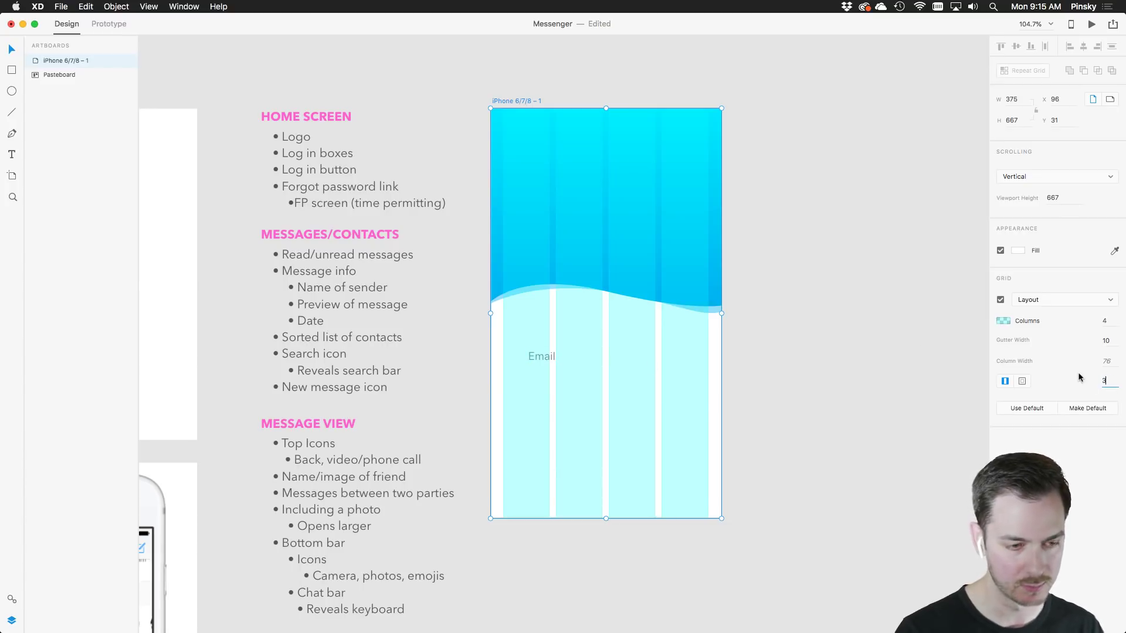
key(Return)
Check the Email label's position against the grid, then hide the layout grid
click(538, 356)
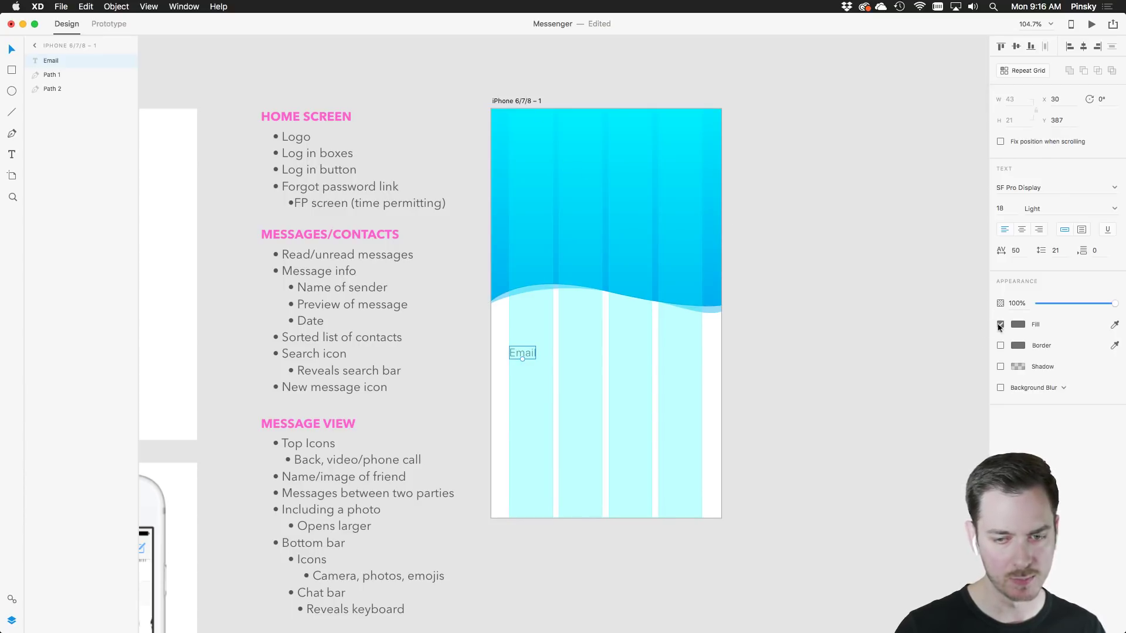
click(511, 100)
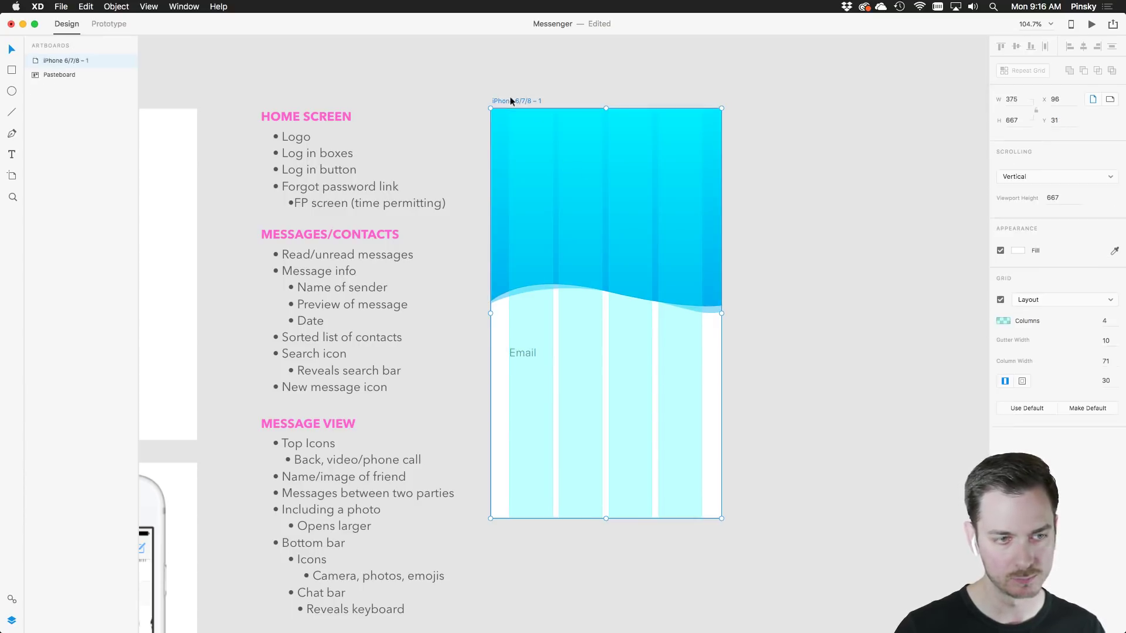
click(1001, 299)
click(1000, 299)
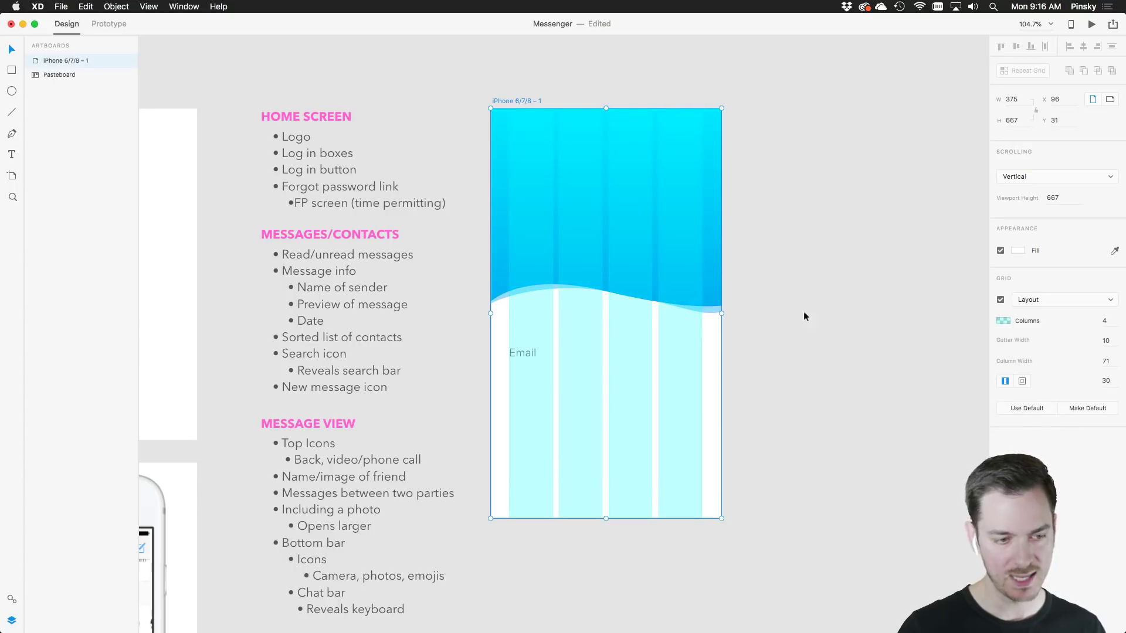
click(521, 353)
scroll(570, 350, up, 5)
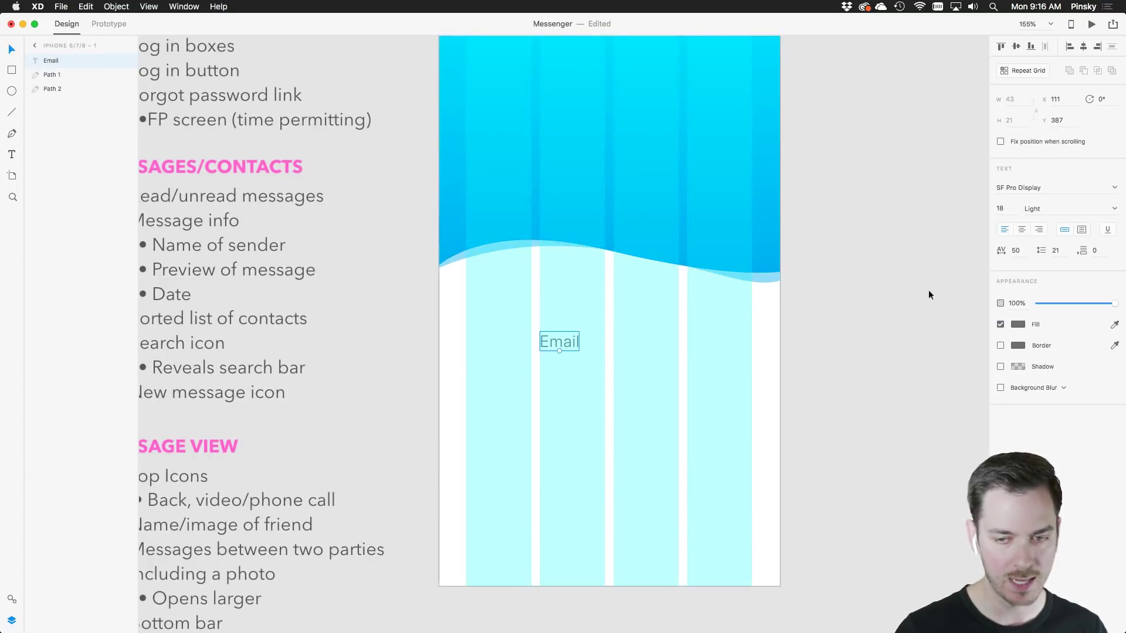
scroll(527, 75, up, 5)
click(493, 63)
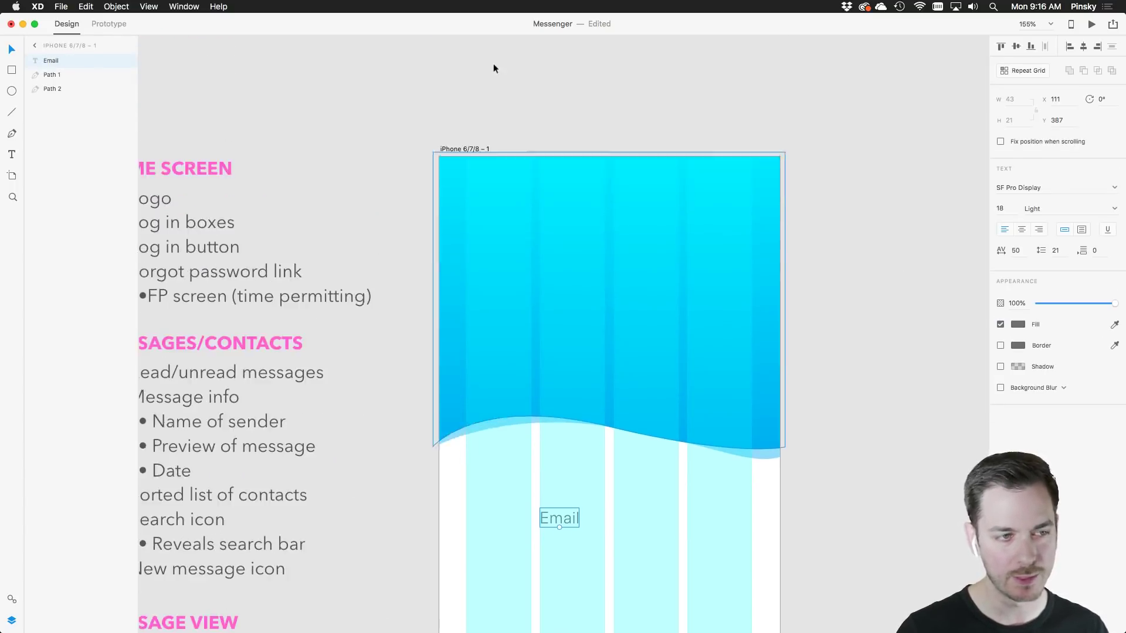
click(469, 149)
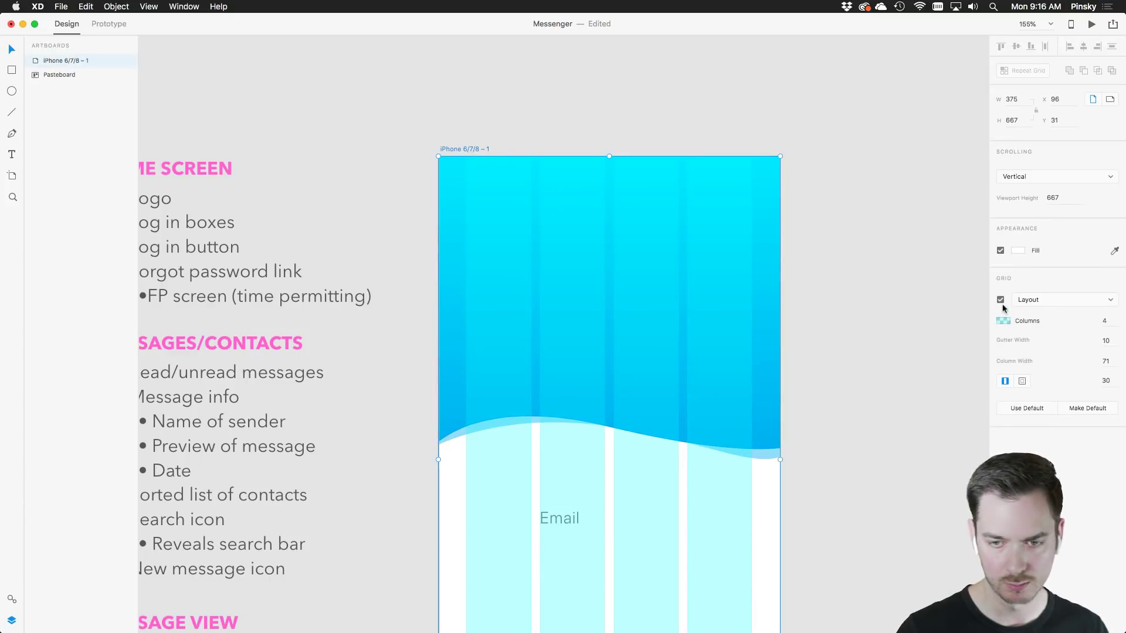
click(1000, 300)
scroll(678, 452, down, 8)
scroll(608, 385, up, 2)
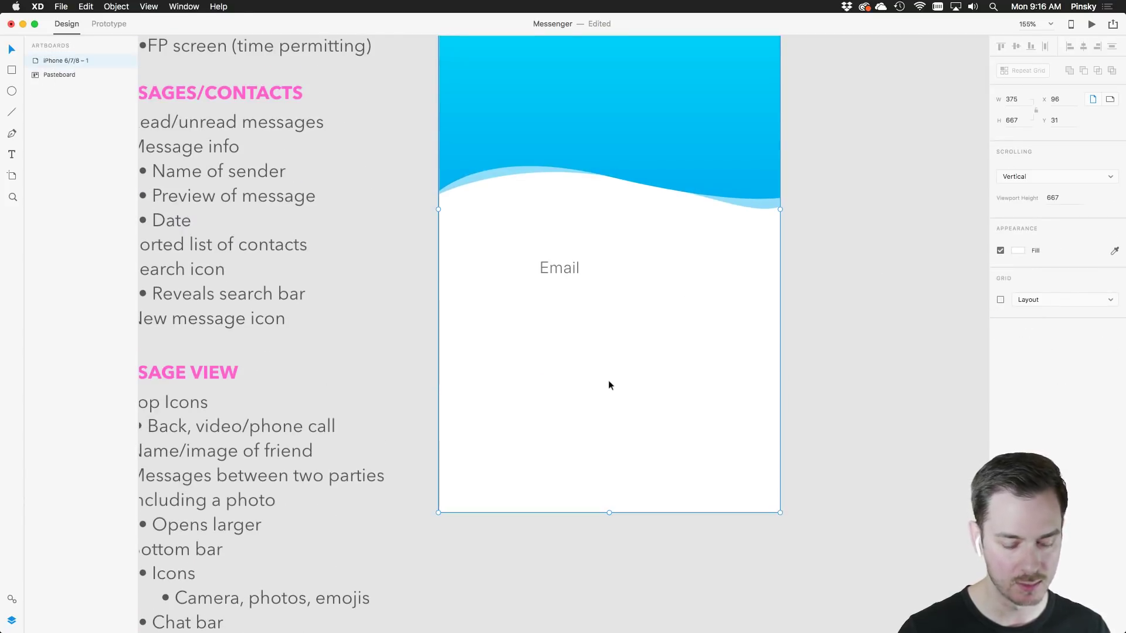
Duplicate the Email label below it as a sample e-mail address faded to 37% opacity
drag(560, 268, 561, 289)
double_click(560, 290)
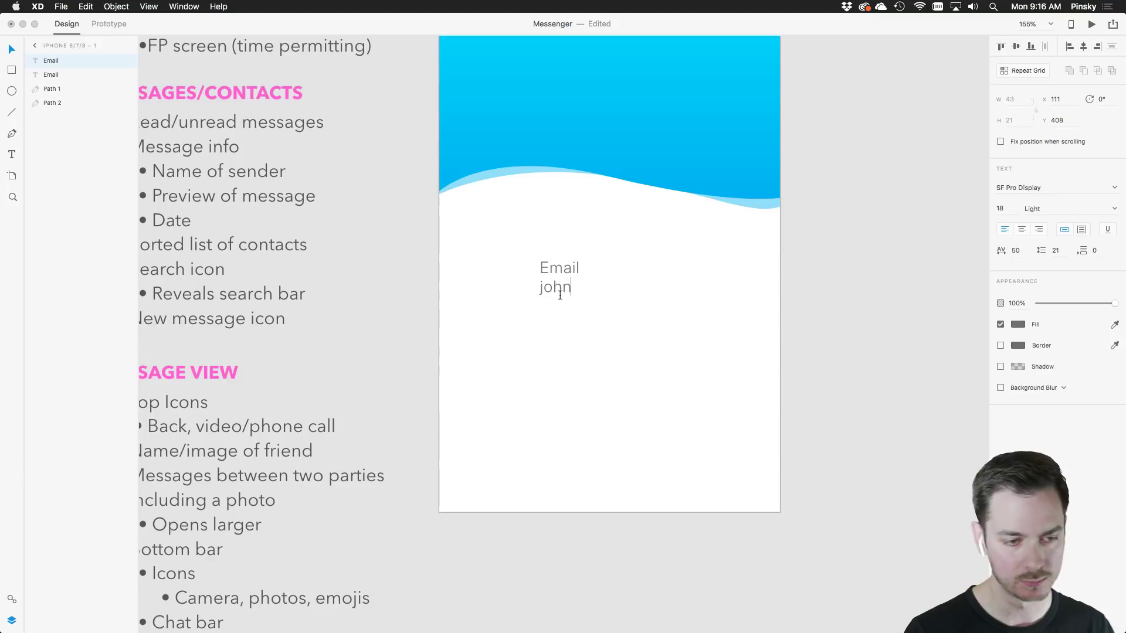
text(johndoe@gmail.com)
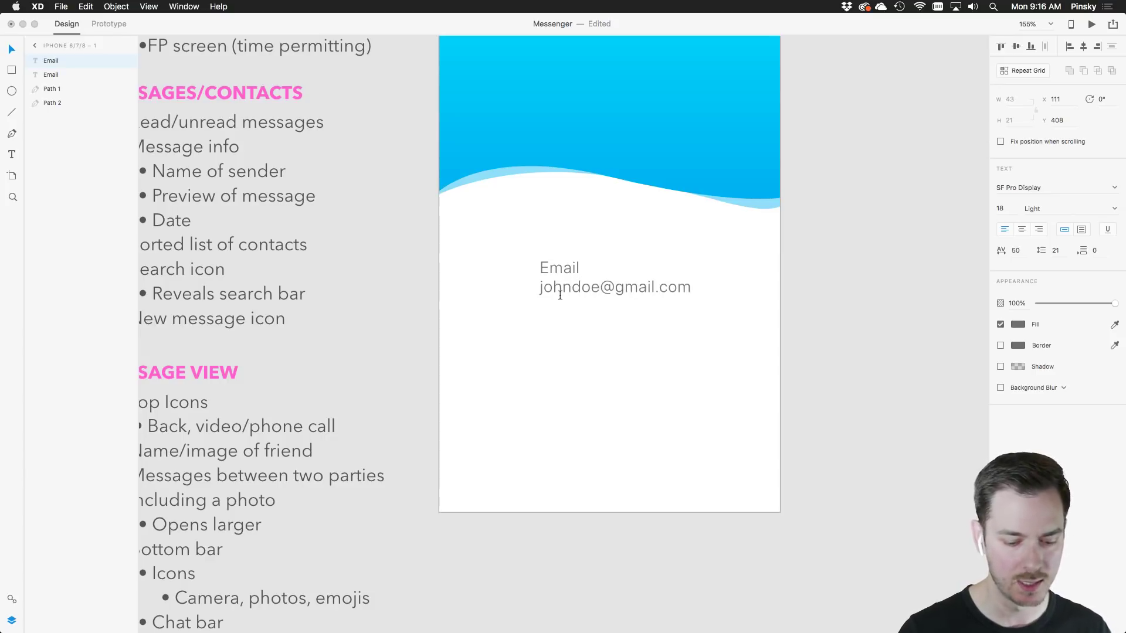
key(super+a)
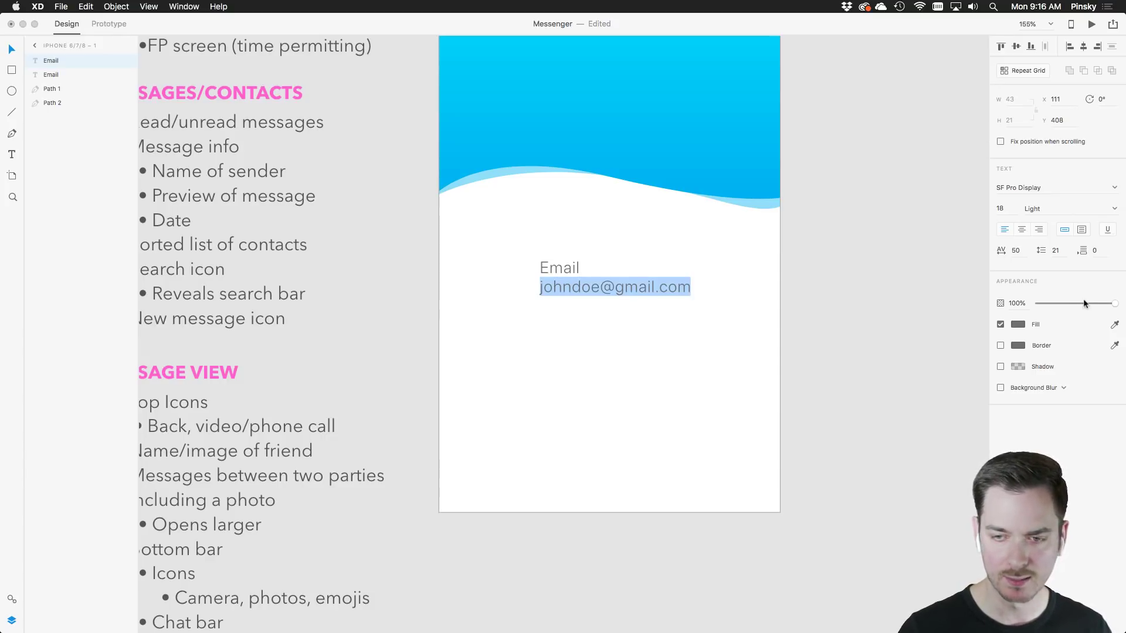
click(1108, 302)
drag(1107, 303, 1064, 304)
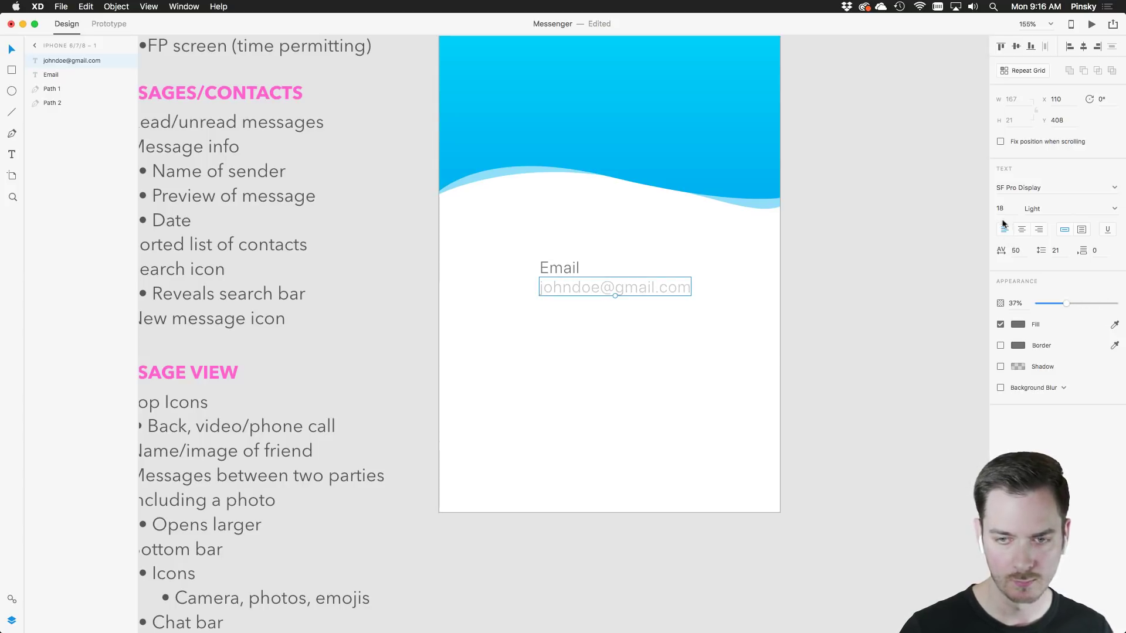
drag(623, 314, 528, 264)
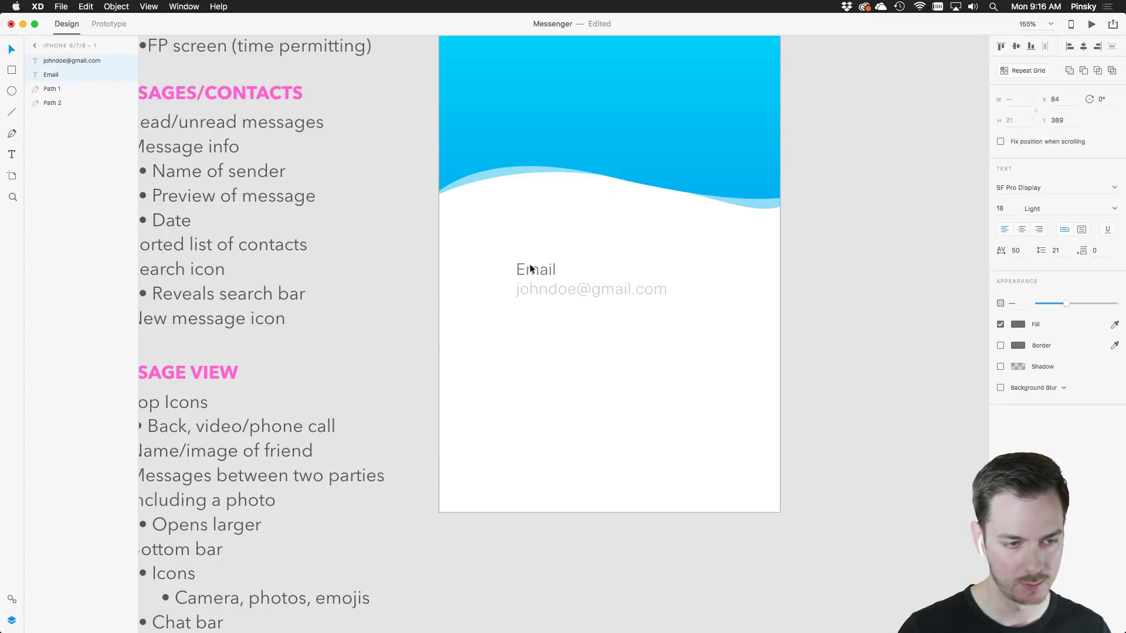
click(553, 292)
Draw a horizontal underline beneath the address and fade it to 35% opacity
click(11, 112)
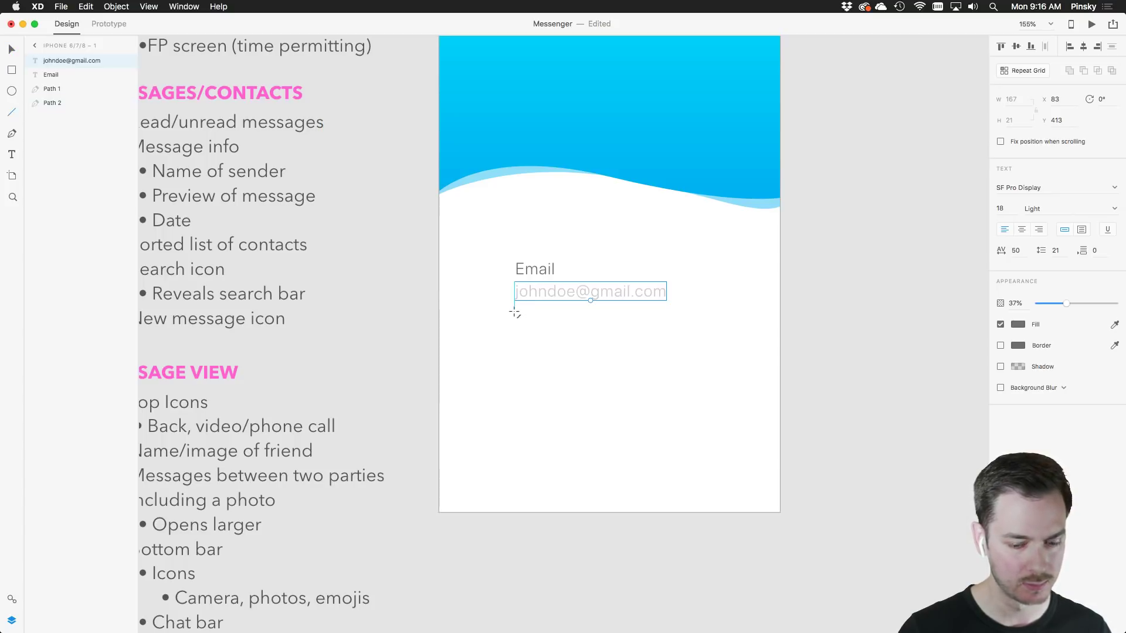
drag(514, 311, 708, 309)
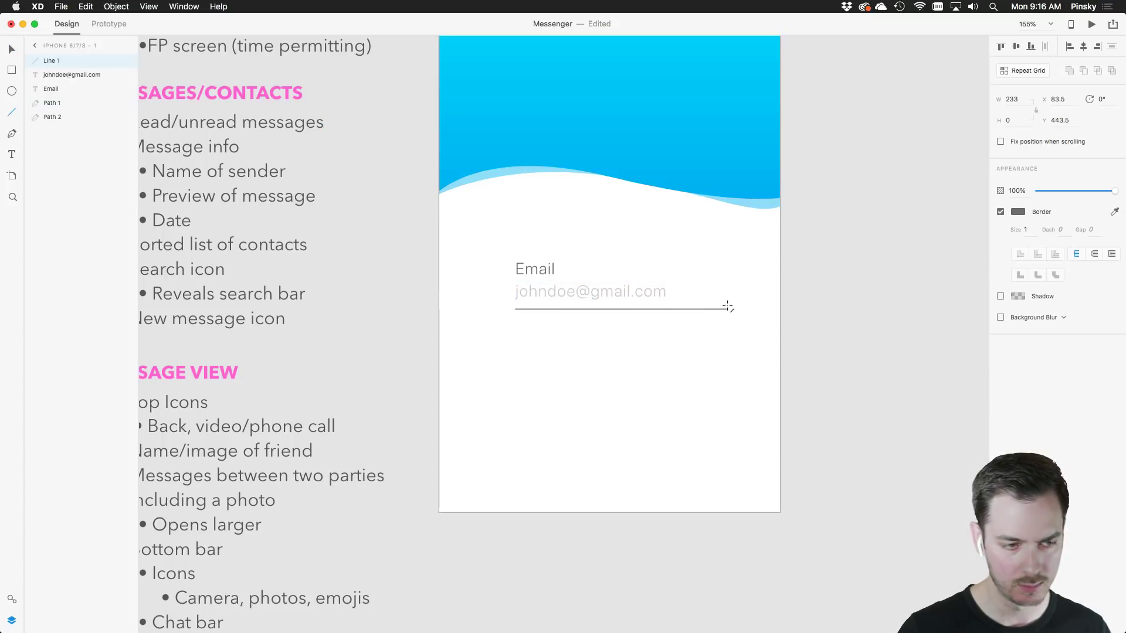
drag(728, 306, 727, 308)
drag(1114, 191, 1058, 189)
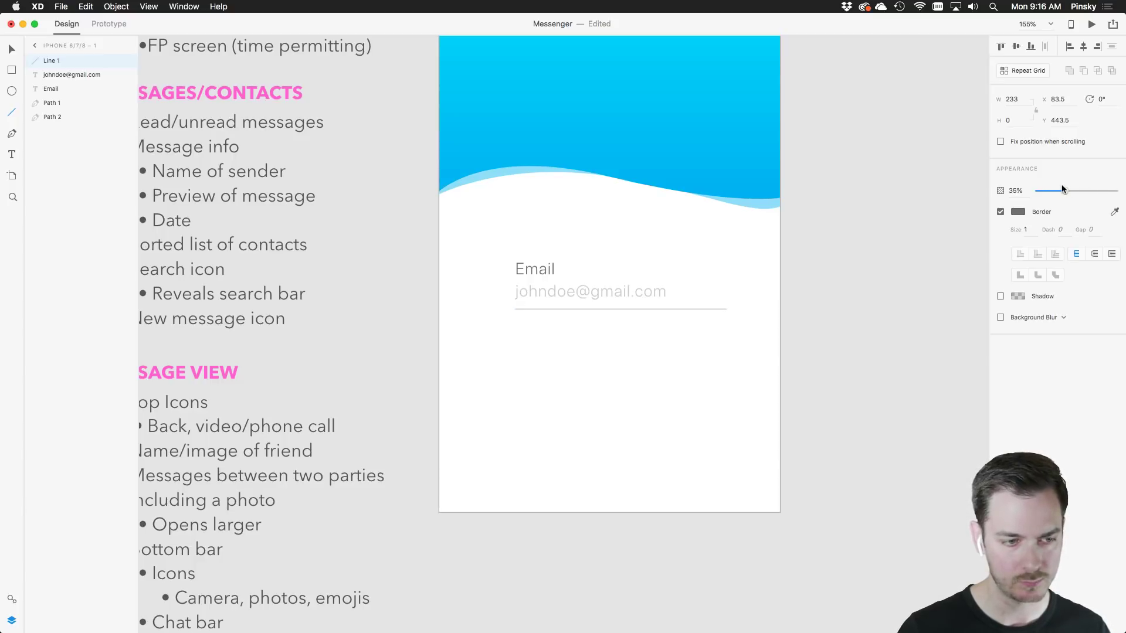
click(12, 49)
click(557, 403)
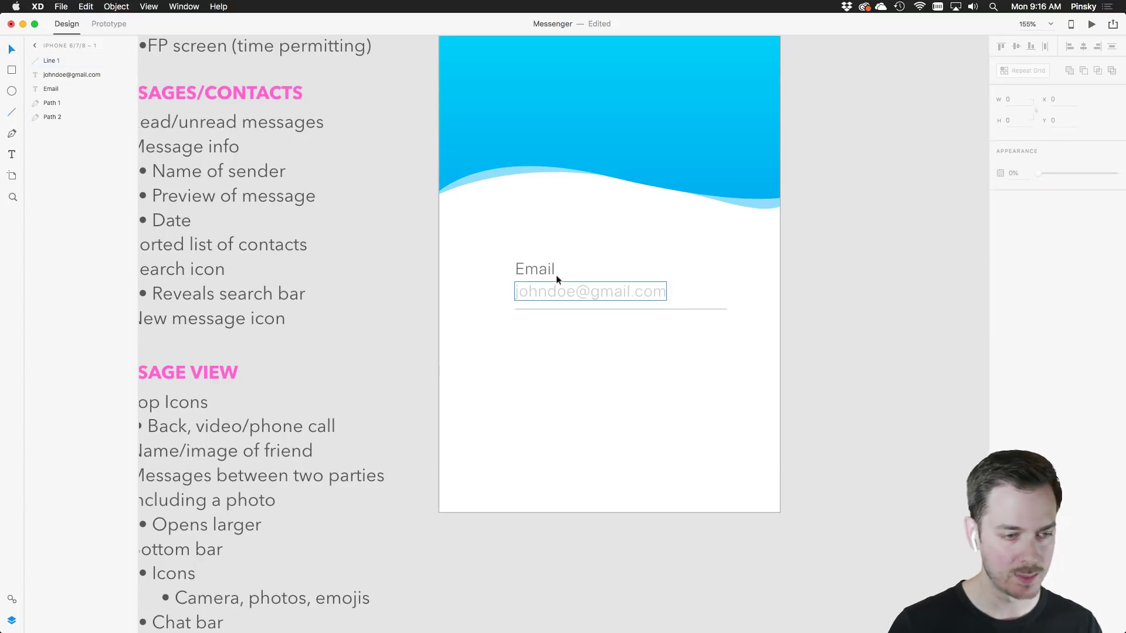
click(545, 267)
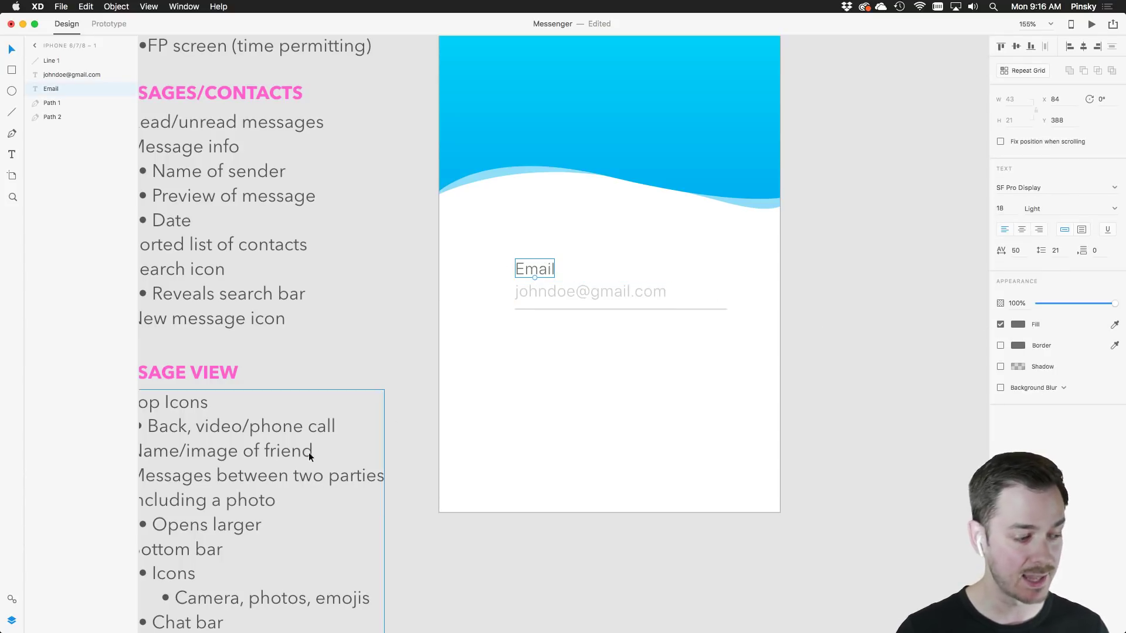
Save grey #707070 as colour asset 'Text' and the SF Pro Display 18 pt styling as a character style
click(13, 599)
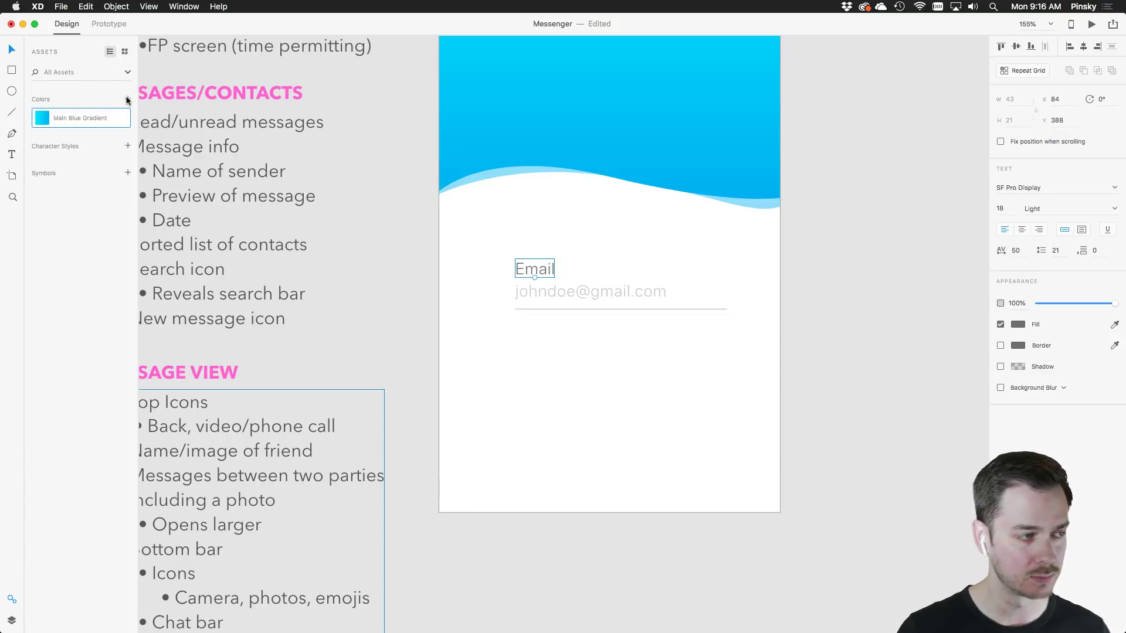
click(126, 100)
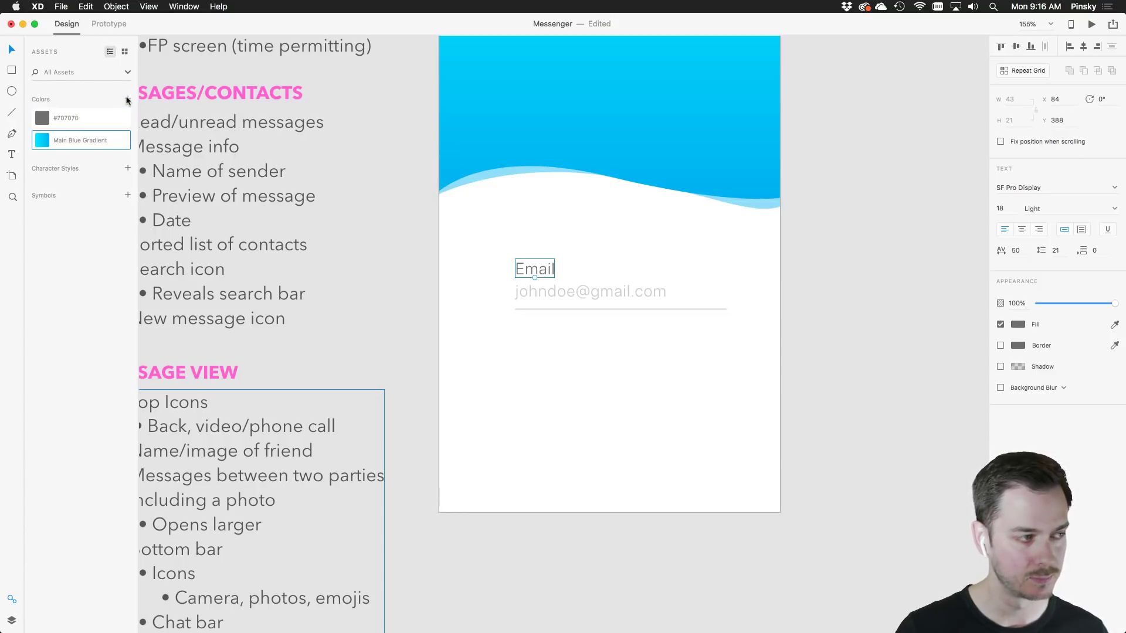
click(68, 117)
click(65, 117)
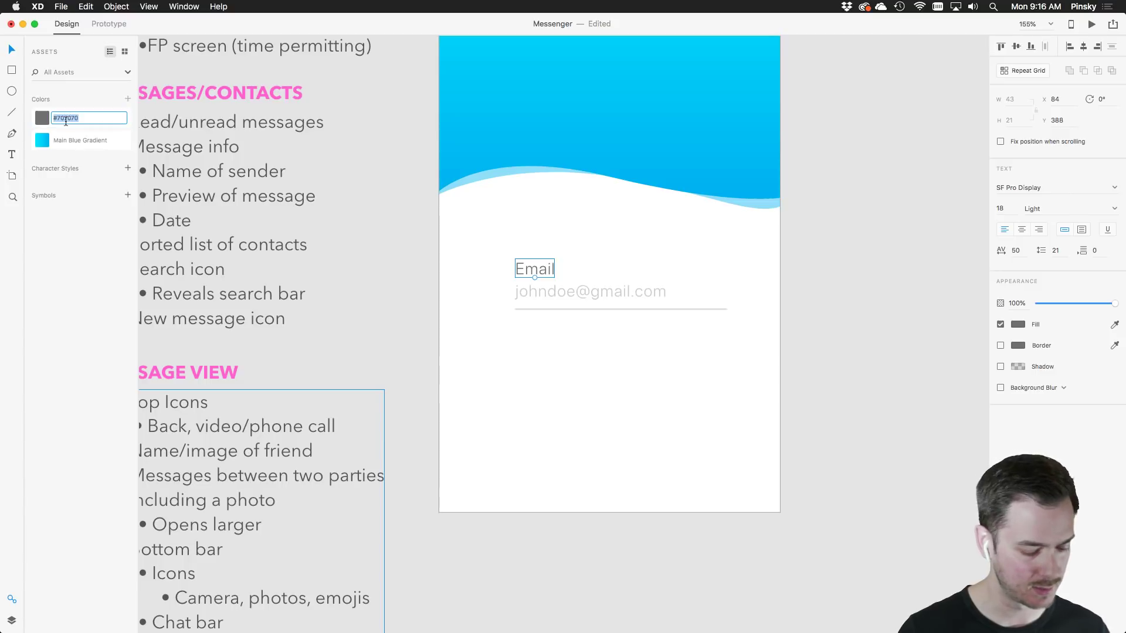
text(Text)
key(Return)
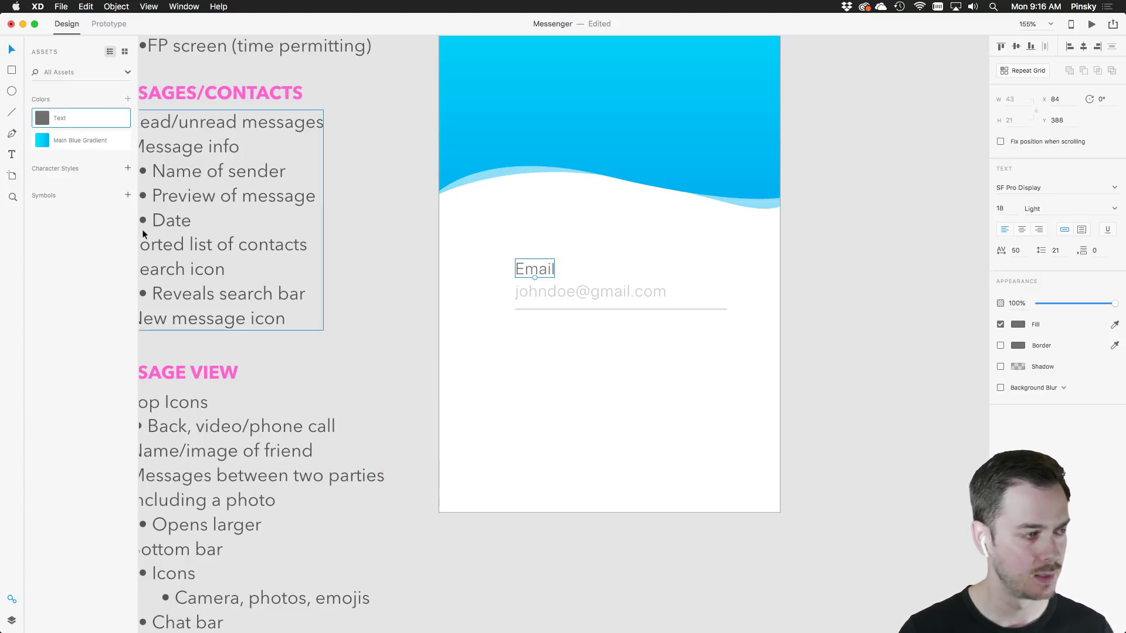
click(127, 169)
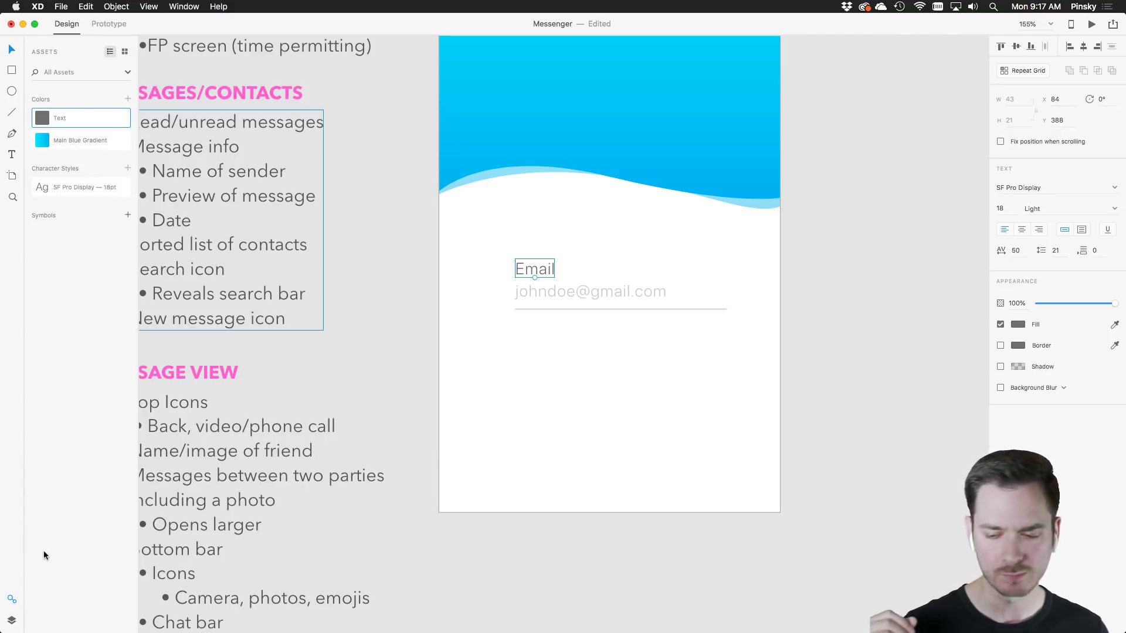
click(11, 620)
Copy the Email label, sample address and underline to a new field below
scroll(610, 392, up, 2)
scroll(610, 392, right, 2)
click(624, 389)
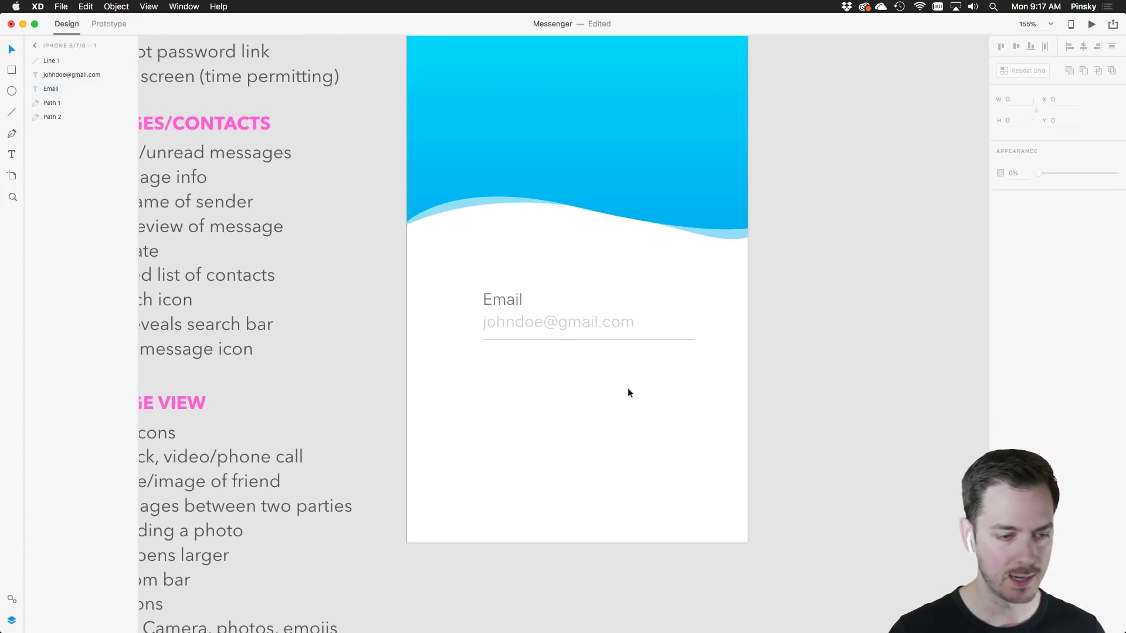
drag(627, 390, 495, 369)
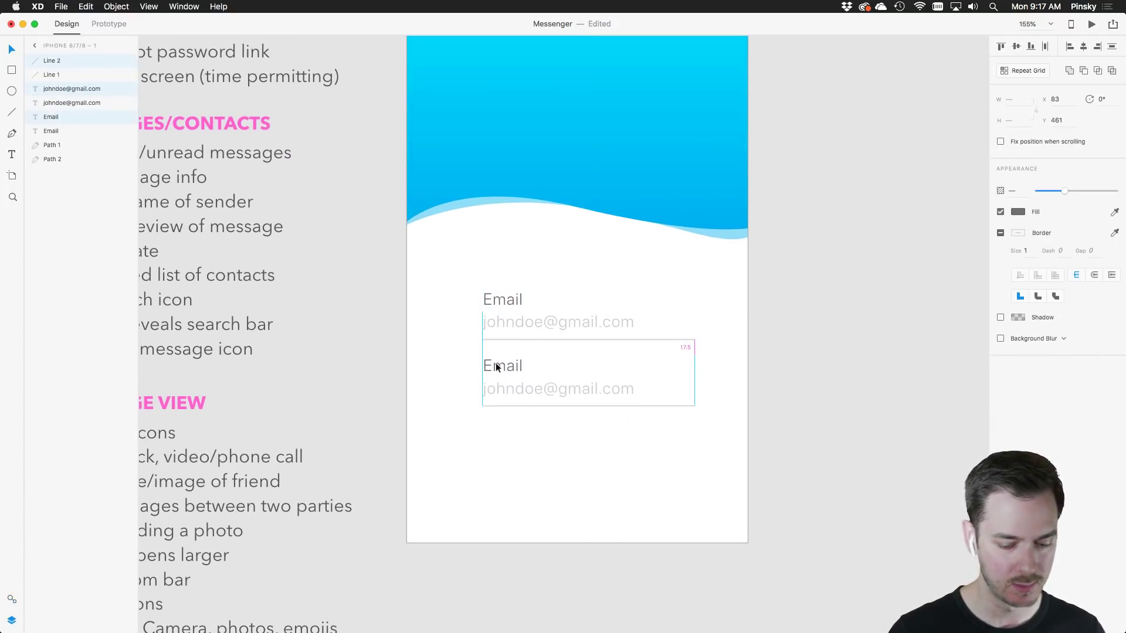
click(447, 379)
Relabel the copied field 'Password' and delete its copied sample address
click(486, 367)
double_click(486, 367)
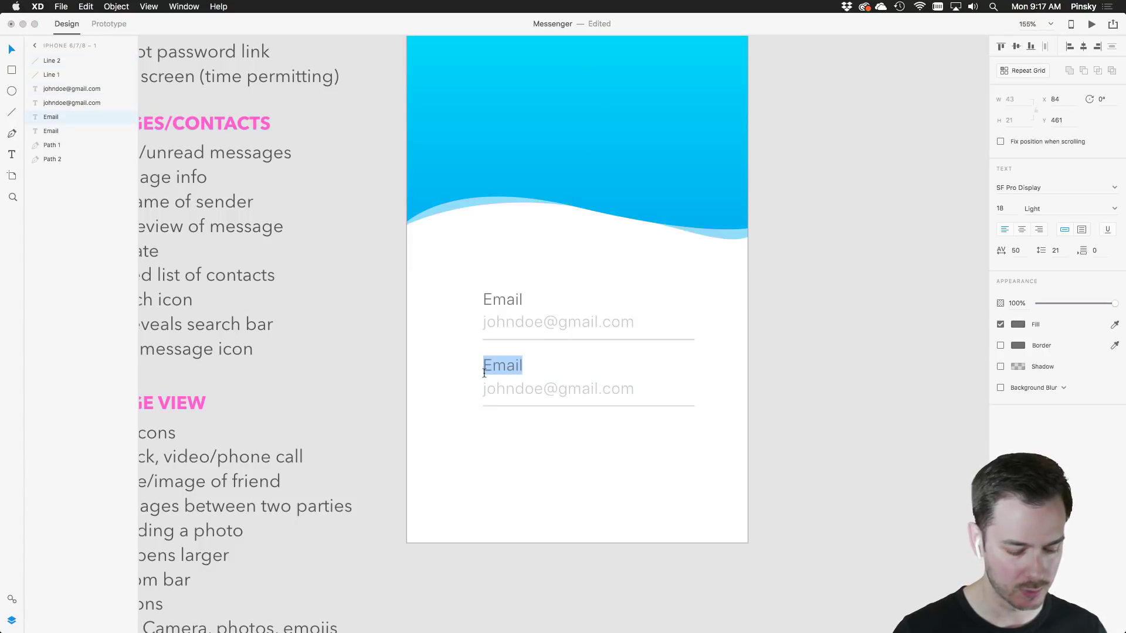
text(Password)
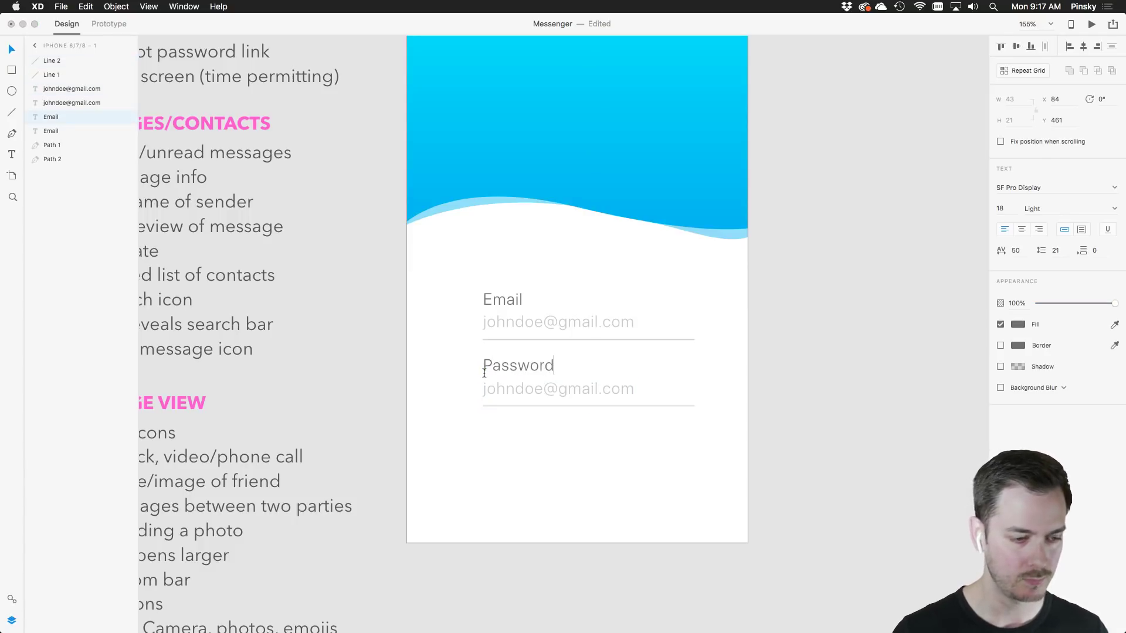
key(Escape)
click(516, 385)
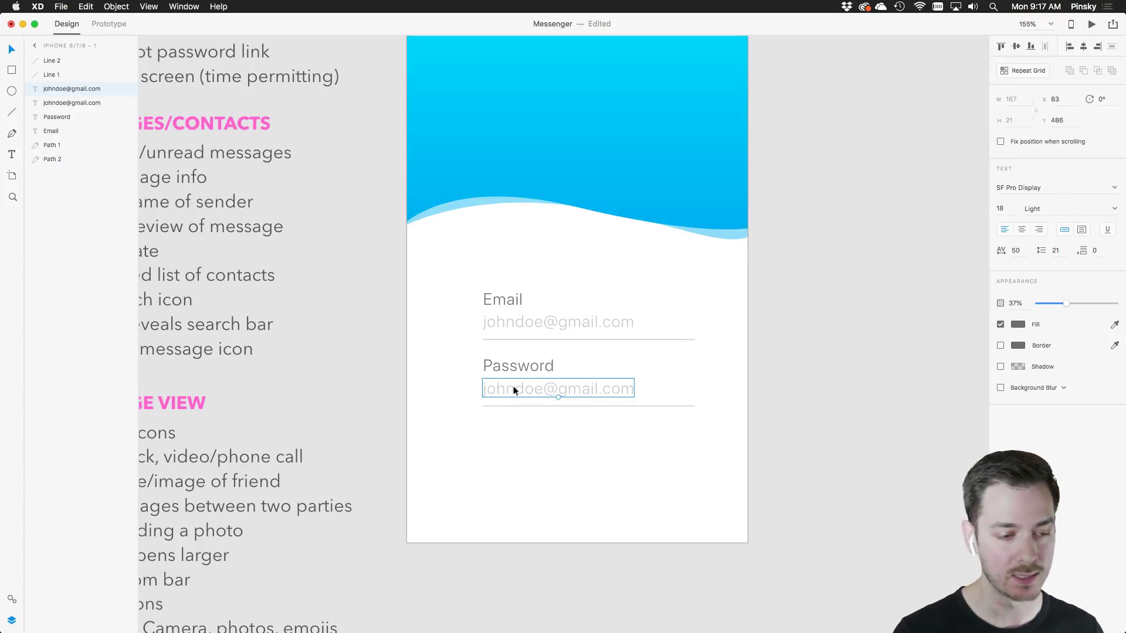
key(Delete)
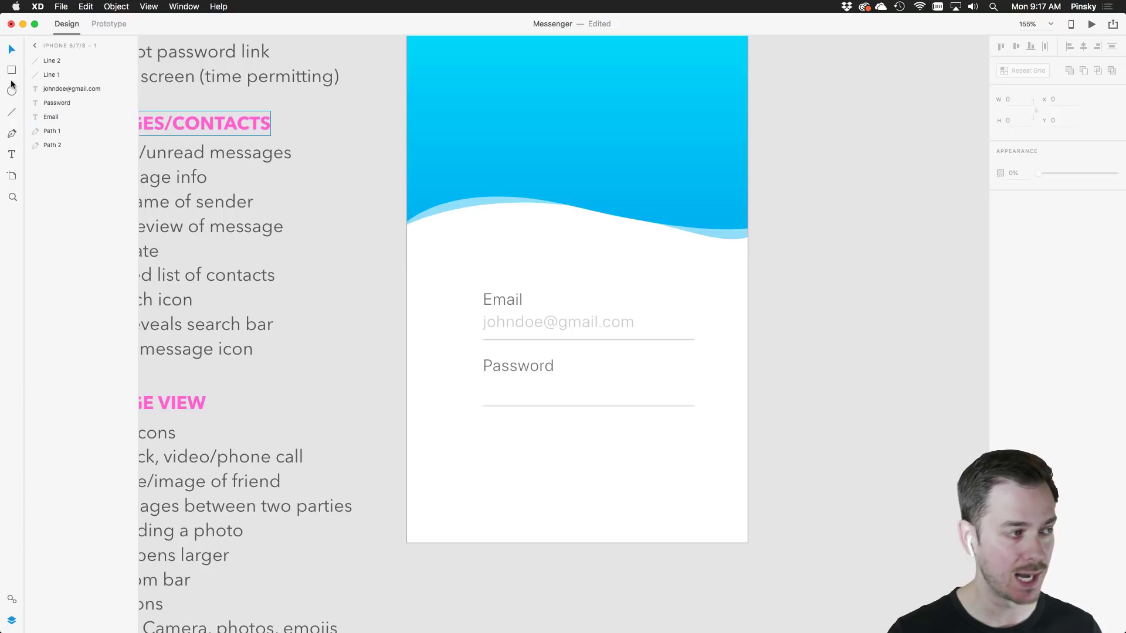
Draw a small borderless #6F6F6F circle at the Password field's left edge
click(12, 91)
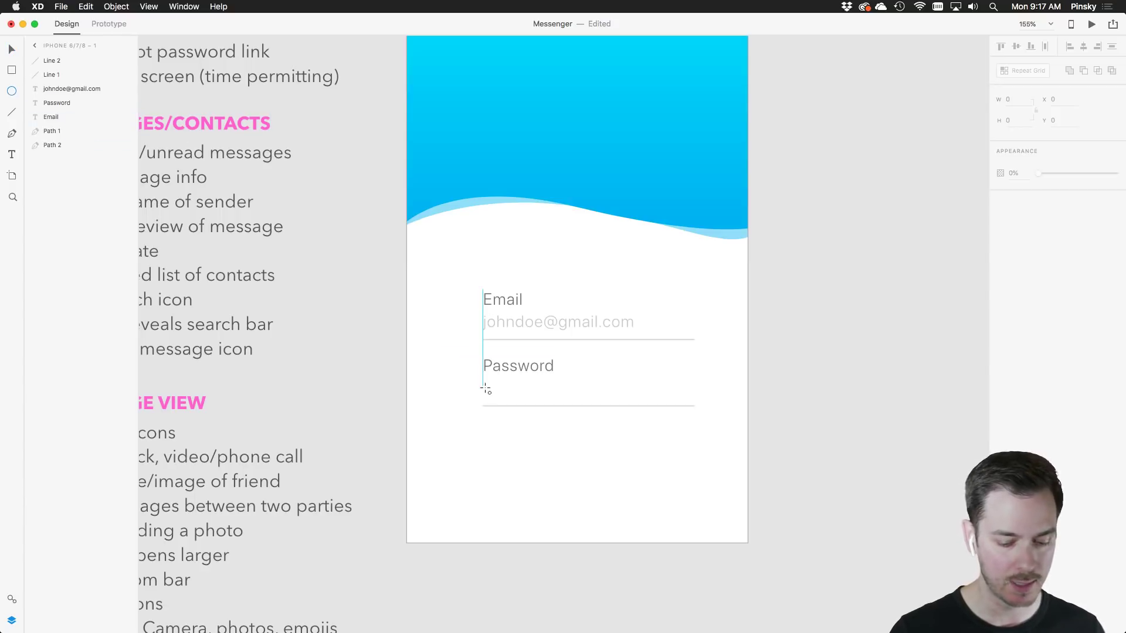
drag(483, 387, 498, 396)
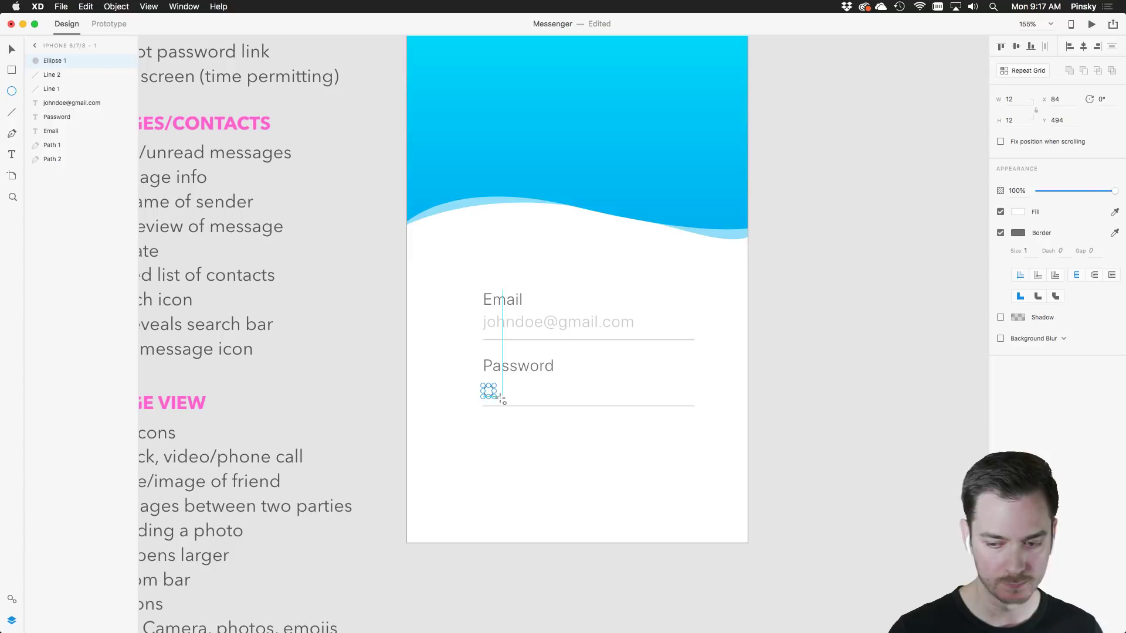
click(1017, 214)
drag(883, 231, 868, 207)
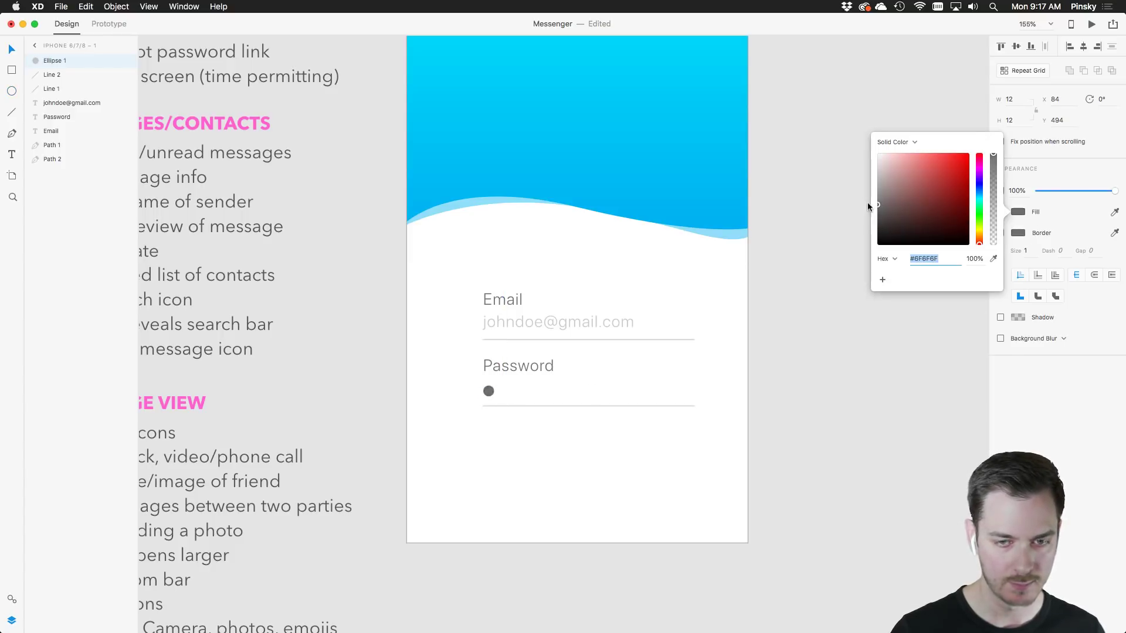
click(1051, 392)
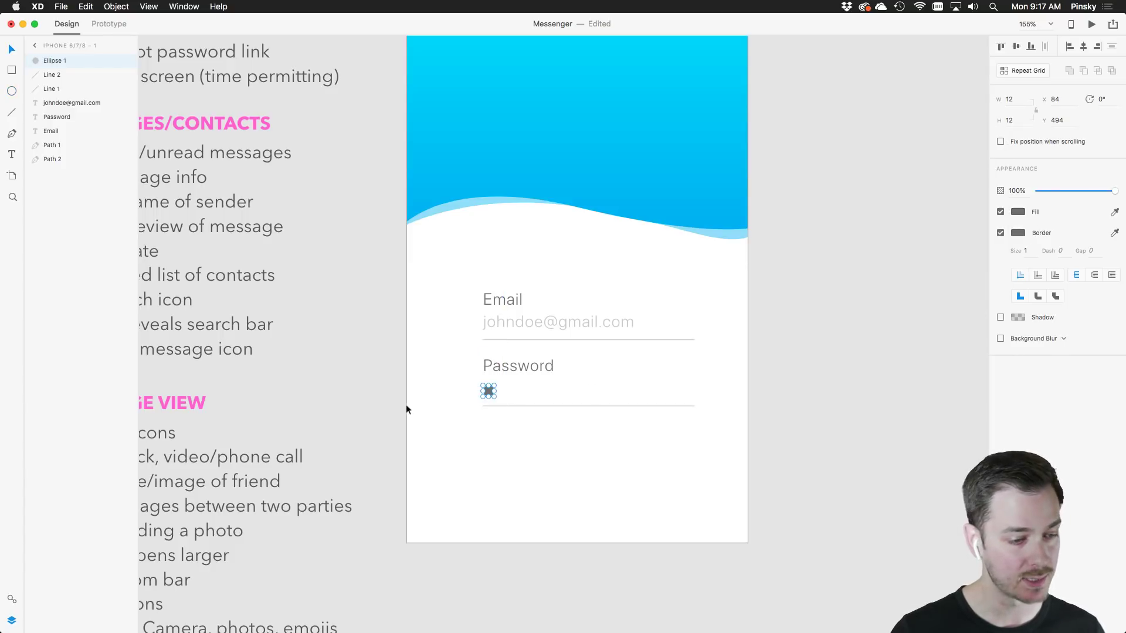
click(11, 600)
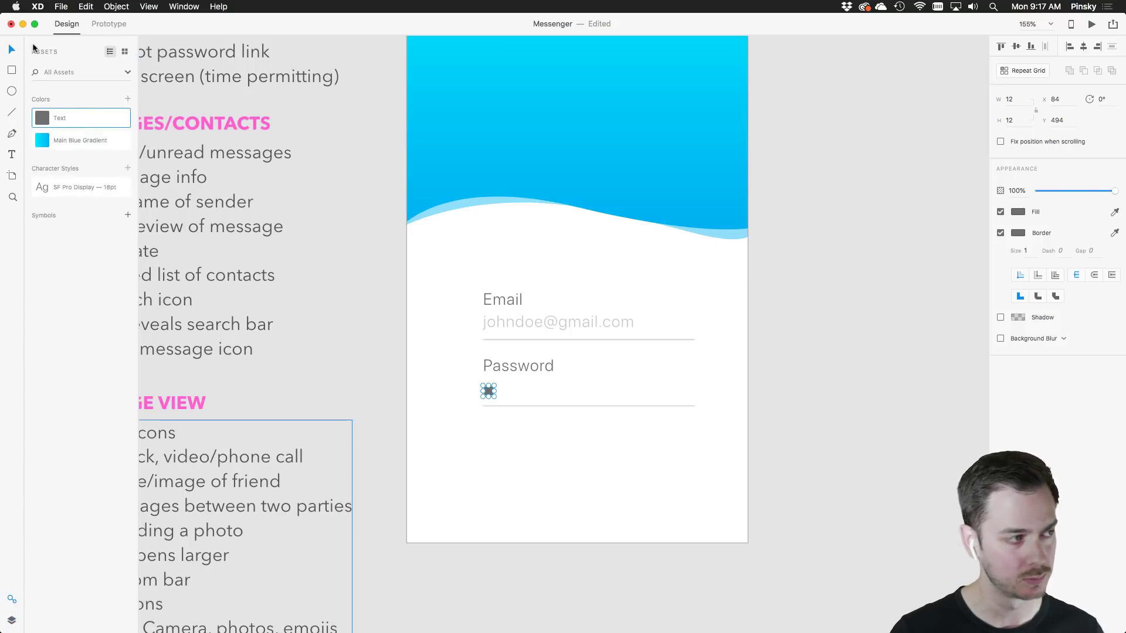
click(1001, 232)
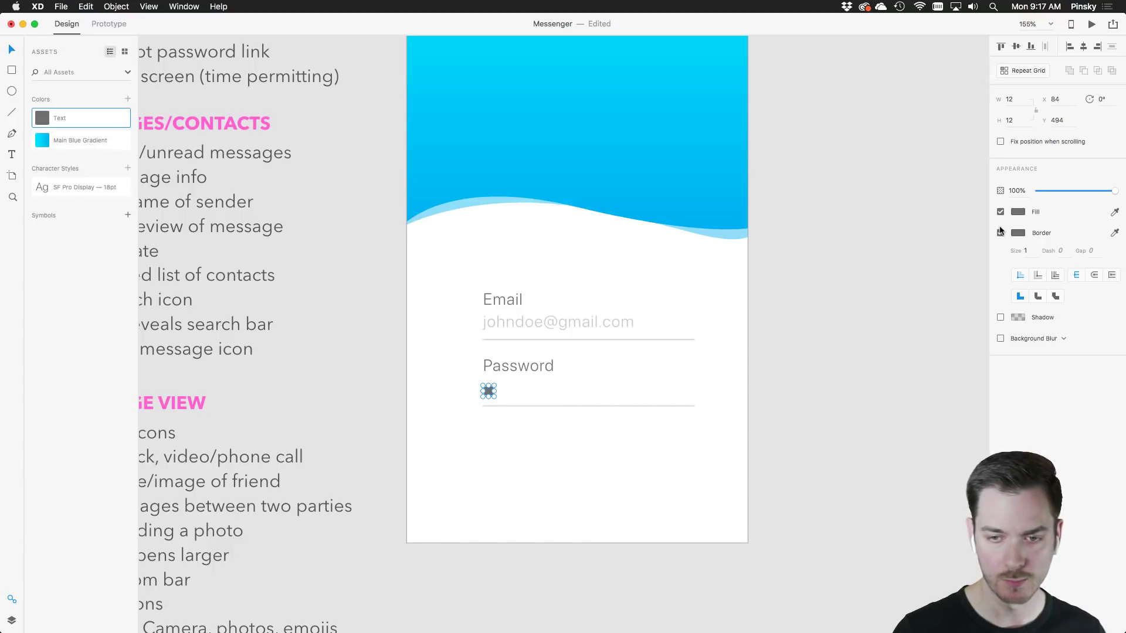
click(507, 416)
drag(487, 395, 490, 395)
click(483, 398)
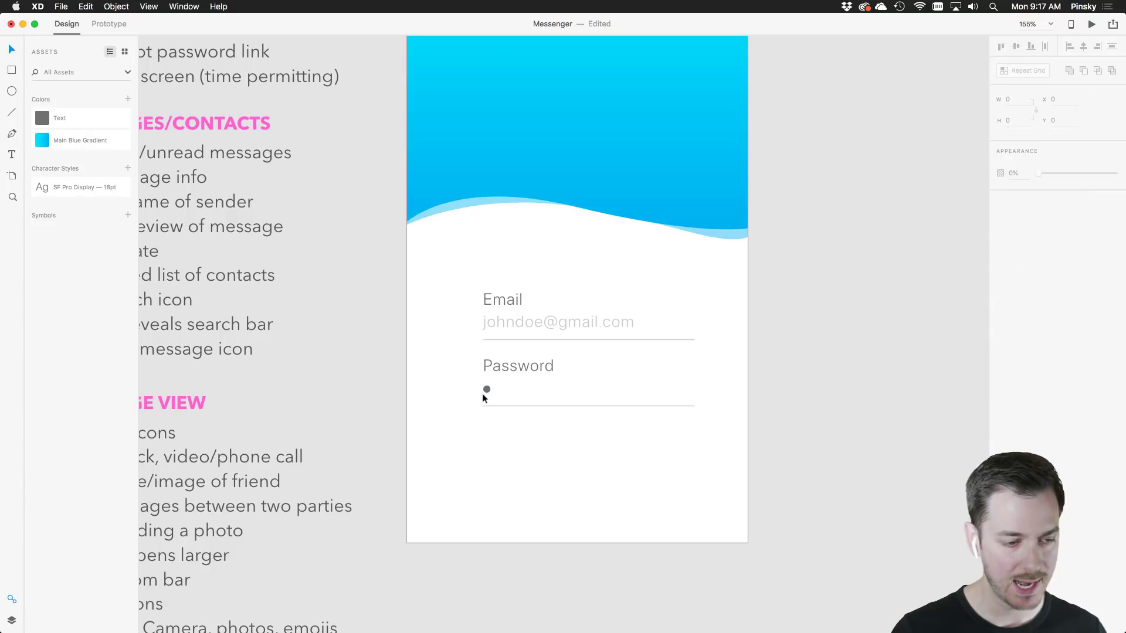
Make the dot a Repeat Grid stretched into a row of ten dots
scroll(487, 392, up, 5)
click(487, 389)
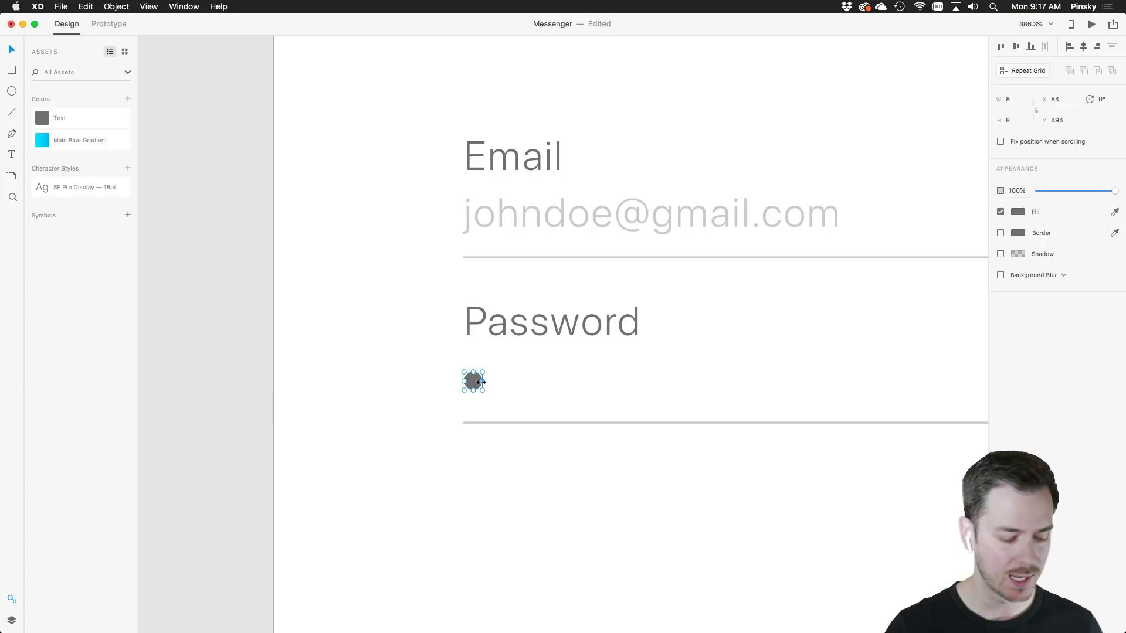
click(1023, 71)
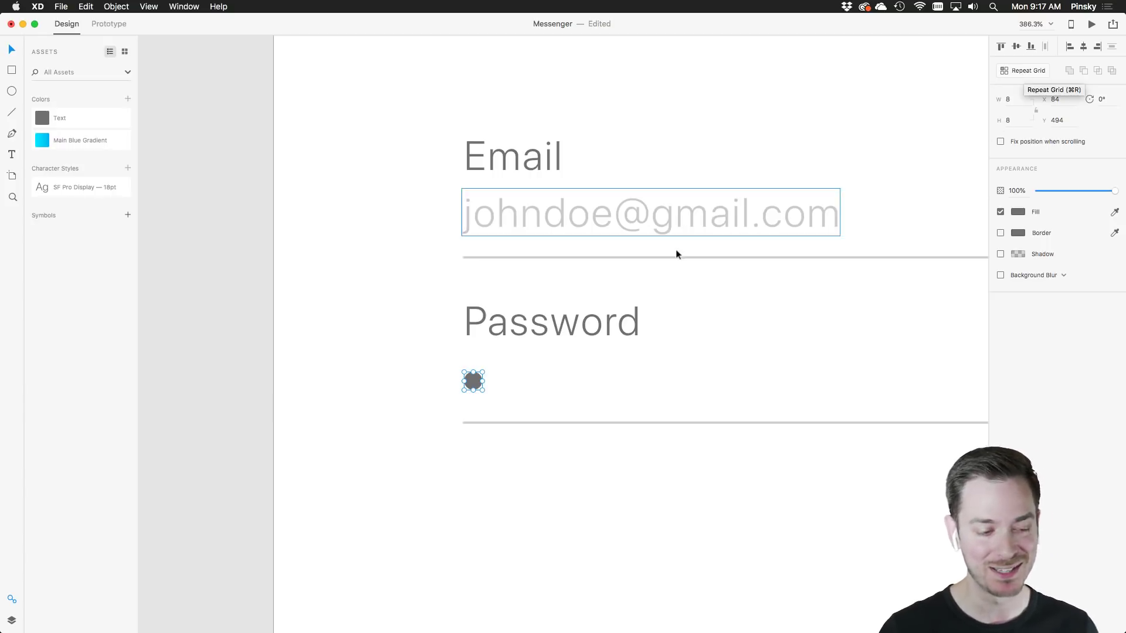
drag(480, 381, 813, 377)
scroll(975, 375, down, 3)
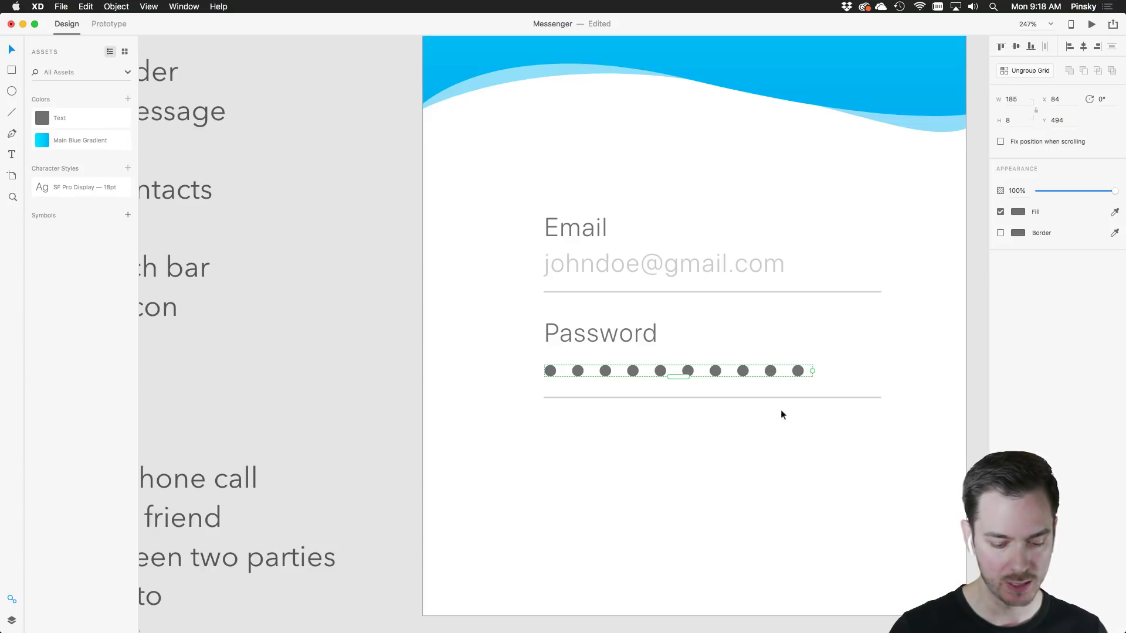
Reposition the Email and Password fields together on the artboard
click(737, 459)
scroll(737, 459, down, 5)
scroll(739, 460, down, 2)
drag(728, 424, 614, 295)
key(Escape)
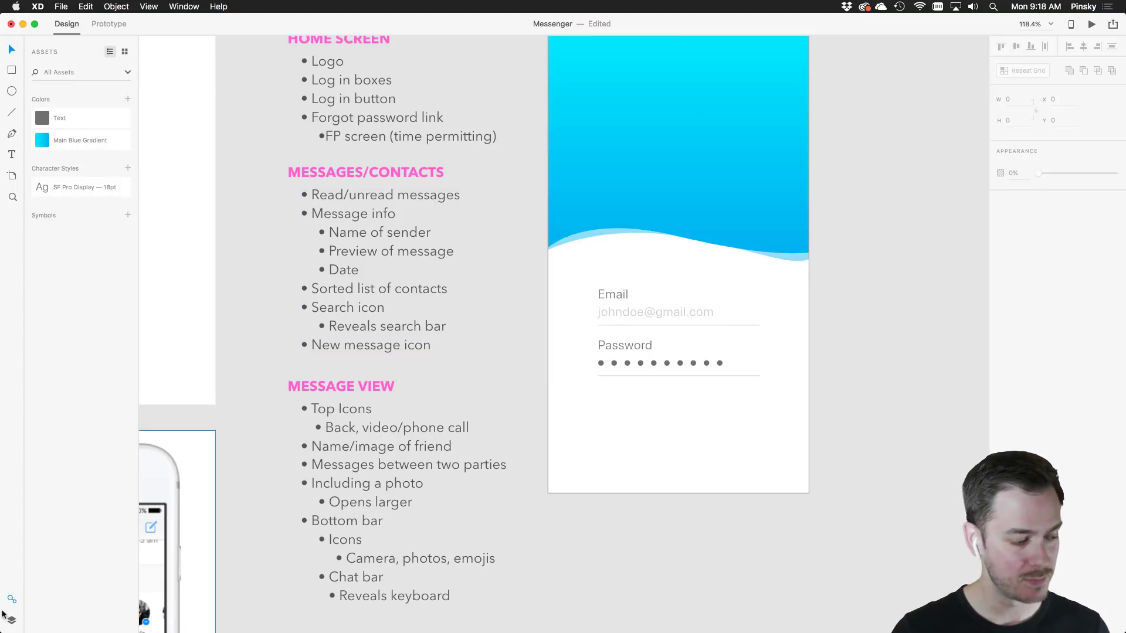
click(11, 621)
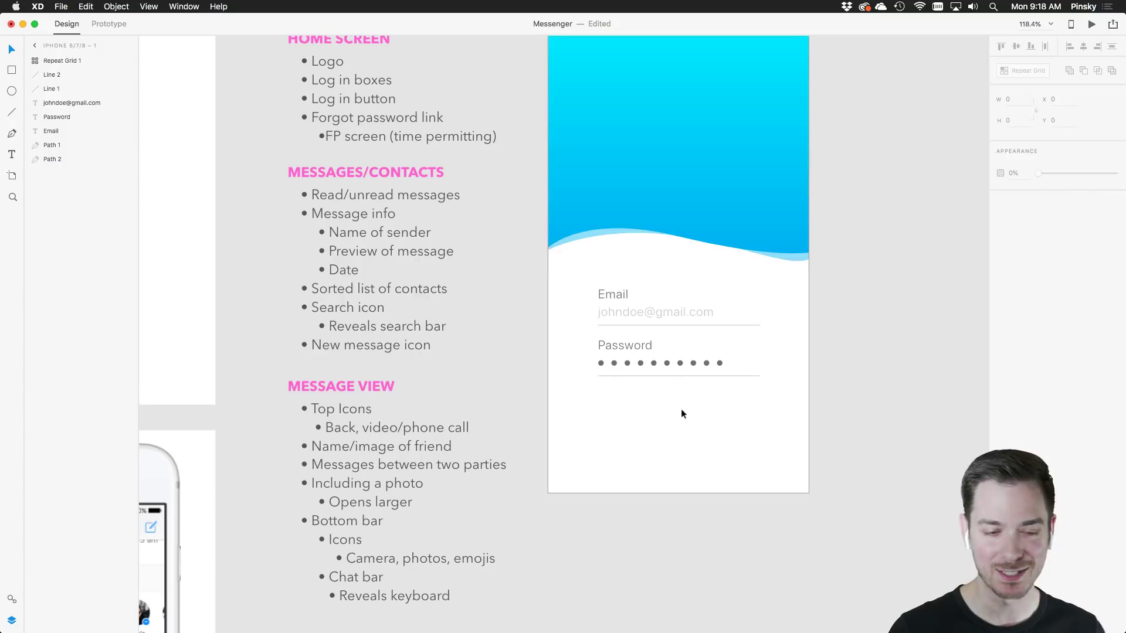
Set the placeholder e-mail text to 37% opacity
click(615, 288)
click(617, 312)
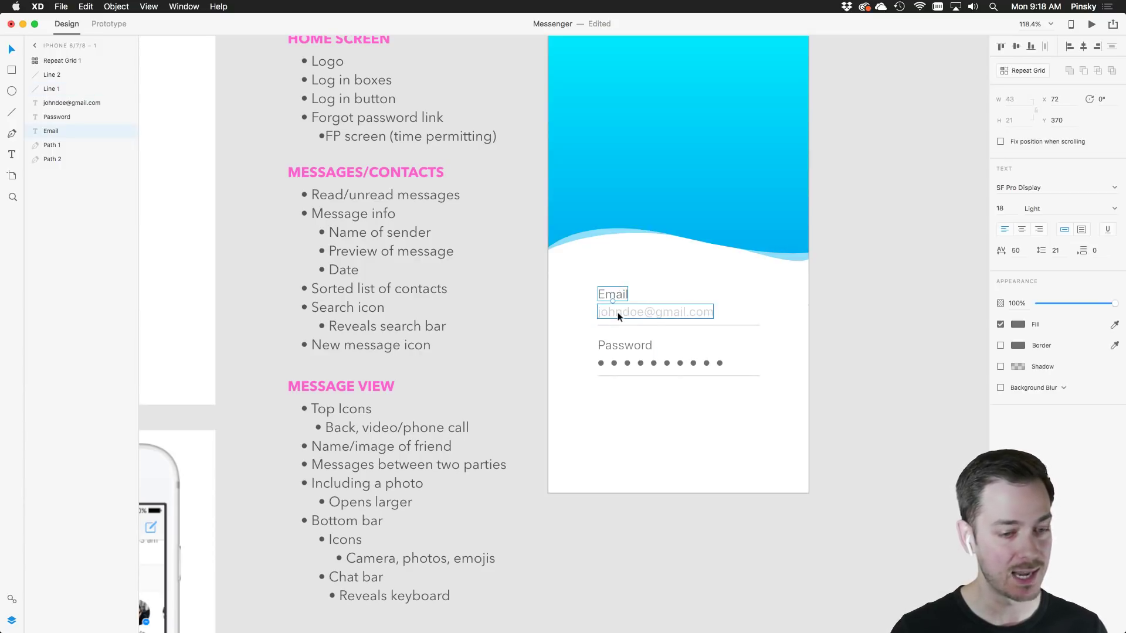
key(3)
key(7)
Rename the 'Repeat Grid 1' dots layer to 'Password'
click(617, 363)
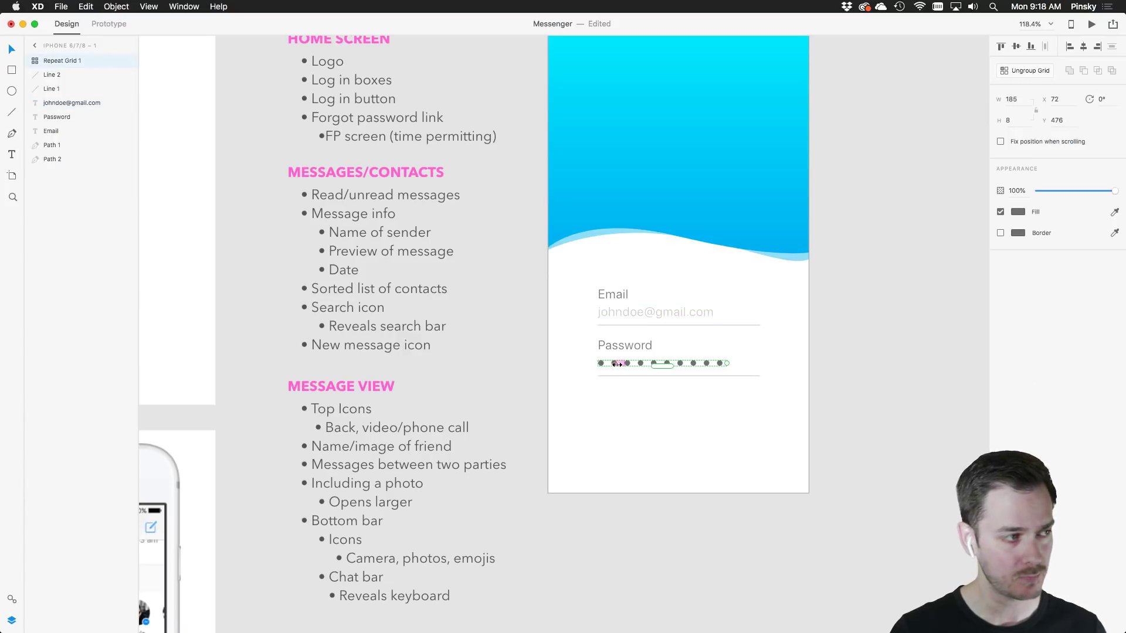
double_click(53, 61)
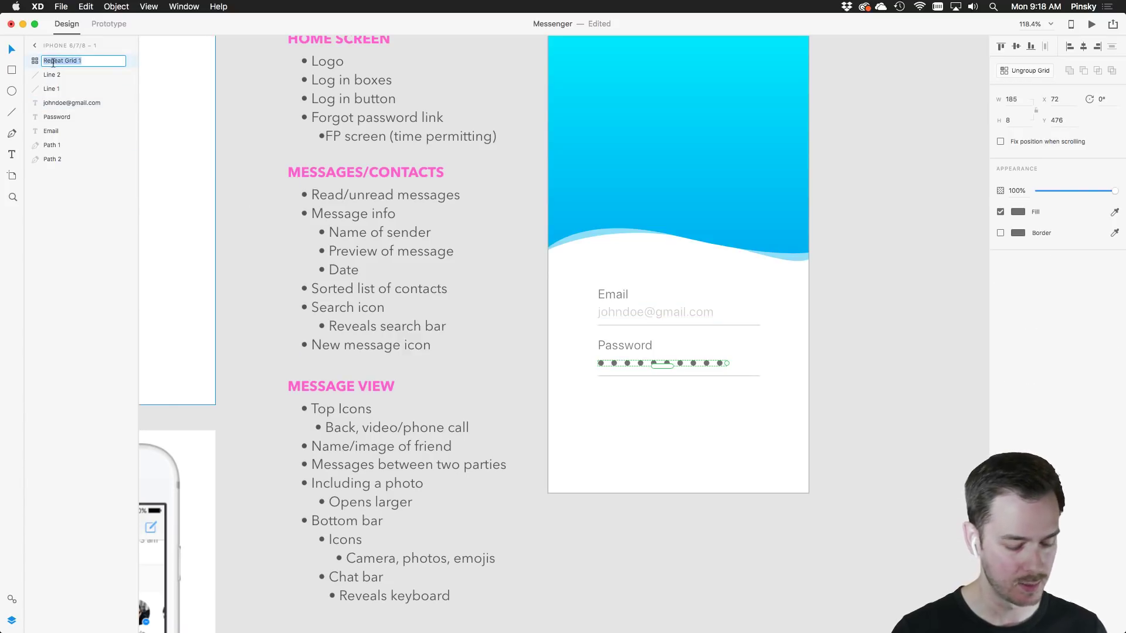
text(Password)
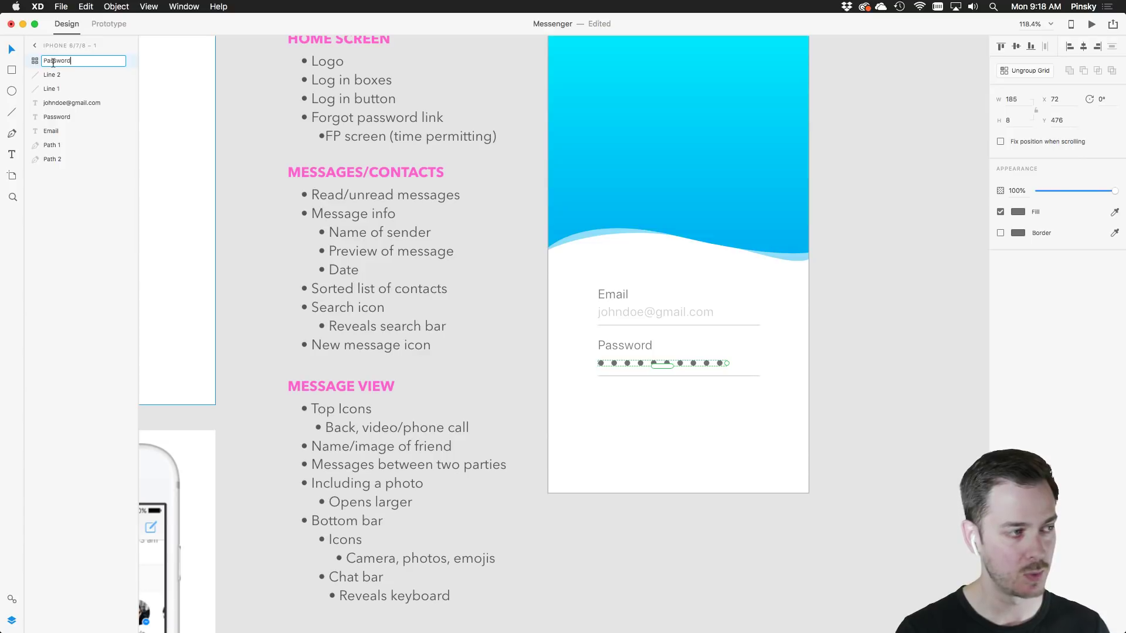
key(Return)
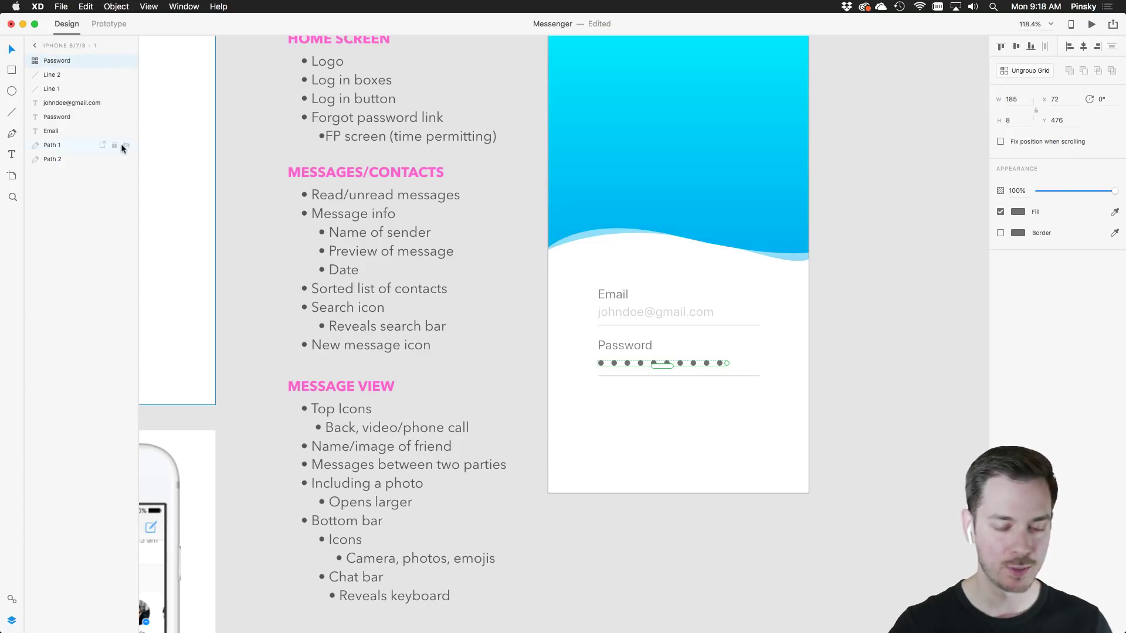
click(697, 437)
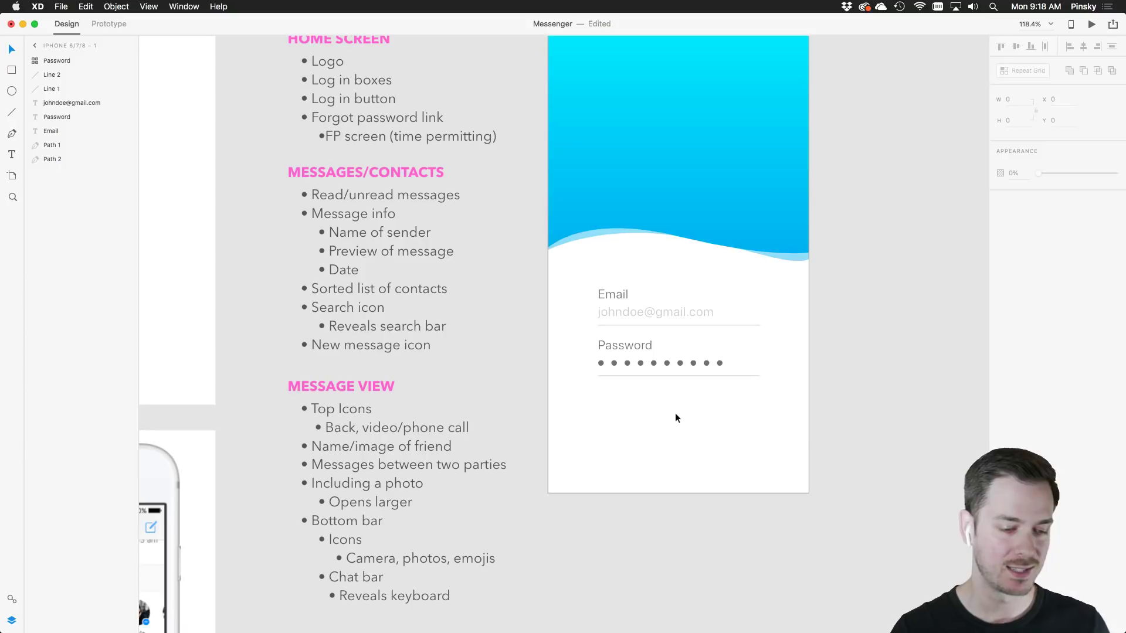
Draw a button rectangle below the Password field and fill it with Main Blue Gradient
click(12, 73)
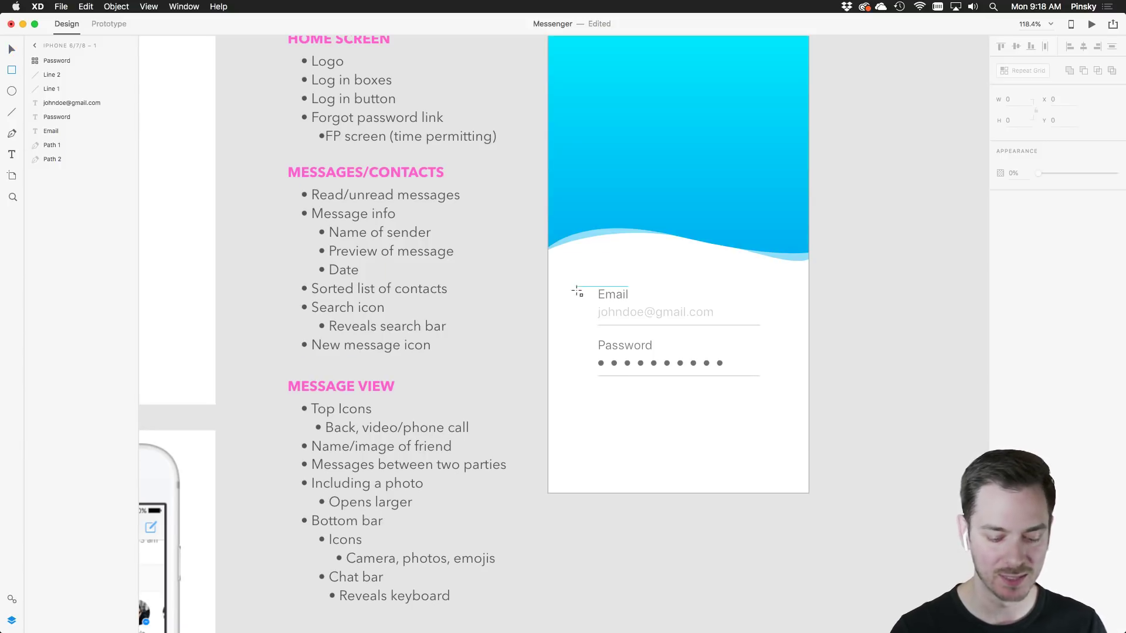
mouse_move(597, 386)
mouse_down()
mouse_move(618, 402)
mouse_move(762, 421)
mouse_up()
key(v)
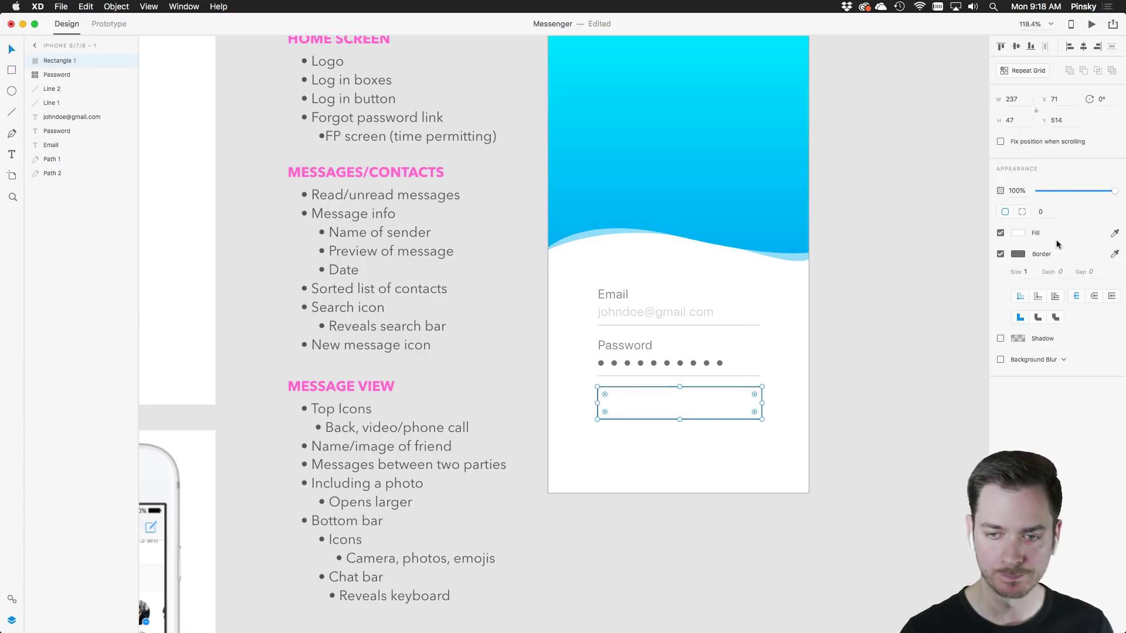
click(12, 599)
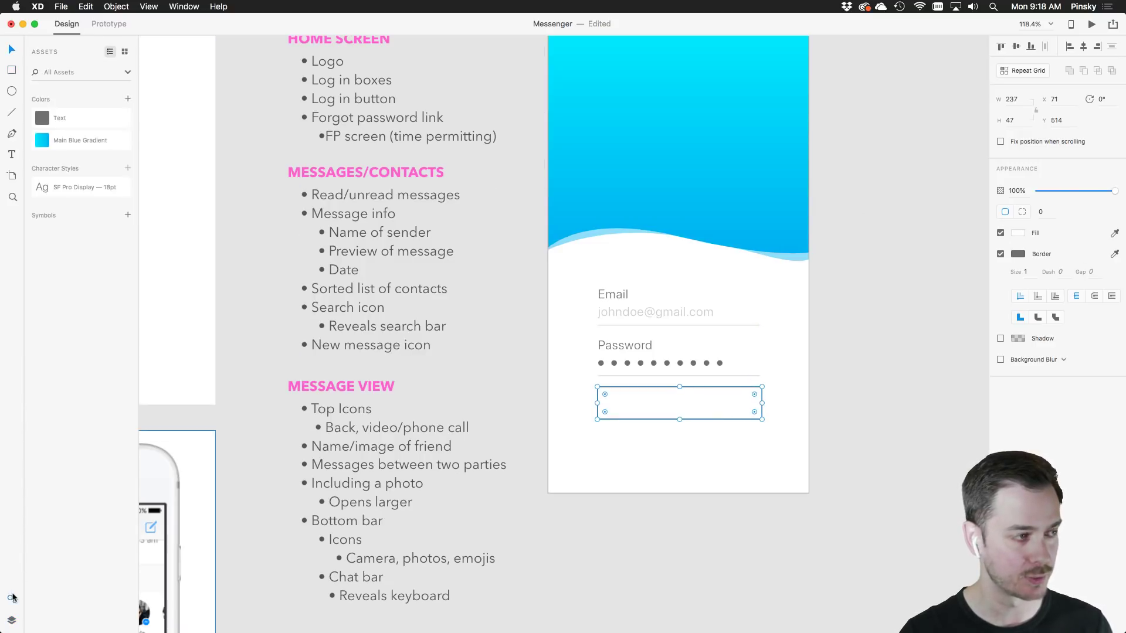
click(42, 139)
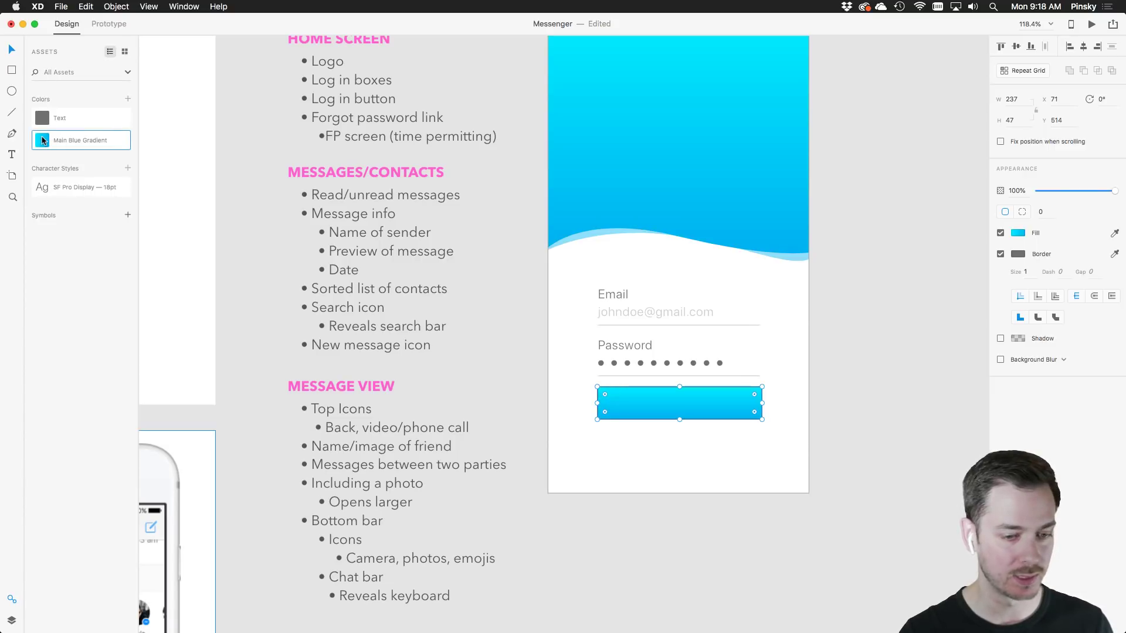
Remove the button's border and change its fill to the header's solid blue #0087F3
click(736, 463)
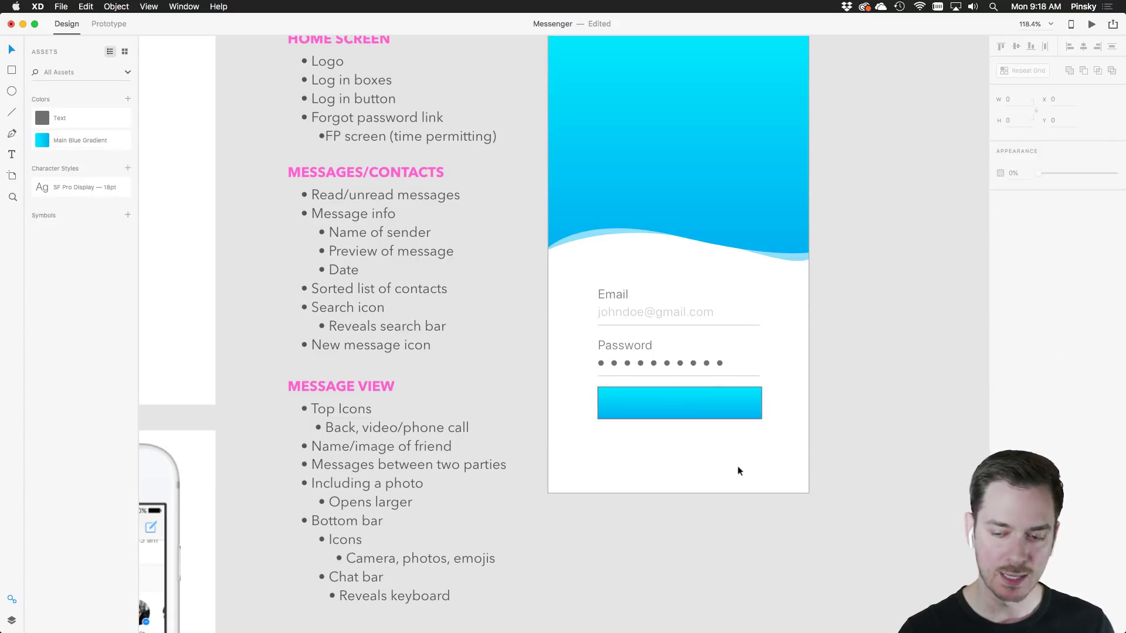
click(684, 406)
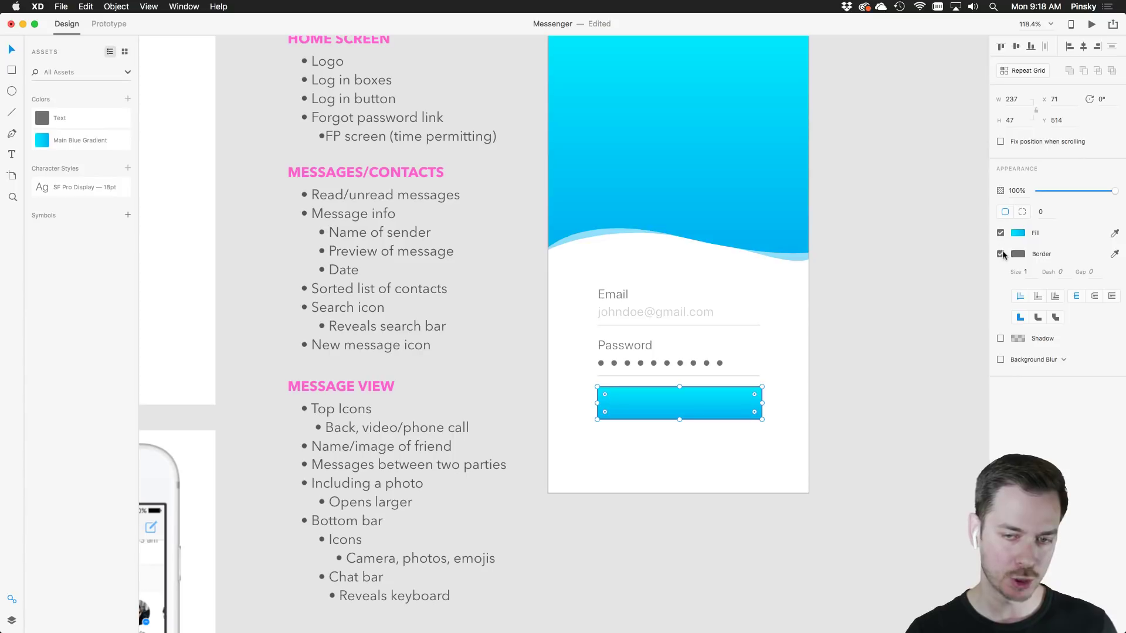
click(741, 411)
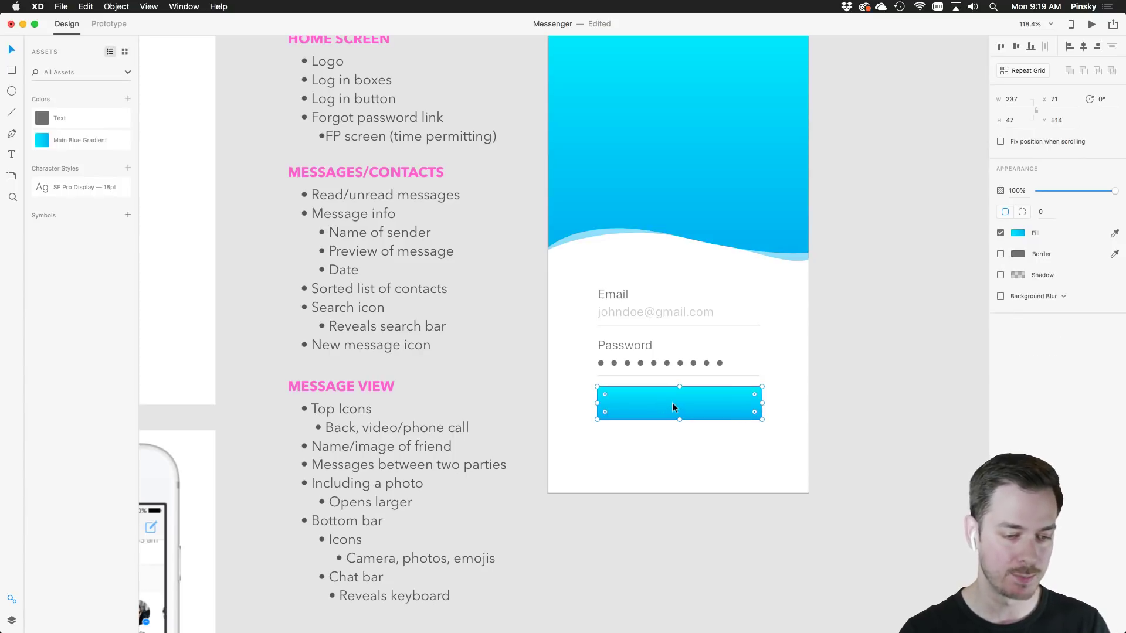
click(1017, 234)
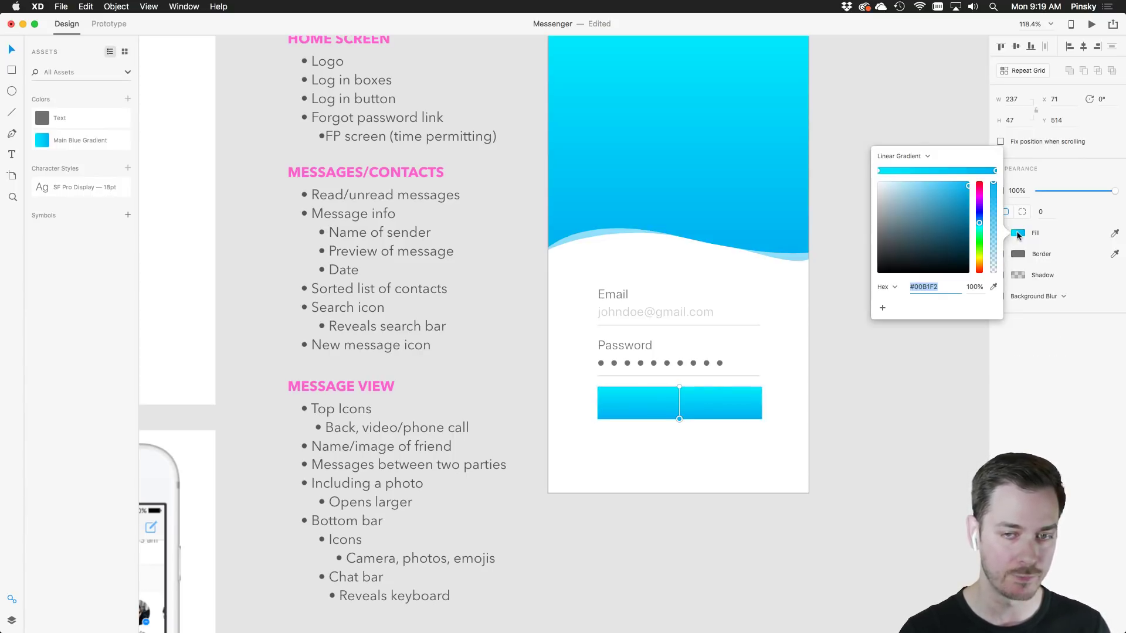
click(915, 156)
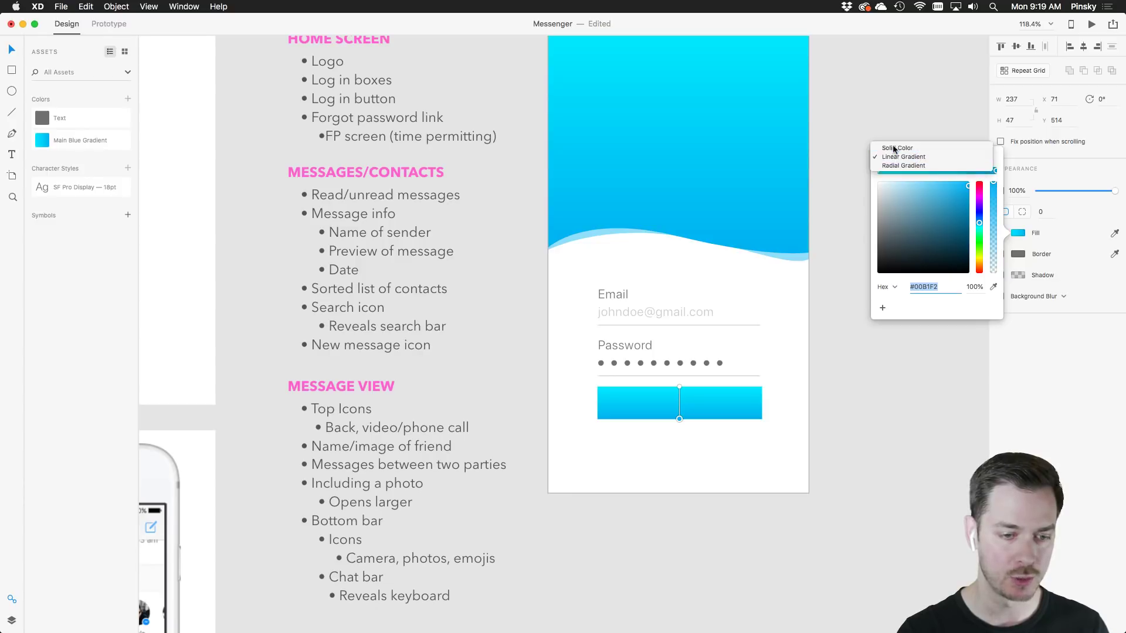
click(897, 147)
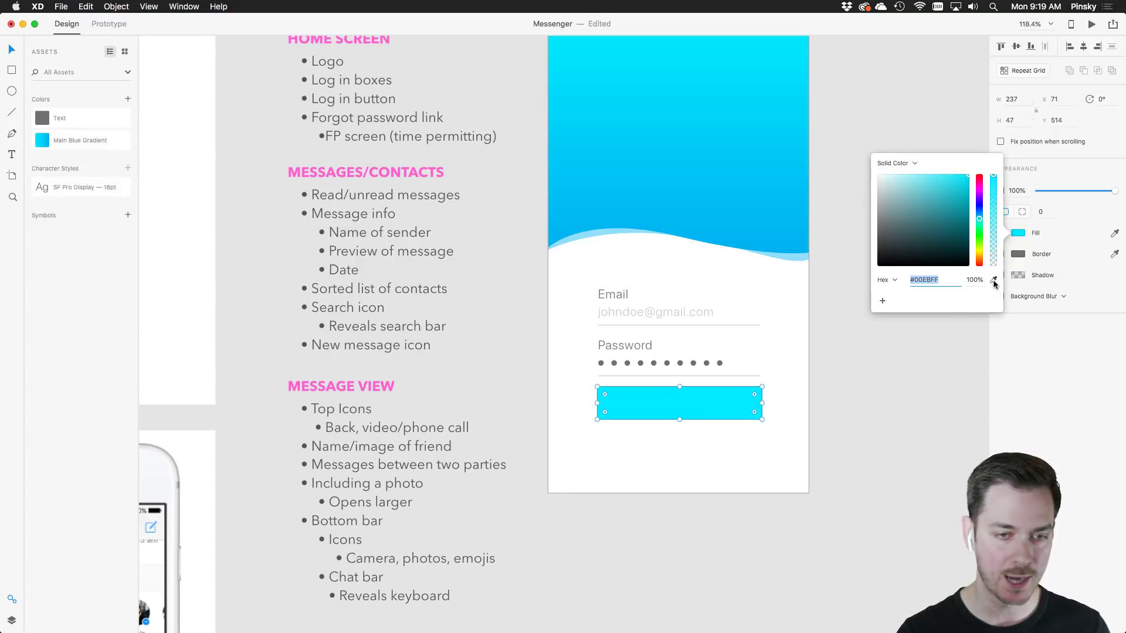
click(994, 280)
click(702, 225)
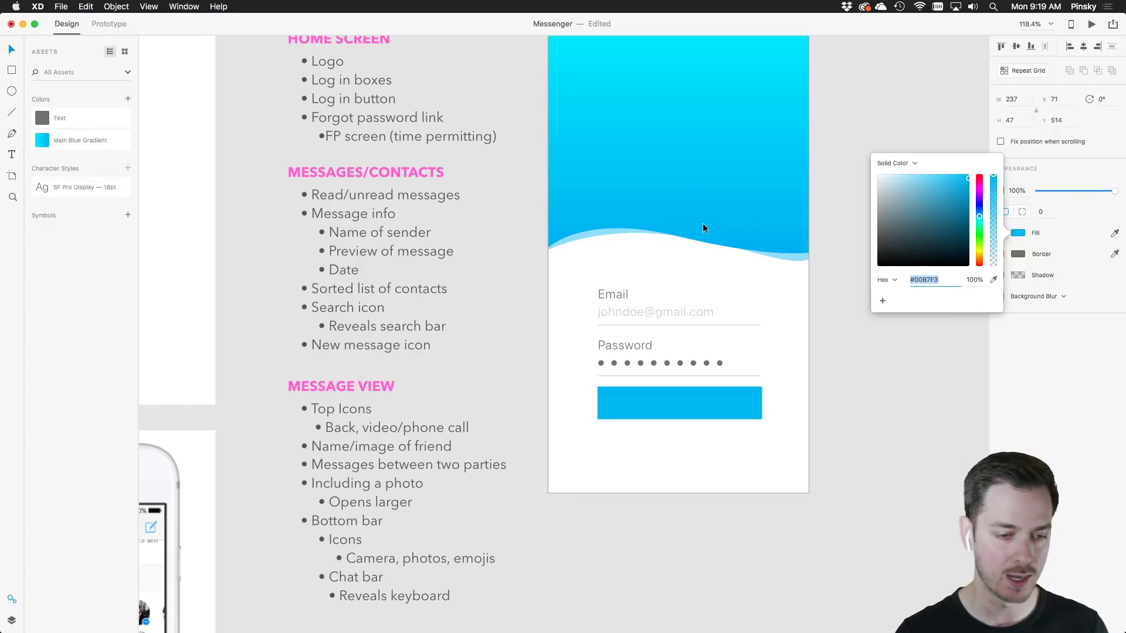
click(799, 411)
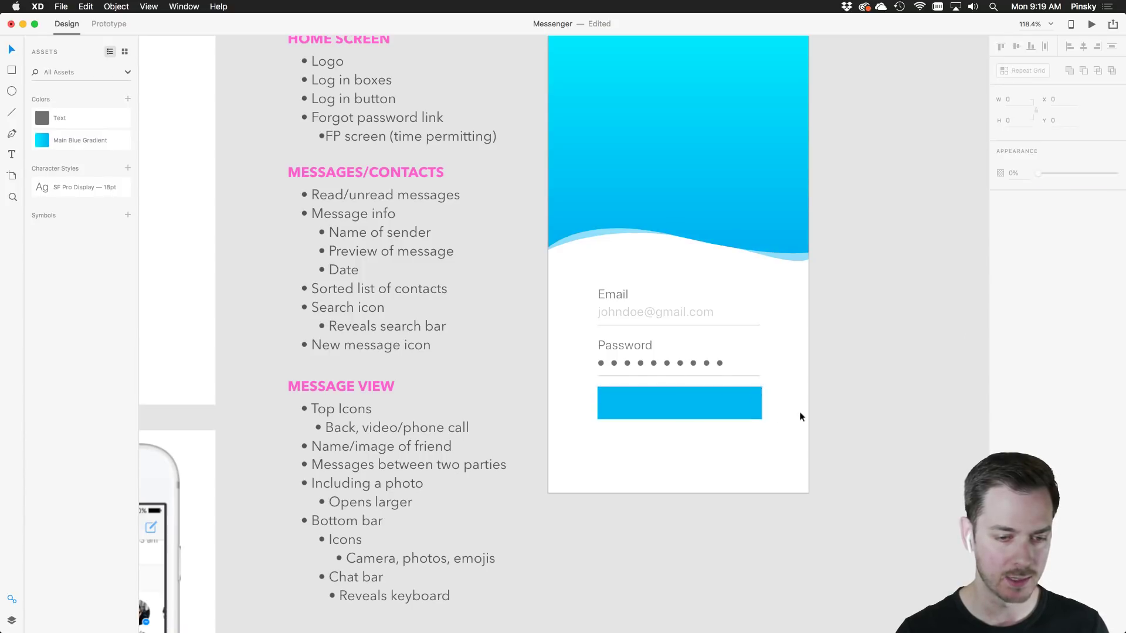
scroll(756, 411, up, 3)
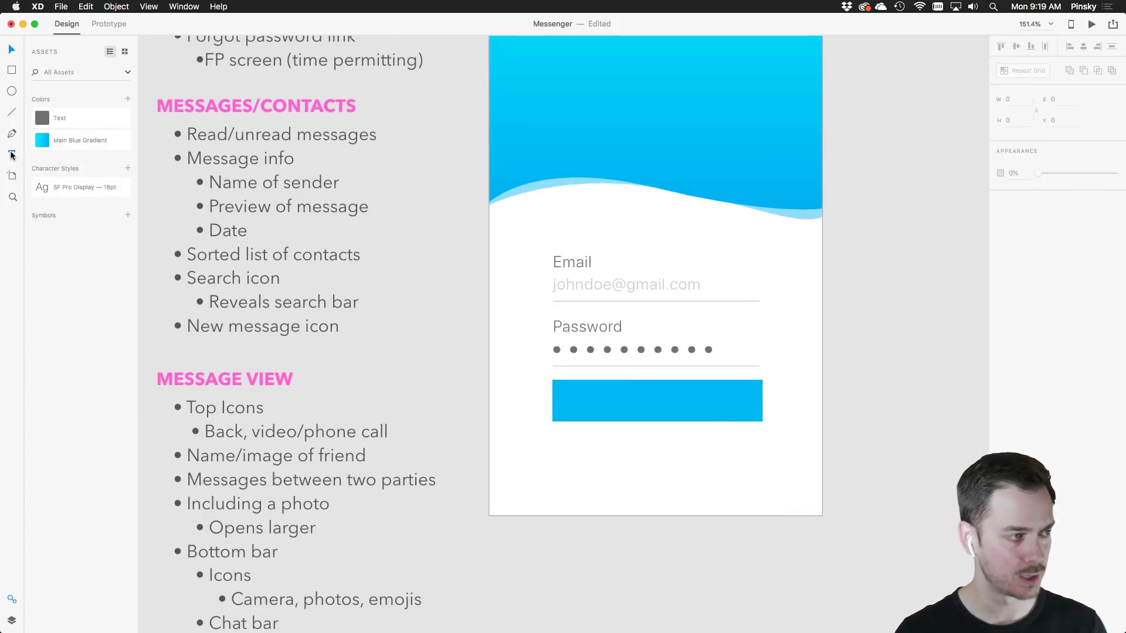
Add a 'SIGN IN' text label inside the button and colour it white #FFFFFF
click(600, 404)
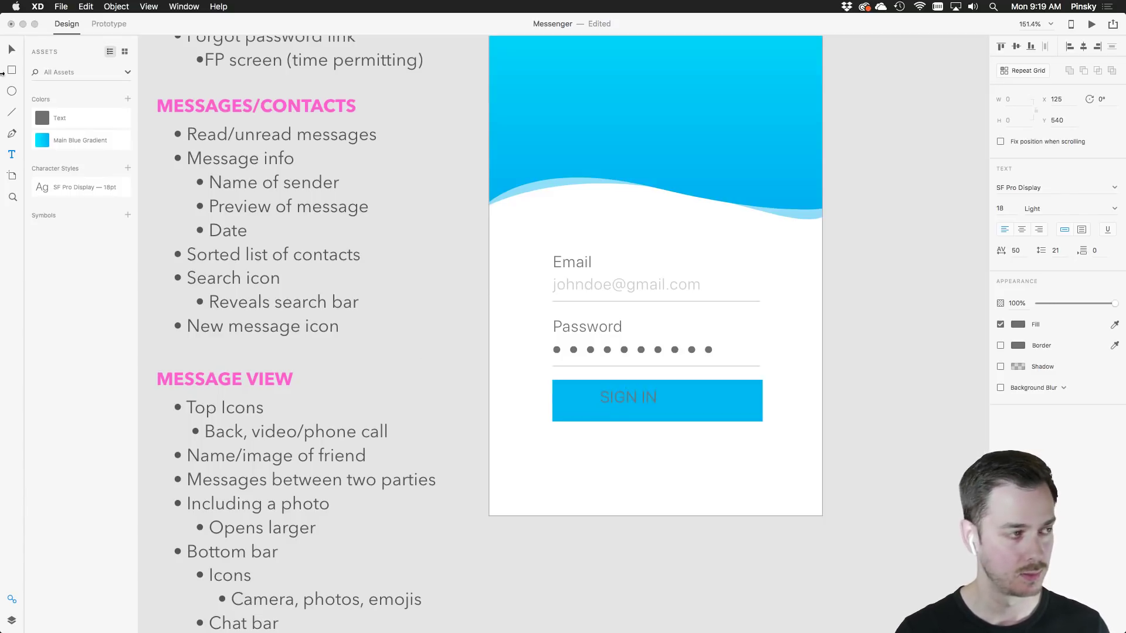
click(7, 52)
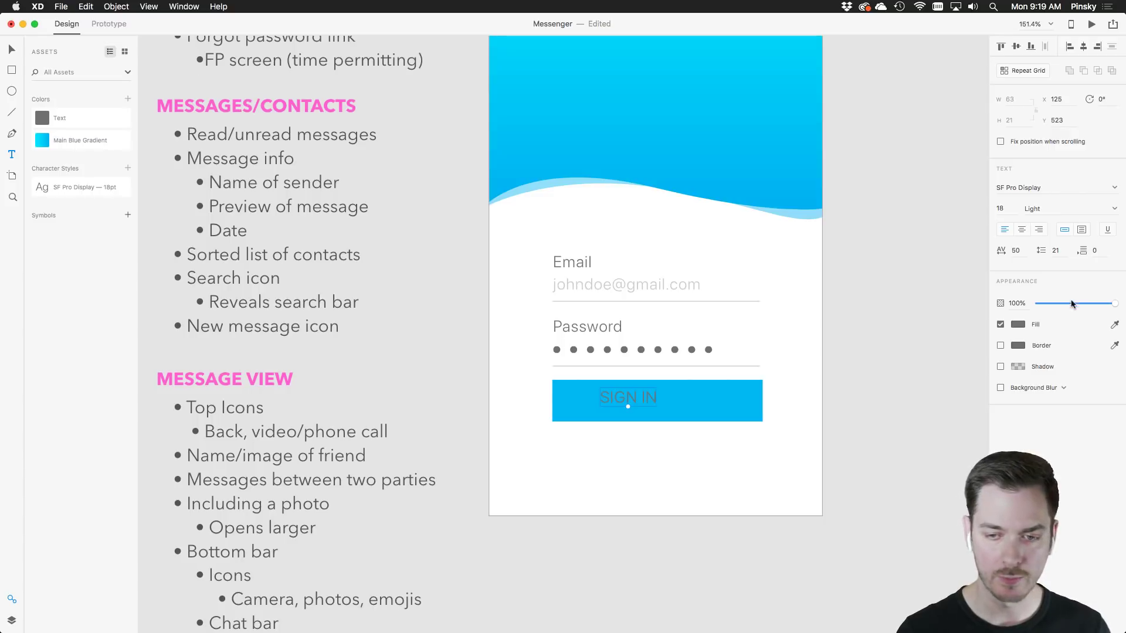
click(1018, 325)
drag(929, 282, 841, 240)
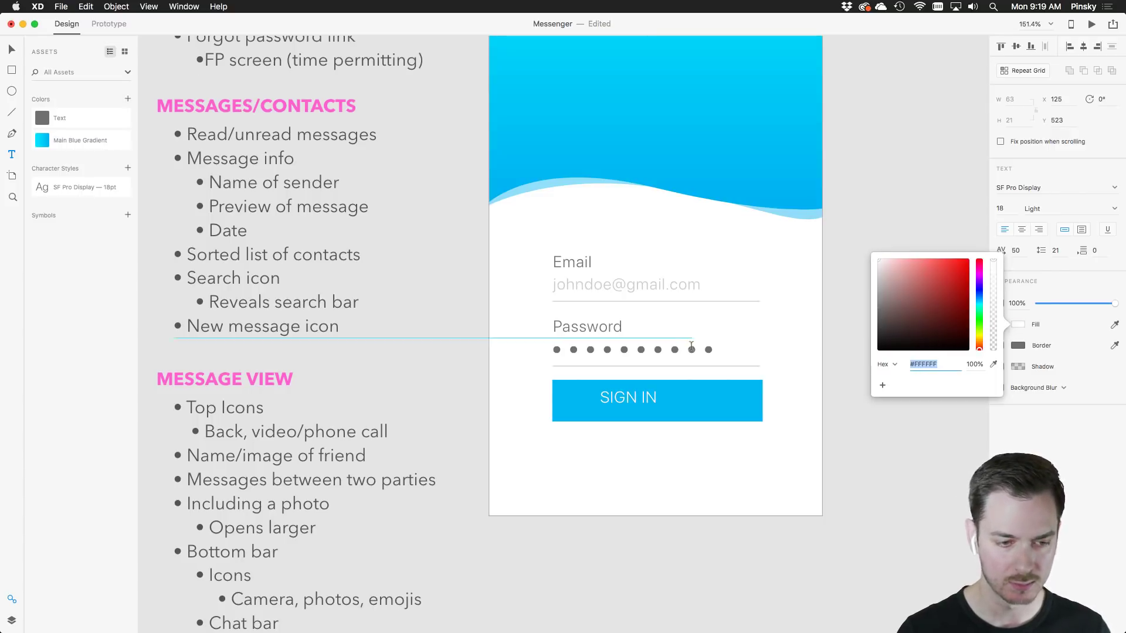
Centre the SIGN IN label horizontally on the blue button
click(11, 49)
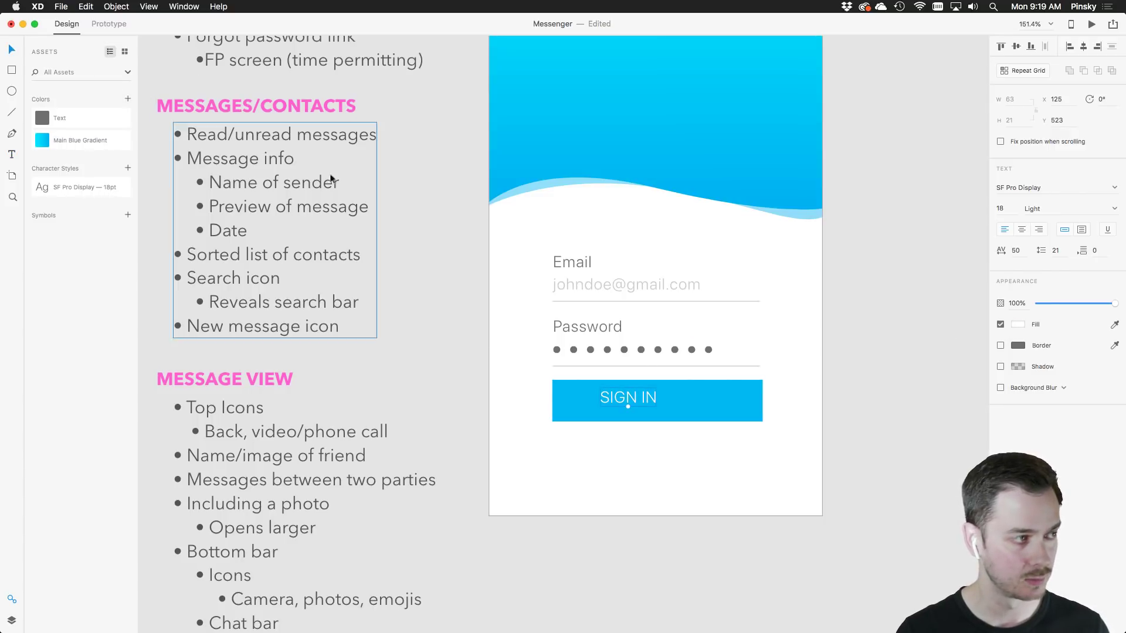
drag(625, 392, 592, 397)
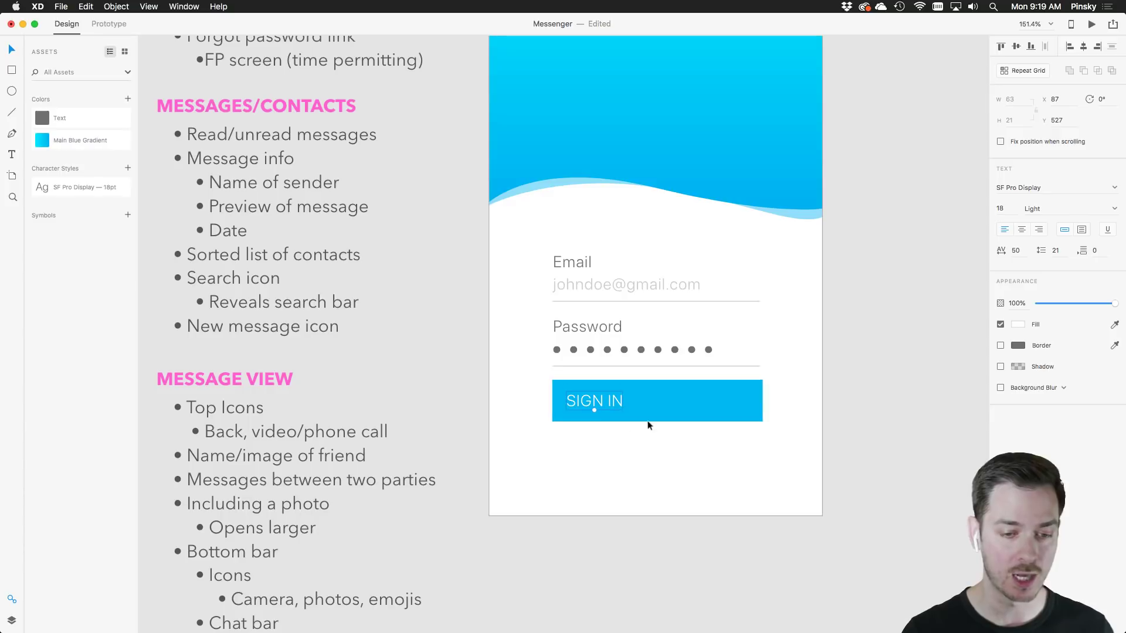
click(1084, 47)
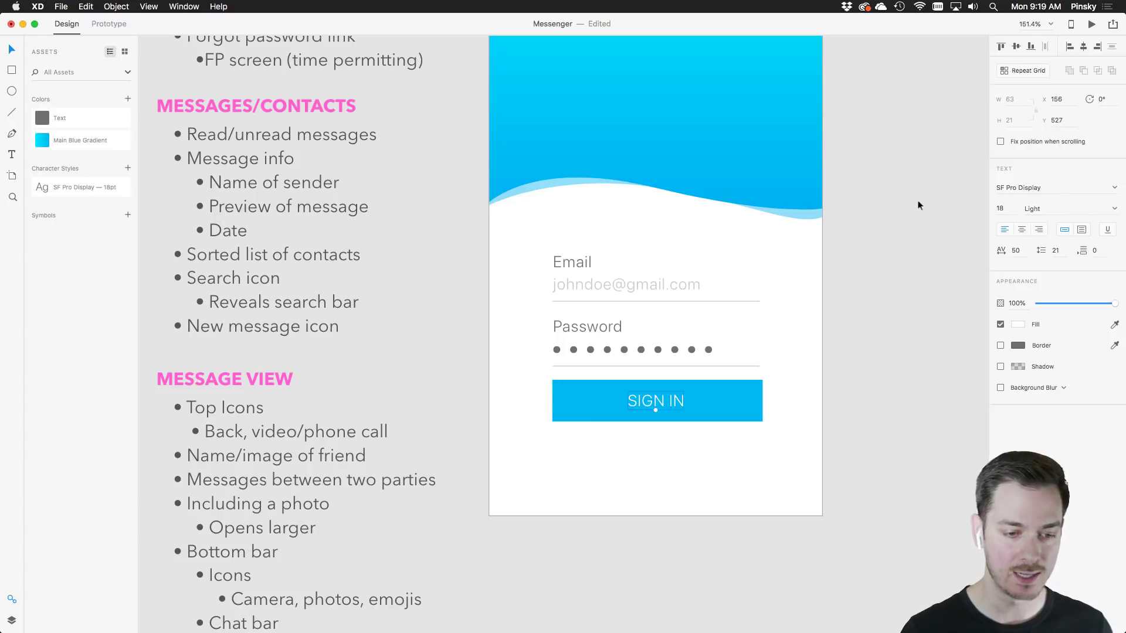
click(867, 324)
scroll(867, 326, down, 3)
scroll(866, 328, right, 2)
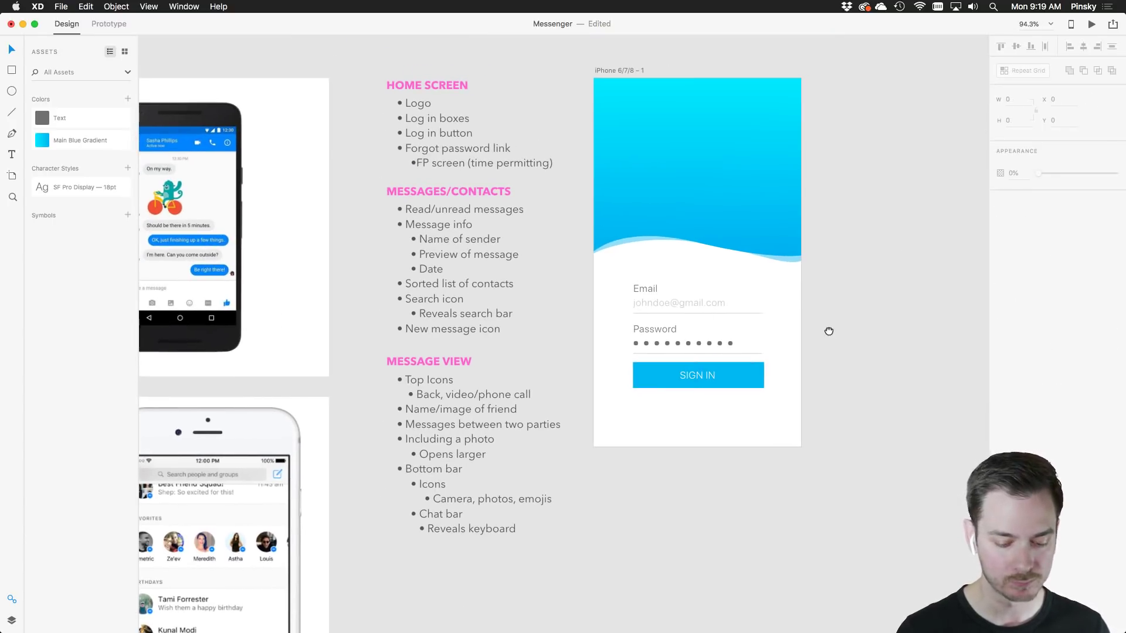
scroll(827, 329, up, 3)
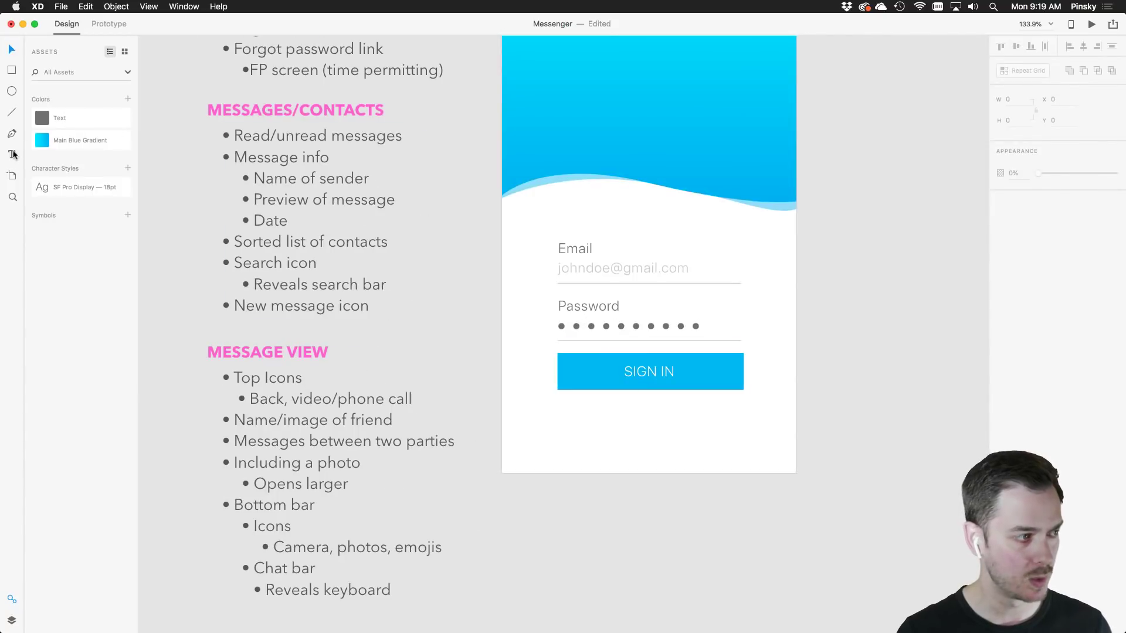
Type the link text 'Forot password?' just below the SIGN IN button
click(11, 154)
click(621, 417)
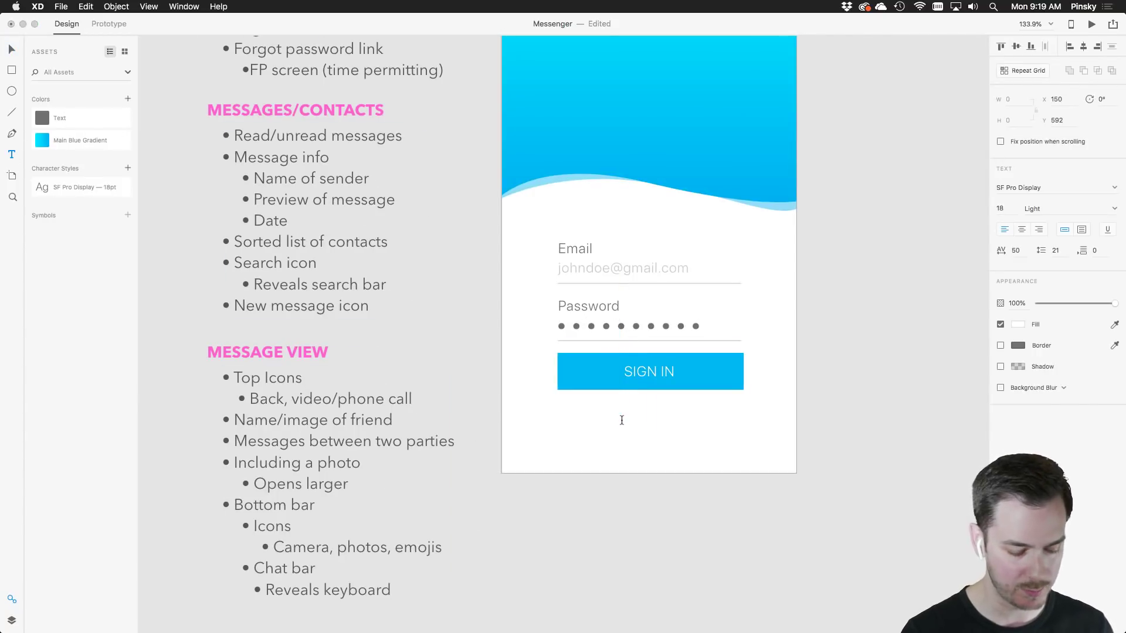
text(For)
key(super+a)
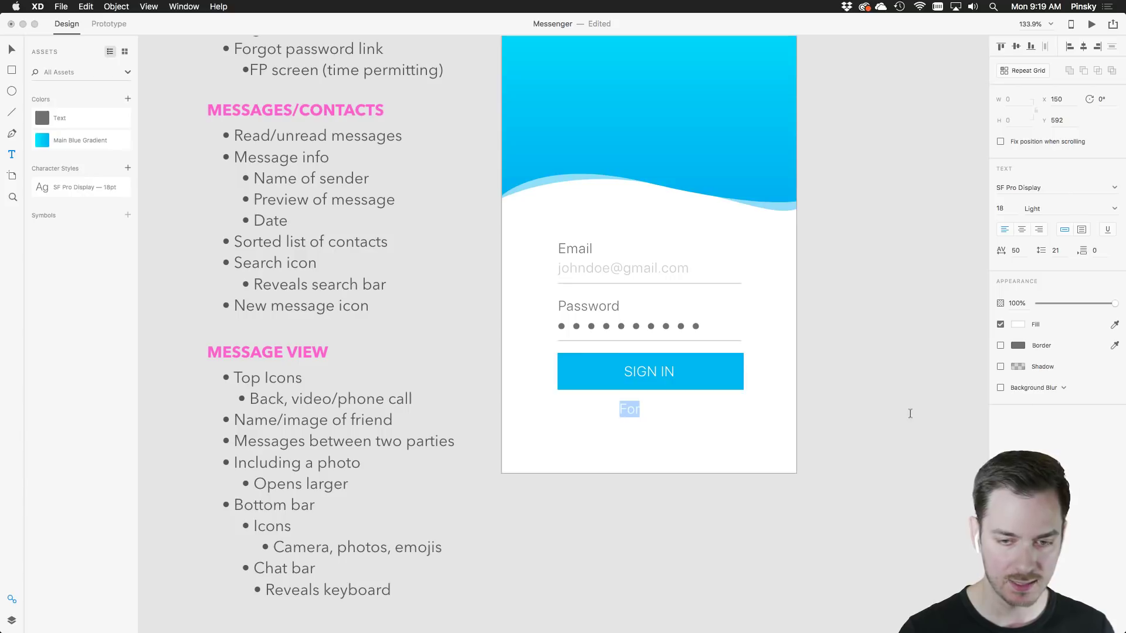
click(1018, 325)
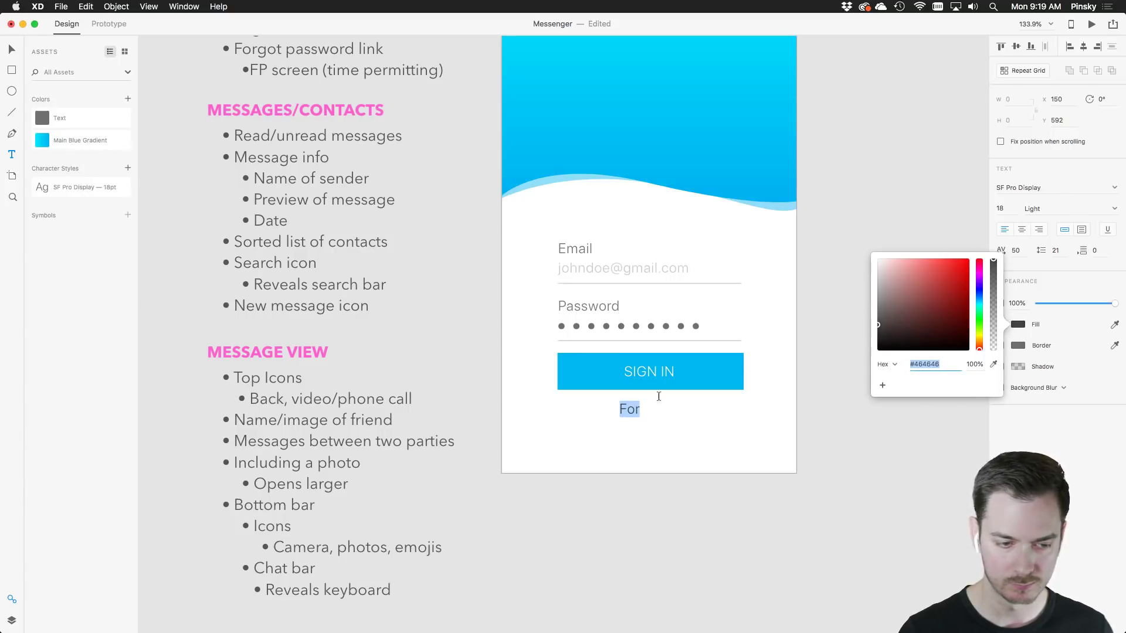
click(628, 415)
click(630, 419)
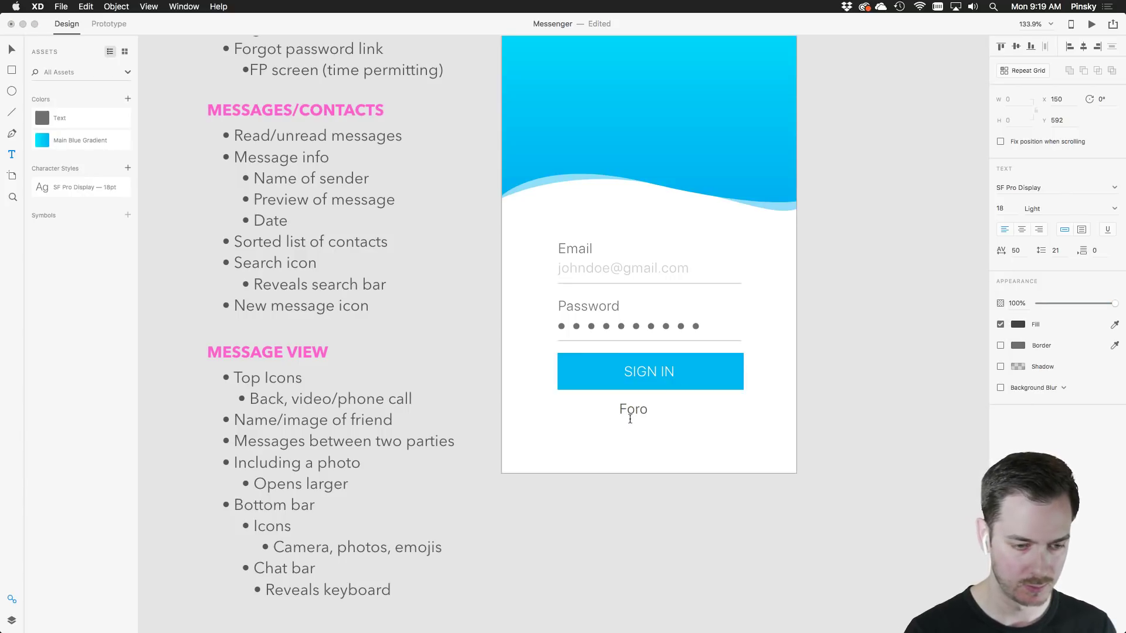
text(ot password?)
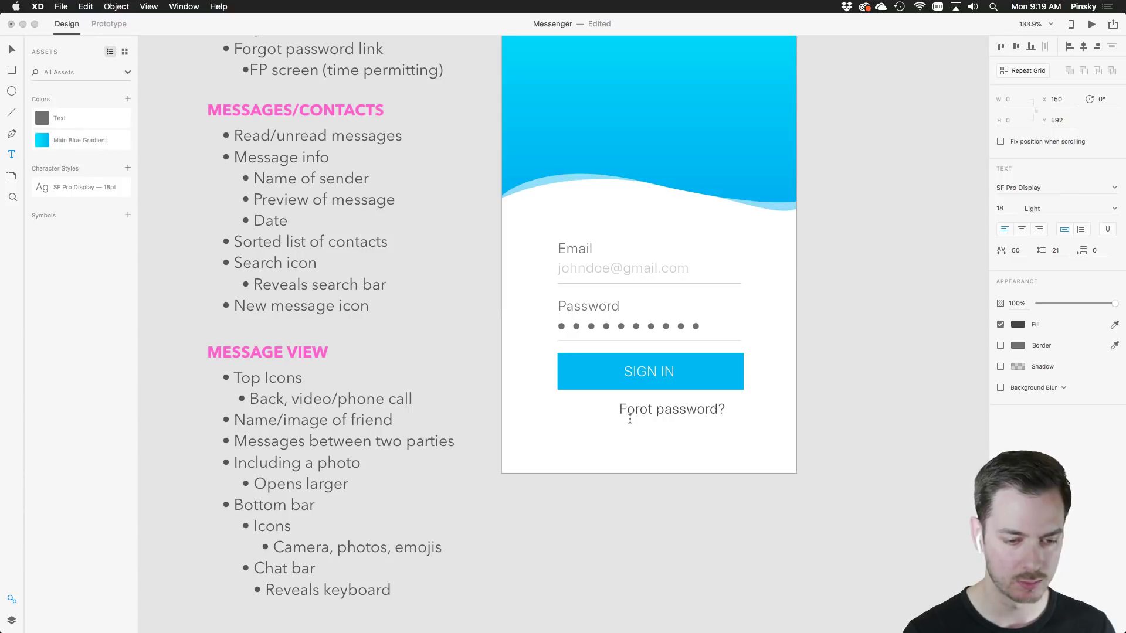
Make the link grey #A0A0A0 at 13 pt and centre it under SIGN IN
key(super+a)
click(1018, 325)
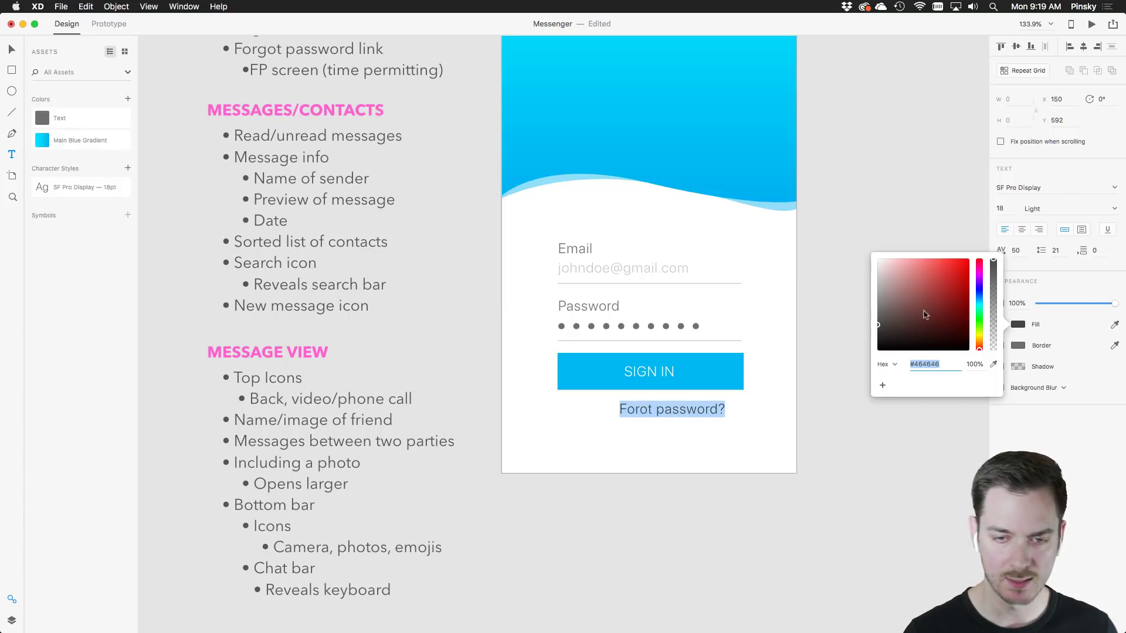
drag(905, 314, 873, 288)
key(Escape)
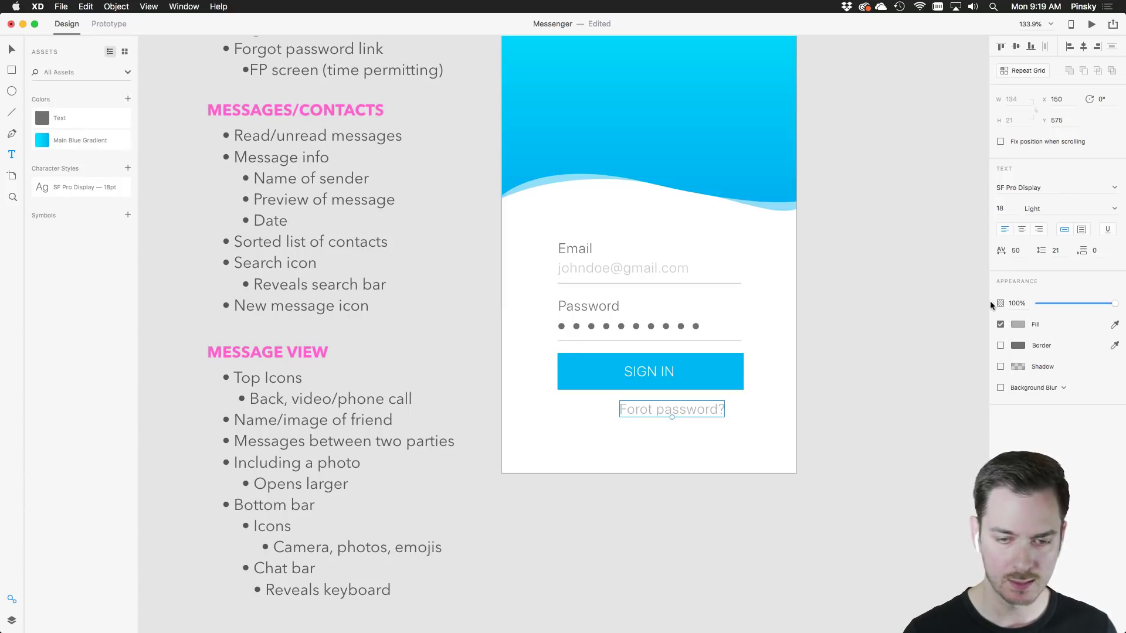
click(1005, 209)
key(Down)
key(Down)
key(Down)
key(Down)
key(Down)
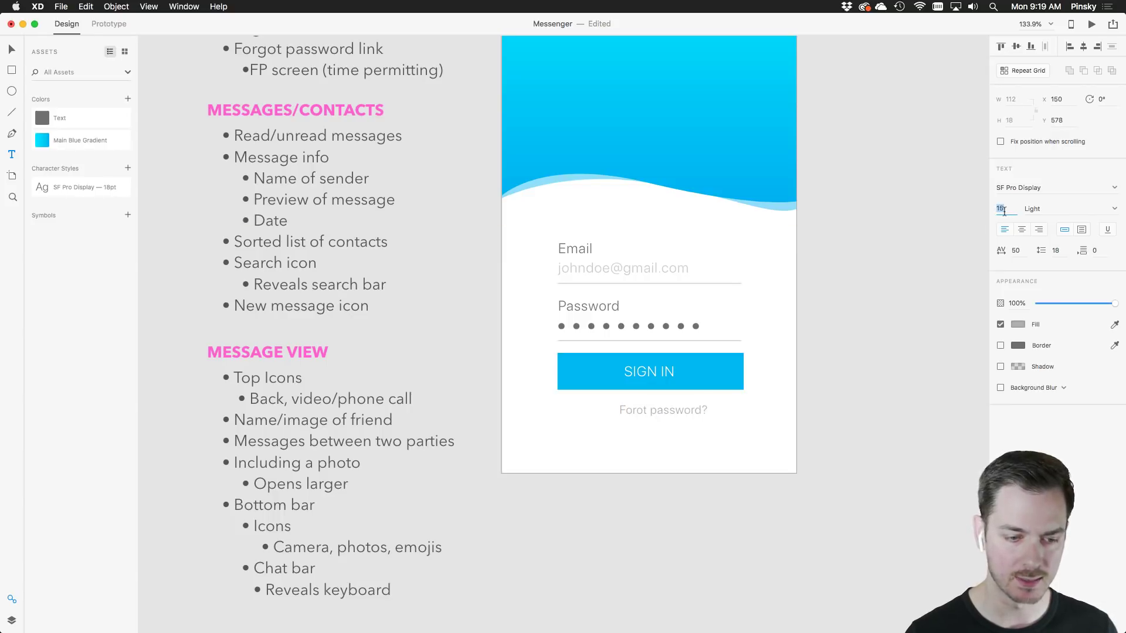
key(Escape)
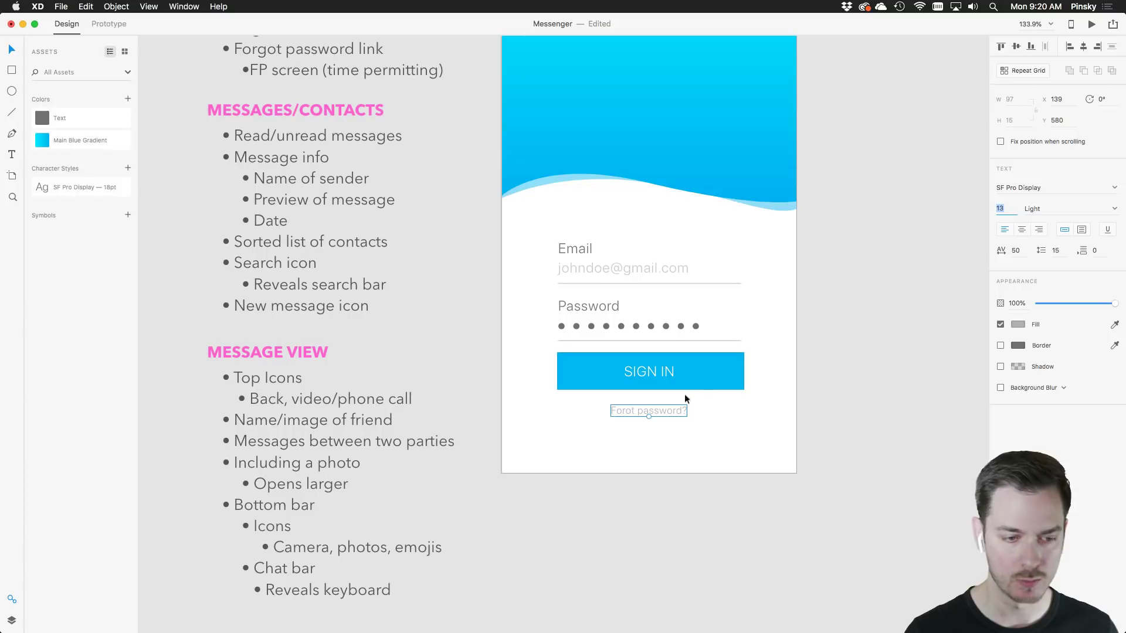
drag(667, 408, 665, 396)
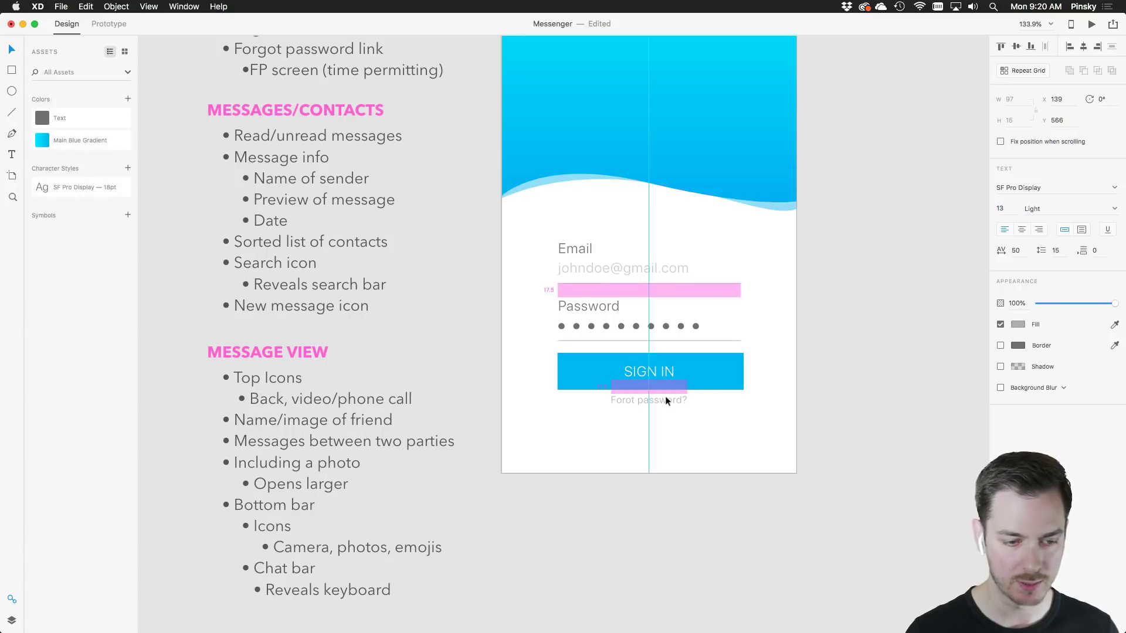
click(809, 413)
scroll(832, 411, down, 5)
scroll(867, 352, up, 2)
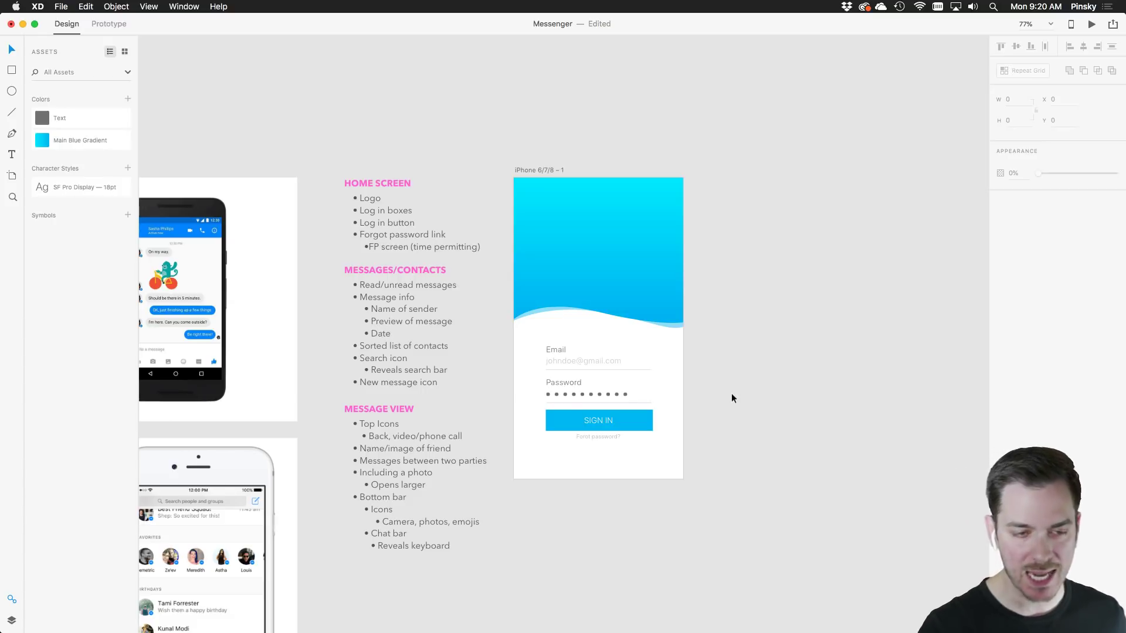
Fade the row of password dots to 37% opacity
drag(750, 387, 709, 346)
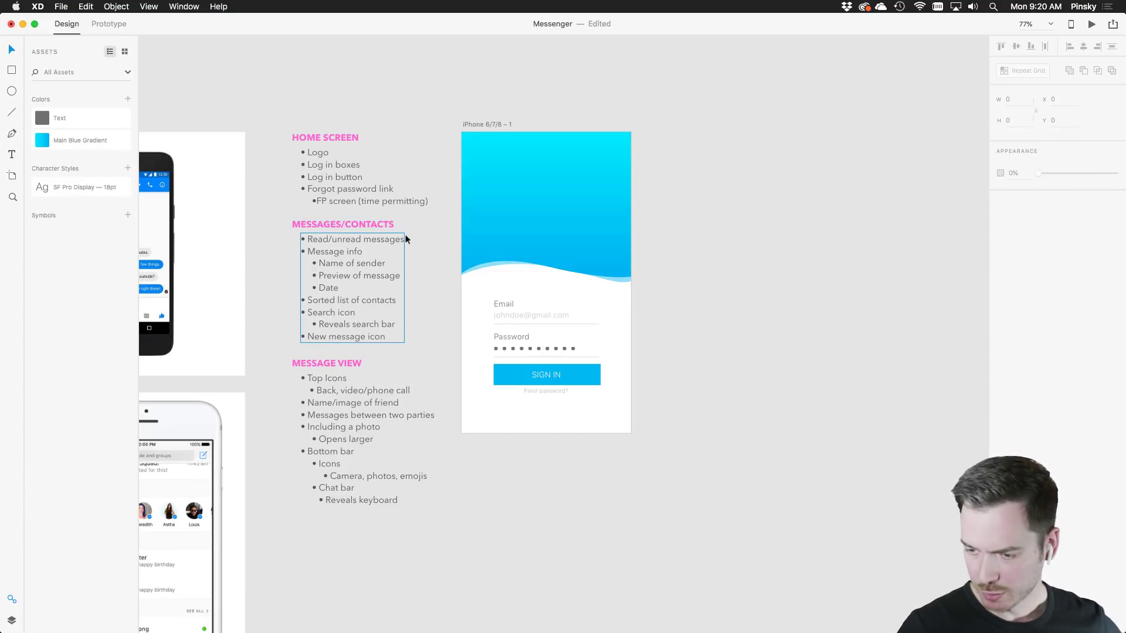
scroll(505, 346, up, 10)
double_click(505, 348)
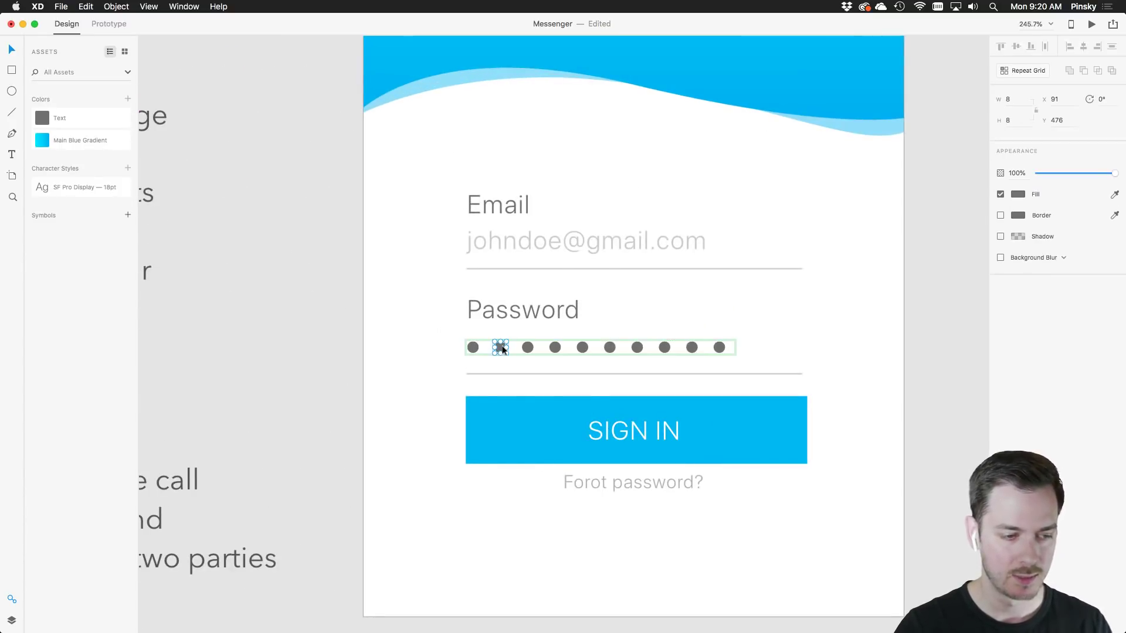
key(Escape)
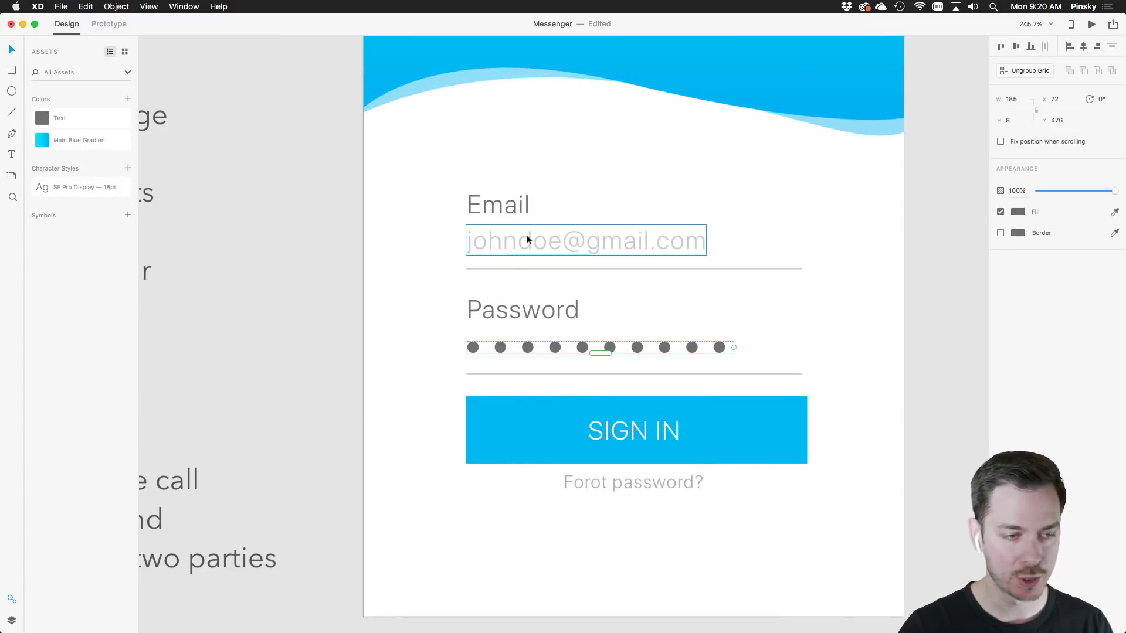
click(542, 250)
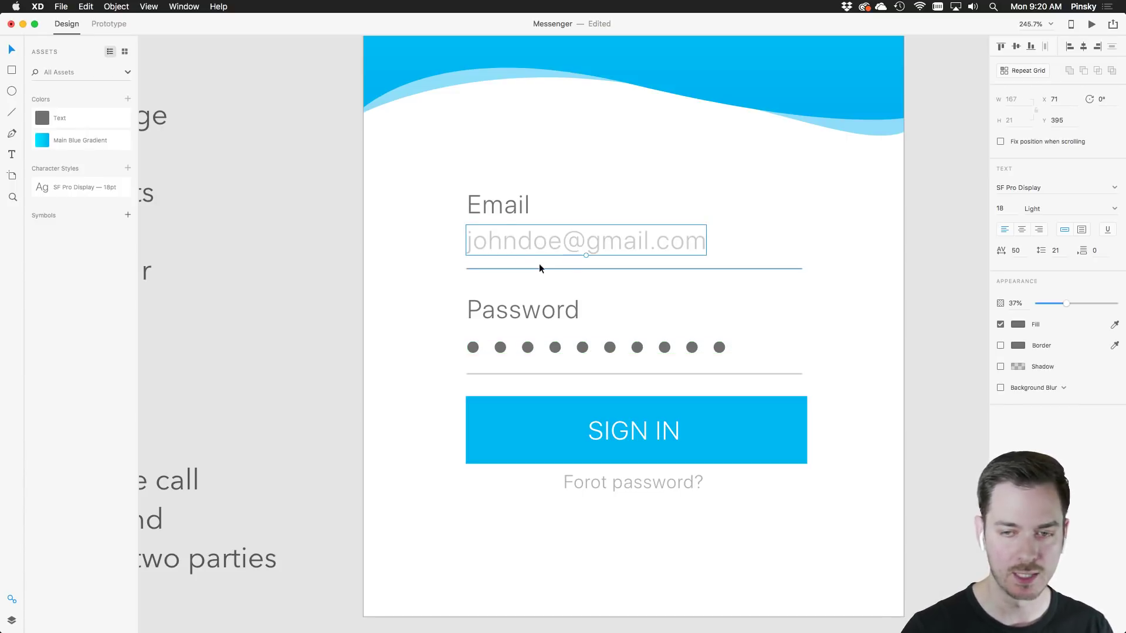
click(570, 347)
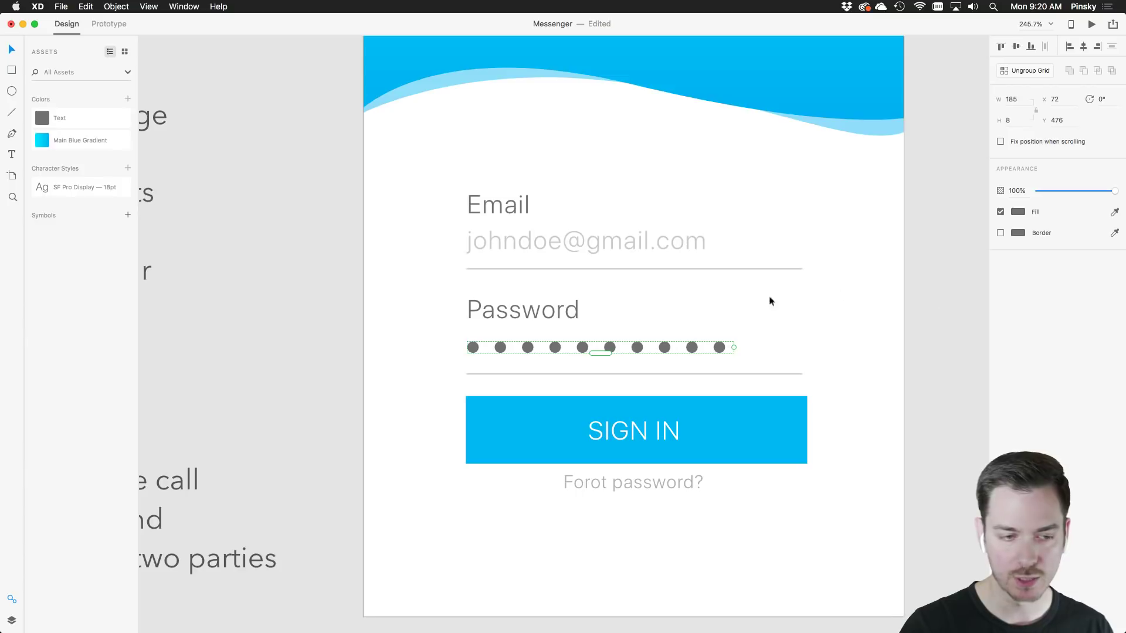
drag(1114, 190, 1067, 191)
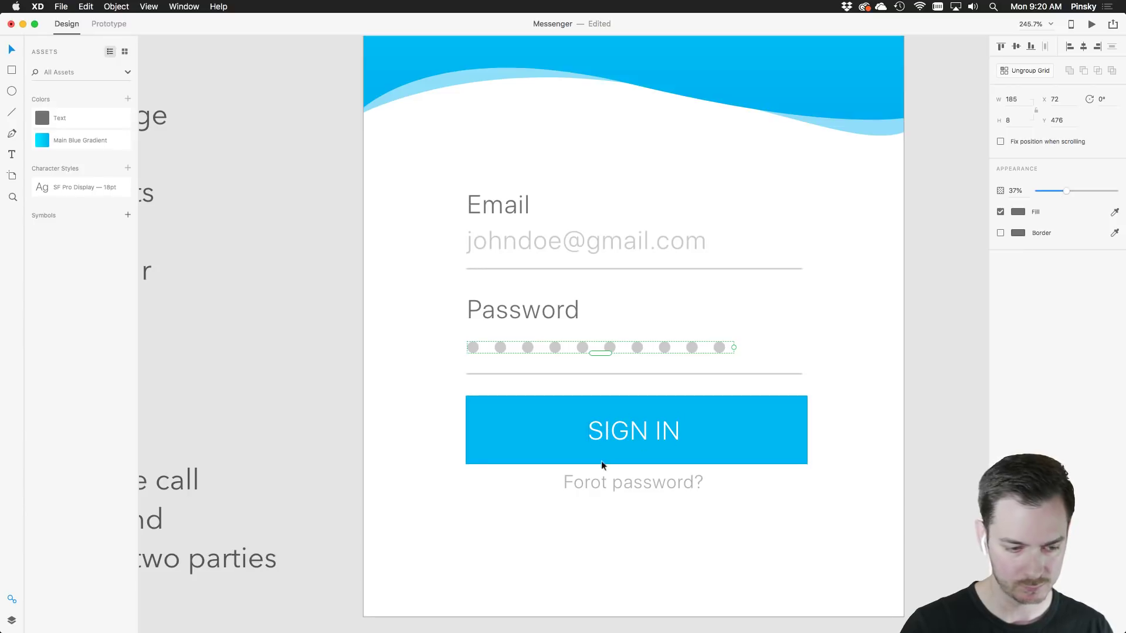
Insert the missing 'g' so the link reads 'Forgot password?', and re-centre it under SIGN IN
double_click(582, 483)
click(586, 482)
text(g)
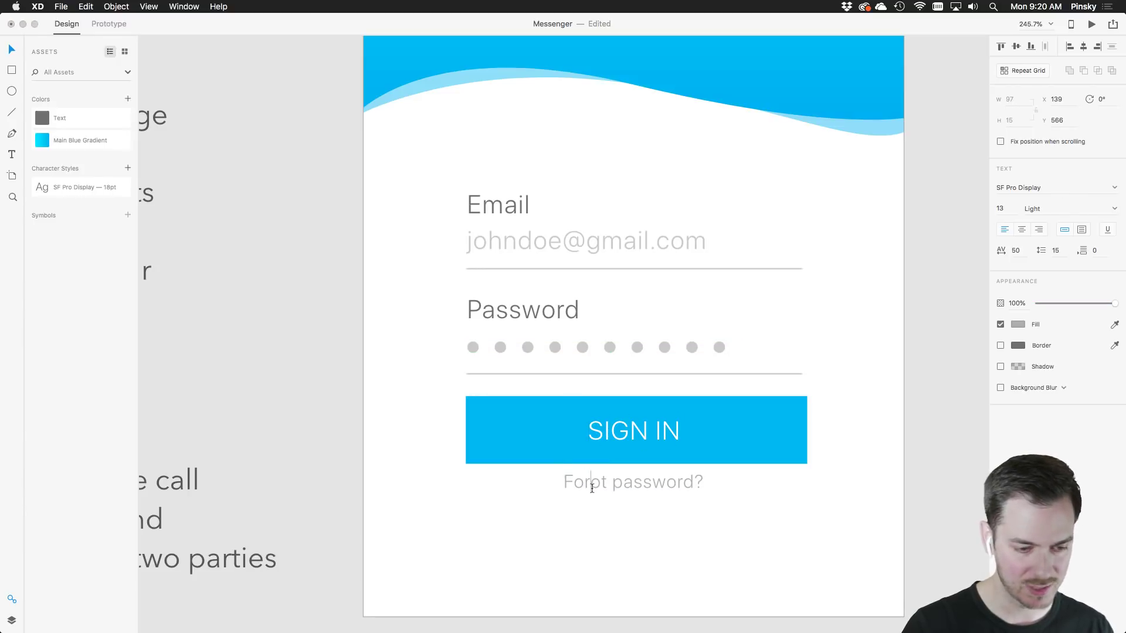
key(Escape)
drag(680, 480, 667, 477)
scroll(677, 478, down, 5)
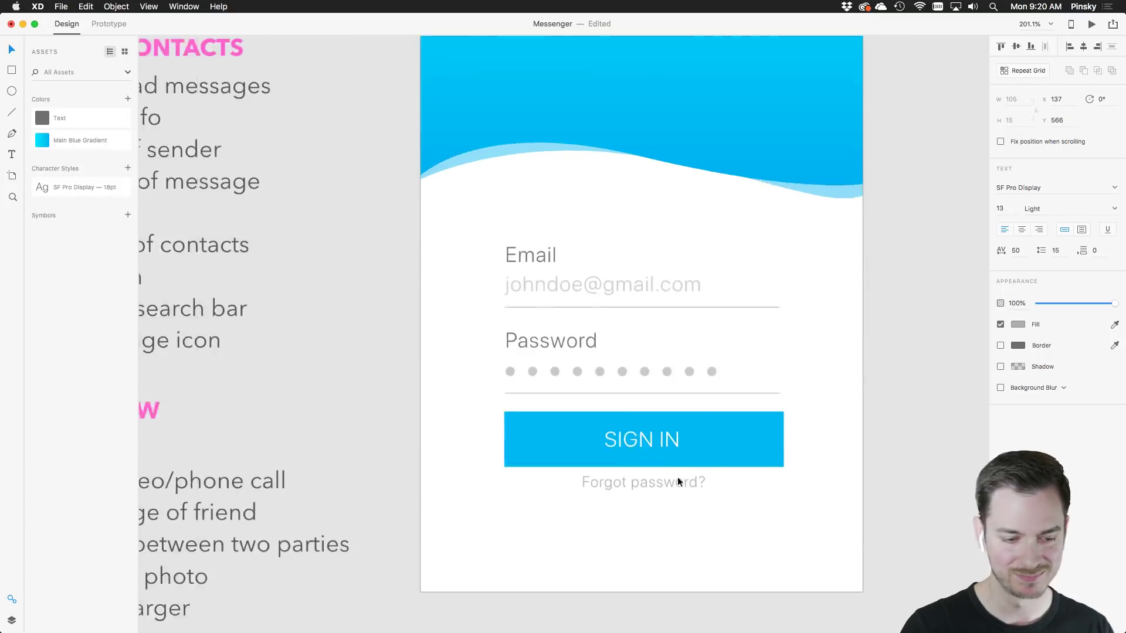
scroll(718, 460, right, 3)
scroll(756, 432, down, 4)
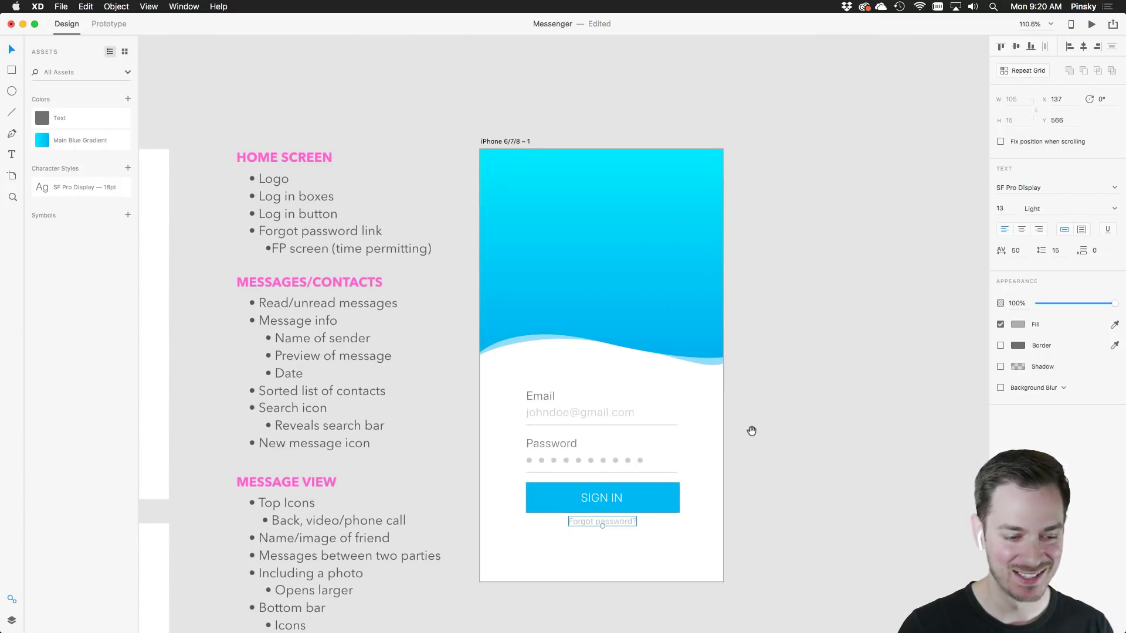
Pan to make room beside the login artboard and choose the Artboard tool to list device presets
drag(749, 432, 710, 361)
click(718, 352)
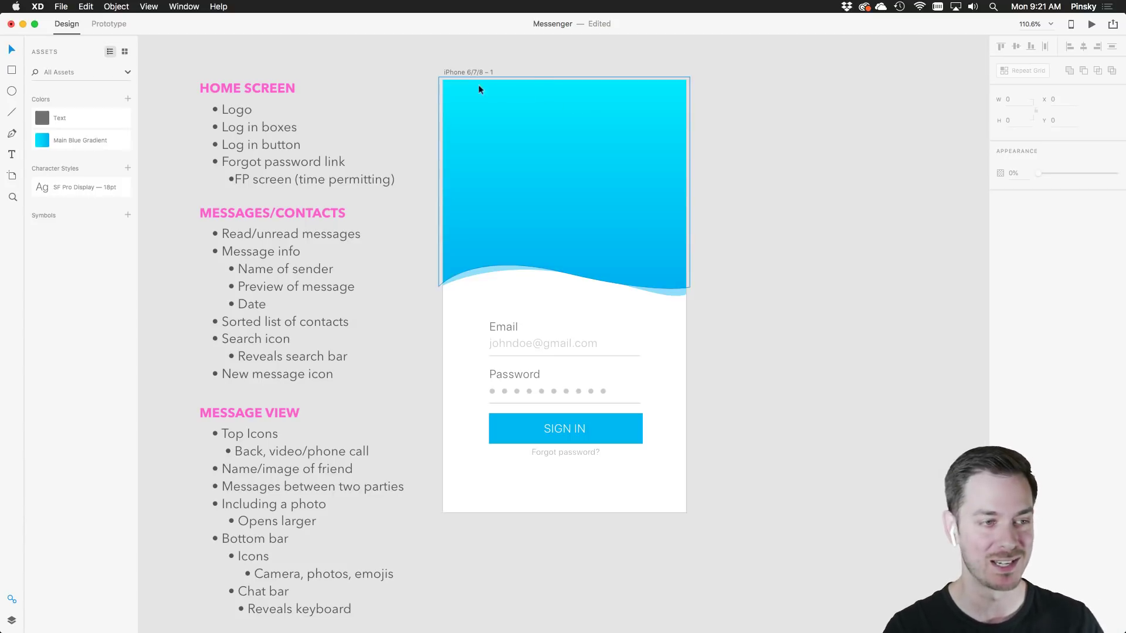
drag(786, 193, 684, 212)
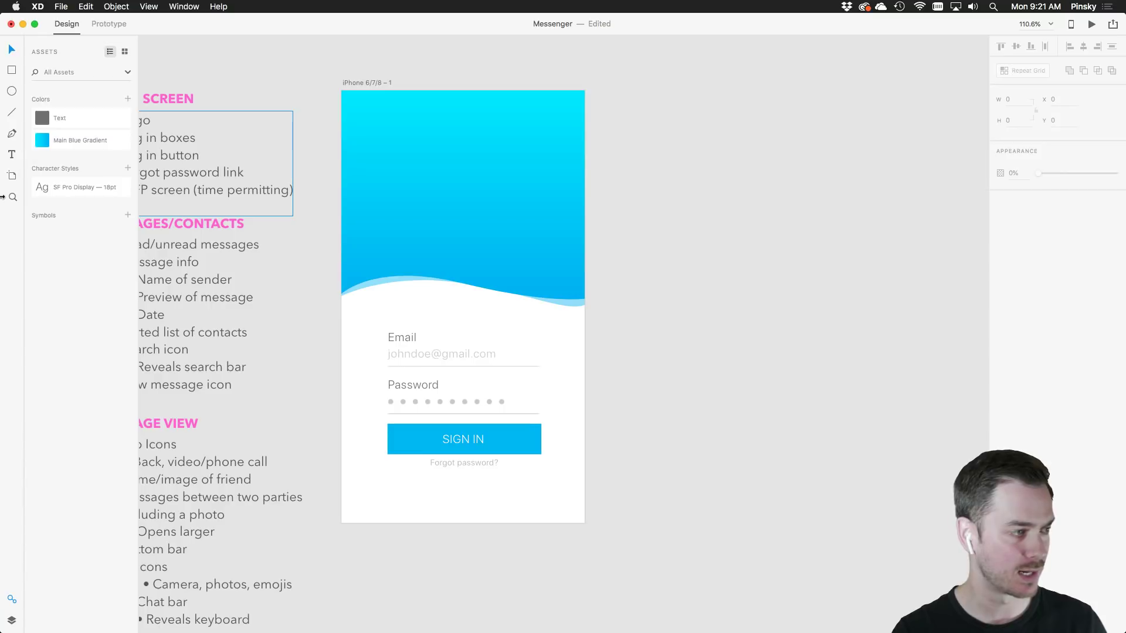
click(11, 176)
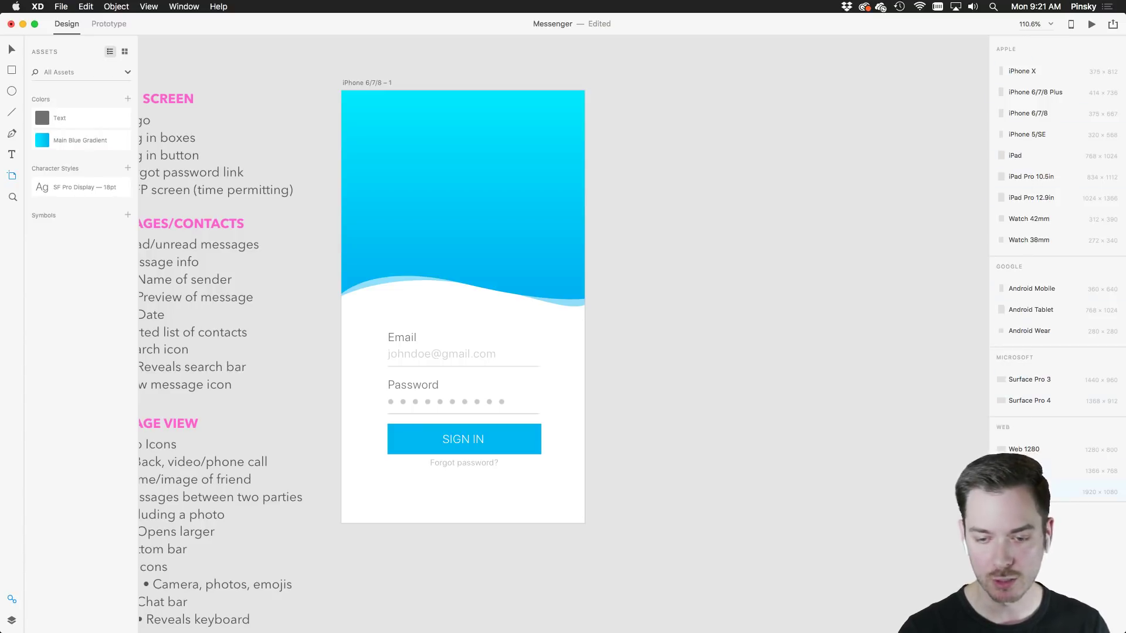
Add a 375×667 iPhone 6/7/8 artboard and move it next to the login screen
click(1027, 116)
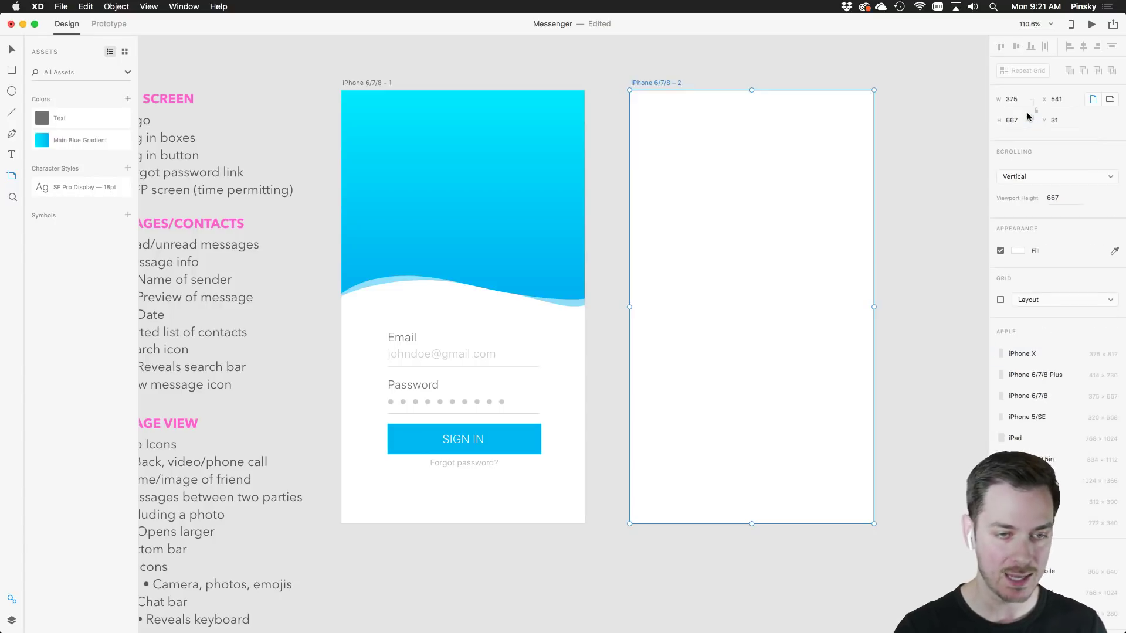
drag(657, 82, 648, 82)
scroll(658, 222, left, 5)
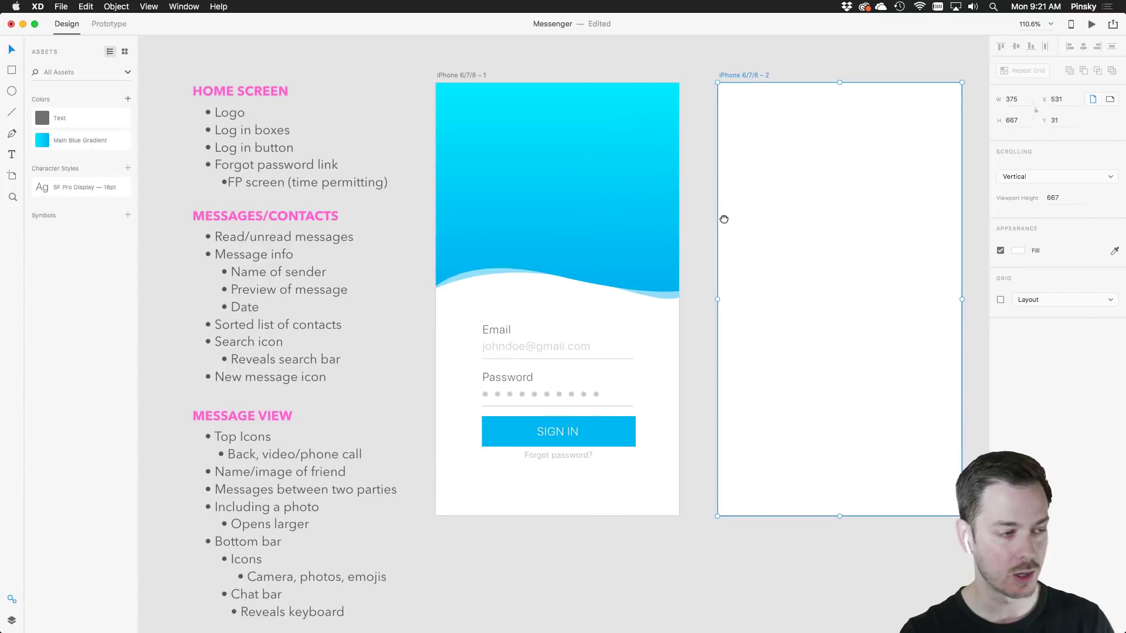
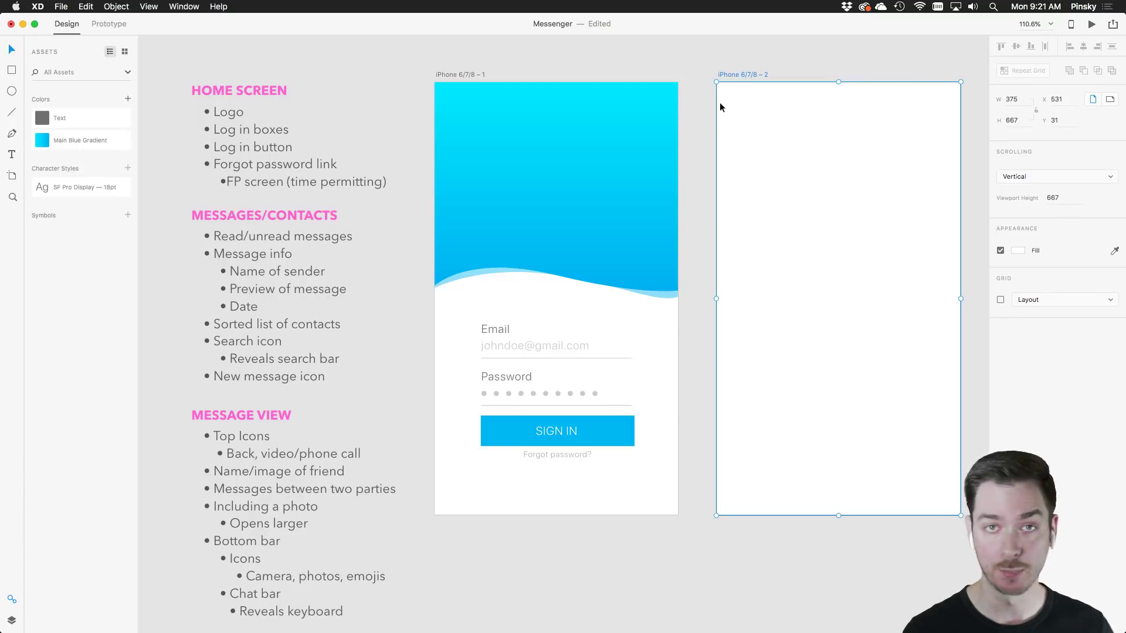
Choose Get UI Kits > Apple iOS from XD's File menu to fetch the free iOS kit
click(61, 6)
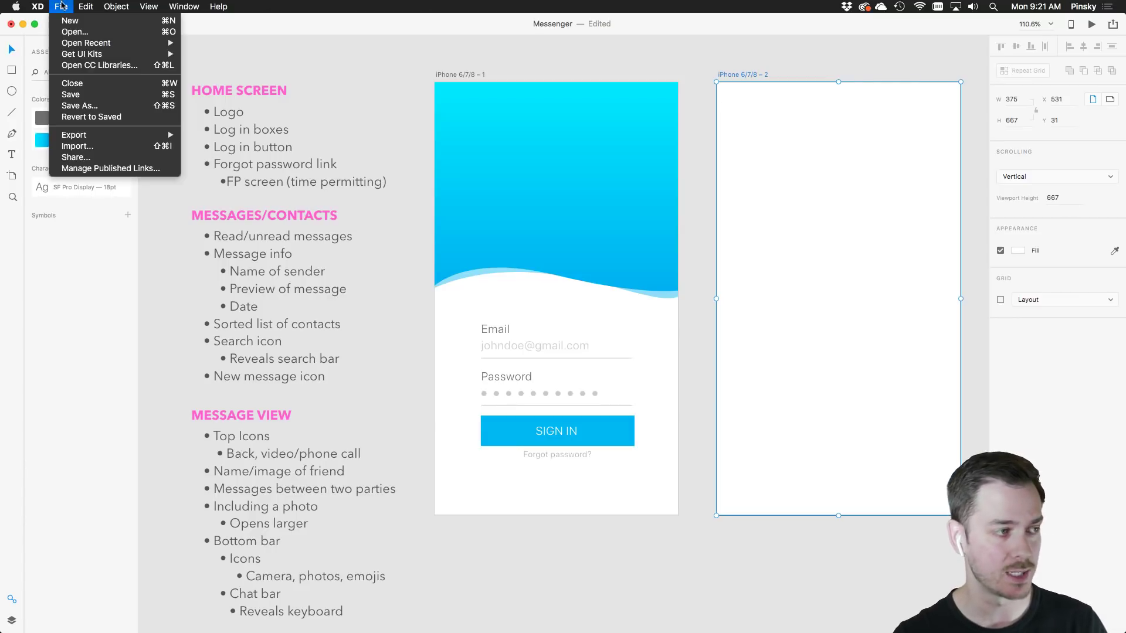
mouse_move(71, 46)
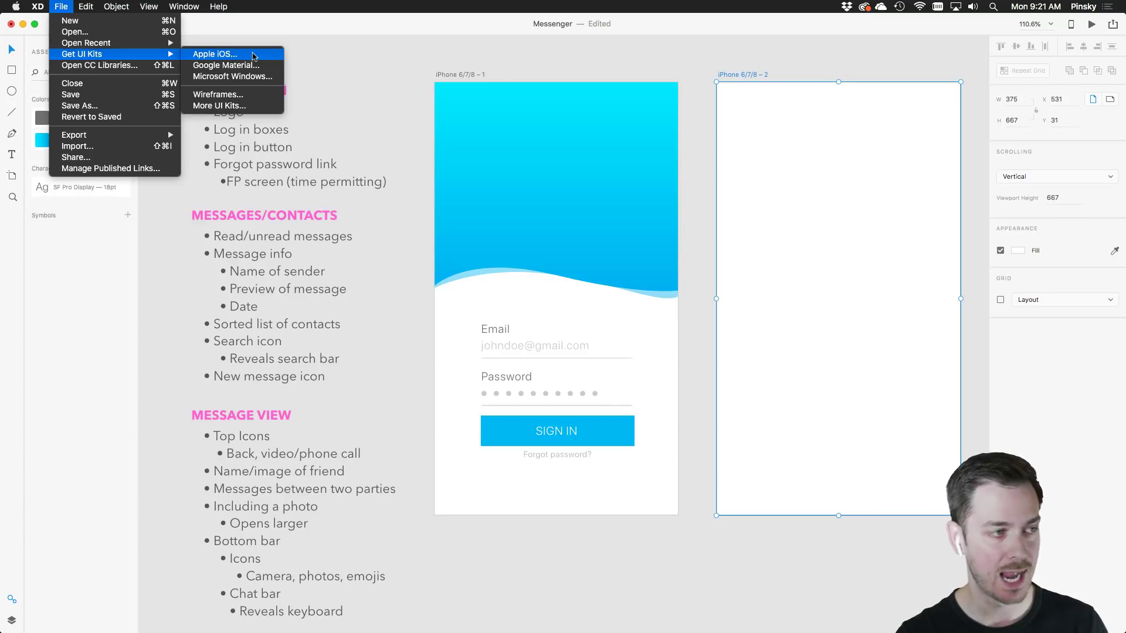
click(337, 73)
key(super+Tab)
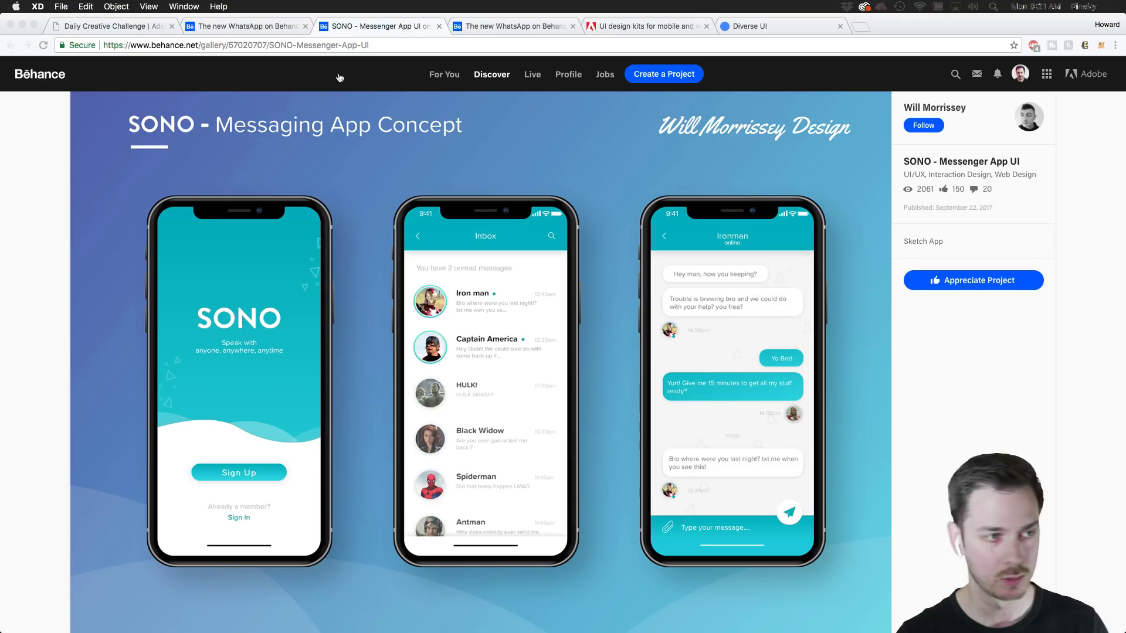
Browse the UI design kits section of Adobe's XD resources page in Chrome
click(659, 31)
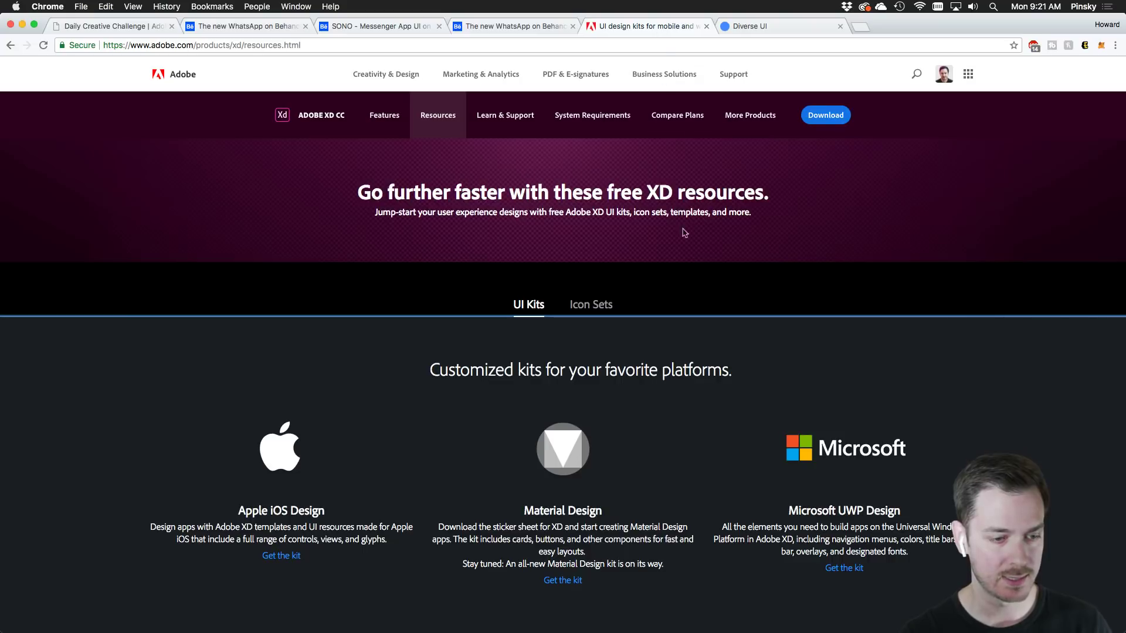
scroll(704, 268, down, 5)
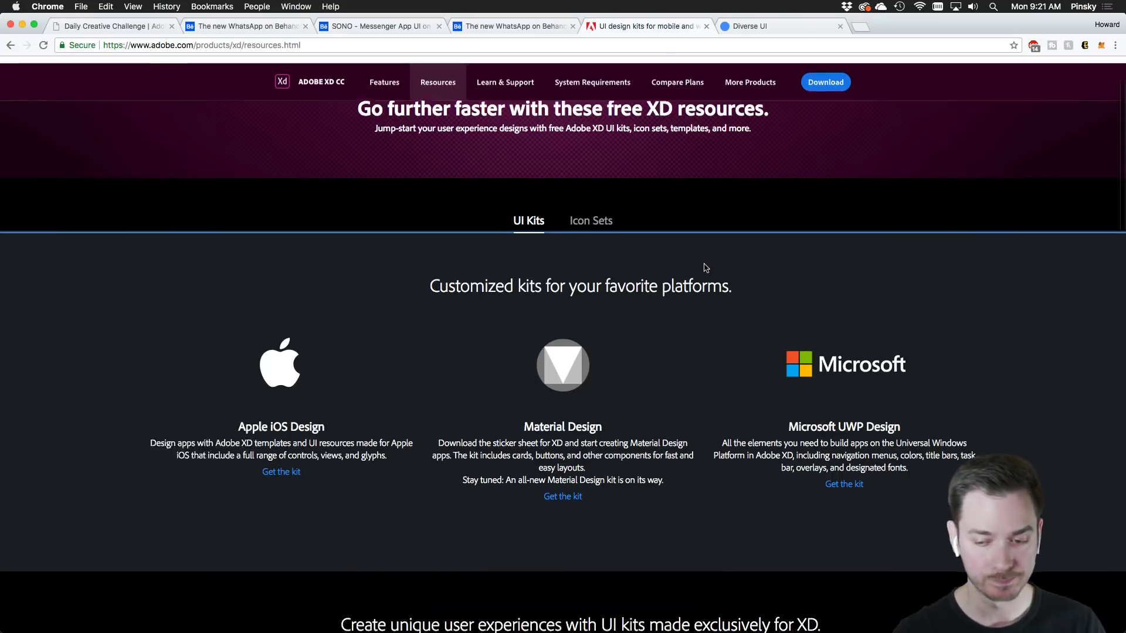
scroll(276, 222, down, 4)
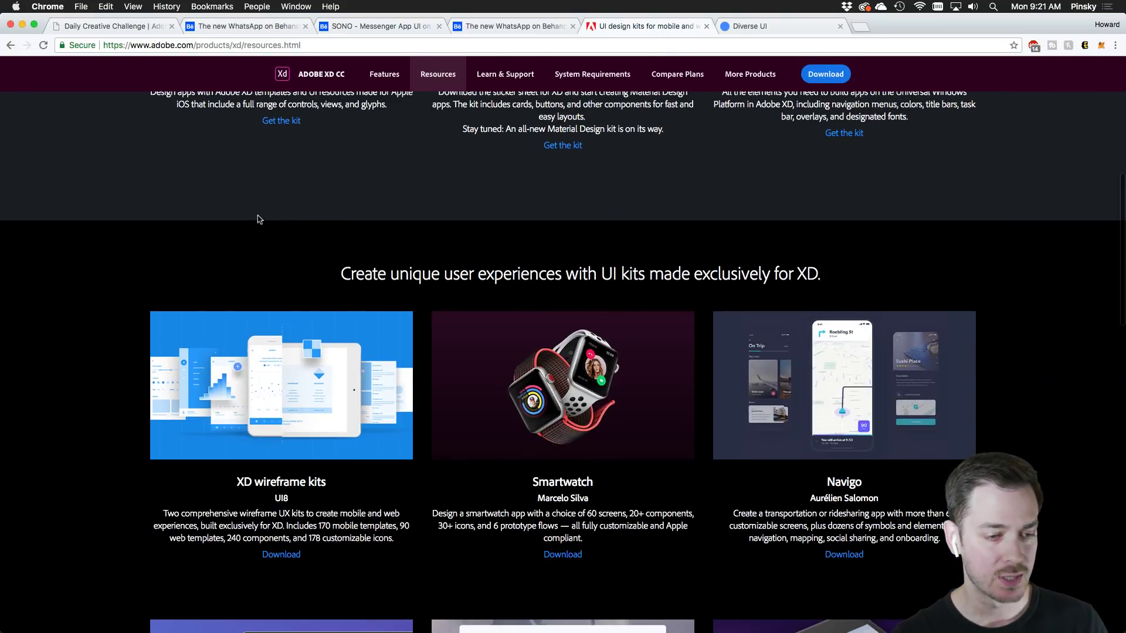
scroll(275, 223, up, 3)
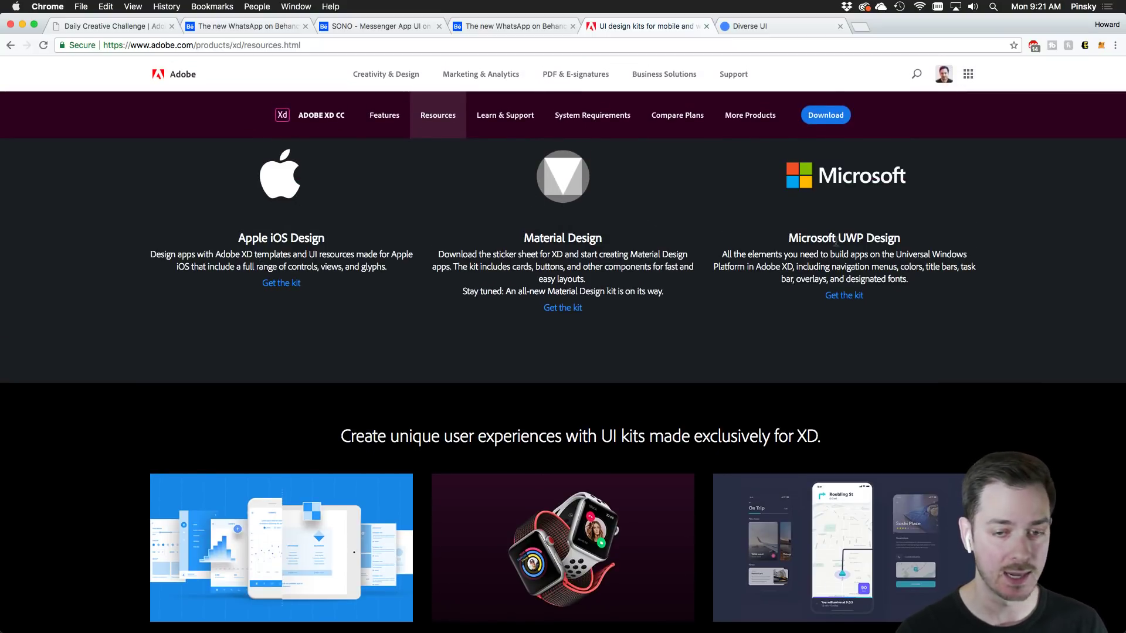
scroll(399, 362, down, 1)
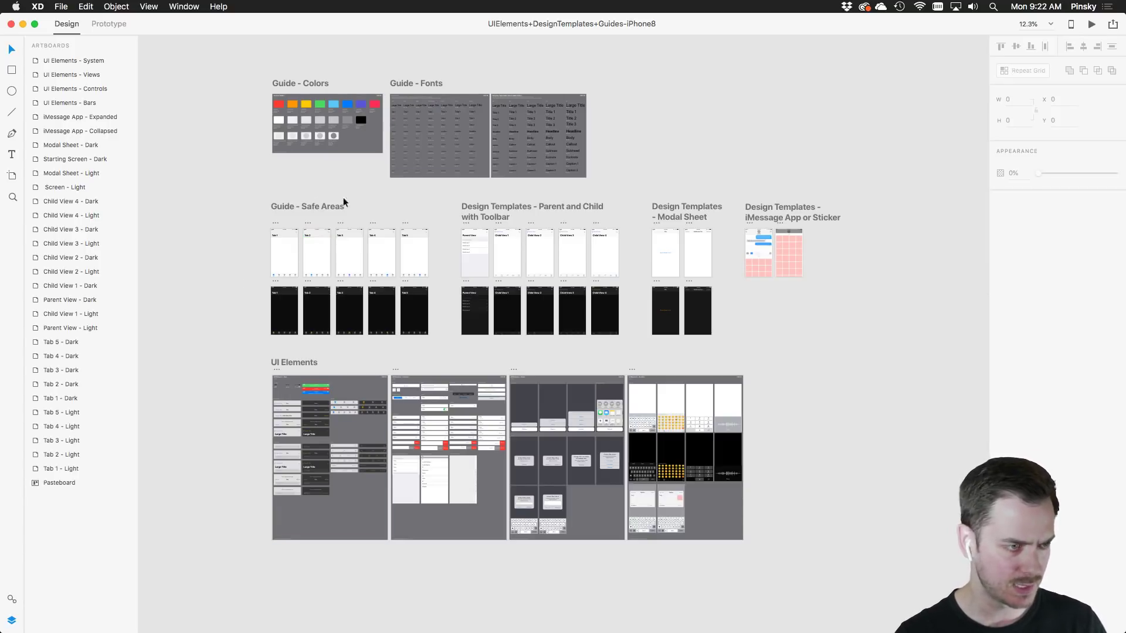
Copy the first Status Bar from the kit's UI Elements - Bars artboard and return to Messenger
scroll(297, 412, up, 5)
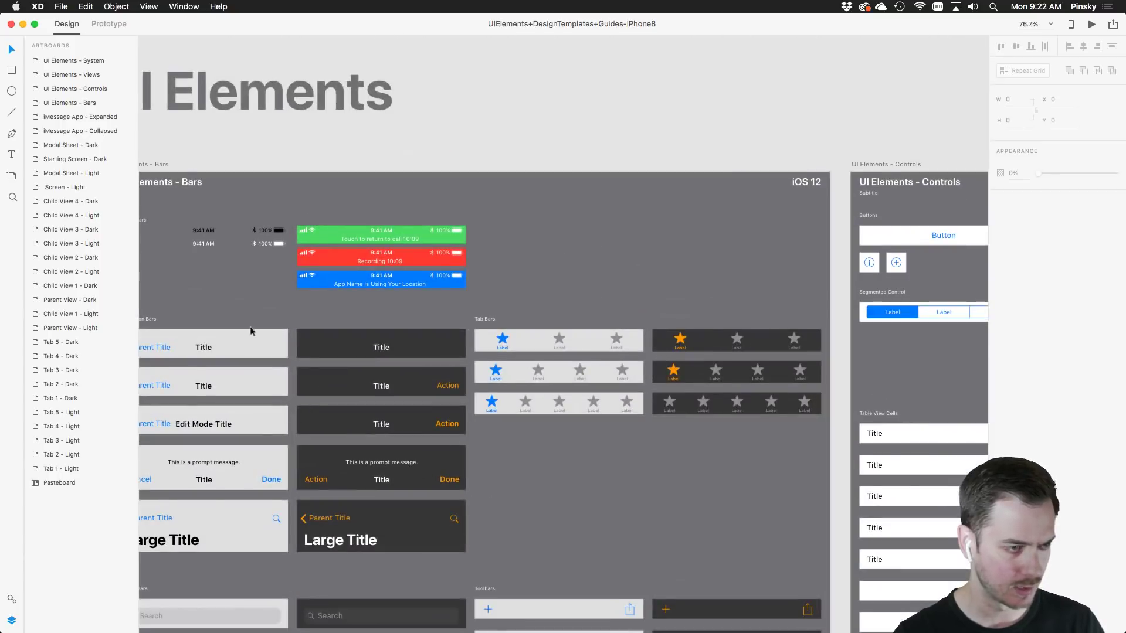
scroll(251, 331, up, 5)
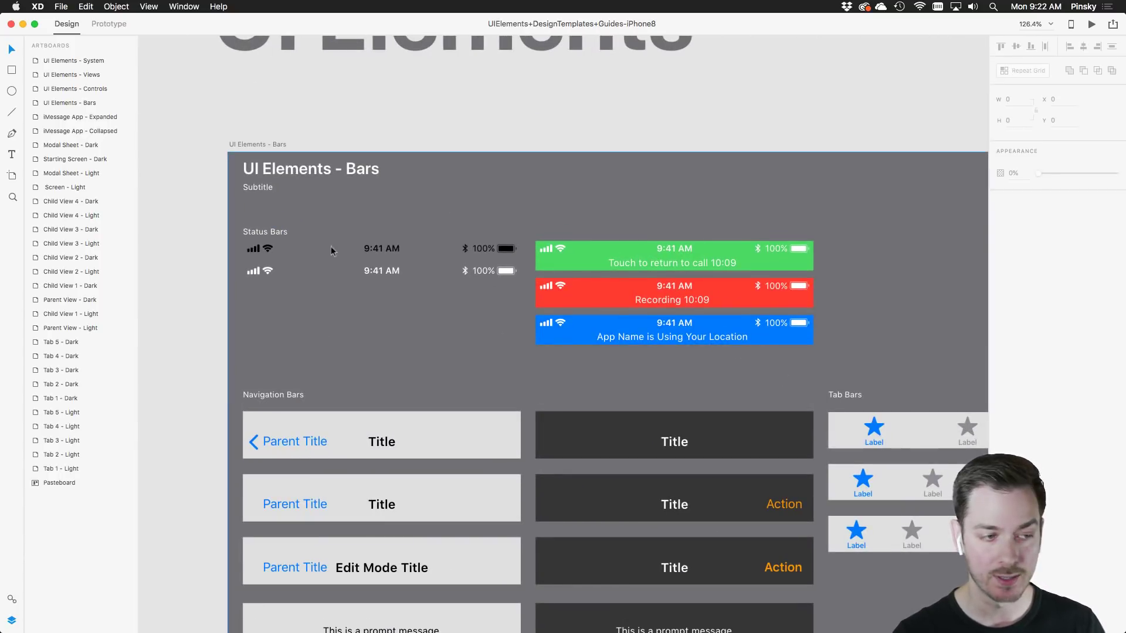
click(268, 249)
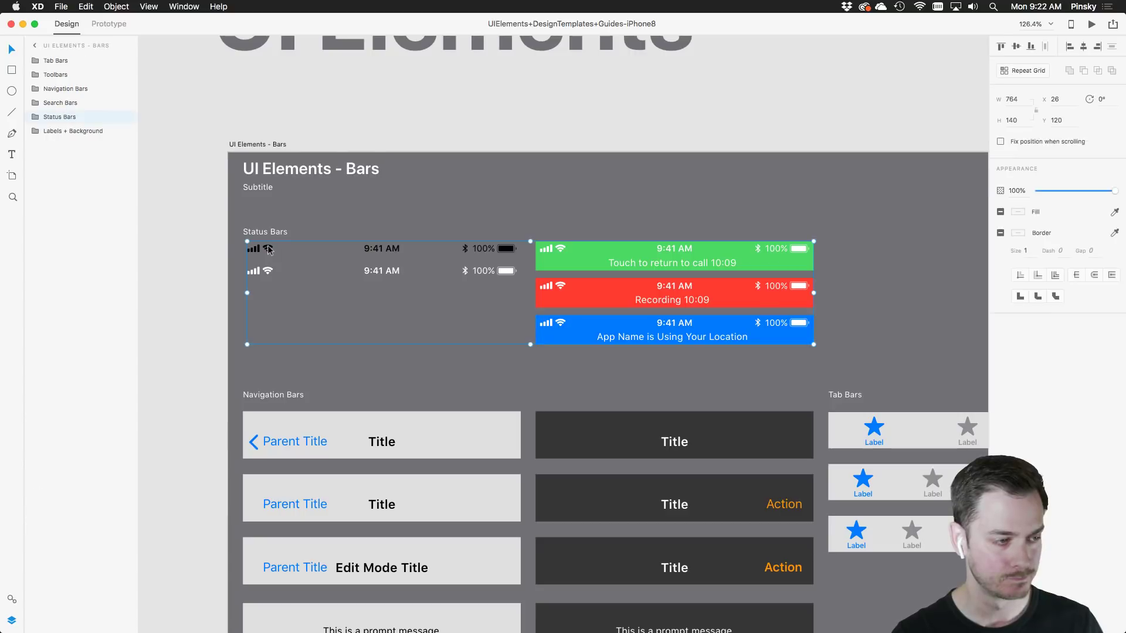
double_click(269, 249)
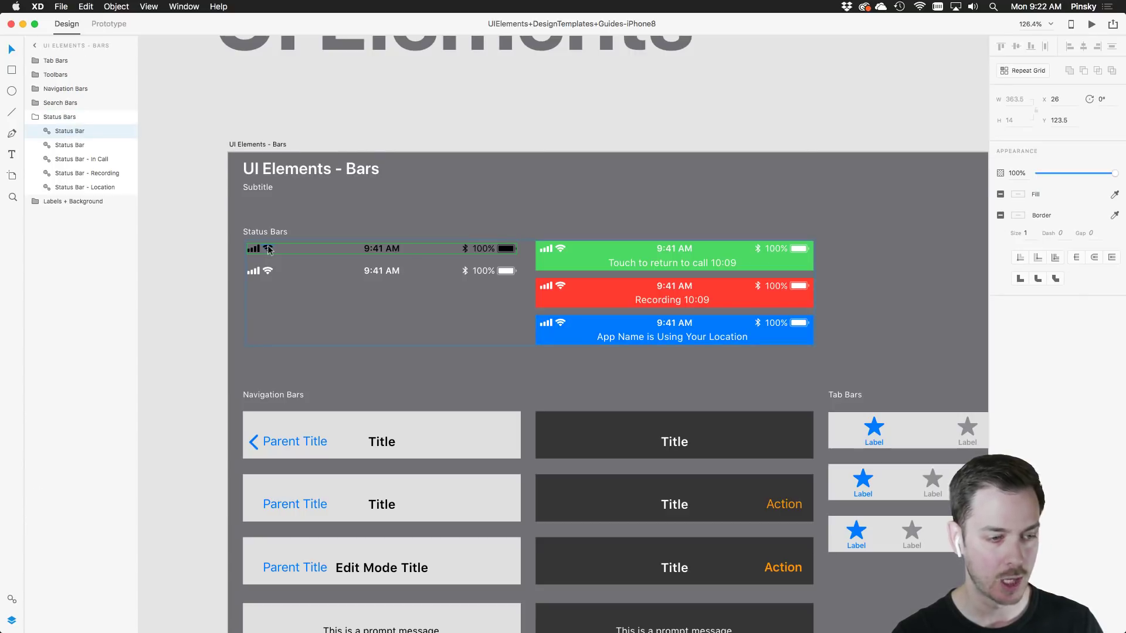
key(super+grave)
scroll(804, 139, right, 5)
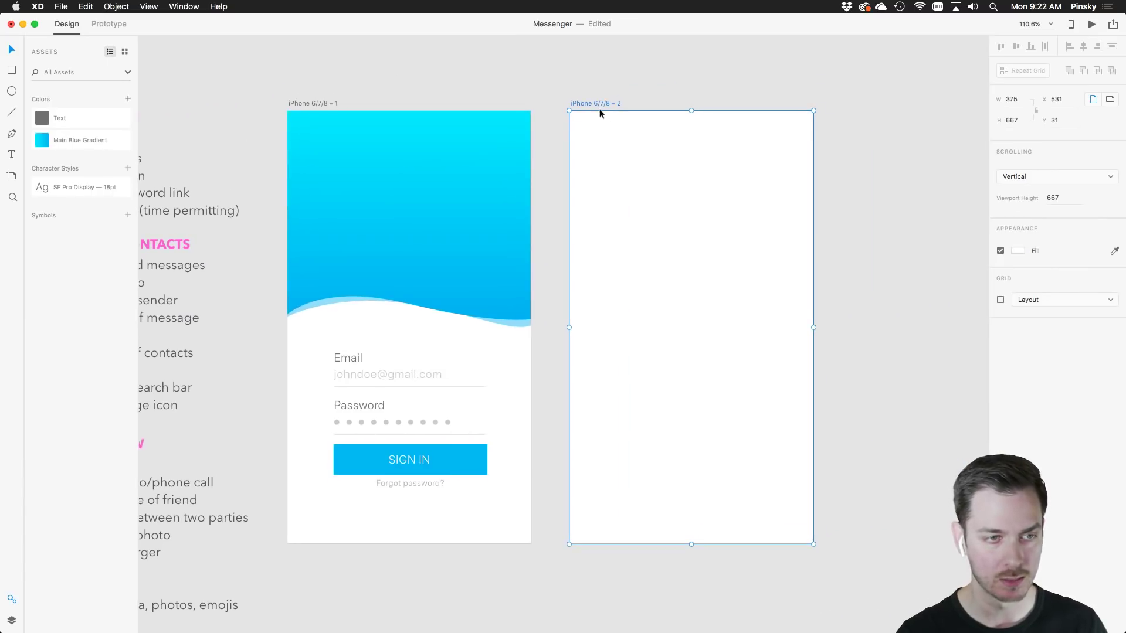
Paste the iOS status bar along the top of the second iPhone artboard and hide its layer
key(super+v)
drag(698, 195, 685, 125)
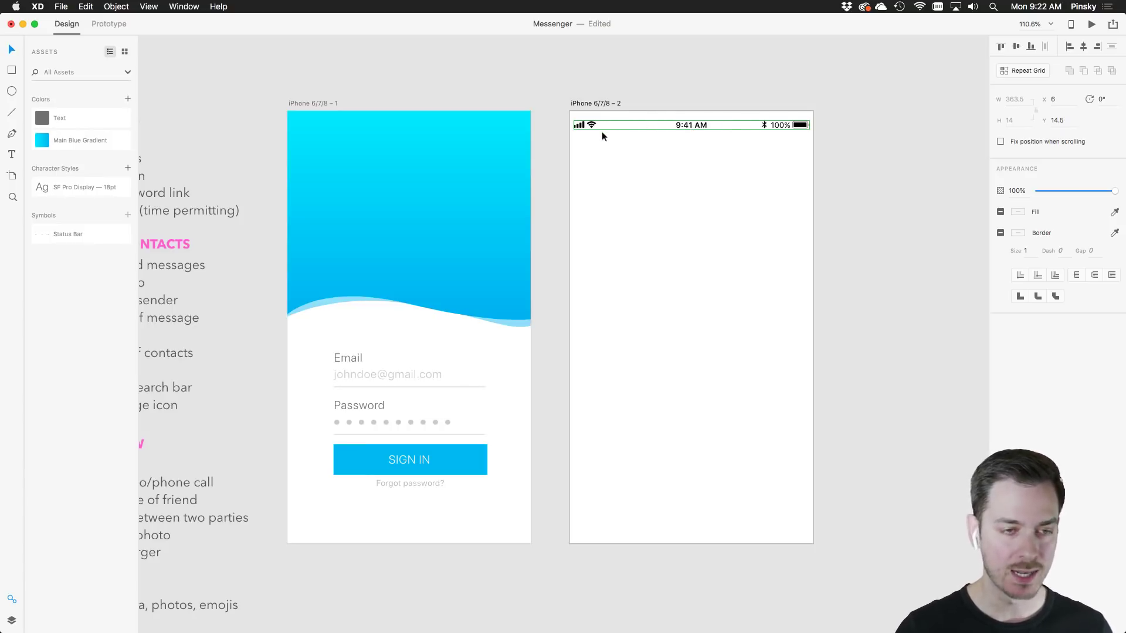
scroll(663, 150, up, 3)
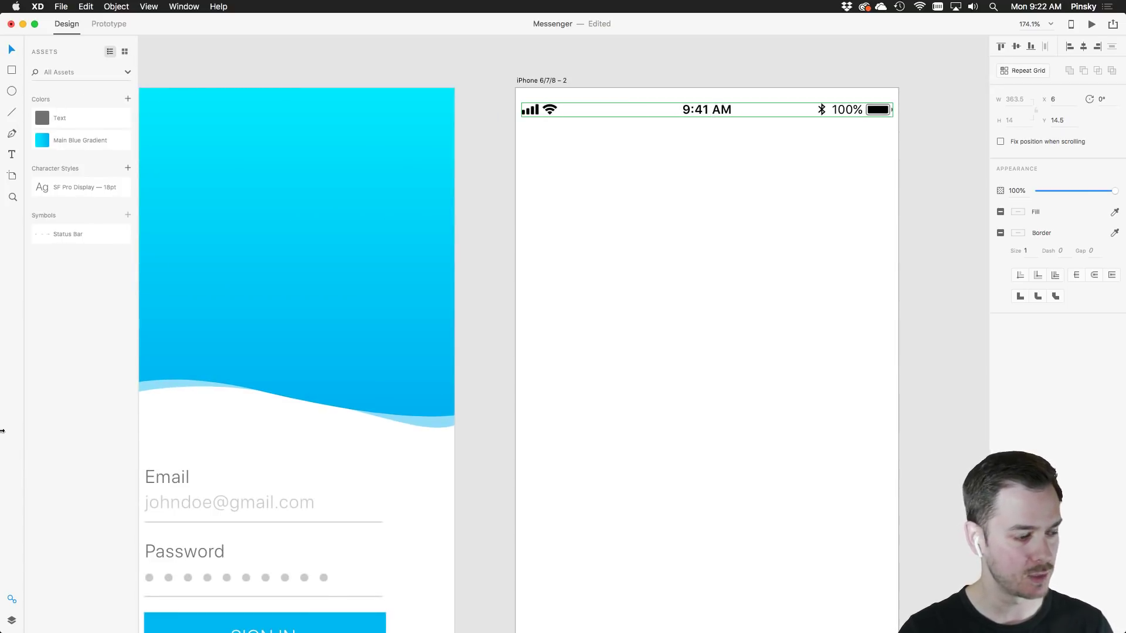
click(11, 621)
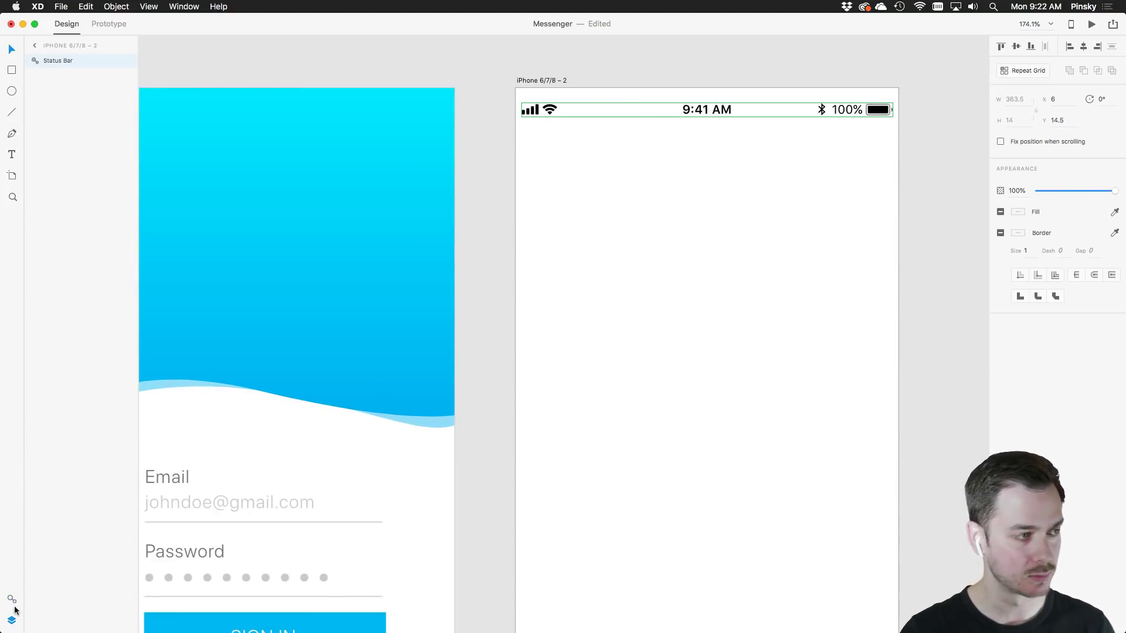
click(126, 61)
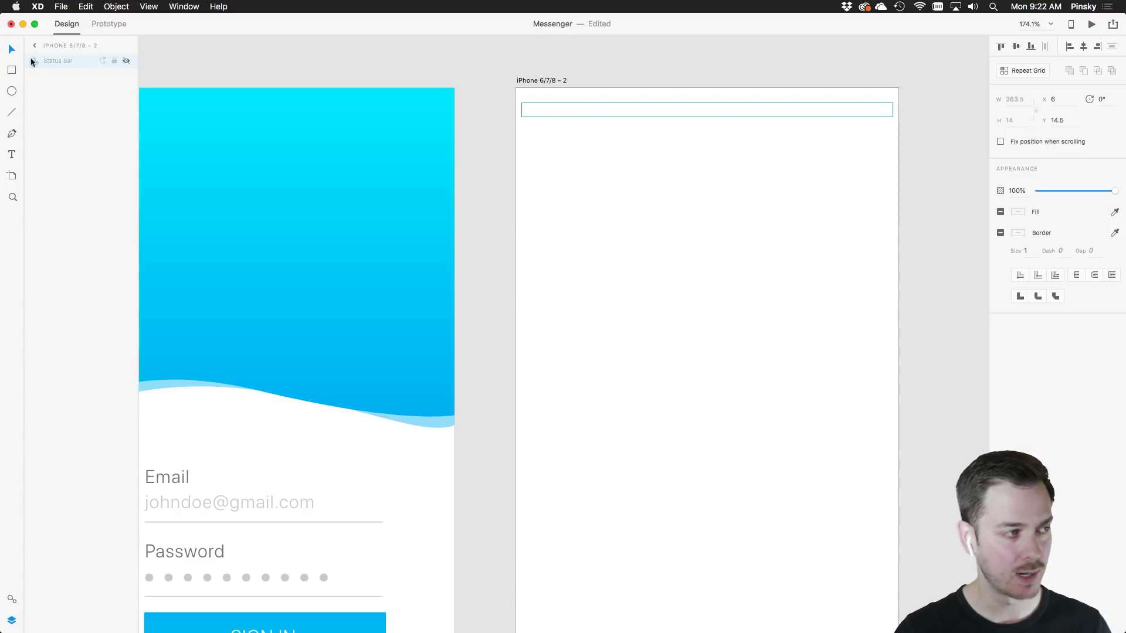
click(12, 112)
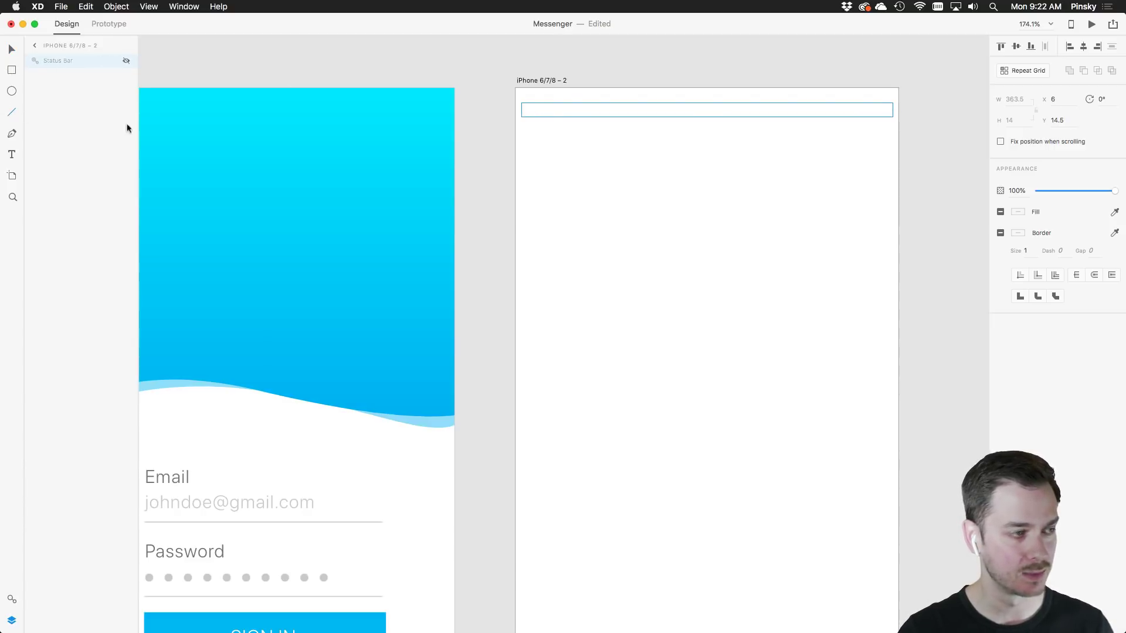
Draw a short horizontal line near the second artboard's top-left corner
drag(534, 133, 556, 133)
scroll(608, 151, up, 3)
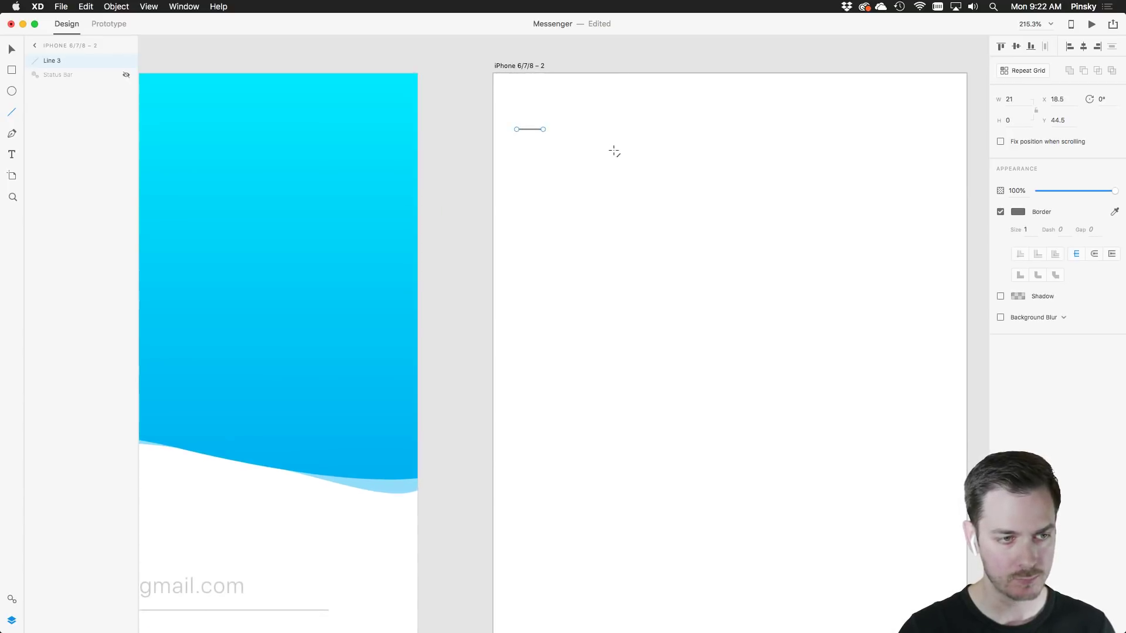
key(v)
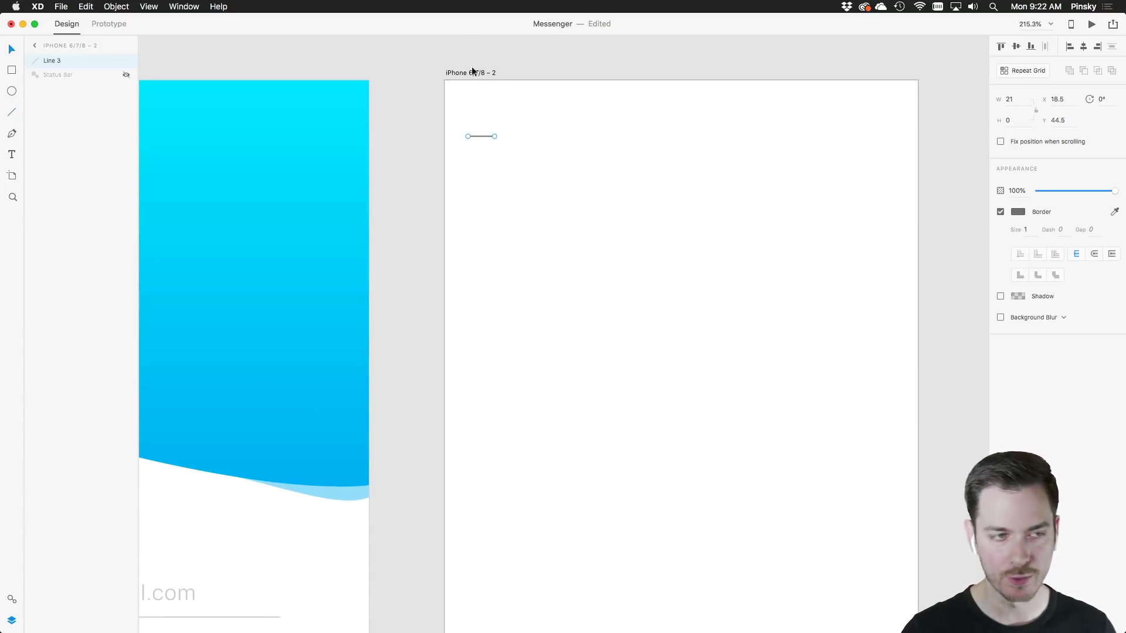
Turn on the second artboard's layout grid and set its margins to 20
click(474, 71)
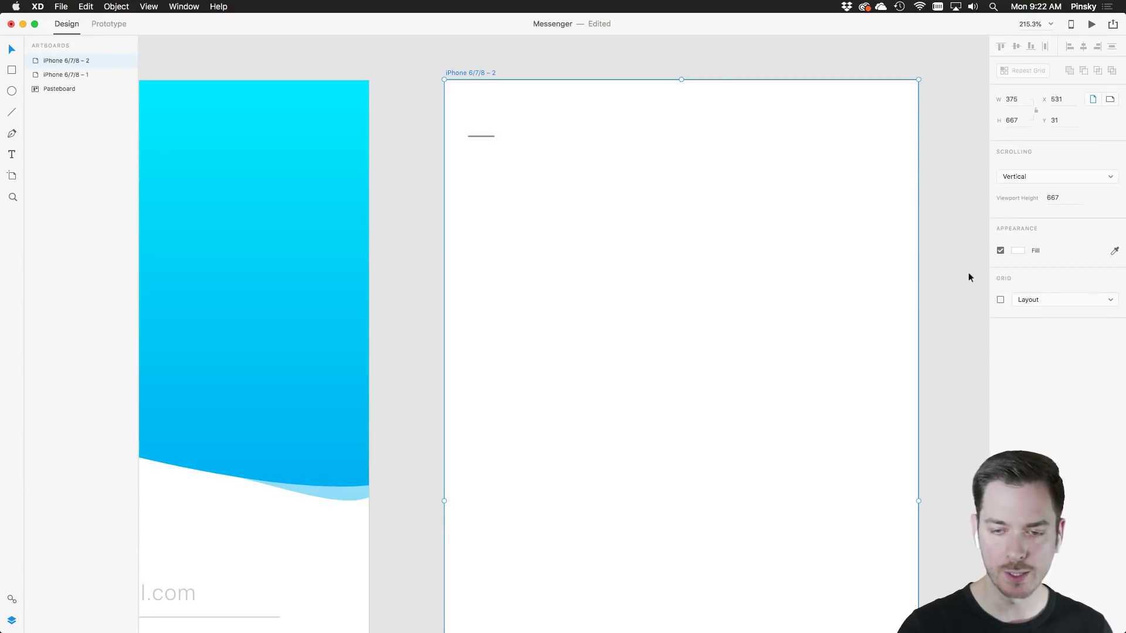
click(1000, 300)
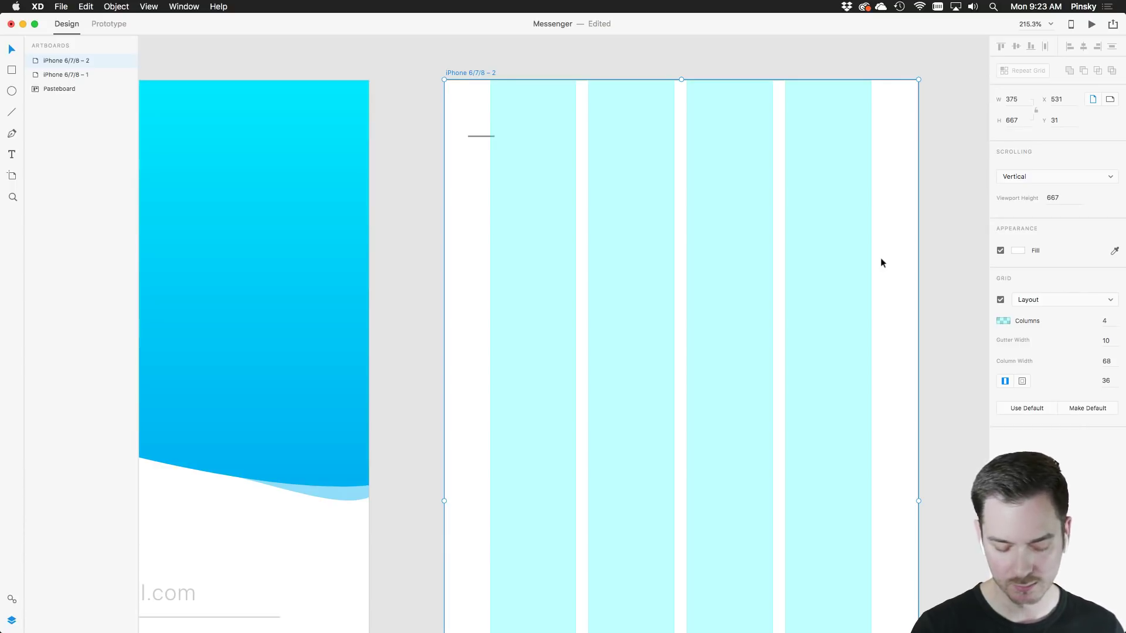
key(super+shift+apostrophe)
key(super+shift+apostrophe)
key(super+shift+apostrophe)
key(super+shift+apostrophe)
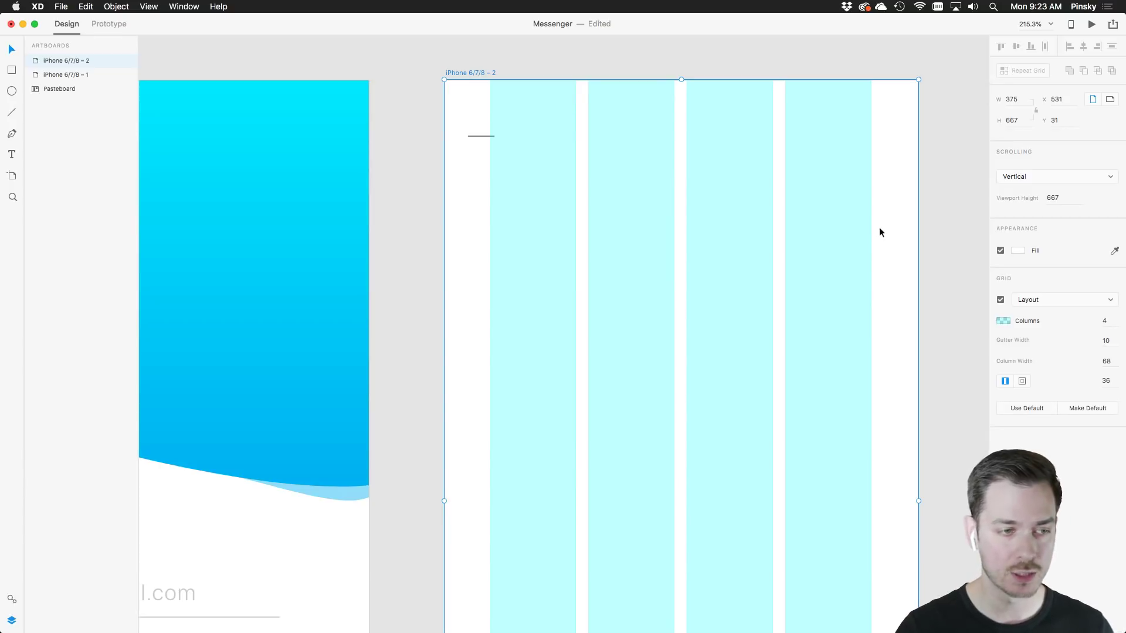
scroll(624, 176, down, 4)
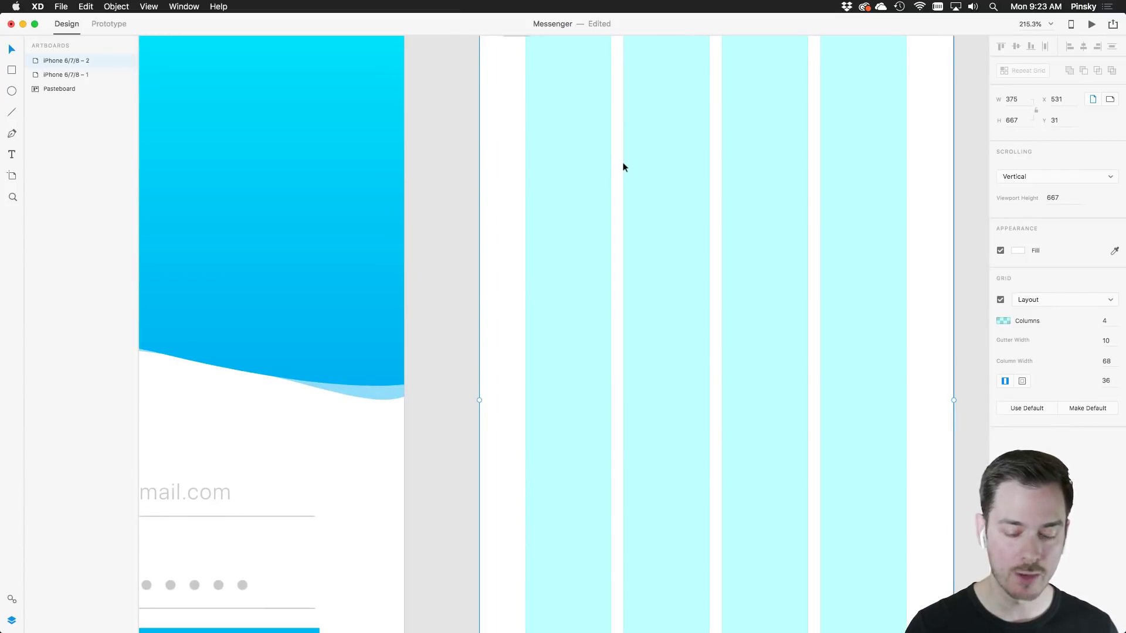
click(1105, 380)
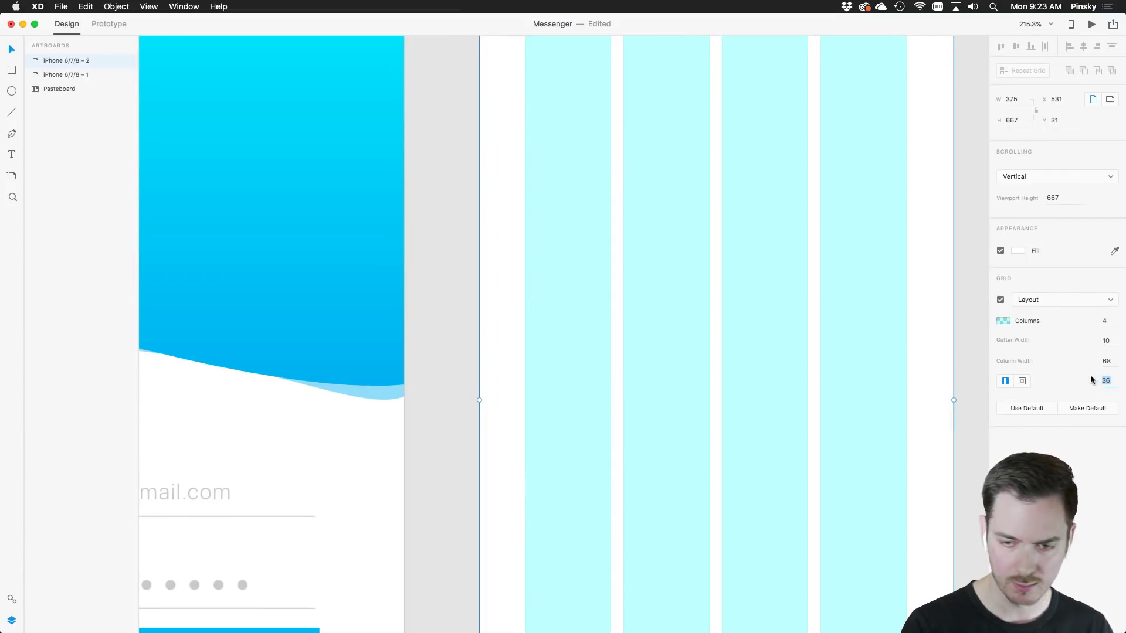
text(20)
key(Return)
drag(685, 255, 676, 319)
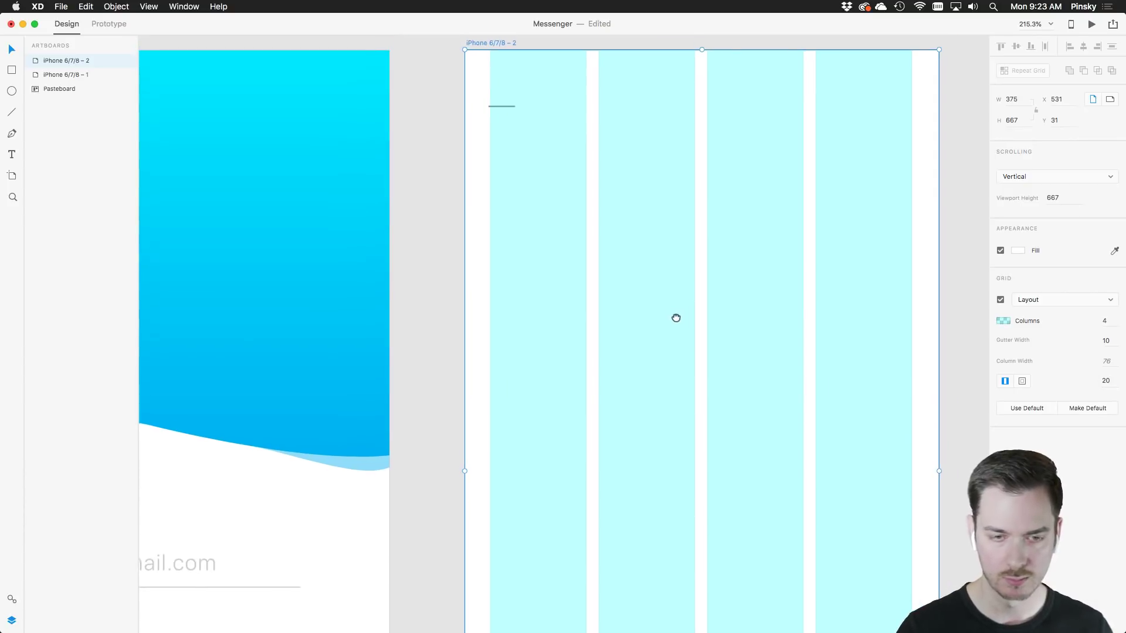
drag(508, 108, 504, 108)
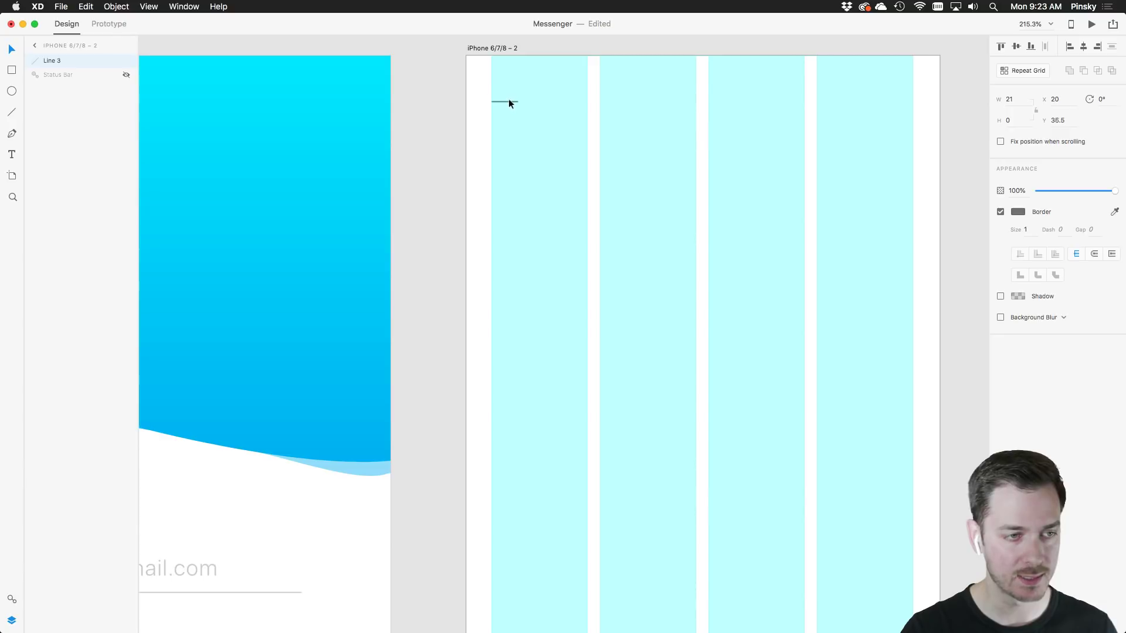
Snap the line to the first column and give it a 2-thick stroke with round caps
key(Up)
key(Up)
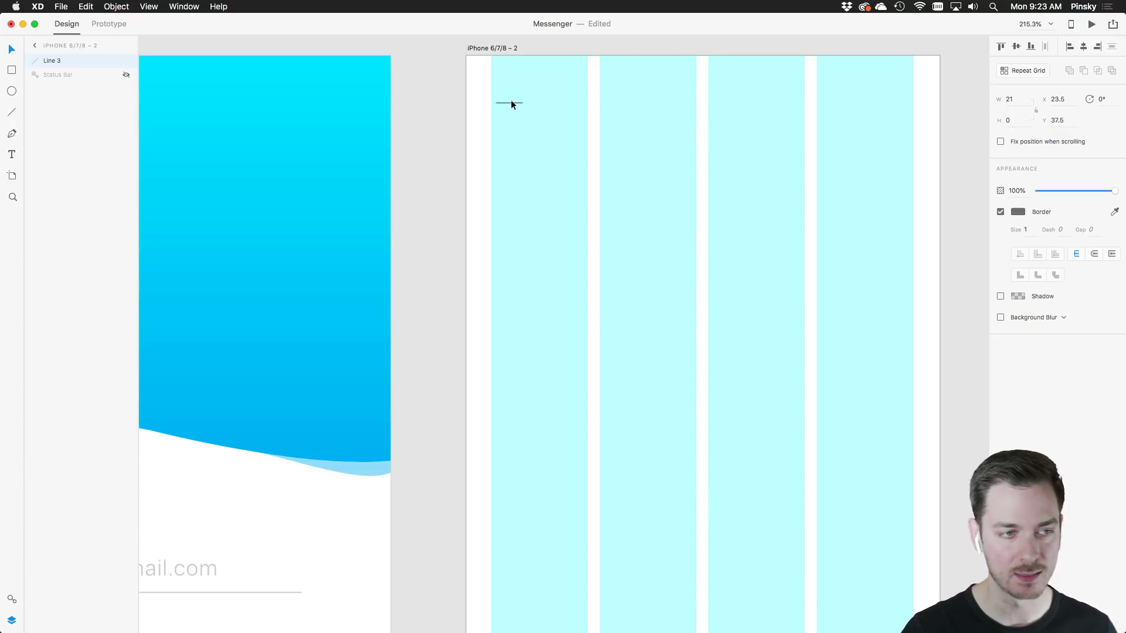
drag(511, 105, 511, 108)
scroll(484, 86, up, 5)
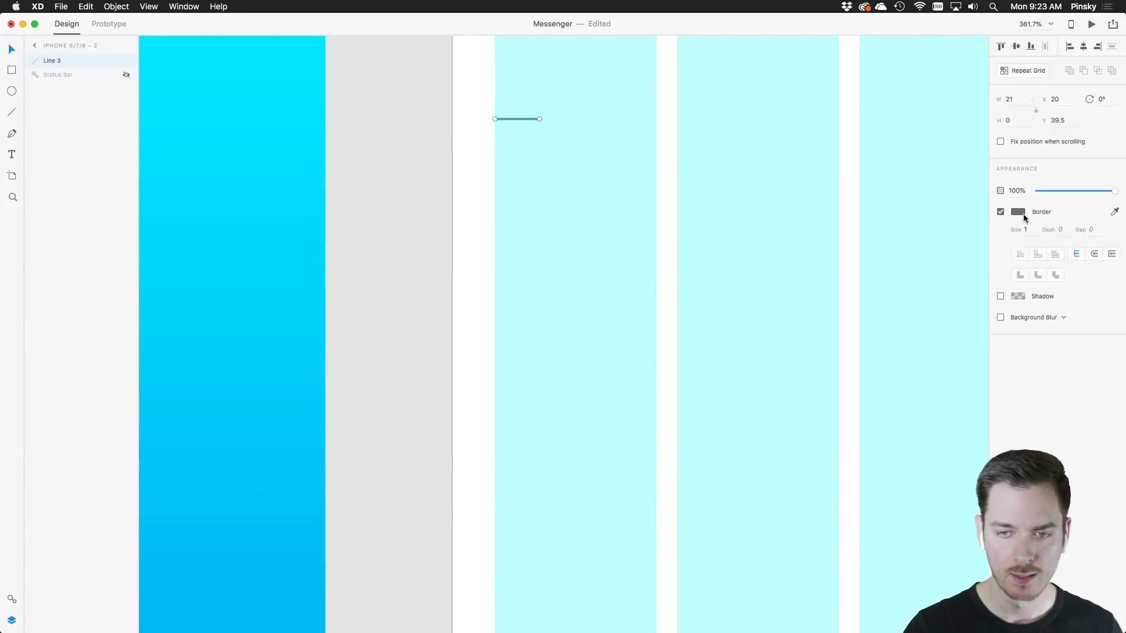
click(1026, 230)
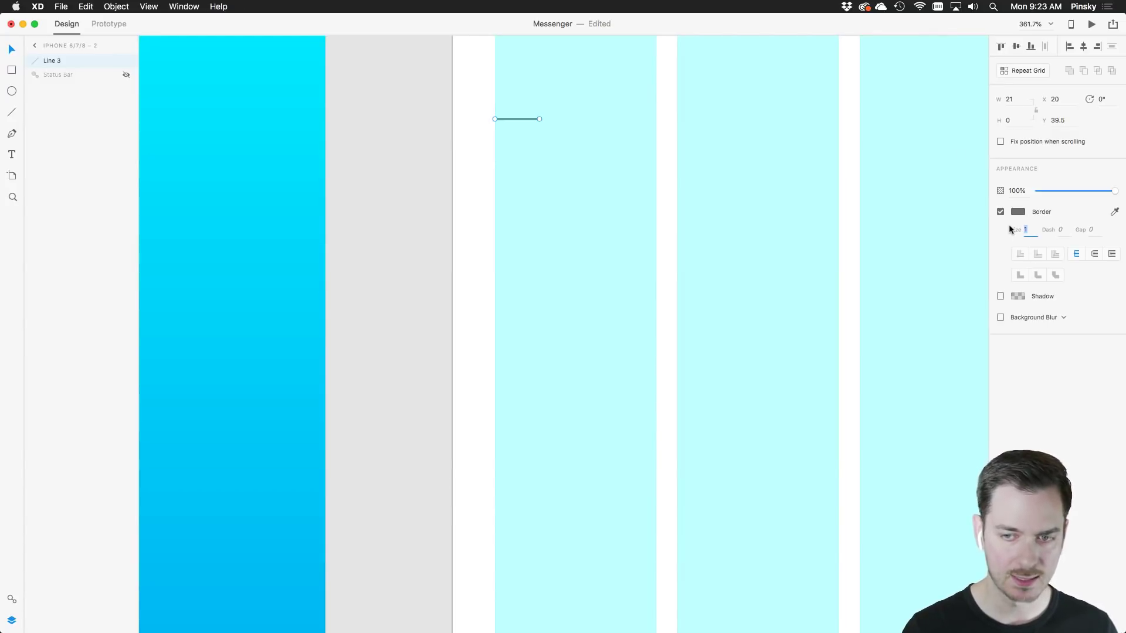
text(2)
key(Return)
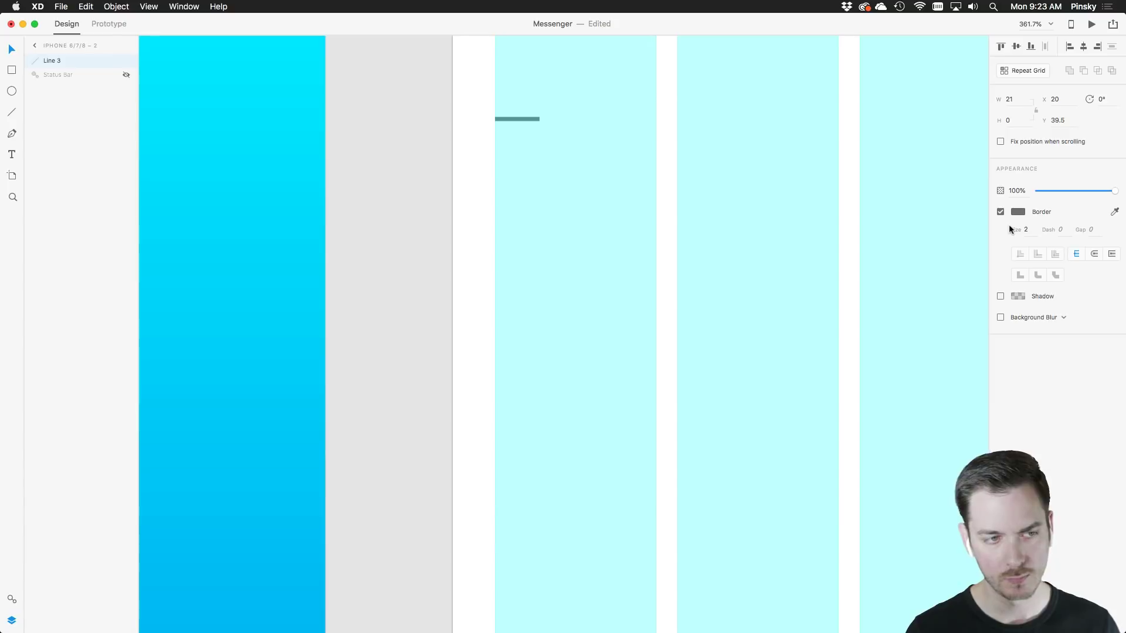
click(1096, 257)
scroll(533, 115, up, 5)
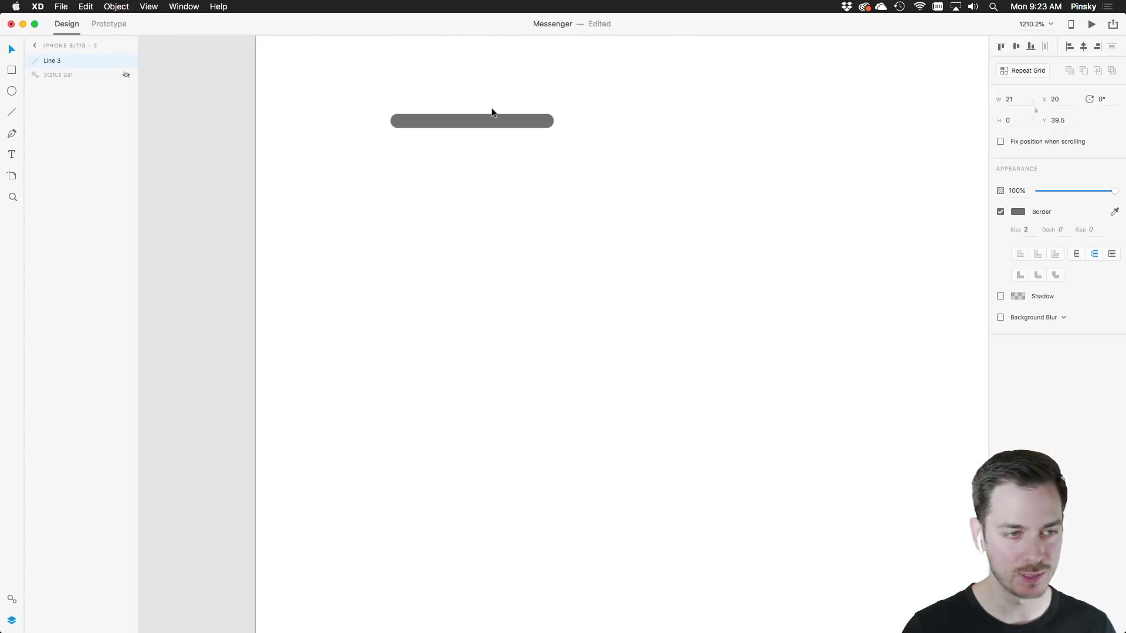
Duplicate the line downward to stack three lines into a hamburger icon
drag(483, 121, 488, 121)
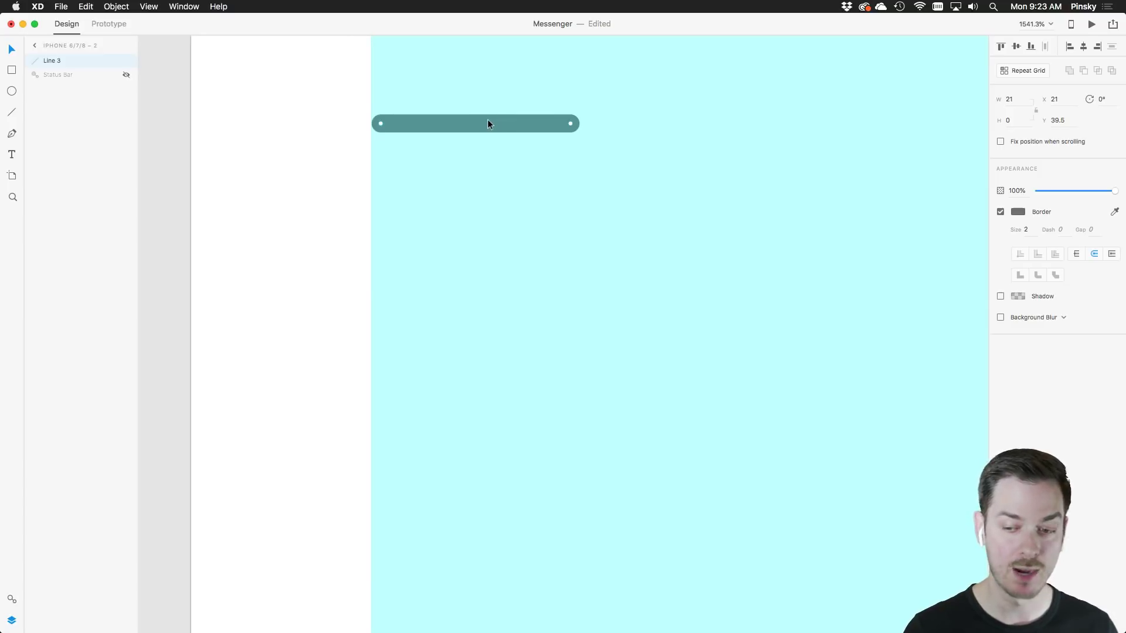
scroll(487, 123, down, 5)
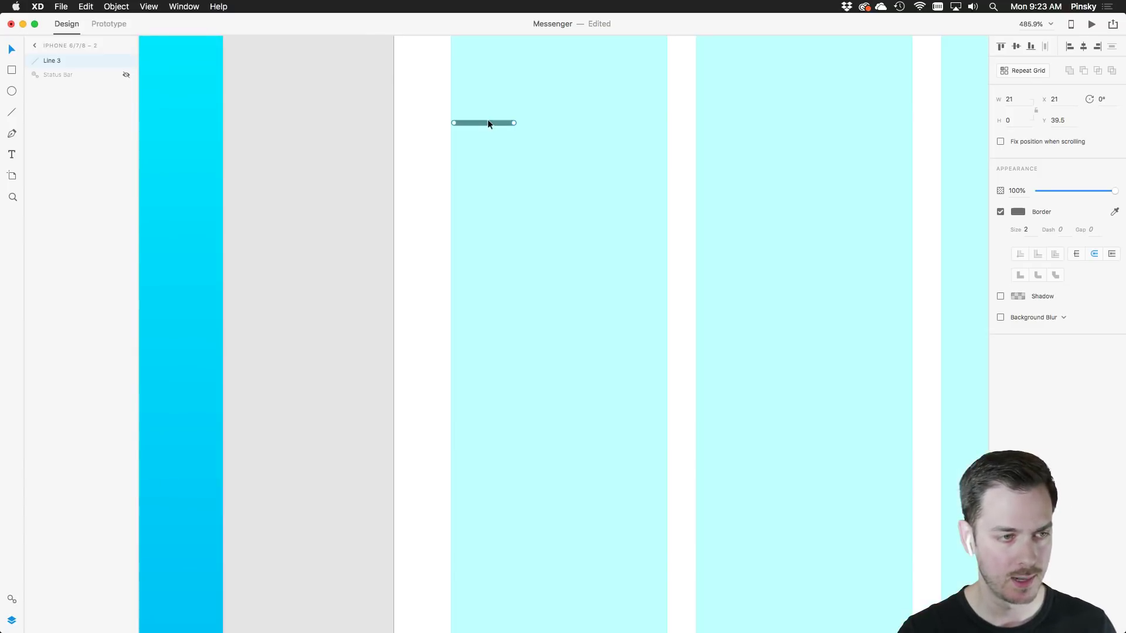
drag(487, 123, 494, 151)
click(562, 171)
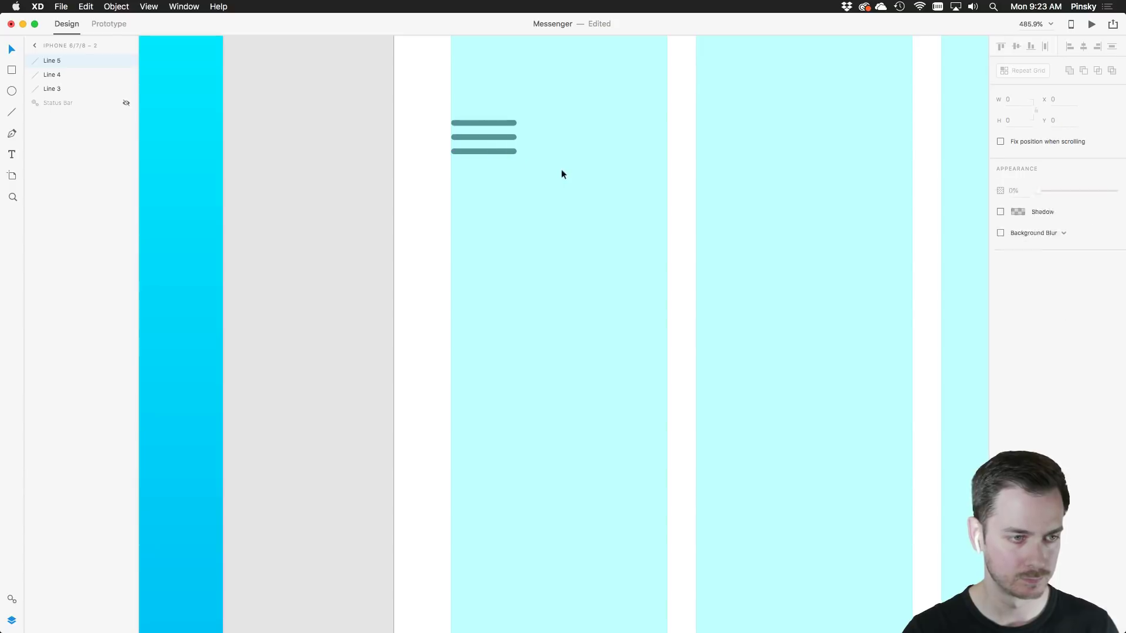
scroll(568, 185, down, 5)
Hide the layout grid and add a 'Messages' text box beside the hamburger icon
key(super+shift+apostrophe)
scroll(624, 191, down, 1)
key(super+shift+apostrophe)
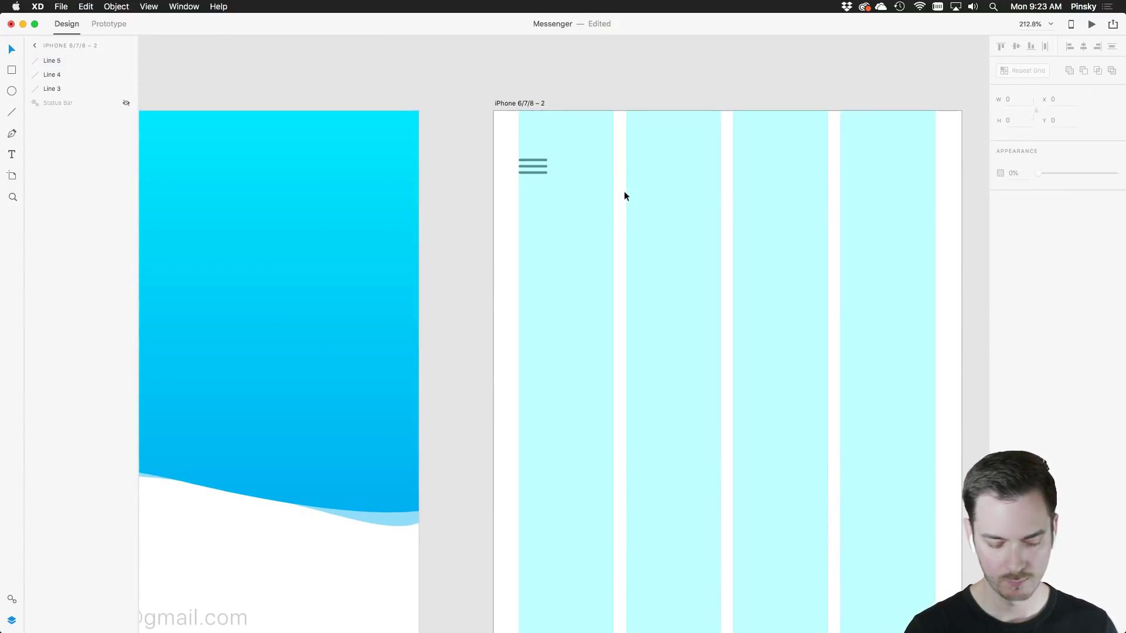
key(super+shift+apostrophe)
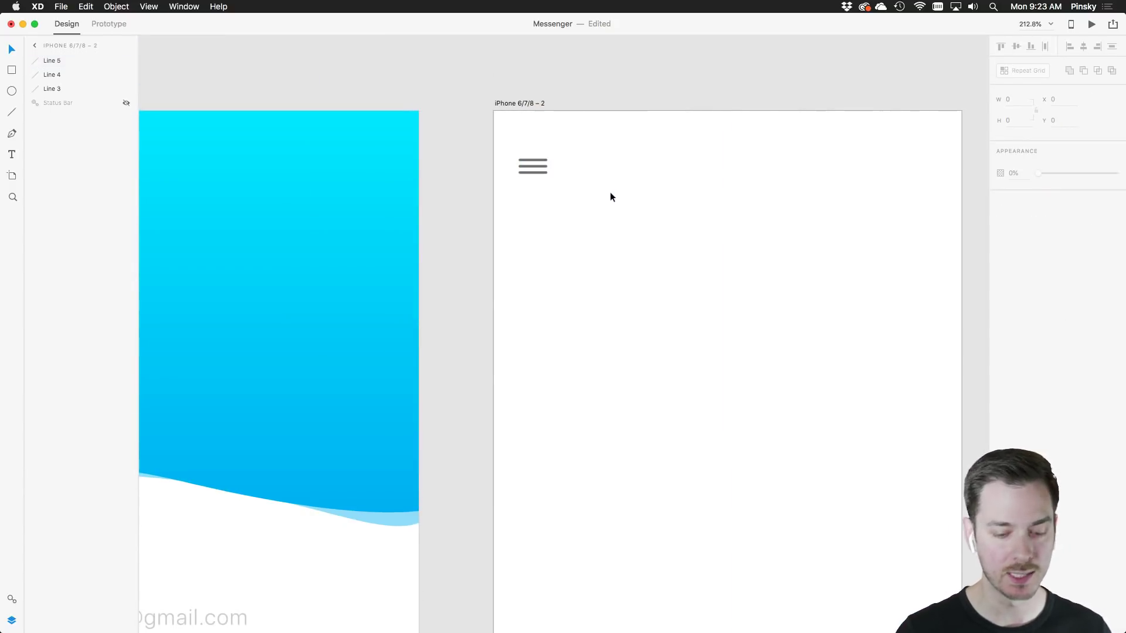
scroll(610, 192, right, 3)
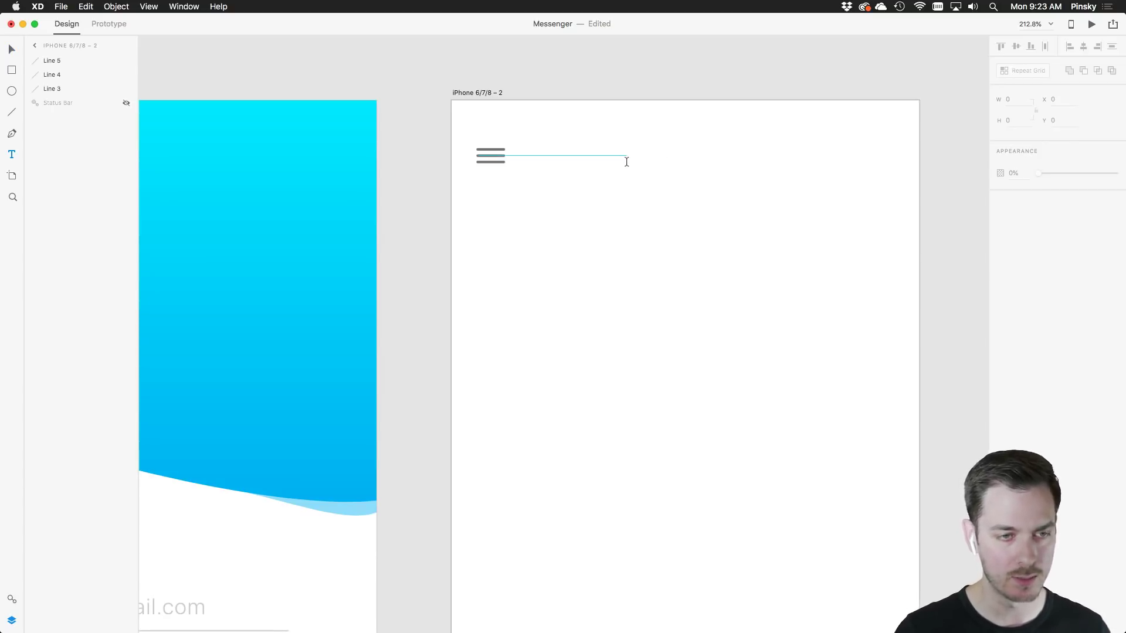
click(626, 158)
text(Messages)
key(super+a)
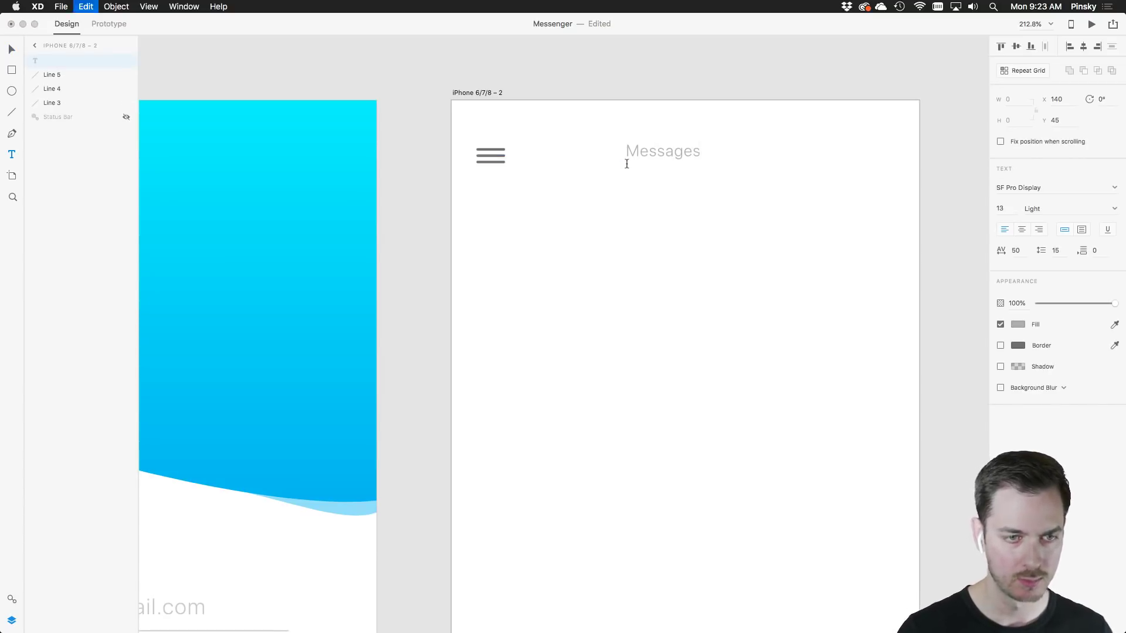
Colour the Messages text with the saved Text colour asset and make it Semibold
click(13, 620)
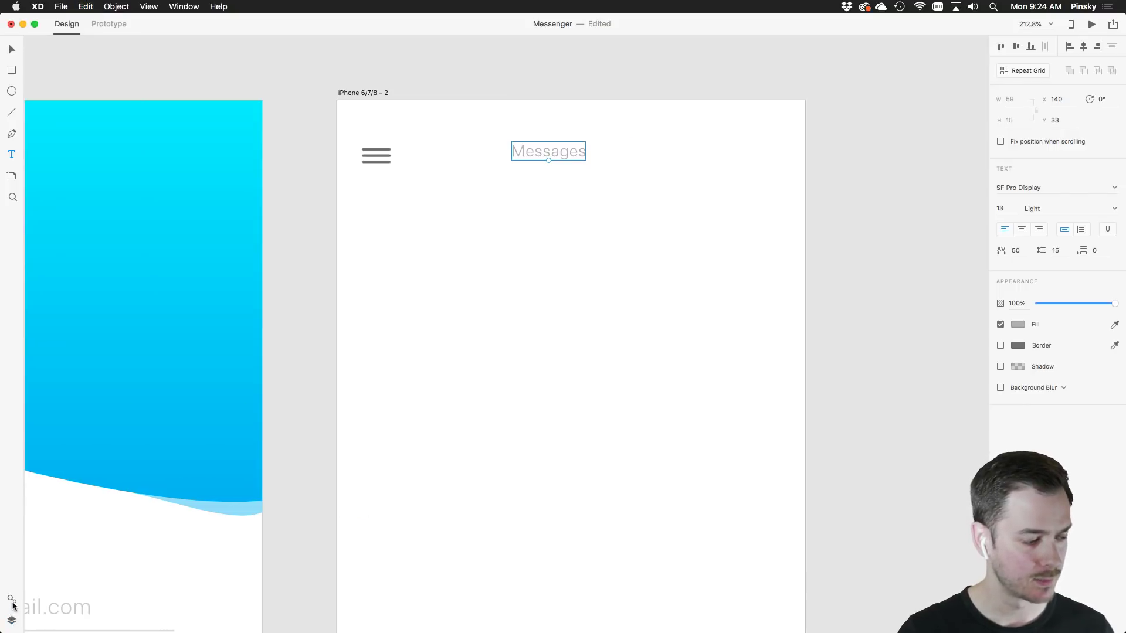
click(12, 599)
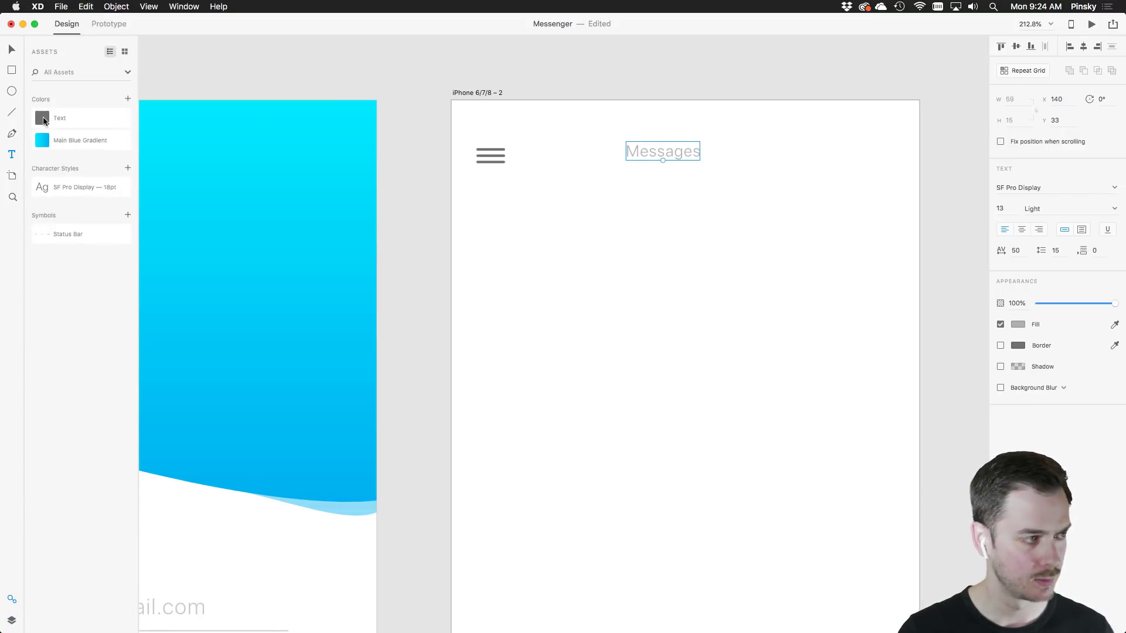
click(44, 121)
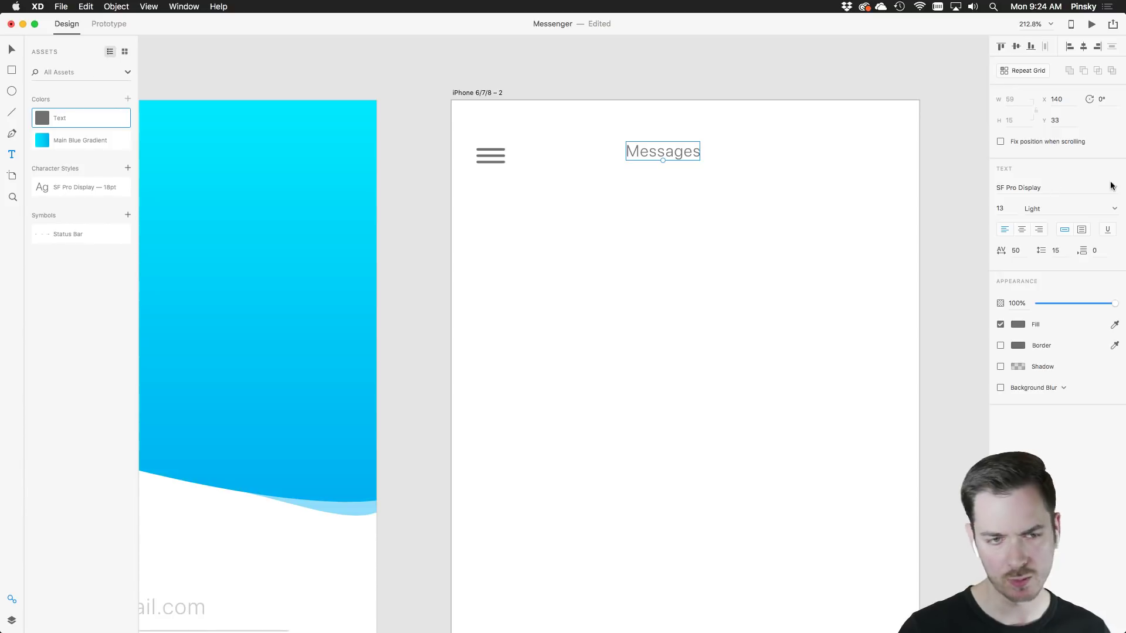
click(1114, 208)
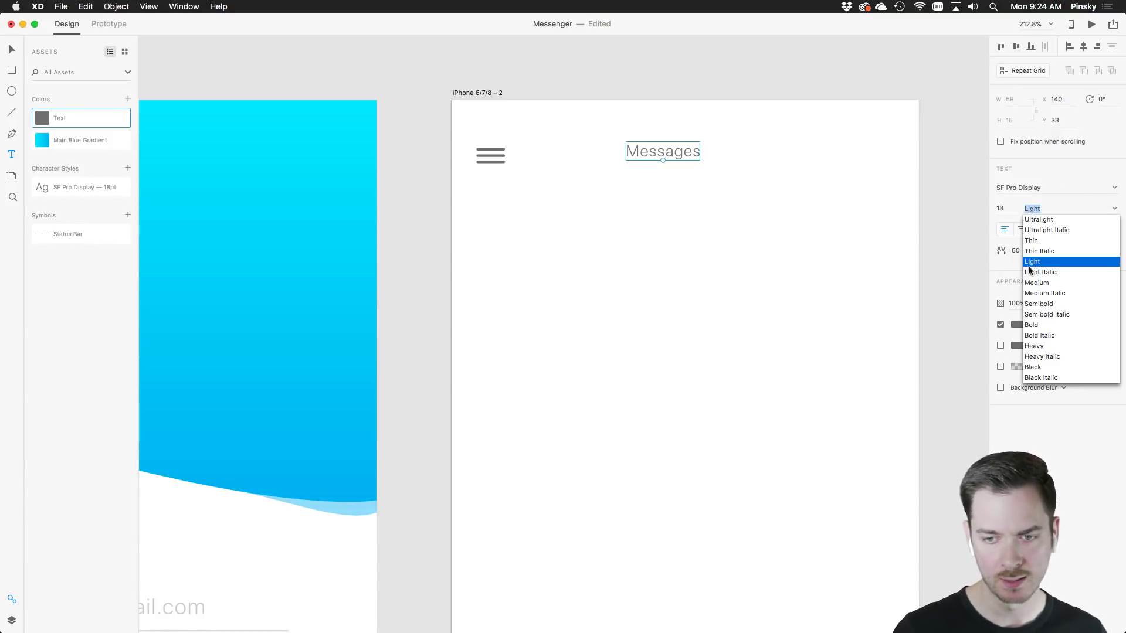
click(1036, 303)
Position the Messages title level with the hamburger icon at the artboard's top
key(Escape)
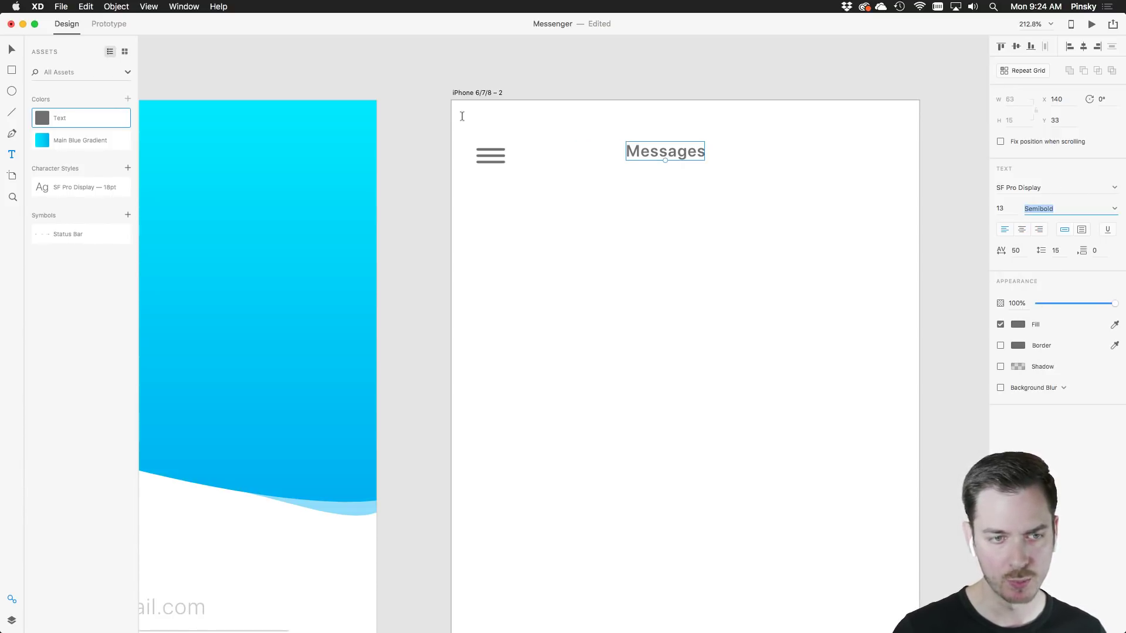
key(v)
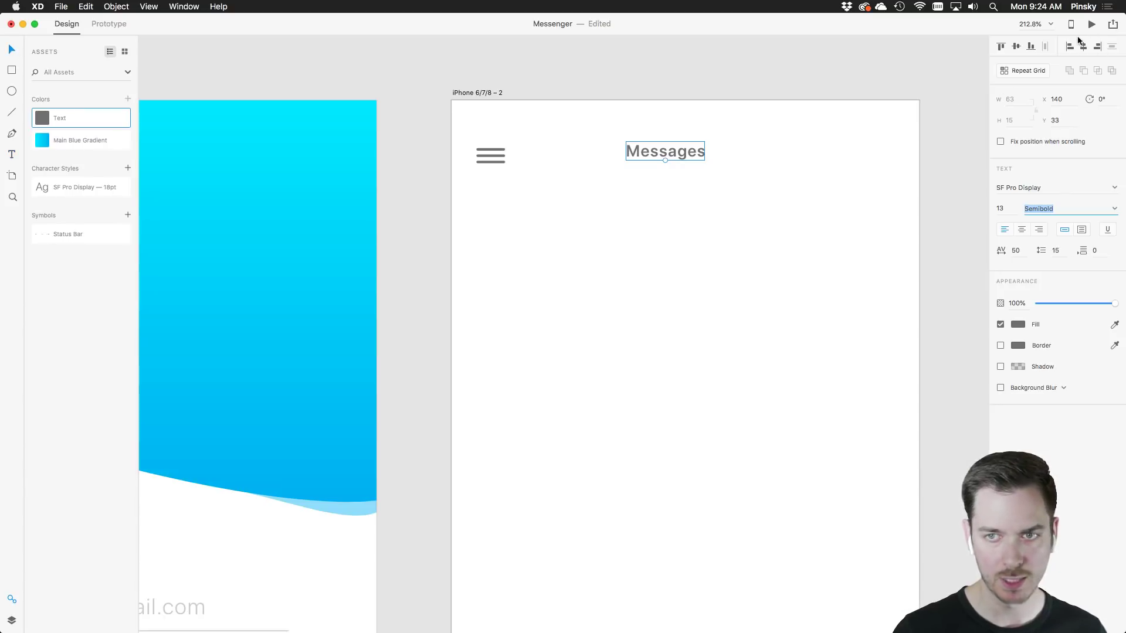
drag(668, 151, 689, 159)
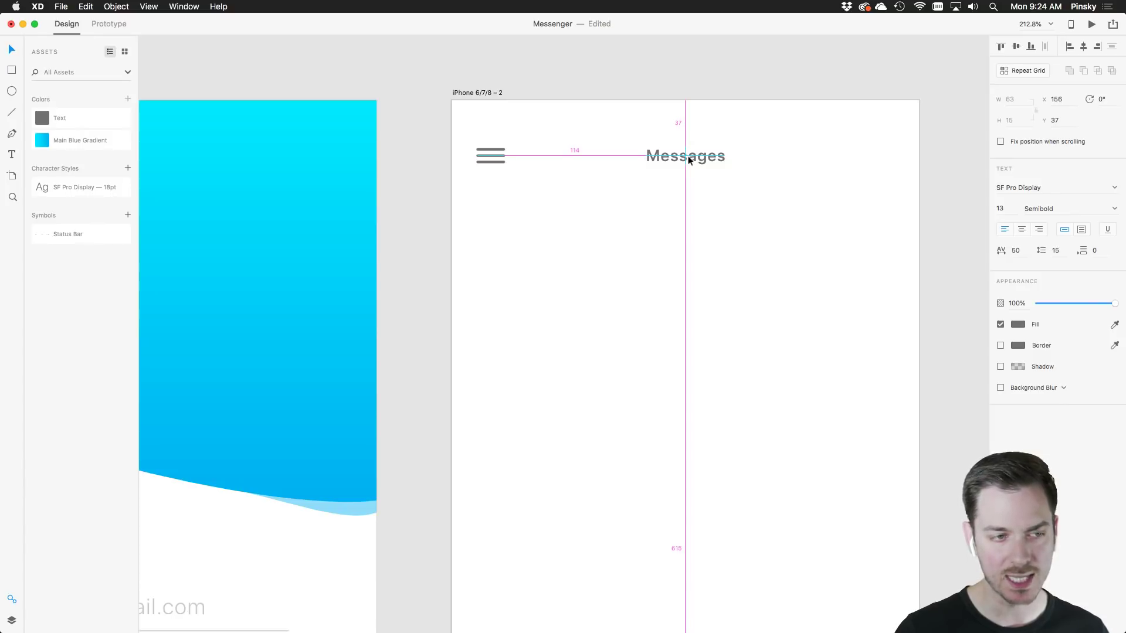
drag(689, 159, 690, 152)
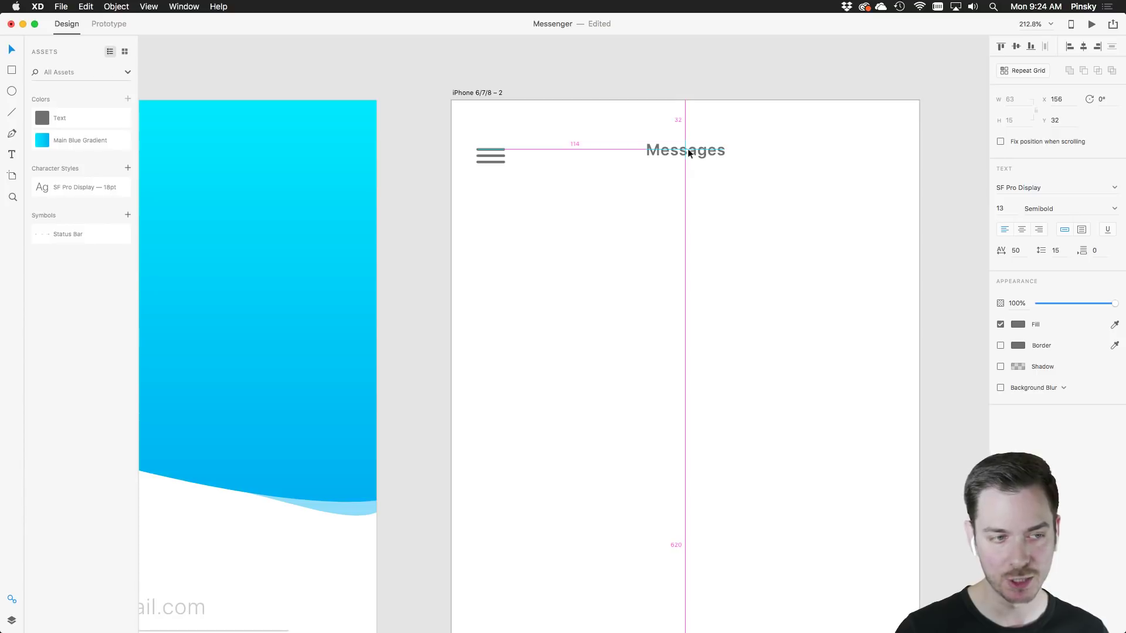
drag(689, 153, 691, 159)
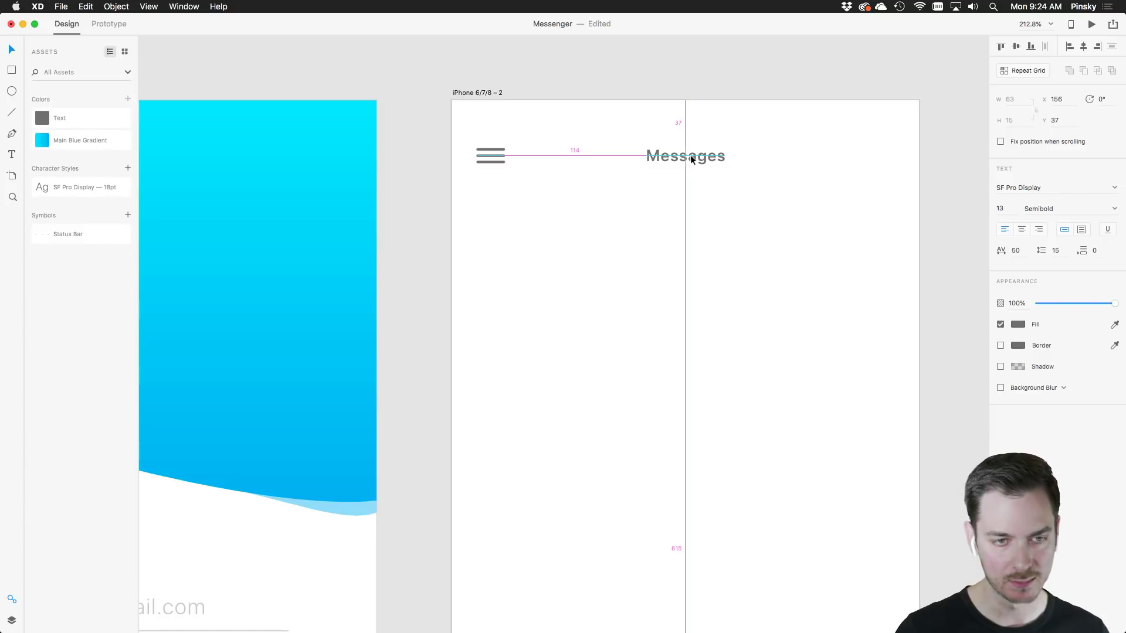
drag(691, 159, 691, 159)
click(907, 161)
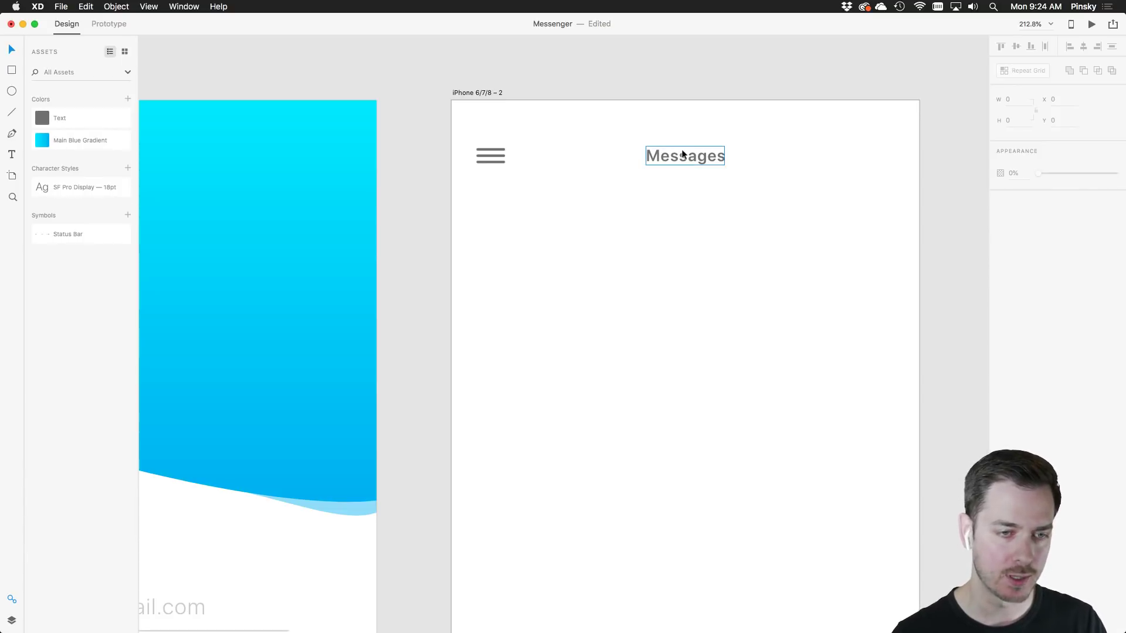
Duplicate Messages below as 'Conversations' at font size 11, moved left under the hamburger icon
drag(681, 149, 631, 196)
double_click(618, 191)
double_click(618, 191)
text(C)
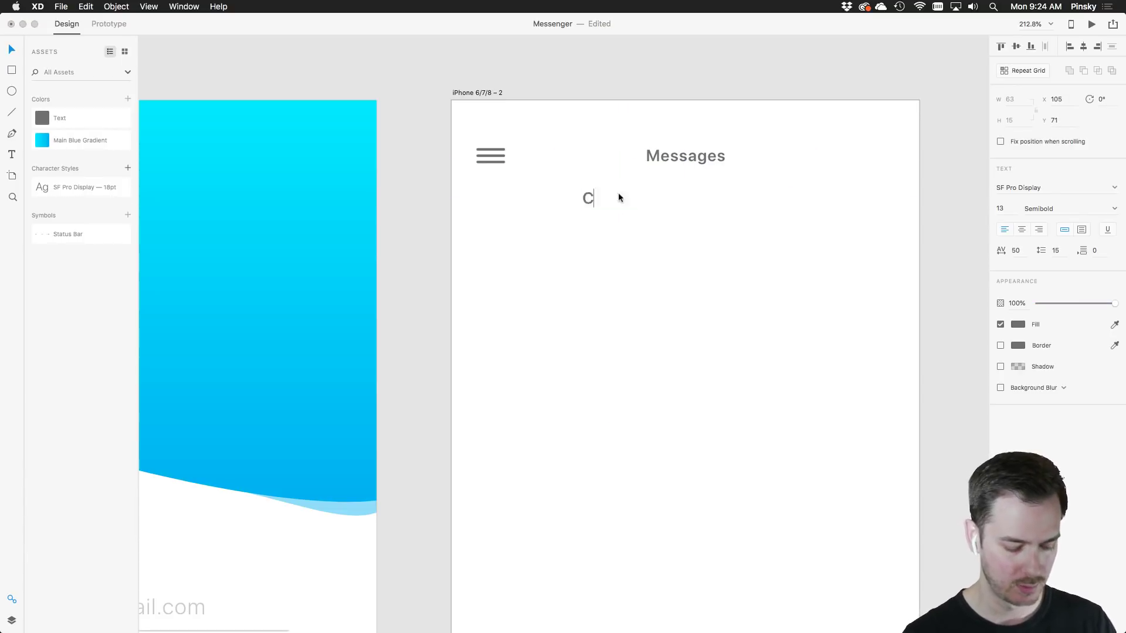
text(onversations)
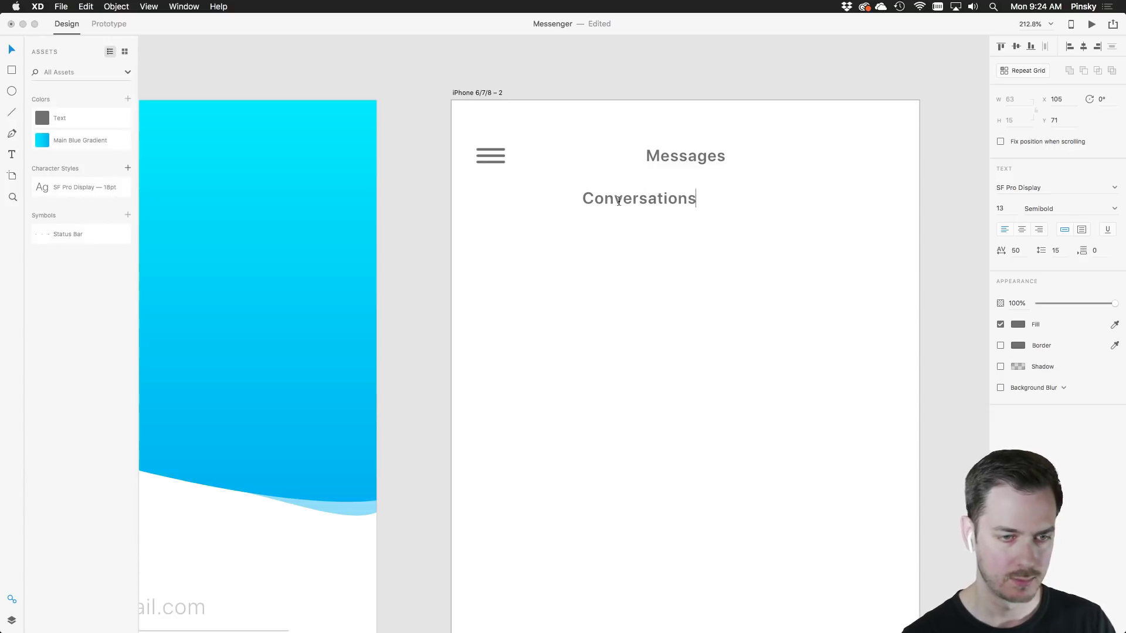
key(super+a)
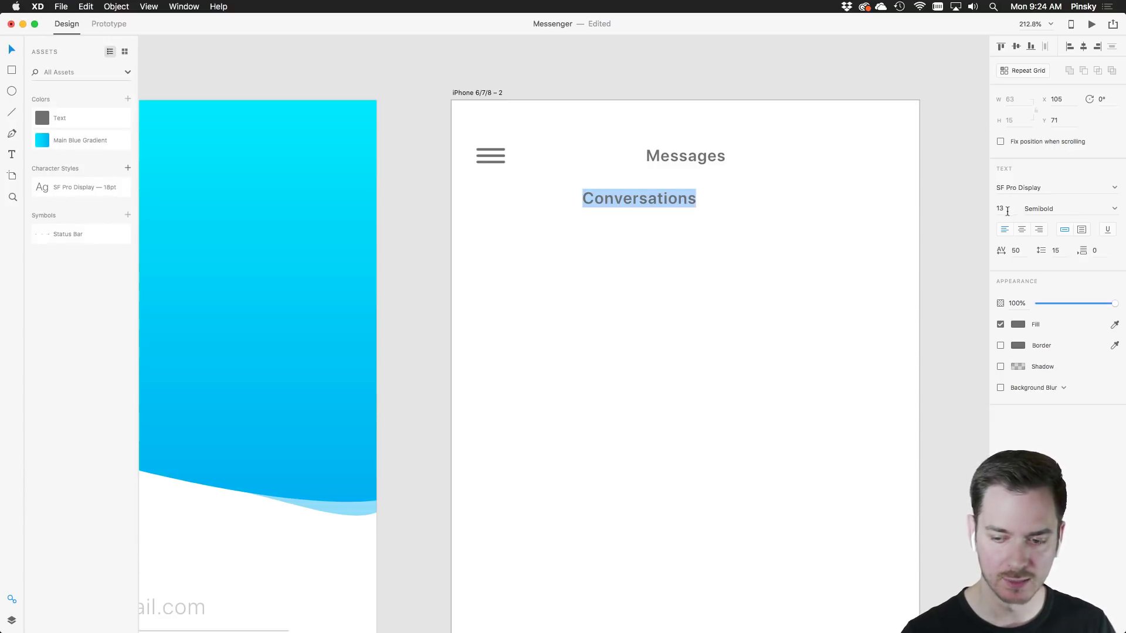
click(1004, 211)
key(Down)
key(Down)
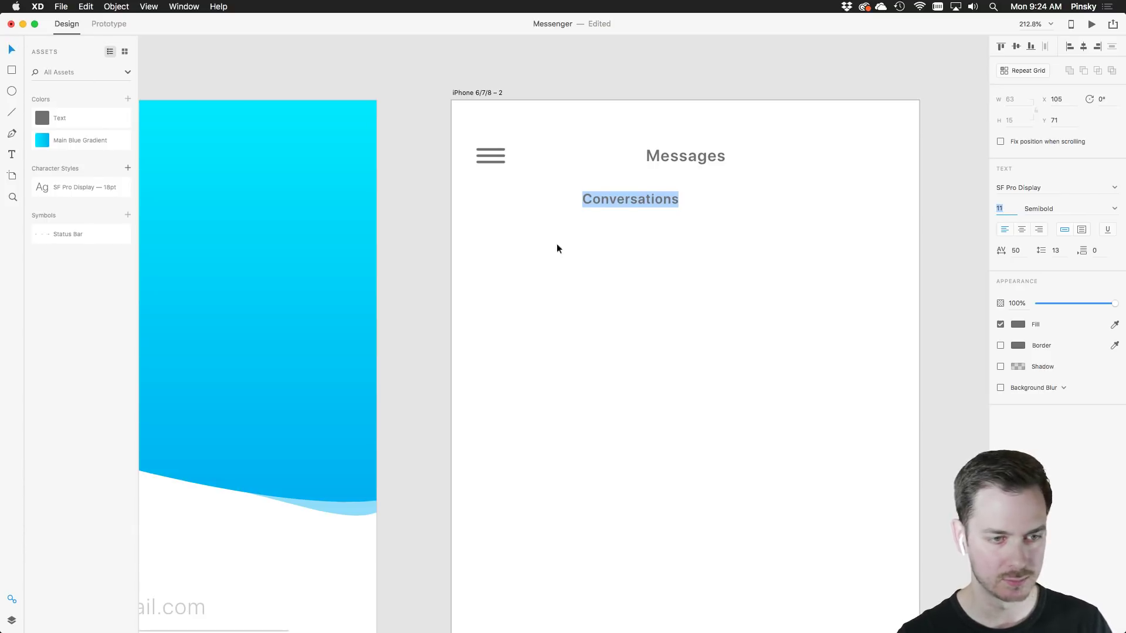
key(Escape)
drag(652, 197, 581, 199)
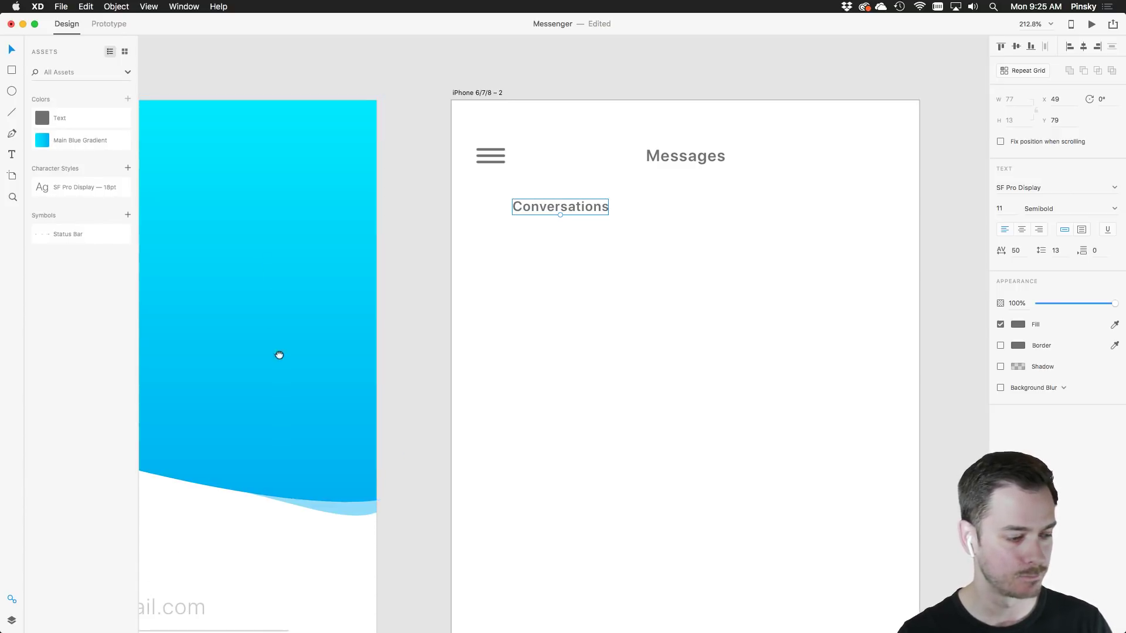
scroll(279, 355, down, 10)
scroll(279, 355, left, 5)
Save the SIGN IN button's #00B7F3 blue as a colour asset named 'Highlight Blue'
click(470, 407)
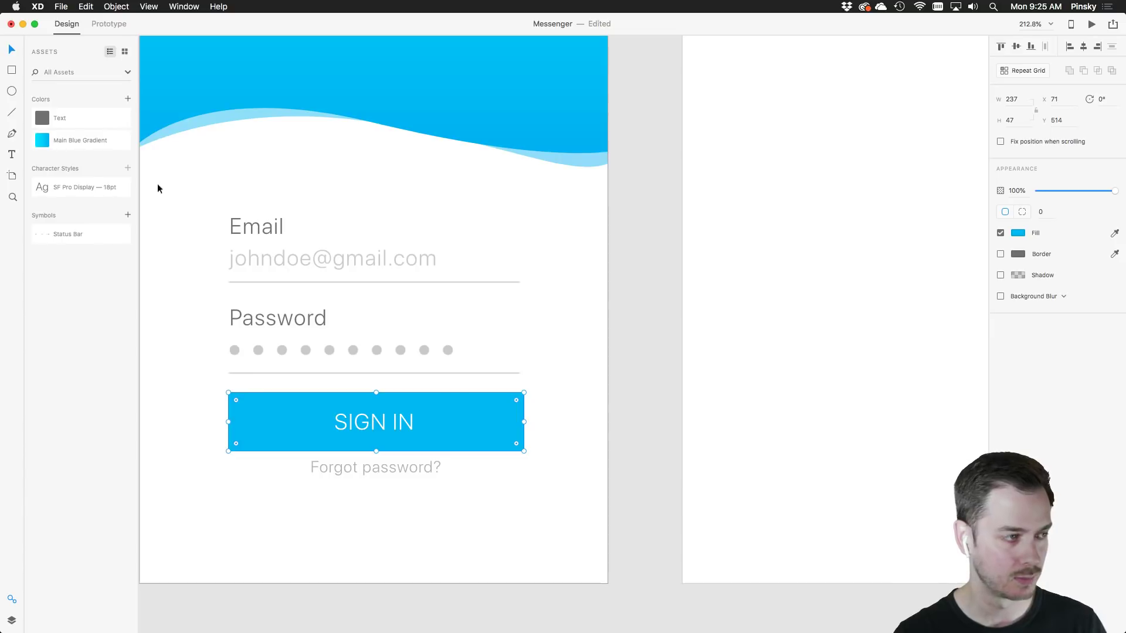
click(128, 99)
scroll(338, 249, up, 5)
scroll(337, 250, right, 4)
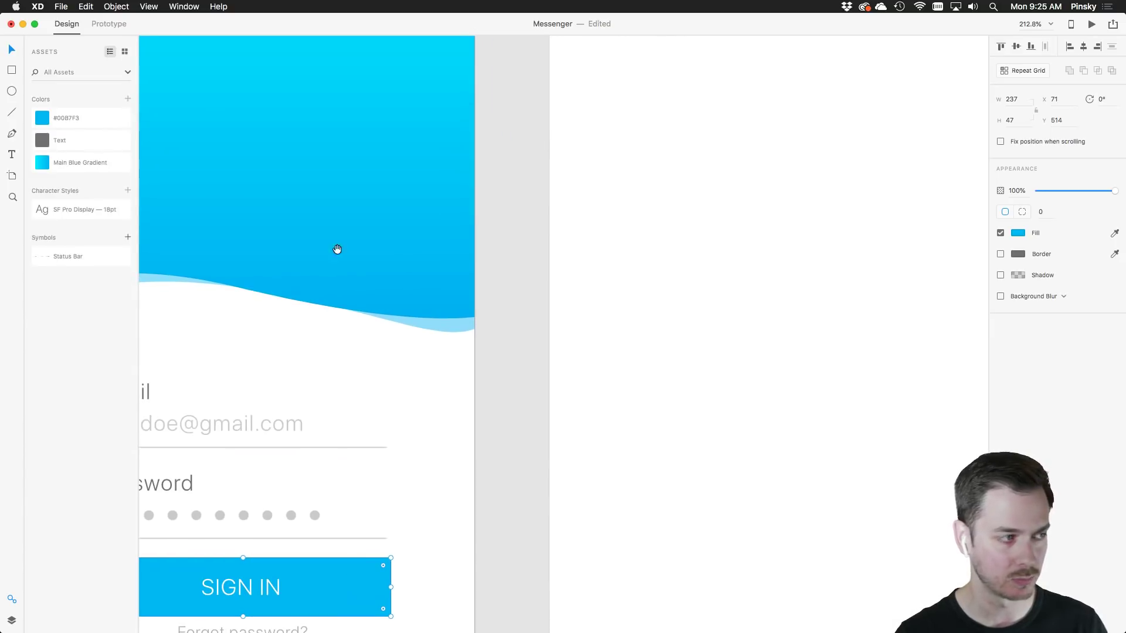
scroll(337, 249, up, 5)
scroll(337, 249, right, 5)
double_click(61, 119)
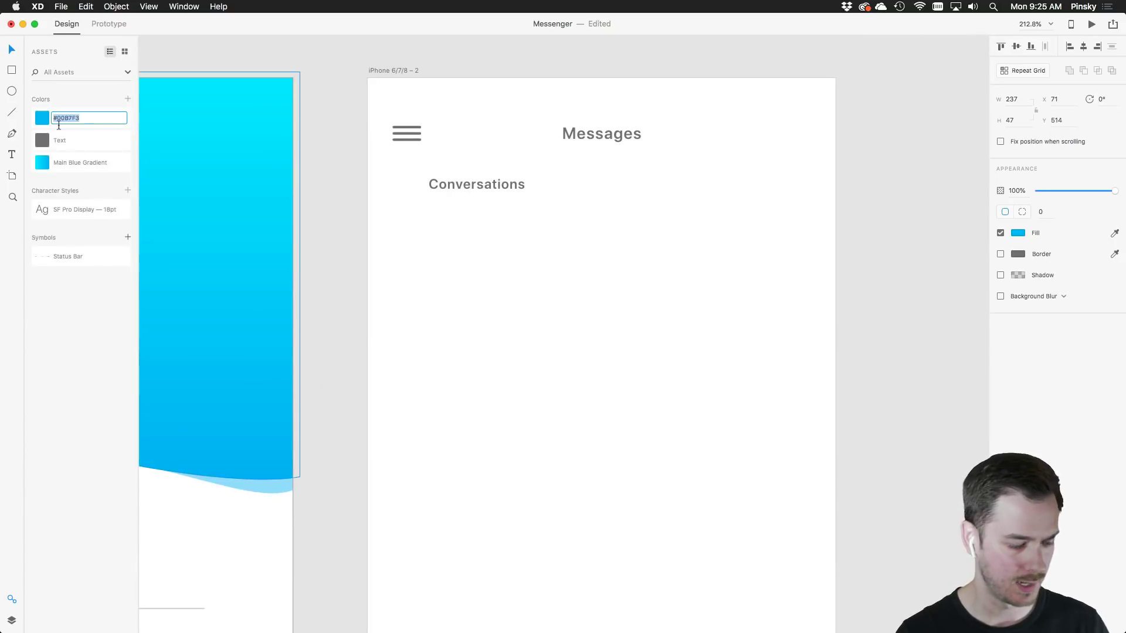
text(Highlig)
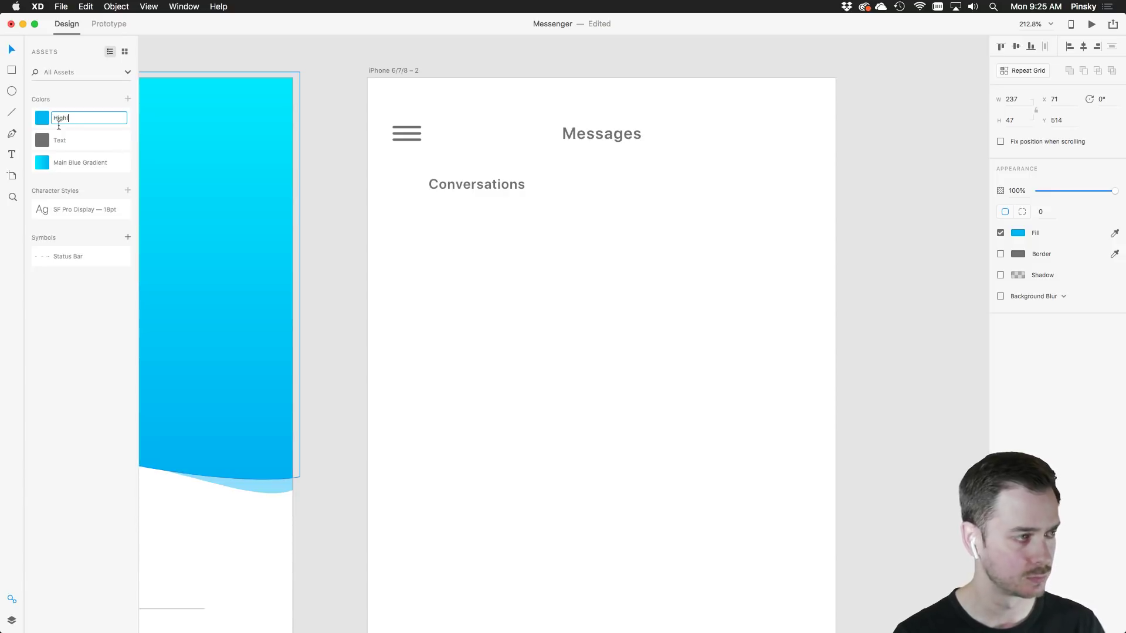
key(BackSpace)
key(BackSpace)
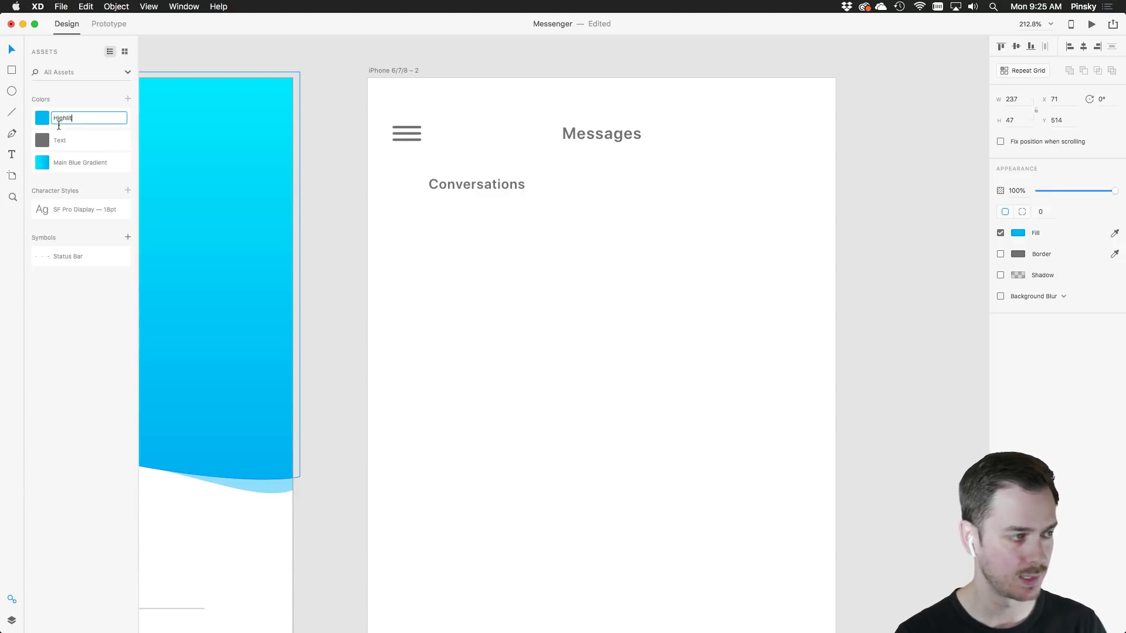
text(ght Blue)
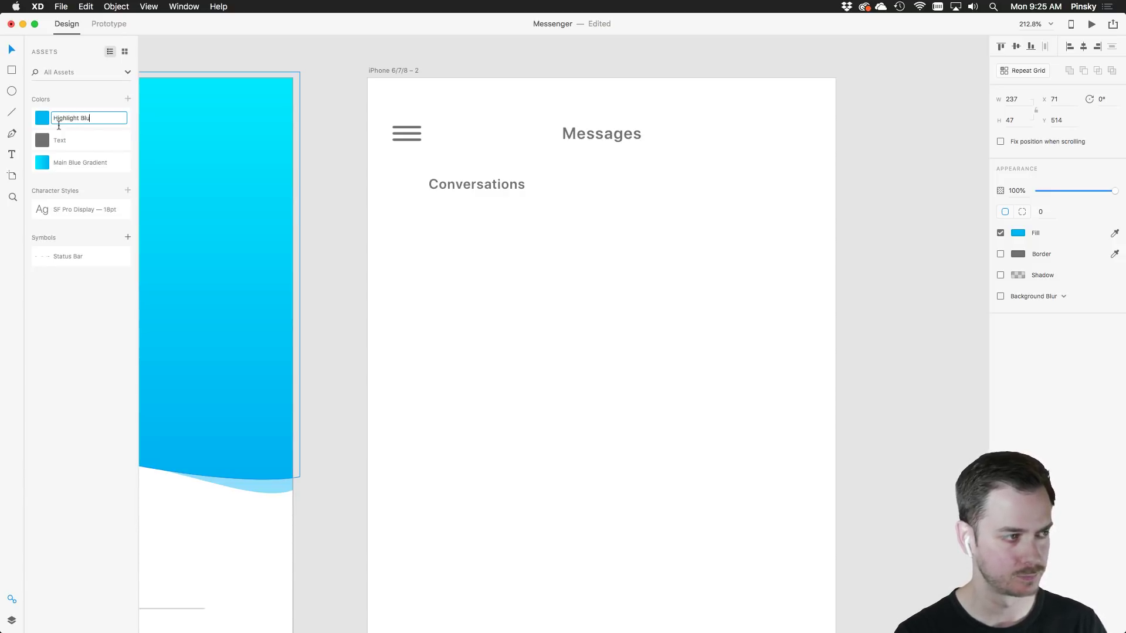
key(Return)
Colour Conversations Highlight Blue and place a duplicate of it to the right
click(460, 181)
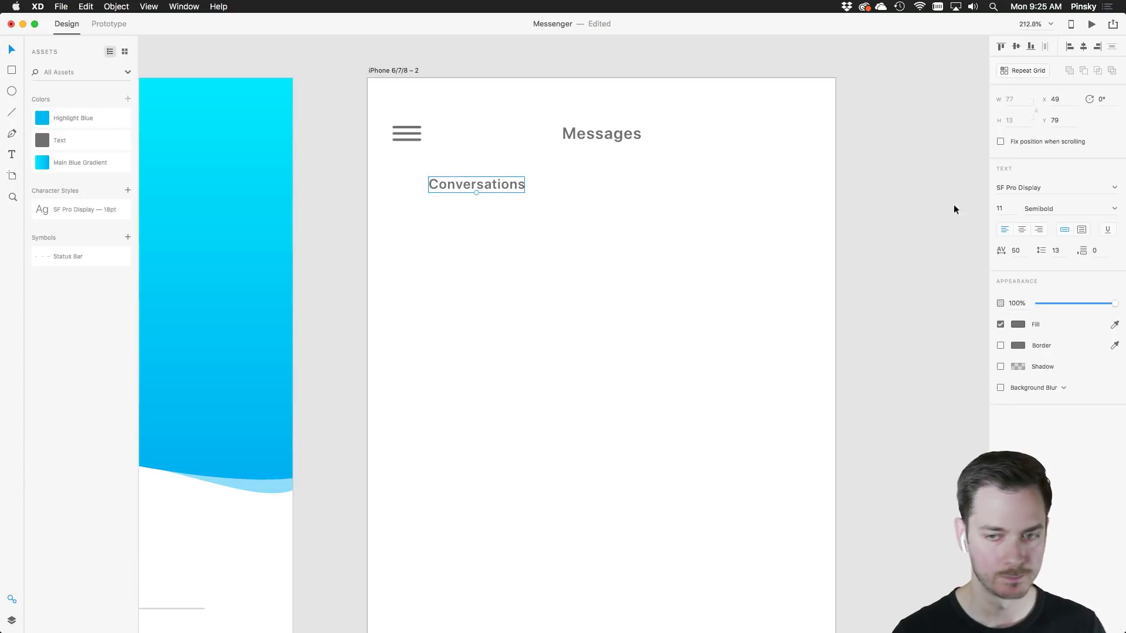
click(52, 119)
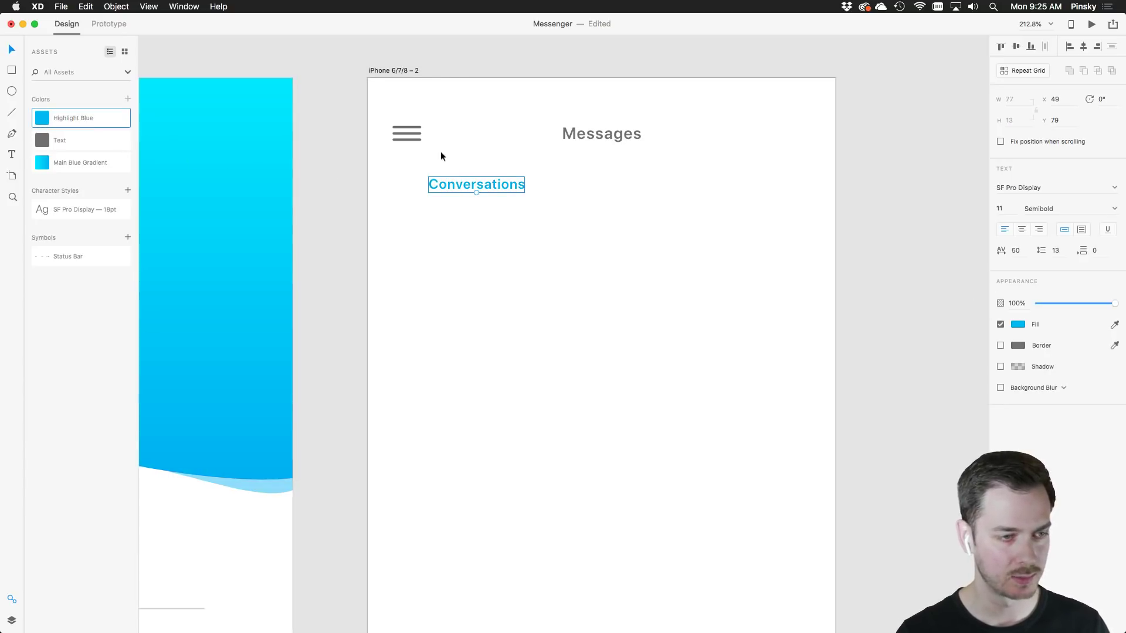
drag(481, 183, 663, 184)
Retype the copy as 'Contacts' in the grey Text colour at about 50% opacity
double_click(658, 187)
text(Contacts)
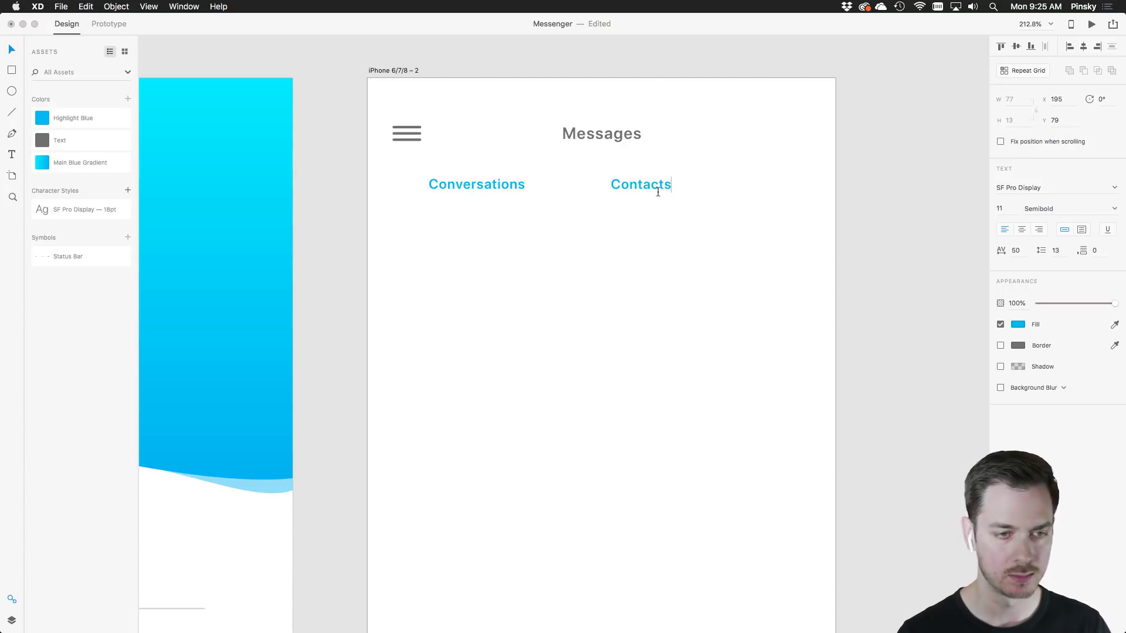
key(BackSpace)
key(BackSpace)
text(cts)
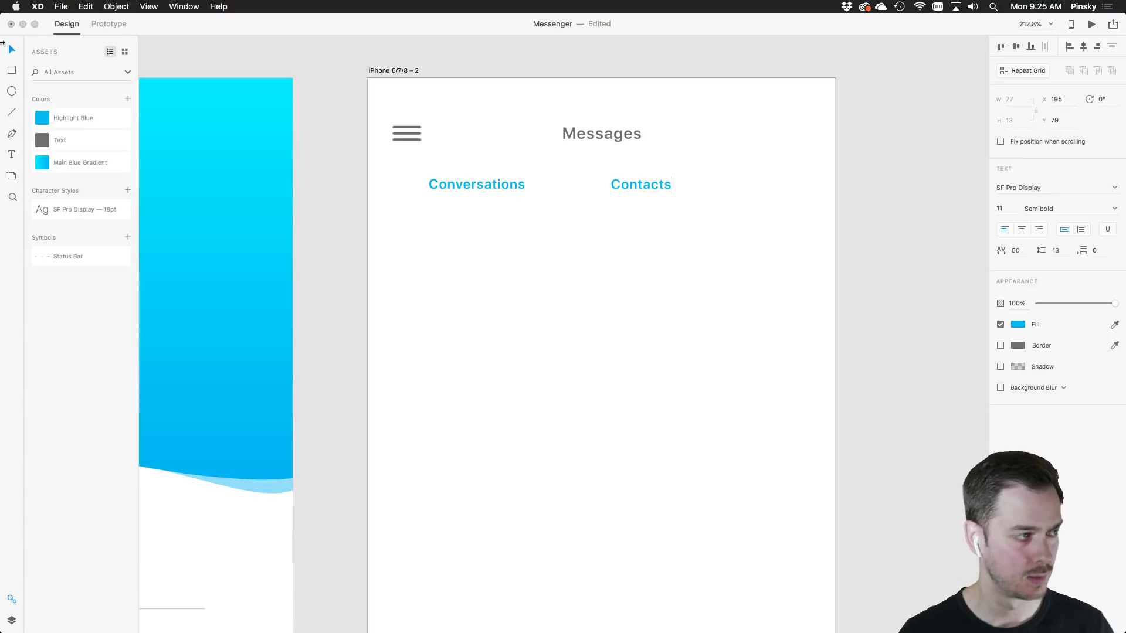
key(Escape)
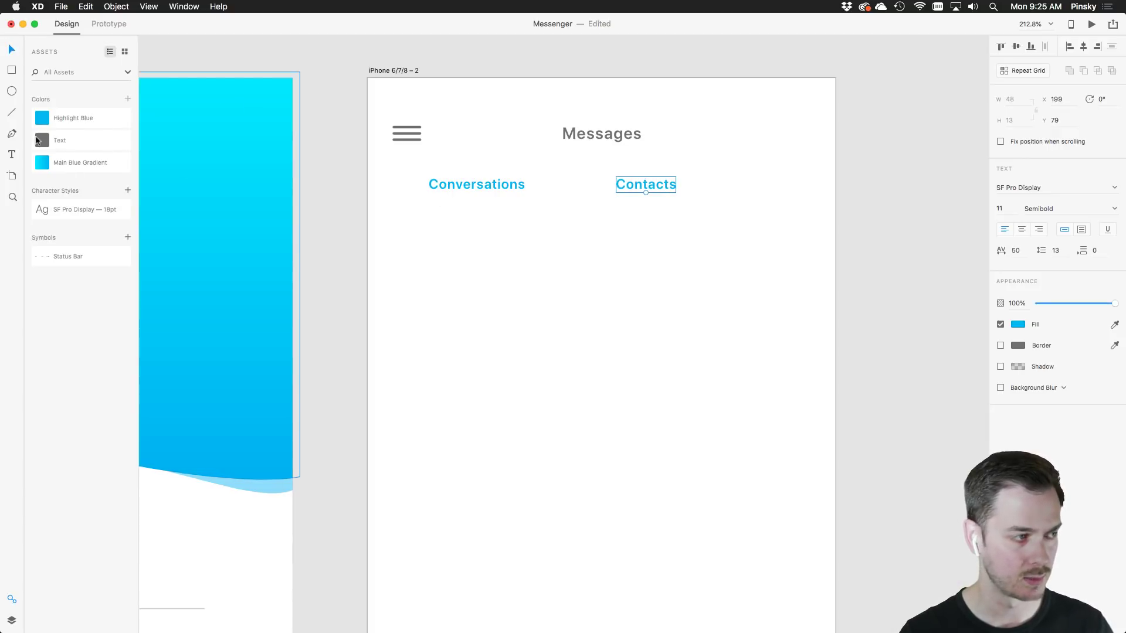
click(41, 140)
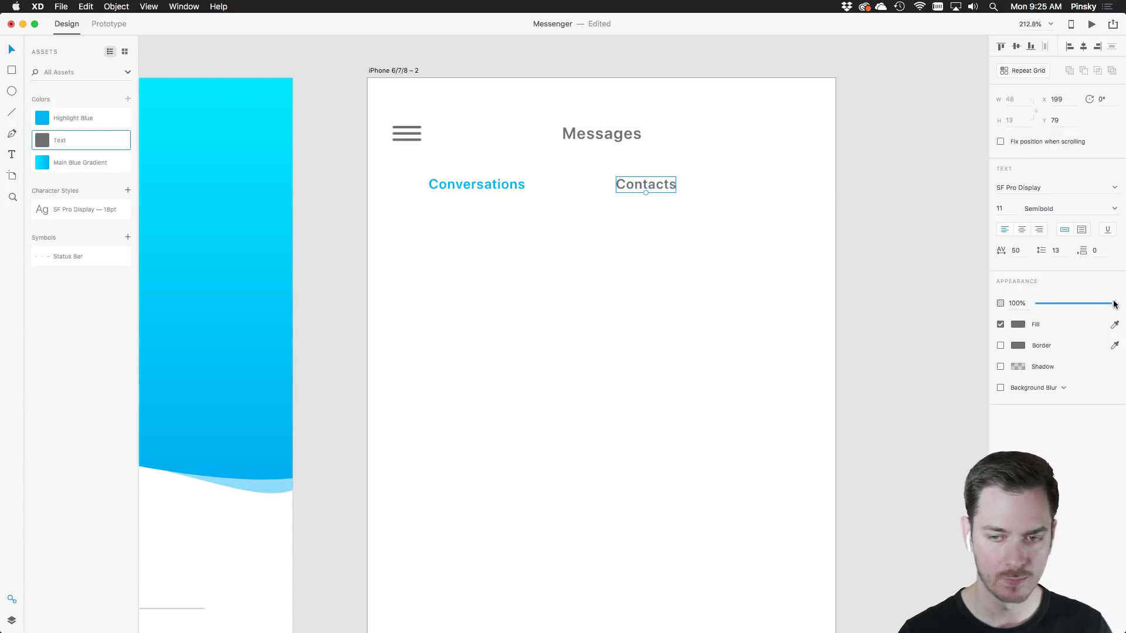
drag(1113, 303, 1076, 302)
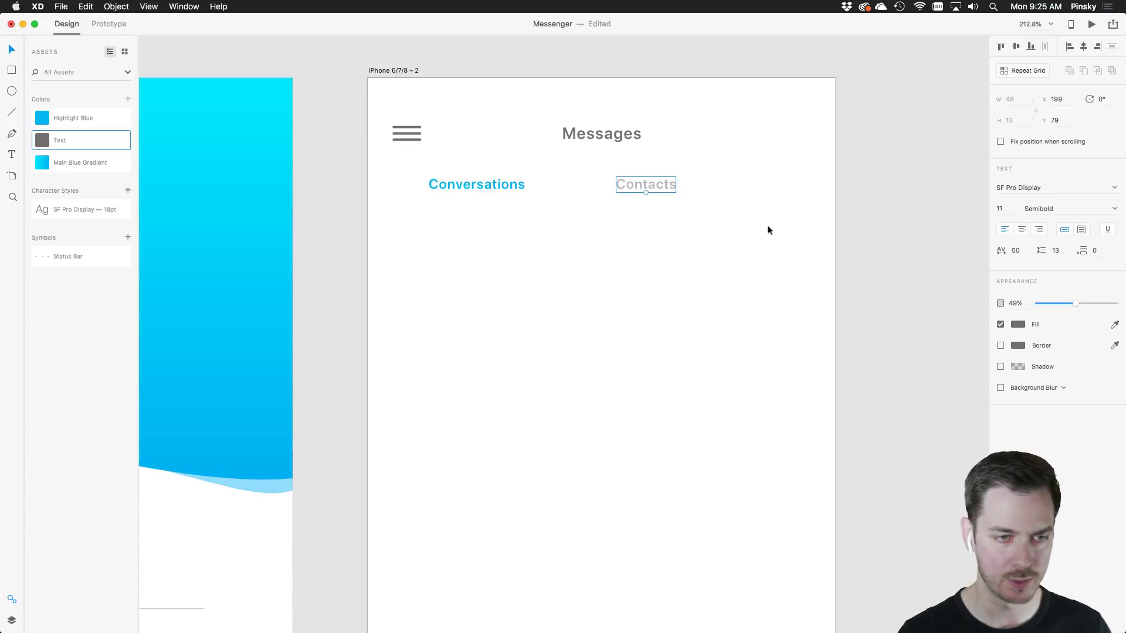
Space the two tab labels across the header, shifting Contacts about 34 px right
mouse_move(679, 237)
mouse_down()
mouse_move(486, 186)
mouse_move(585, 234)
mouse_move(491, 185)
mouse_move(540, 177)
mouse_move(493, 185)
mouse_up()
click(580, 237)
drag(708, 181, 728, 182)
click(693, 235)
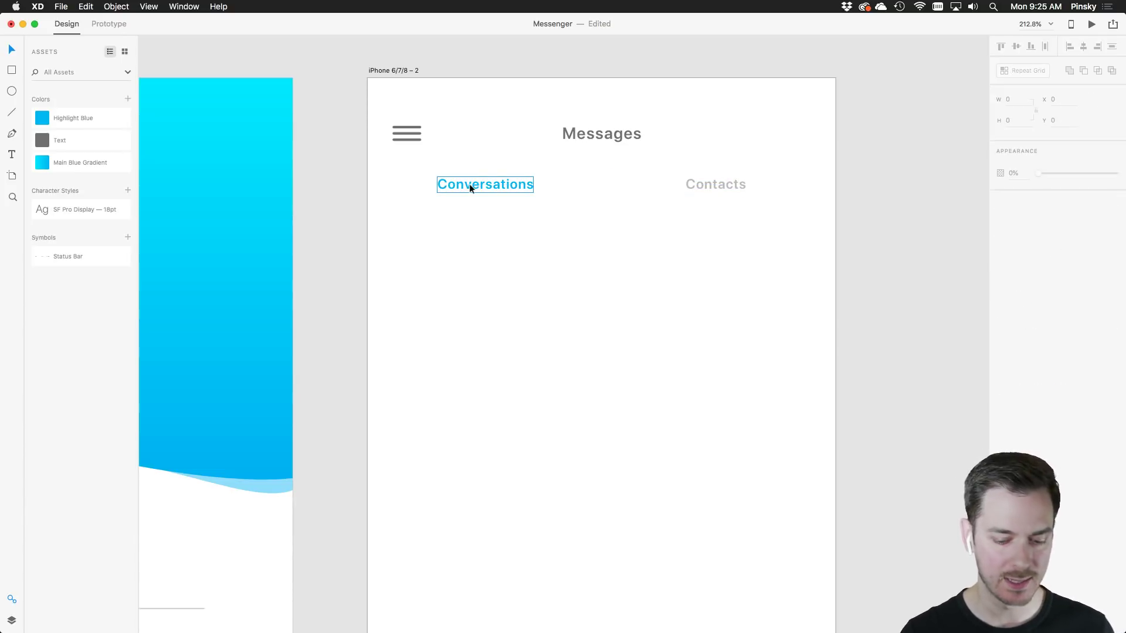
Draw a line under Conversations in Highlight Blue with a 2-pt border
click(11, 112)
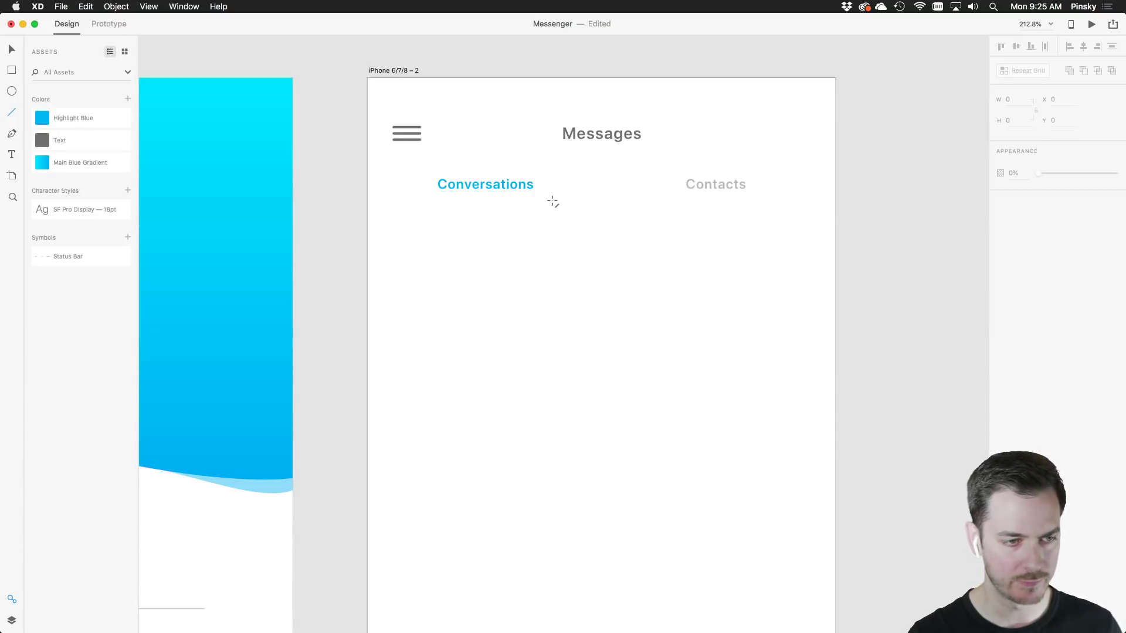
drag(553, 201, 368, 198)
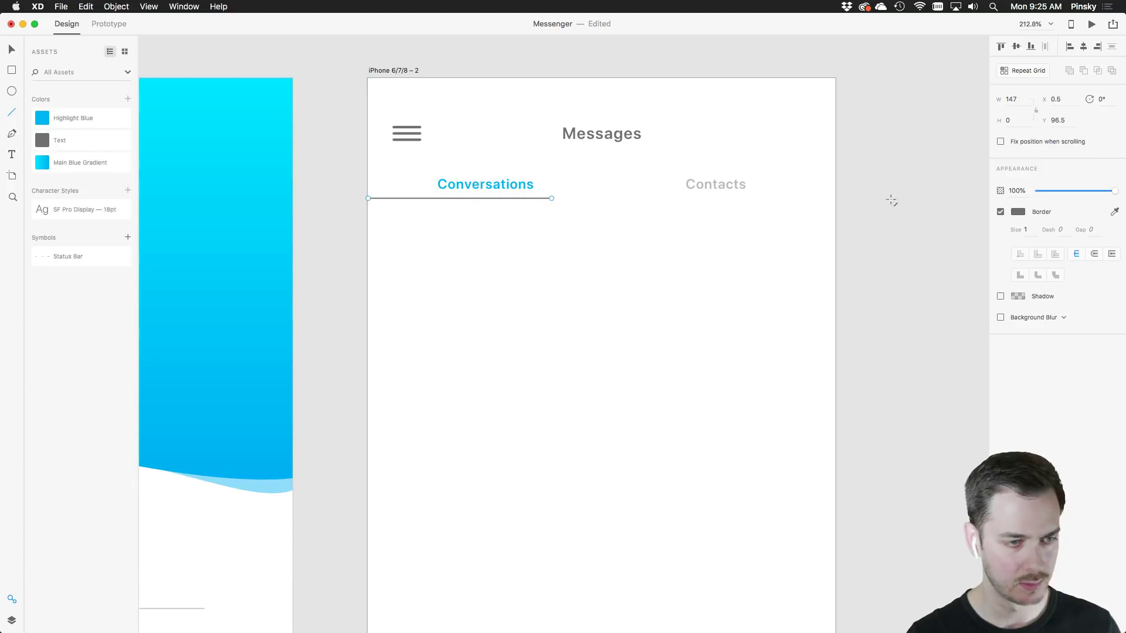
click(45, 119)
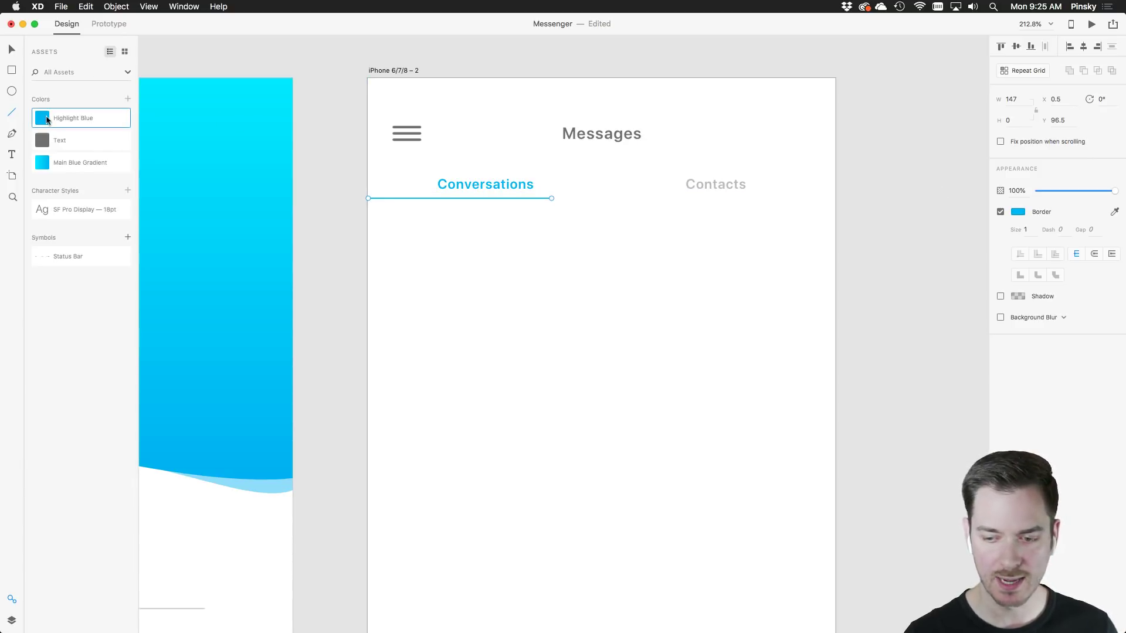
click(1025, 231)
text(2)
key(Return)
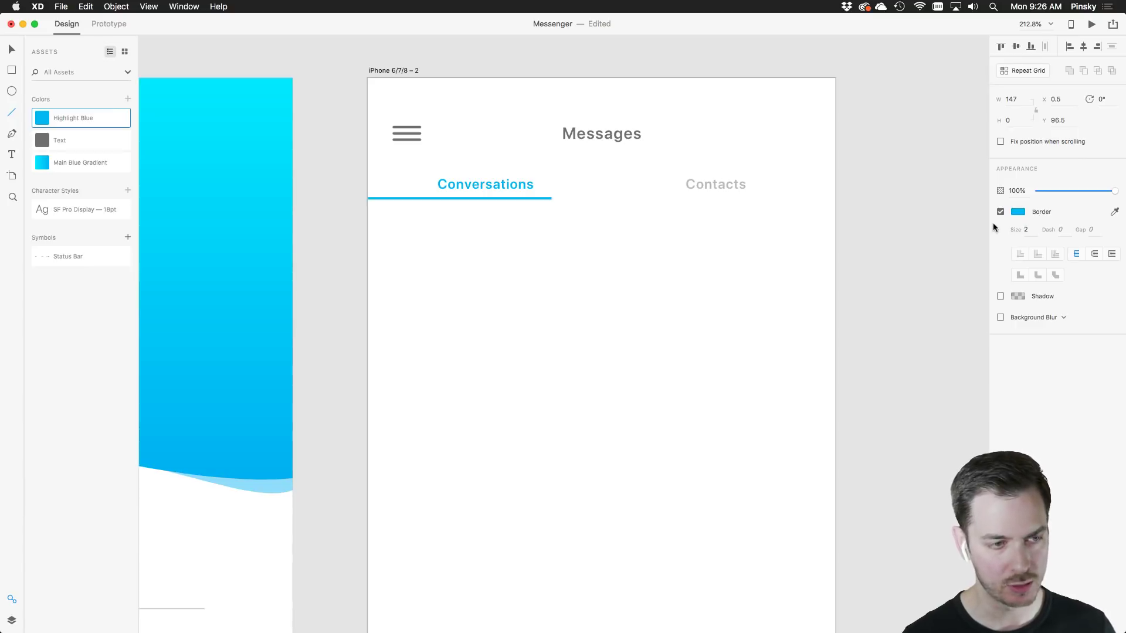
key(v)
Nudge the blue underline left so it starts at the artboard's left edge
click(562, 265)
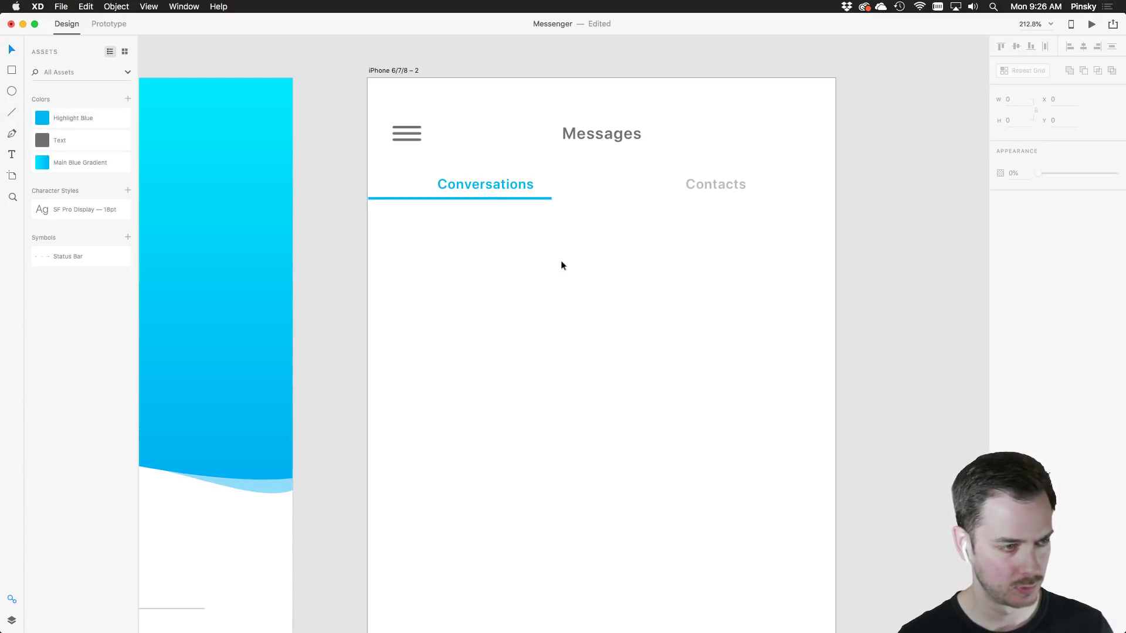
click(482, 199)
key(Left)
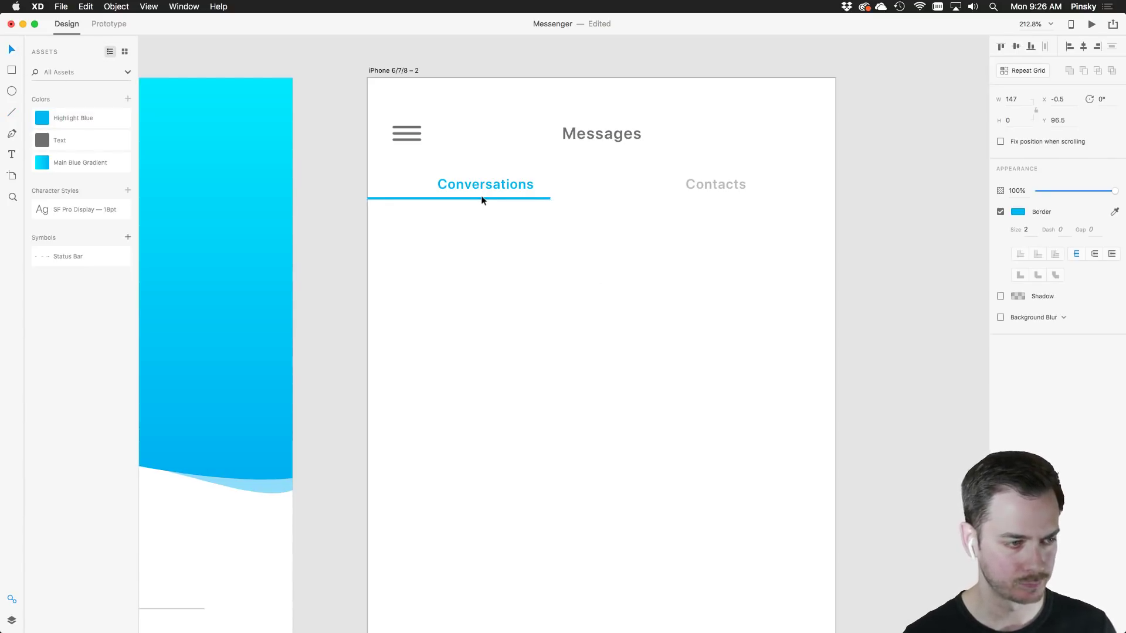
click(499, 230)
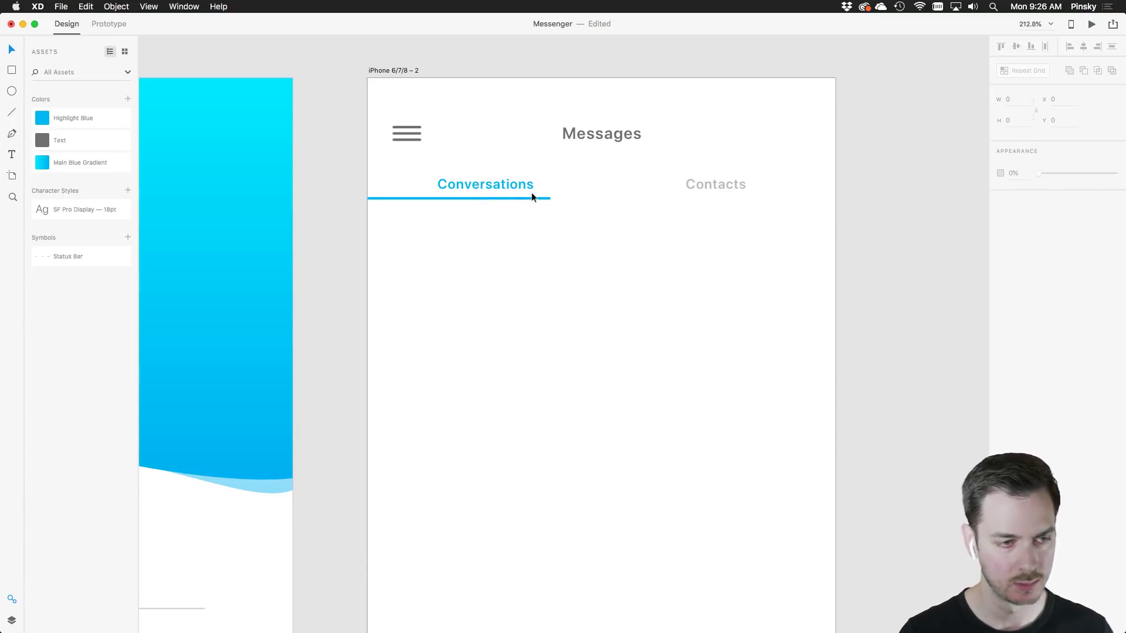
click(550, 198)
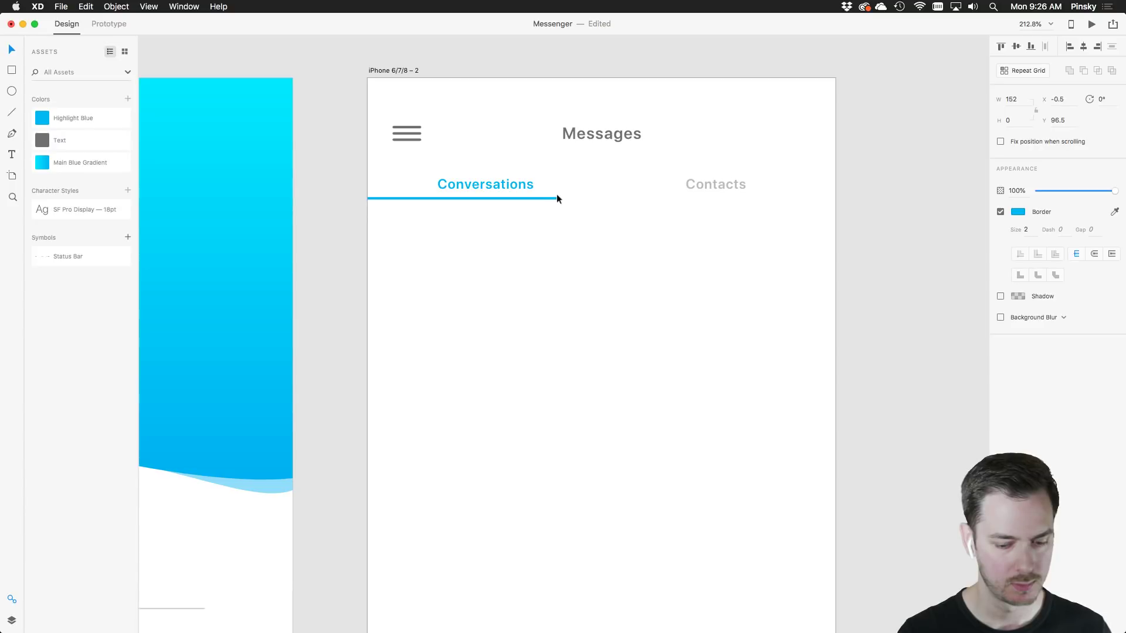
click(561, 215)
scroll(586, 239, down, 1)
scroll(586, 239, right, 1)
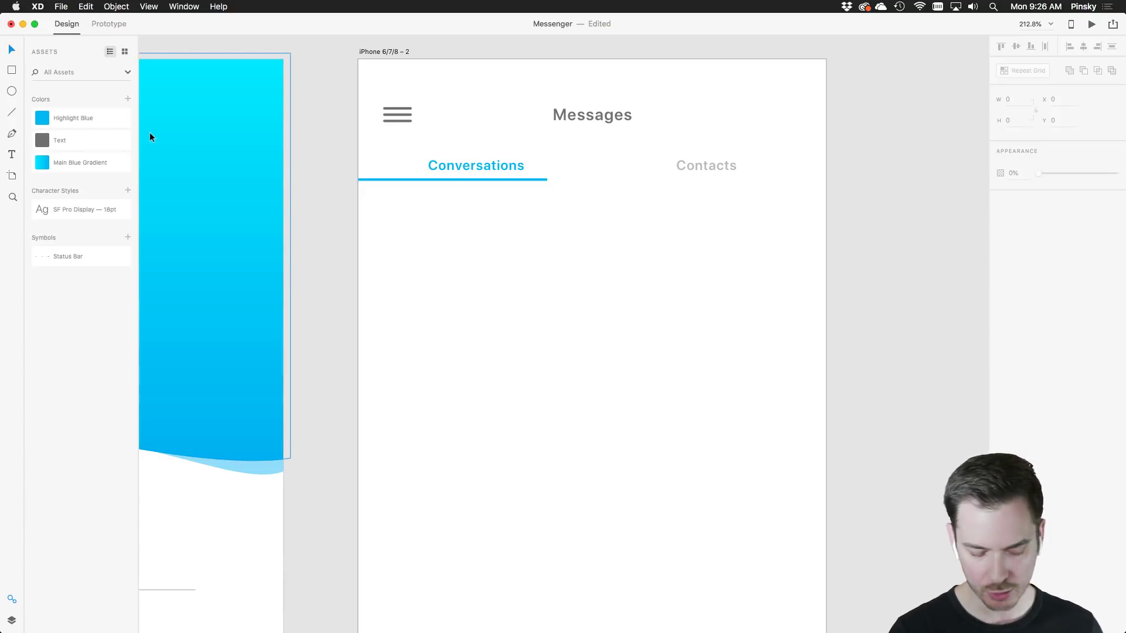
Add an 'ONLINE' text label in capitals below the Conversations tab
key(super+shift+apostrophe)
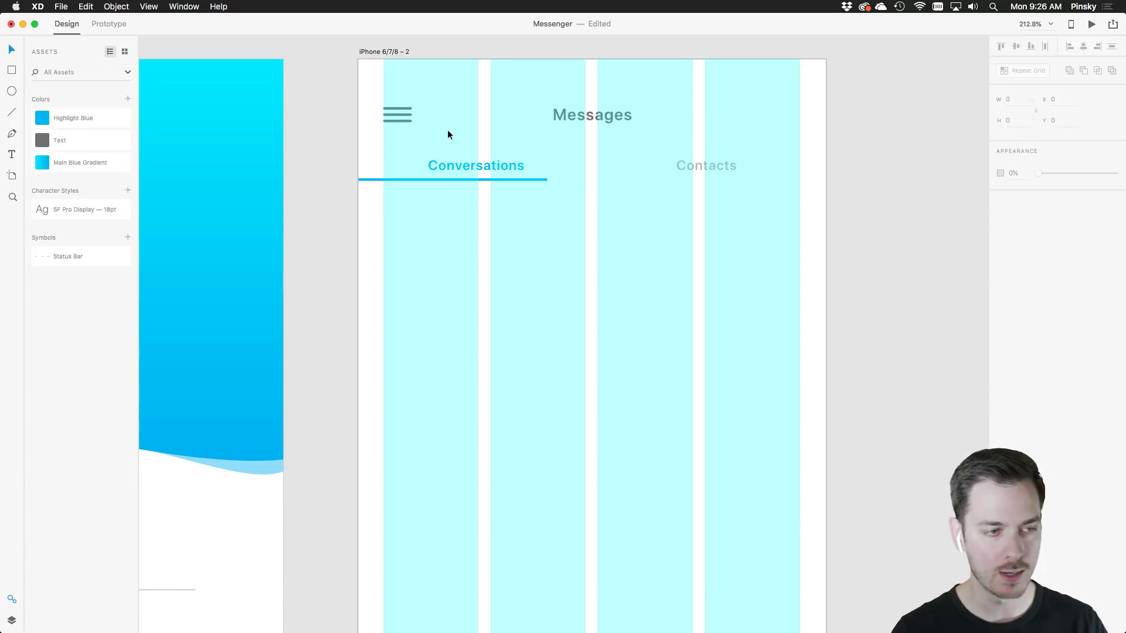
click(14, 153)
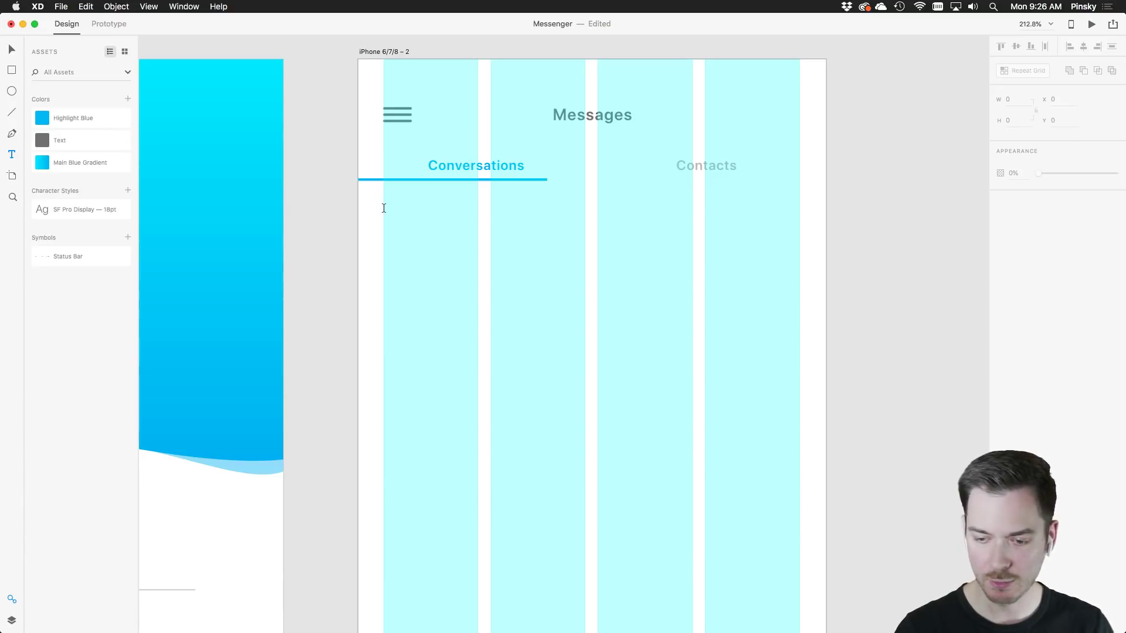
click(384, 209)
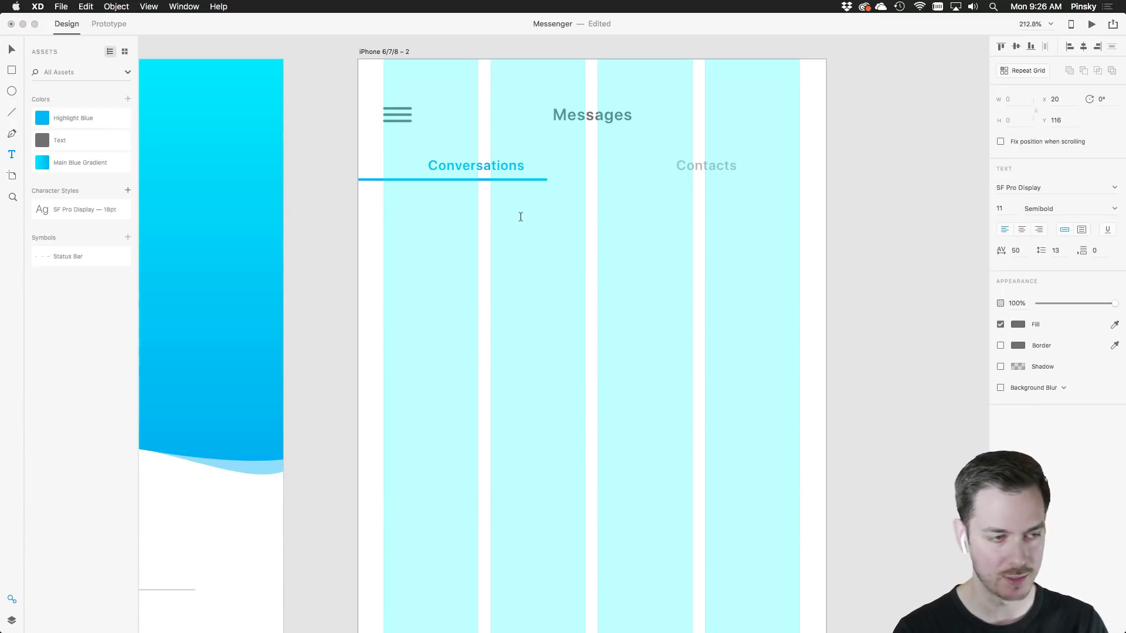
text(Online)
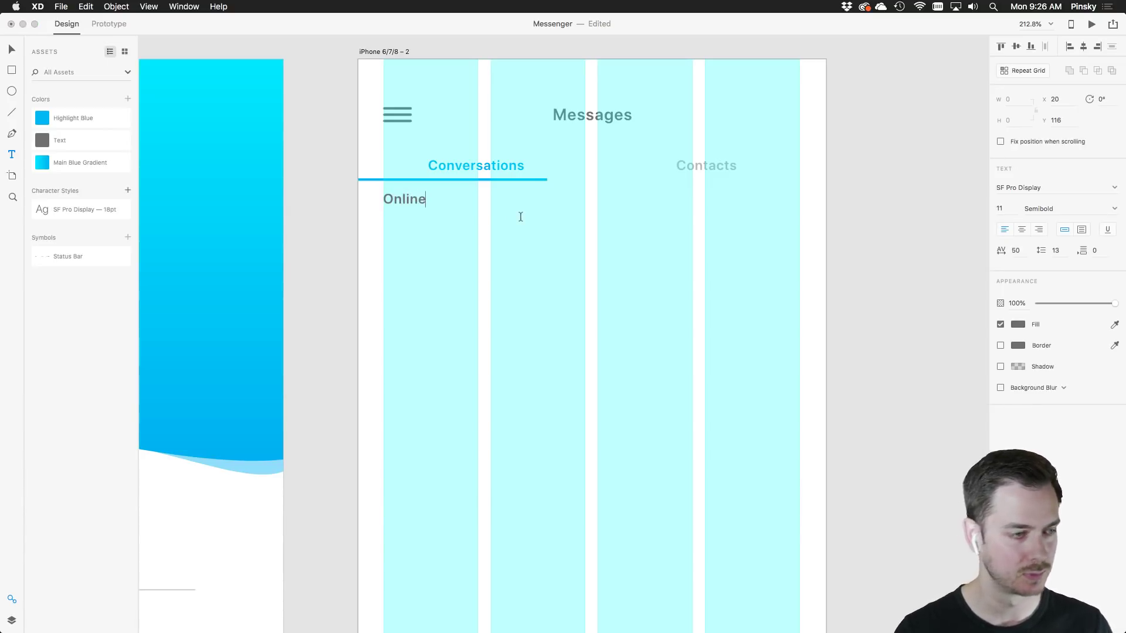
click(11, 51)
key(super+shift+apostrophe)
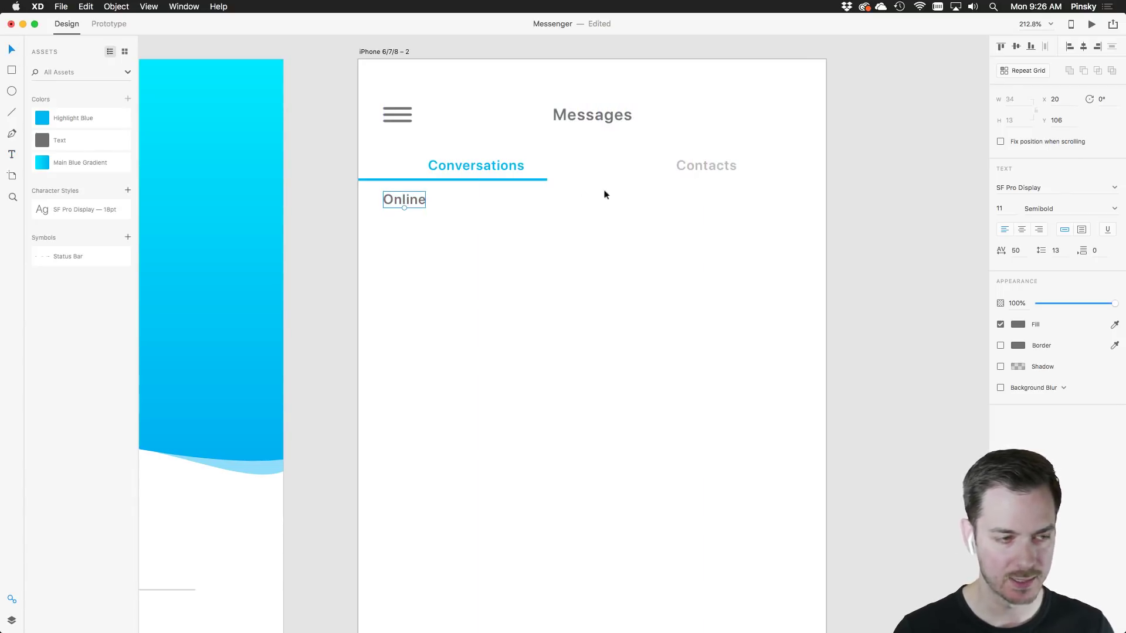
double_click(413, 208)
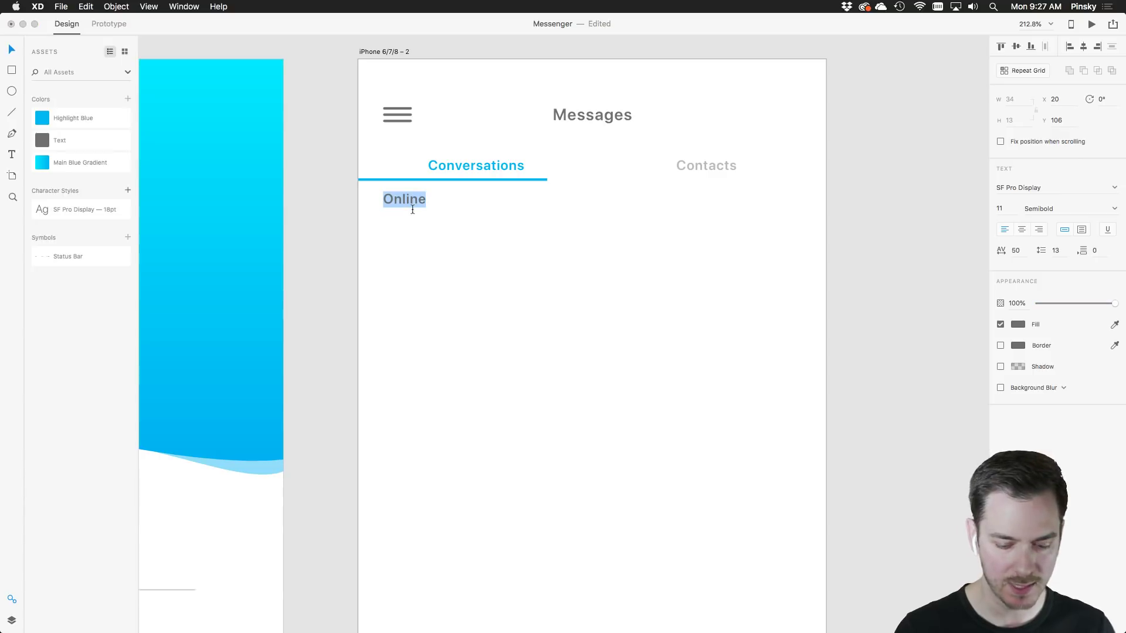
text(ONLINE)
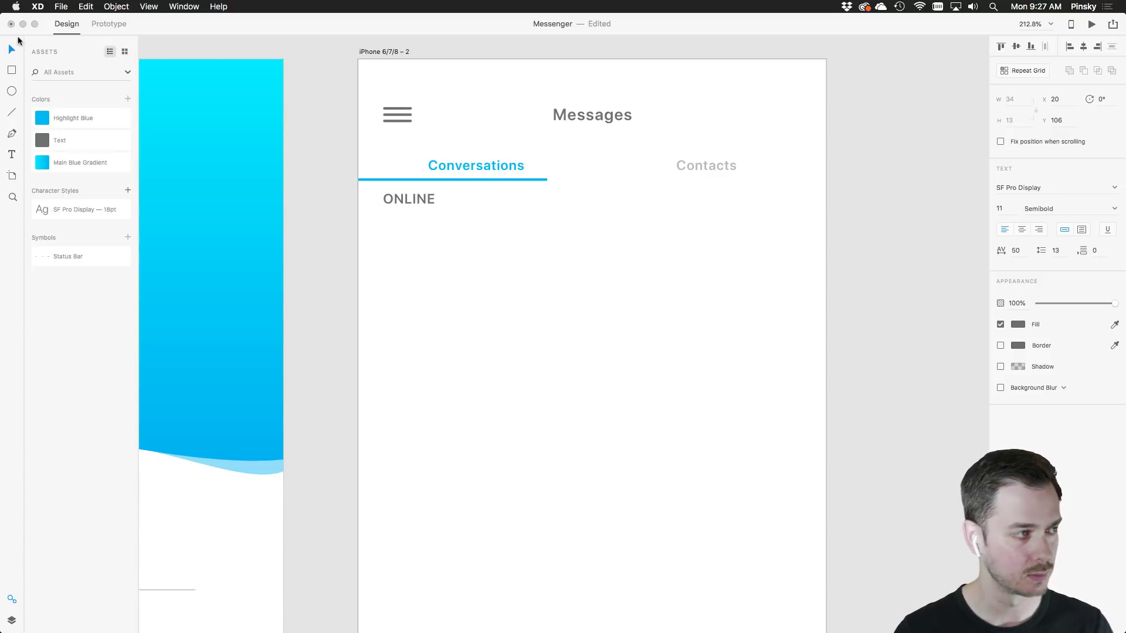
key(Escape)
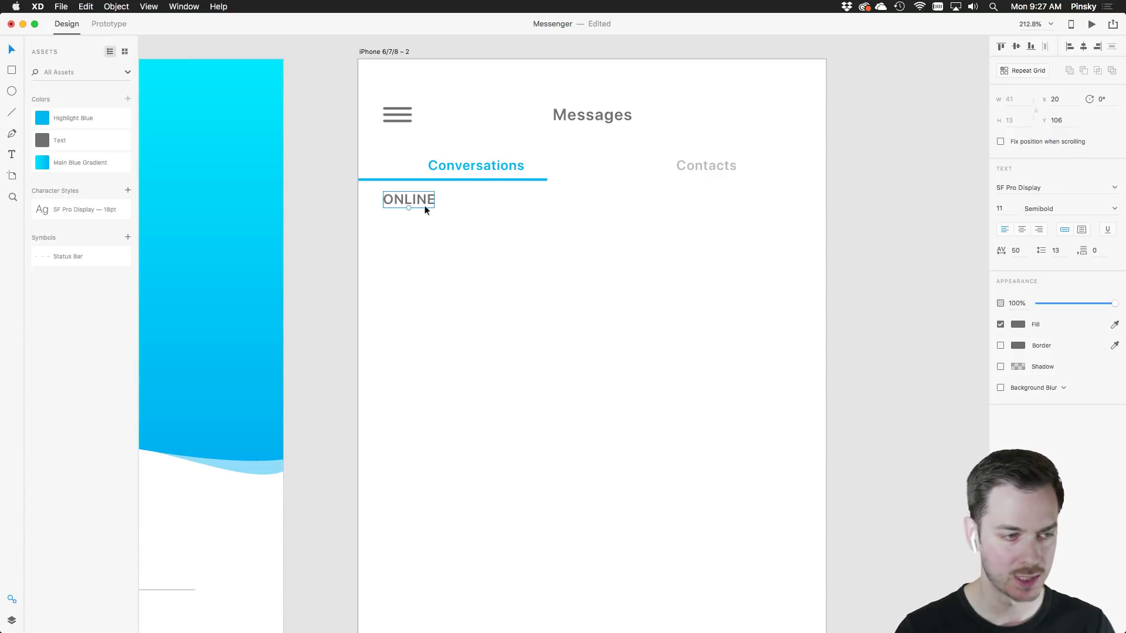
Shrink the ONLINE label to 7 pt and set it to Light weight
scroll(419, 214, up, 5)
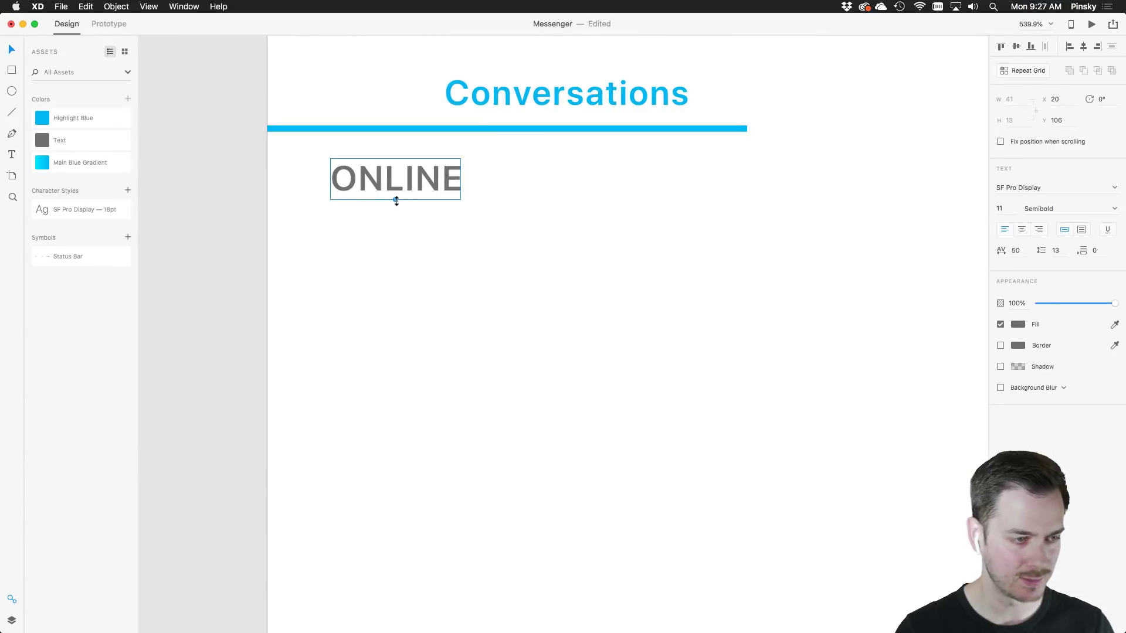
drag(395, 201, 361, 198)
key(super+shift+apostrophe)
click(1111, 205)
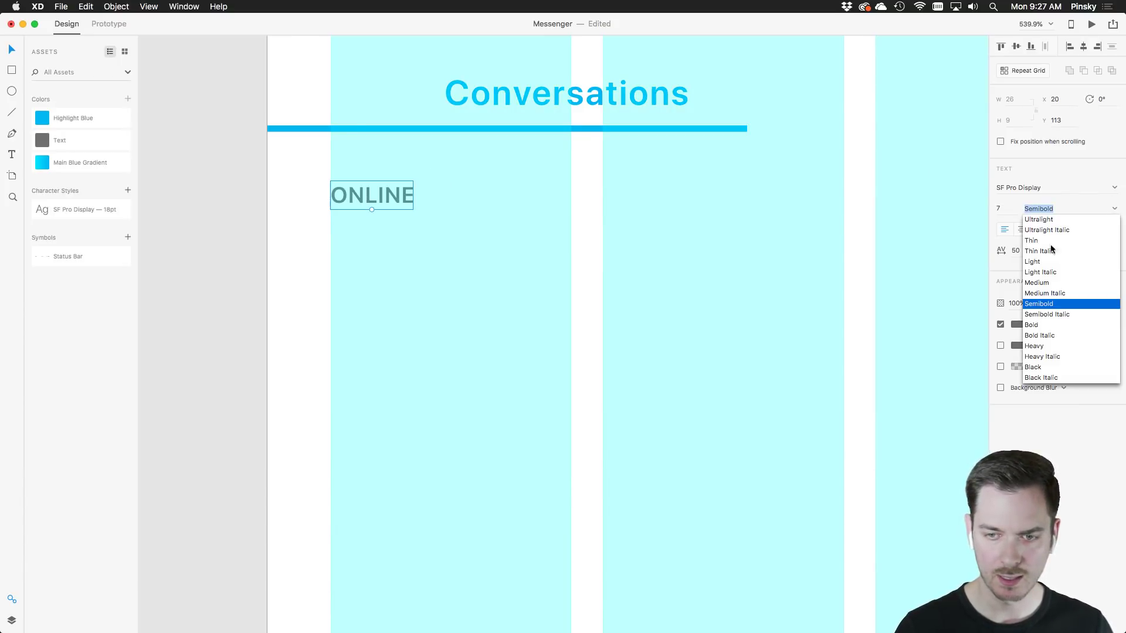
click(1035, 266)
scroll(680, 322, down, 3)
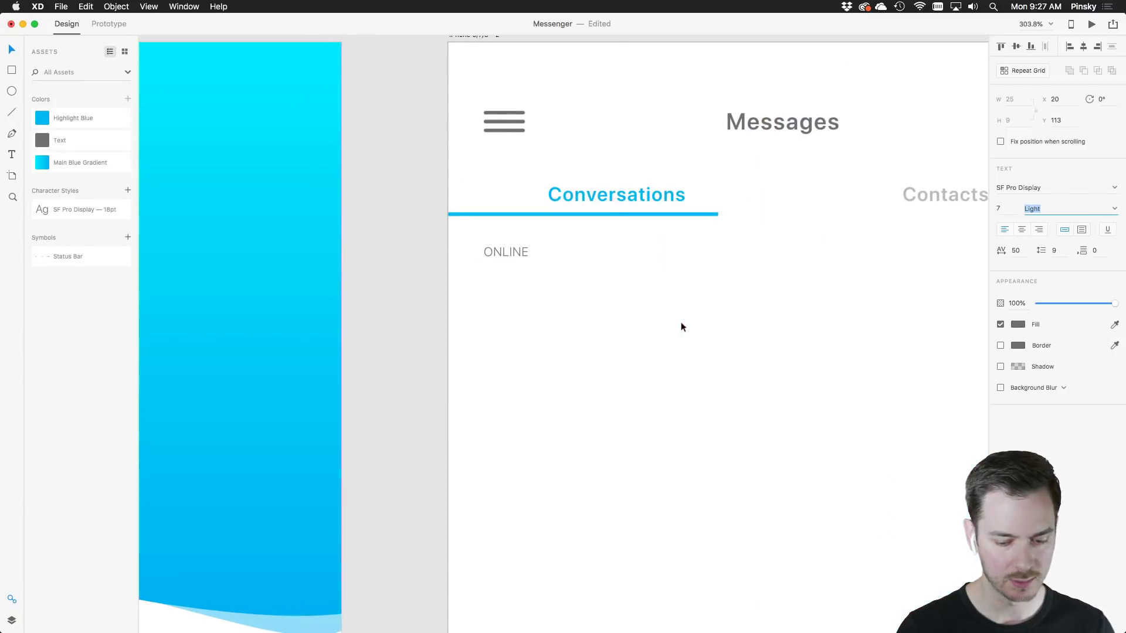
drag(701, 318, 624, 302)
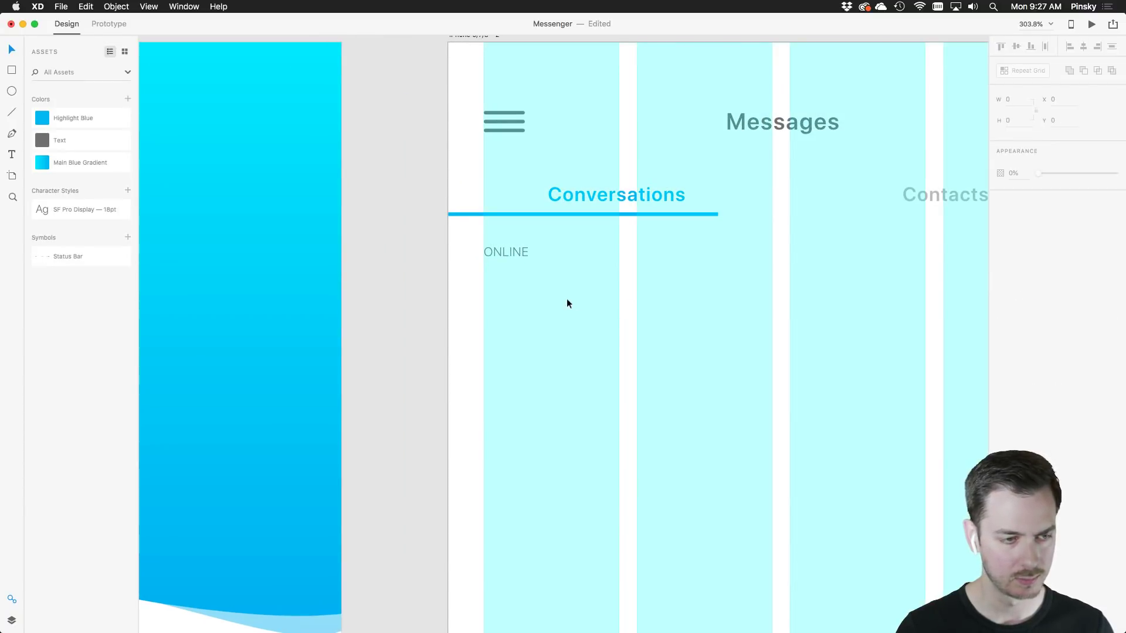
key(shift+super+apostrophe)
drag(543, 303, 446, 259)
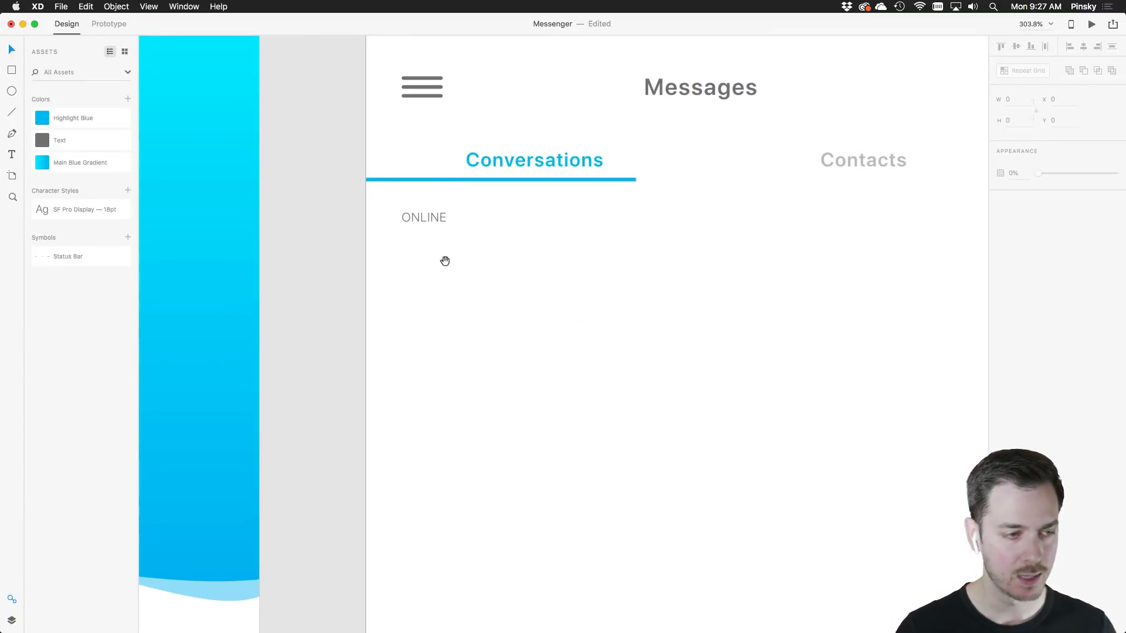
Draw a borderless circle below ONLINE filled with light grey #E8E8E8
click(11, 91)
key(shift+super+apostrophe)
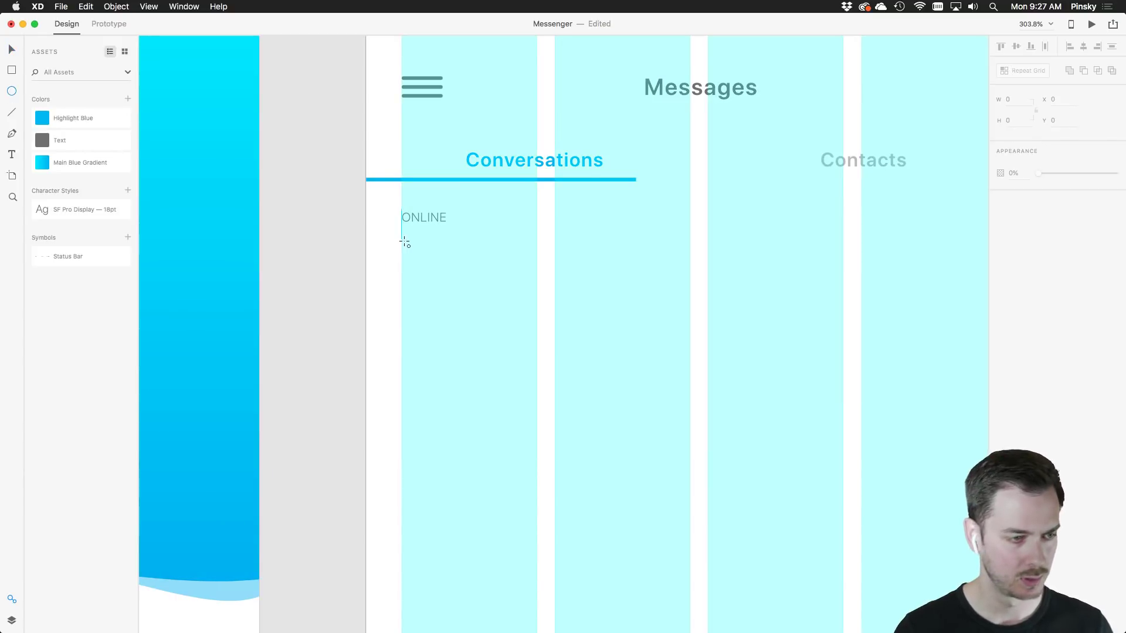
drag(400, 242, 492, 302)
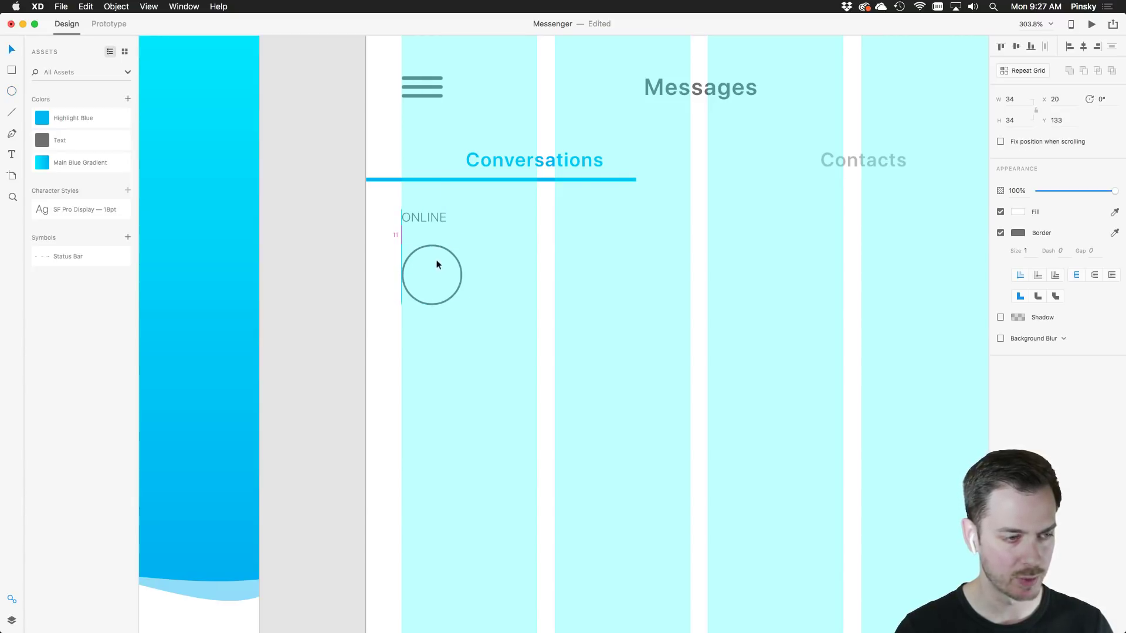
drag(438, 259, 435, 257)
key(super+shift+apostrophe)
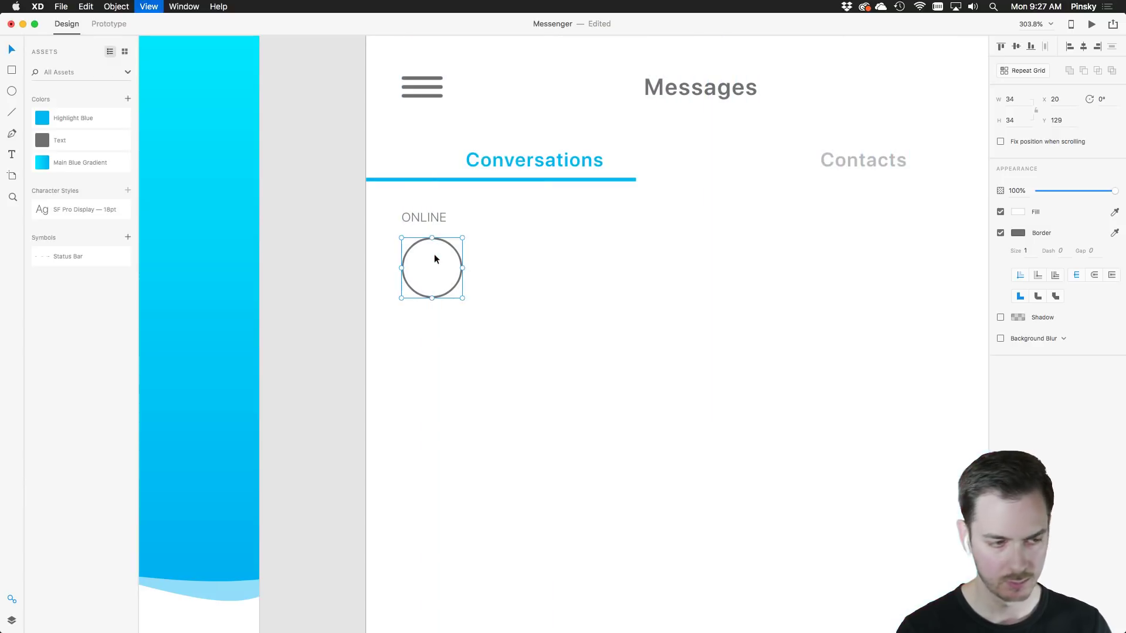
scroll(568, 247, down, 2)
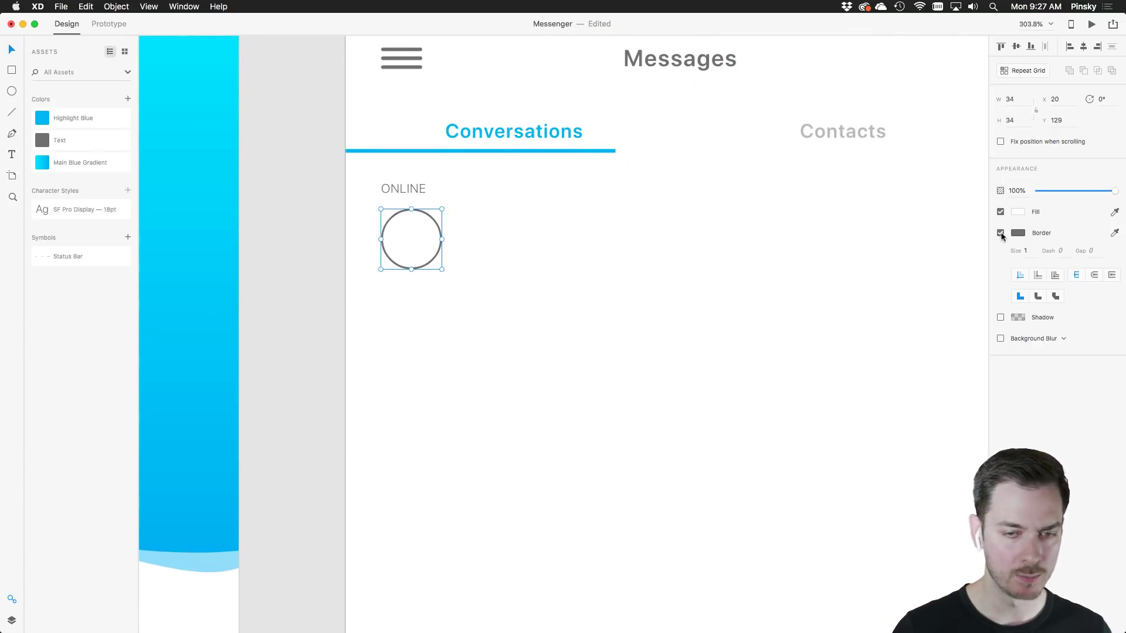
click(1001, 233)
click(1018, 212)
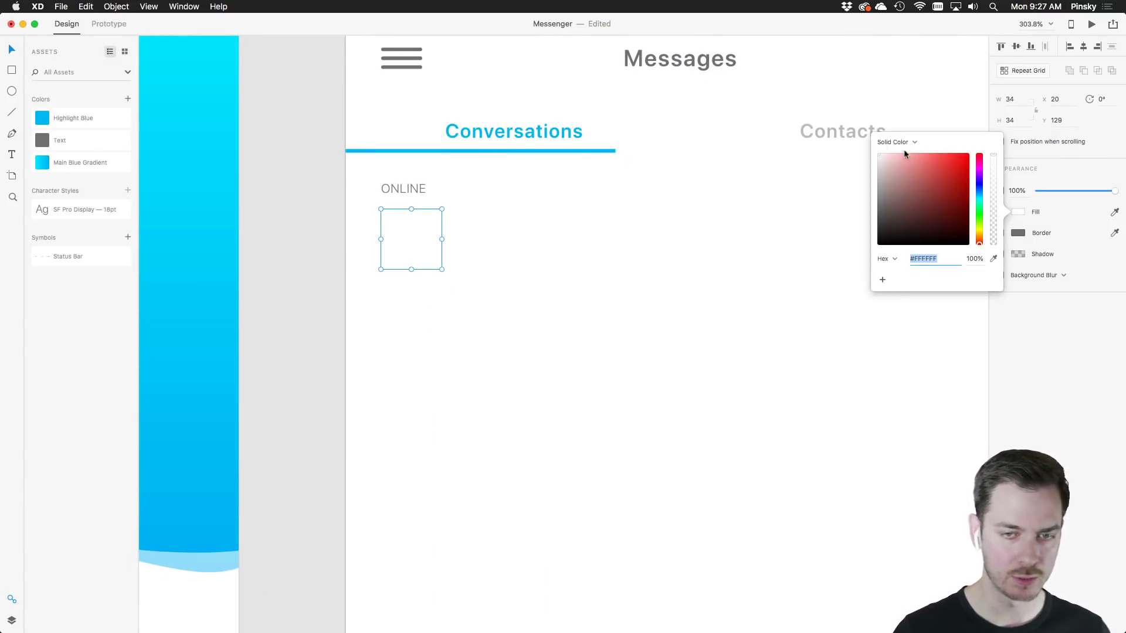
drag(903, 153, 862, 158)
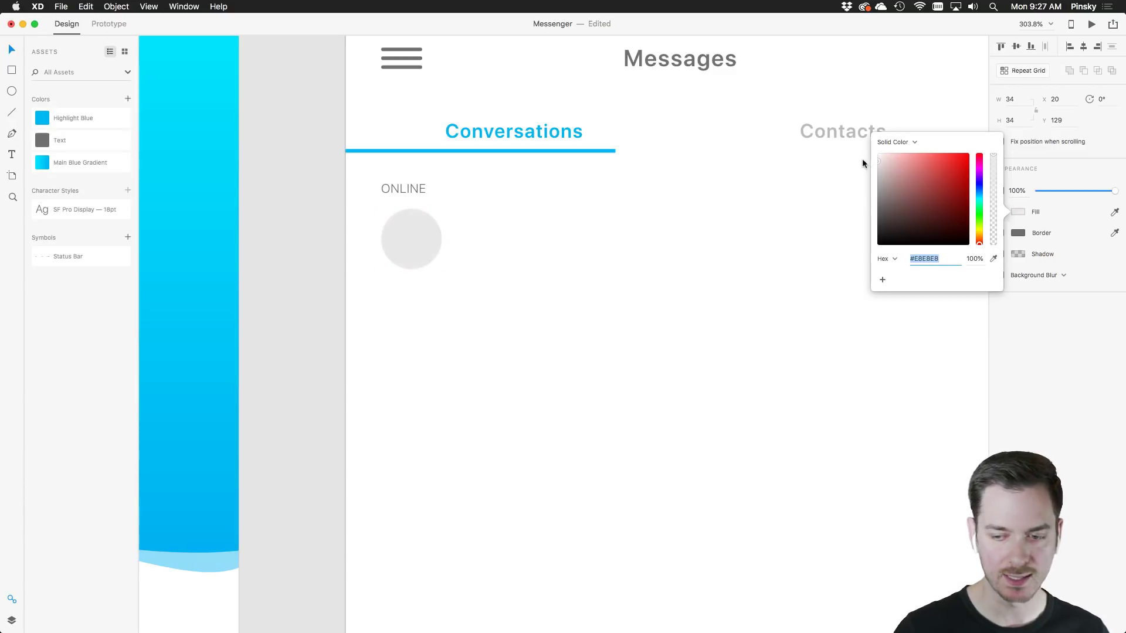
click(552, 258)
click(411, 236)
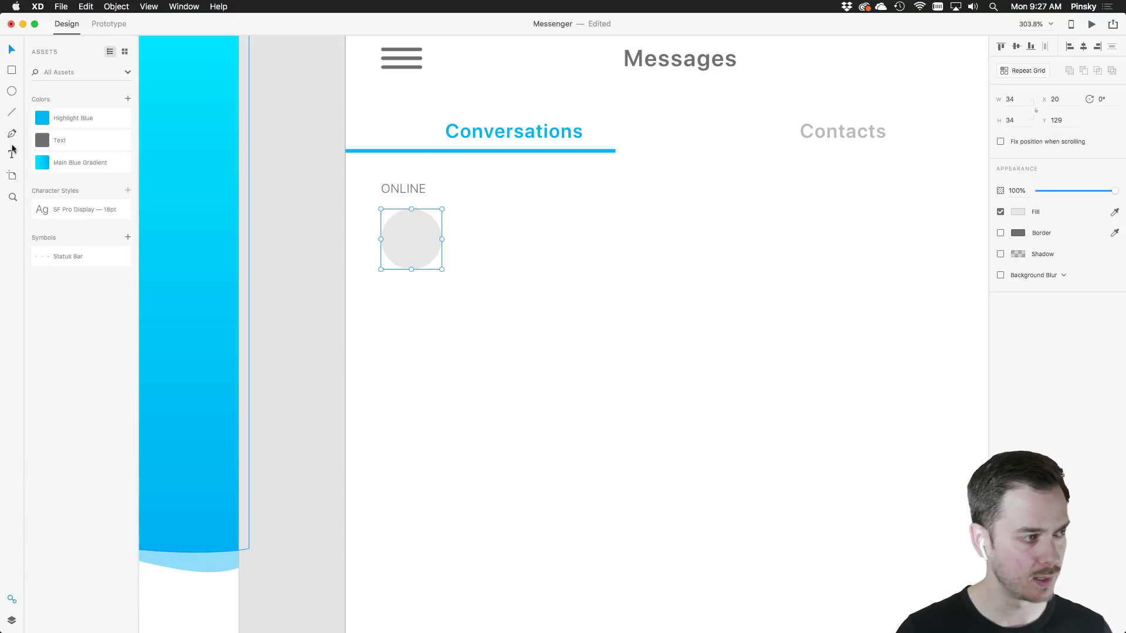
Add a 'Bob' label centred beneath the grey circle
click(408, 290)
text(Bob)
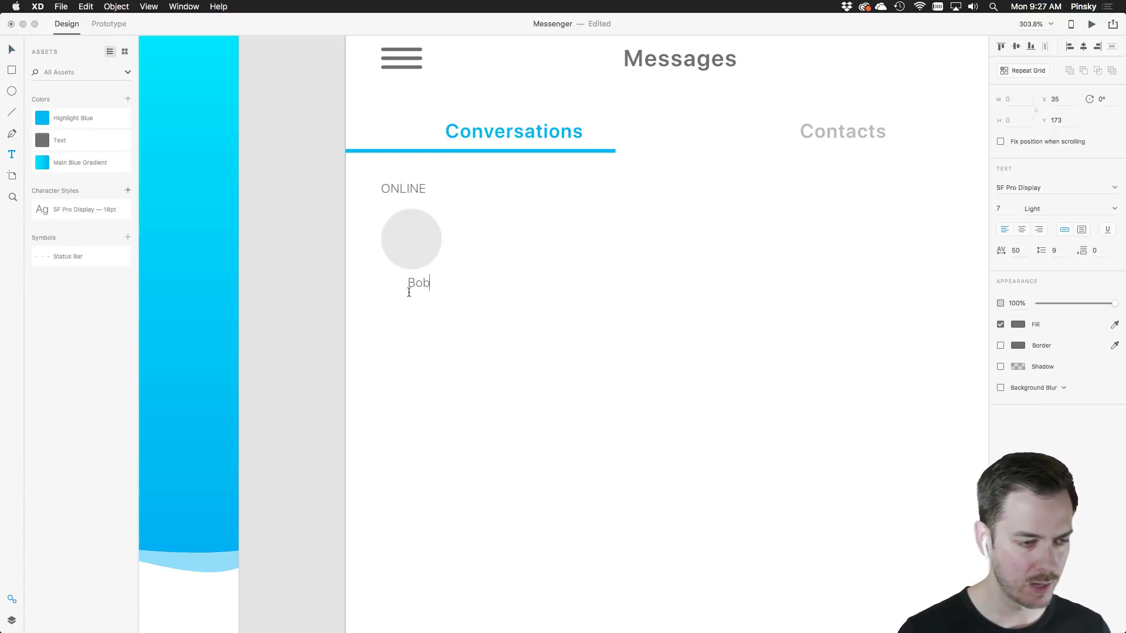
click(11, 50)
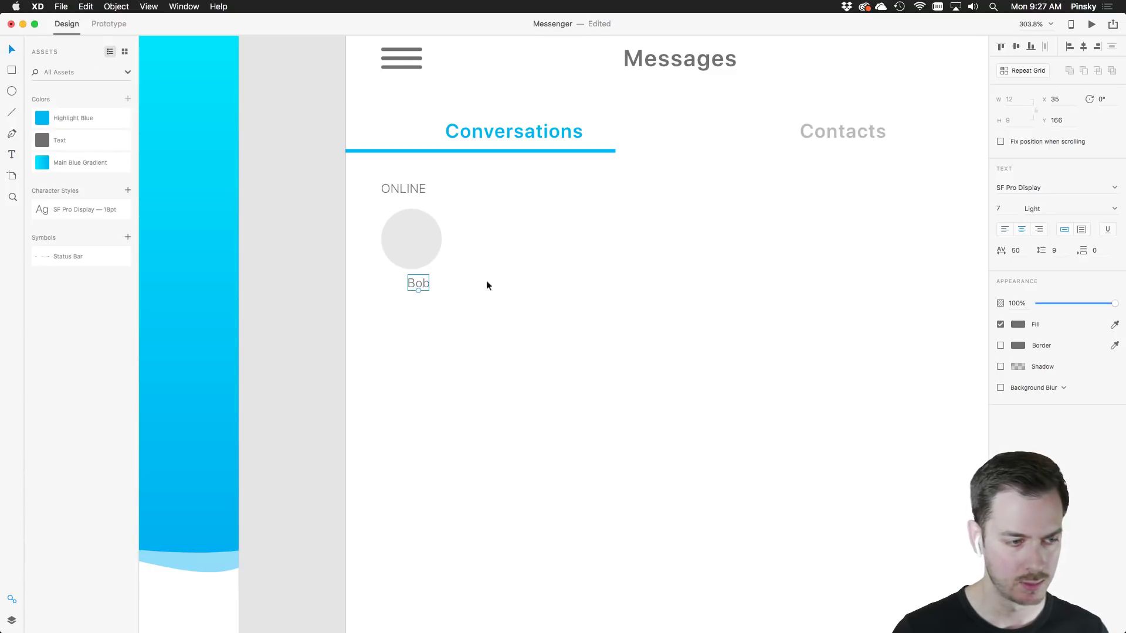
drag(422, 282, 413, 282)
click(553, 320)
scroll(553, 317, down, 5)
scroll(545, 316, up, 4)
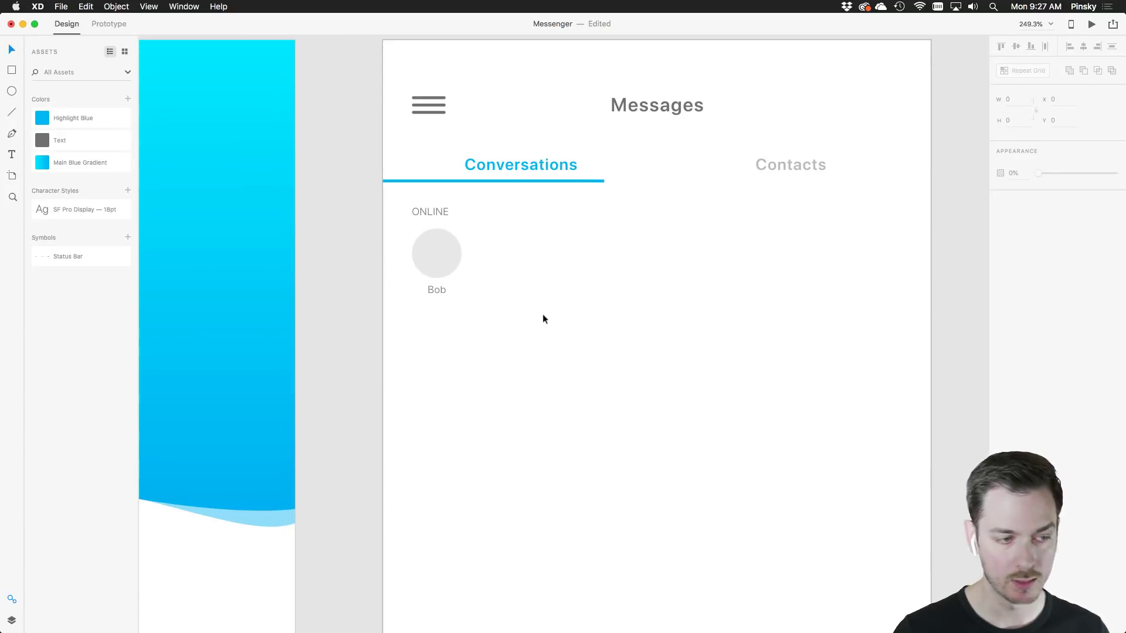
scroll(462, 308, up, 1)
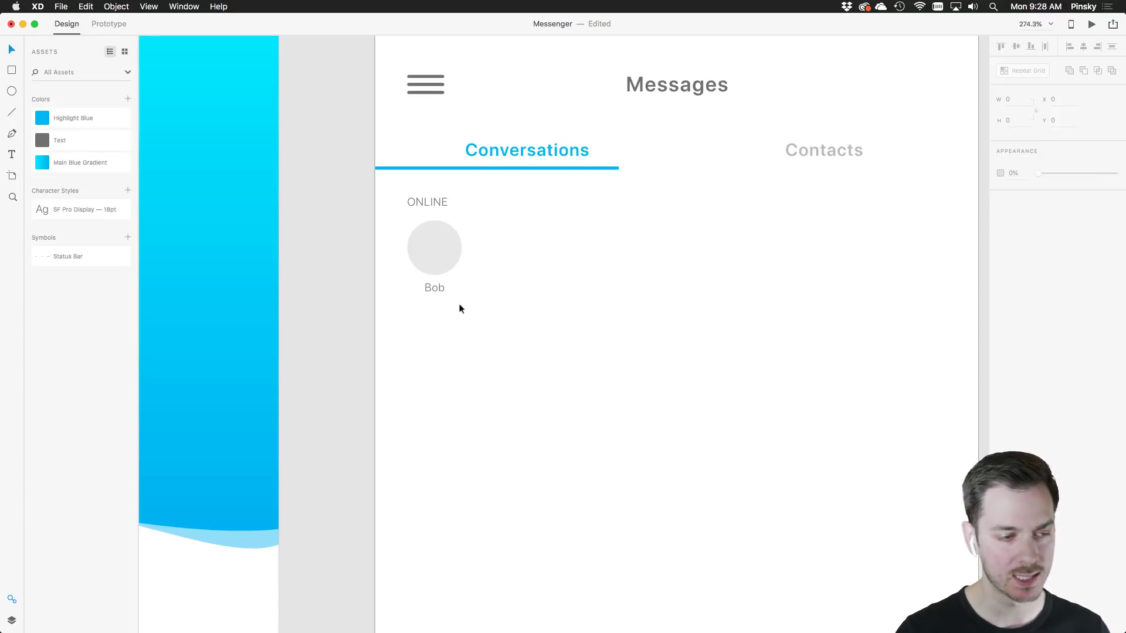
Repeat-grid the circle and Bob label into a widely spaced row across the artboard
drag(461, 305, 426, 257)
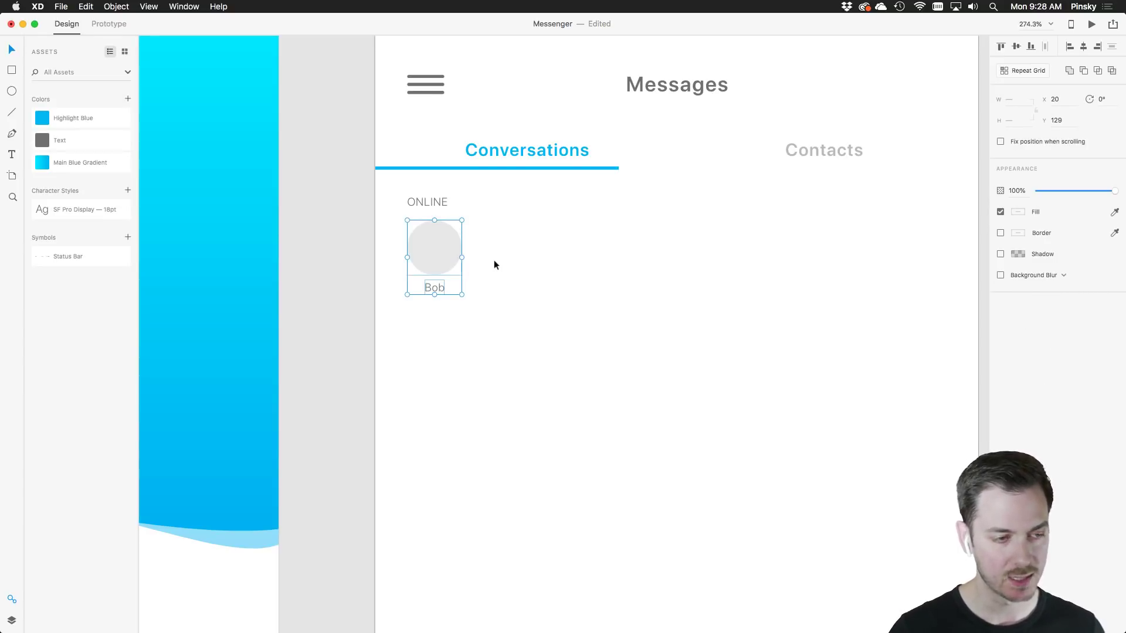
key(super+r)
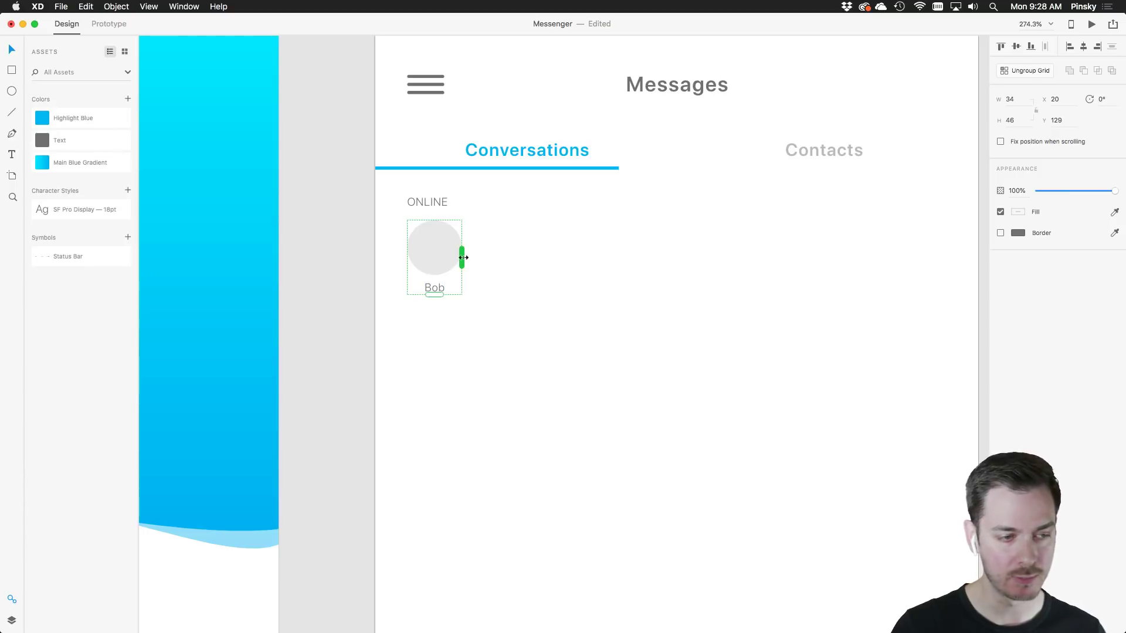
drag(461, 257, 995, 234)
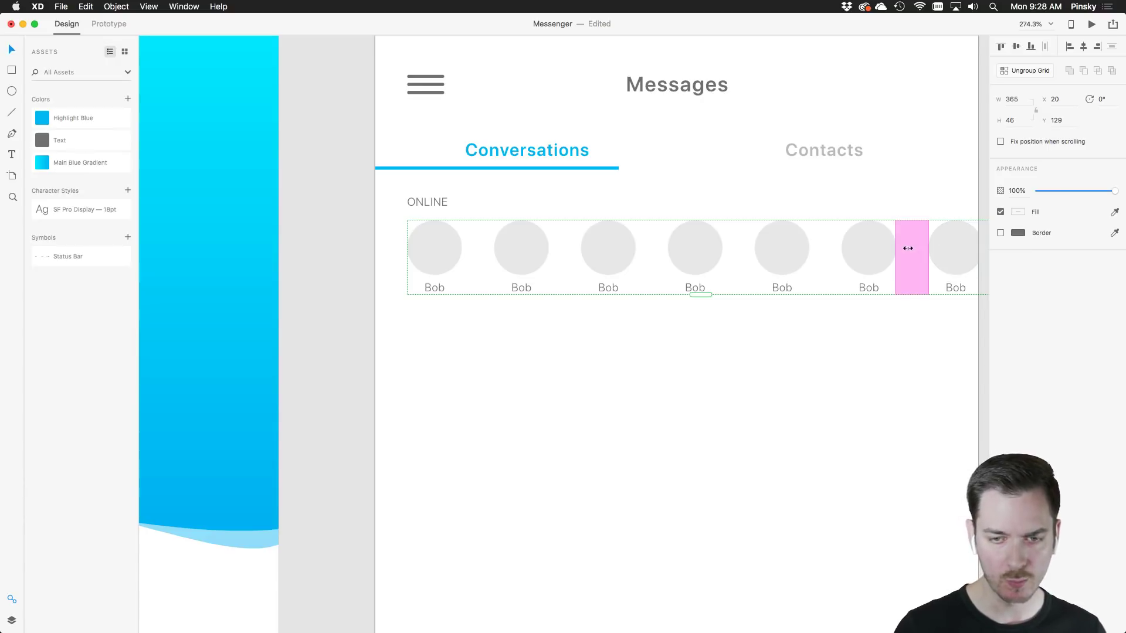
drag(910, 246, 999, 262)
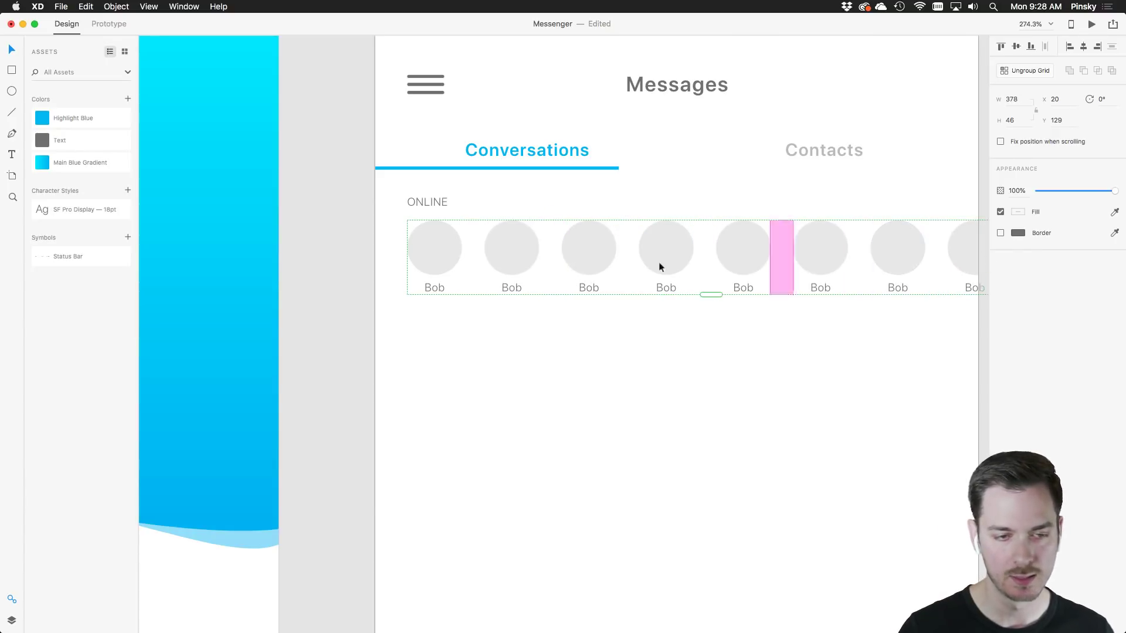
click(675, 362)
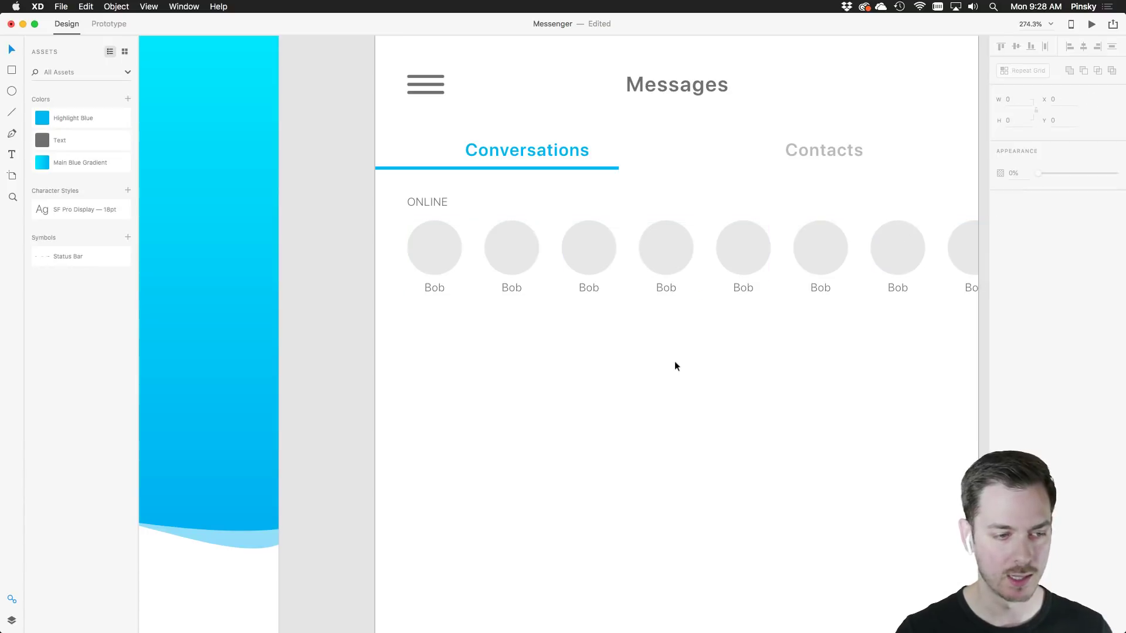
scroll(673, 365, right, 3)
scroll(473, 317, down, 3)
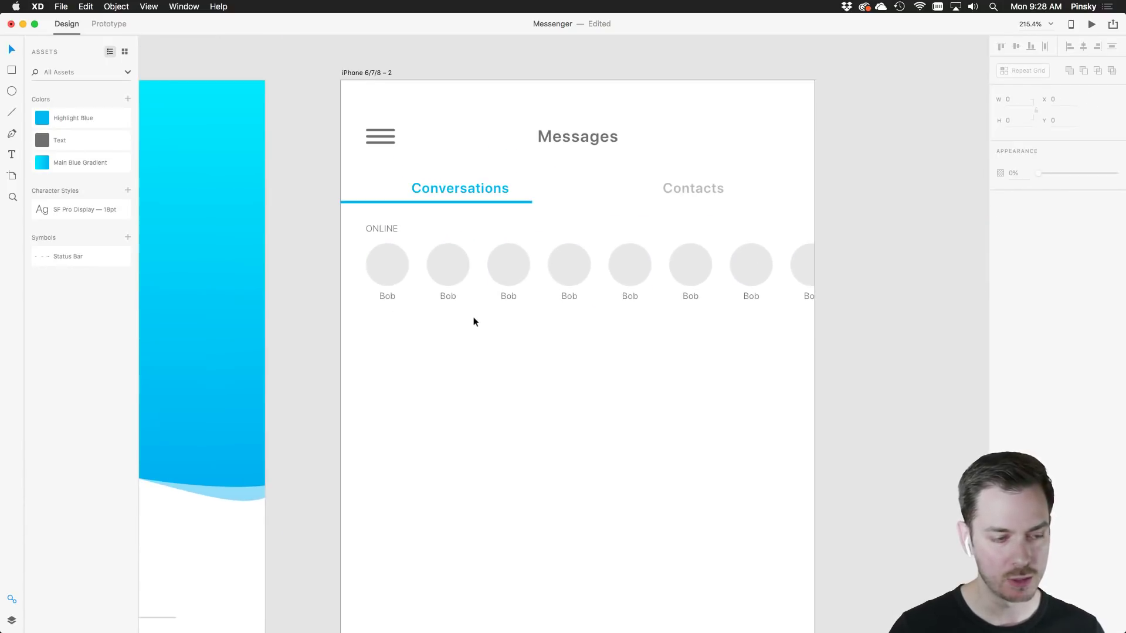
Select one avatar circle, browse the Diverse UI face photos, then bring up the Headshots folder
double_click(633, 271)
key(super+Tab)
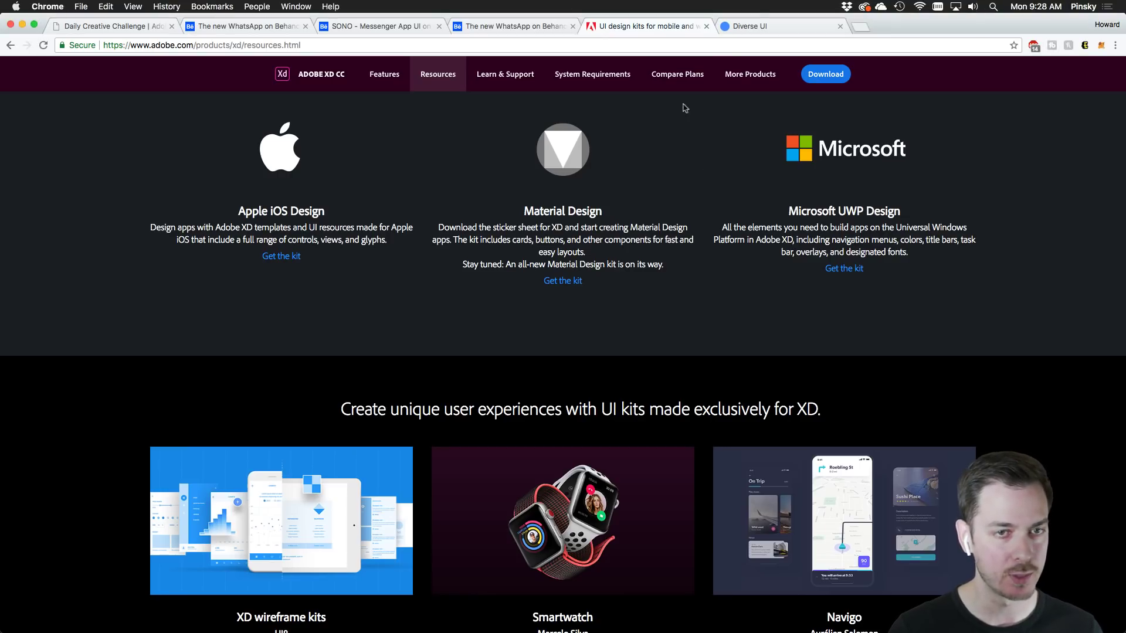
click(752, 26)
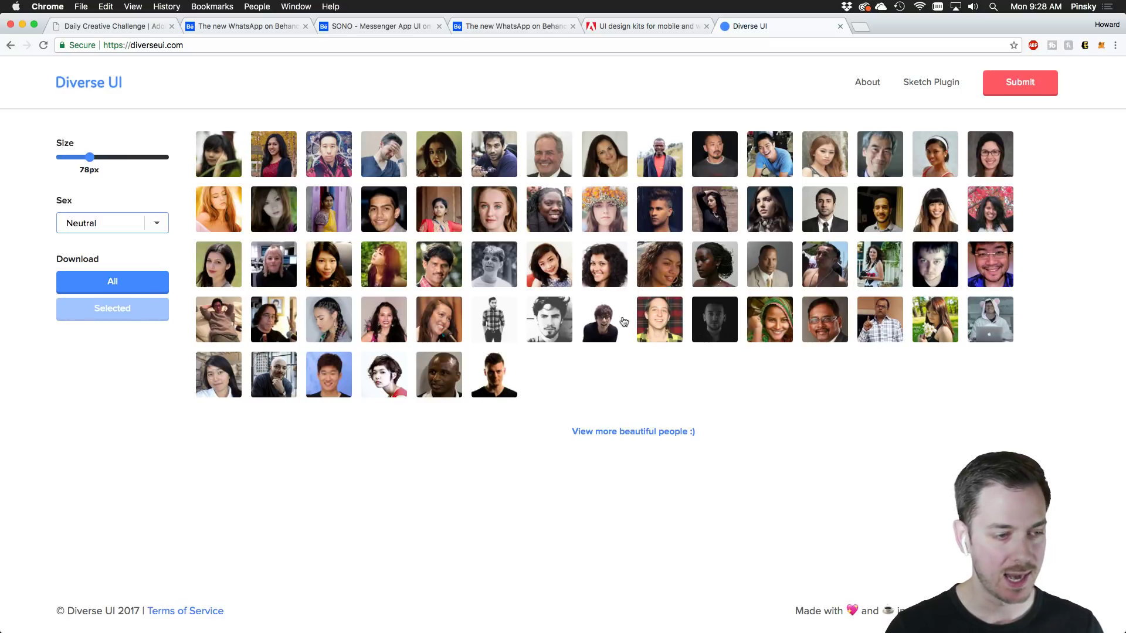
key(super+Tab)
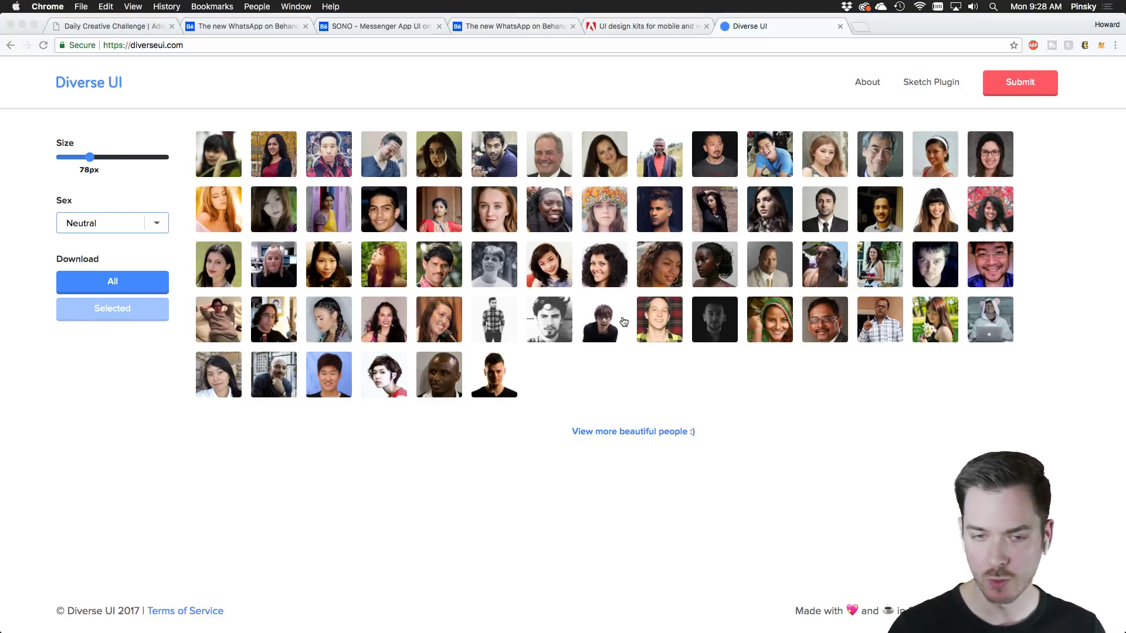
key(super+Tab)
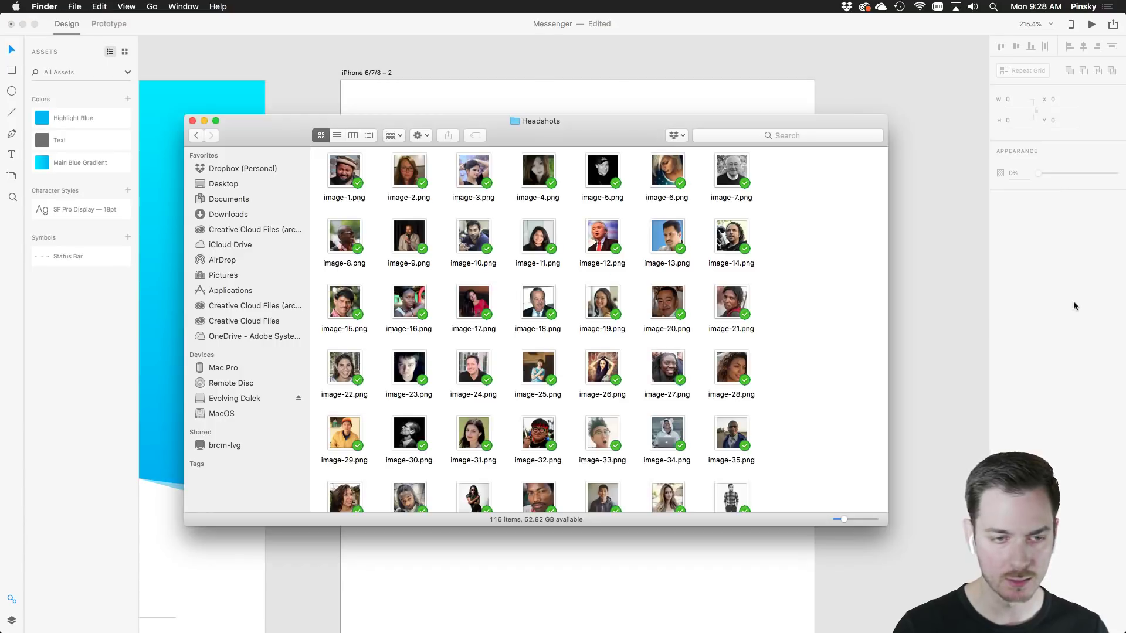
Drop headshots image-71 through image-84 from Finder onto the avatar circles
scroll(833, 263, down, 3)
scroll(833, 263, down, 10)
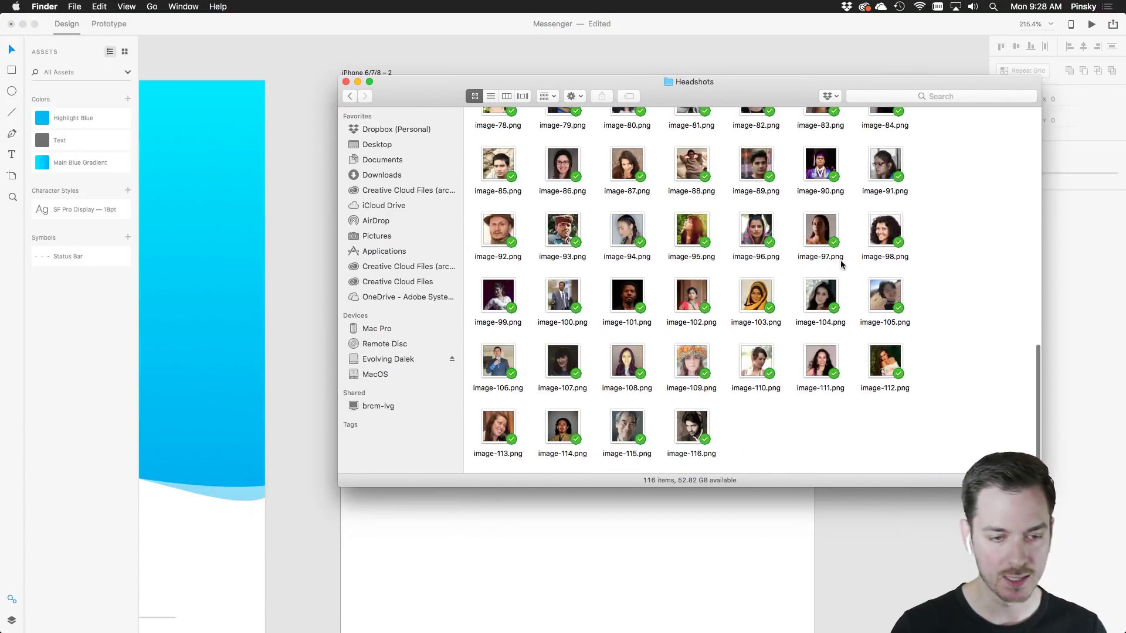
drag(976, 174, 531, 265)
drag(534, 81, 472, 343)
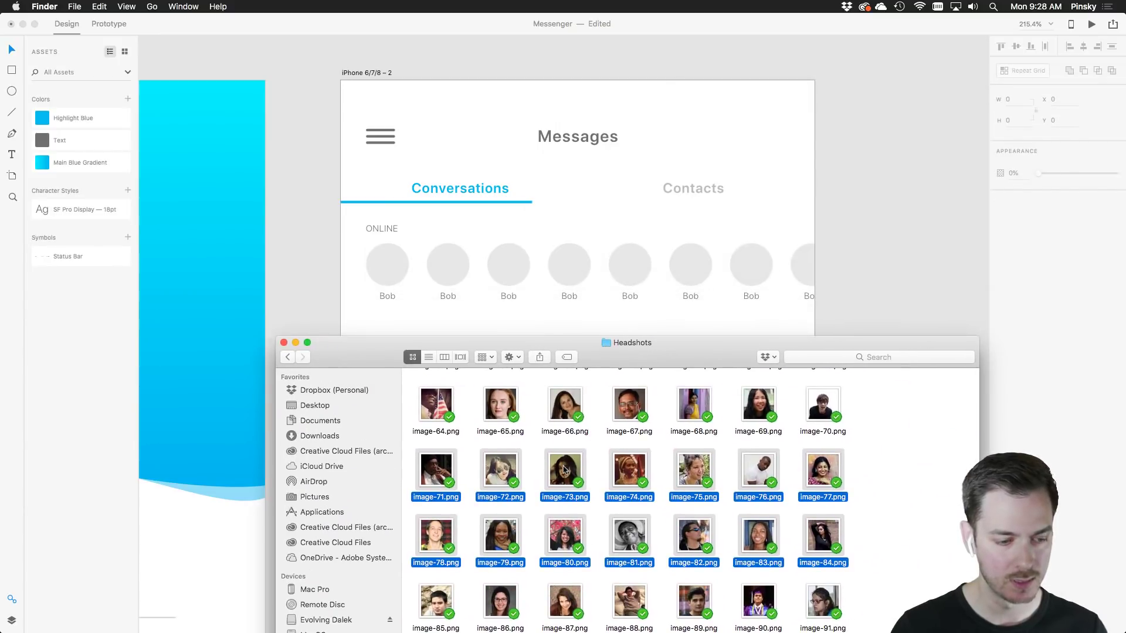
drag(565, 464, 394, 265)
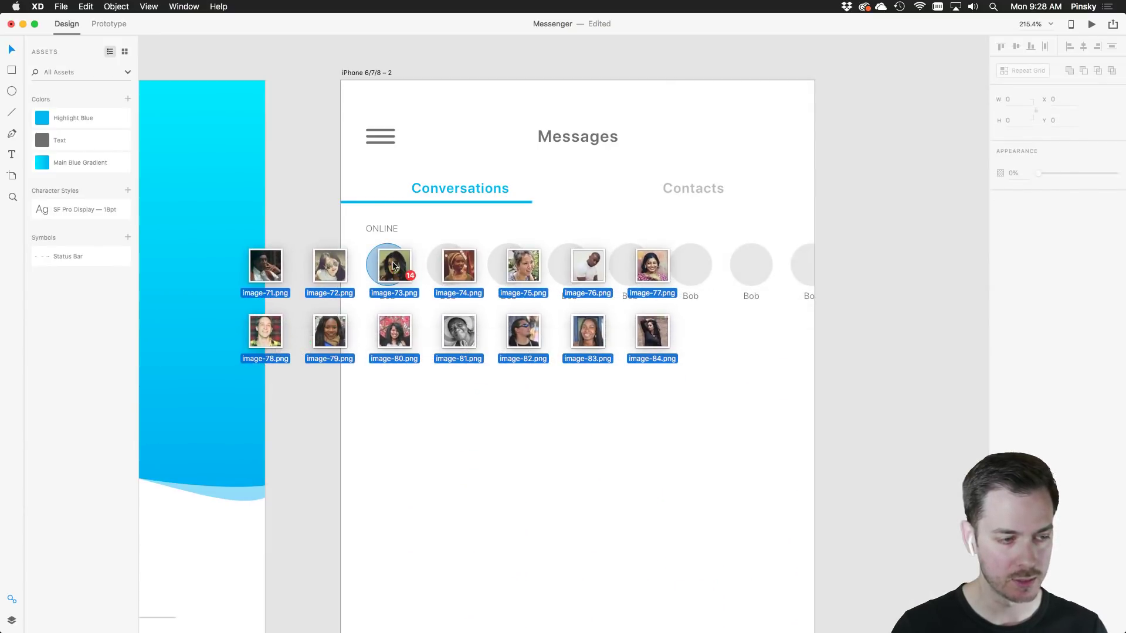
click(635, 342)
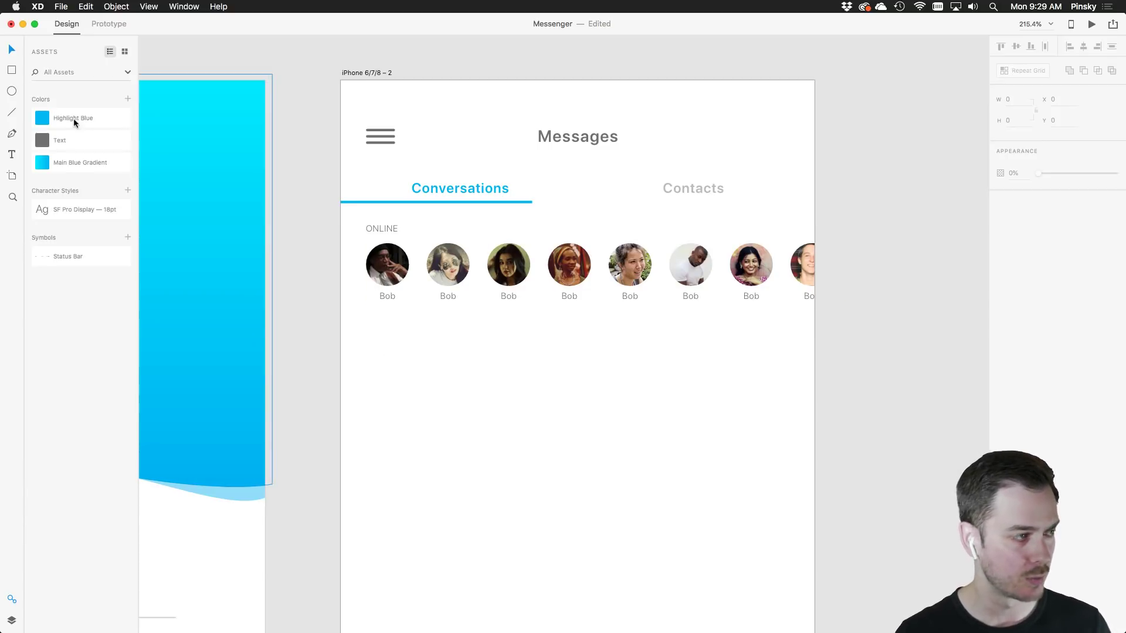
Draw a borderless light grey 40×40 circle below the ONLINE avatar row
click(11, 91)
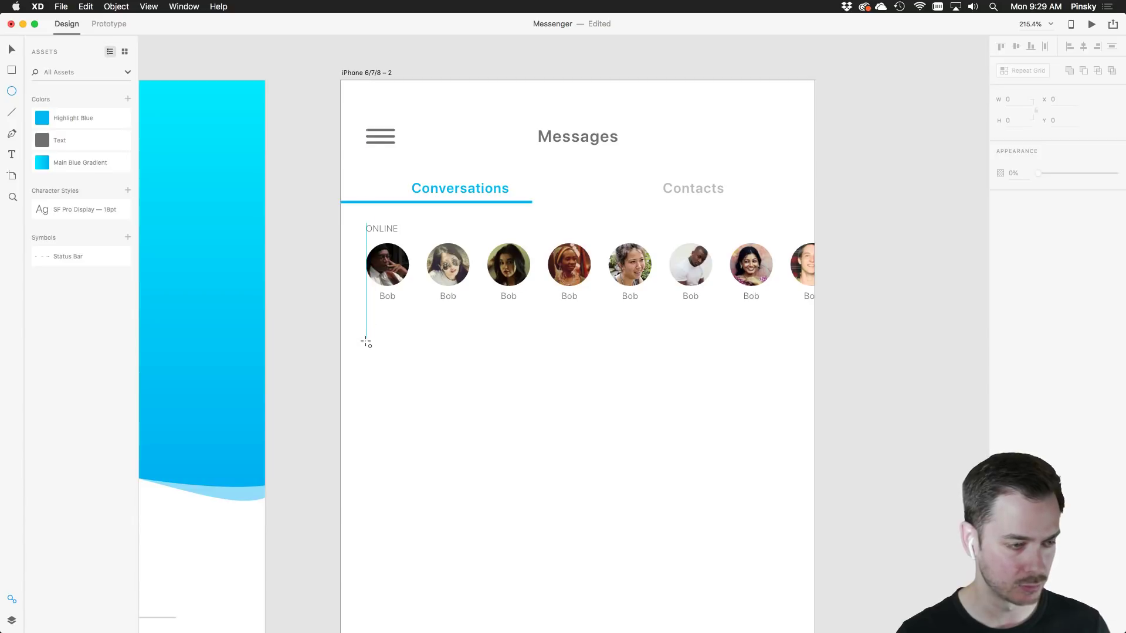
mouse_move(367, 342)
mouse_down()
mouse_move(418, 387)
mouse_move(408, 381)
mouse_up()
click(1001, 233)
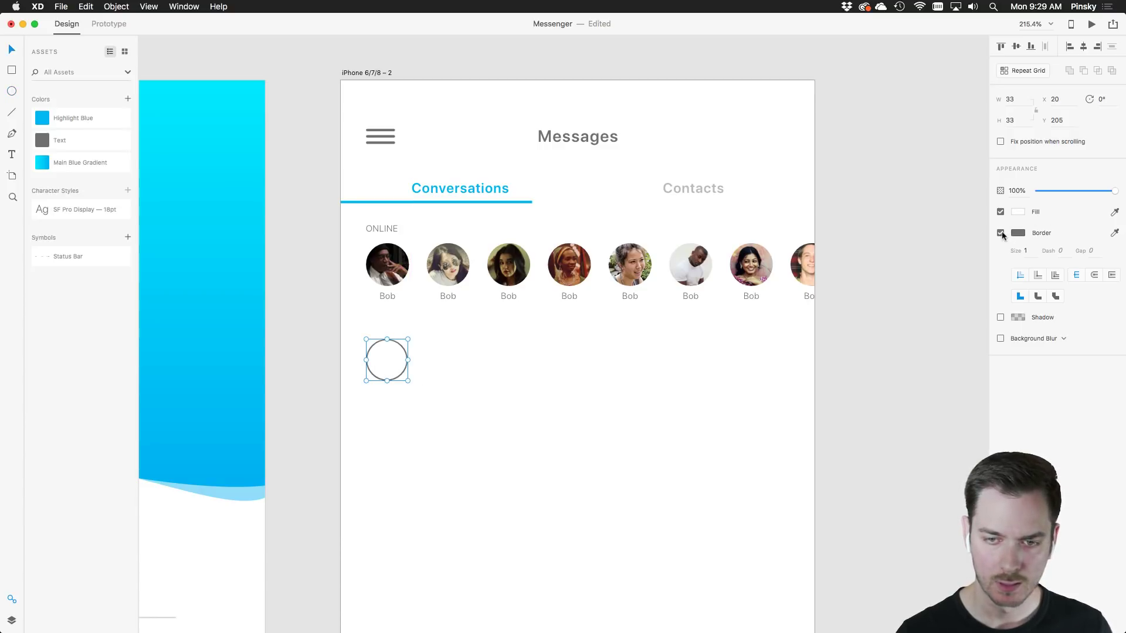
click(1018, 212)
click(882, 161)
drag(882, 160, 875, 157)
click(381, 355)
drag(382, 355, 386, 349)
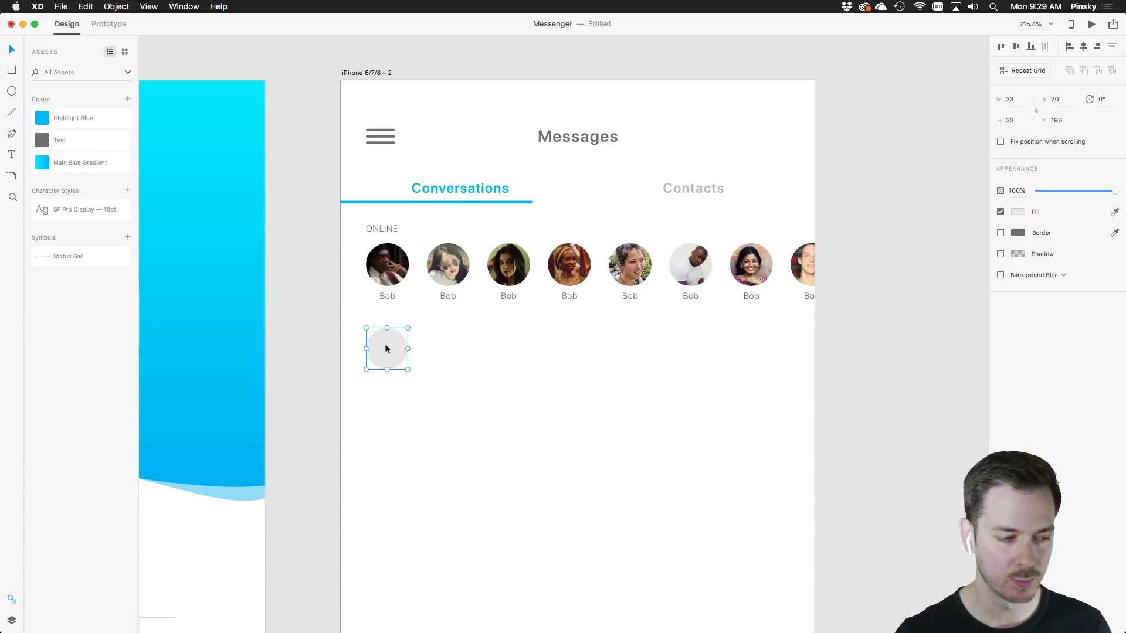
scroll(386, 349, down, 3)
scroll(388, 348, up, 2)
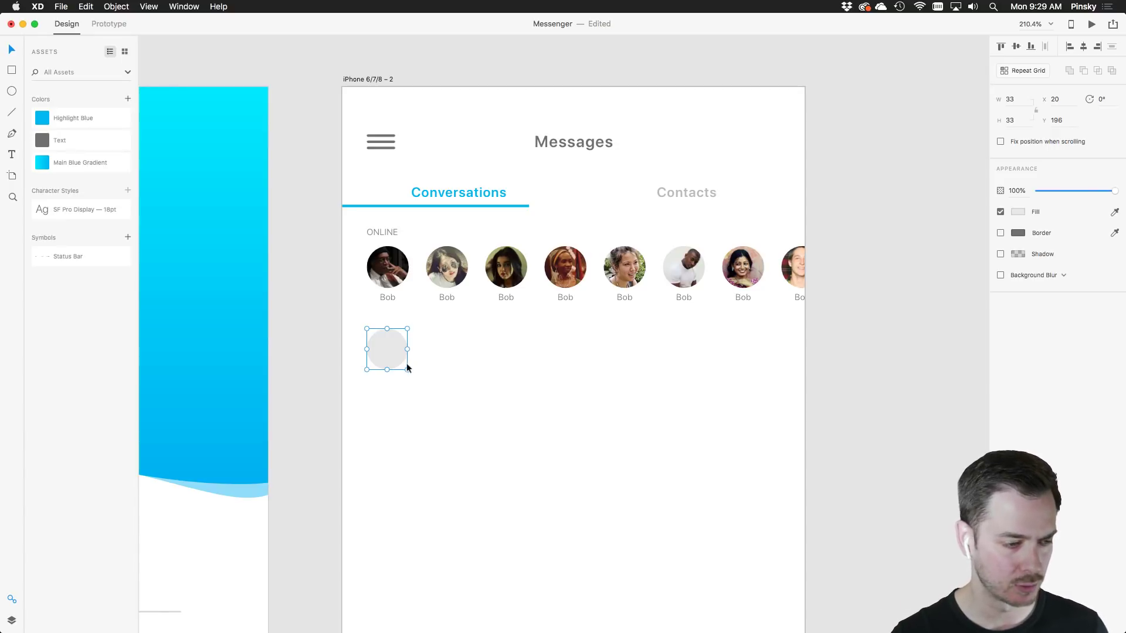
drag(407, 370, 417, 381)
scroll(431, 364, up, 3)
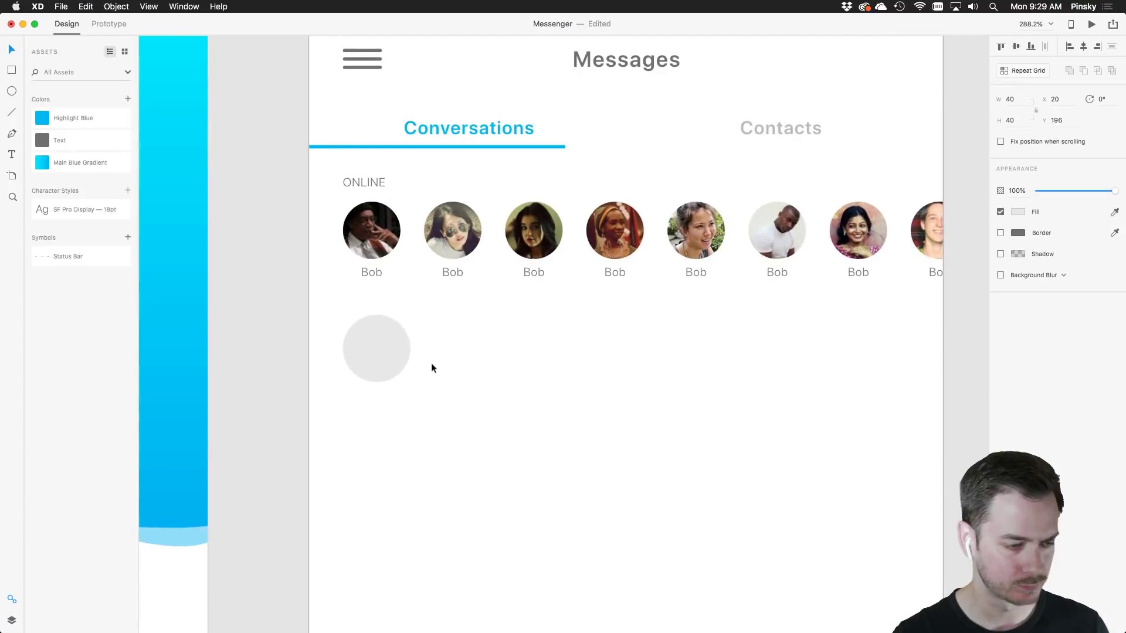
Add a Bold 9-pt 'Bob' label beside the grey circle, with a copy just below
key(t)
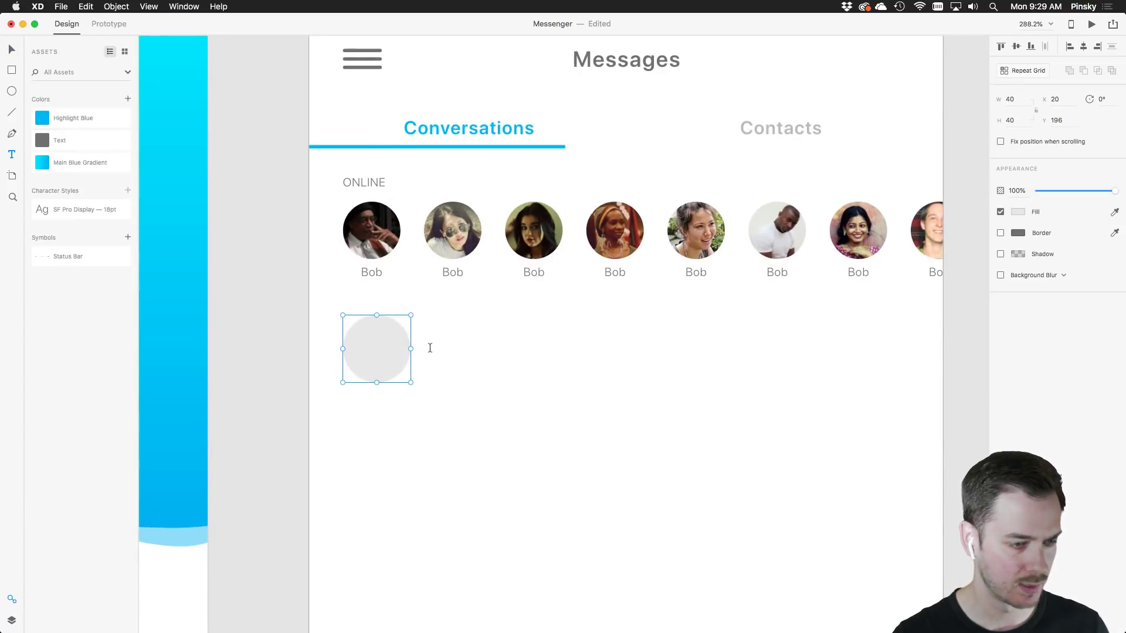
click(424, 339)
text(Bob)
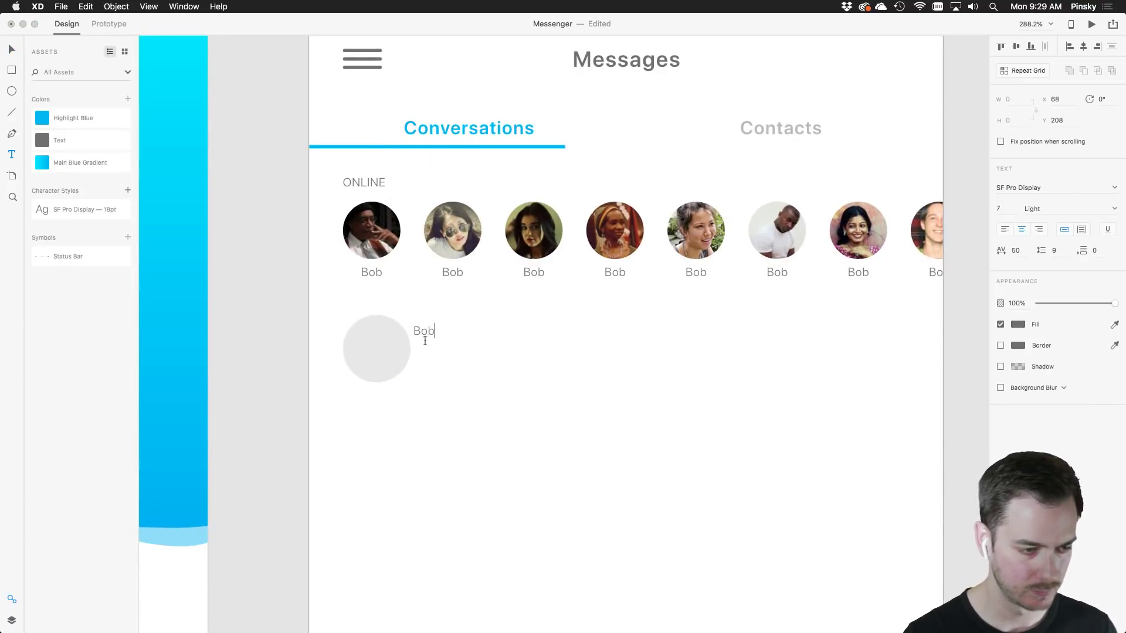
click(12, 51)
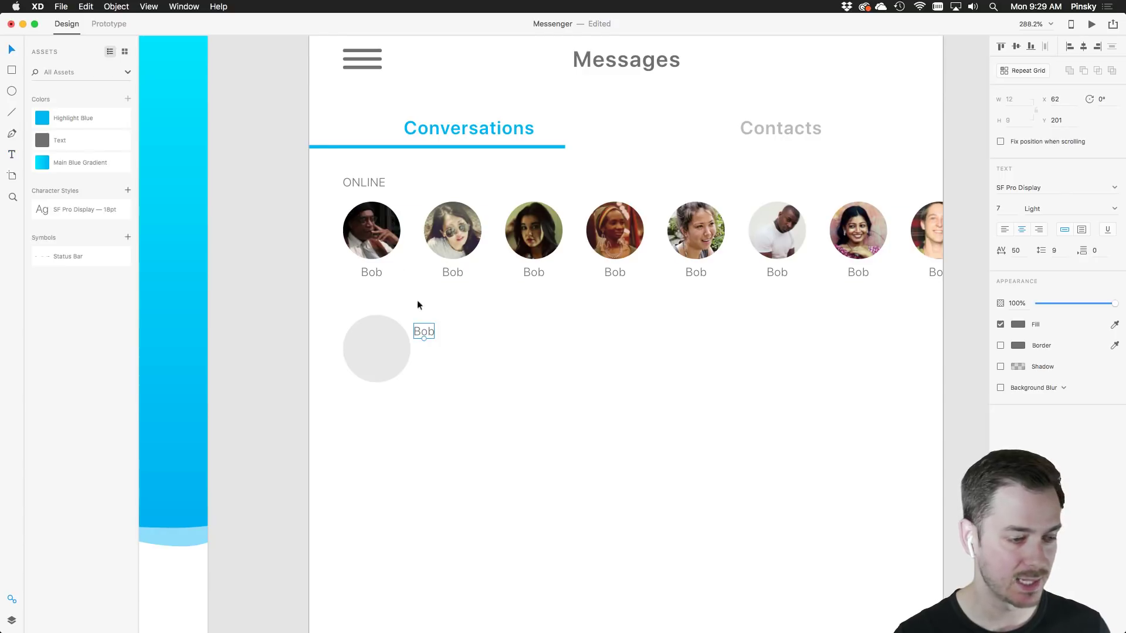
drag(428, 330, 435, 332)
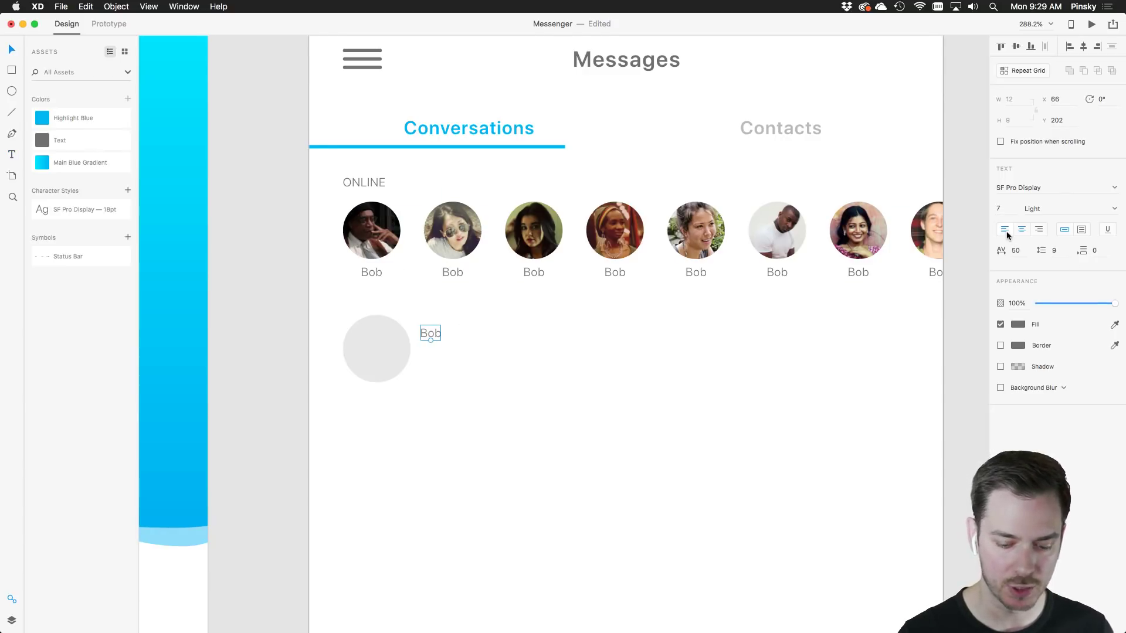
click(1116, 208)
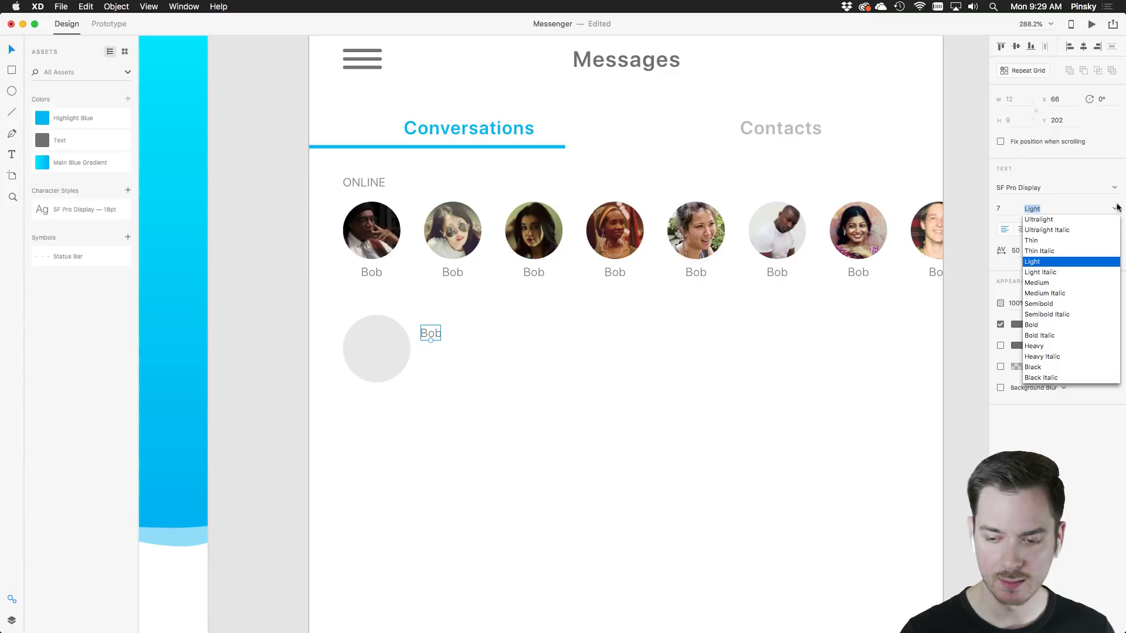
click(1037, 283)
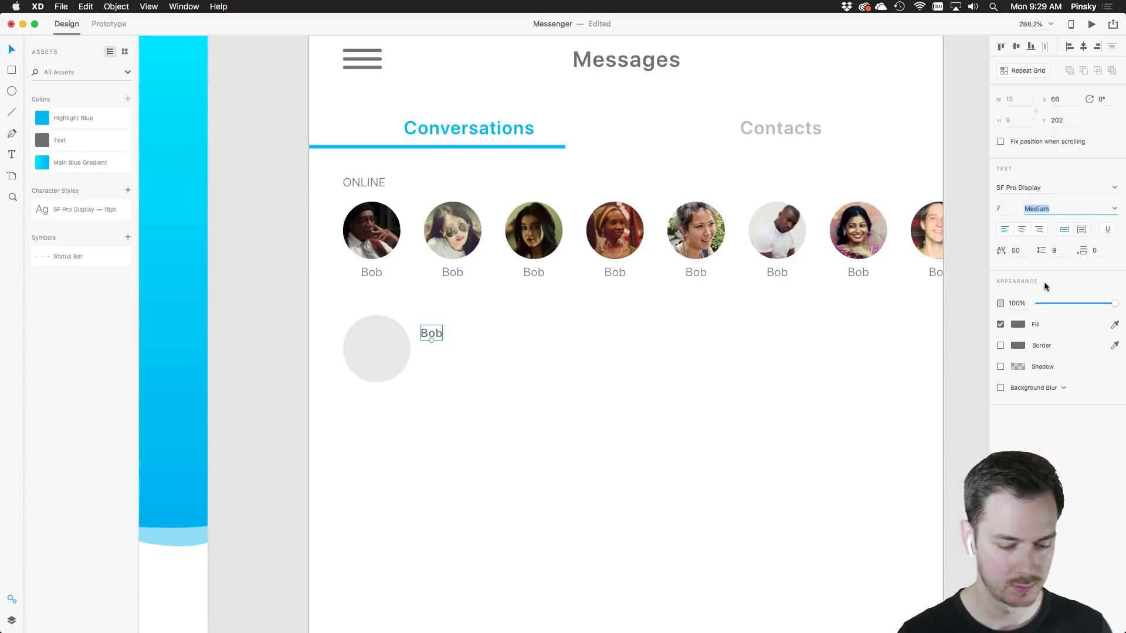
click(1113, 208)
click(1039, 322)
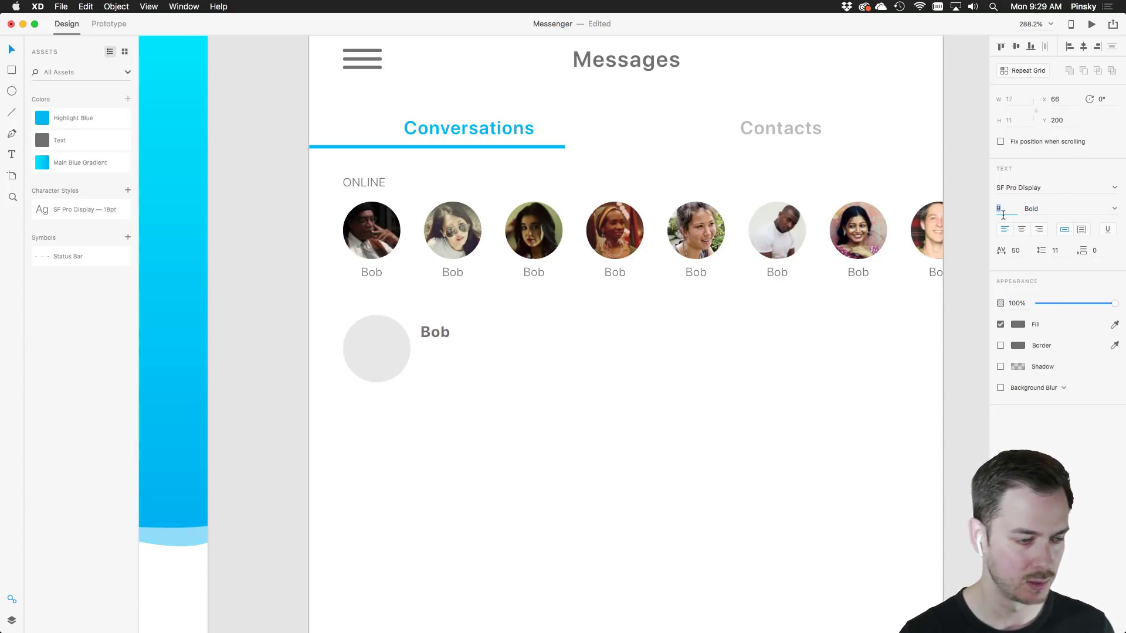
key(Return)
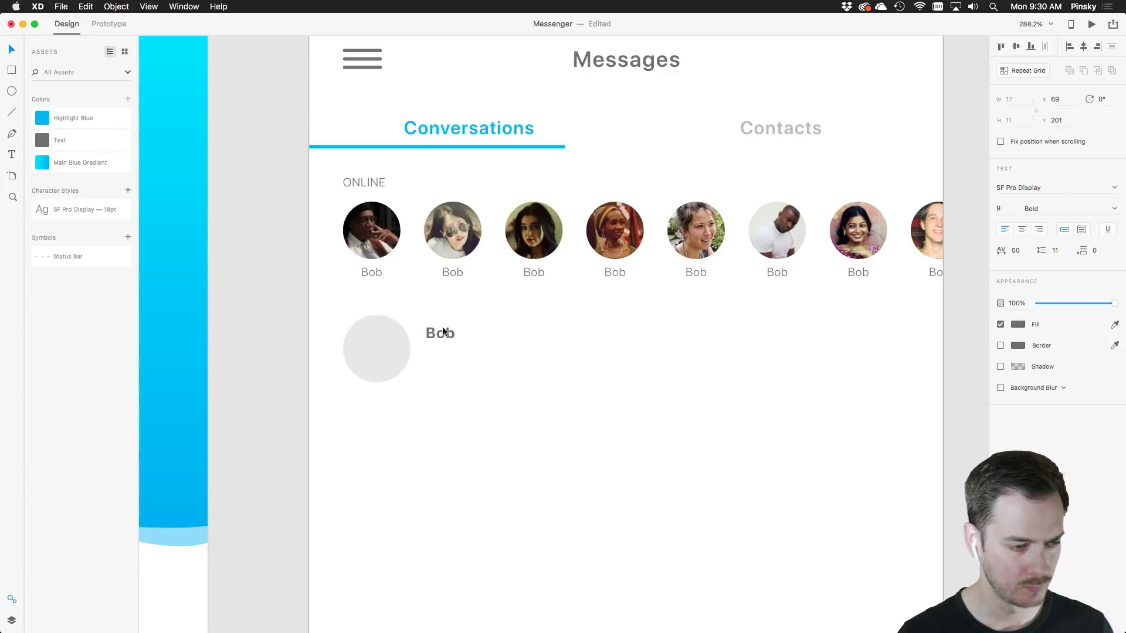
drag(442, 329, 448, 351)
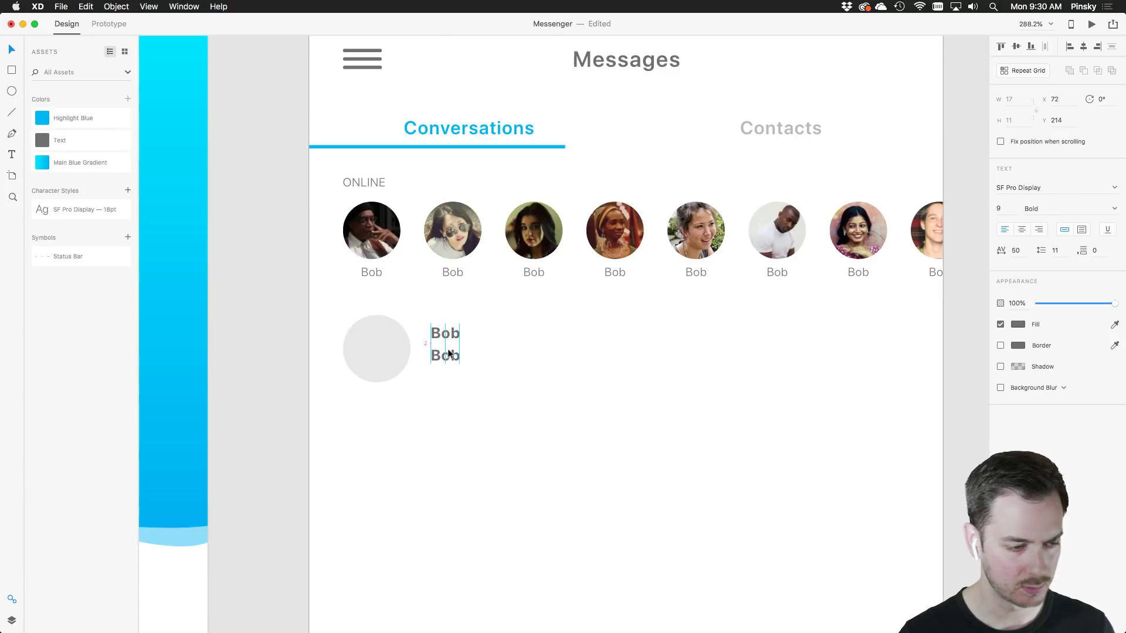
Retype the copy as 'Hey, I'm Bob. How are you, Bob?' and place another Bob copy at the right edge
double_click(447, 355)
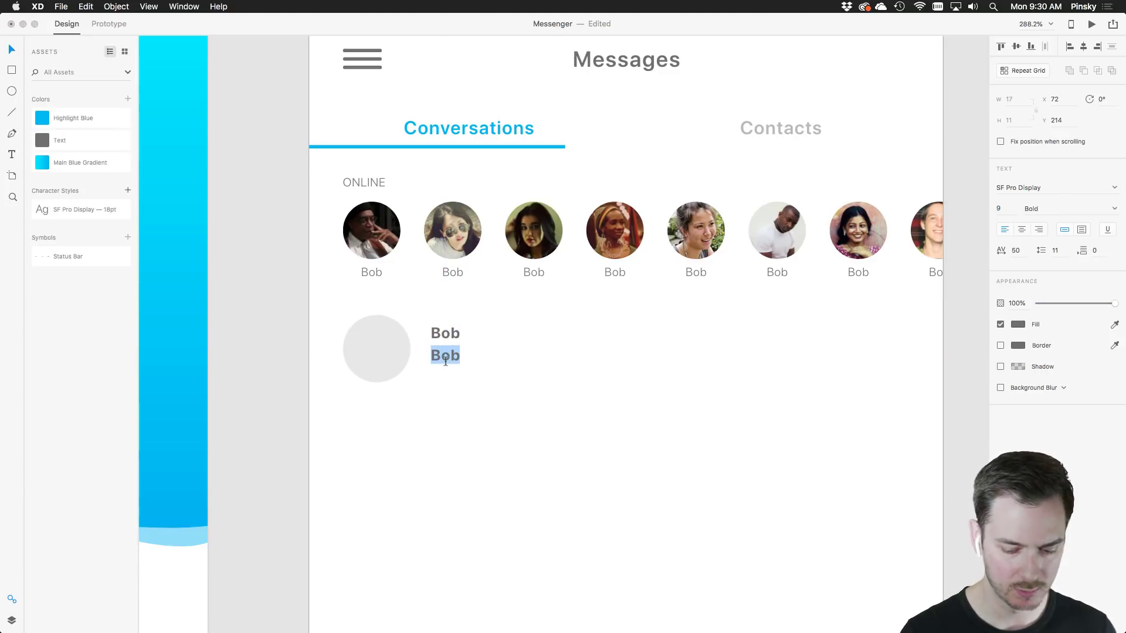
text(Hey)
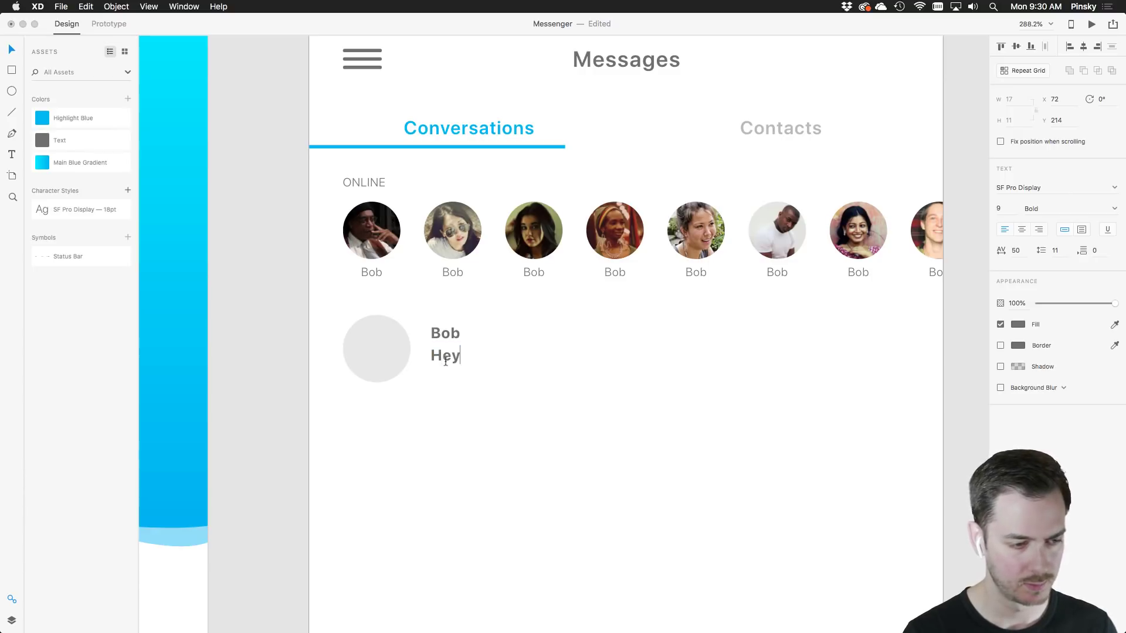
text(, I'm Bob.)
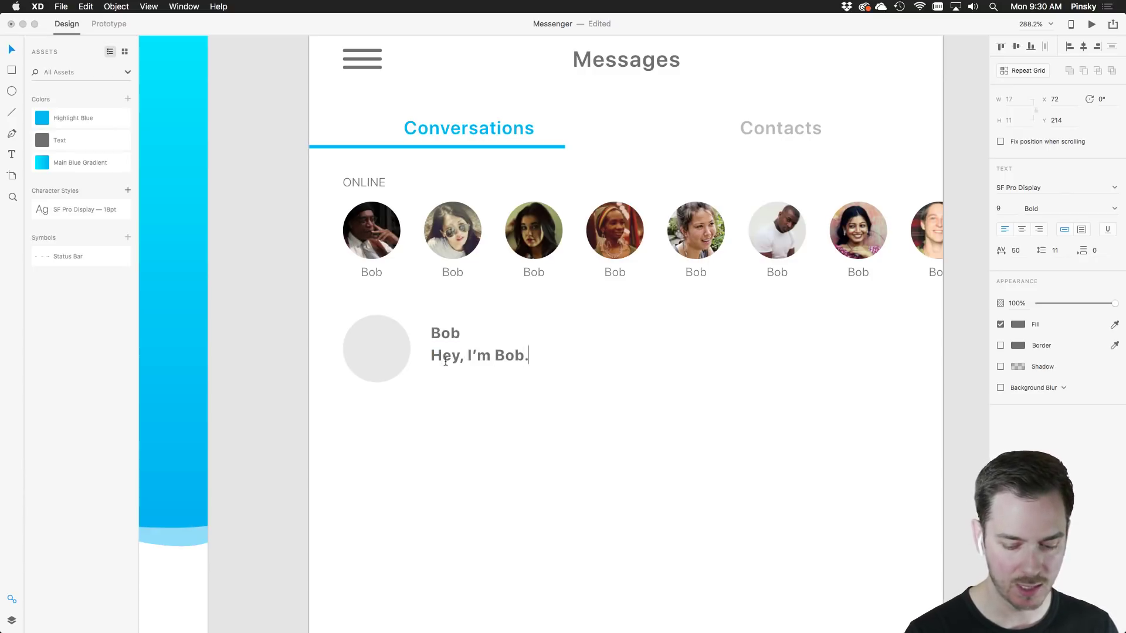
text( How are you )
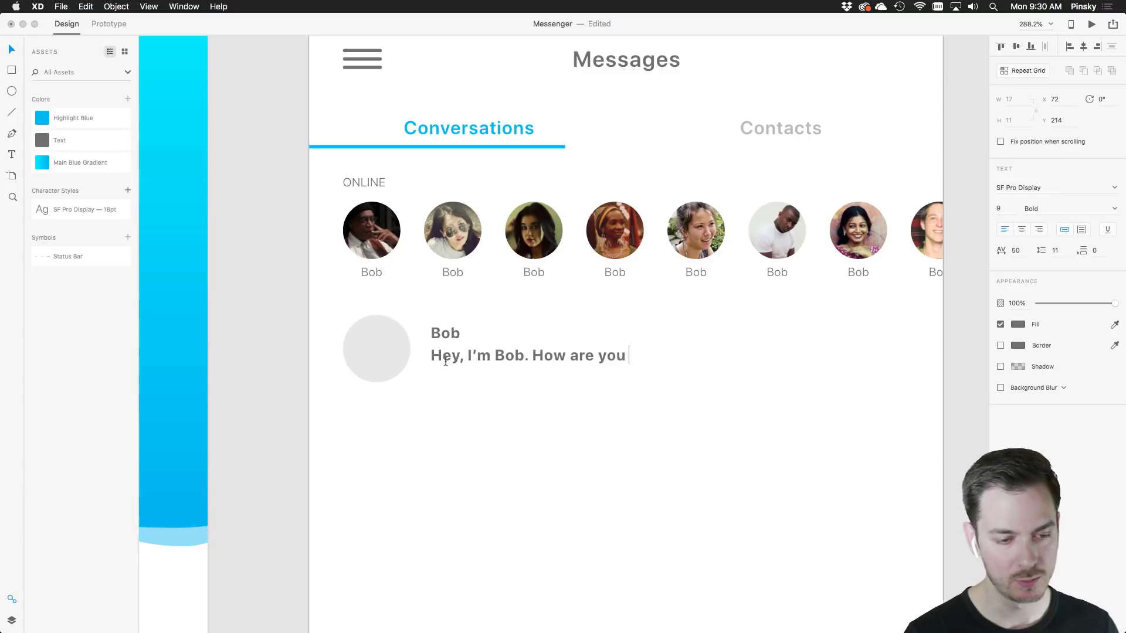
text(bob)
key(BackSpace)
key(BackSpace)
key(BackSpace)
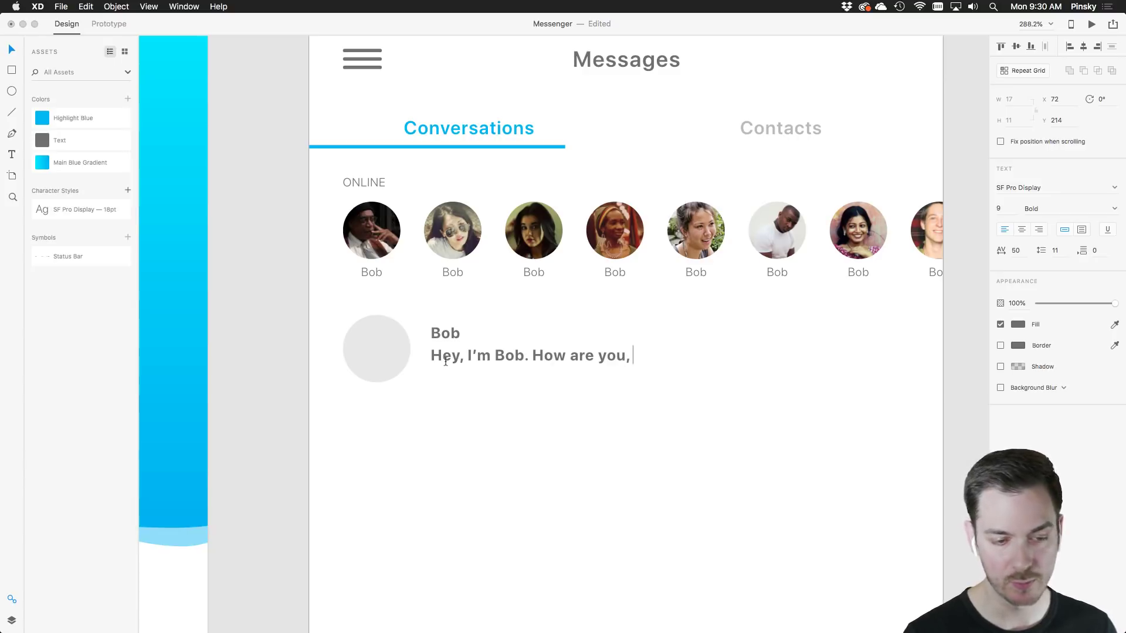
text(Bob?)
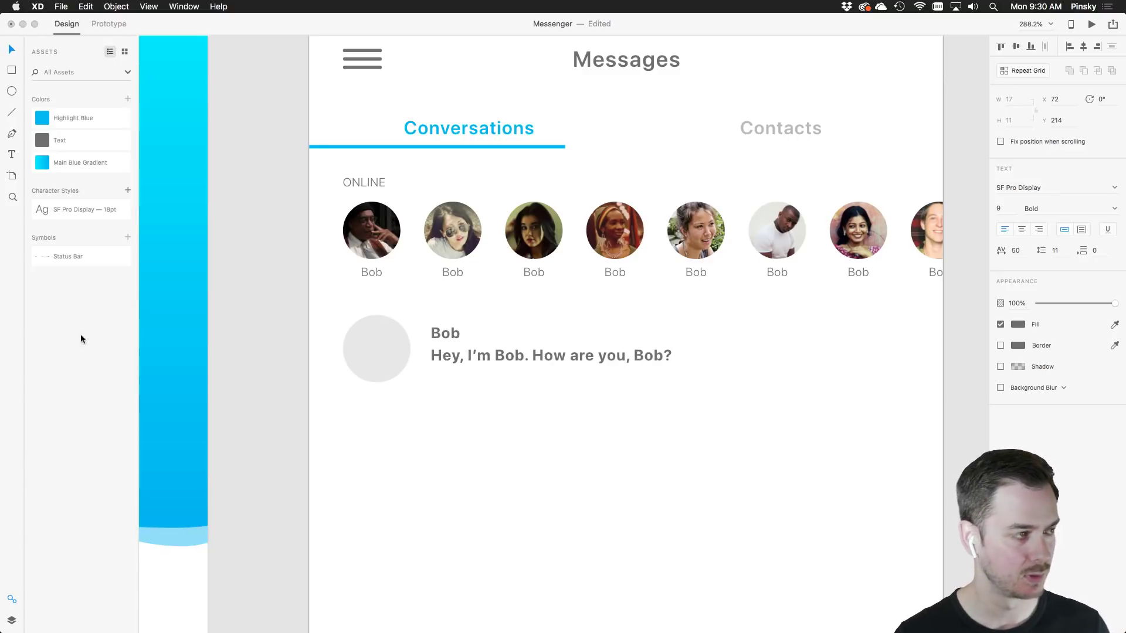
click(7, 47)
drag(576, 356, 576, 360)
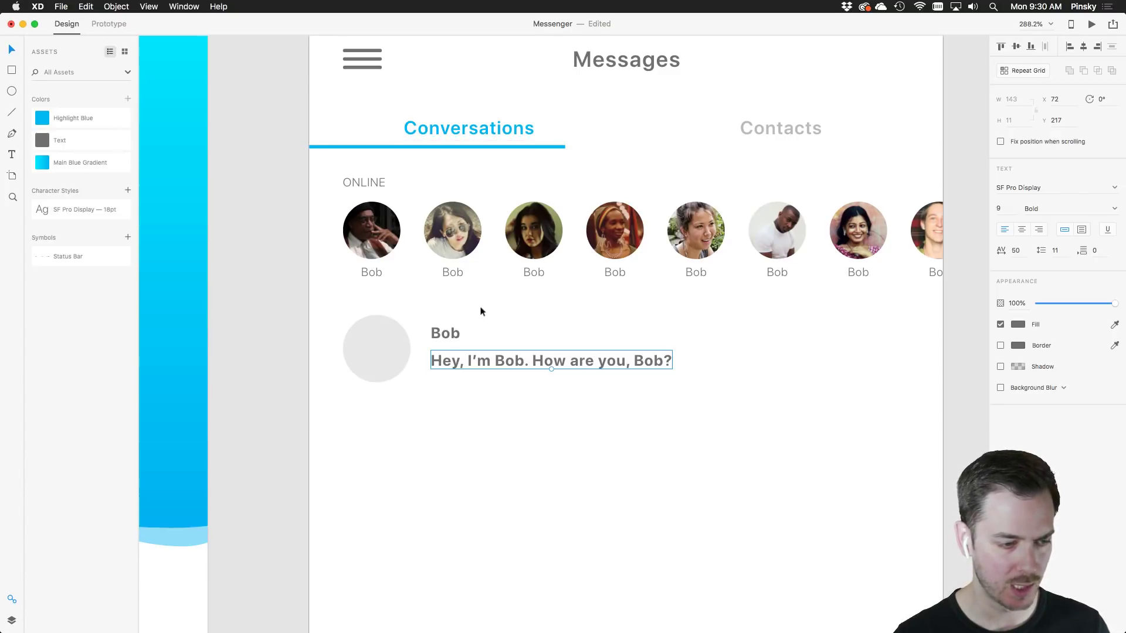
click(507, 327)
click(494, 362)
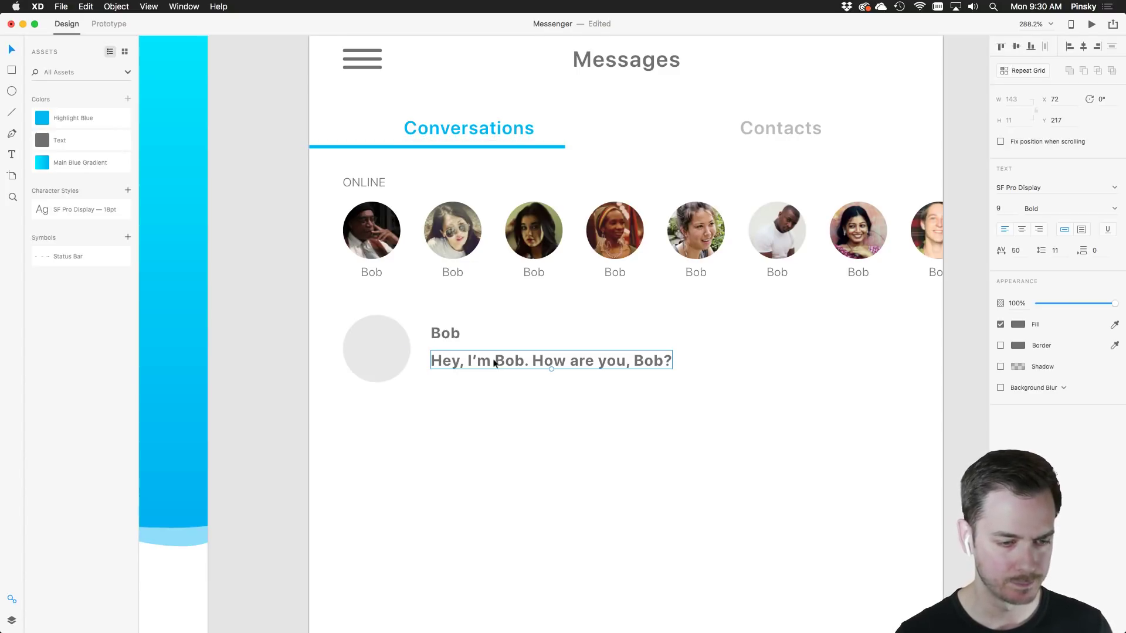
drag(435, 336, 887, 346)
key(super+shift+apostrophe)
Make the right-edge copy a right-aligned 'Aug 27th' date, Light 7 pt, level with Bob
double_click(887, 346)
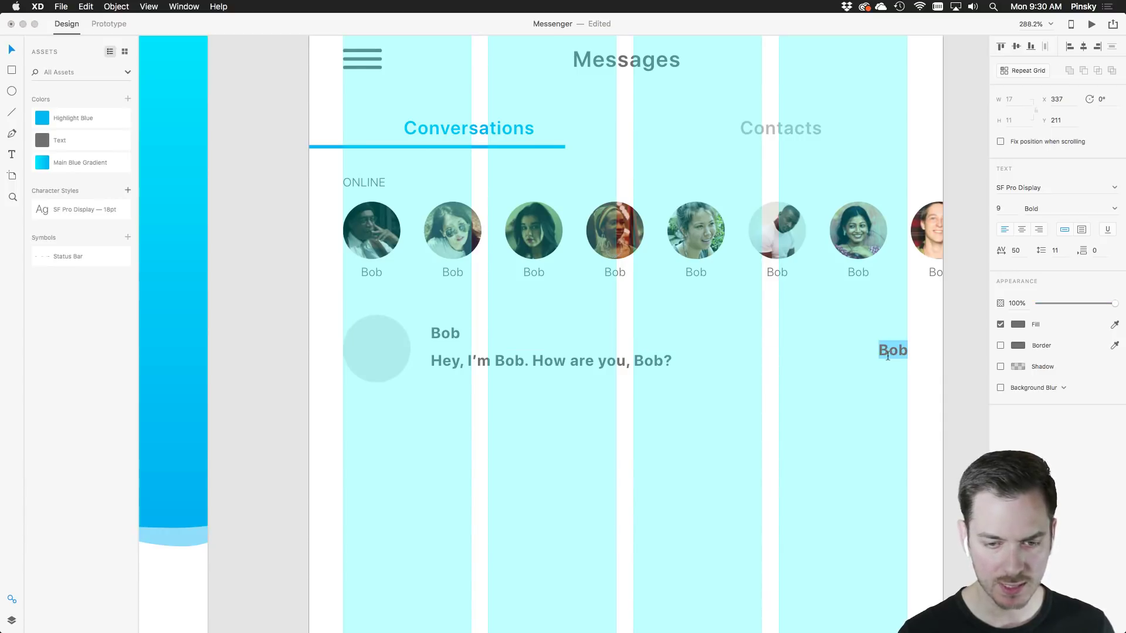
click(1040, 230)
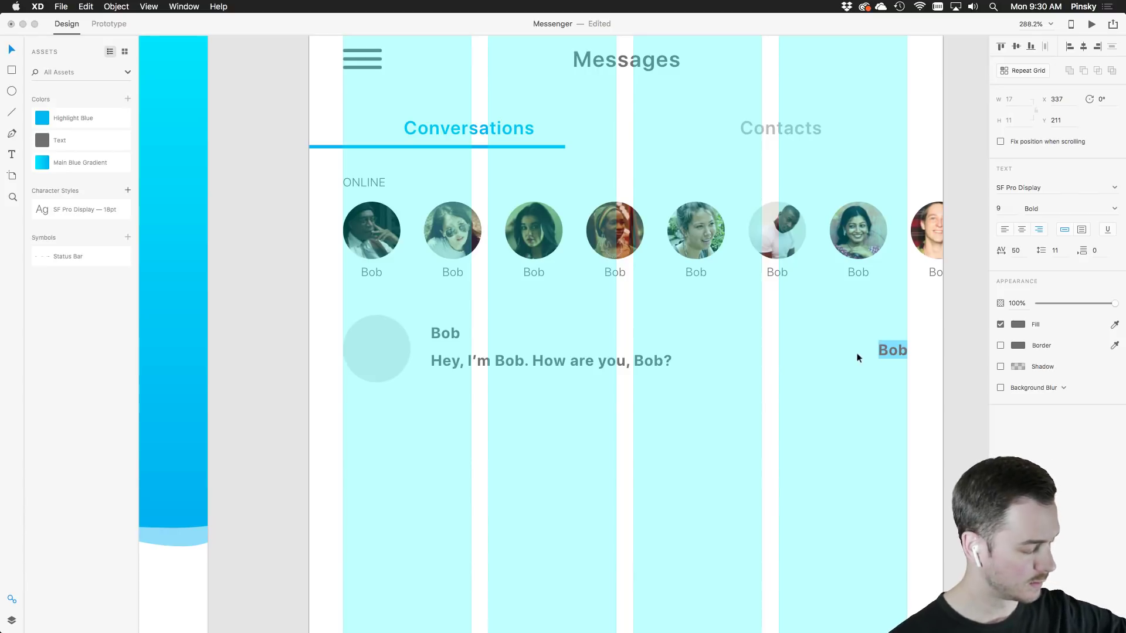
text(Au)
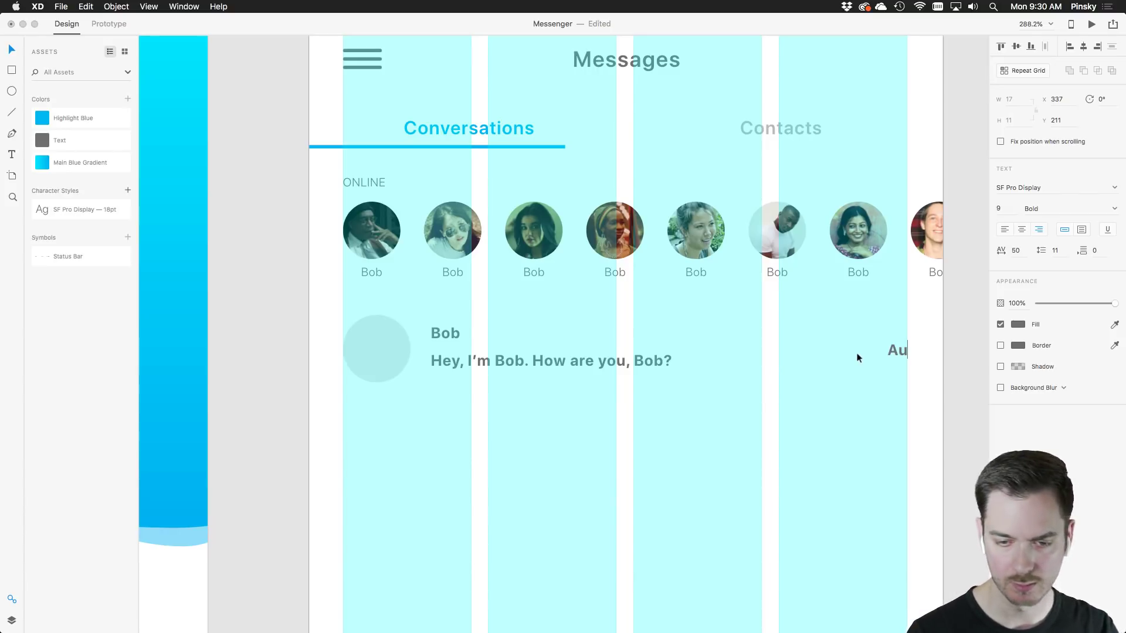
text(g 27th)
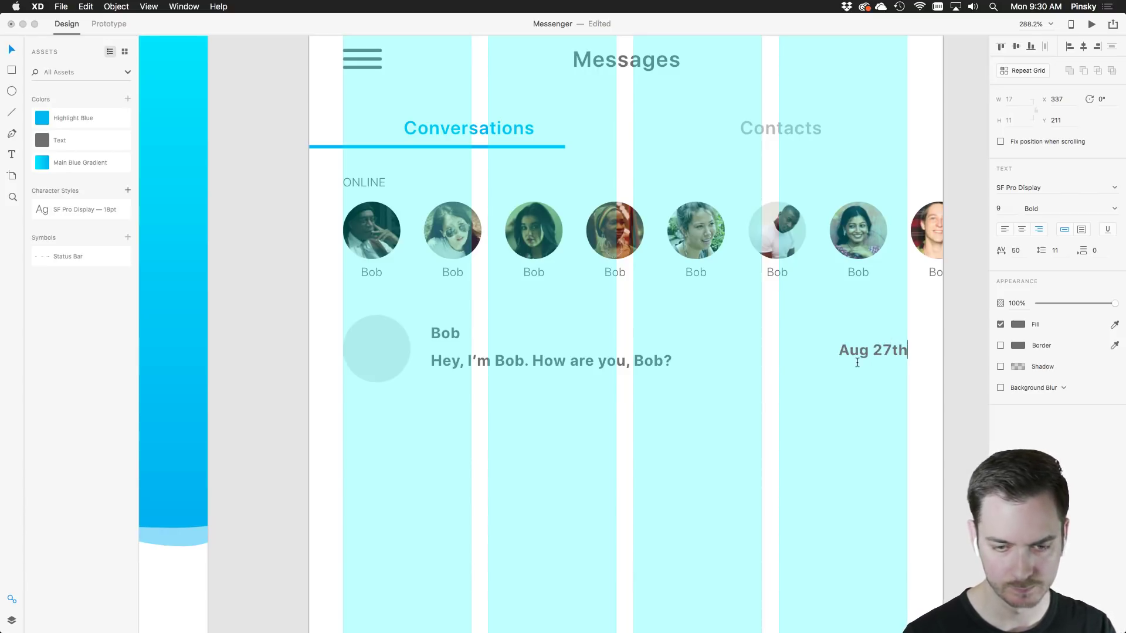
key(BackSpace)
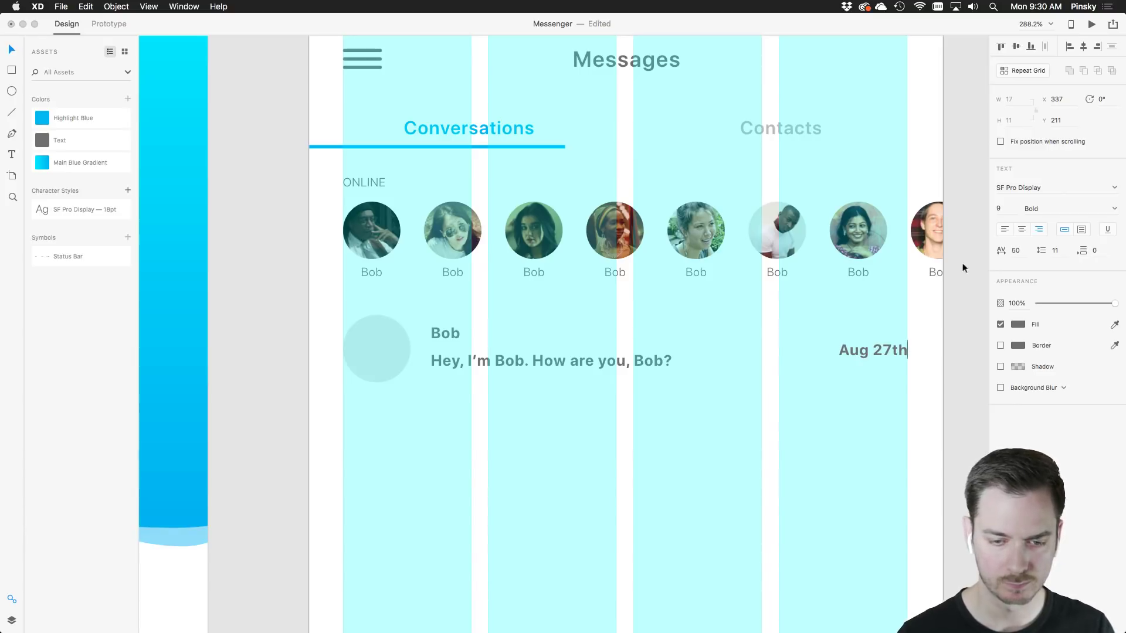
key(Escape)
key(super+shift+apostrophe)
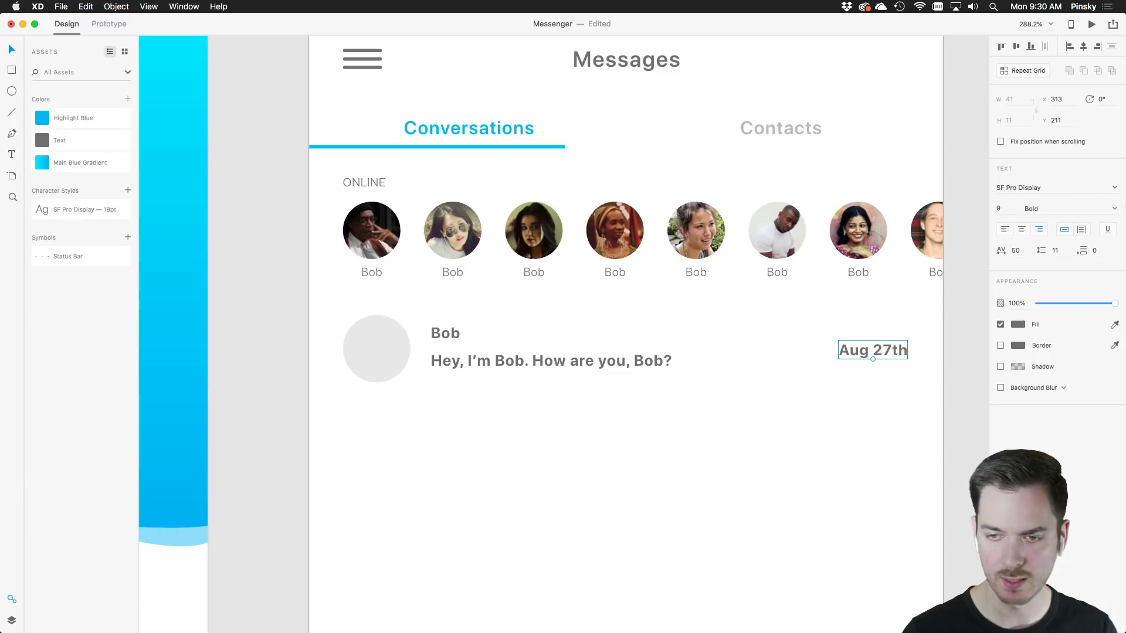
click(1107, 213)
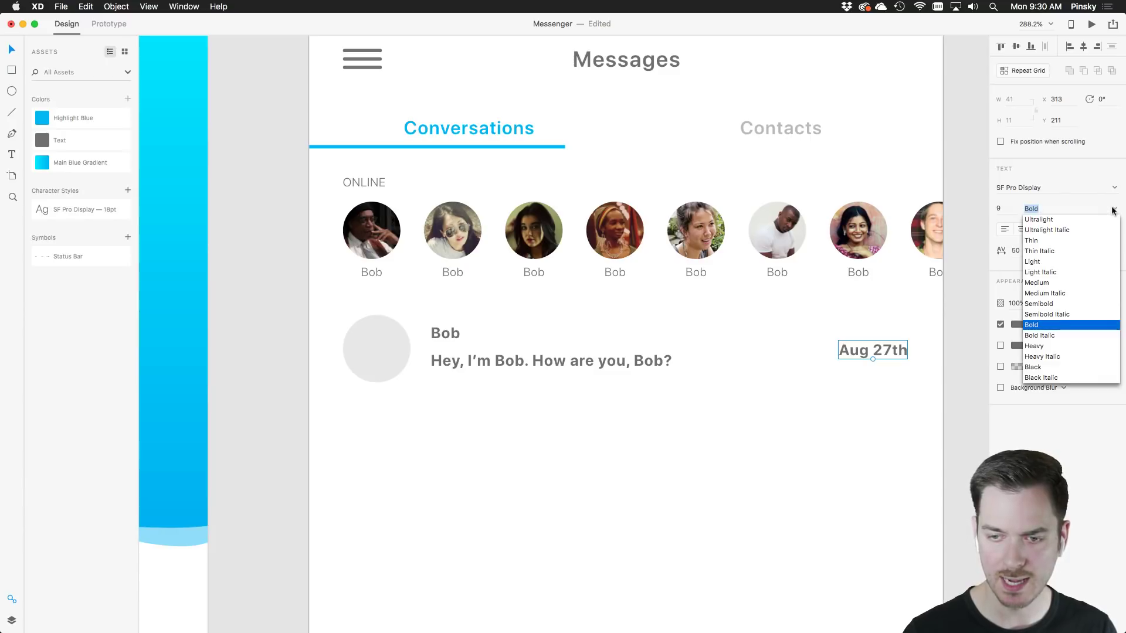
click(1032, 261)
click(1003, 210)
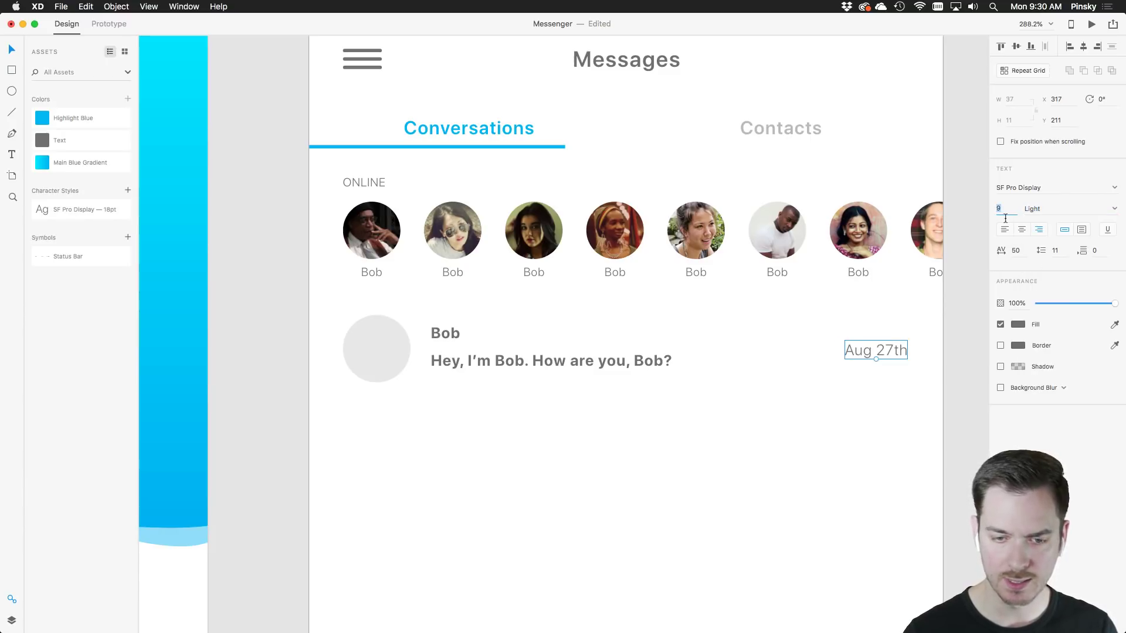
text(7)
key(Return)
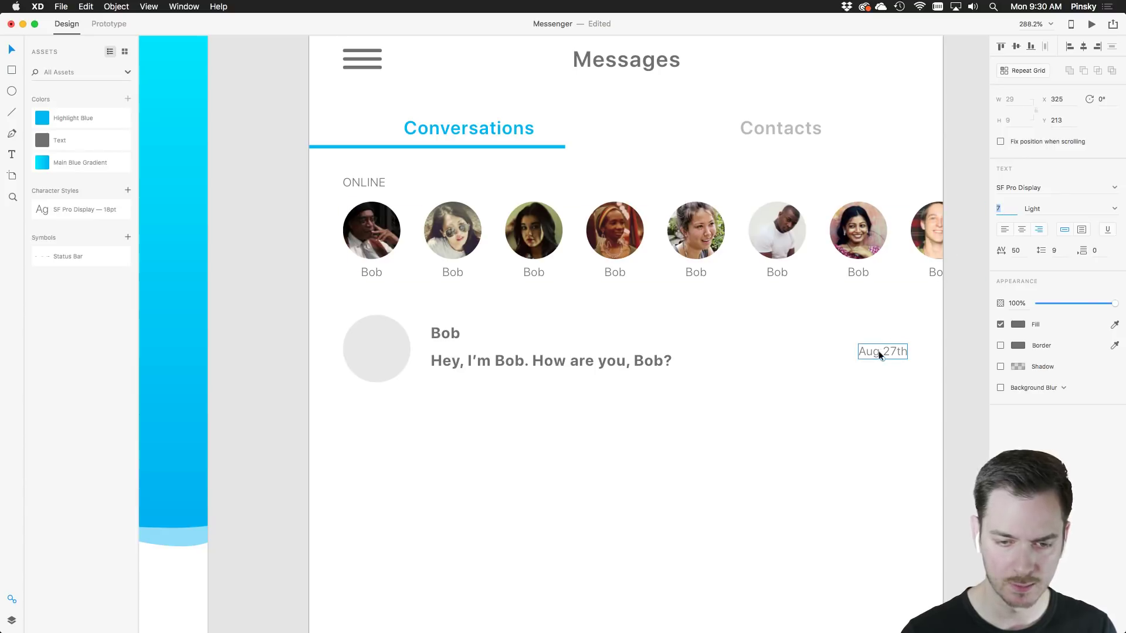
drag(888, 351, 888, 328)
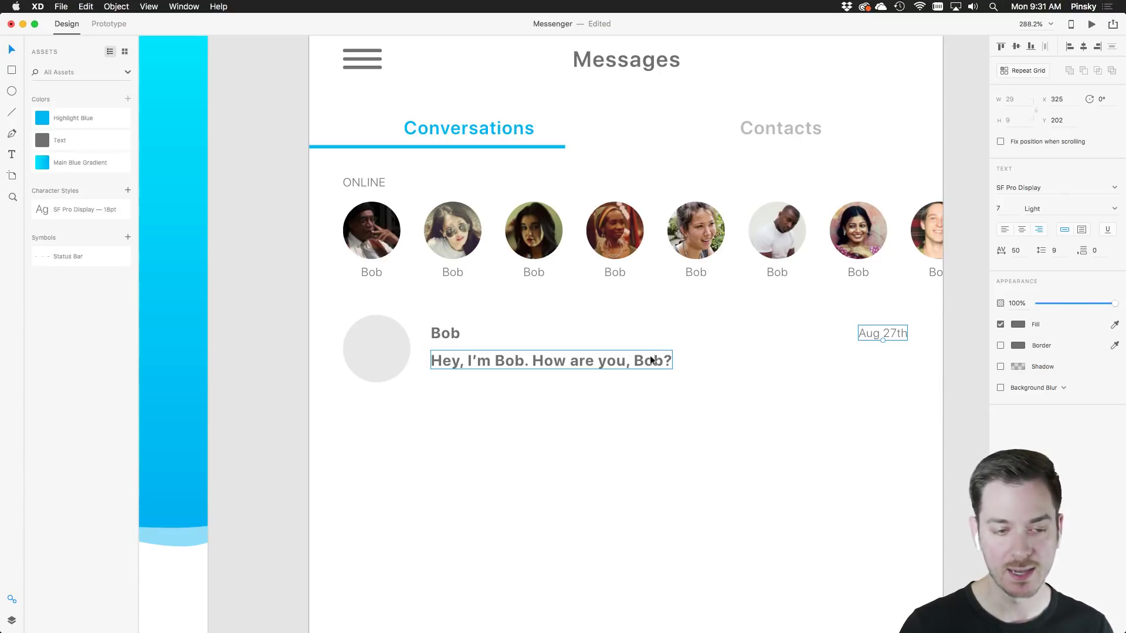
click(628, 354)
drag(628, 352, 628, 350)
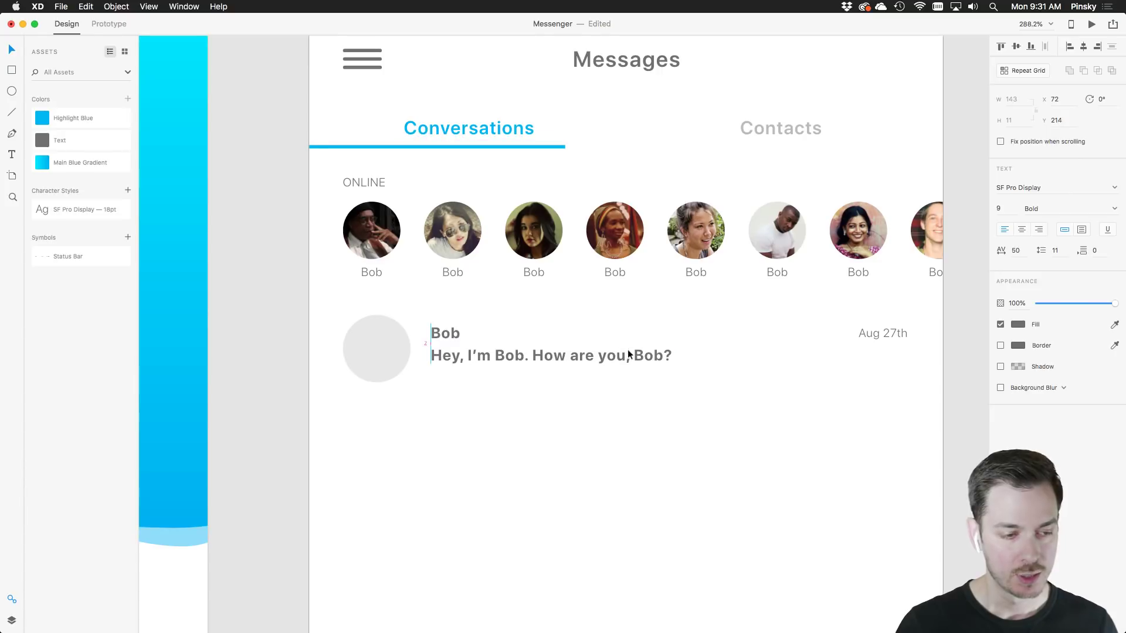
click(699, 355)
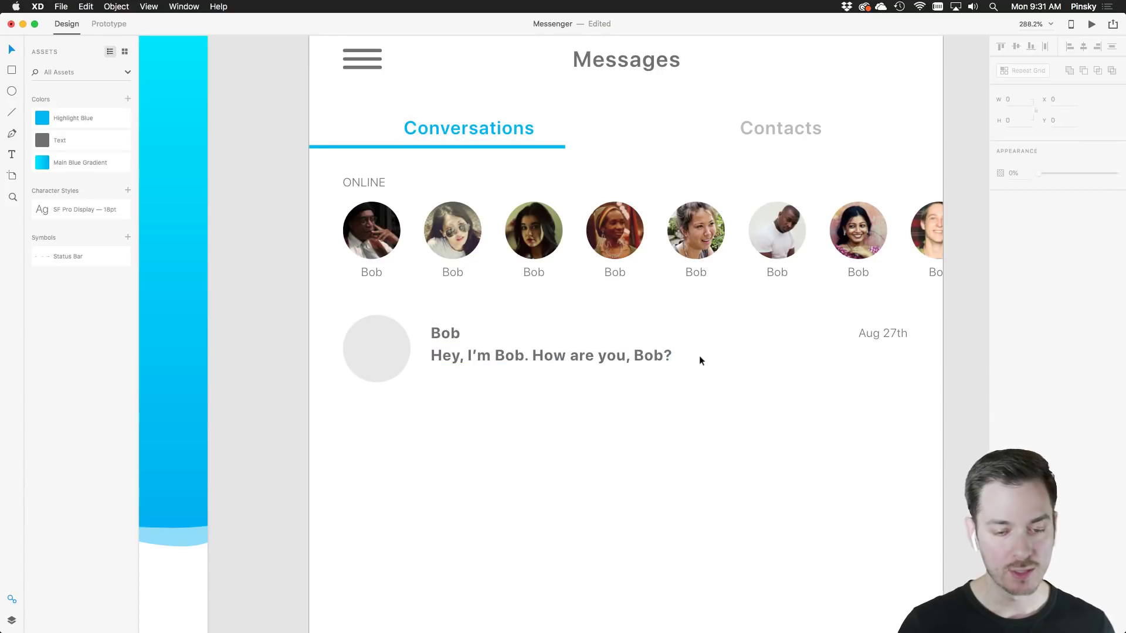
click(604, 355)
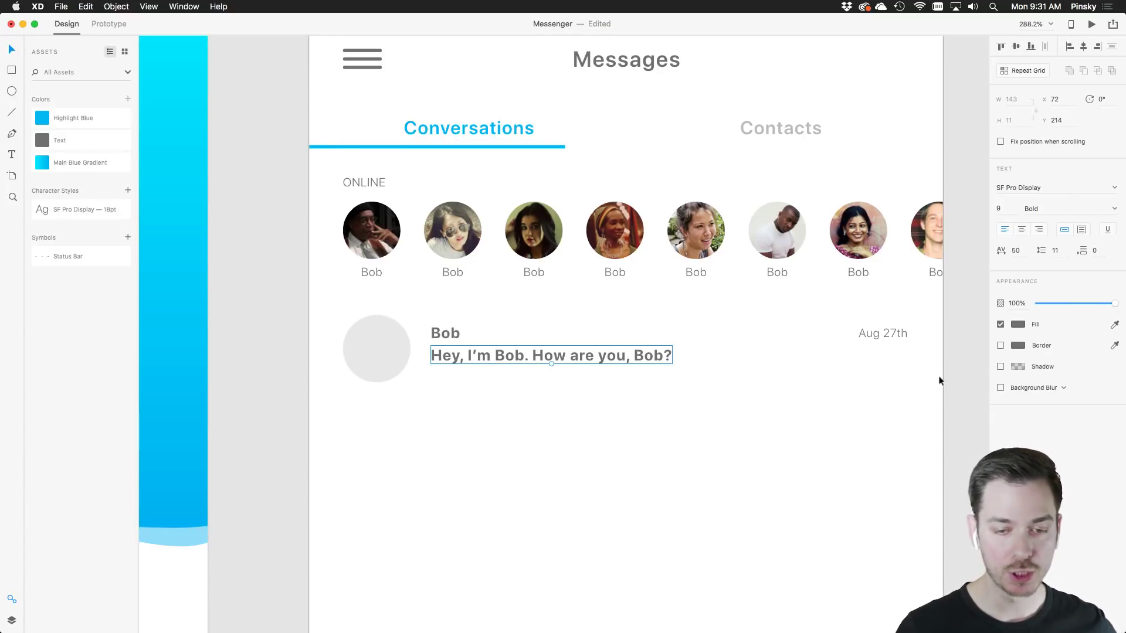
drag(920, 401, 351, 334)
key(super+r)
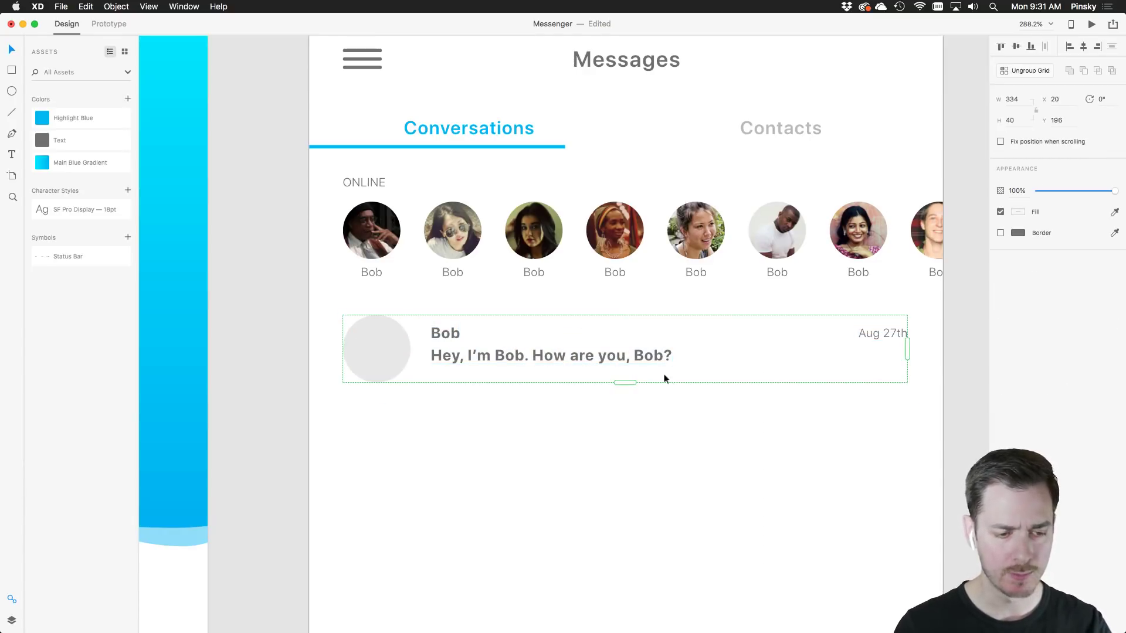
drag(624, 381, 616, 503)
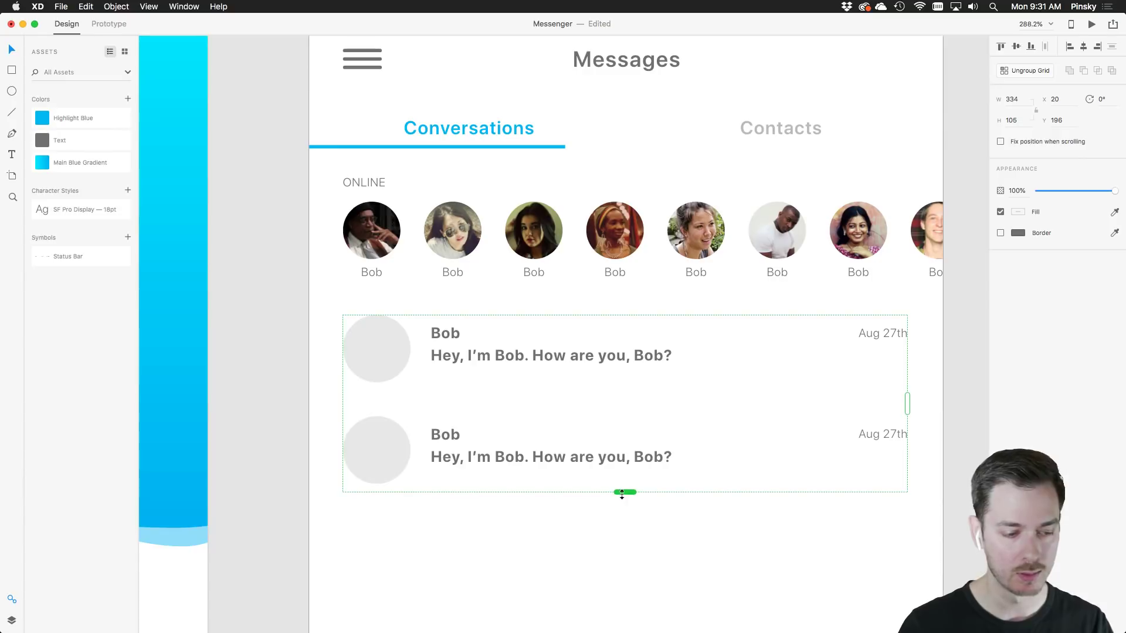
double_click(584, 460)
double_click(584, 460)
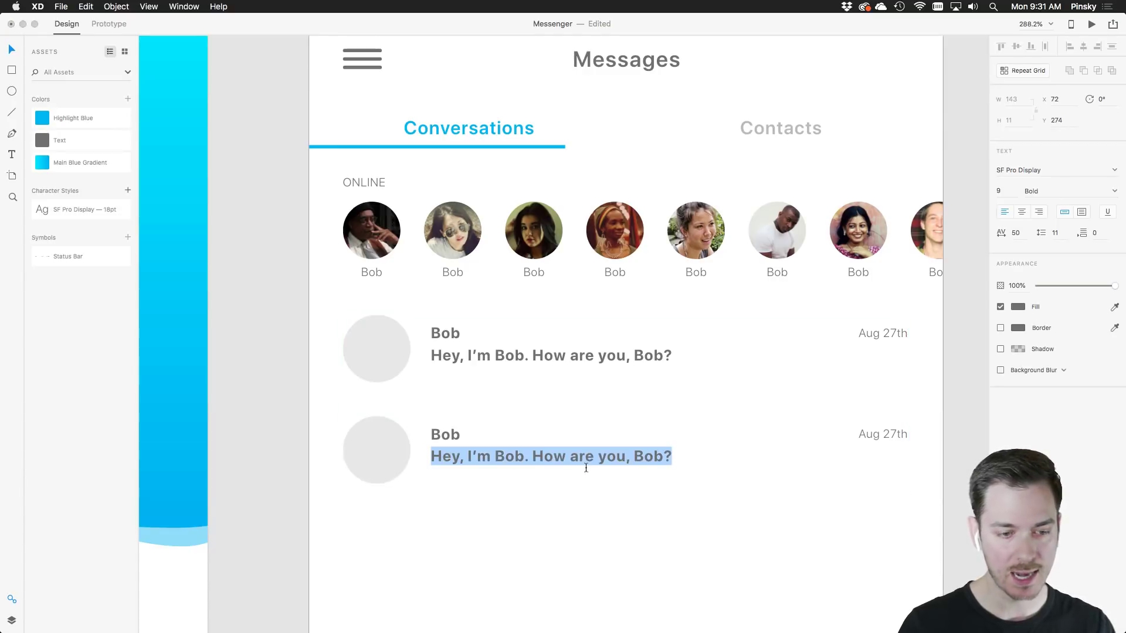
click(673, 461)
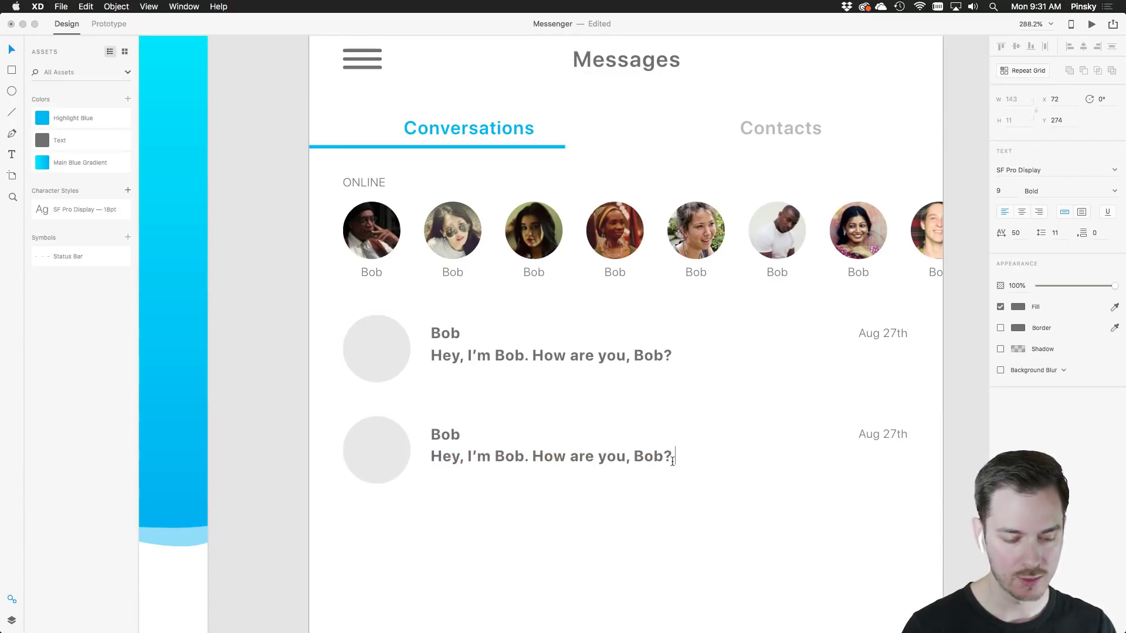
text(sdfihsdfjsdhfkjsdfjdsnfjdsnf)
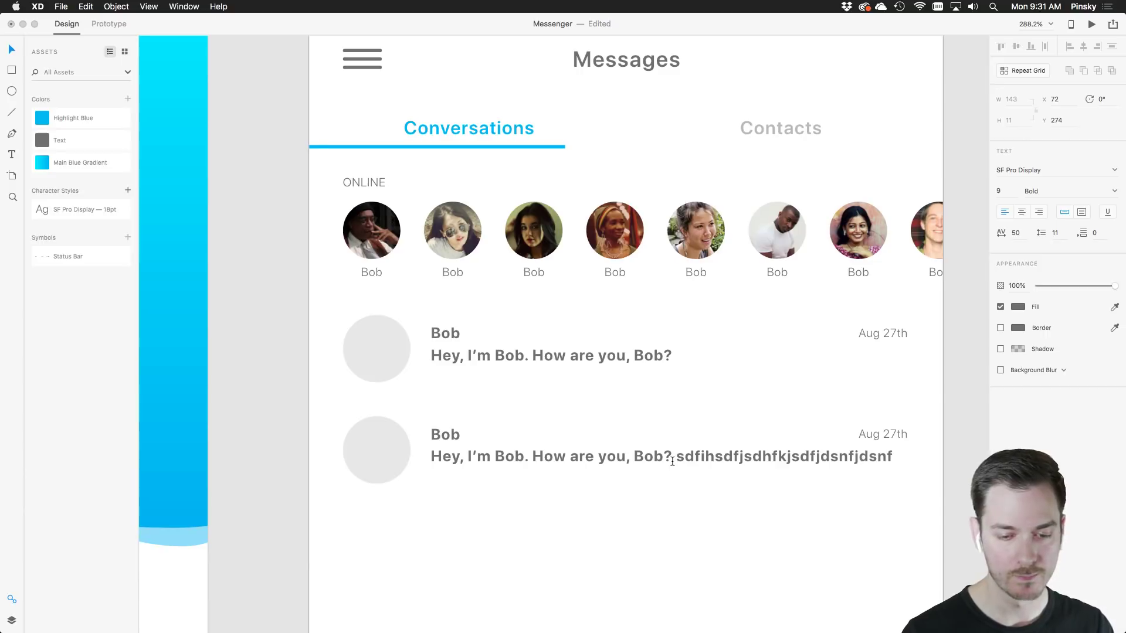
key(Escape)
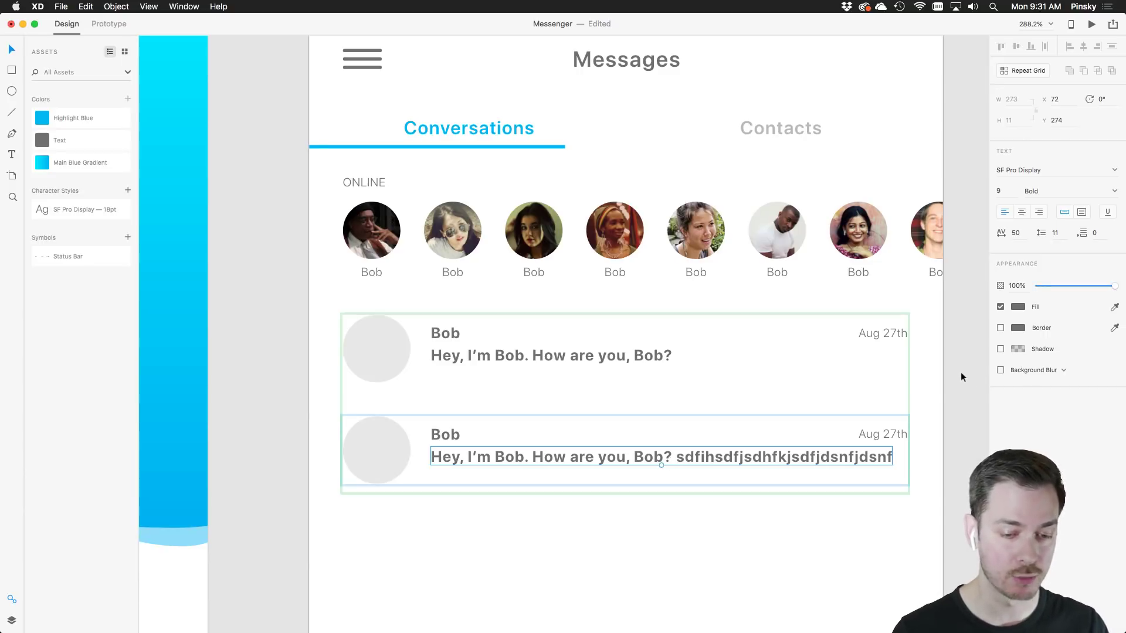
click(953, 470)
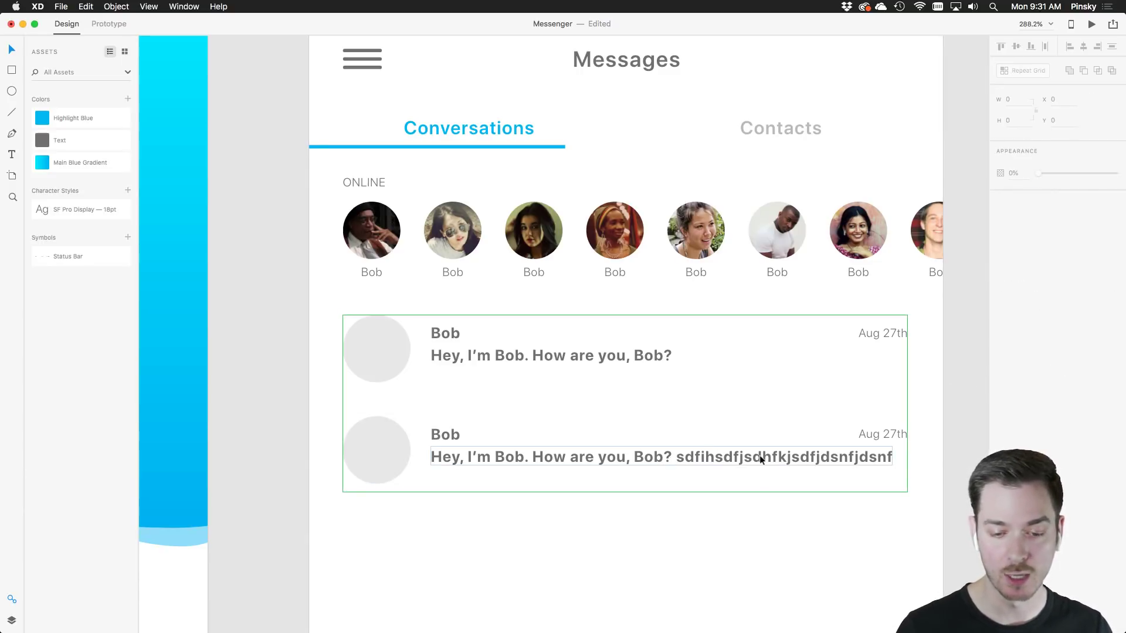
key(super+z)
key(super+z)
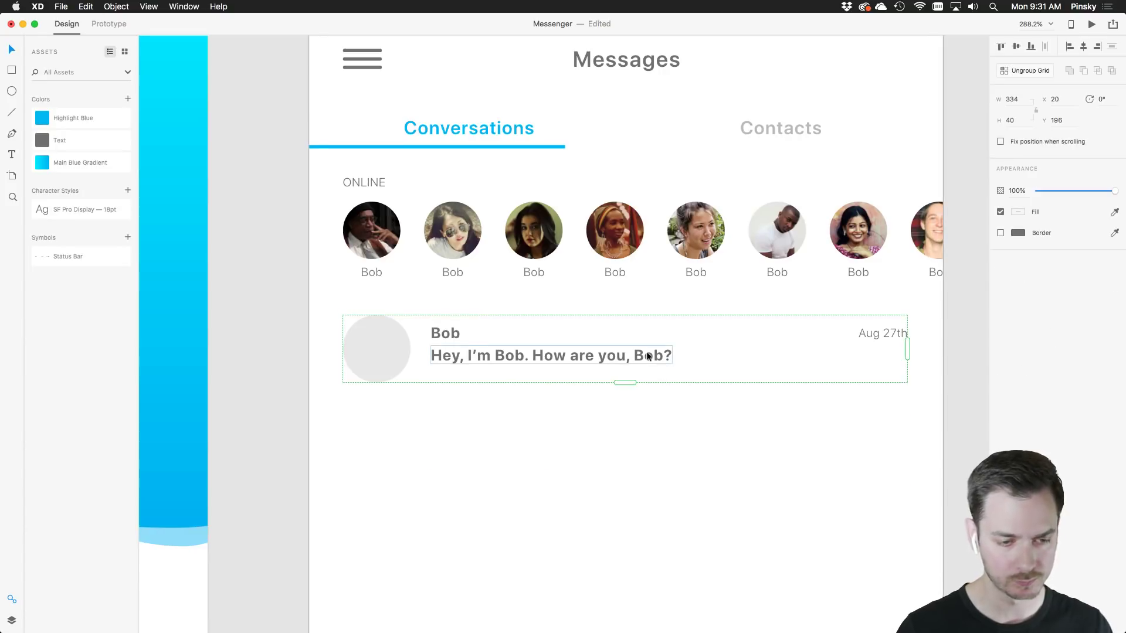
double_click(653, 356)
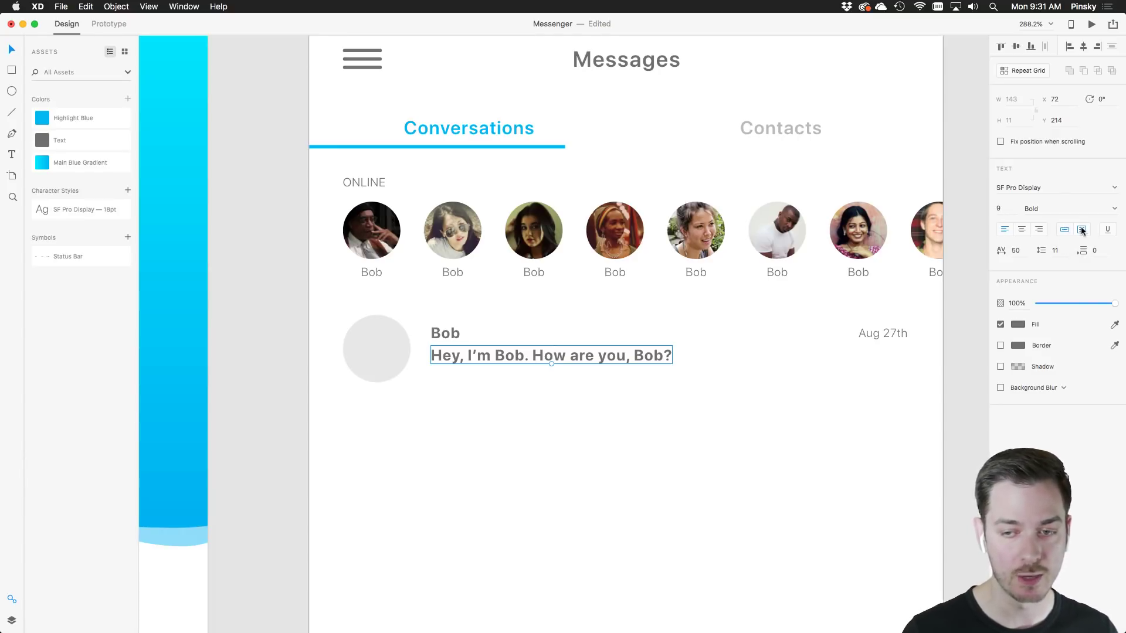
Make the message an Area Text box, widened to the row's right edge and taller
click(1081, 229)
drag(674, 355, 906, 339)
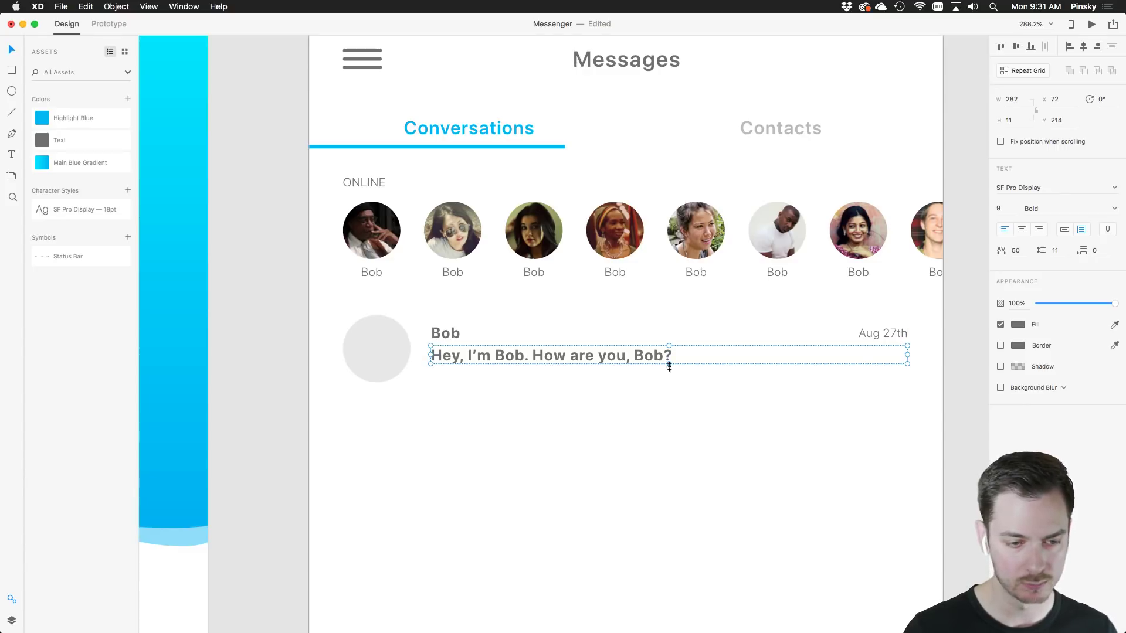
drag(669, 364, 488, 366)
click(663, 433)
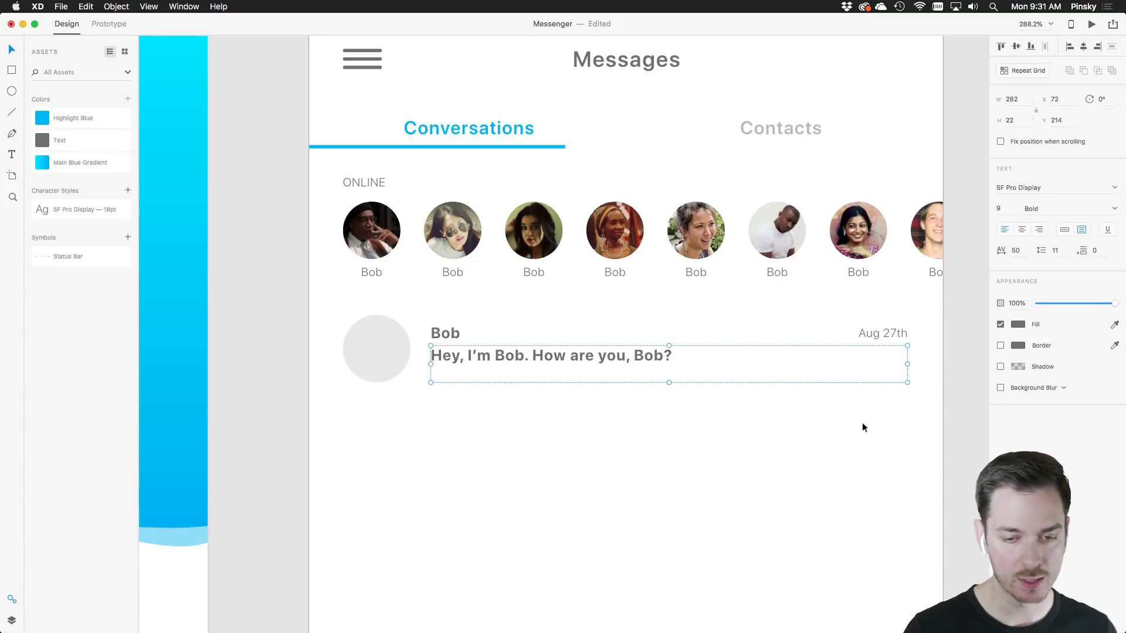
Repeat the conversation row into a two-row grid with a tighter gap between rows
drag(925, 408, 371, 329)
key(super+r)
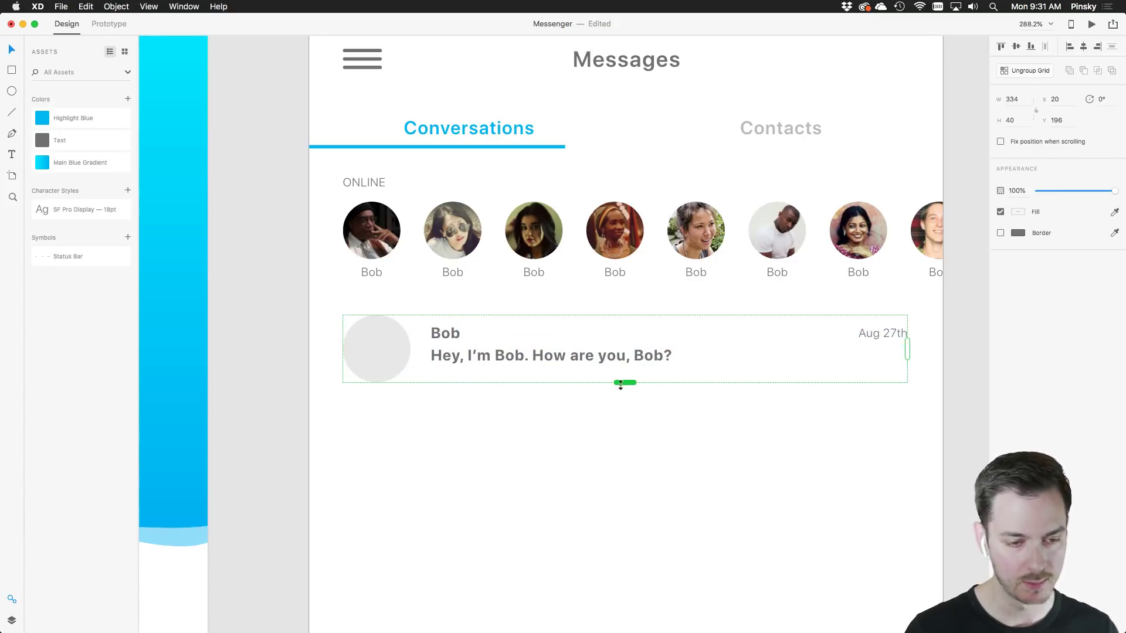
drag(625, 382, 617, 495)
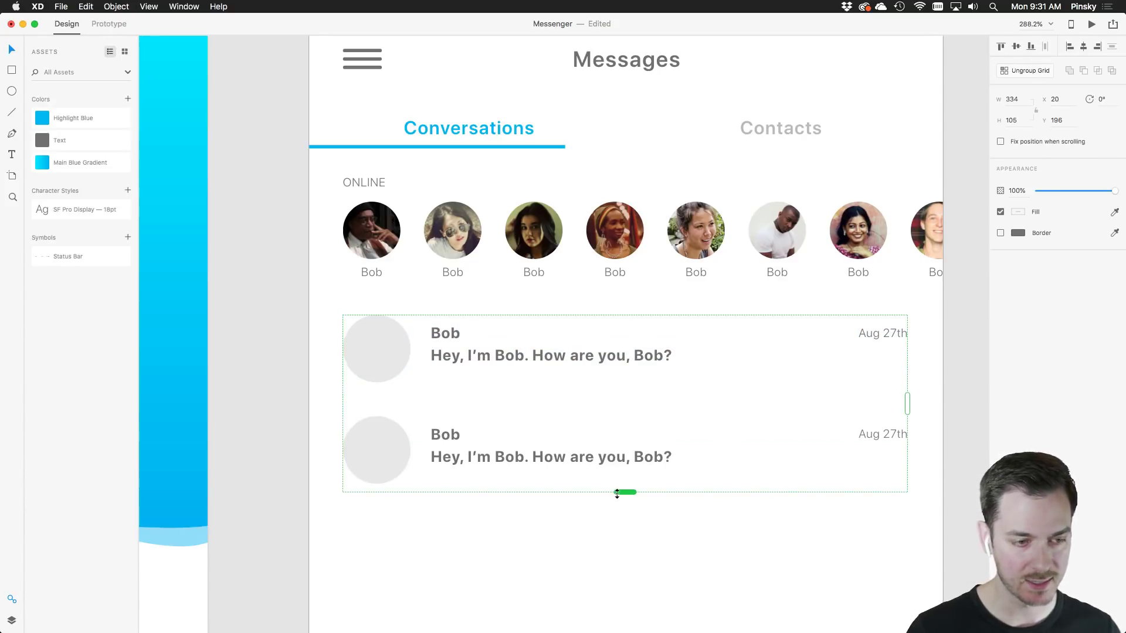
click(611, 529)
click(563, 403)
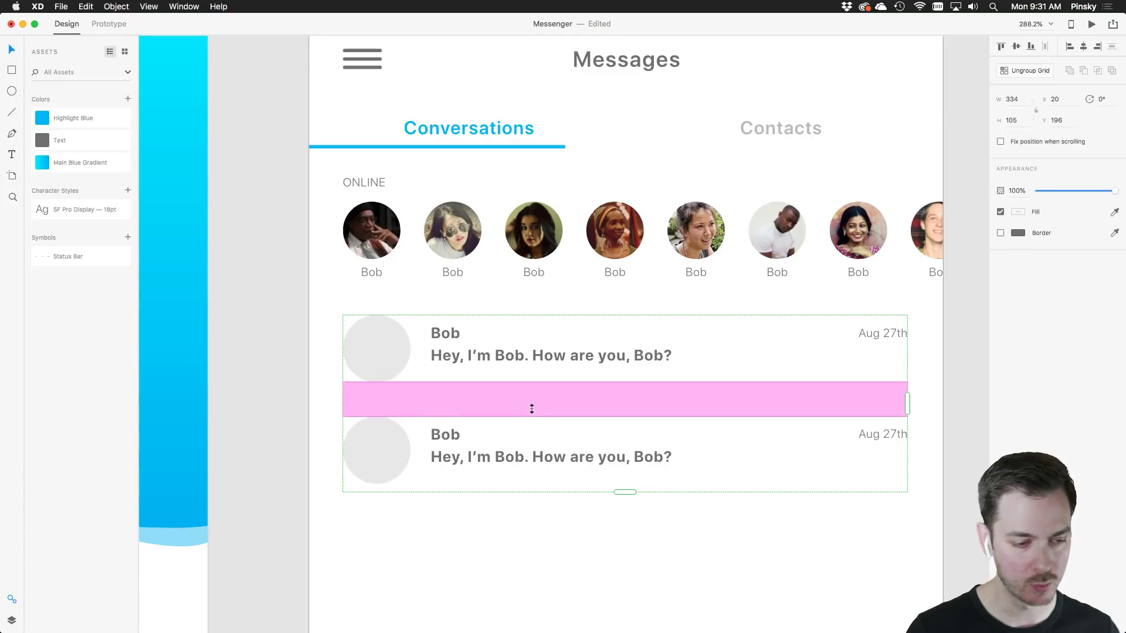
drag(532, 409, 534, 397)
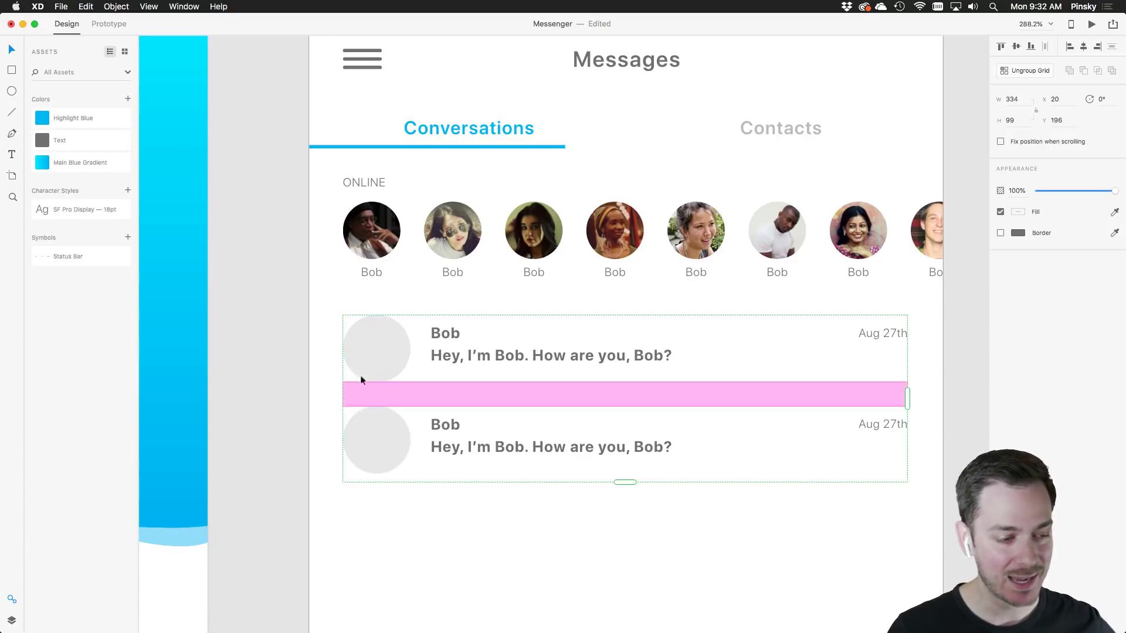
Shrink the first row's avatar circle inside the repeat grid
double_click(371, 338)
scroll(371, 338, up, 5)
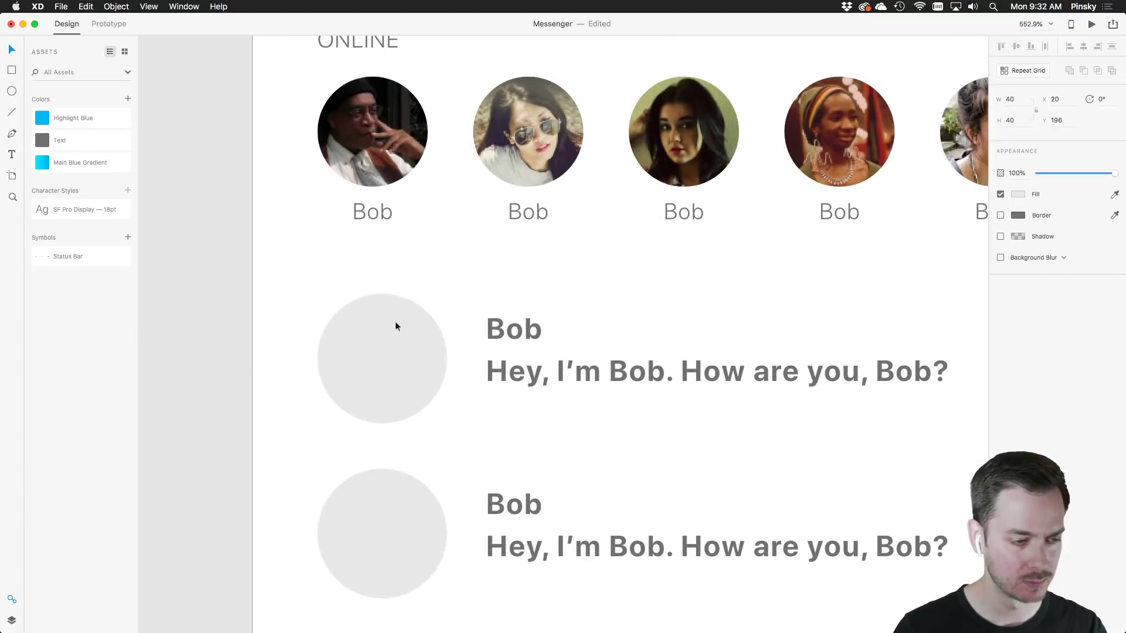
mouse_move(447, 295)
mouse_down()
mouse_move(435, 304)
mouse_move(449, 295)
mouse_up()
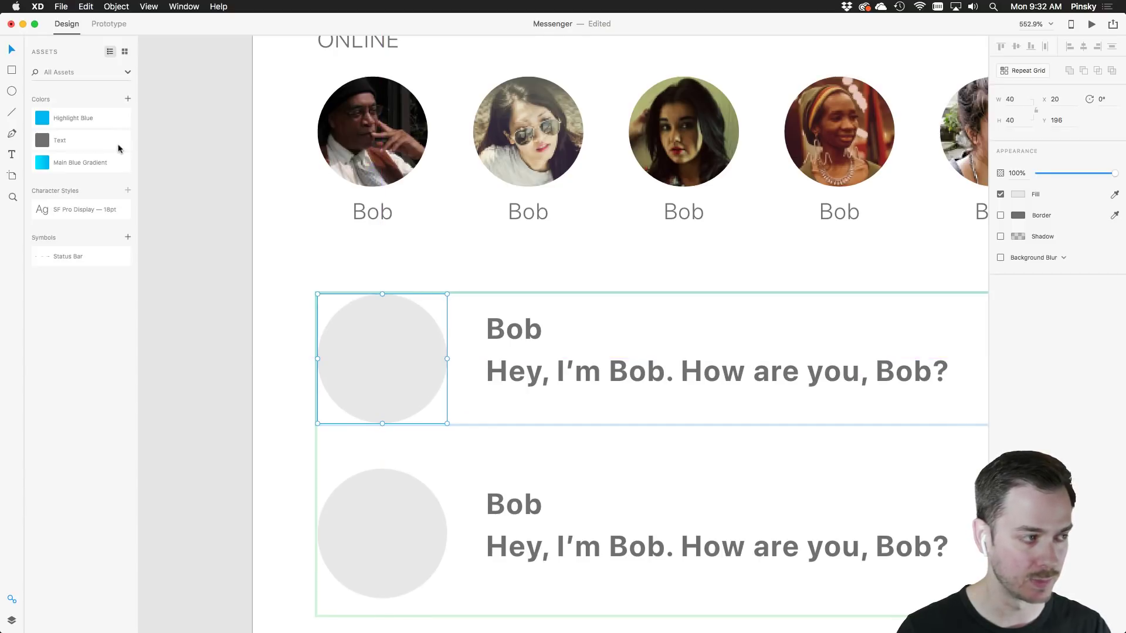
Open the Layers panel and resize the avatar circle from its centre back to 40×40
click(12, 621)
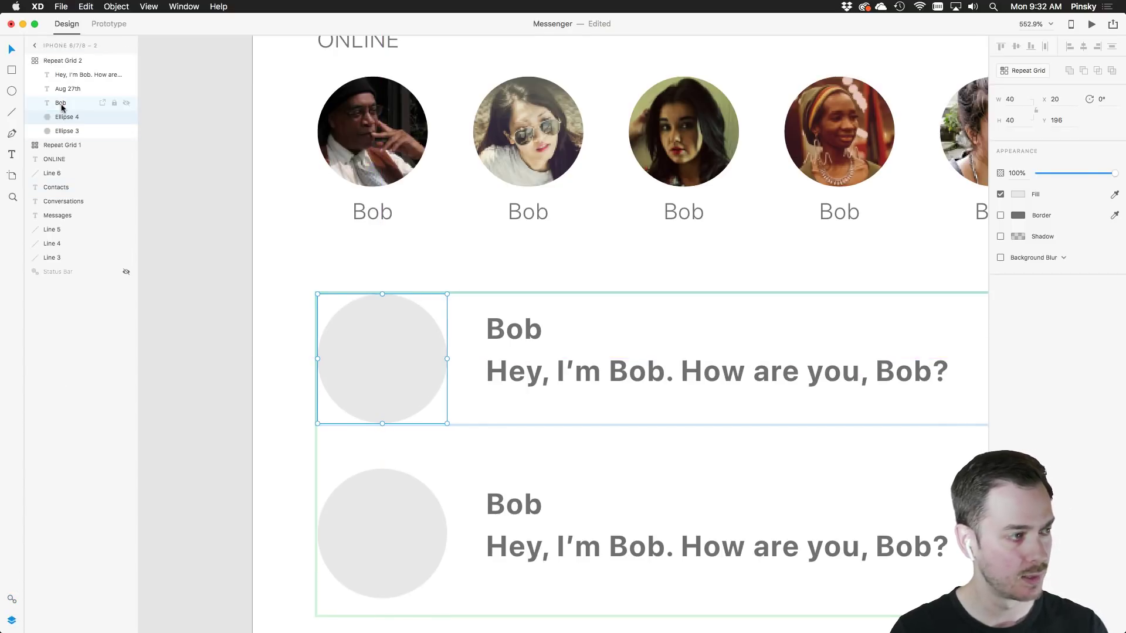
drag(61, 114, 65, 133)
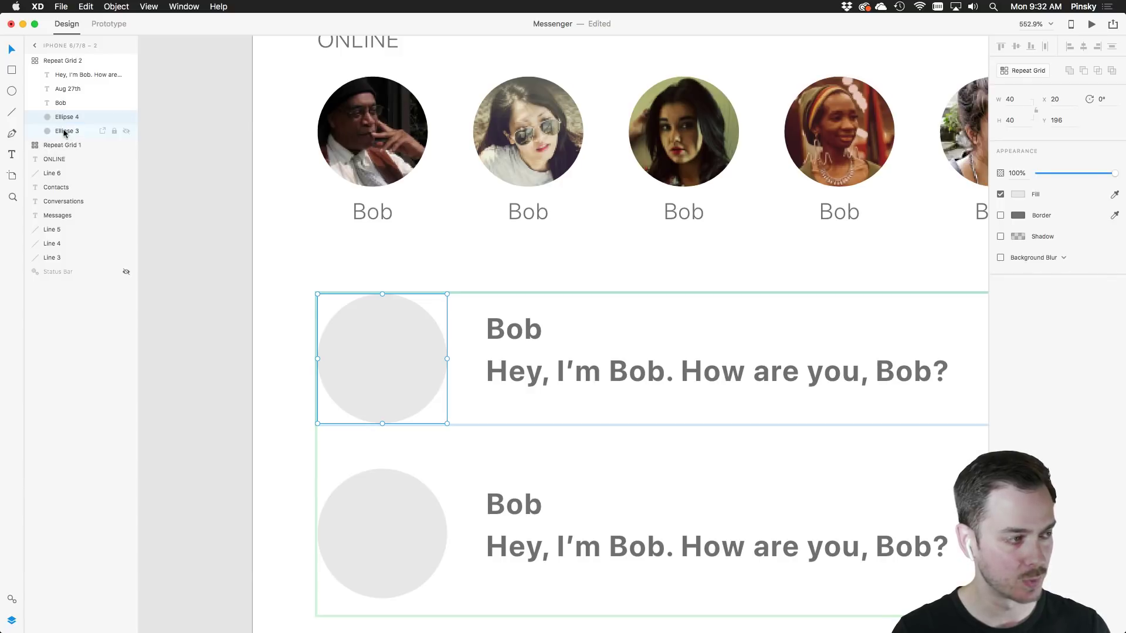
key(super+z)
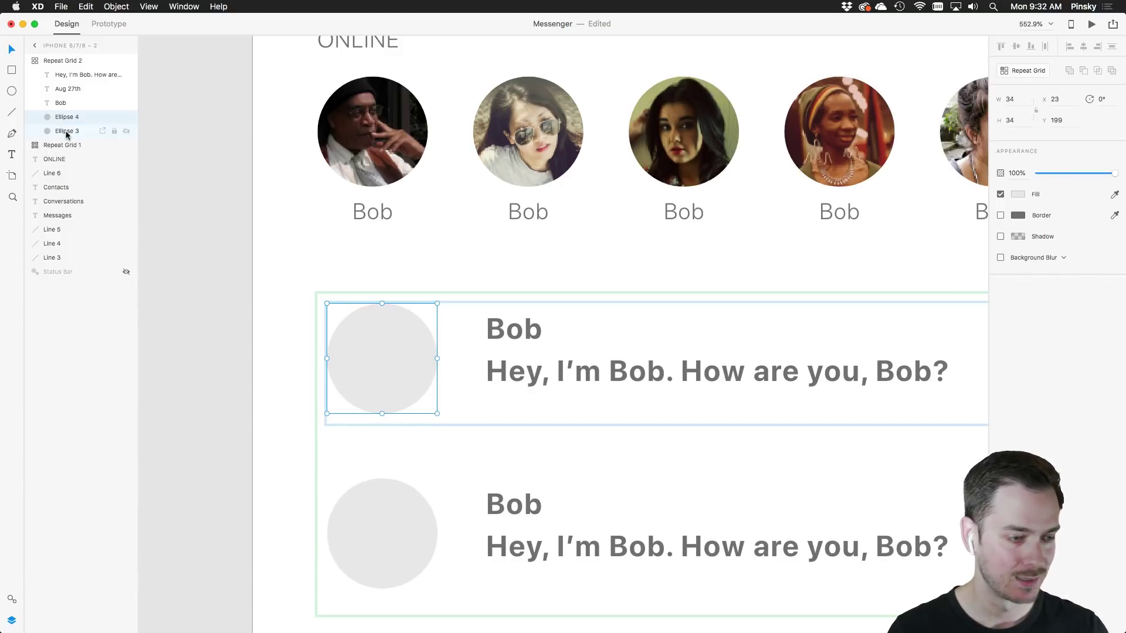
key(alt)
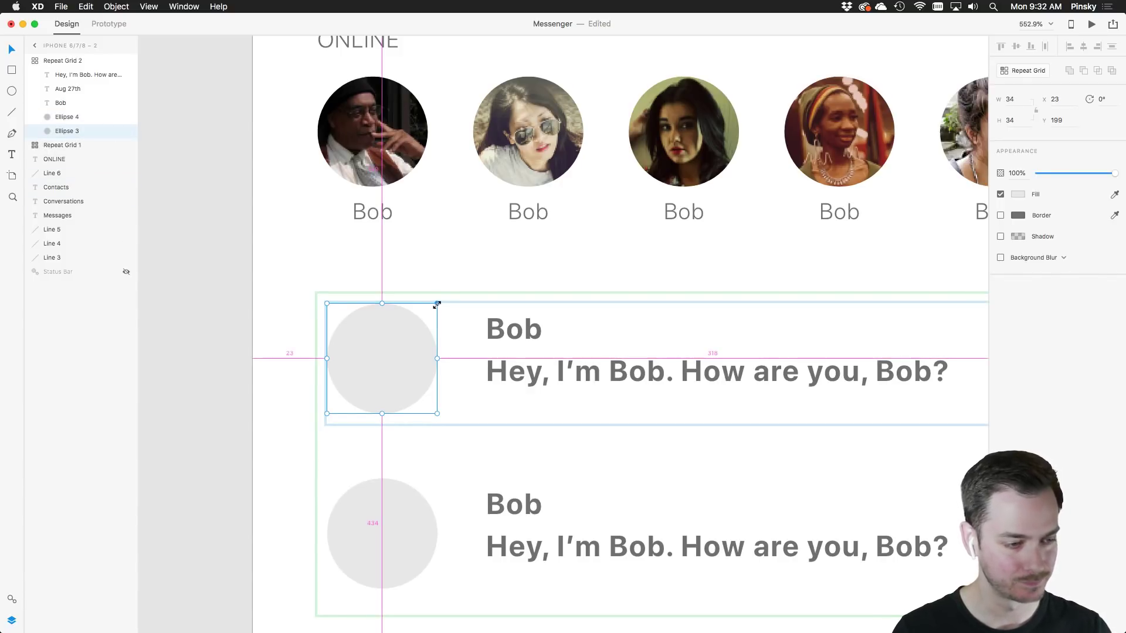
drag(437, 303, 444, 294)
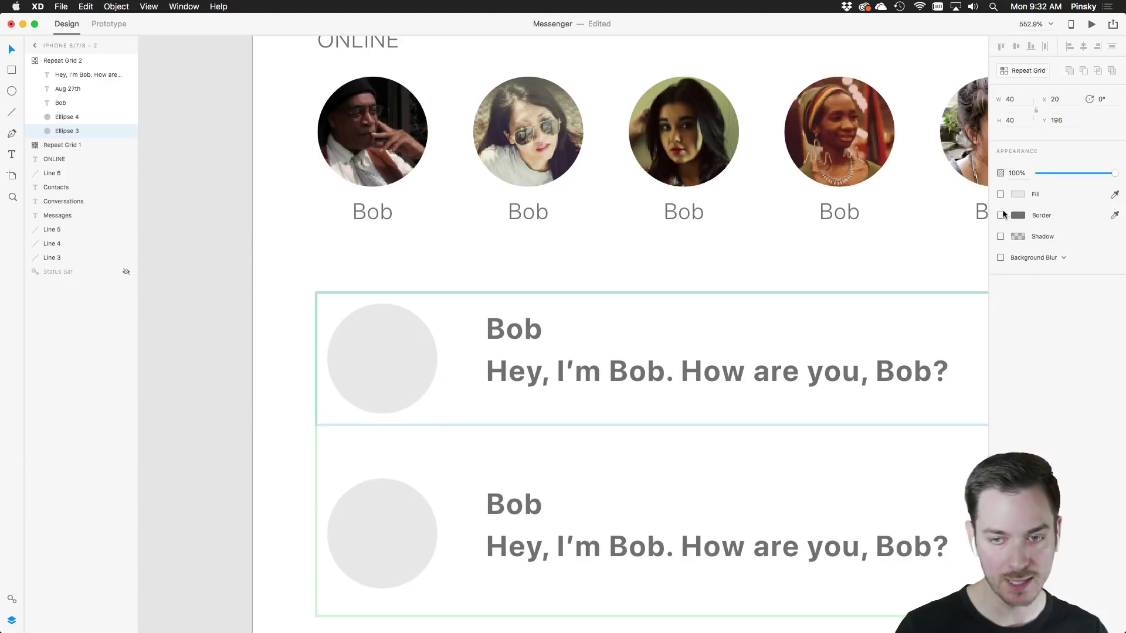
Add a dashed border to the avatar circles with dash length 15 and gap 5
click(1000, 215)
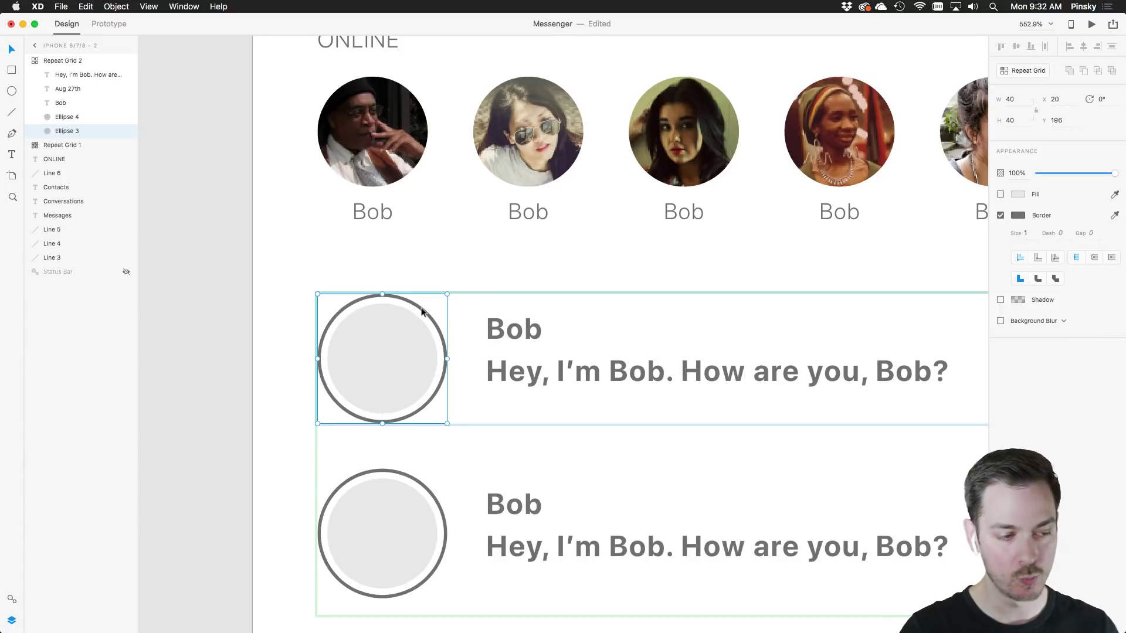
click(1066, 236)
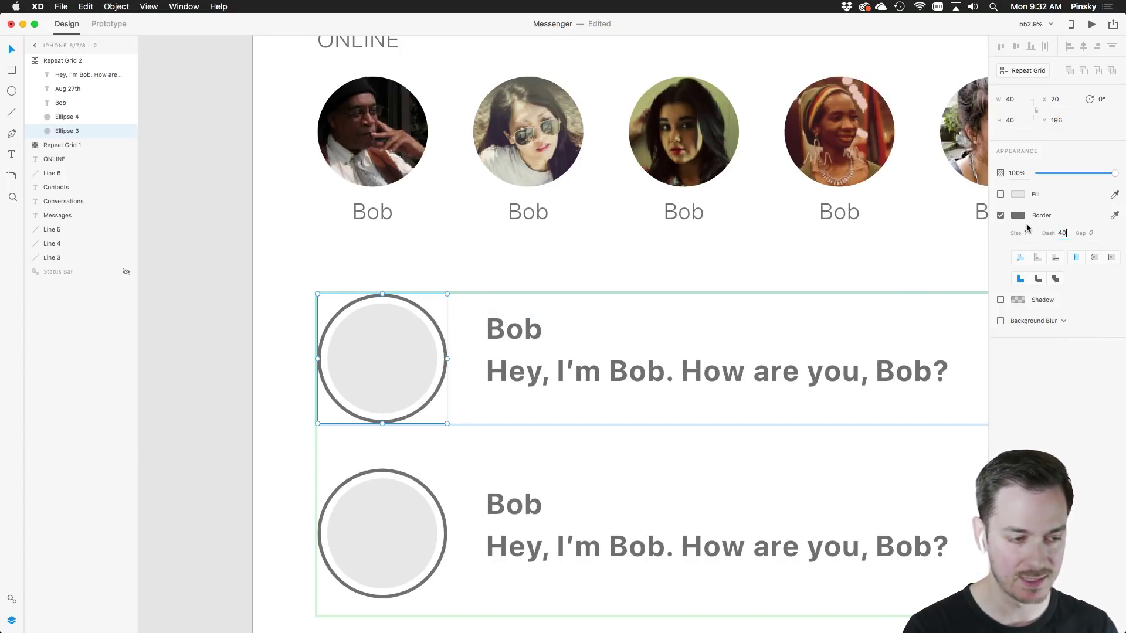
text(40)
key(Return)
click(1091, 234)
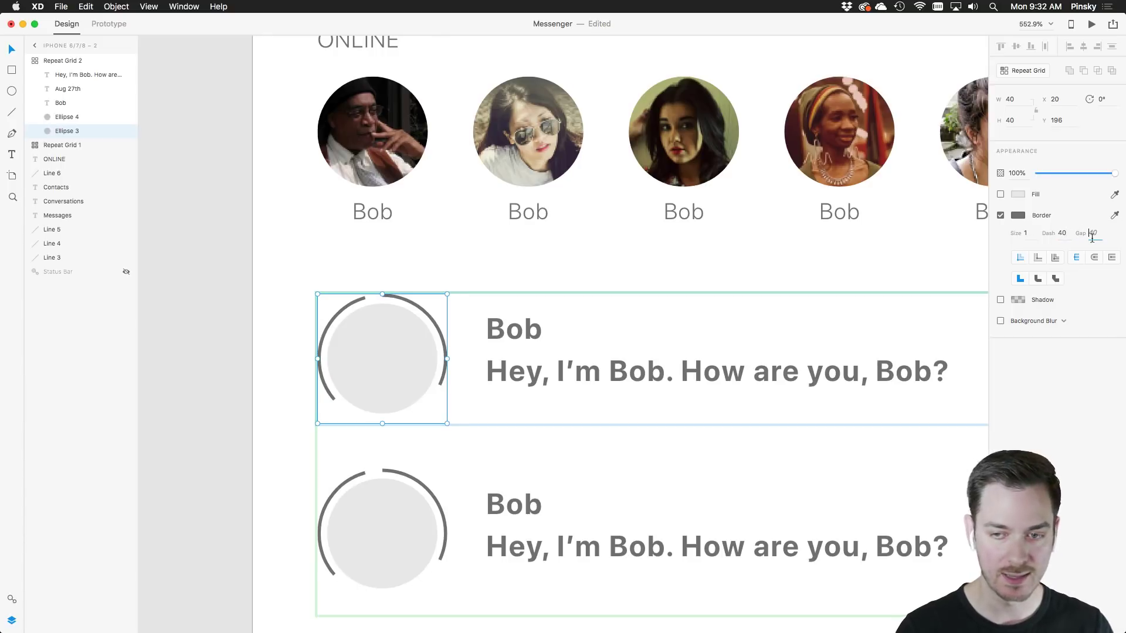
text(1)
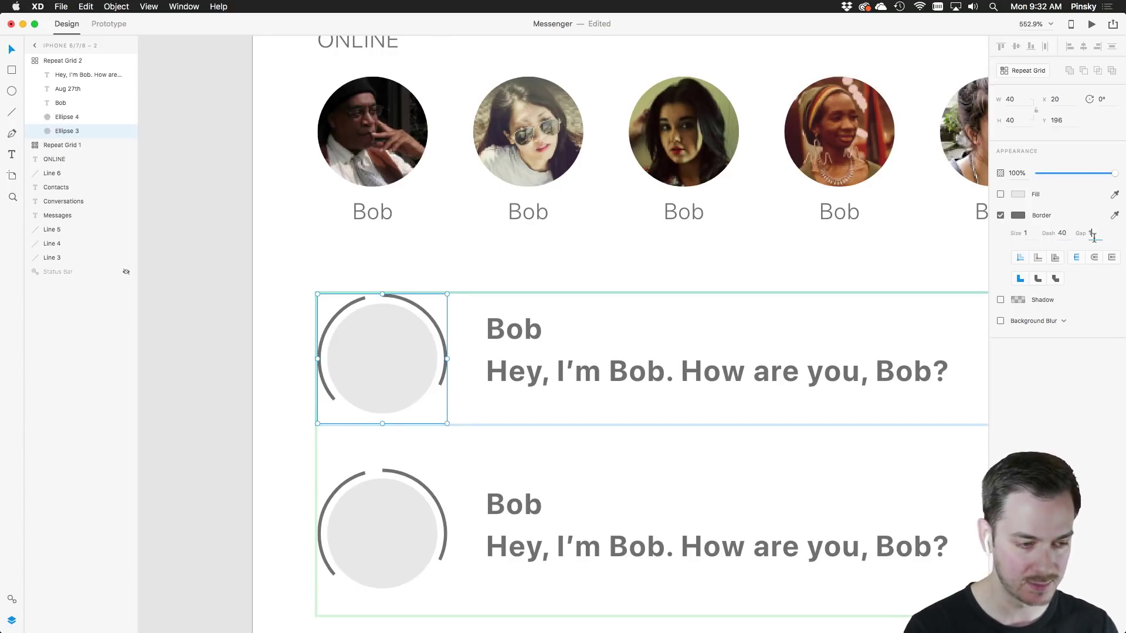
text(0)
key(Tab)
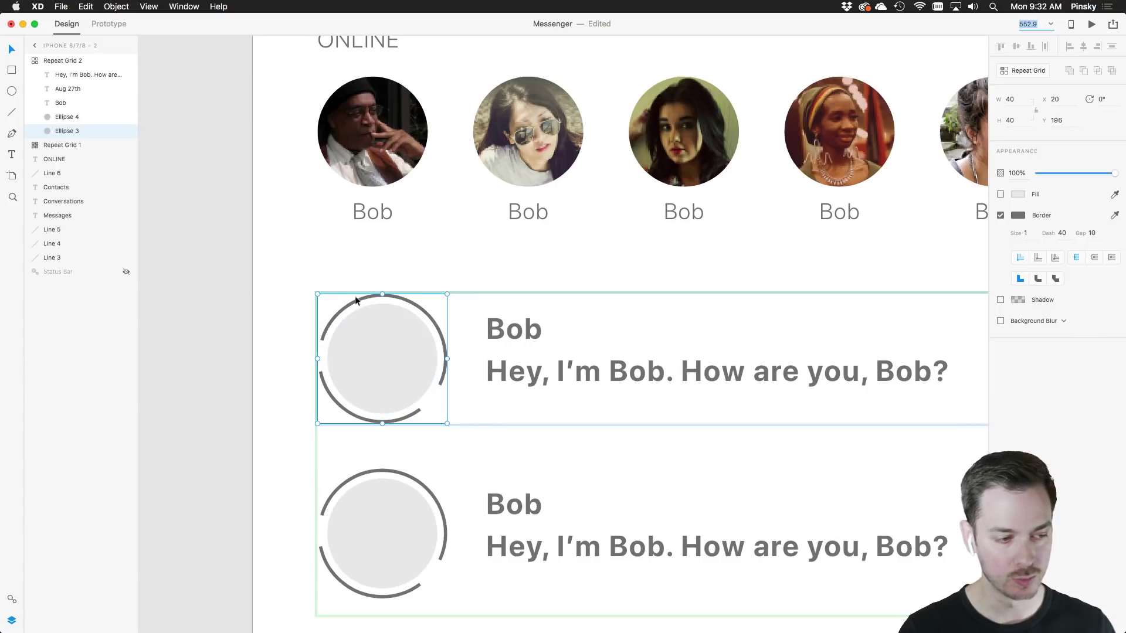
click(1061, 243)
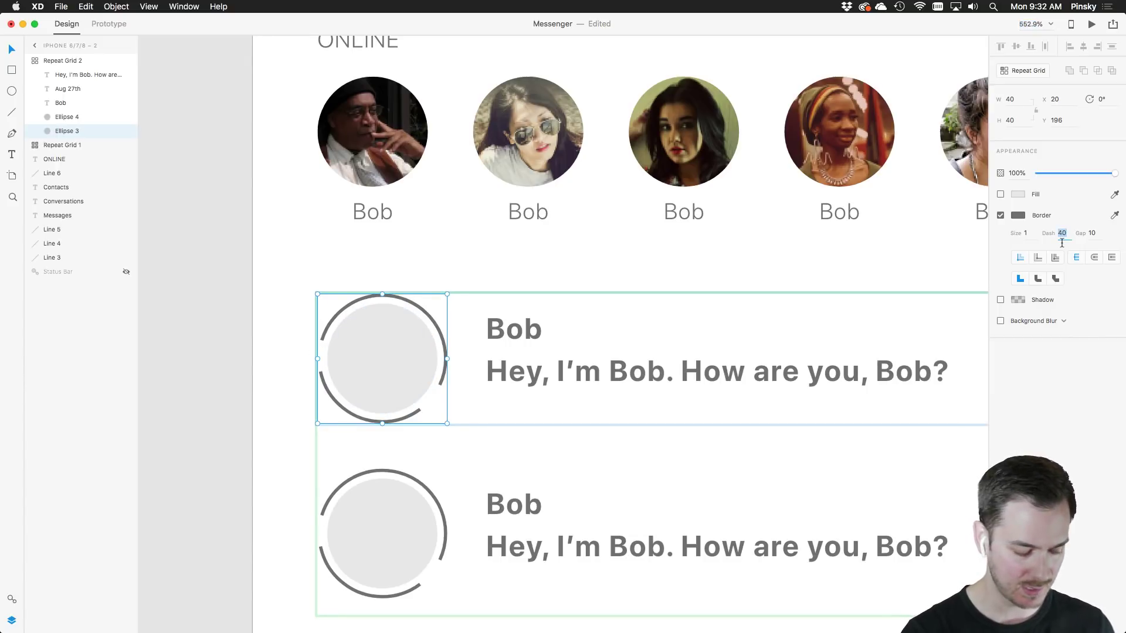
text(1)
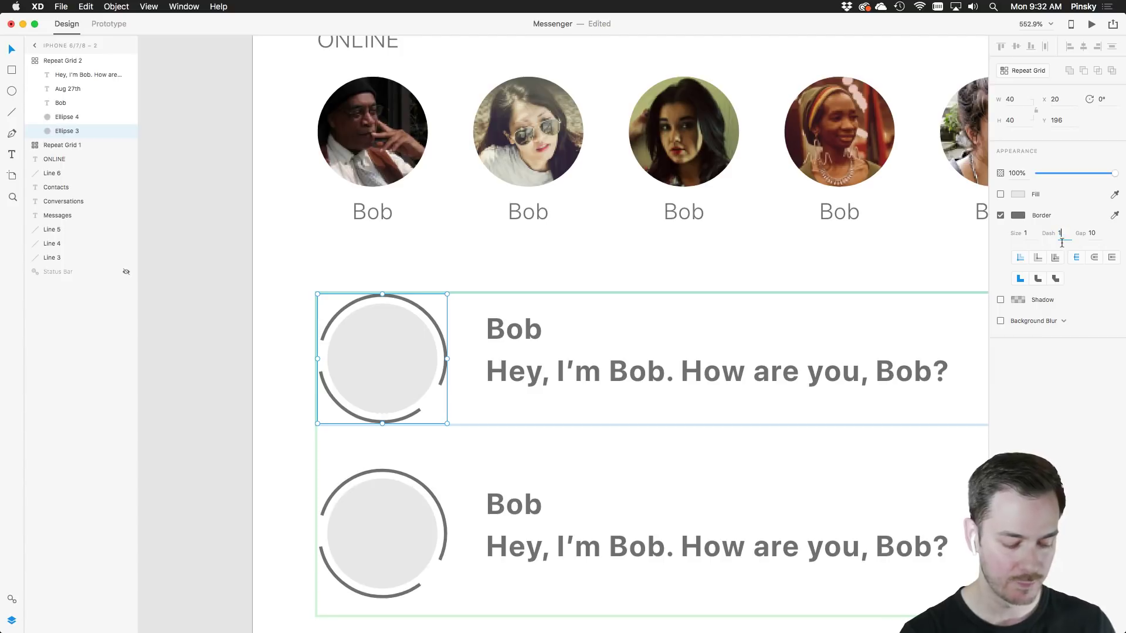
text(5)
key(Tab)
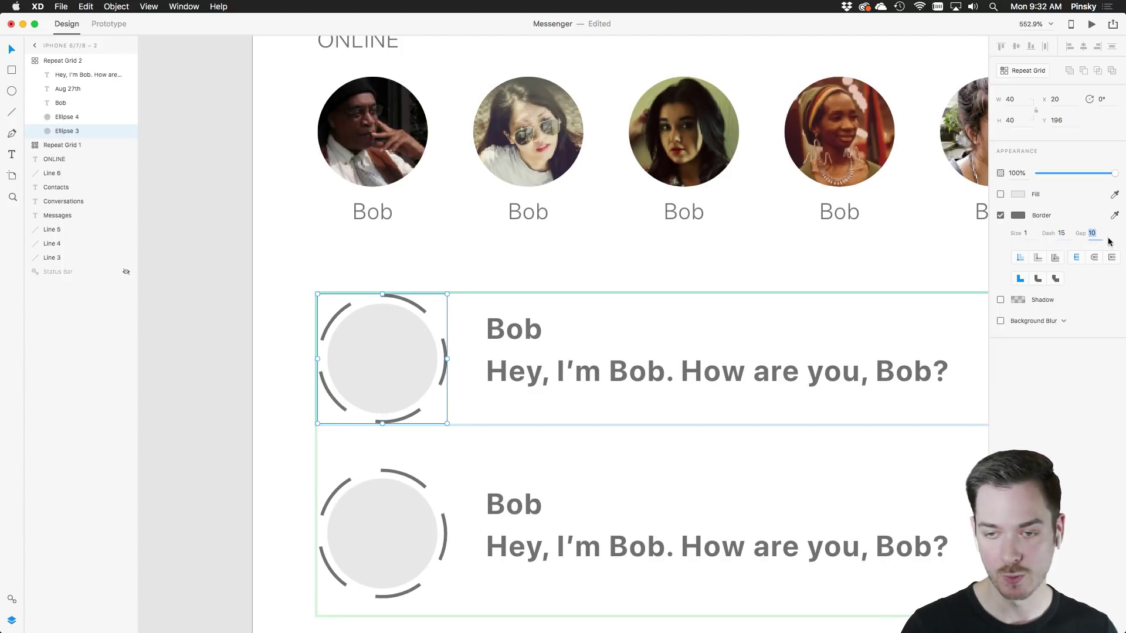
text(5)
key(Tab)
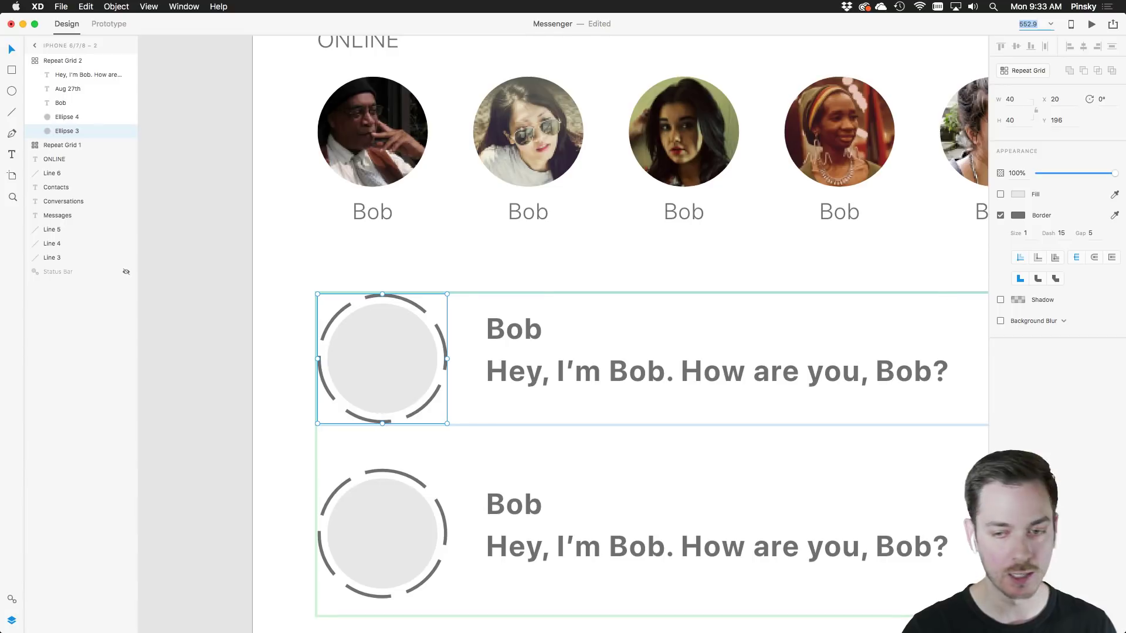
Apply the Highlight Blue asset colour to the avatar borders
click(1018, 215)
click(1034, 341)
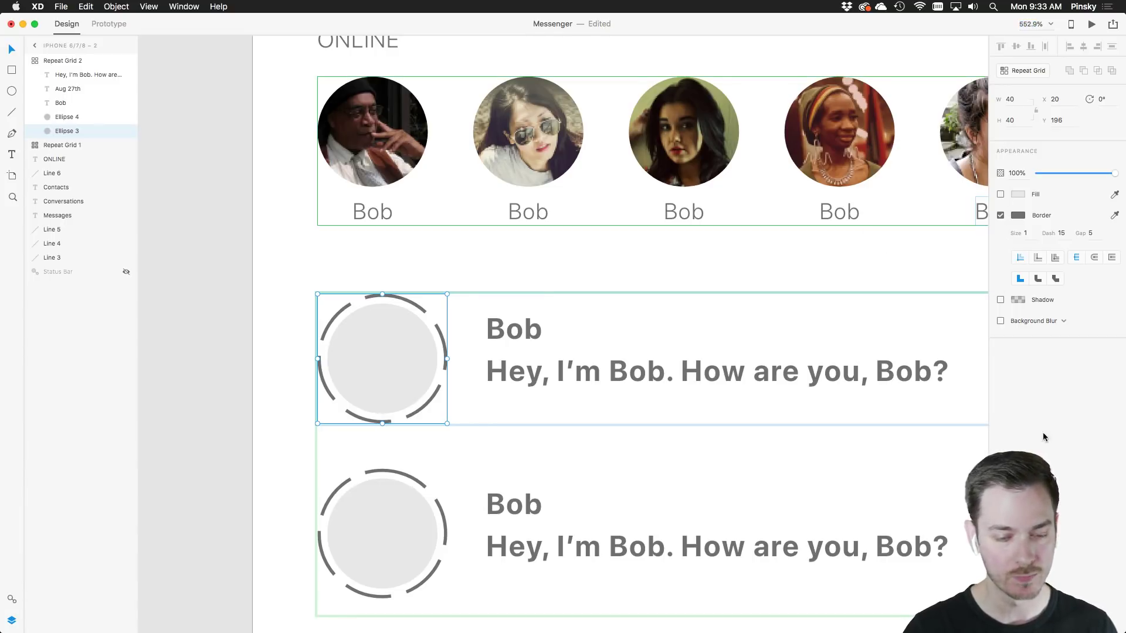
click(12, 598)
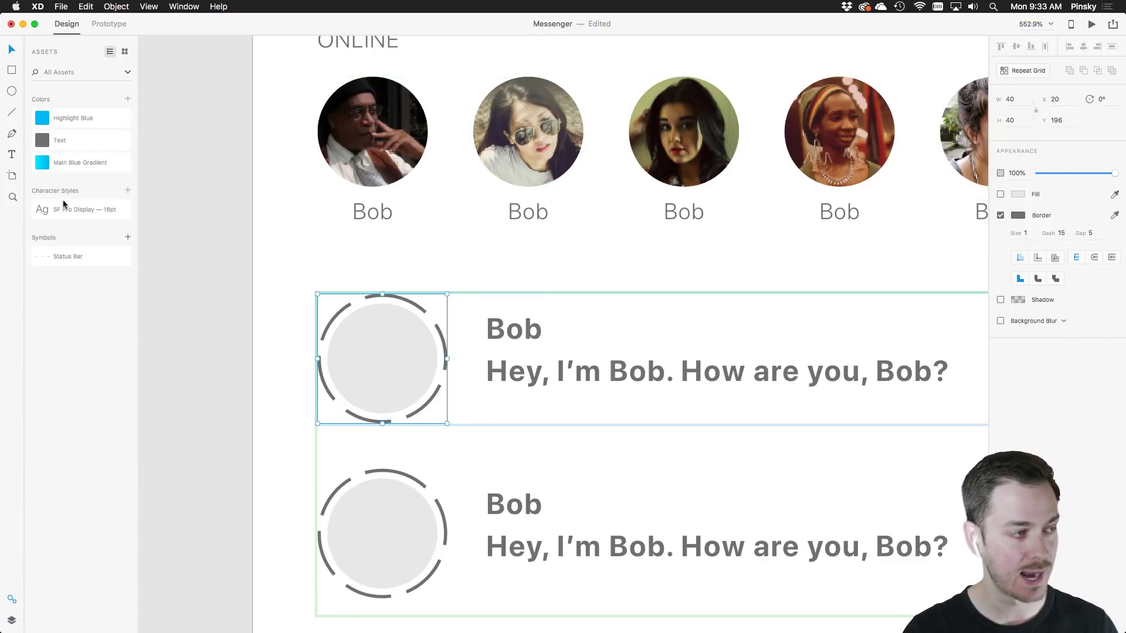
right_click(42, 118)
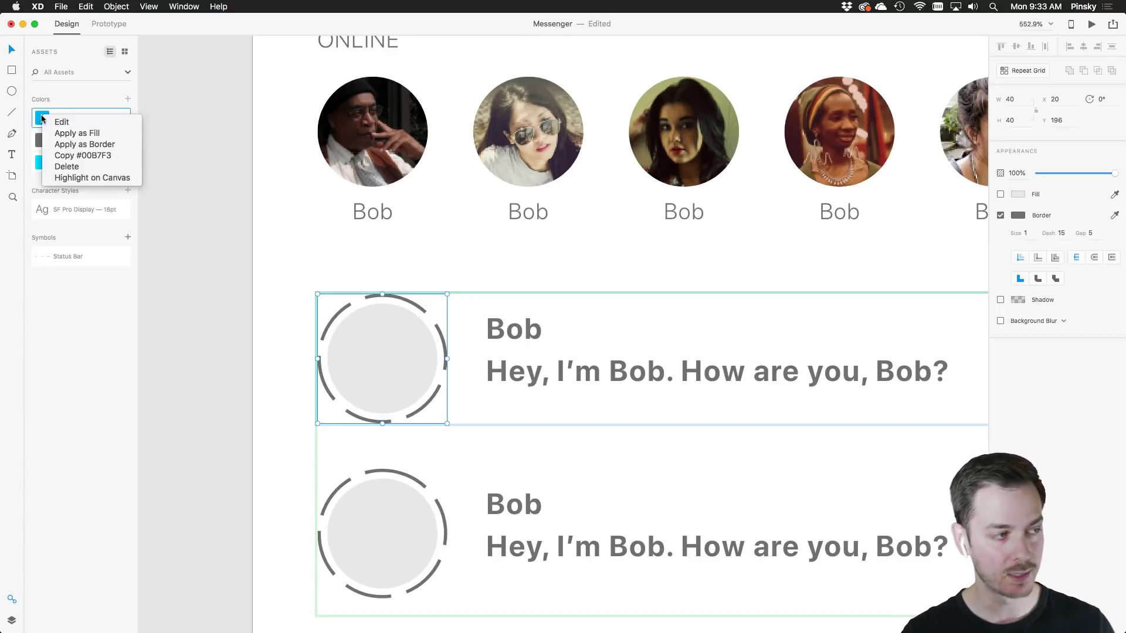
click(73, 144)
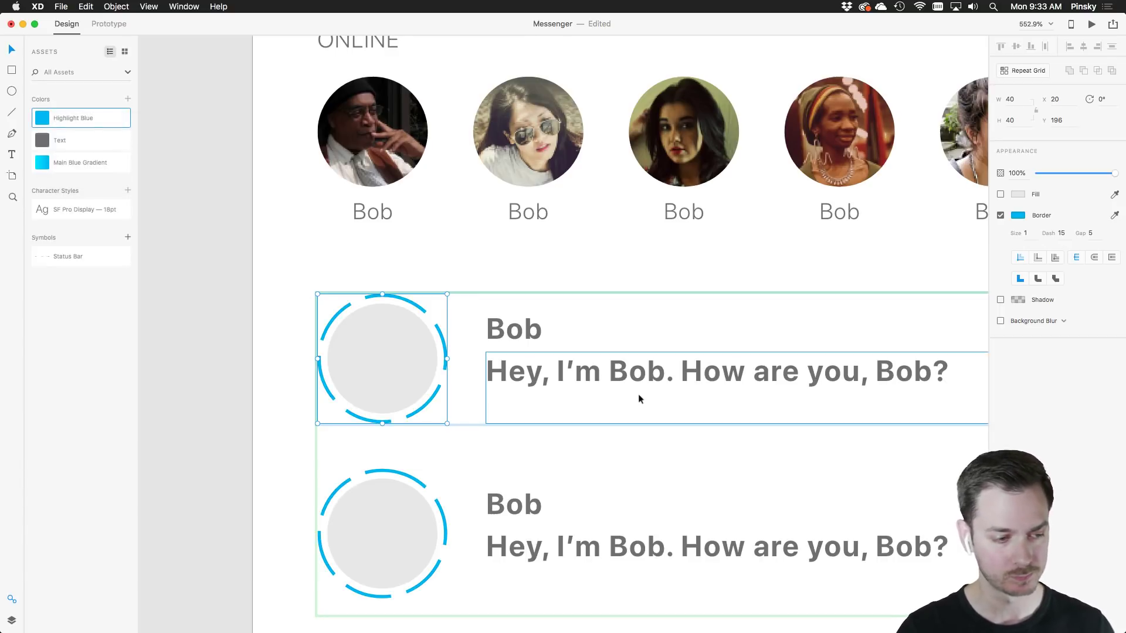
scroll(652, 395, down, 6)
Extend the conversation grid to four rows and delete the dashed border circle from the new rows
click(673, 402)
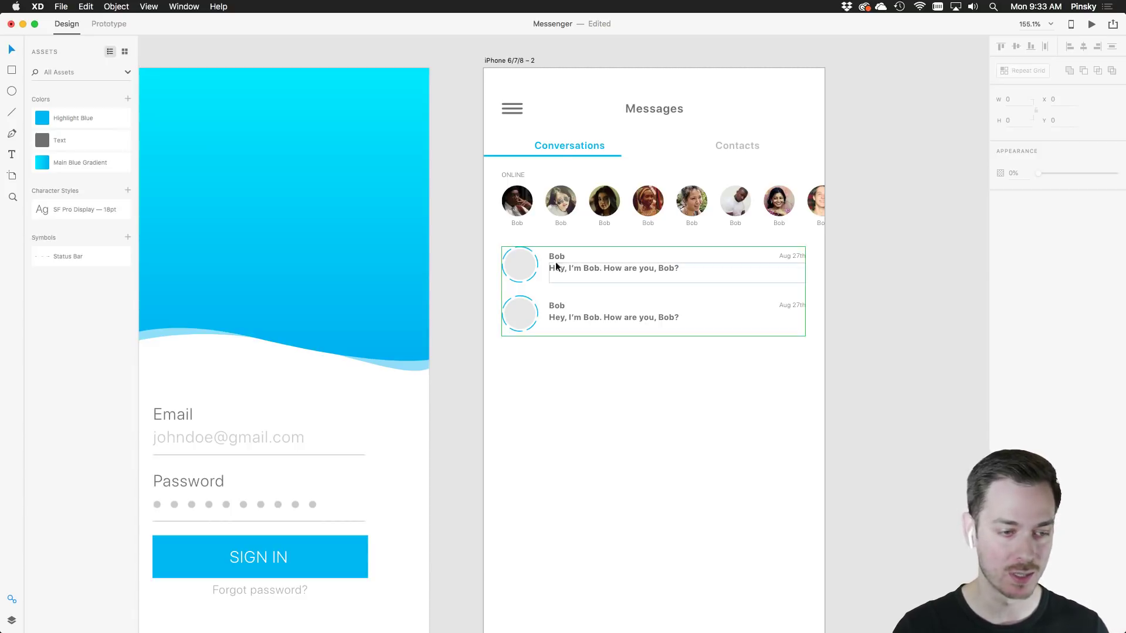
click(605, 255)
drag(611, 251, 615, 364)
scroll(530, 353, up, 8)
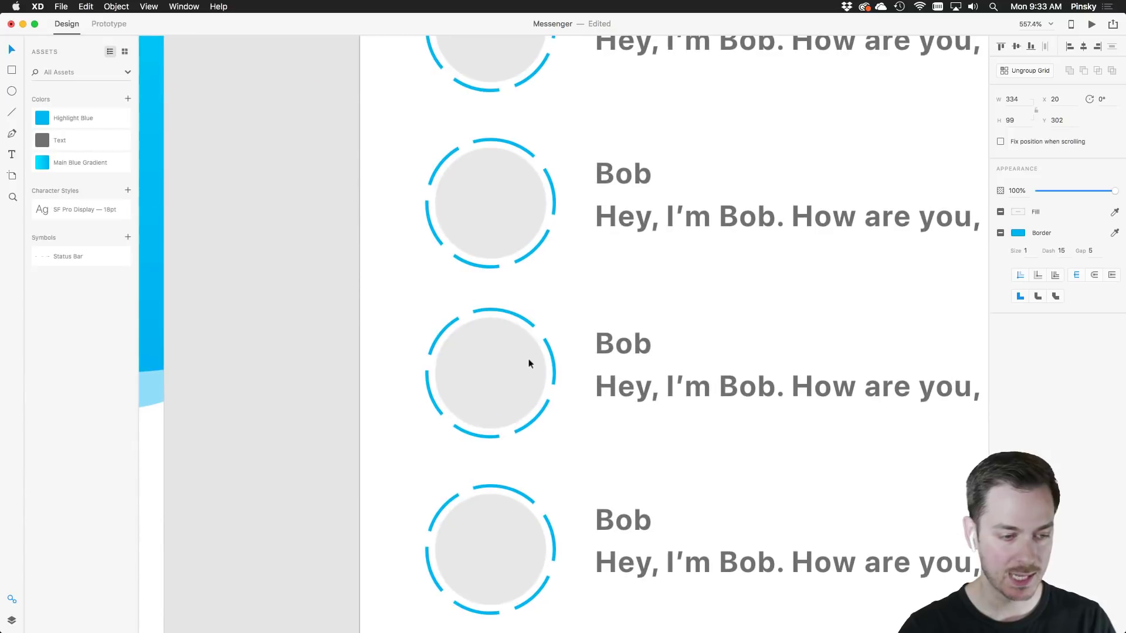
double_click(500, 309)
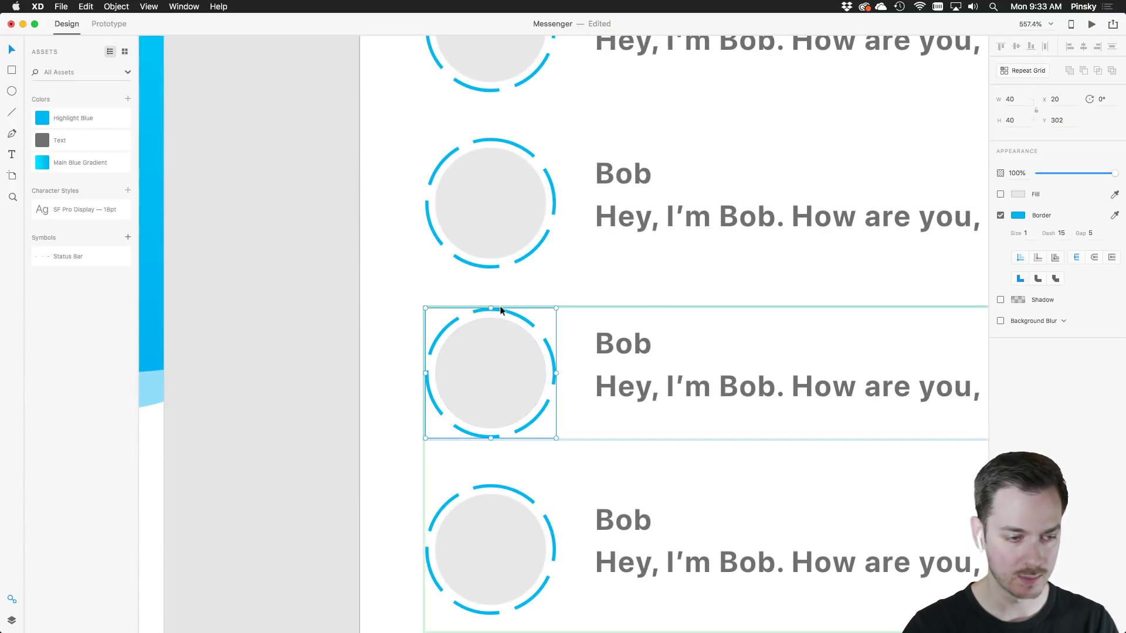
key(Delete)
Set the new rows' Bob name and message preview text to Regular weight
click(486, 358)
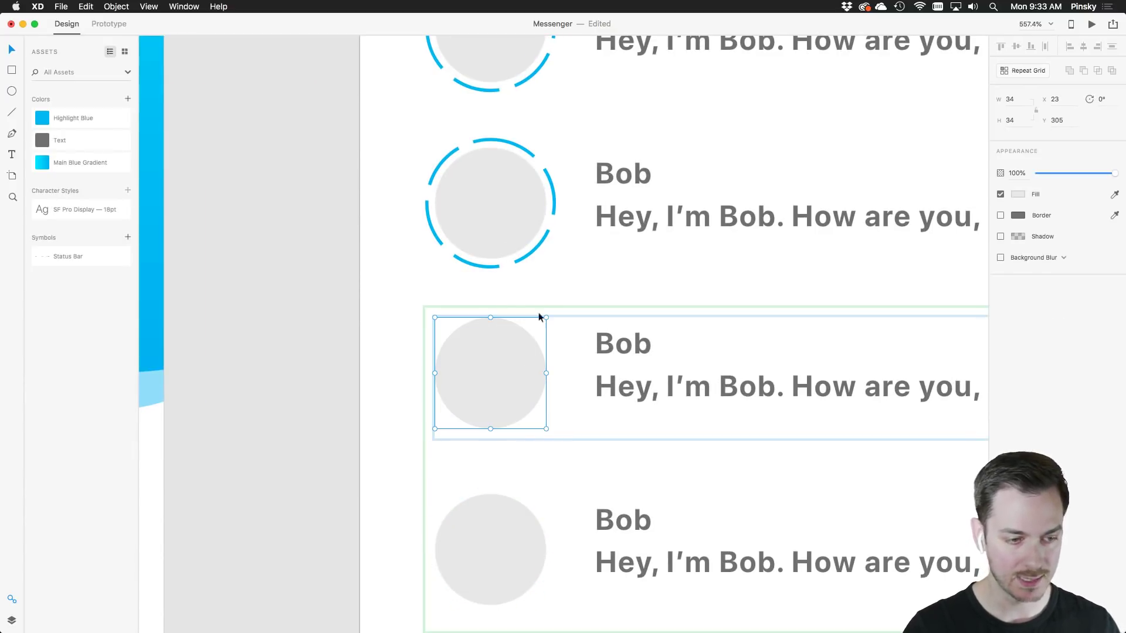
scroll(621, 349, right, 3)
click(566, 331)
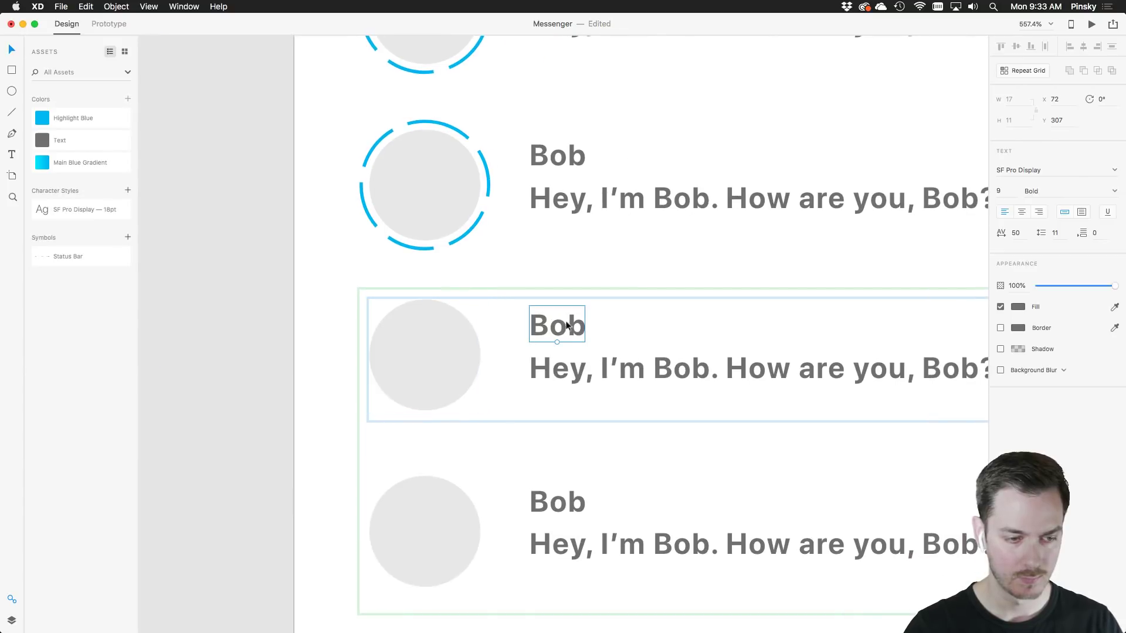
shift+click(570, 354)
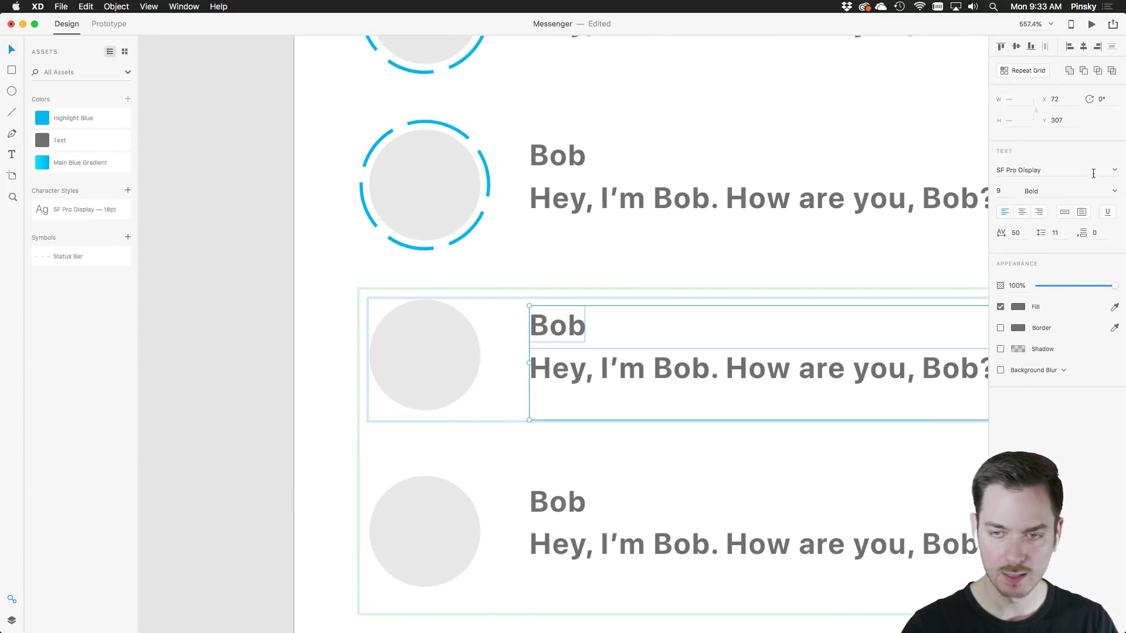
click(1114, 192)
click(1039, 265)
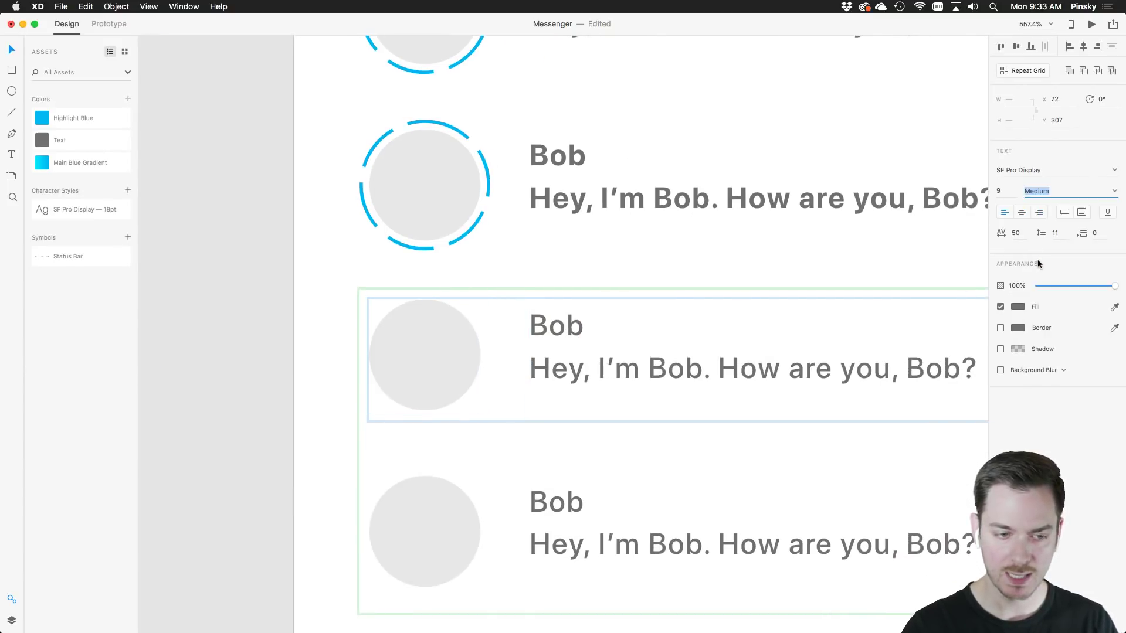
click(1116, 192)
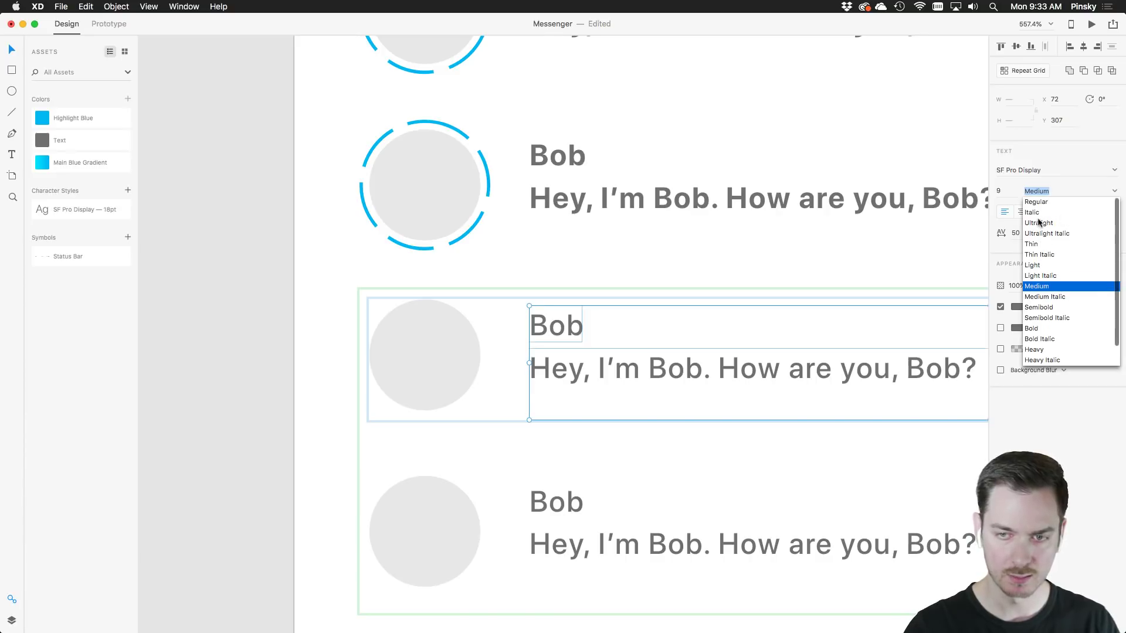
click(1041, 205)
scroll(765, 287, down, 5)
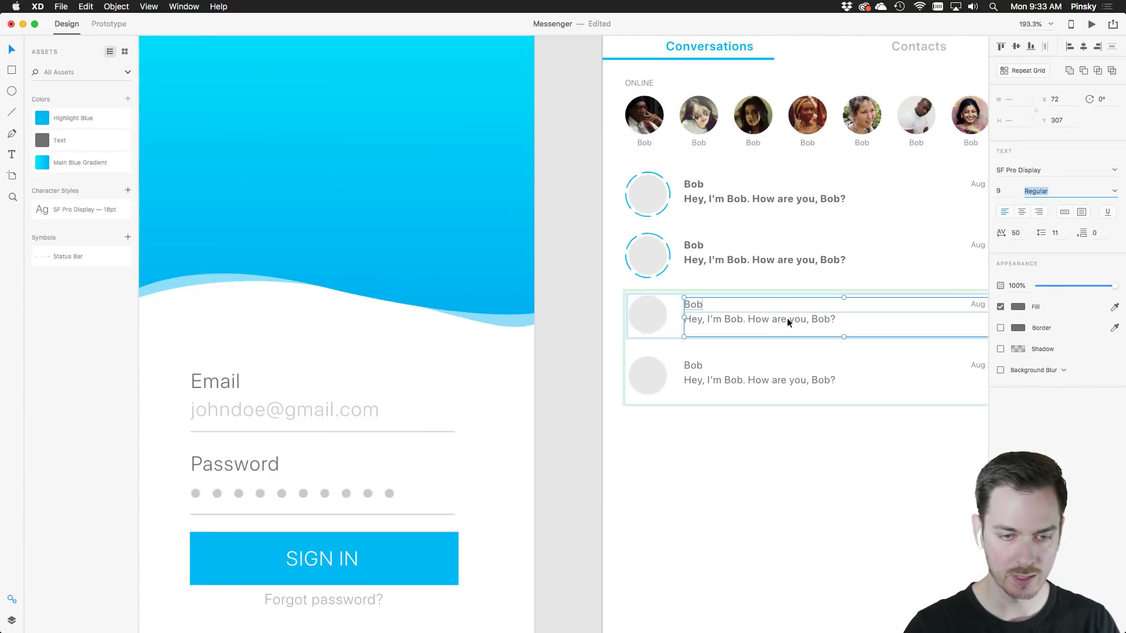
drag(786, 317, 710, 315)
key(super+z)
Stretch the lower conversation grid to the artboard's bottom, giving nine Bob rows in total
click(879, 438)
drag(882, 438, 728, 432)
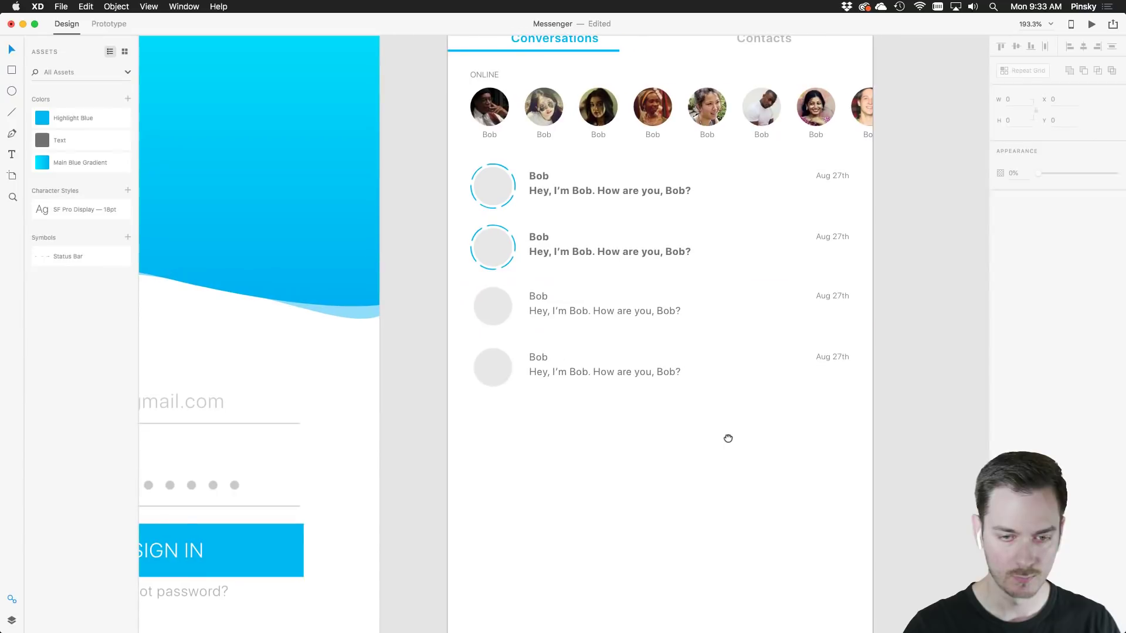
scroll(718, 412, down, 3)
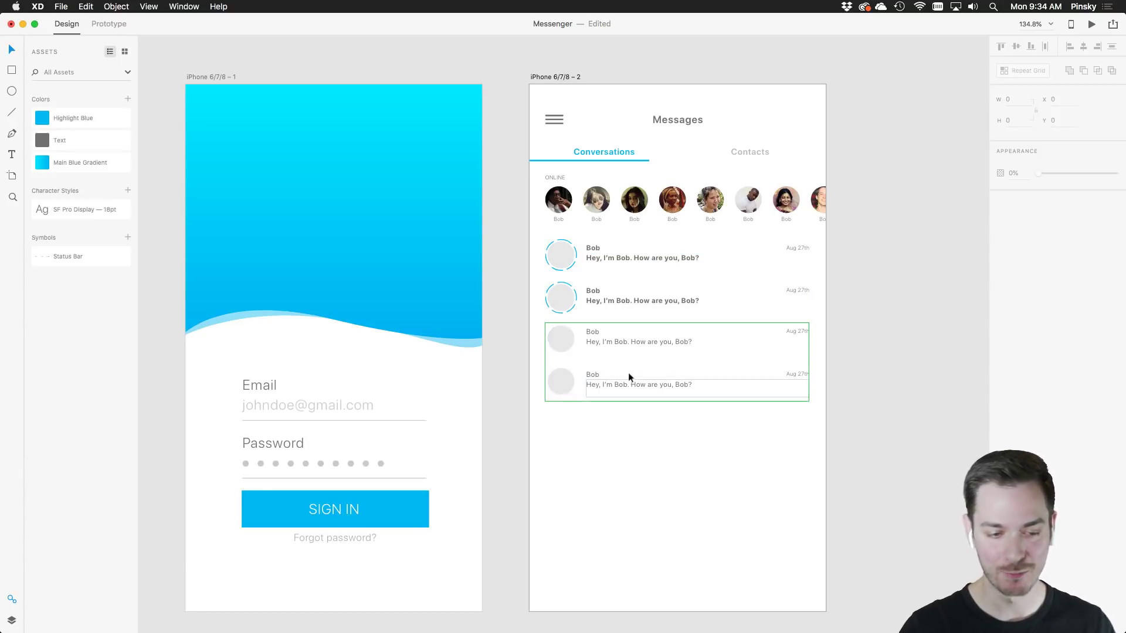
click(666, 401)
drag(666, 401, 679, 619)
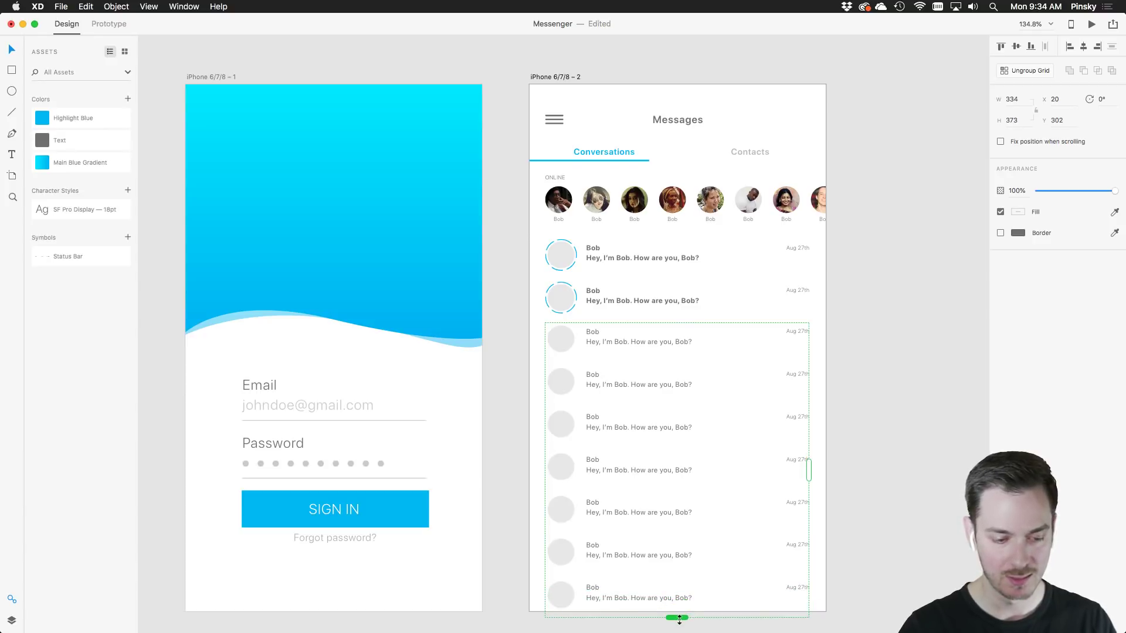
click(867, 417)
drag(853, 271, 765, 261)
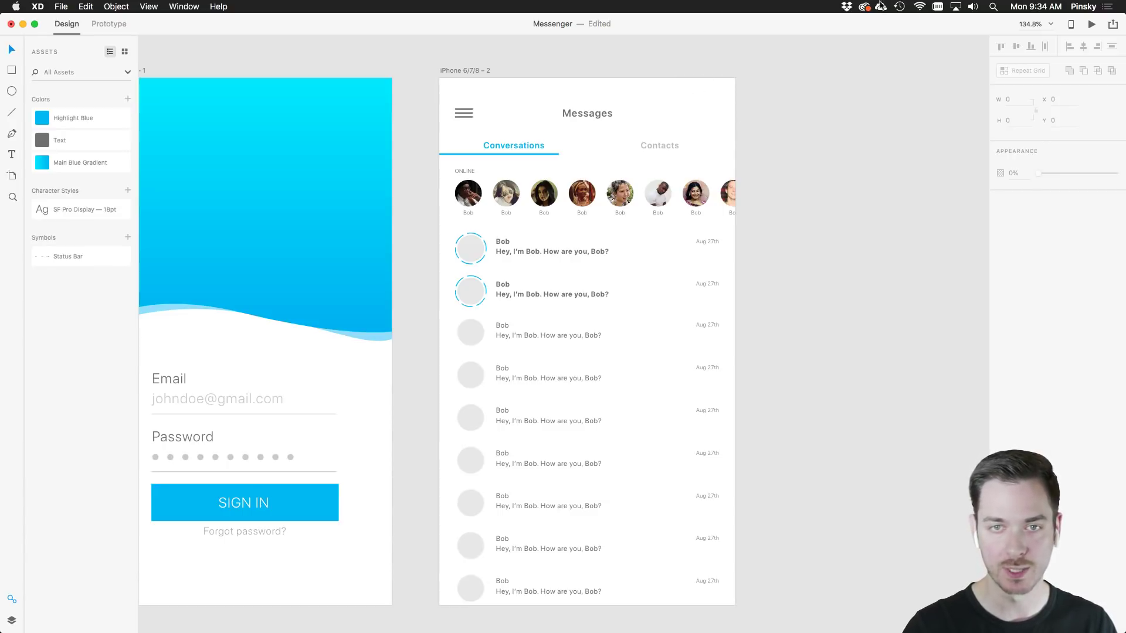
click(866, 7)
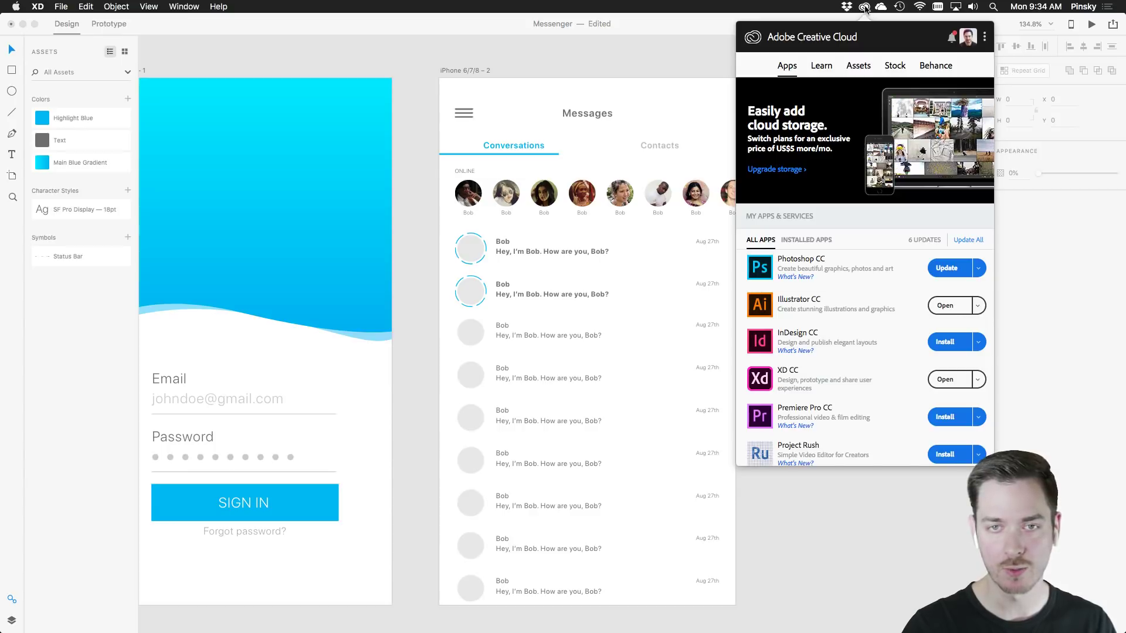
click(858, 66)
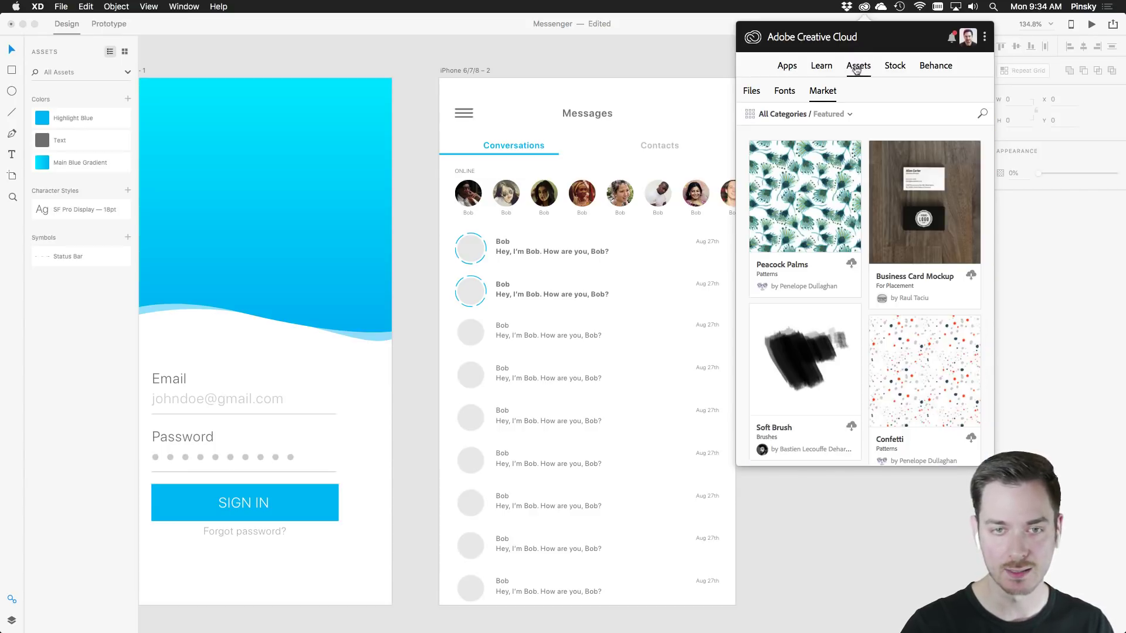
click(981, 113)
text(icons)
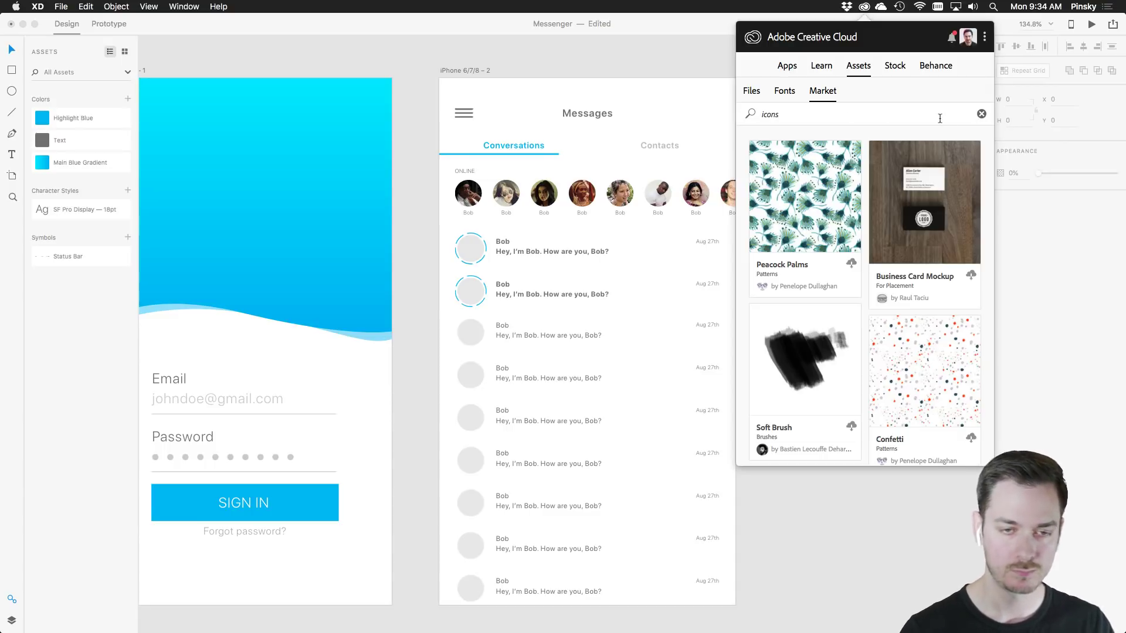
key(Return)
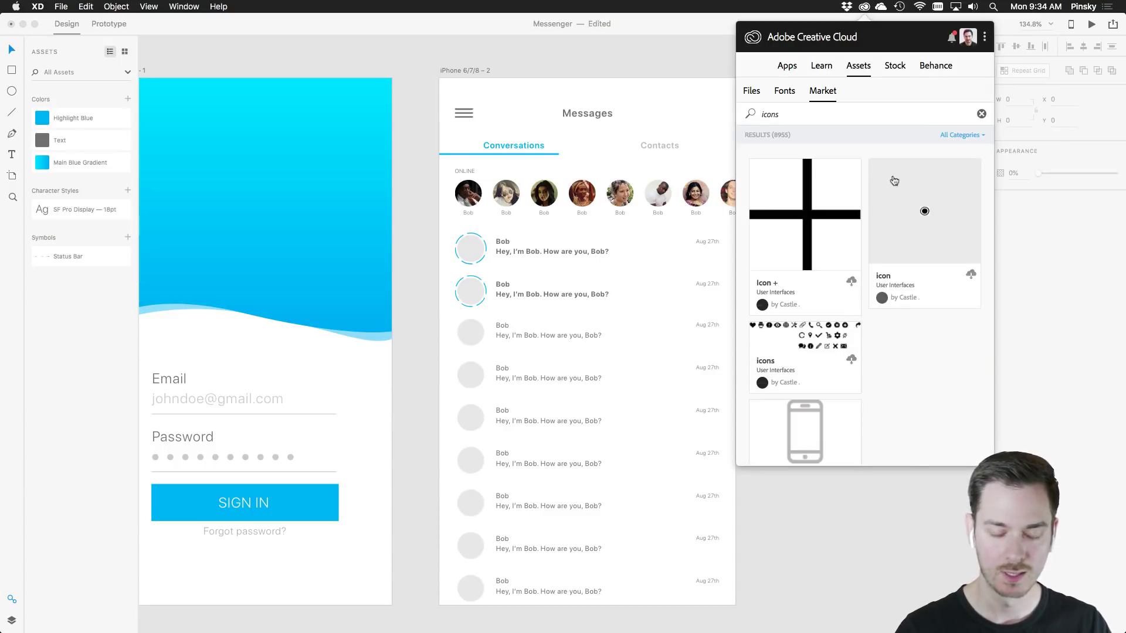
scroll(865, 263, down, 10)
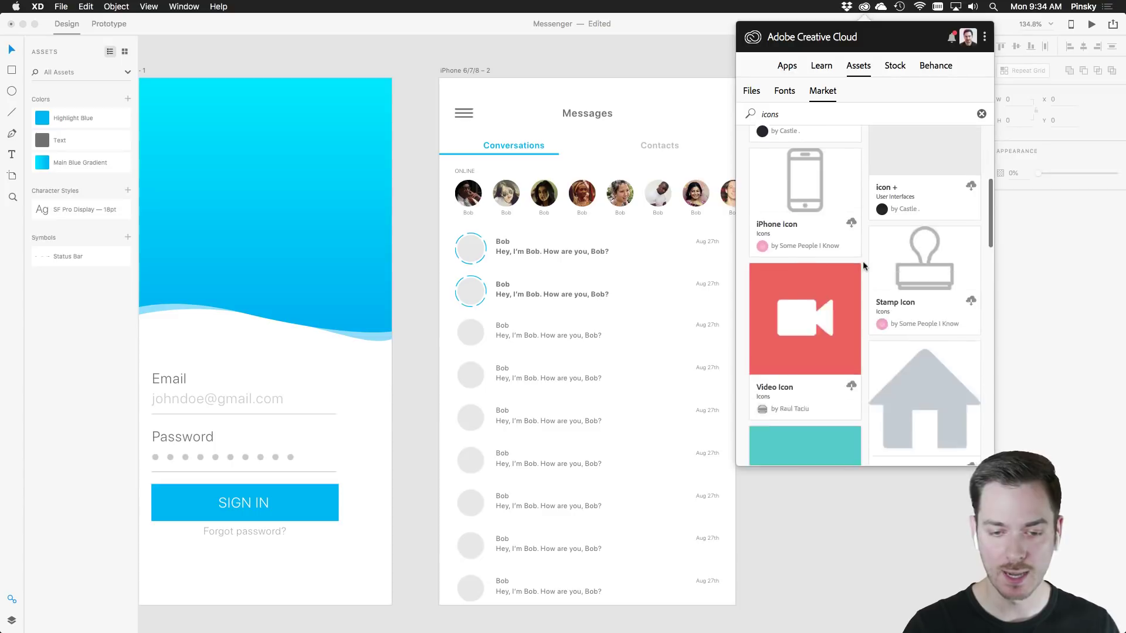
scroll(864, 265, down, 15)
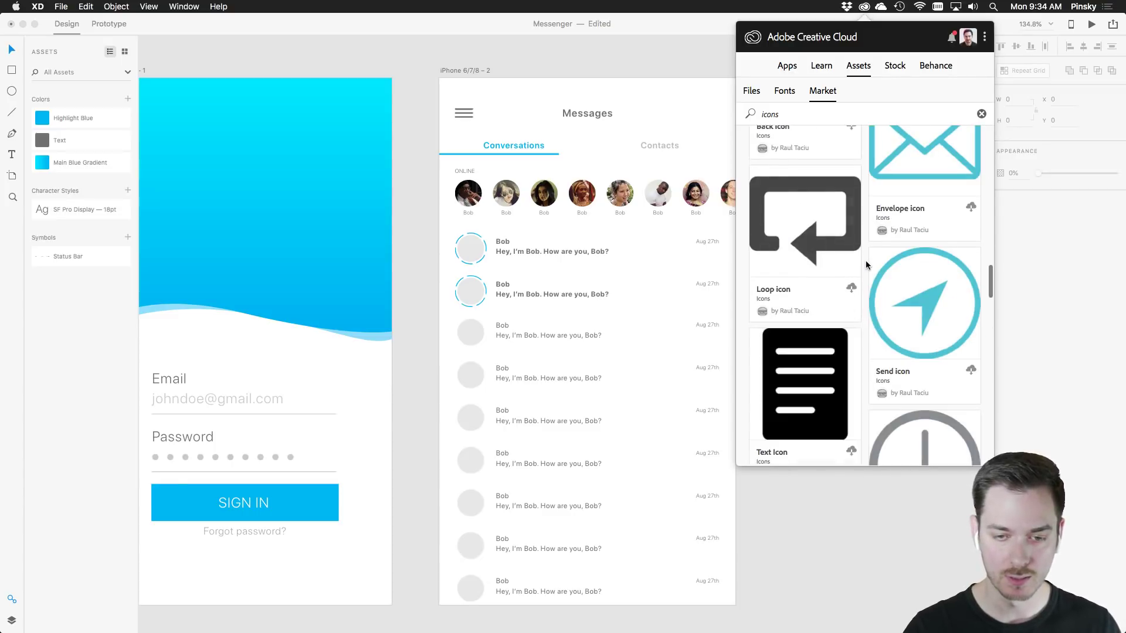
scroll(867, 265, down, 15)
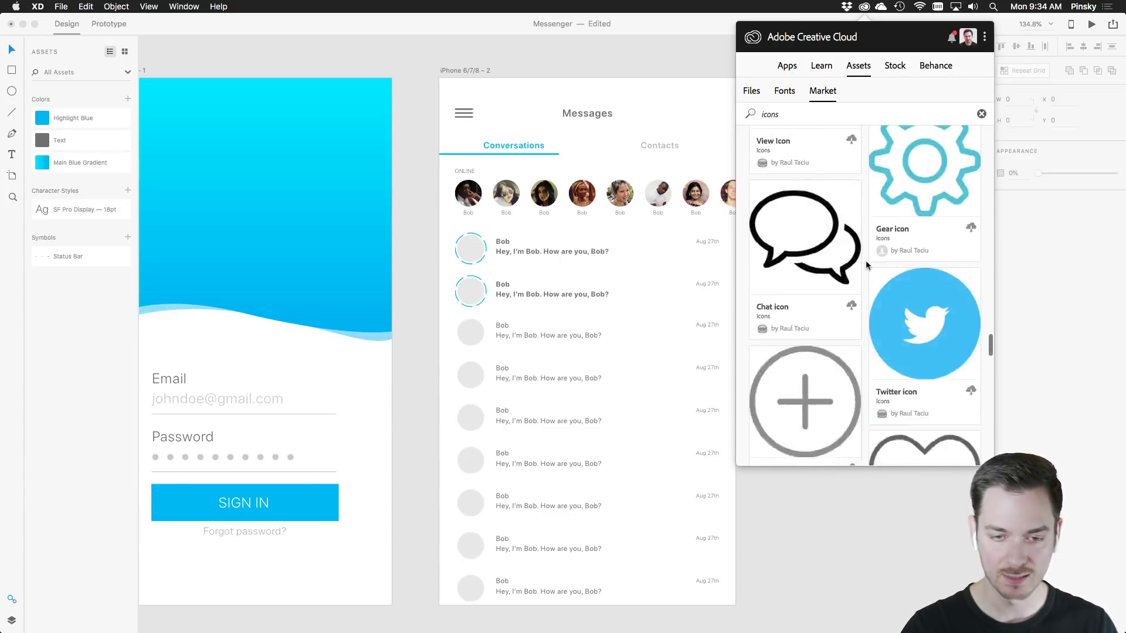
scroll(866, 265, down, 15)
click(893, 472)
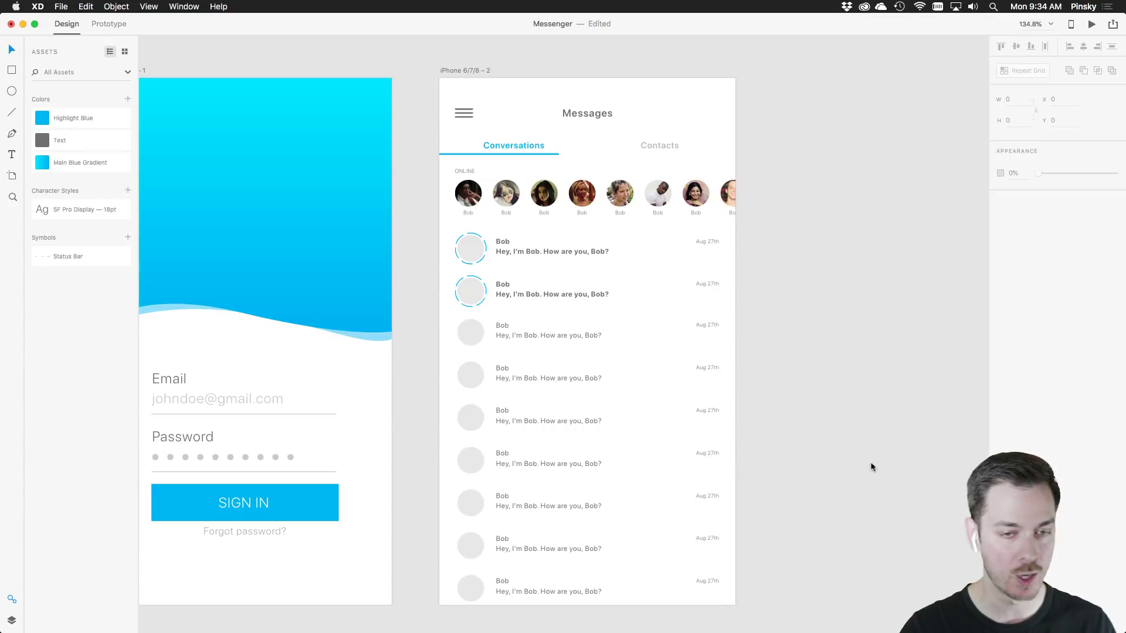
Drag the Basic icons graphic from Creative Cloud Libraries onto the canvas below the screens
click(61, 6)
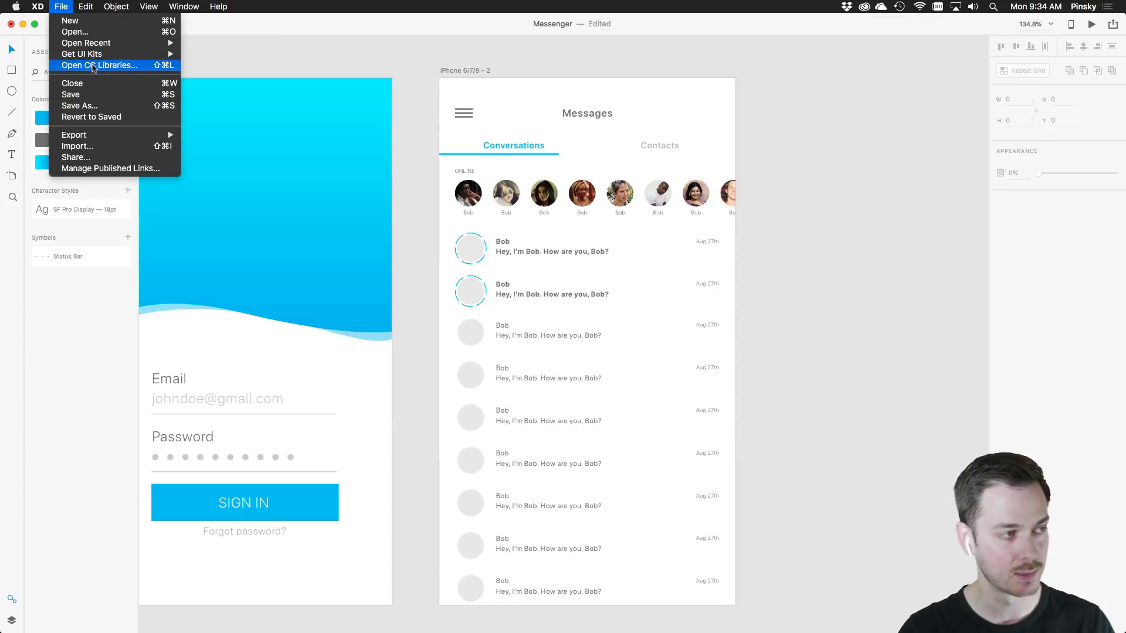
click(92, 68)
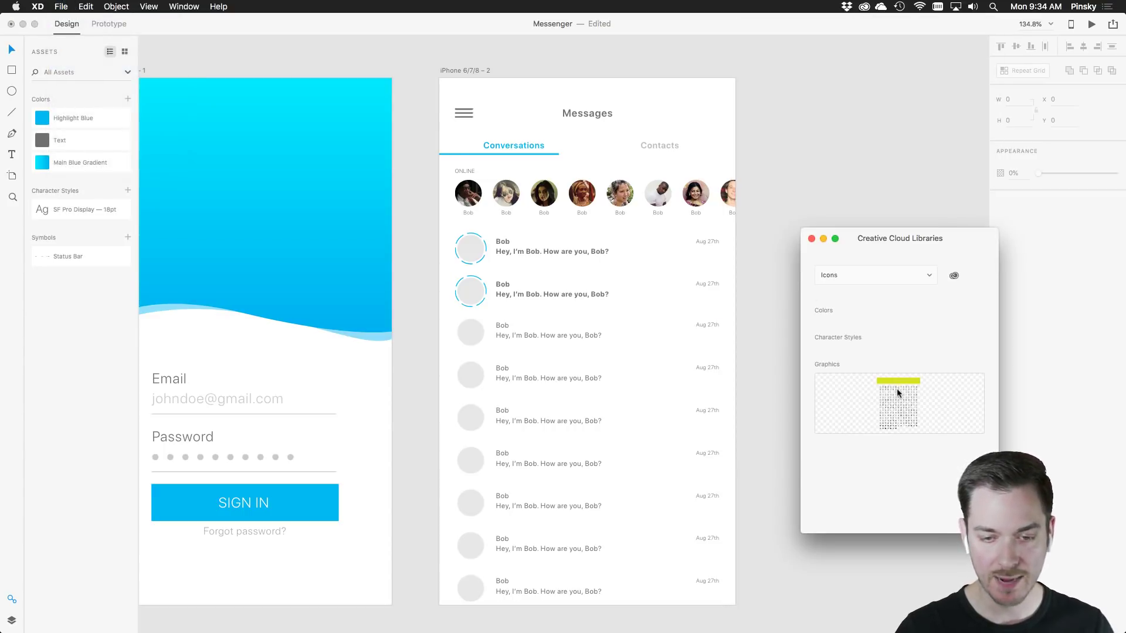
scroll(645, 419, down, 5)
click(643, 332)
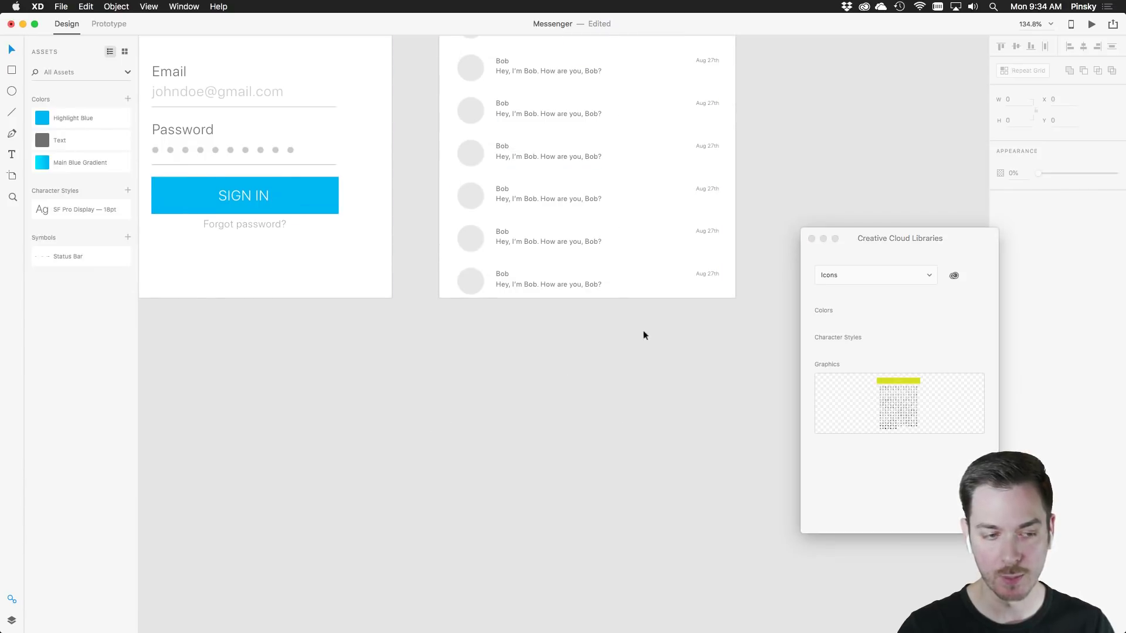
drag(434, 422, 661, 270)
scroll(603, 309, down, 5)
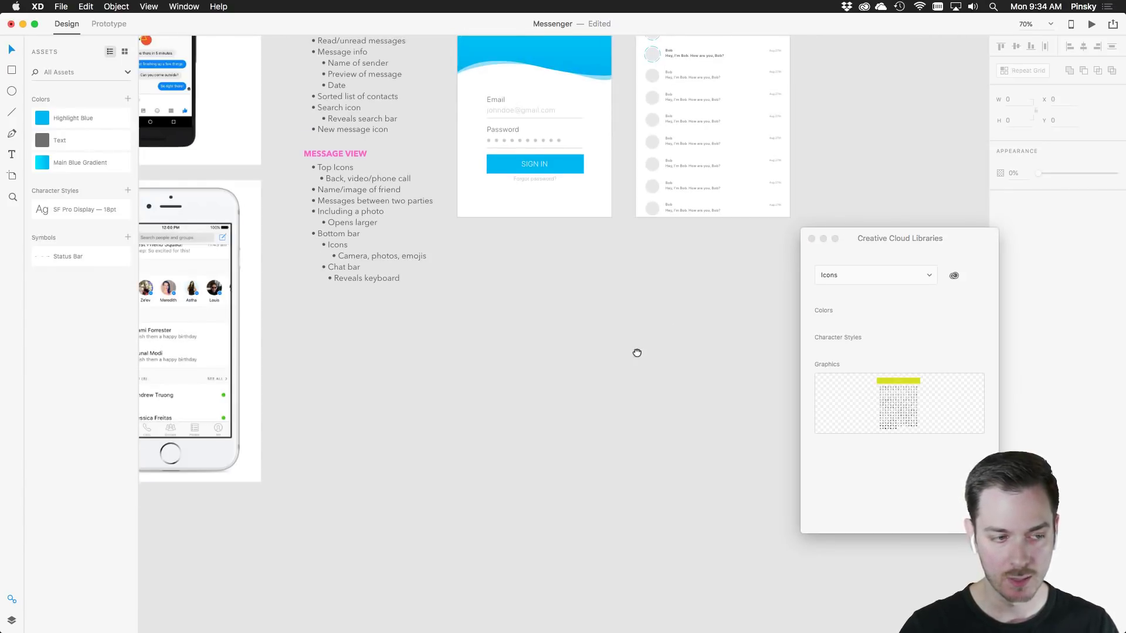
drag(638, 354, 580, 254)
drag(909, 389, 515, 358)
drag(528, 184, 575, 331)
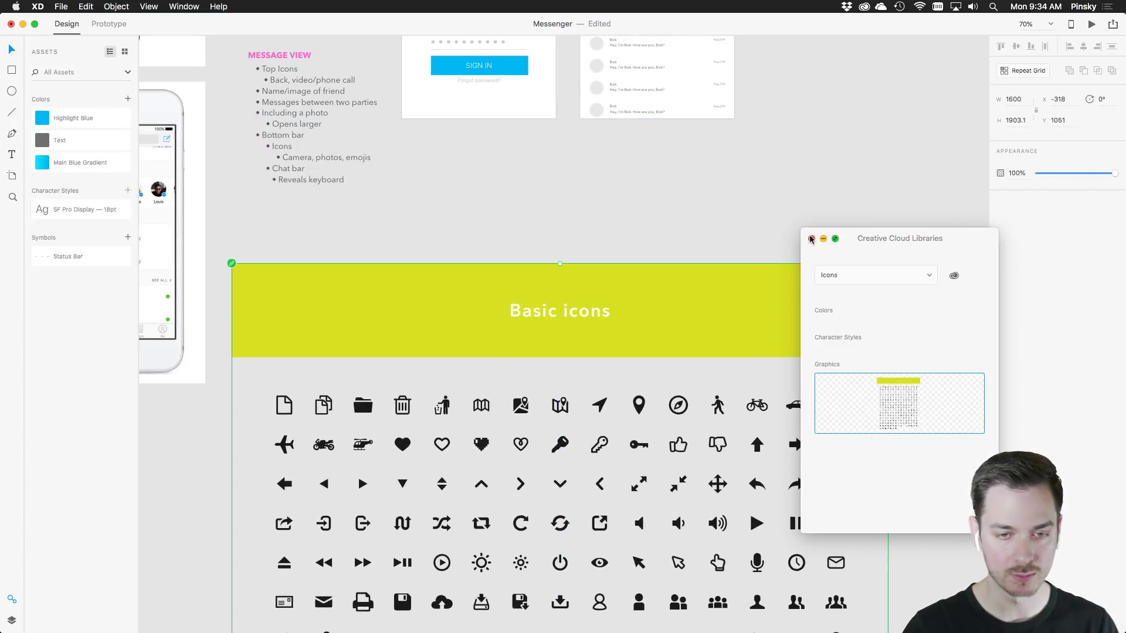
Close the Libraries window and reposition the icons sheet down and to the right
click(811, 239)
scroll(658, 366, down, 5)
scroll(645, 340, up, 2)
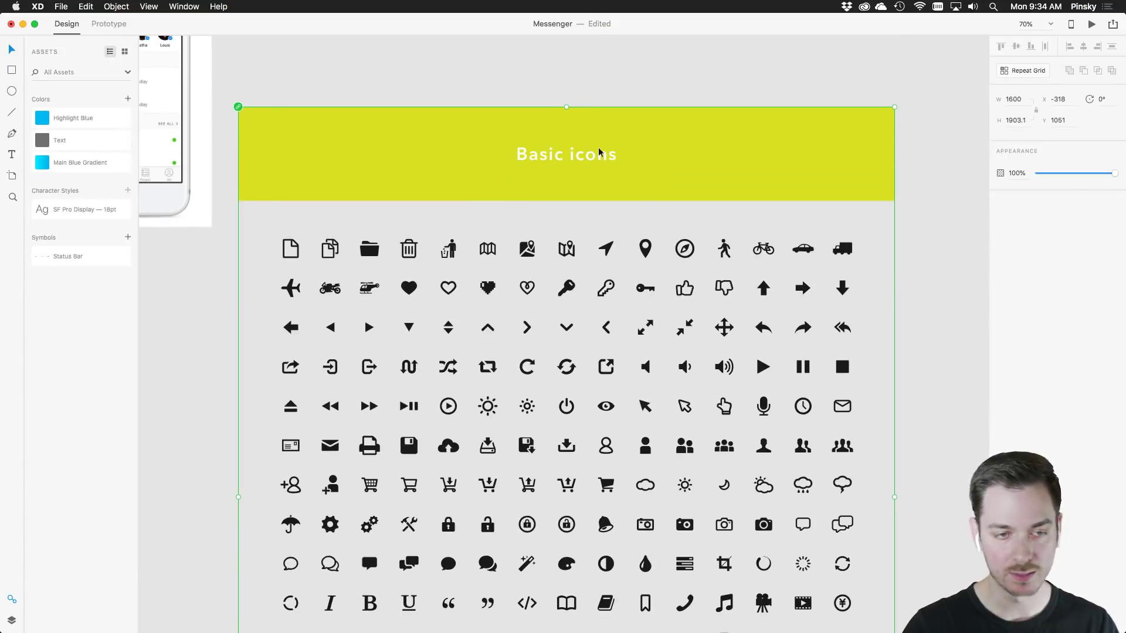
key(cmd+z)
click(61, 7)
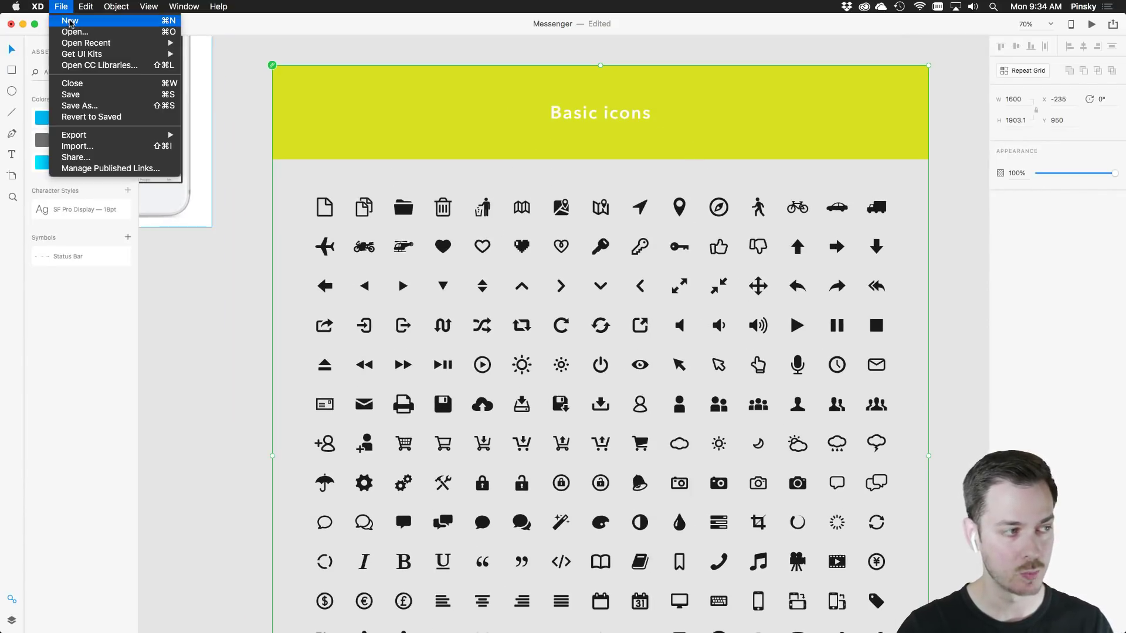
click(53, 5)
key(cmd+z)
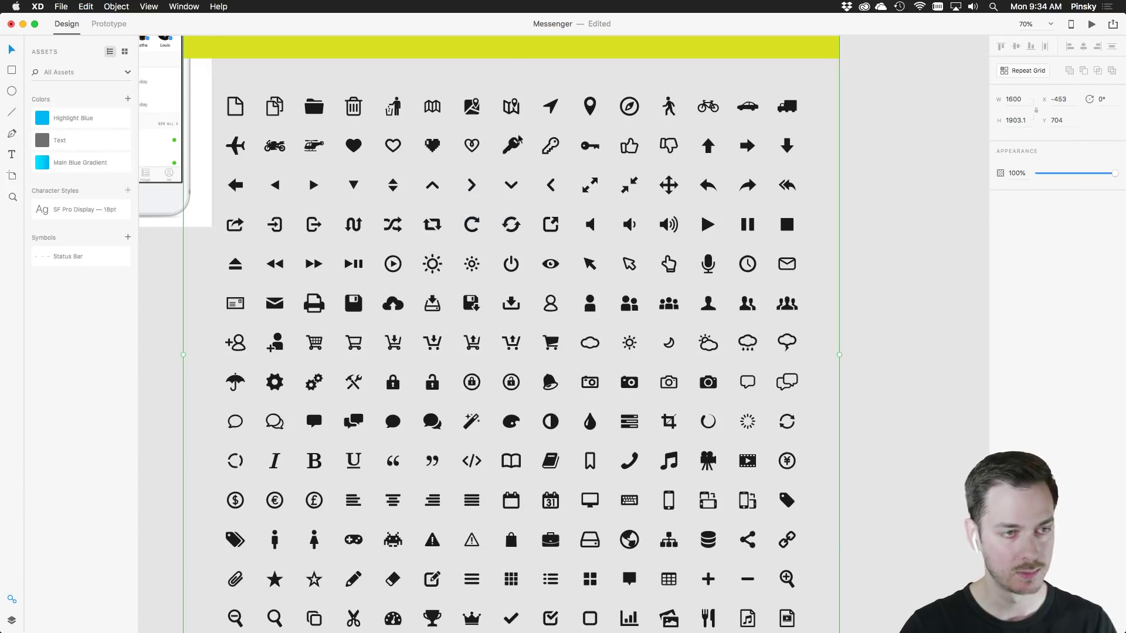
drag(512, 52, 652, 227)
Unlink the Basic icons graphic from the Icons library
right_click(652, 227)
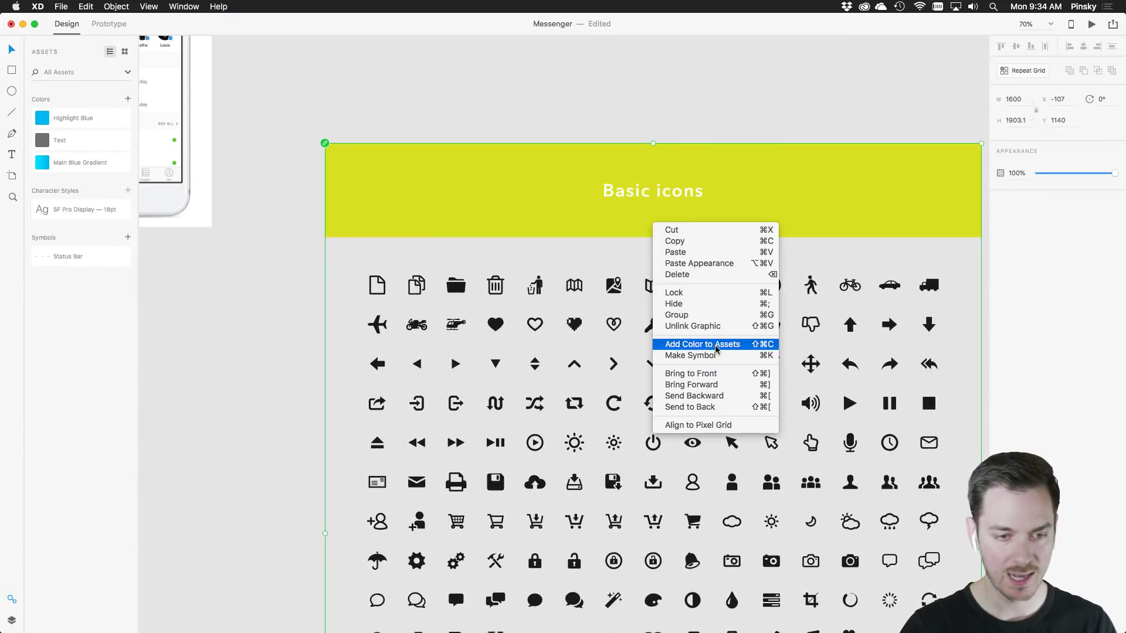
click(717, 329)
scroll(718, 331, down, 5)
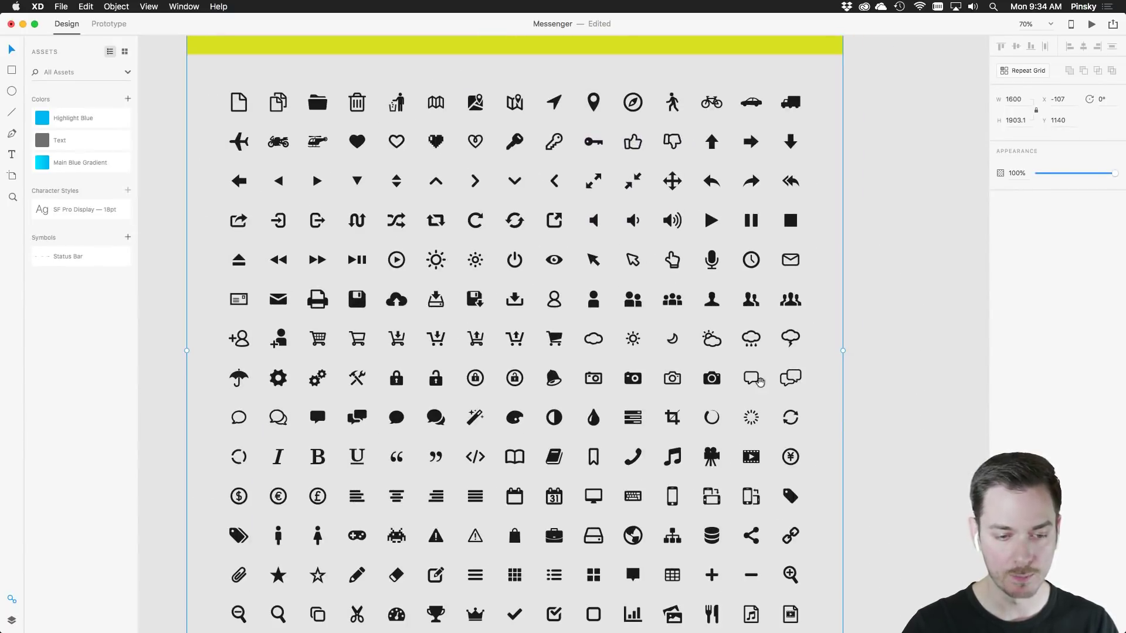
scroll(642, 323, up, 3)
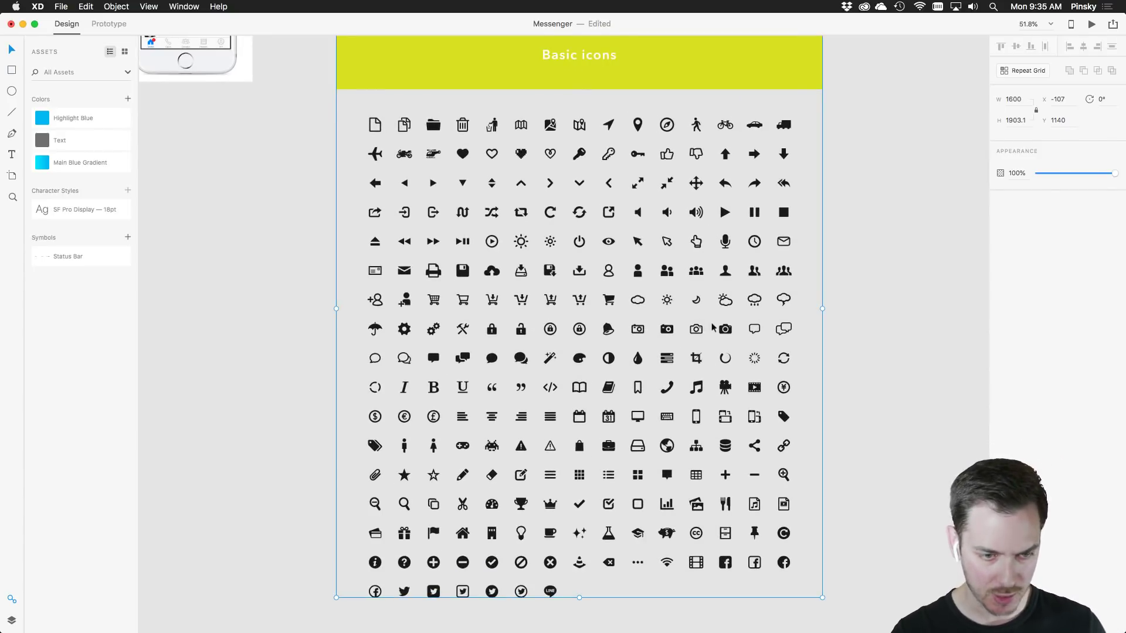
Place a copy of the magnifier icon at the top right of the Messages header
click(773, 461)
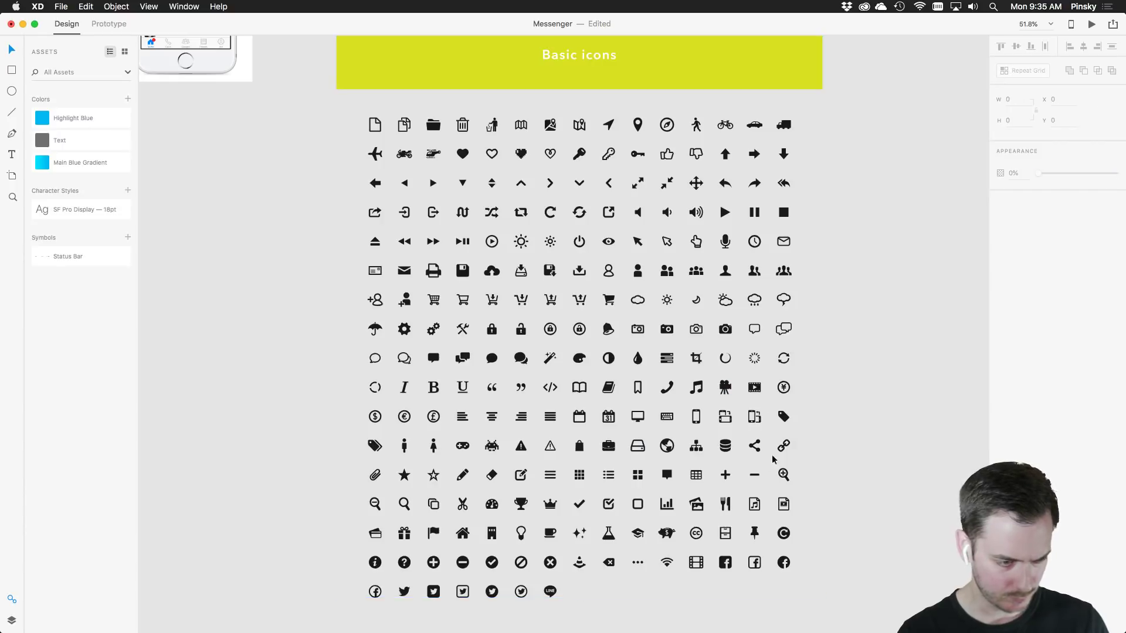
scroll(407, 515, up, 5)
click(409, 498)
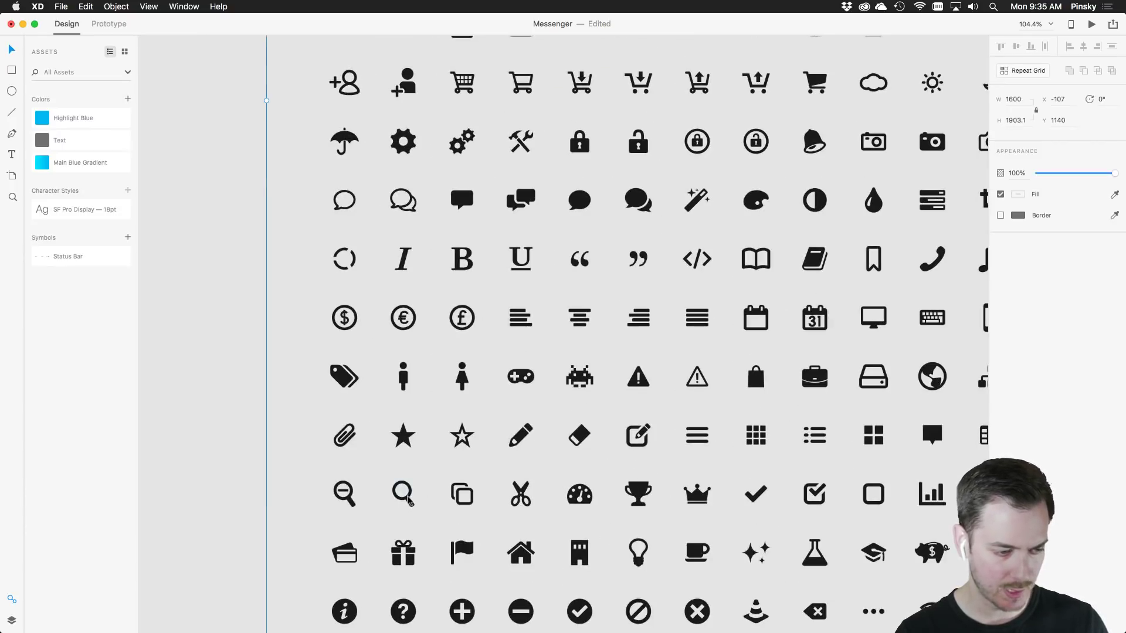
double_click(409, 498)
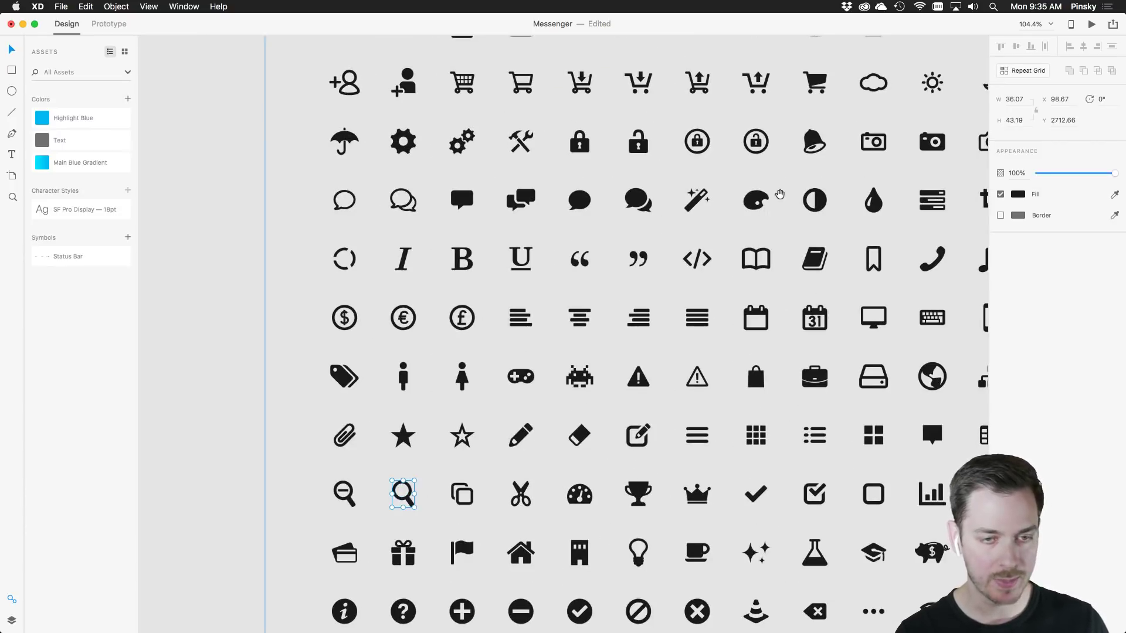
scroll(649, 304, down, 5)
scroll(664, 294, up, 5)
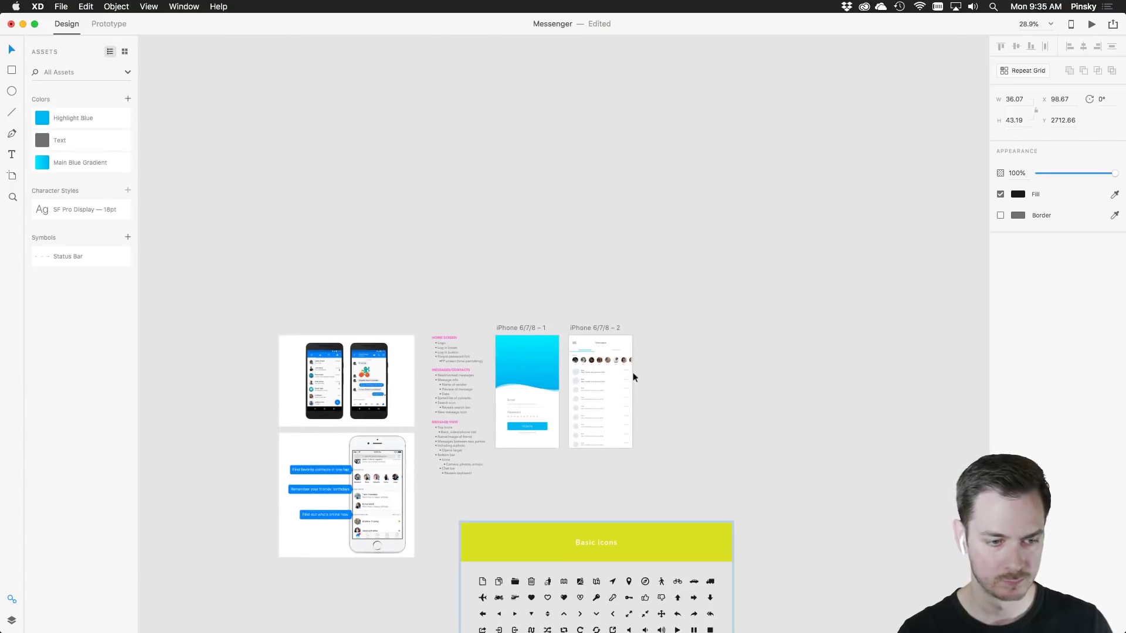
scroll(634, 375, up, 5)
key(super+v)
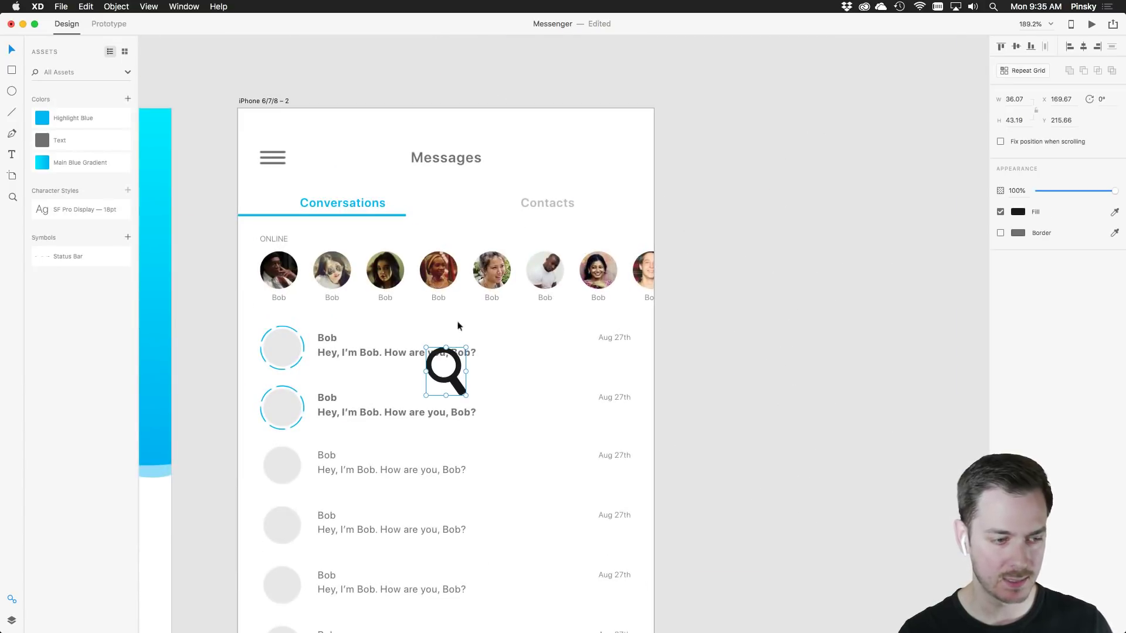
drag(456, 390, 626, 157)
Colour the magnifier with the Text grey and save it as a new symbol
key(super+shift+apostrophe)
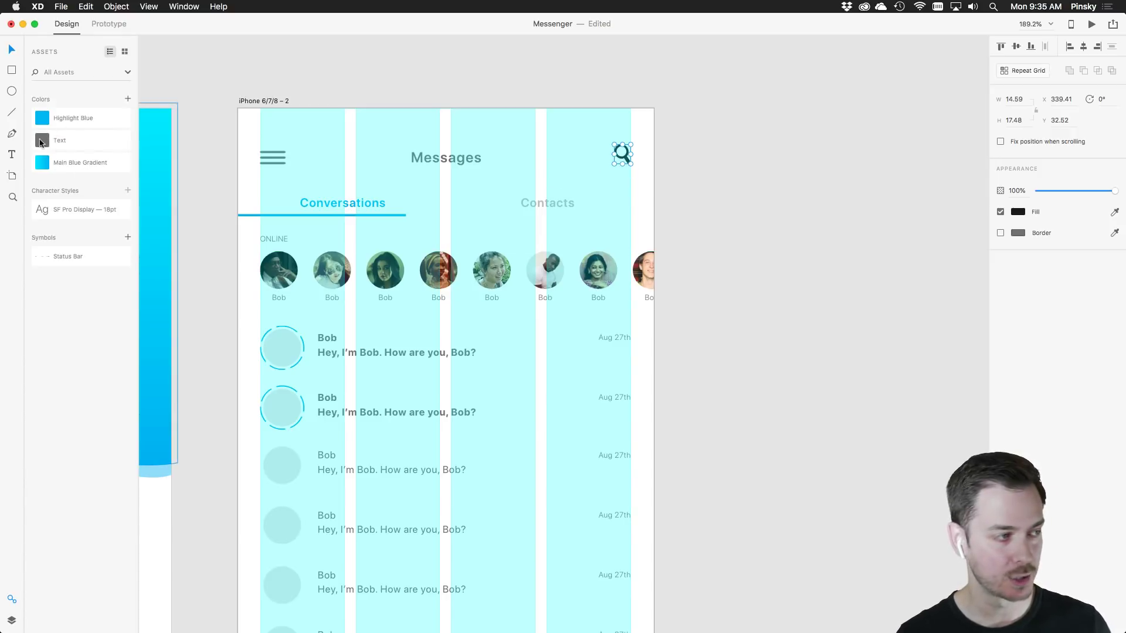
click(41, 141)
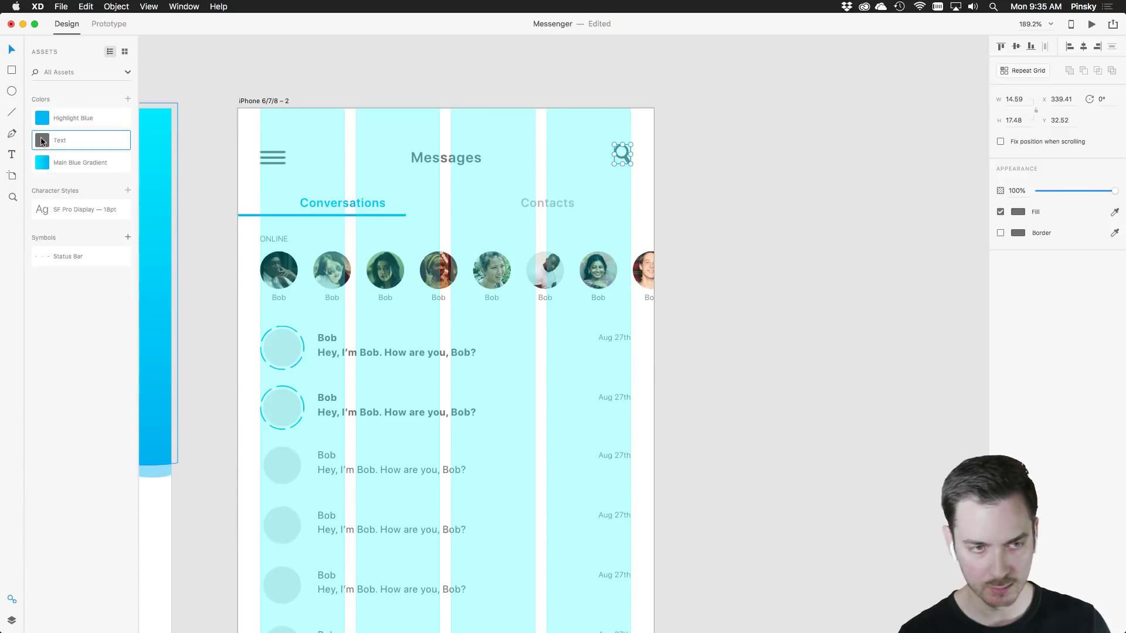
key(super+shift+apostrophe)
click(589, 179)
drag(618, 172, 780, 130)
click(784, 114)
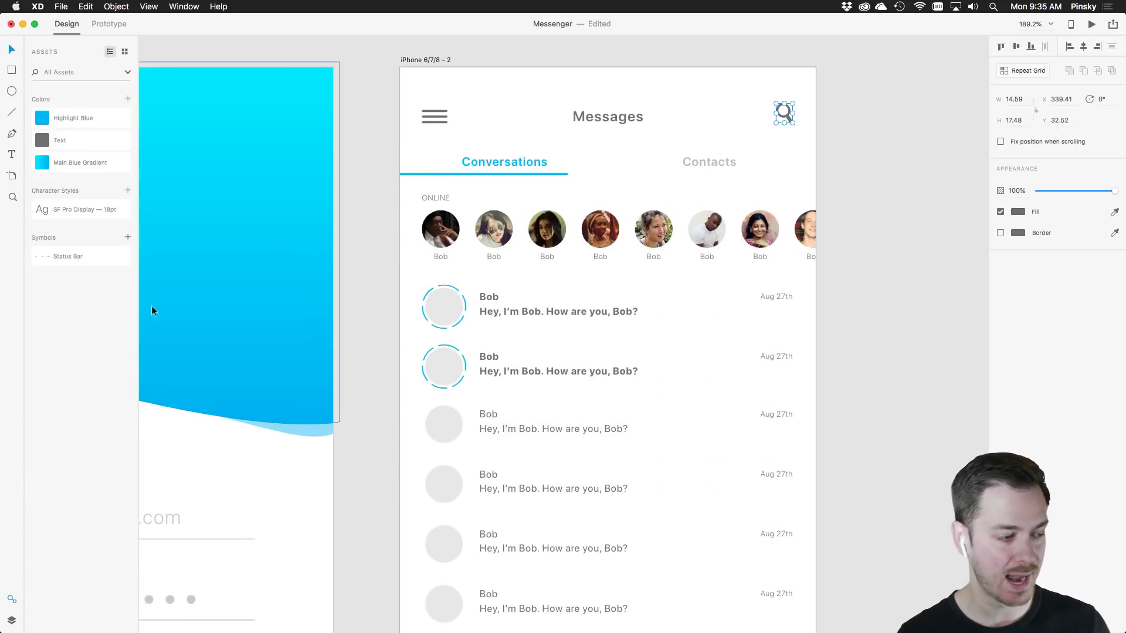
click(127, 238)
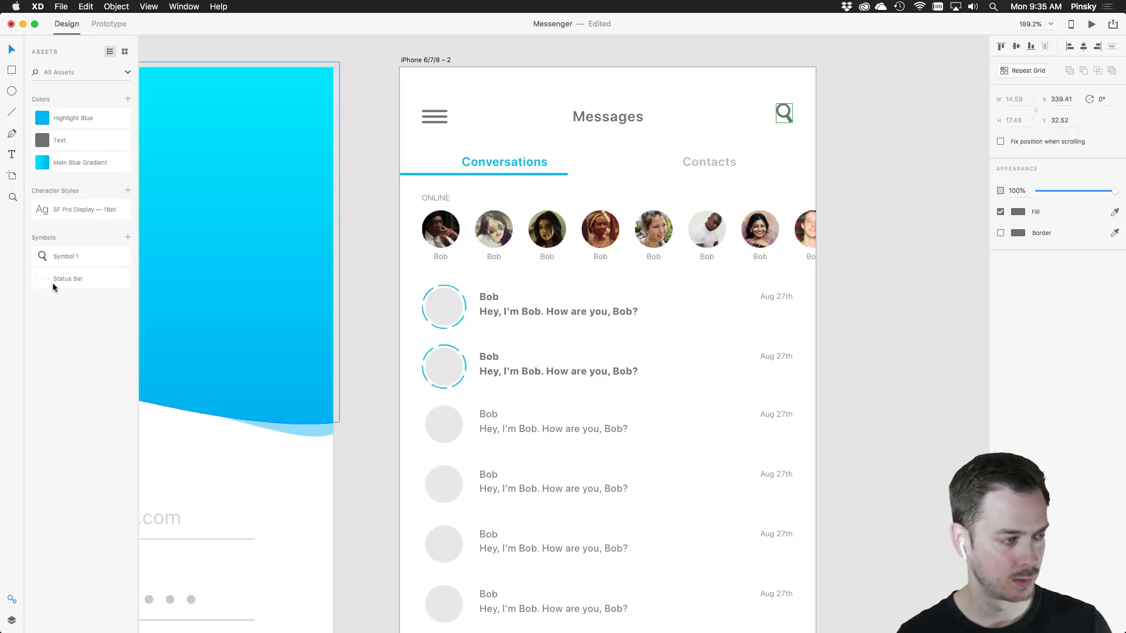
Rename the new symbol to Search
double_click(62, 257)
text(Search)
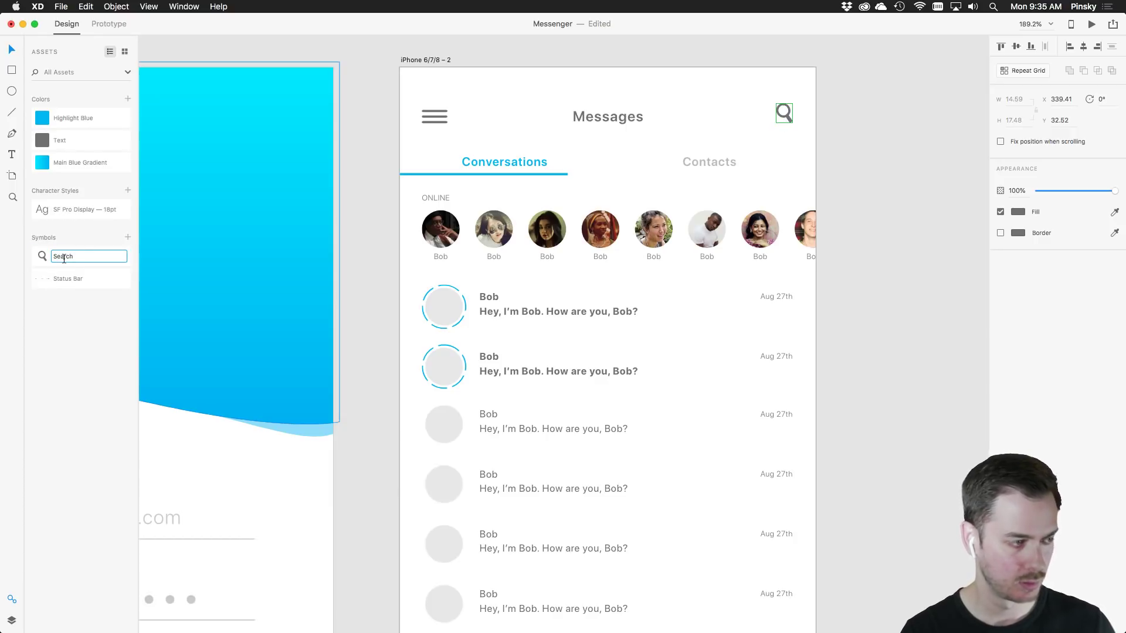
key(Escape)
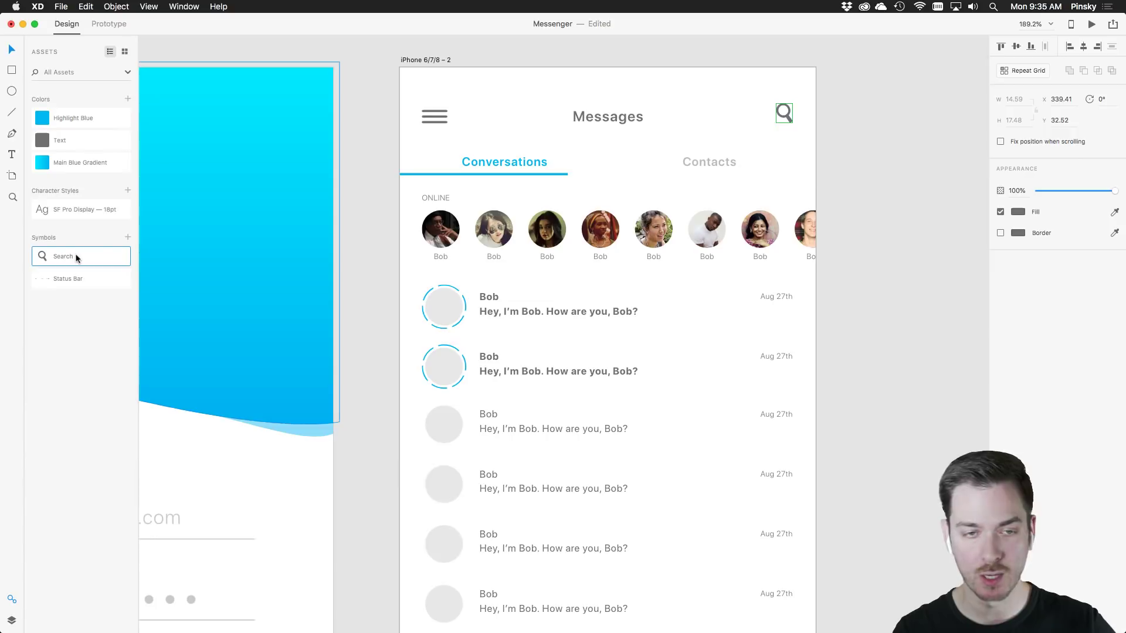
Move Status Bar above Search and Main Blue Gradient to the top of the colours
drag(73, 275, 55, 249)
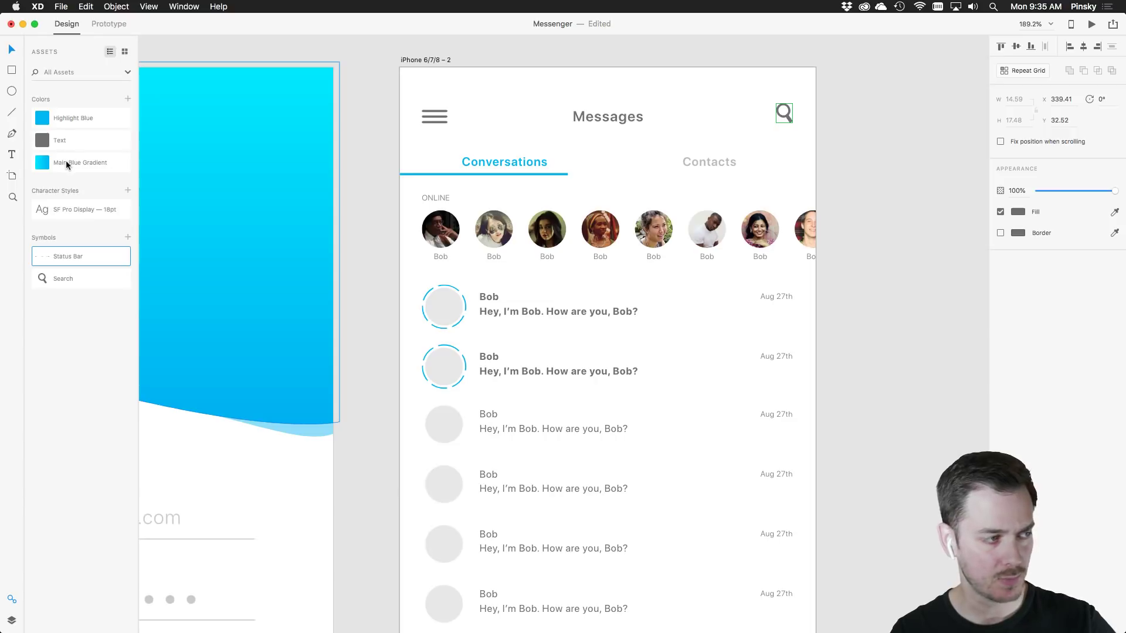
drag(65, 163, 58, 103)
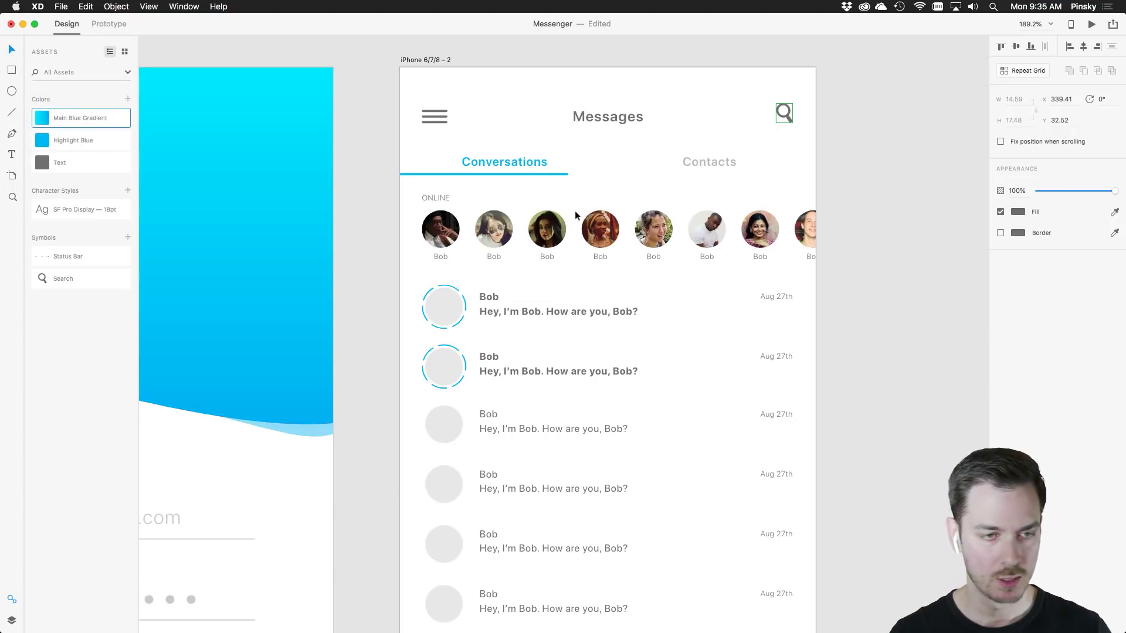
scroll(773, 260, down, 5)
scroll(762, 272, up, 3)
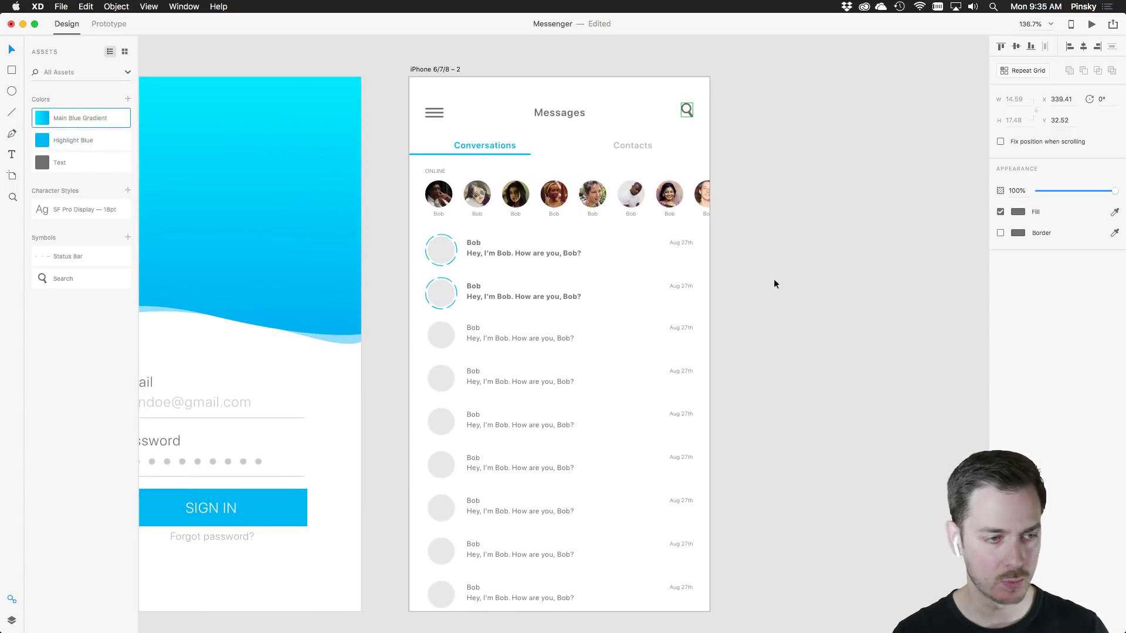
Duplicate the Messages screen to the right as a third artboard
scroll(773, 279, down, 1)
drag(768, 276, 674, 268)
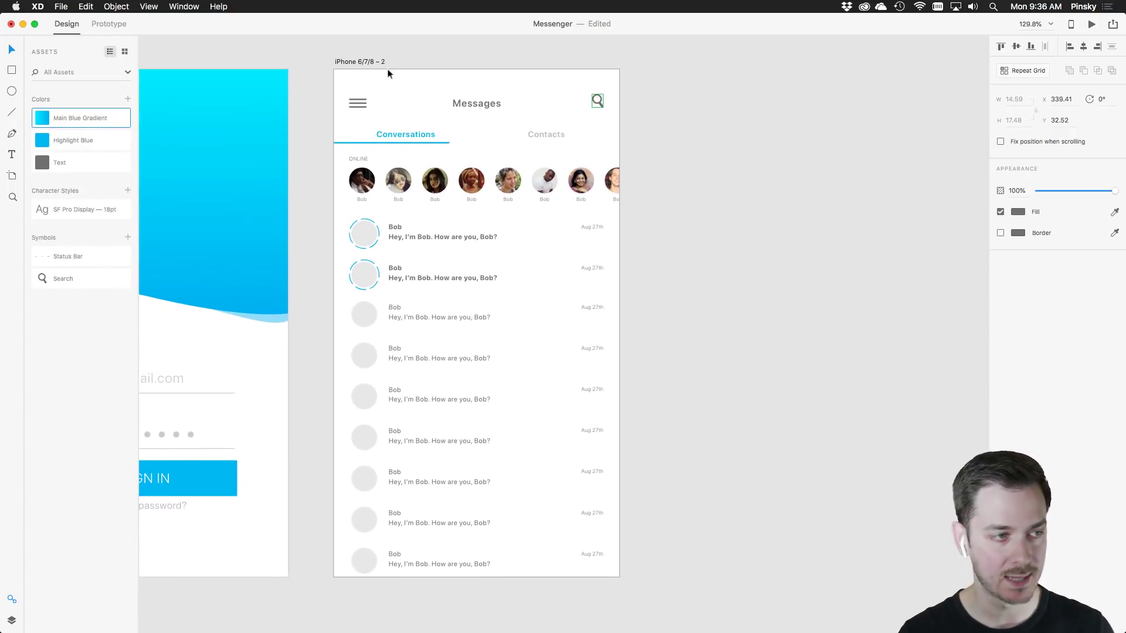
scroll(352, 65, right, 3)
key(alt)
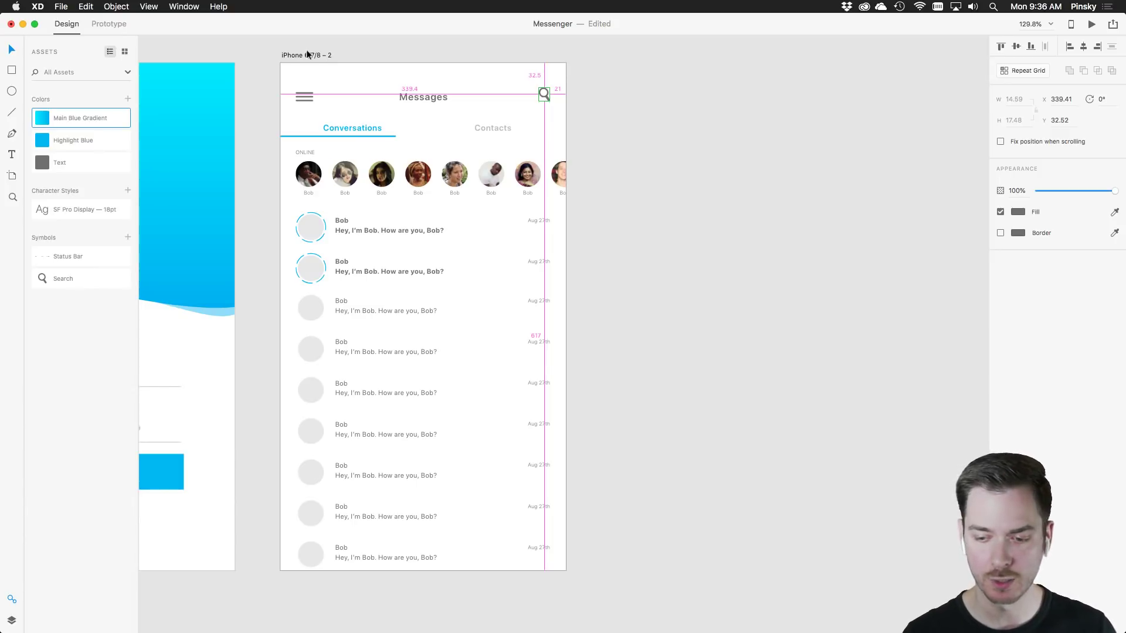
drag(307, 51, 638, 42)
scroll(862, 136, up, 2)
scroll(863, 133, down, 4)
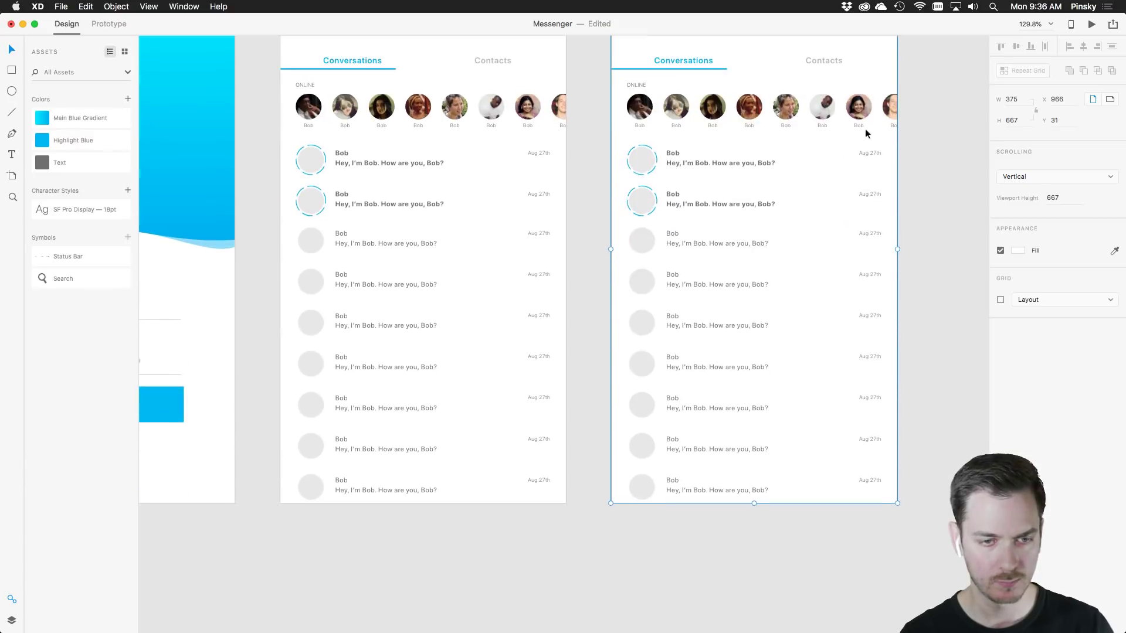
scroll(856, 144, up, 5)
scroll(853, 151, up, 2)
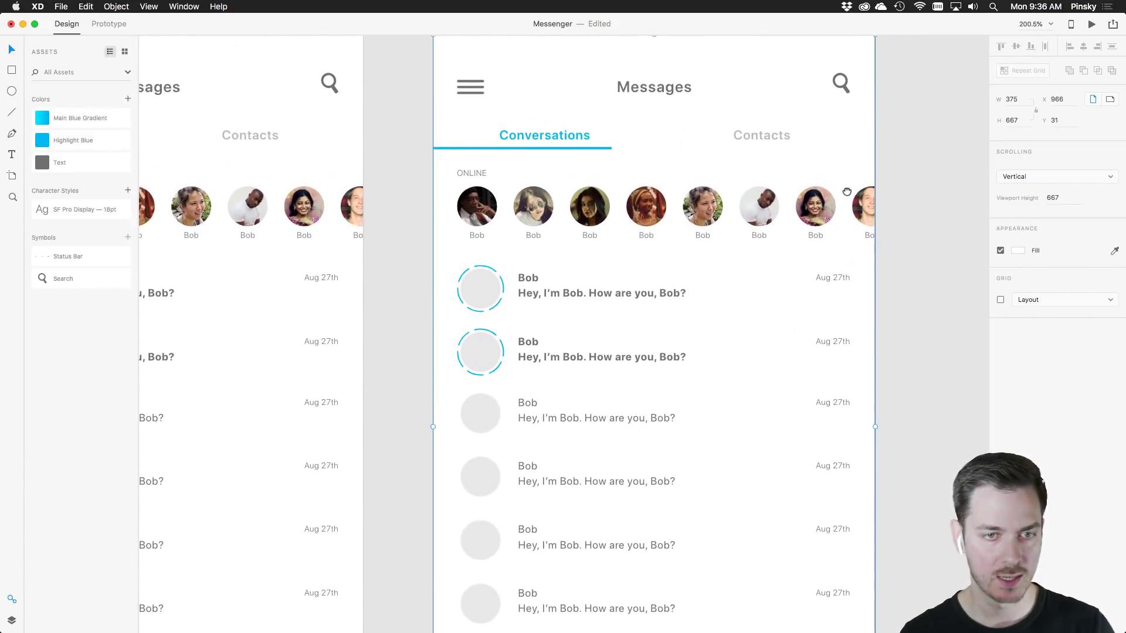
scroll(782, 151, up, 2)
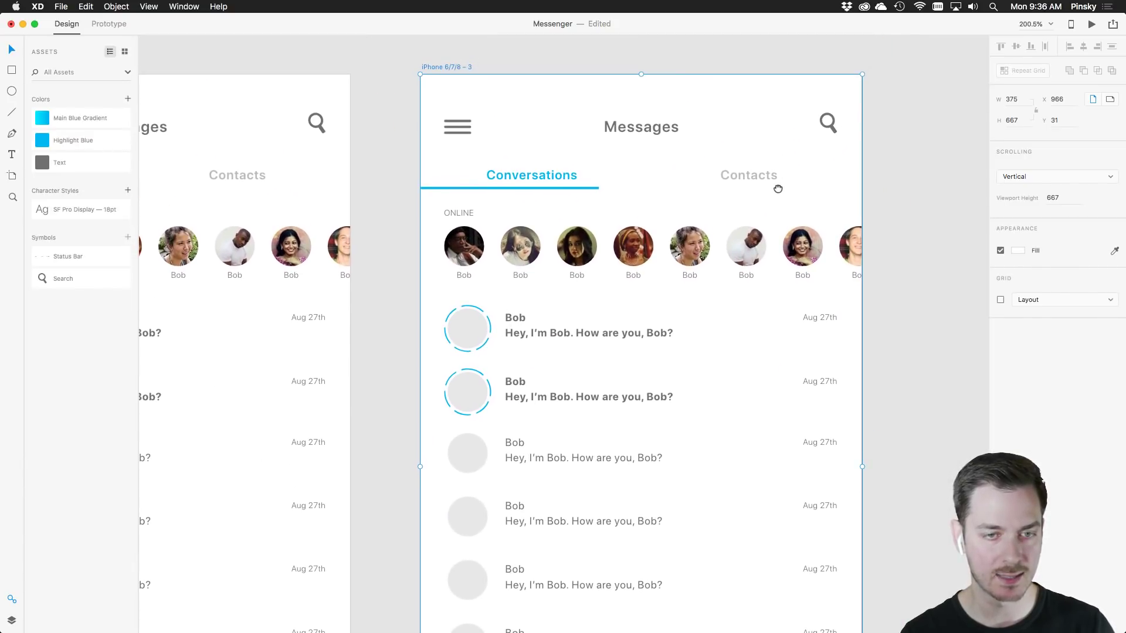
Colour the Contacts label Highlight Blue at full opacity and move the tab underline beneath it
click(750, 175)
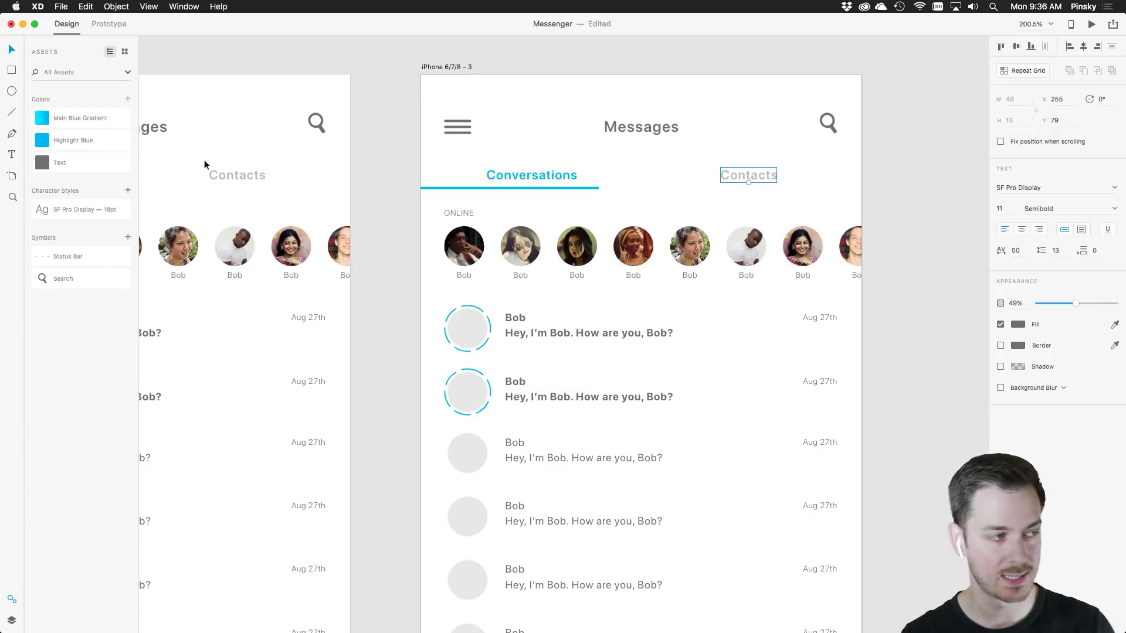
click(46, 142)
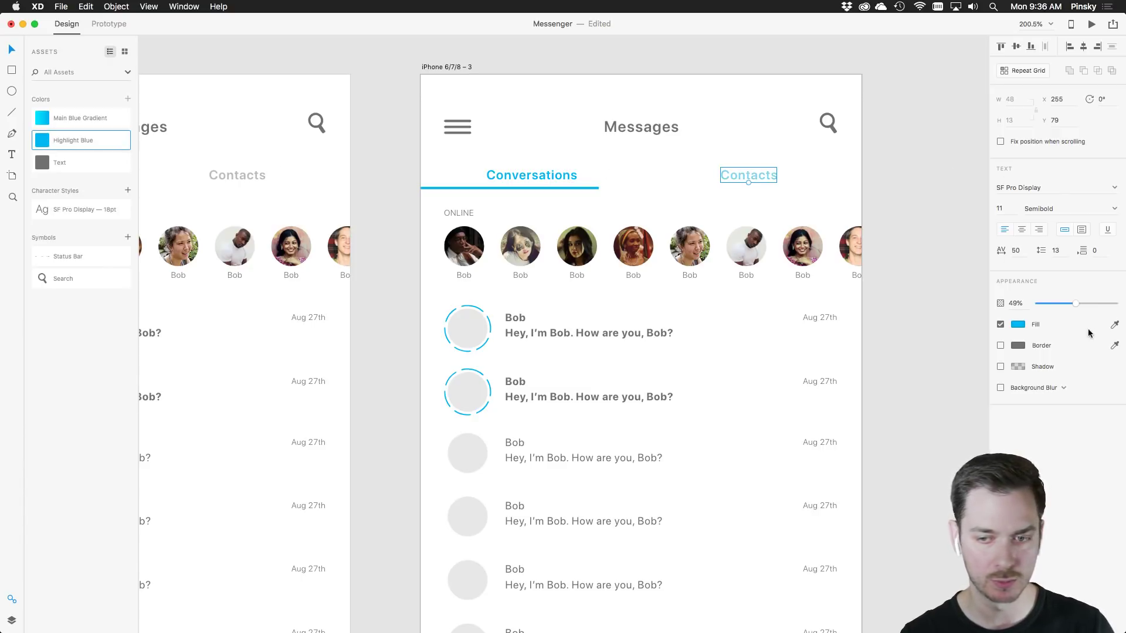
drag(1078, 303, 1116, 303)
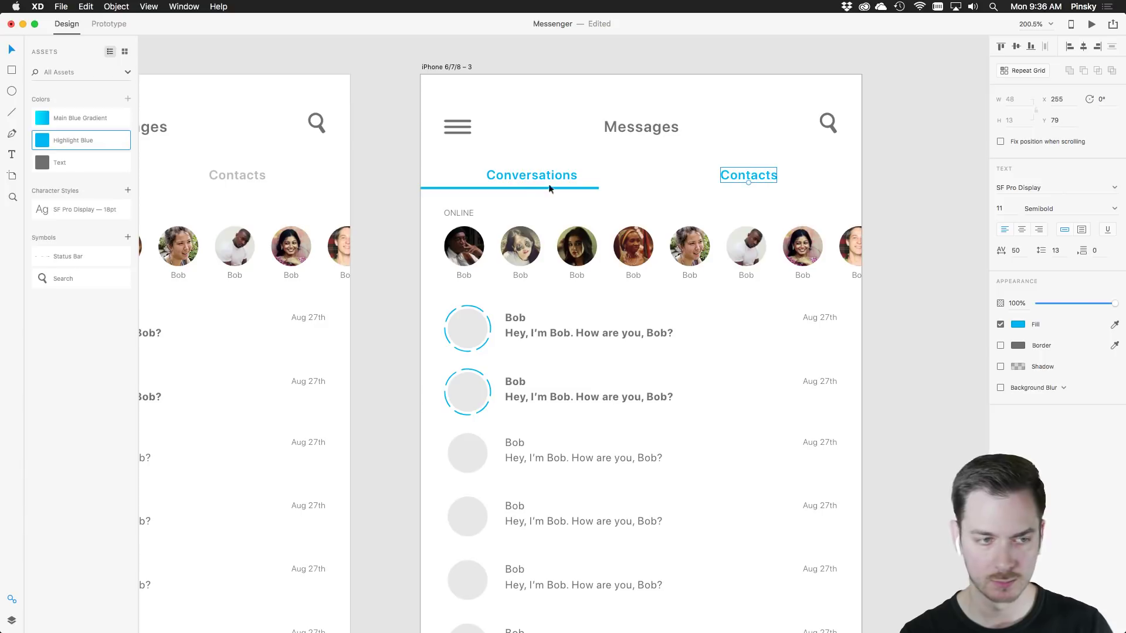
drag(527, 183, 794, 186)
Fade the Conversations label to Text grey at 40% opacity and delete the online avatar row
click(566, 176)
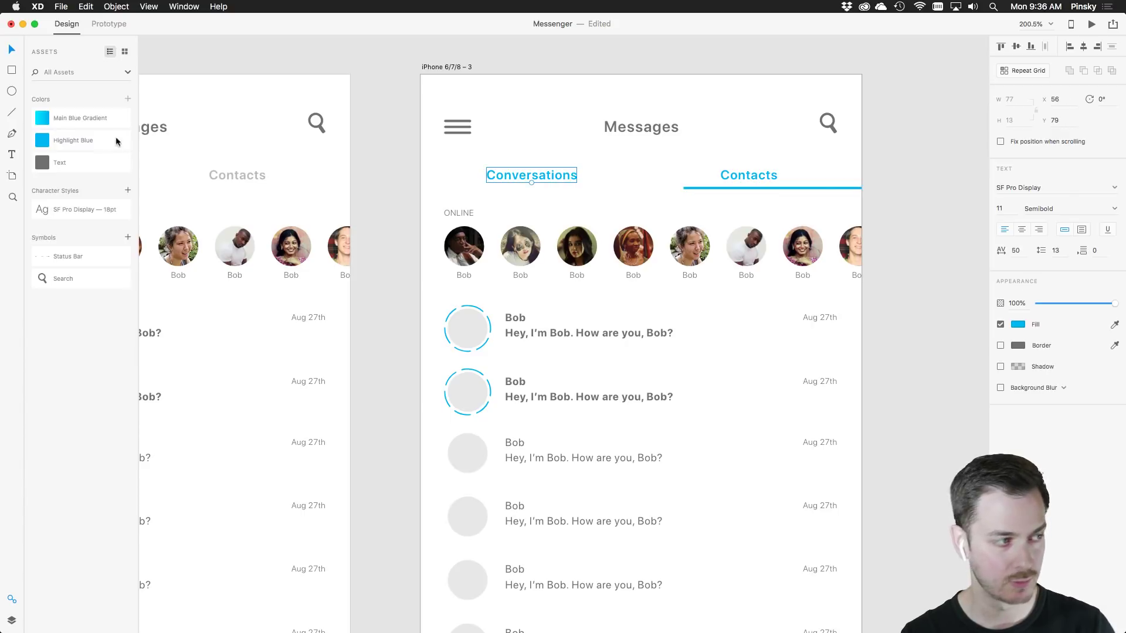
click(48, 155)
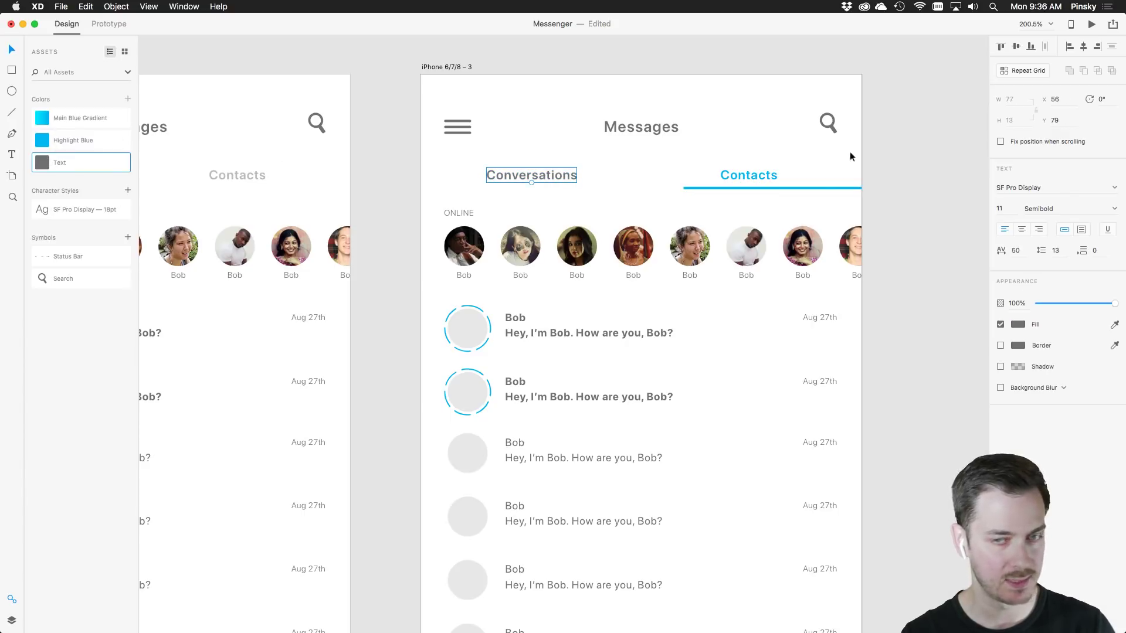
click(1070, 305)
drag(1068, 305, 1069, 304)
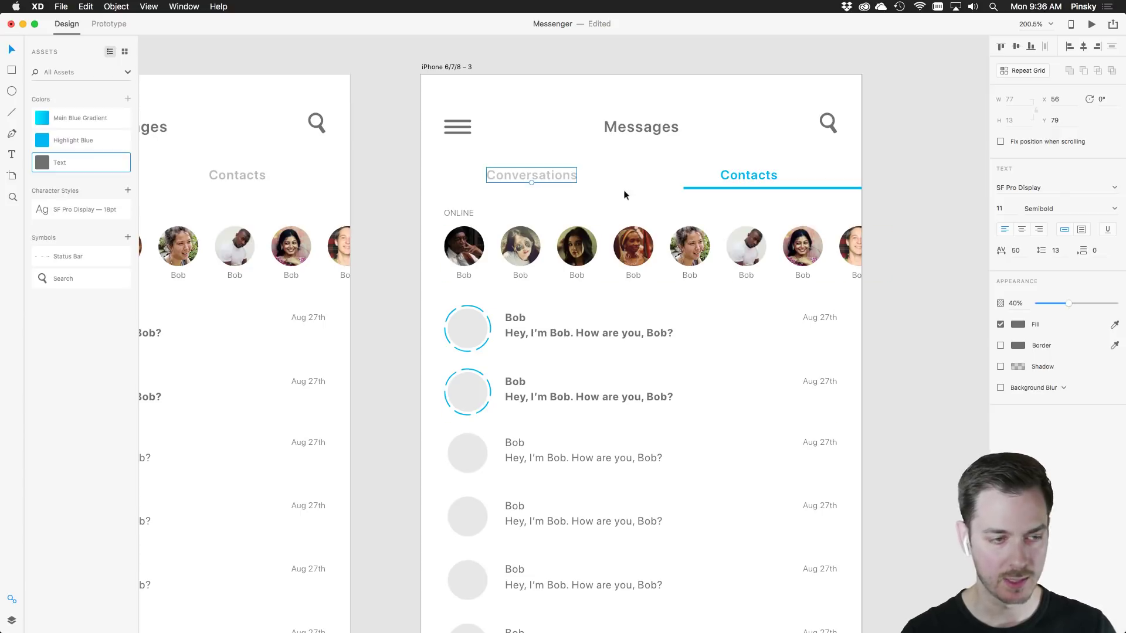
drag(413, 211, 858, 259)
key(Delete)
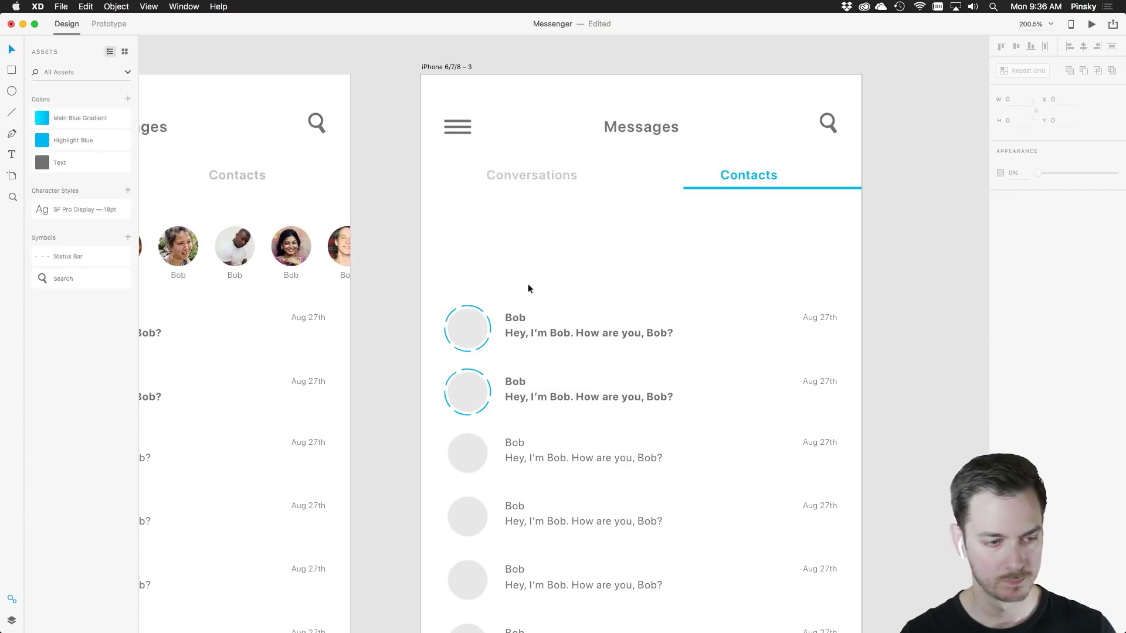
Delete the two bold unread rows and the Aug 27th dates, moving the list up under the tabs
click(512, 326)
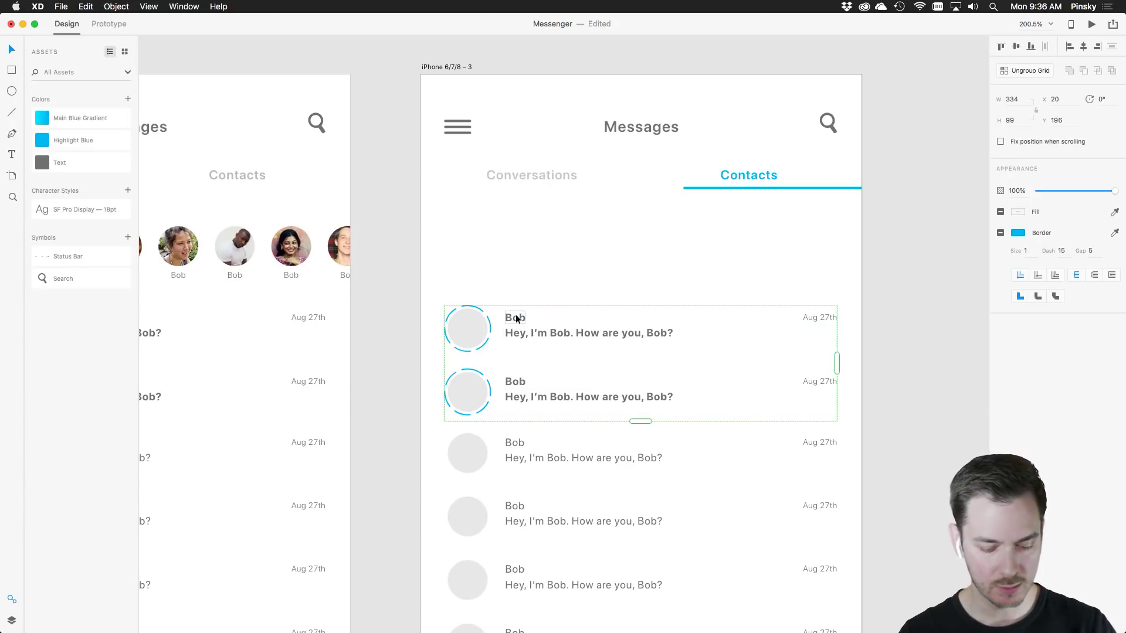
key(Delete)
drag(479, 324, 490, 242)
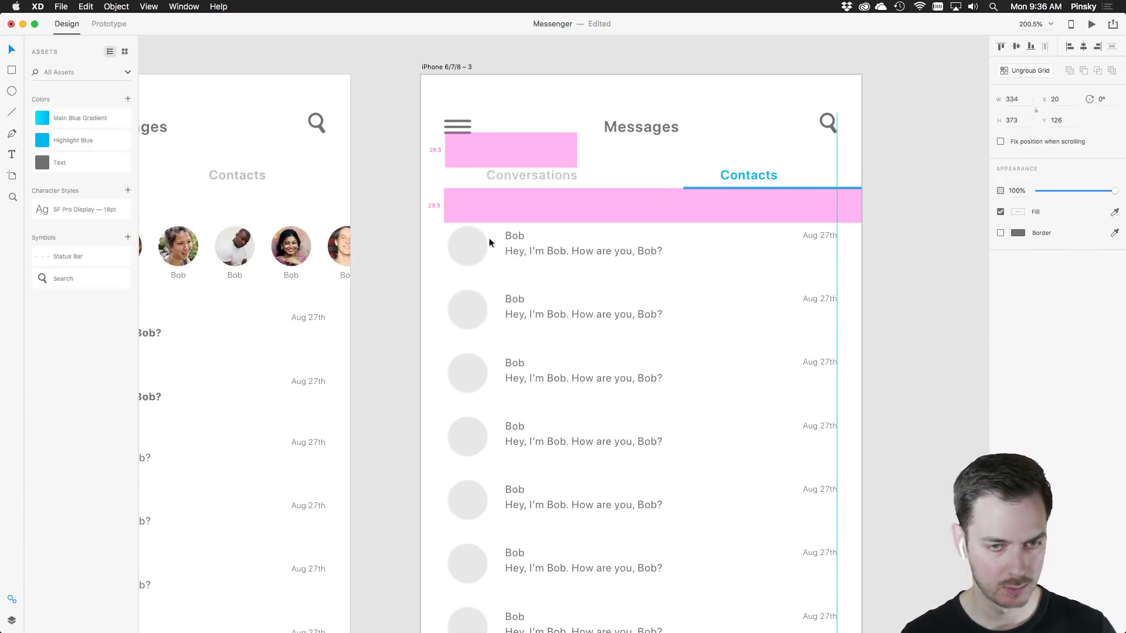
double_click(822, 235)
key(Delete)
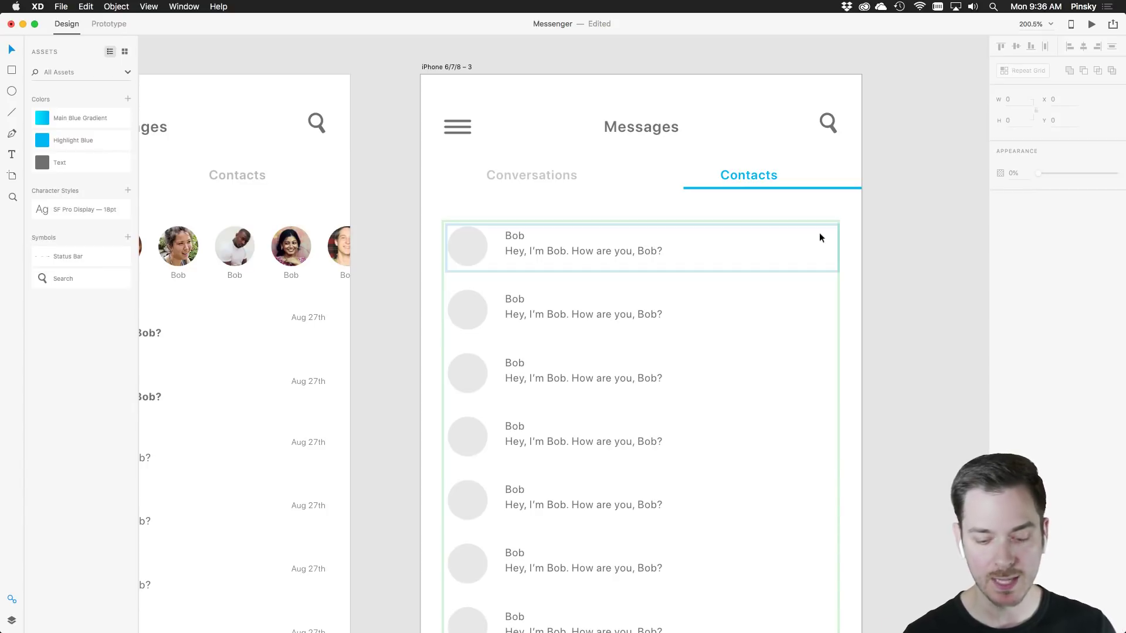
Edit the first two rows' names so both read the contact's full name
double_click(514, 236)
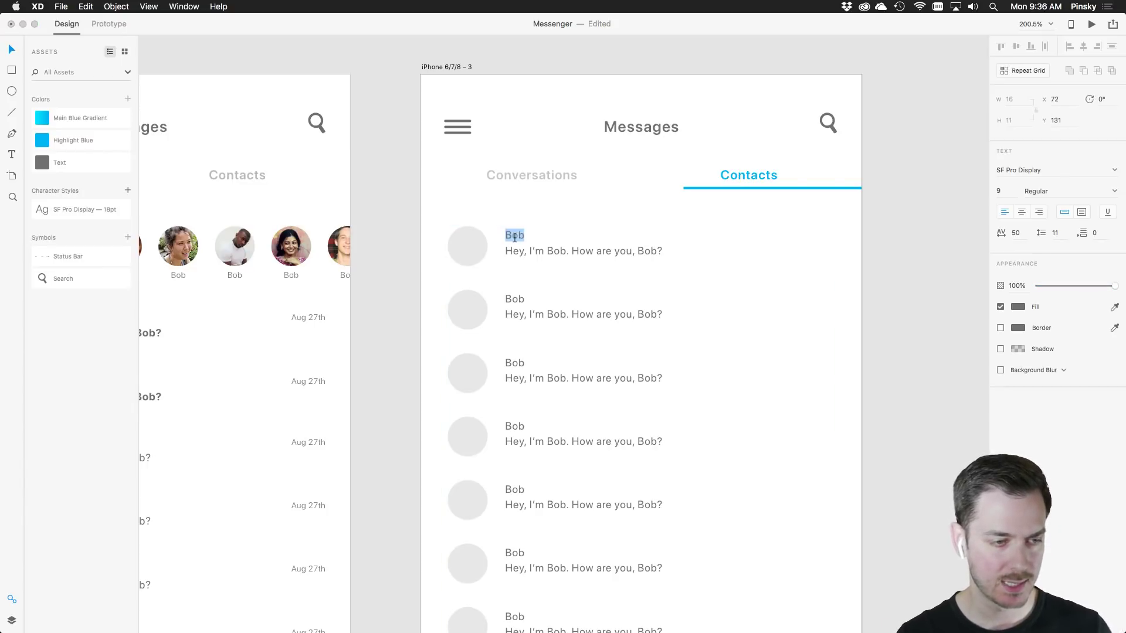
key(Right)
text(Sander)
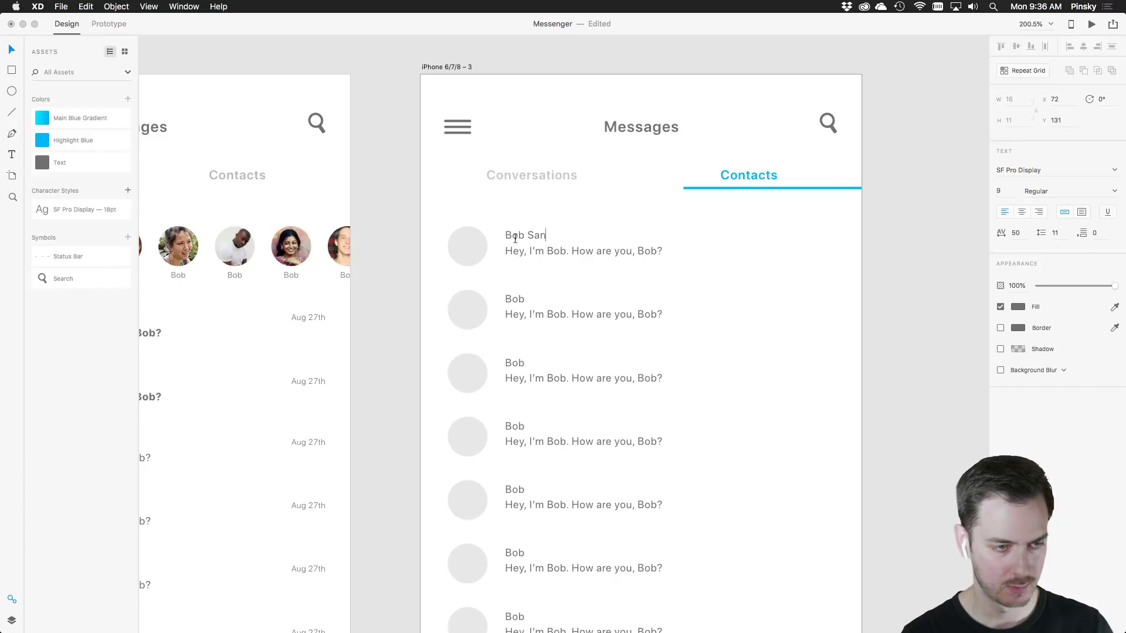
double_click(522, 300)
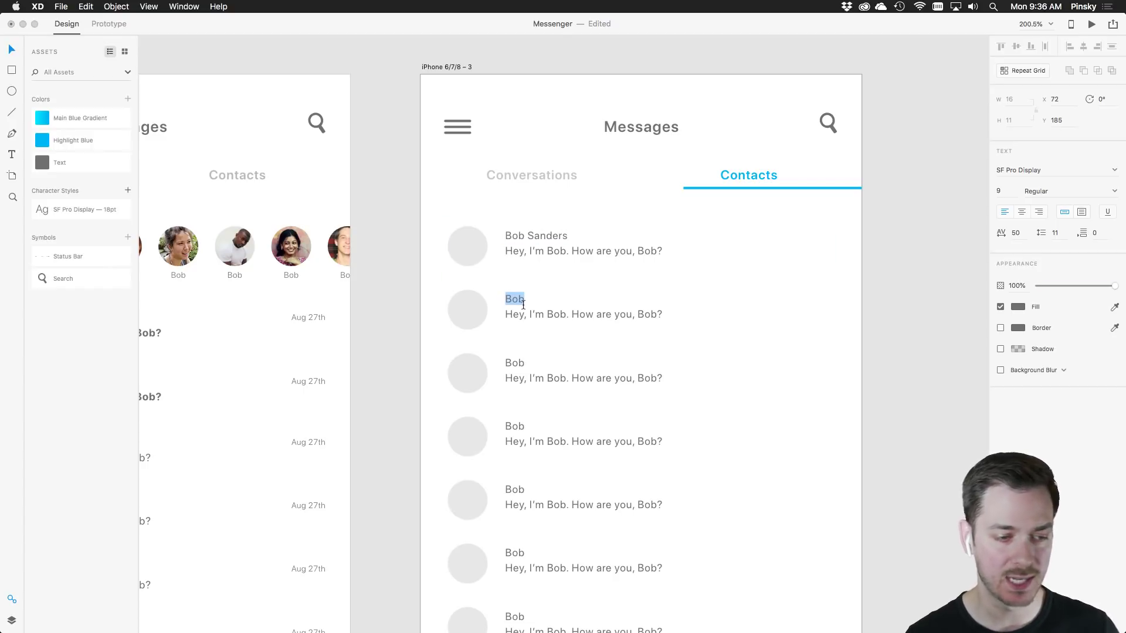
key(Right)
text(Bob)
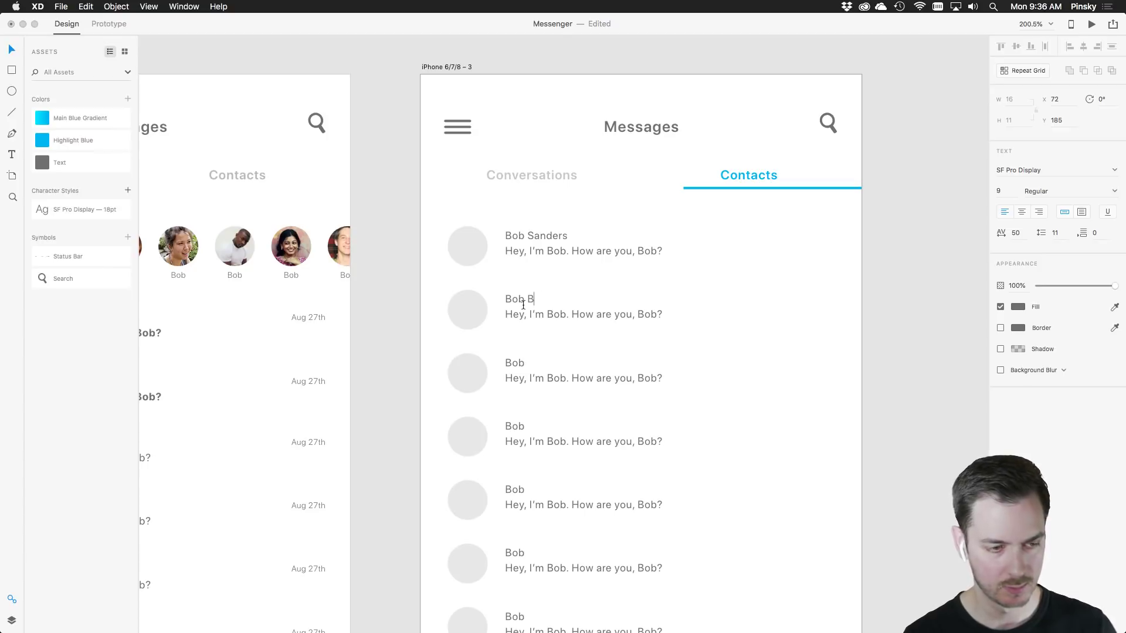
click(377, 233)
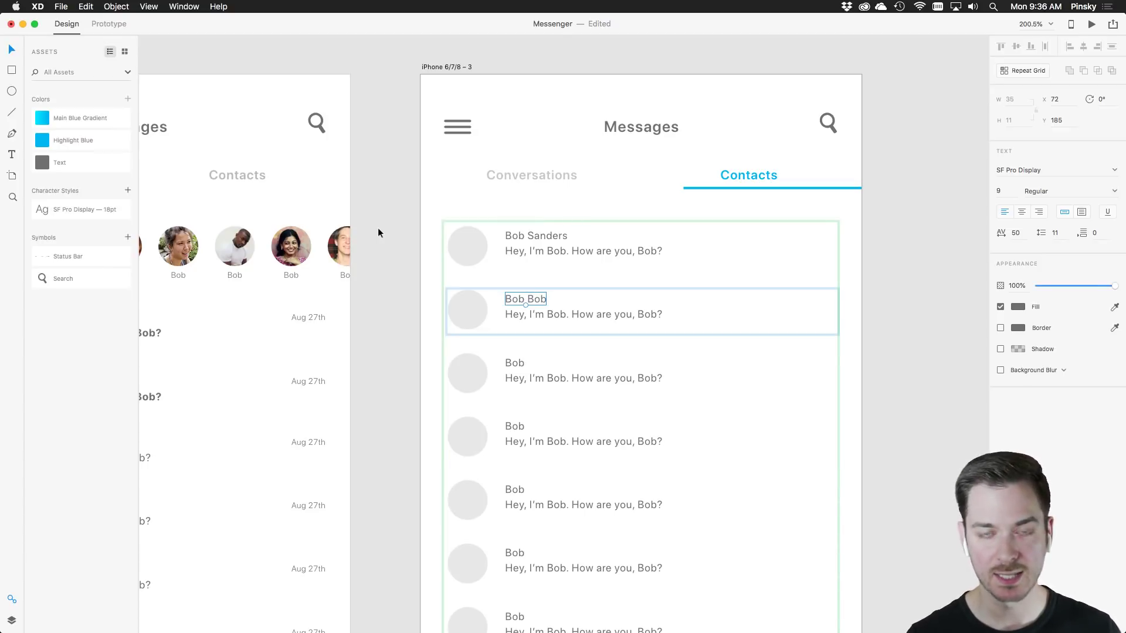
Change the first row's message to 'Last online: Yesterday'
double_click(570, 253)
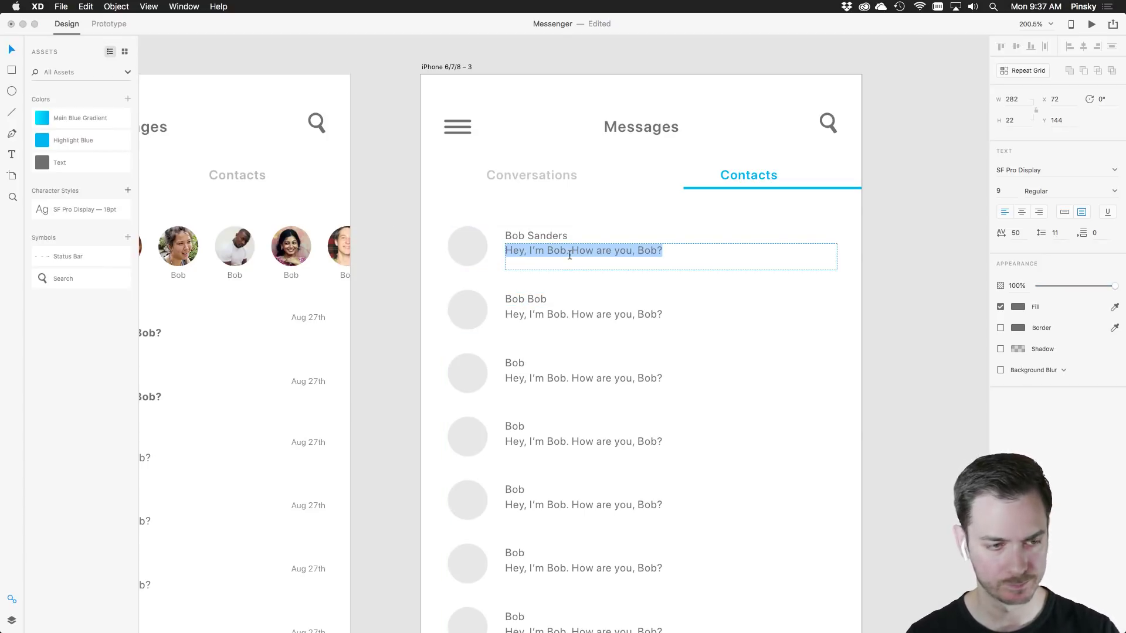
text(Last)
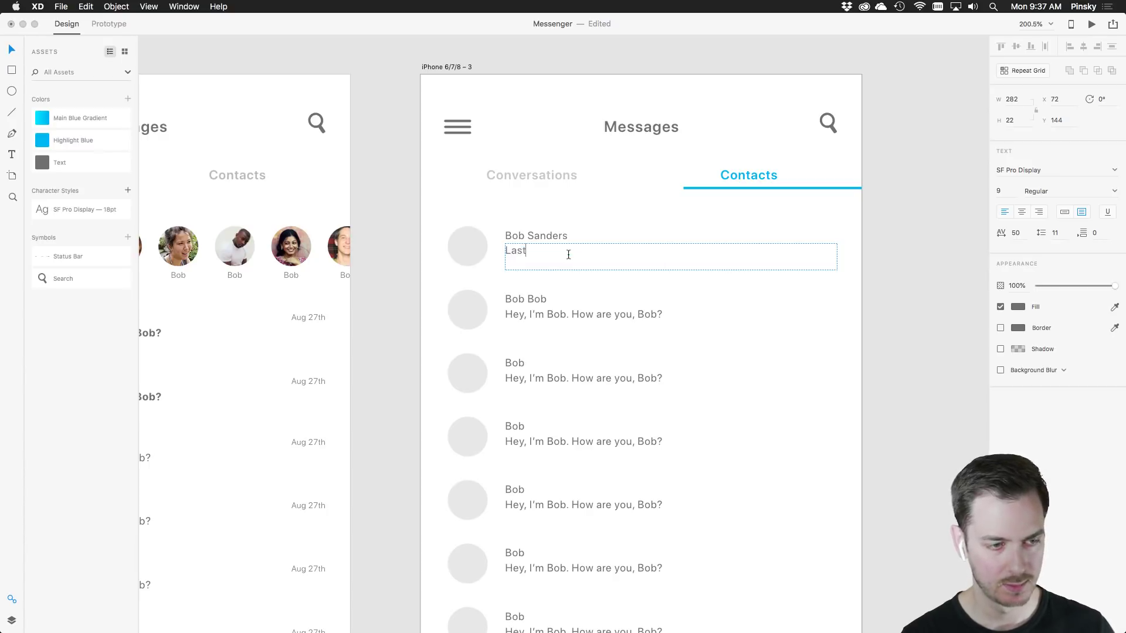
text( oninn)
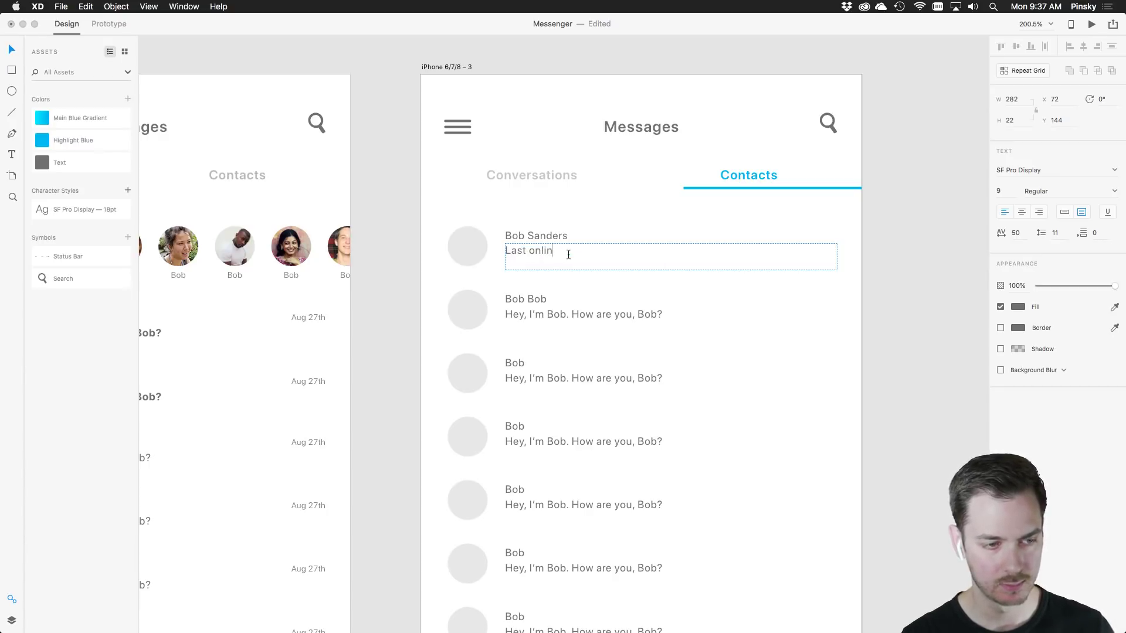
text(e: Yesterday)
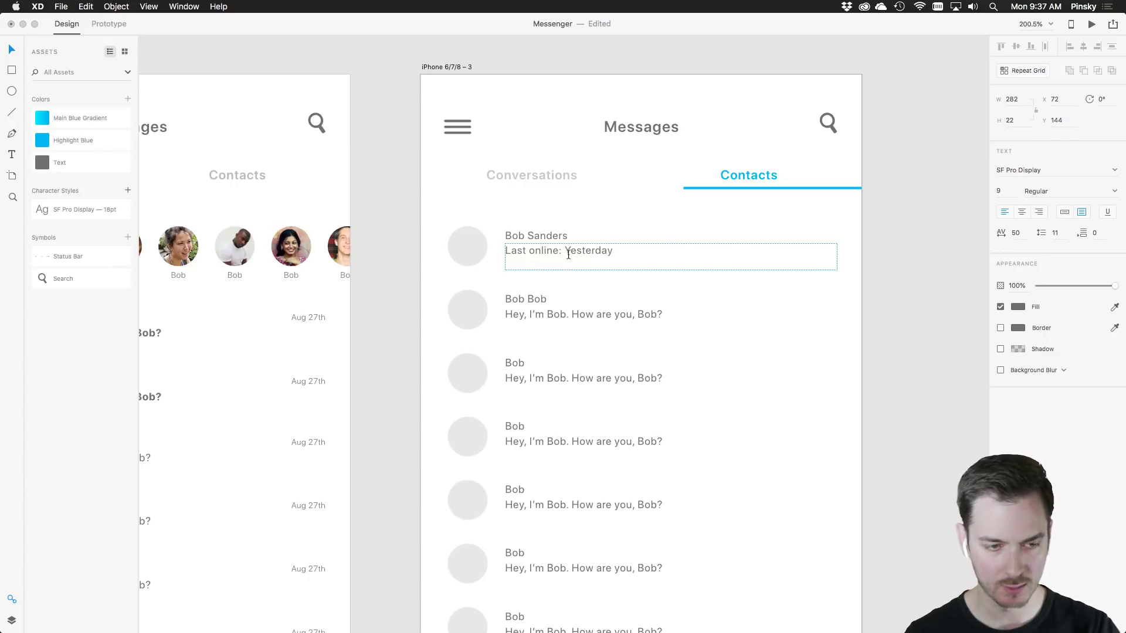
key(Escape)
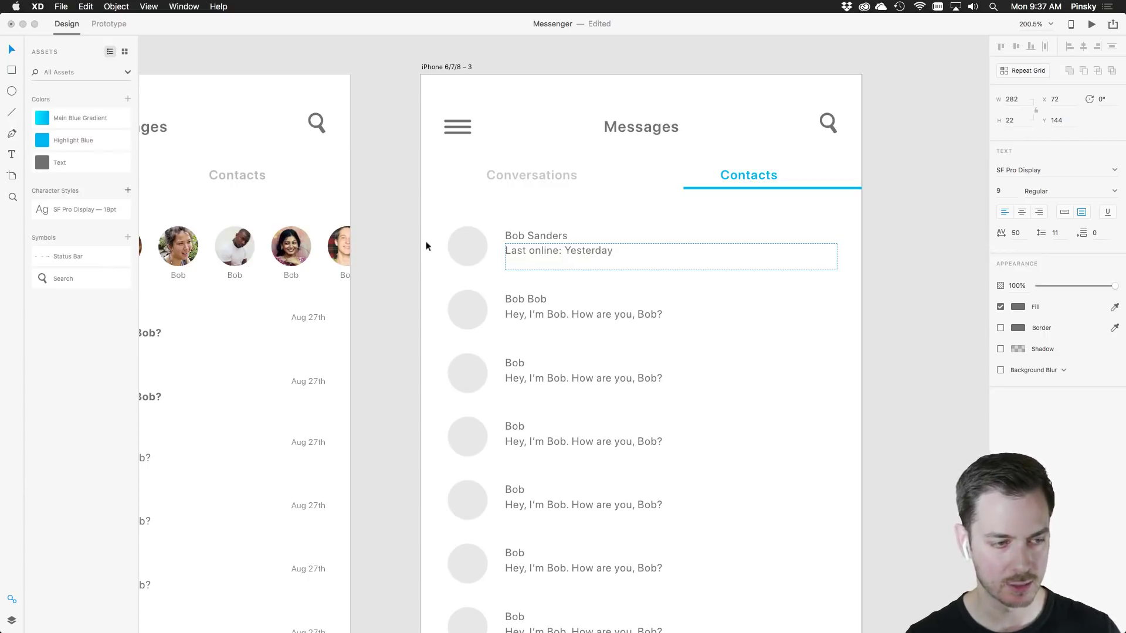
click(533, 309)
Ungroup the repeat grid and delete every row below the first contact row
scroll(680, 364, down, 1)
scroll(609, 253, down, 5)
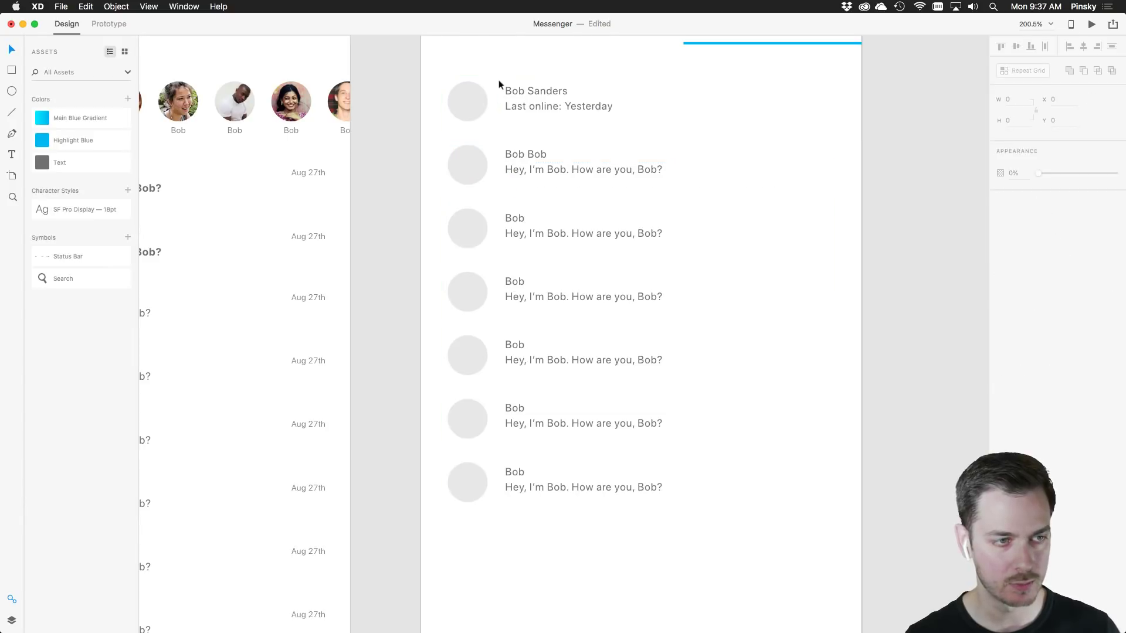
click(484, 95)
right_click(484, 95)
click(526, 200)
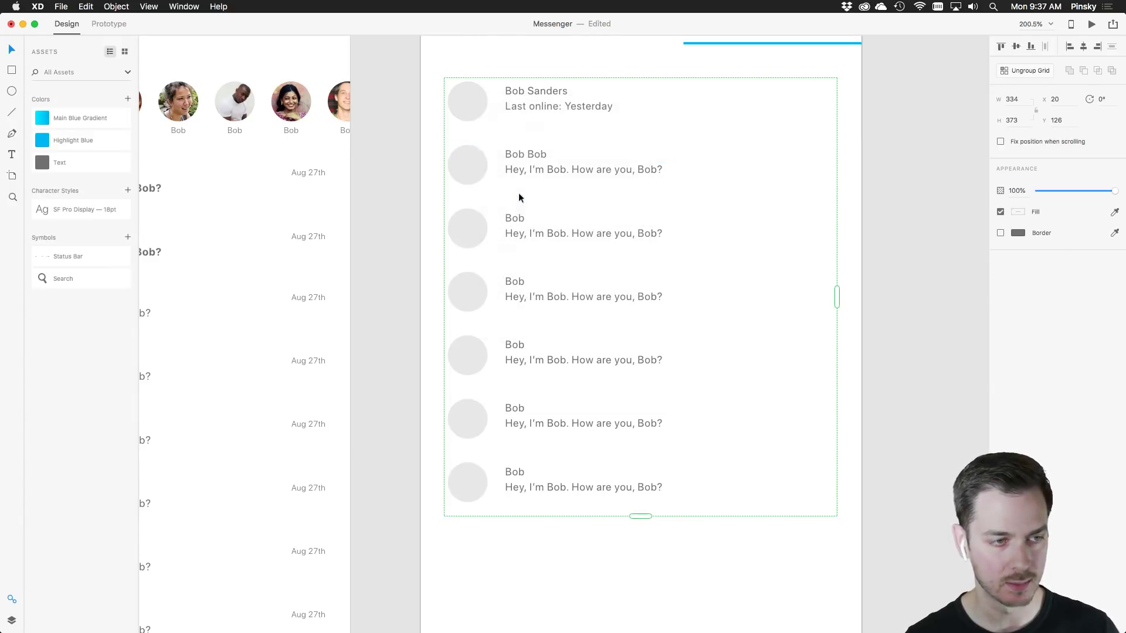
drag(708, 549, 453, 174)
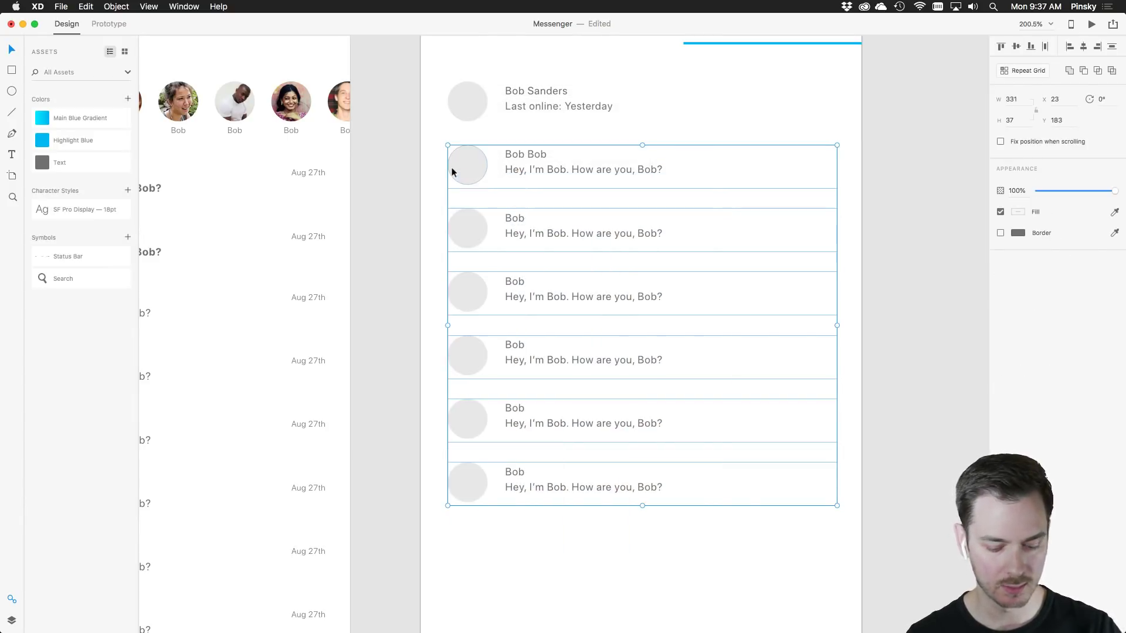
key(Delete)
scroll(676, 168, up, 2)
Make the first contact row a Repeat Grid and drag it down to nine rows
click(505, 142)
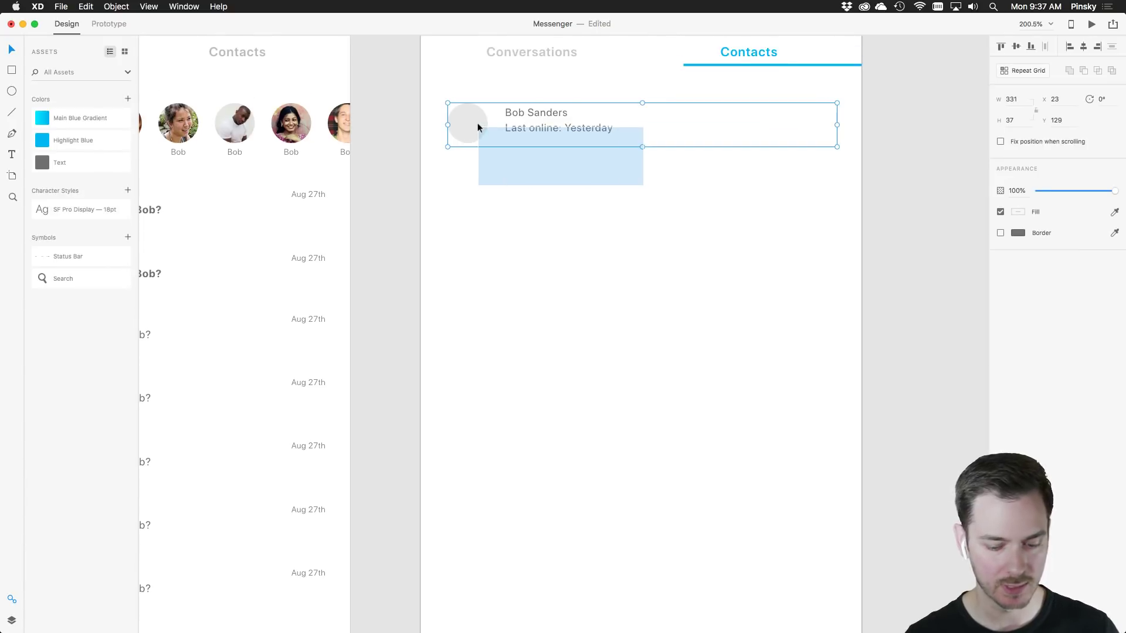
drag(642, 147, 680, 605)
scroll(673, 581, down, 3)
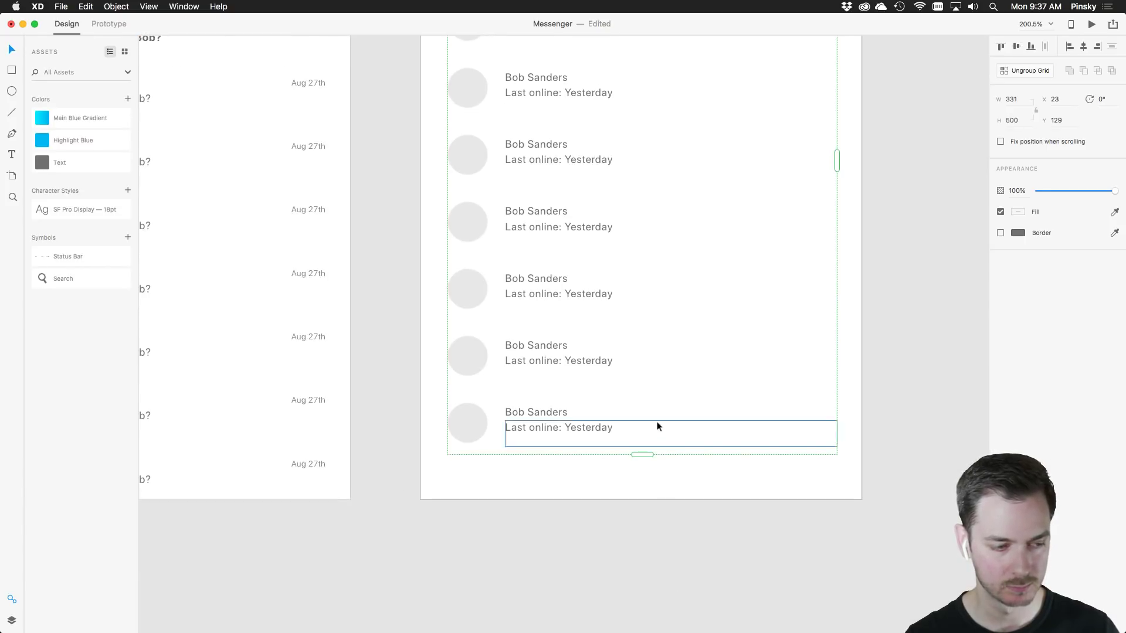
scroll(660, 422, up, 5)
scroll(662, 422, down, 10)
scroll(728, 369, left, 2)
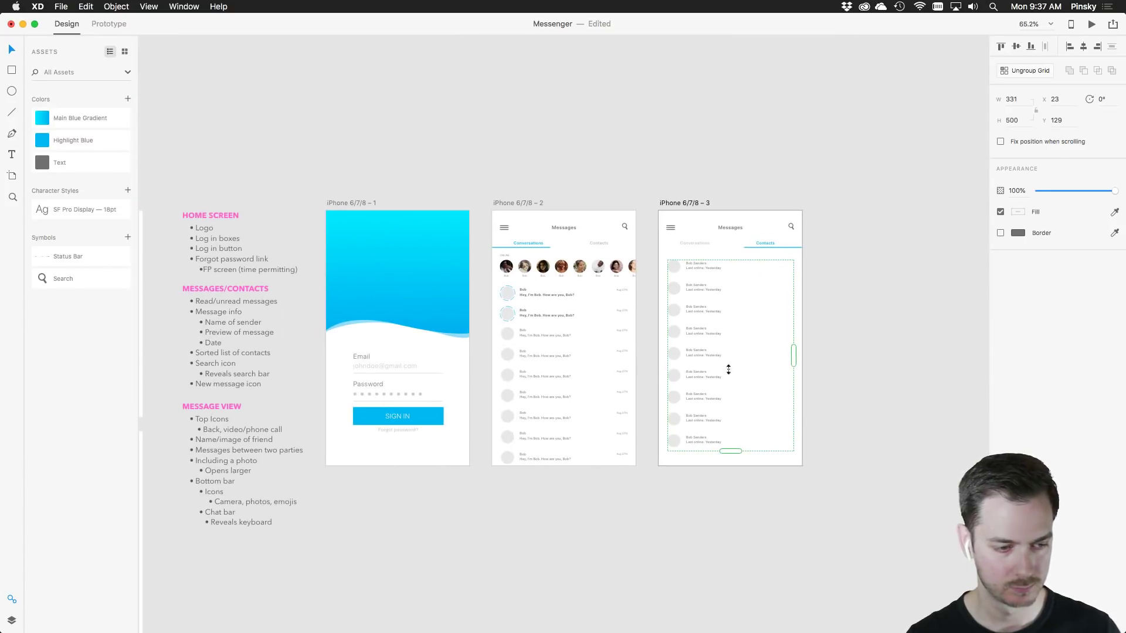
scroll(730, 367, down, 3)
scroll(733, 361, up, 8)
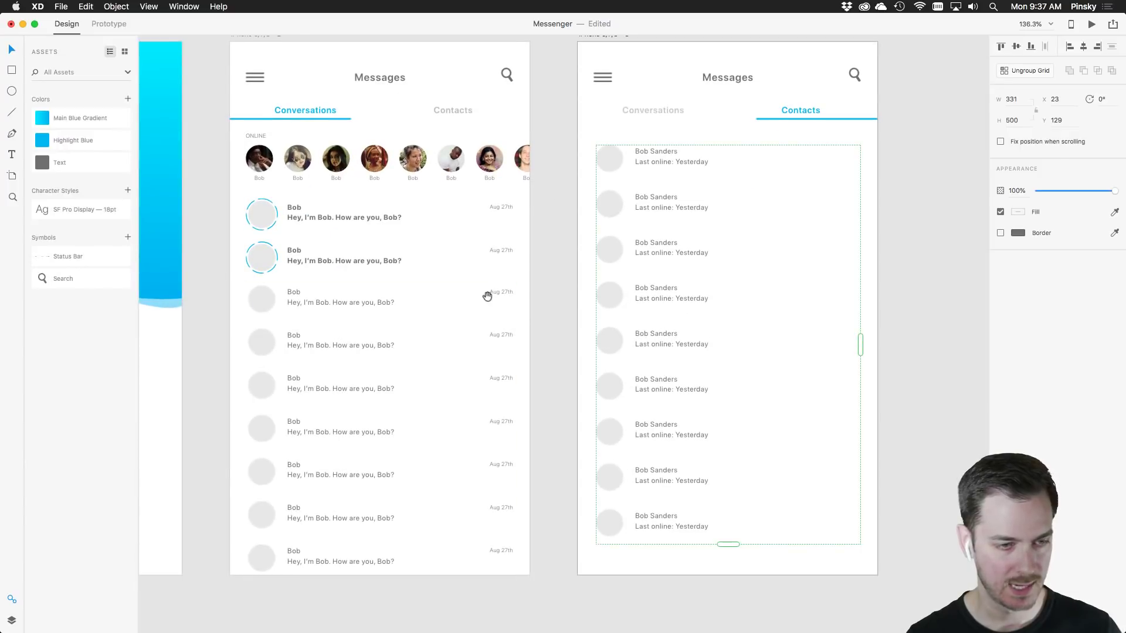
scroll(485, 296, left, 4)
scroll(438, 213, right, 1)
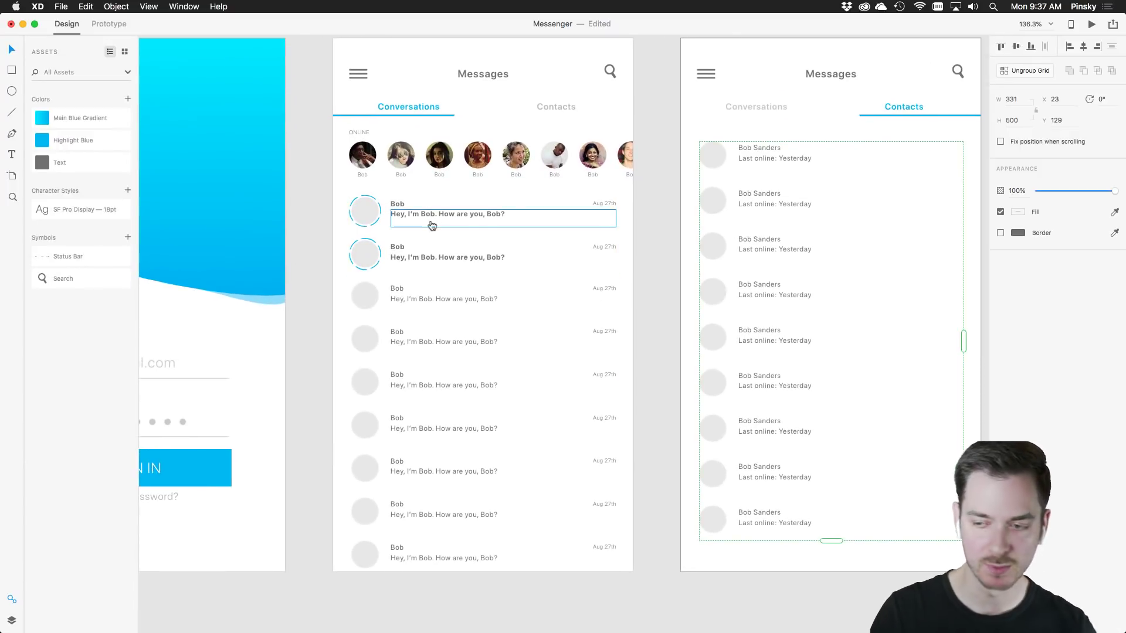
key(super+Tab)
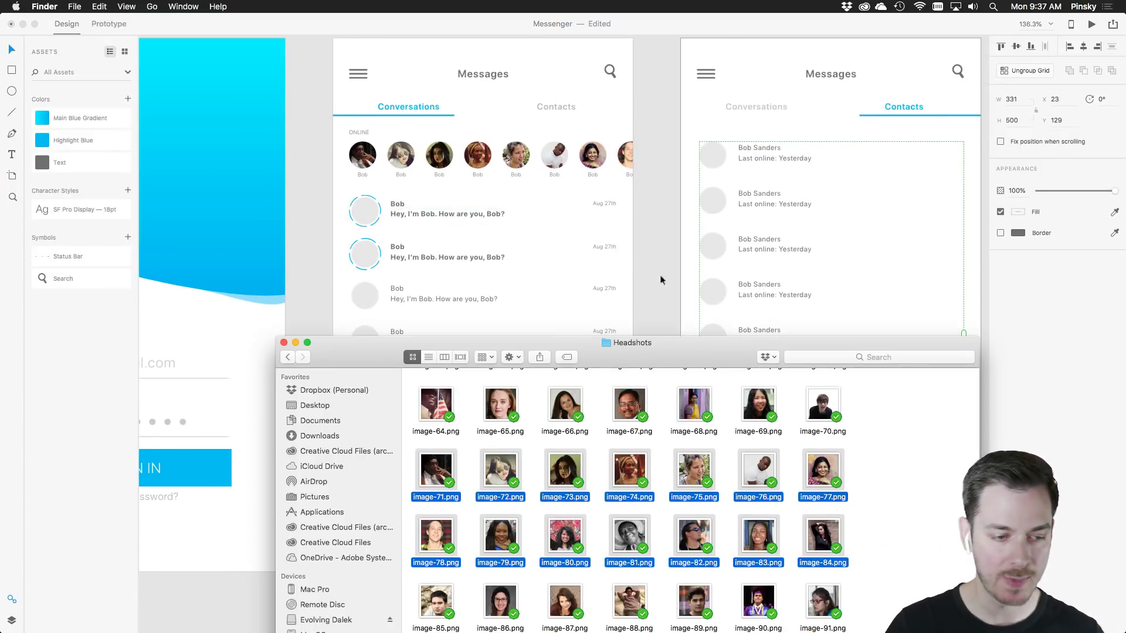
Fill the conversation list avatars with headshot images, leaving out image-1 and image-2
click(836, 423)
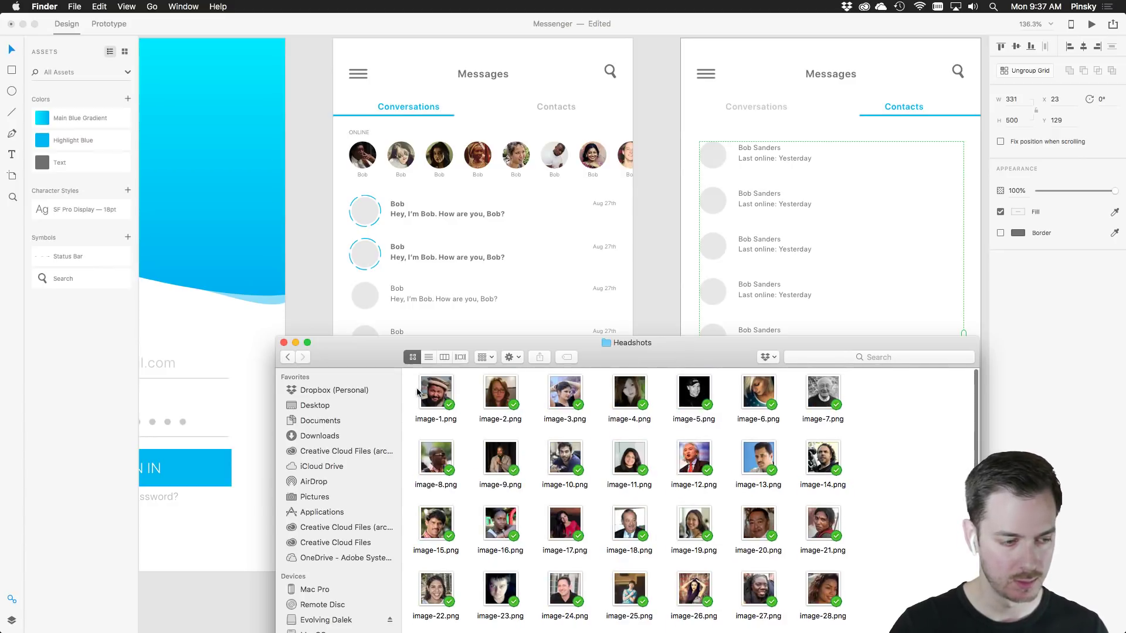
drag(411, 376, 833, 606)
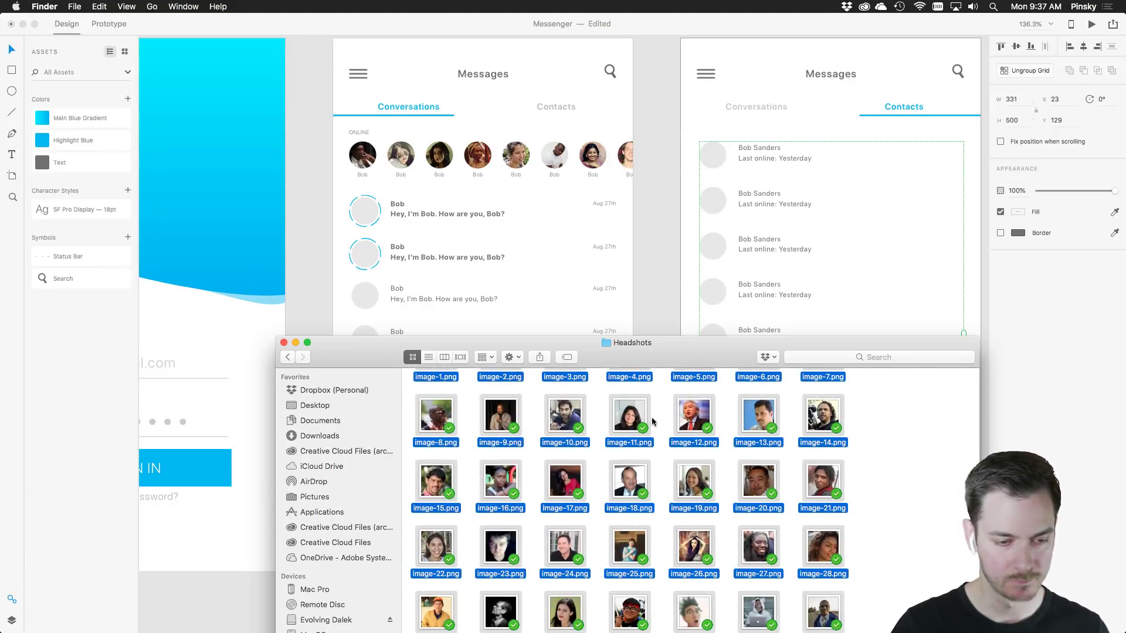
drag(633, 420, 366, 221)
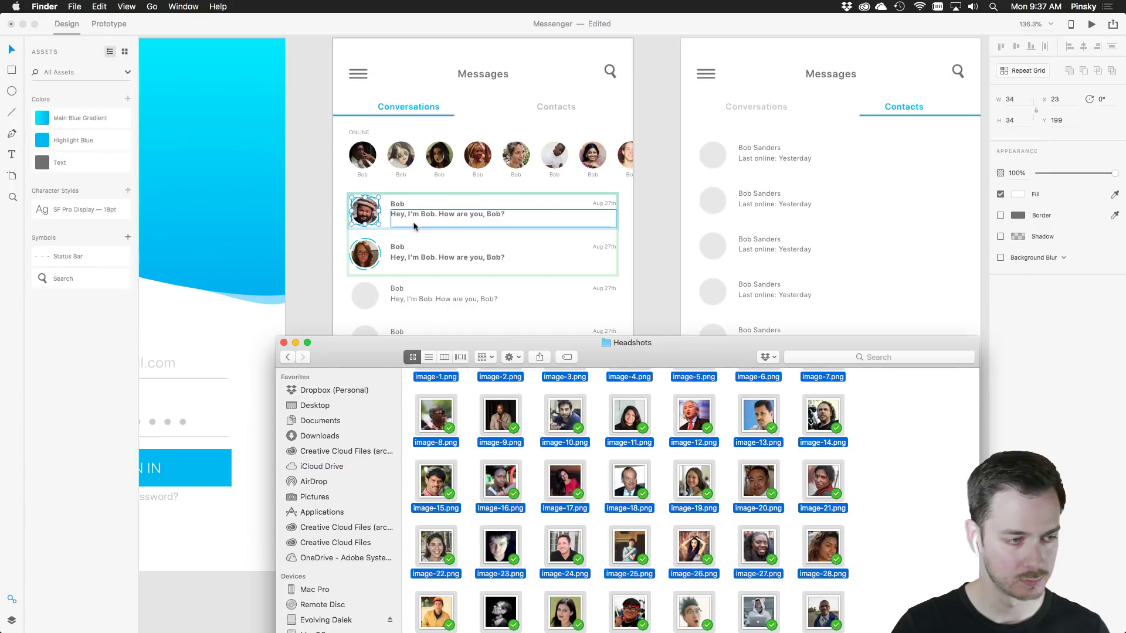
drag(696, 417, 380, 302)
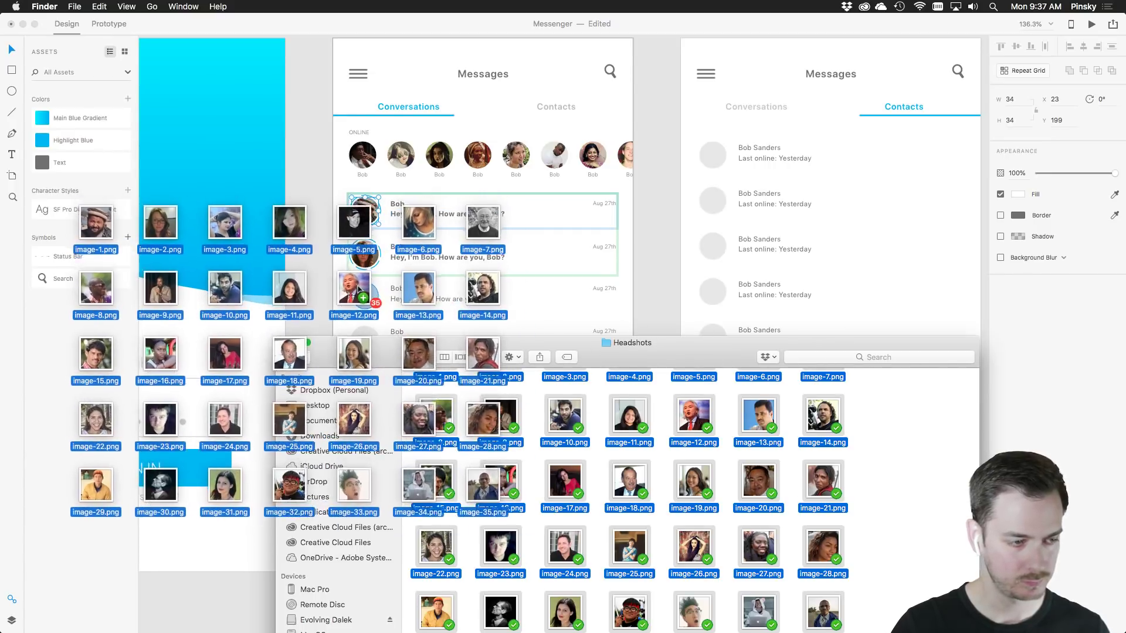
scroll(509, 464, up, 2)
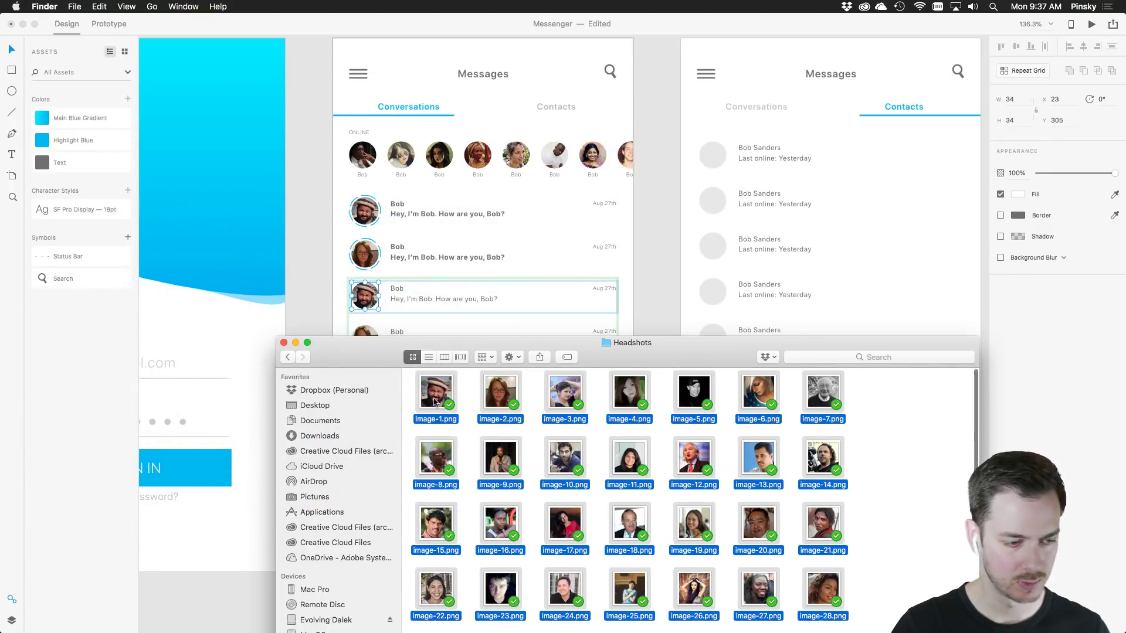
super+click(434, 392)
super+click(500, 392)
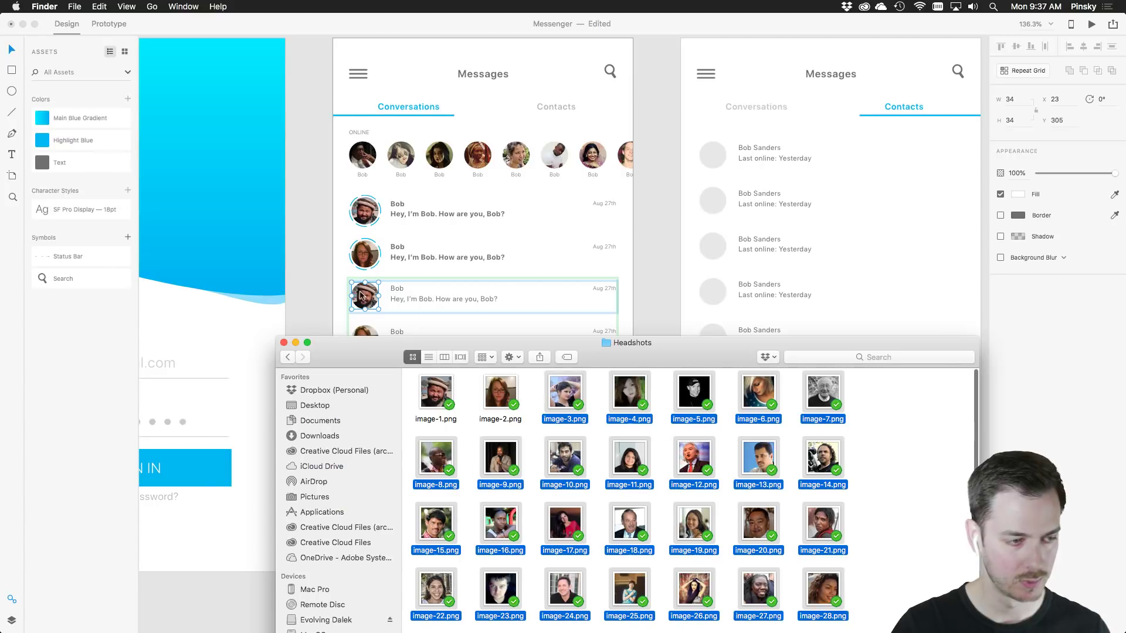
drag(570, 398, 338, 296)
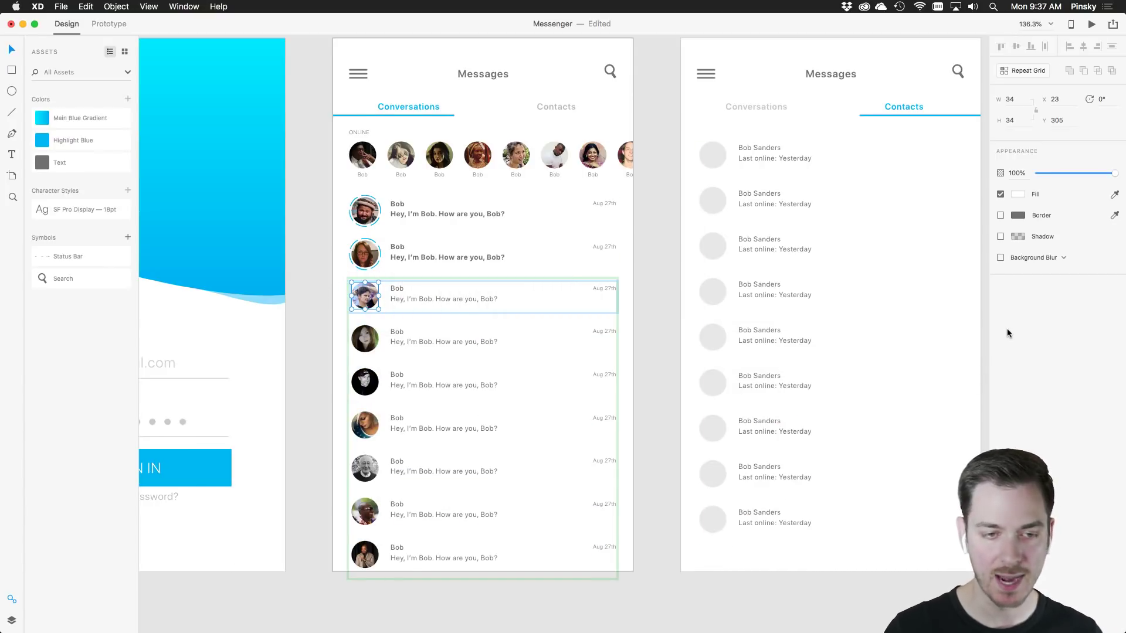
scroll(899, 262, right, 3)
Fill the nine Contacts avatars with headshots from image-85 onward and frame all three artboards
key(super+Tab)
scroll(821, 439, down, 10)
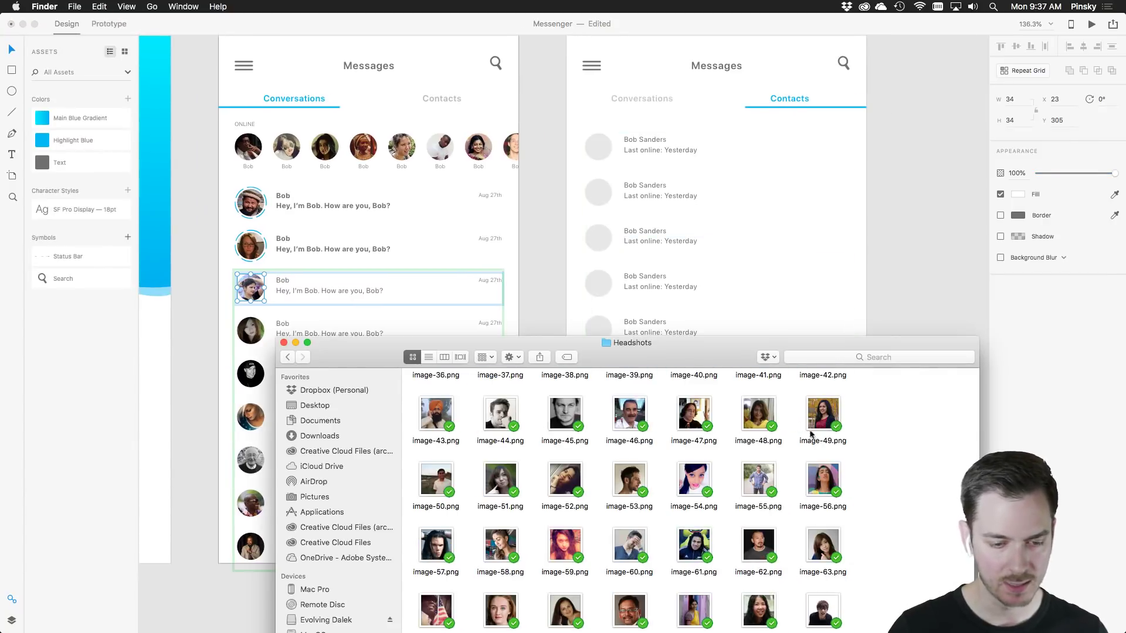
drag(927, 589, 598, 150)
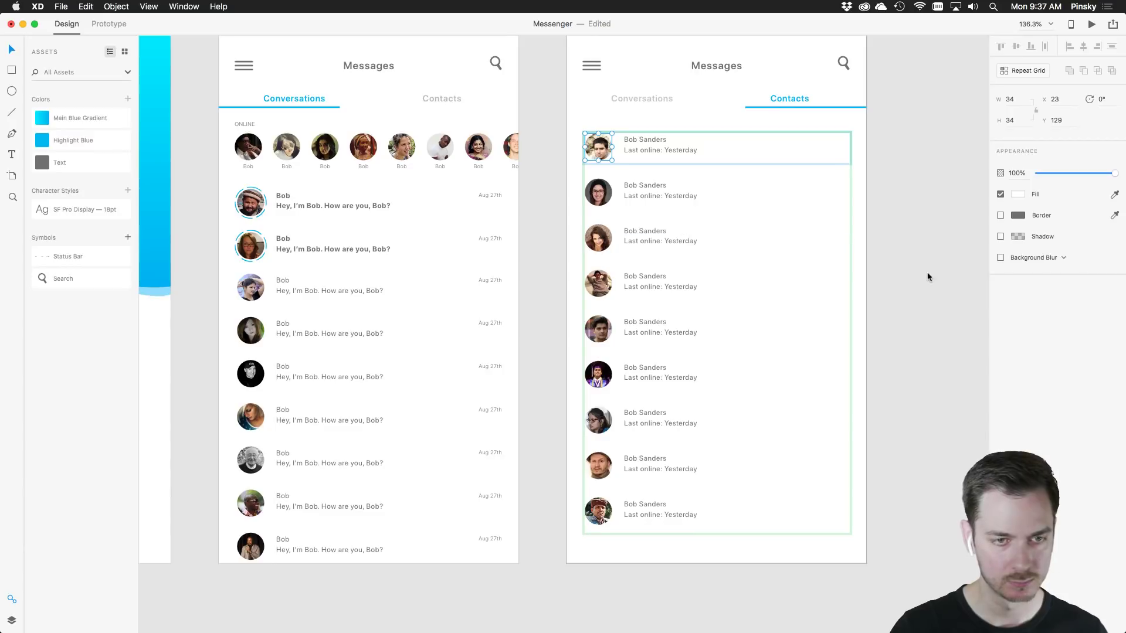
click(927, 266)
scroll(927, 265, down, 3)
drag(931, 263, 879, 291)
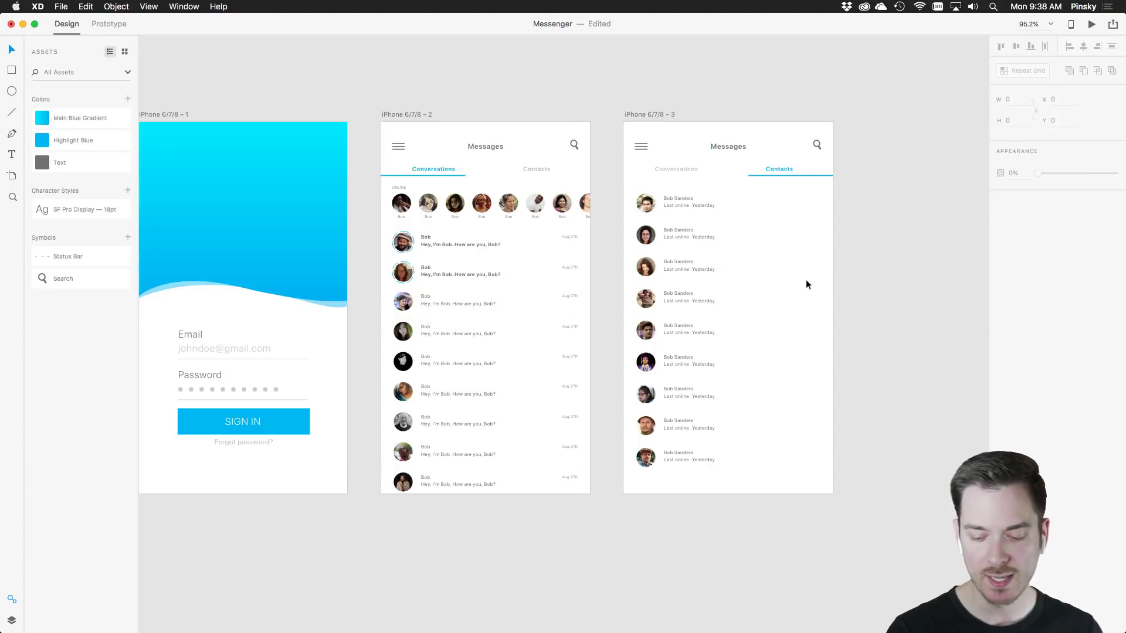
Alt-drag the iPhone 6/7/8 – 3 artboard into a fourth copy and delete its contact repeat grid
drag(854, 267, 772, 245)
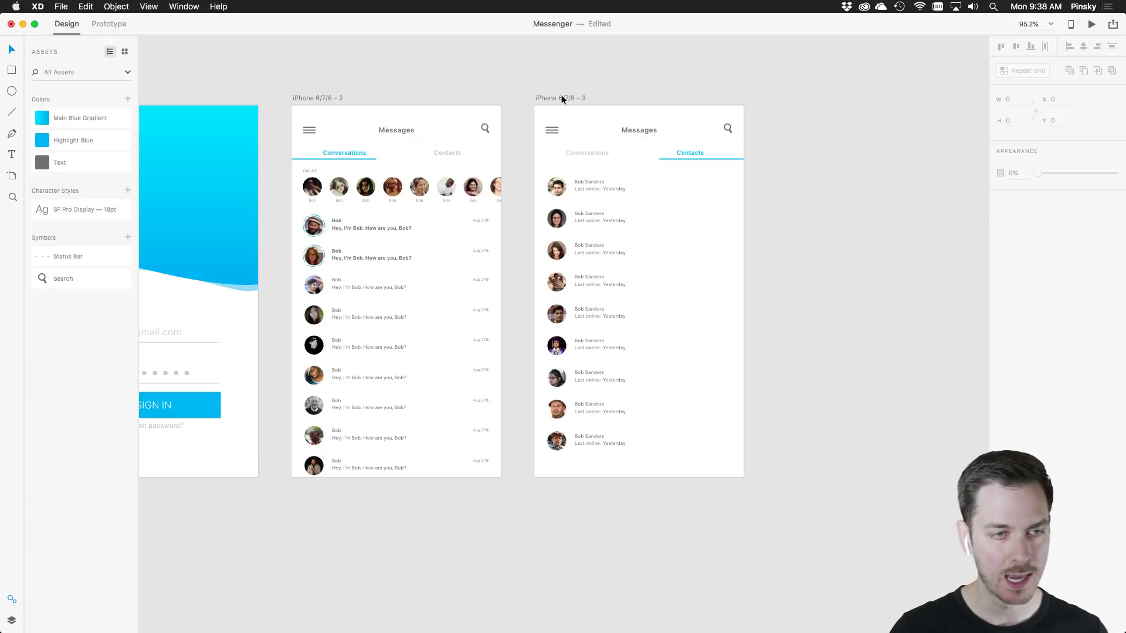
drag(561, 95, 805, 103)
scroll(763, 124, right, 5)
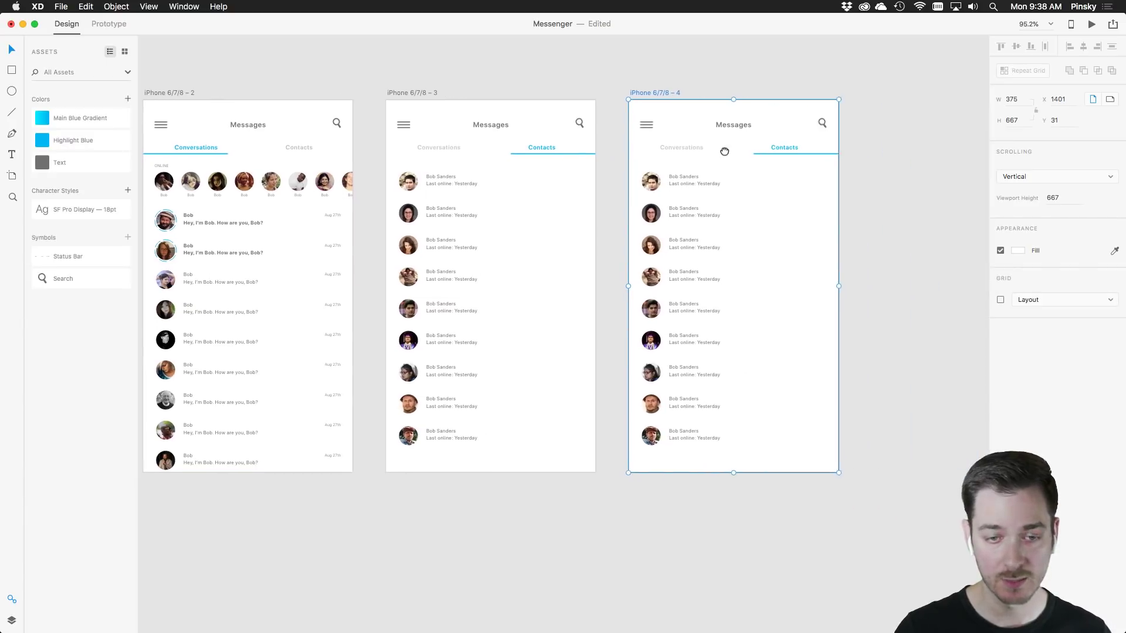
click(649, 434)
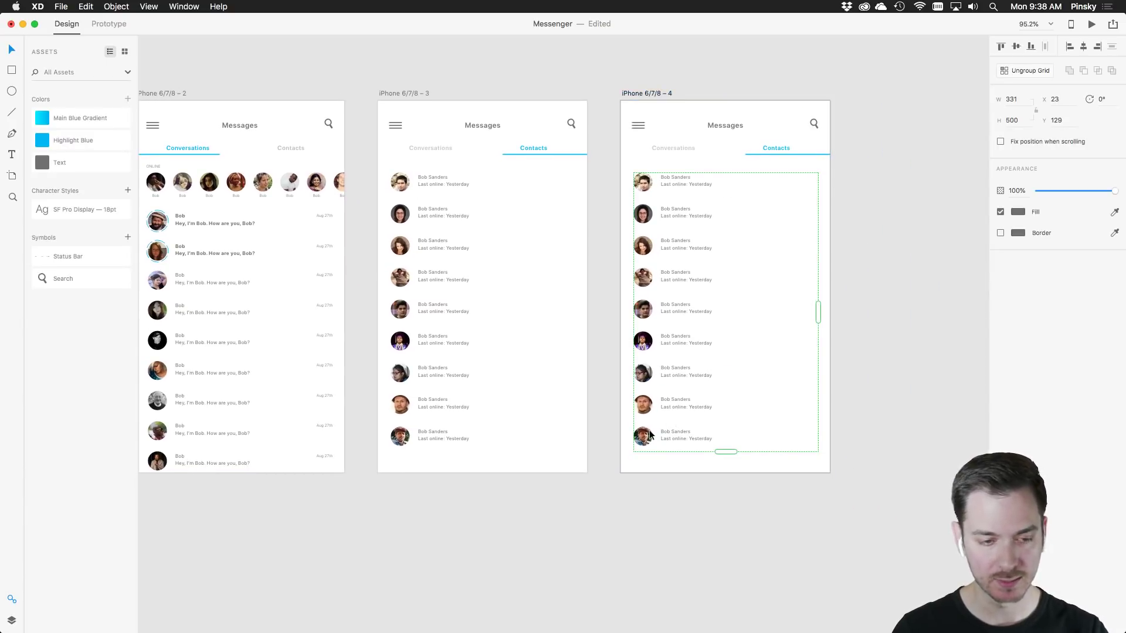
key(Delete)
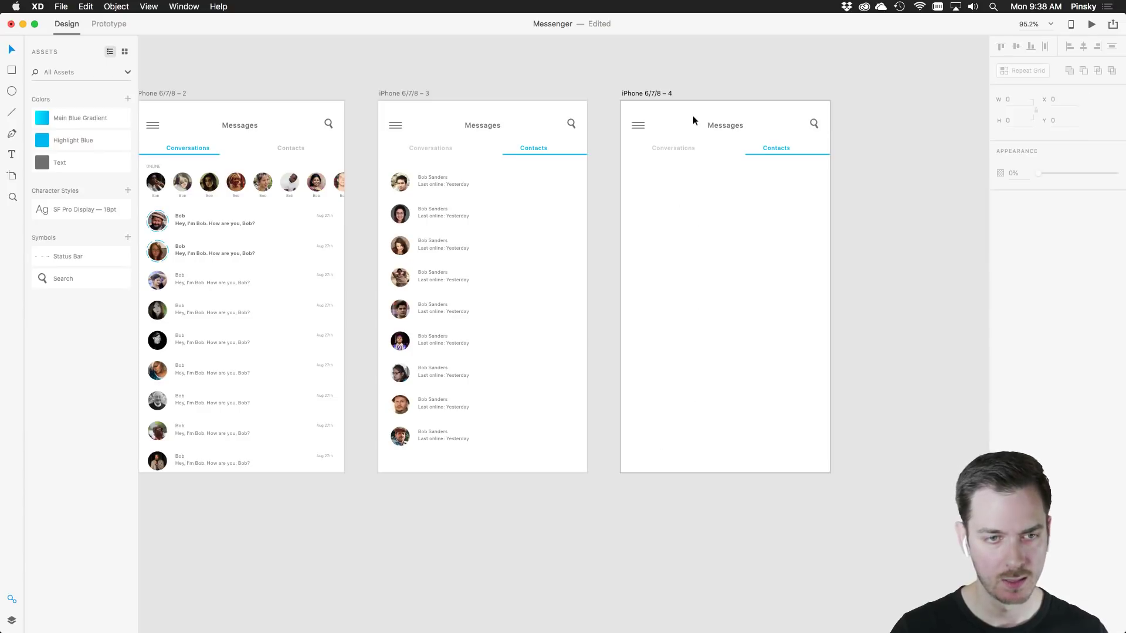
Replace the Messages title on the new screen with the contact's full name and recentre it
click(718, 125)
double_click(719, 126)
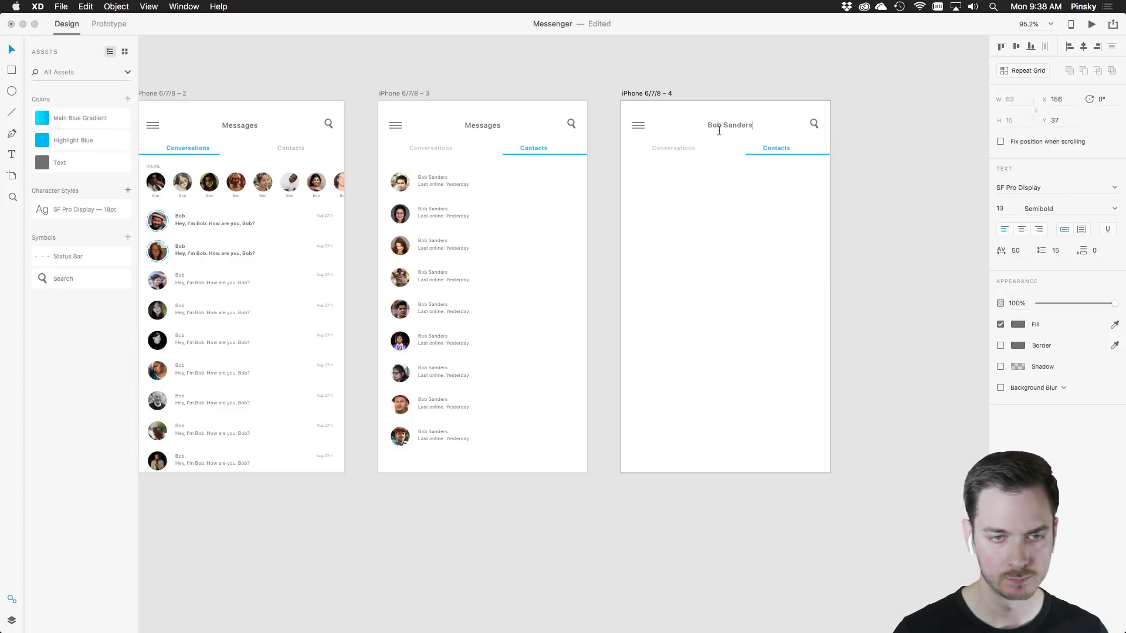
drag(737, 122, 733, 122)
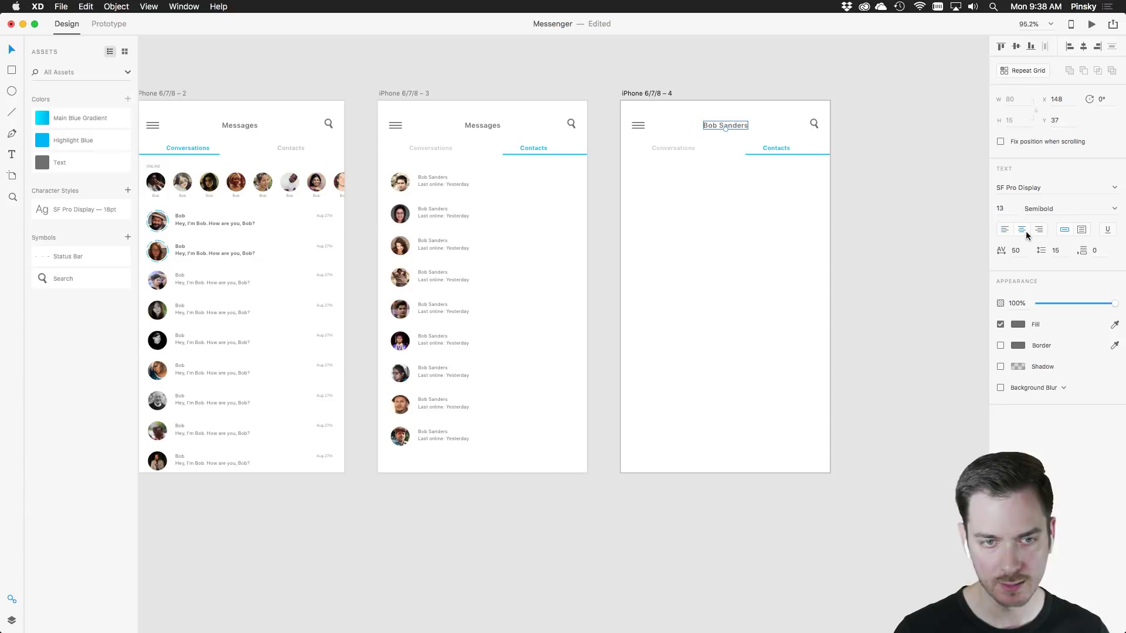
scroll(748, 111, up, 5)
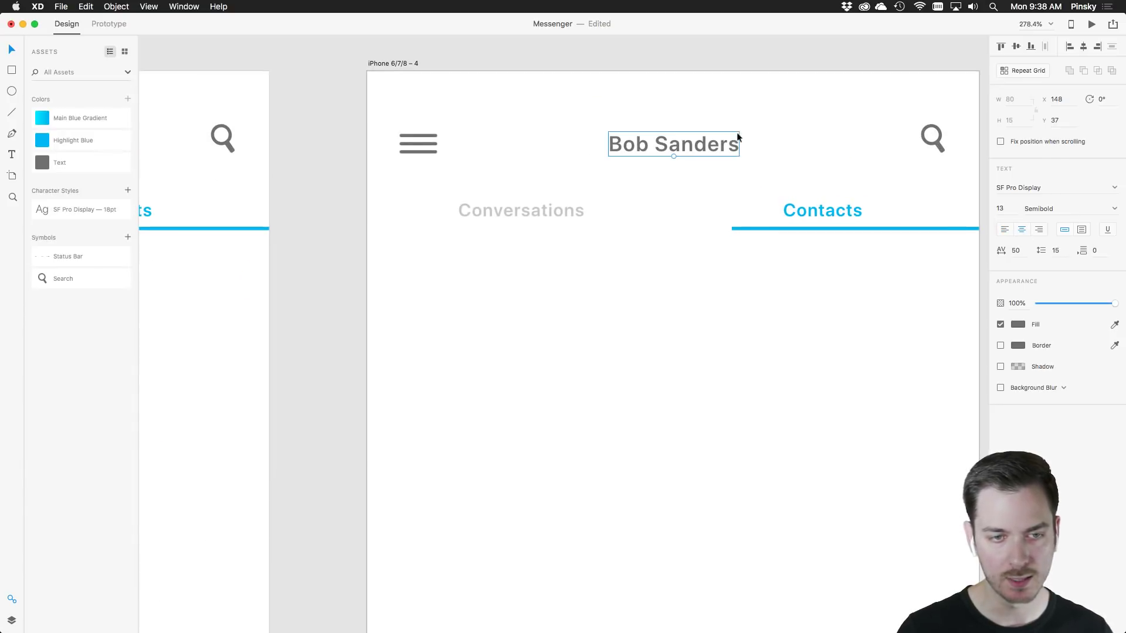
Draw a tiny circle right of the name with no border and a yellow-green fill
click(11, 92)
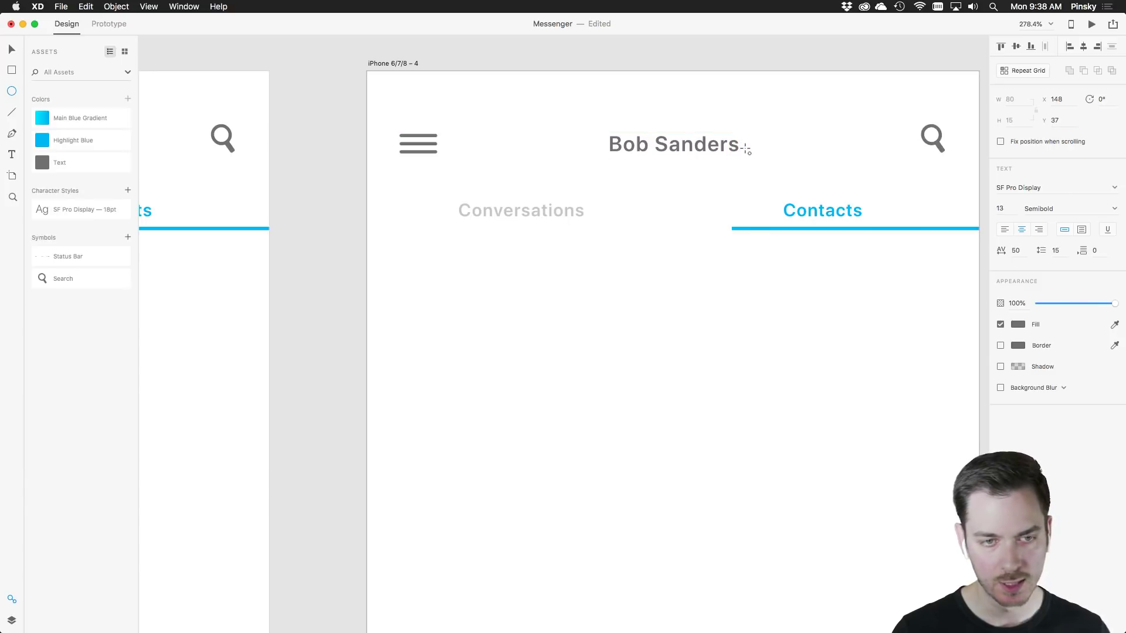
drag(745, 147, 756, 158)
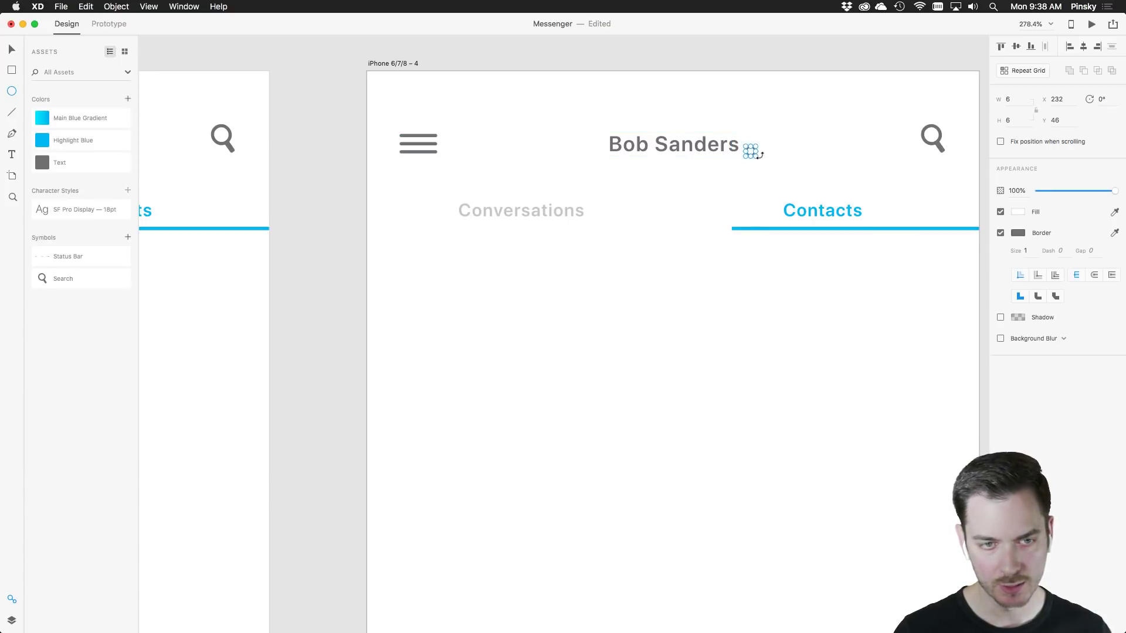
click(1001, 233)
click(1018, 212)
drag(979, 241, 968, 138)
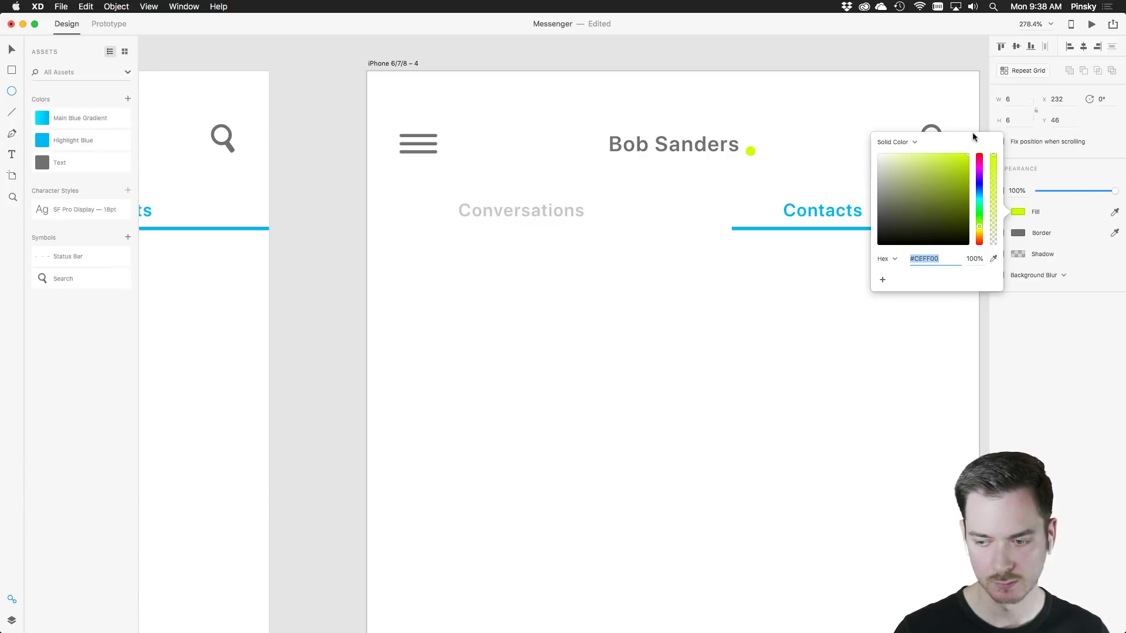
Align the green dot beside the name and shift the title and dot left together
click(11, 48)
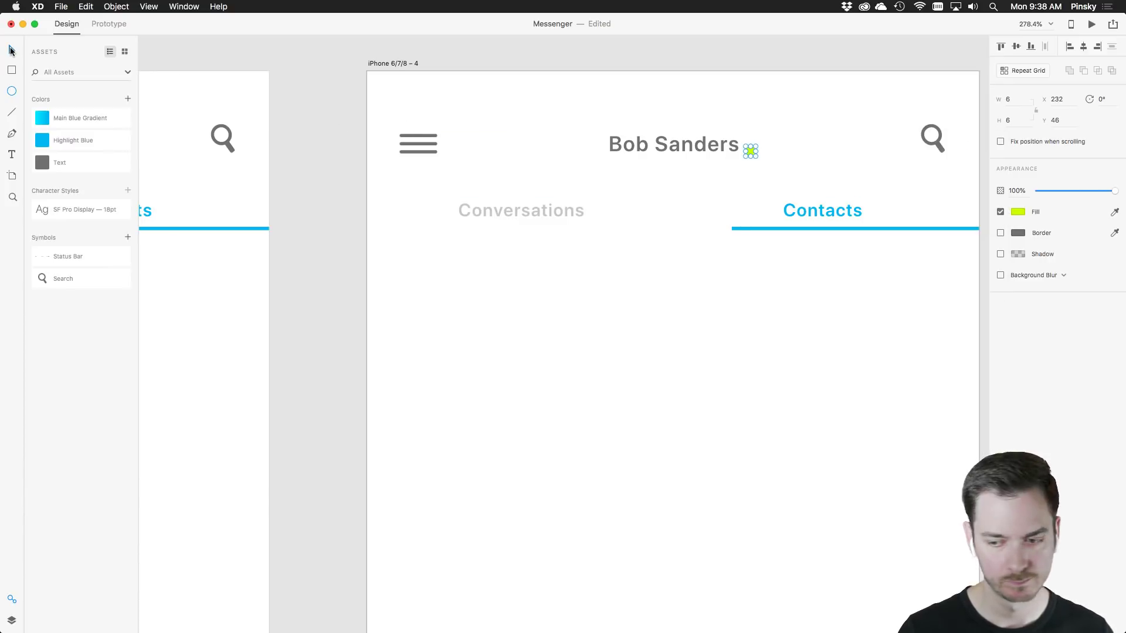
click(753, 150)
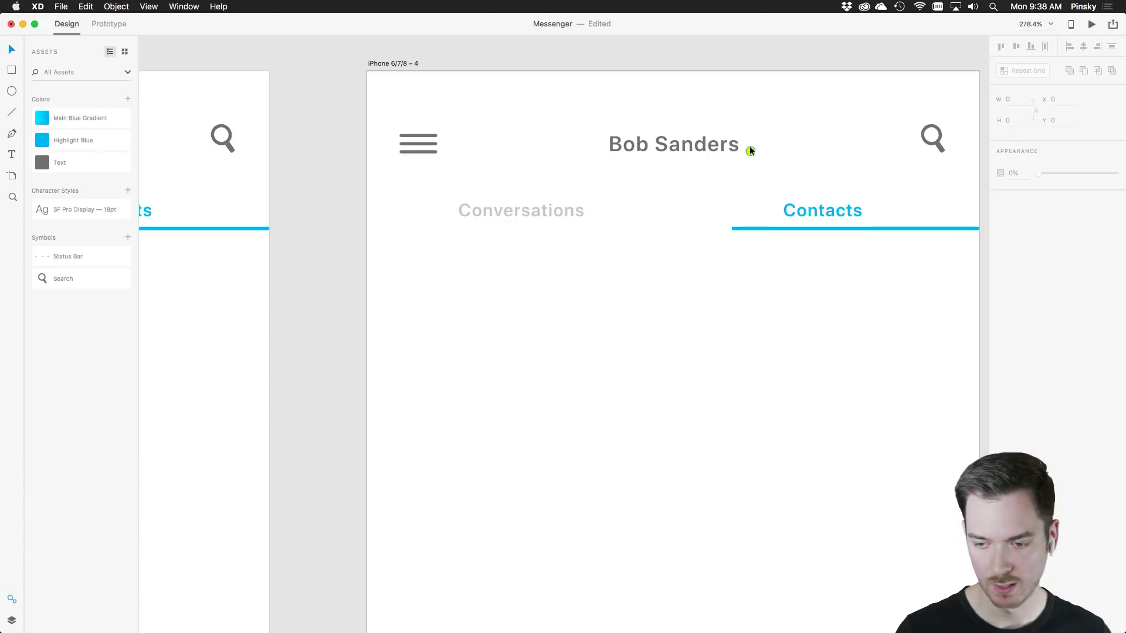
drag(749, 146, 751, 147)
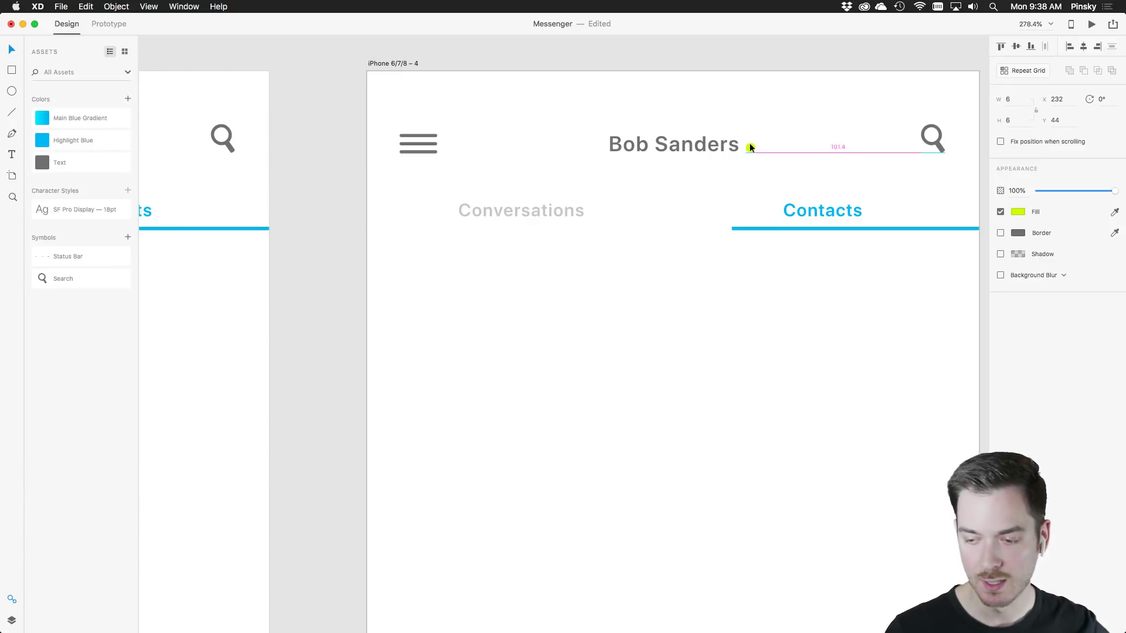
drag(750, 143, 749, 146)
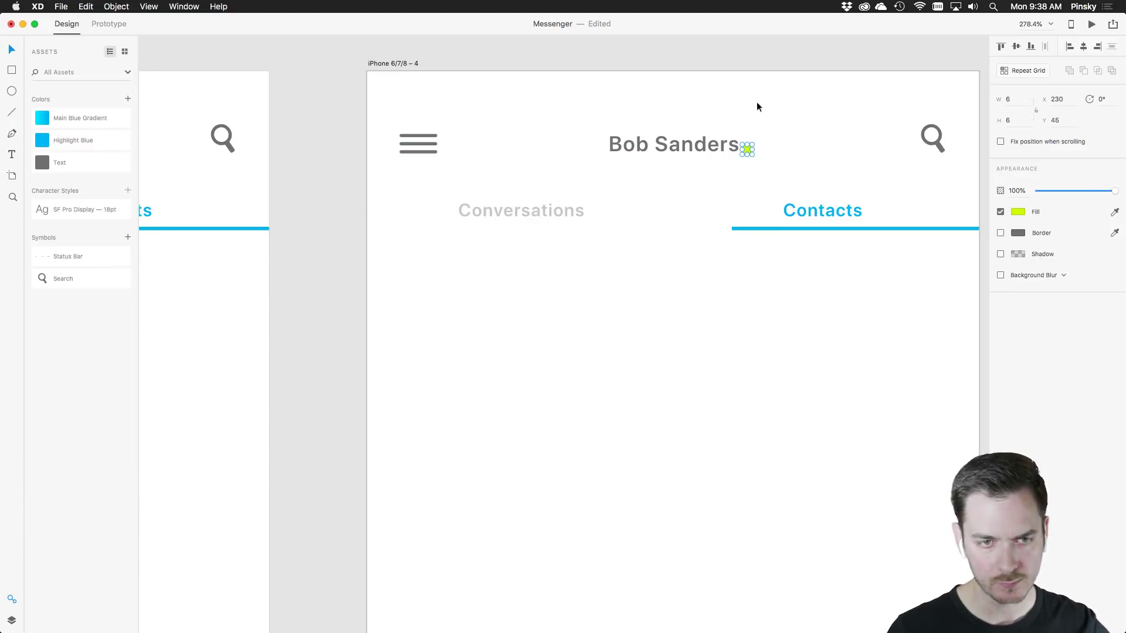
click(754, 130)
drag(747, 150, 702, 145)
shift+click(703, 145)
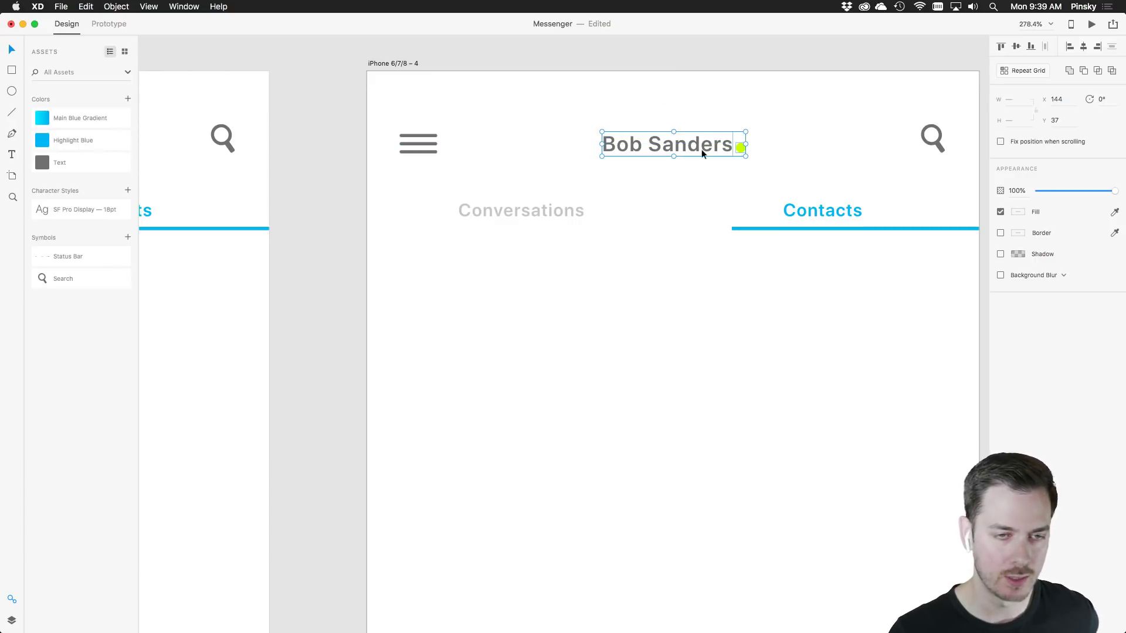
click(770, 106)
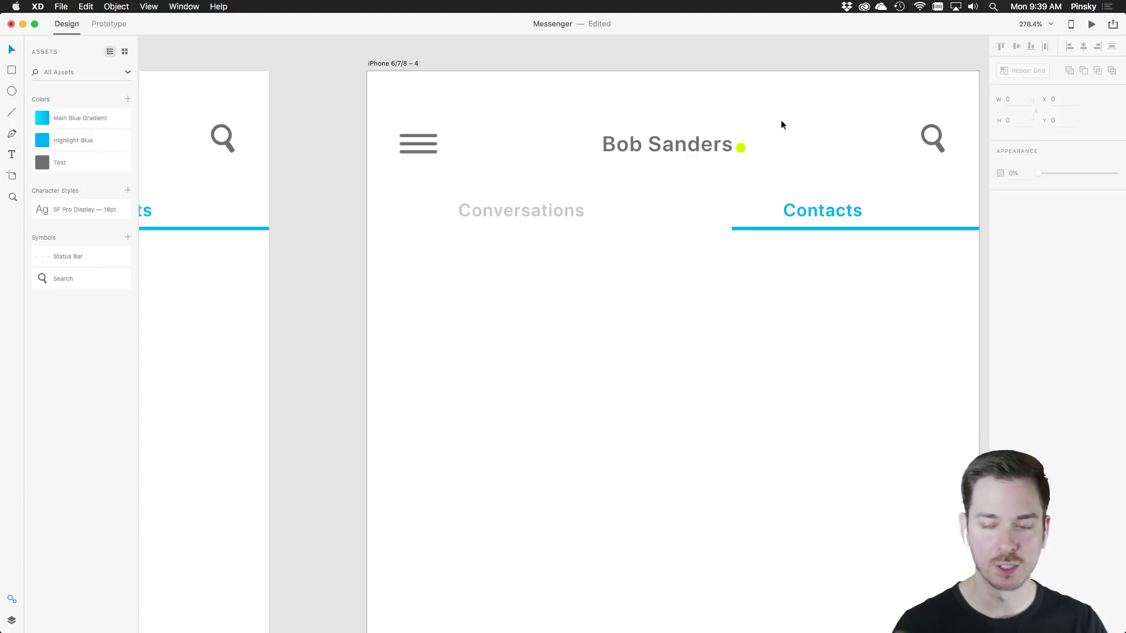
Delete the Conversations/Contacts tabs and underline from the fourth artboard
key(super+minus)
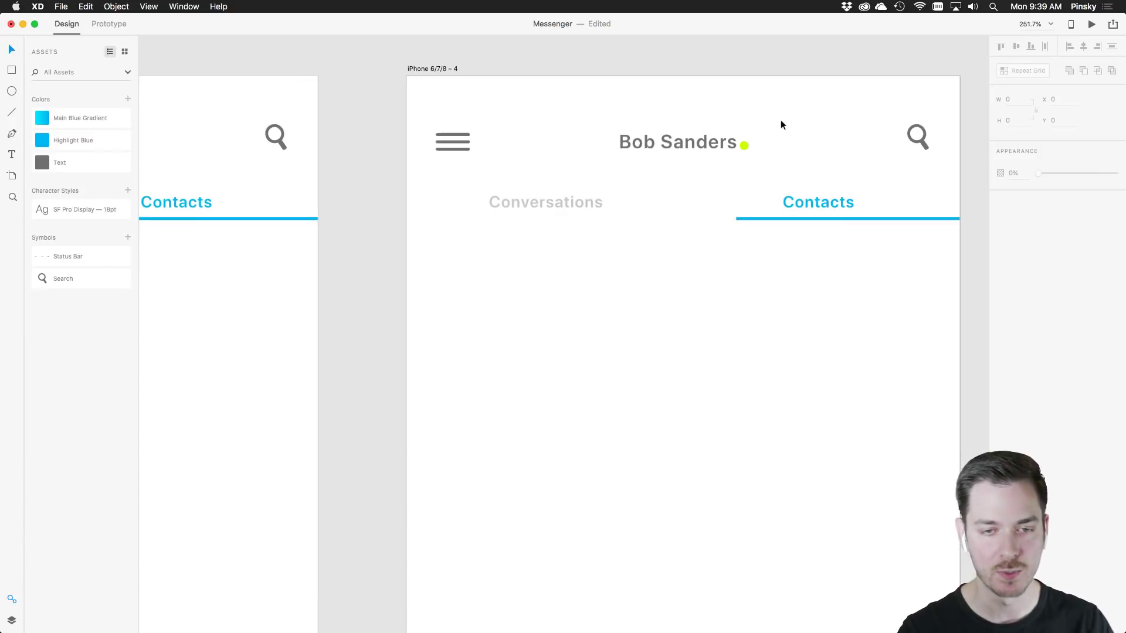
scroll(768, 221, down, 3)
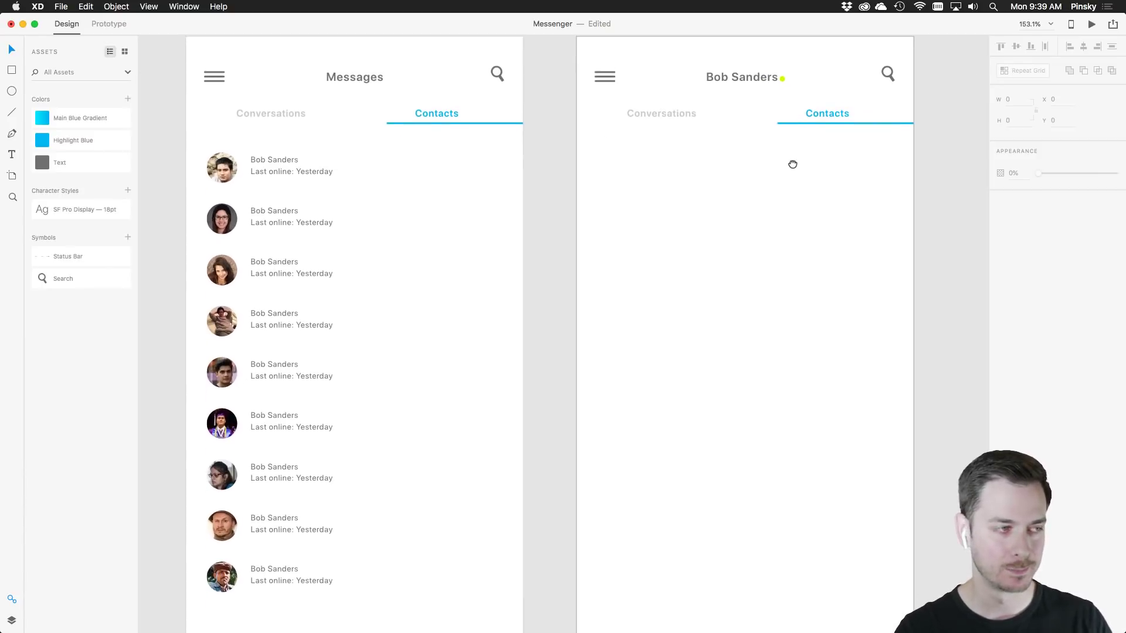
drag(774, 216, 690, 193)
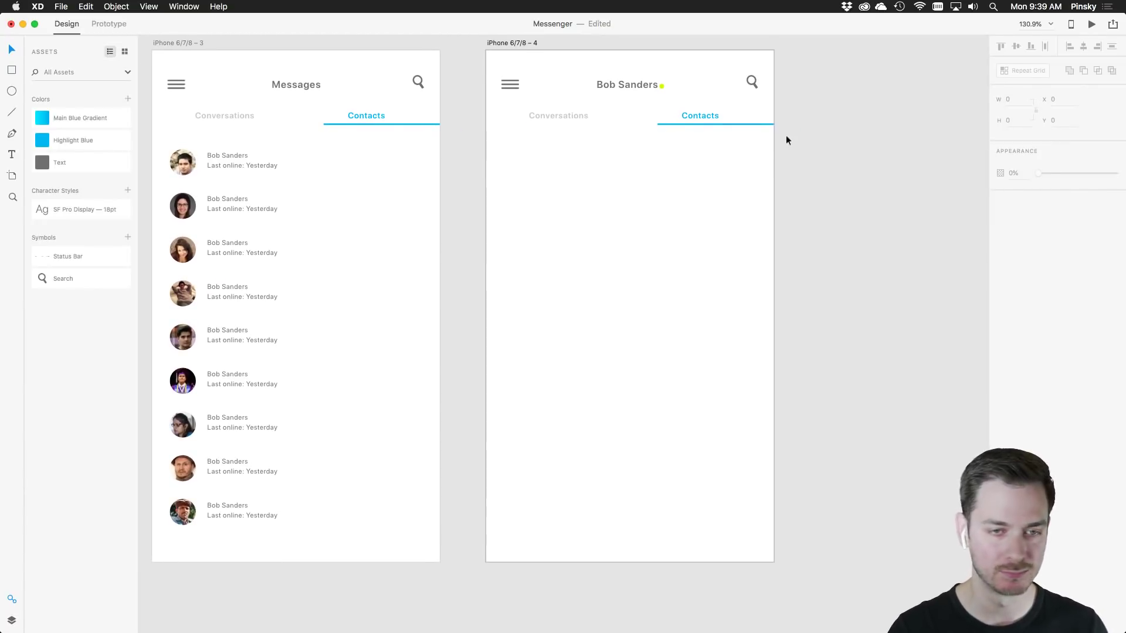
drag(793, 140, 520, 111)
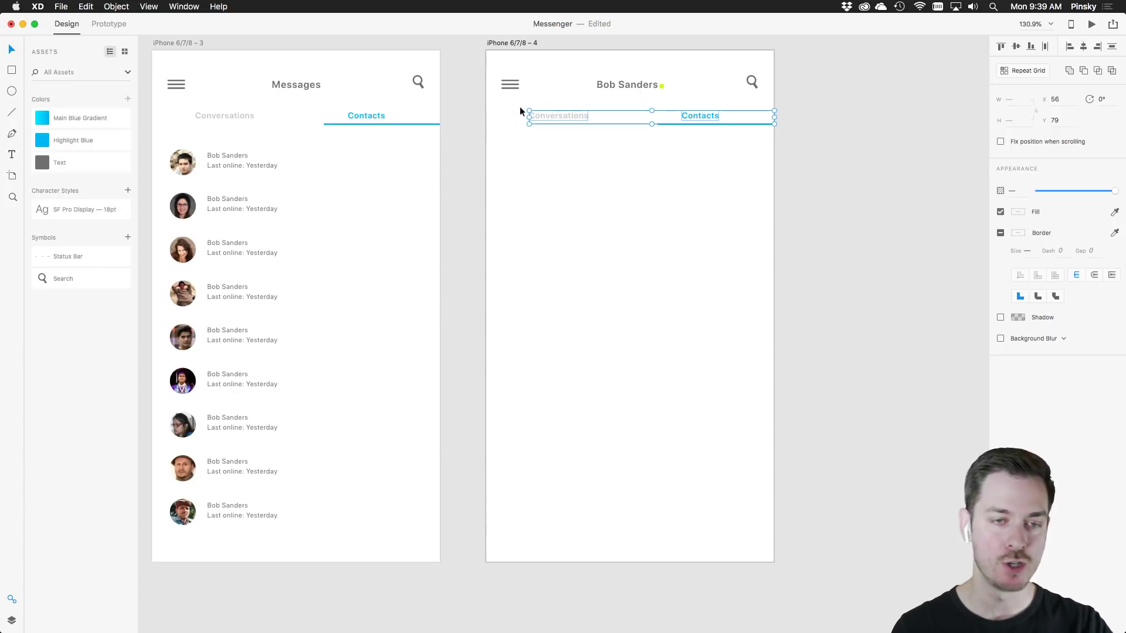
key(Delete)
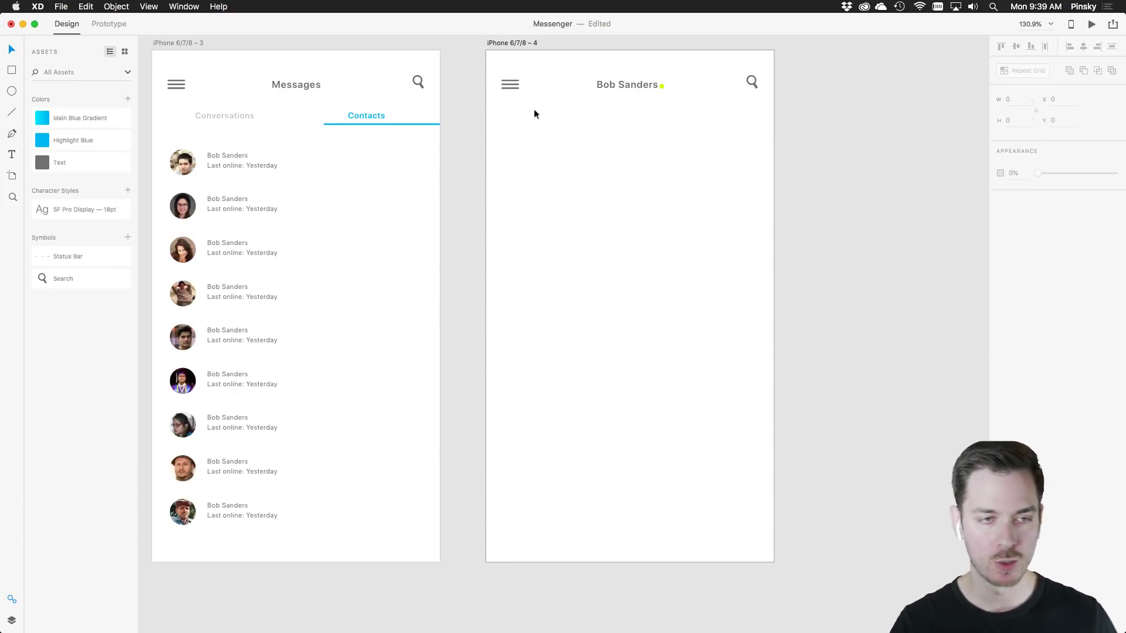
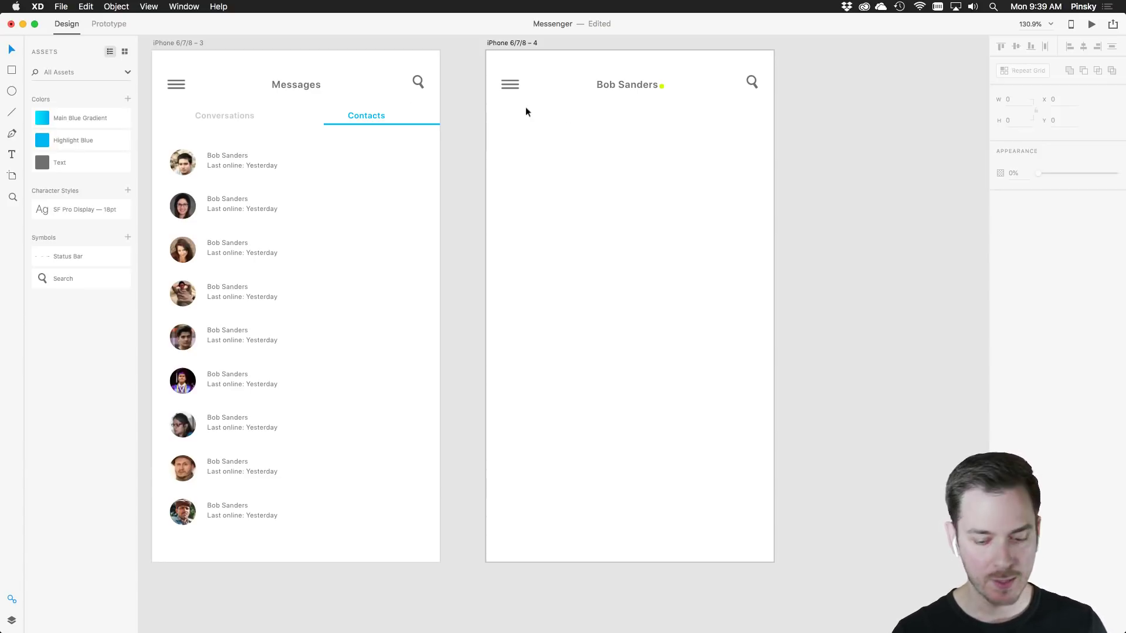
key(e)
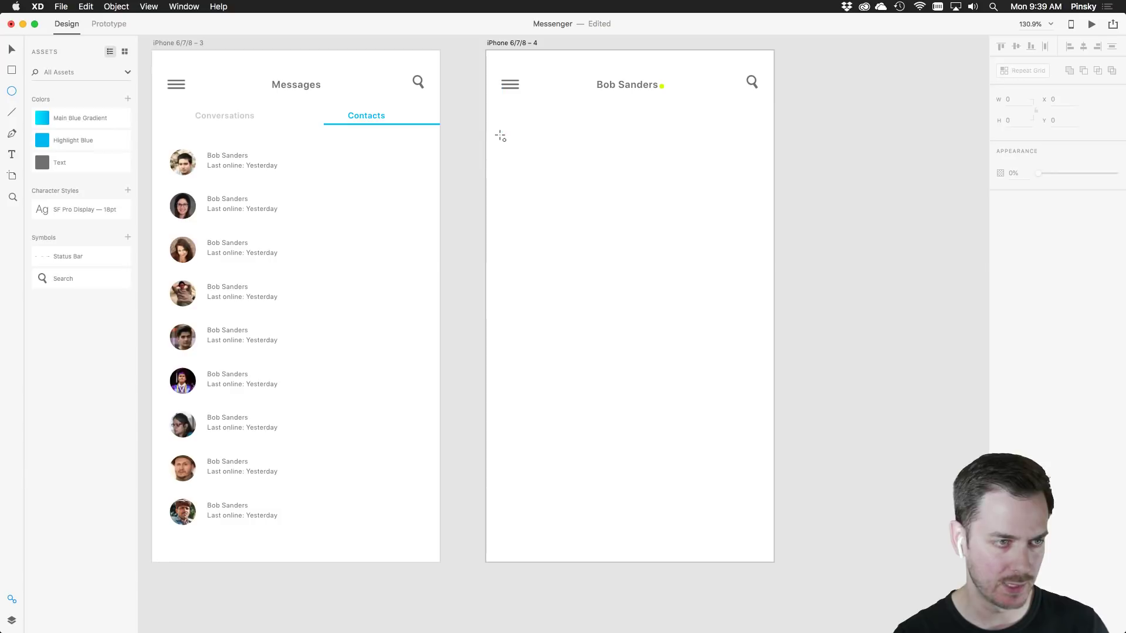
drag(501, 134, 542, 170)
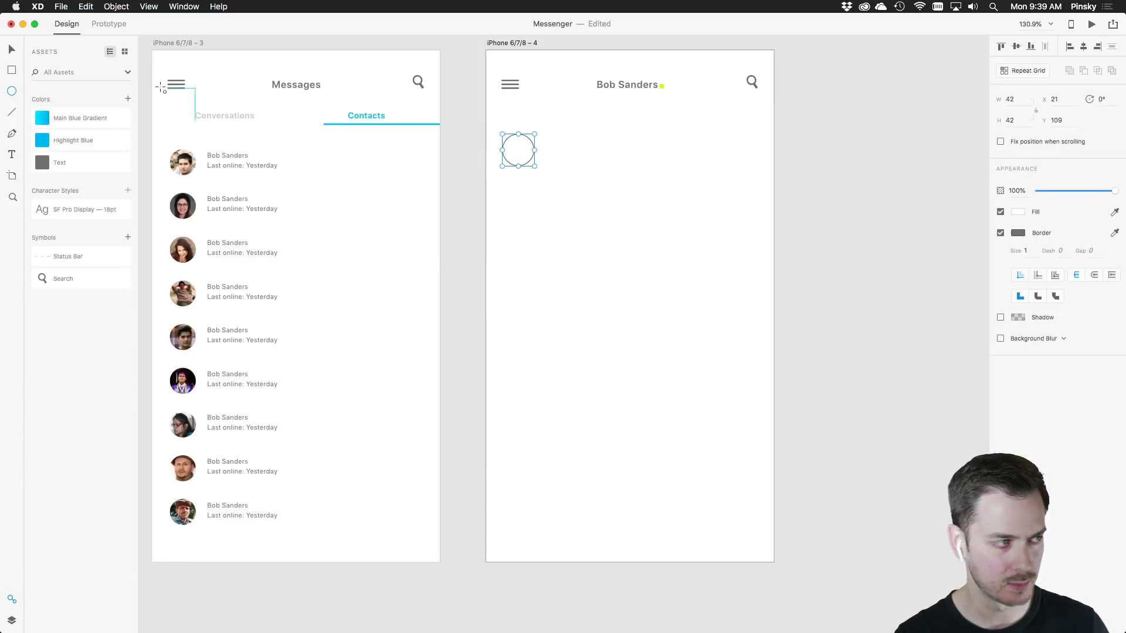
click(1000, 232)
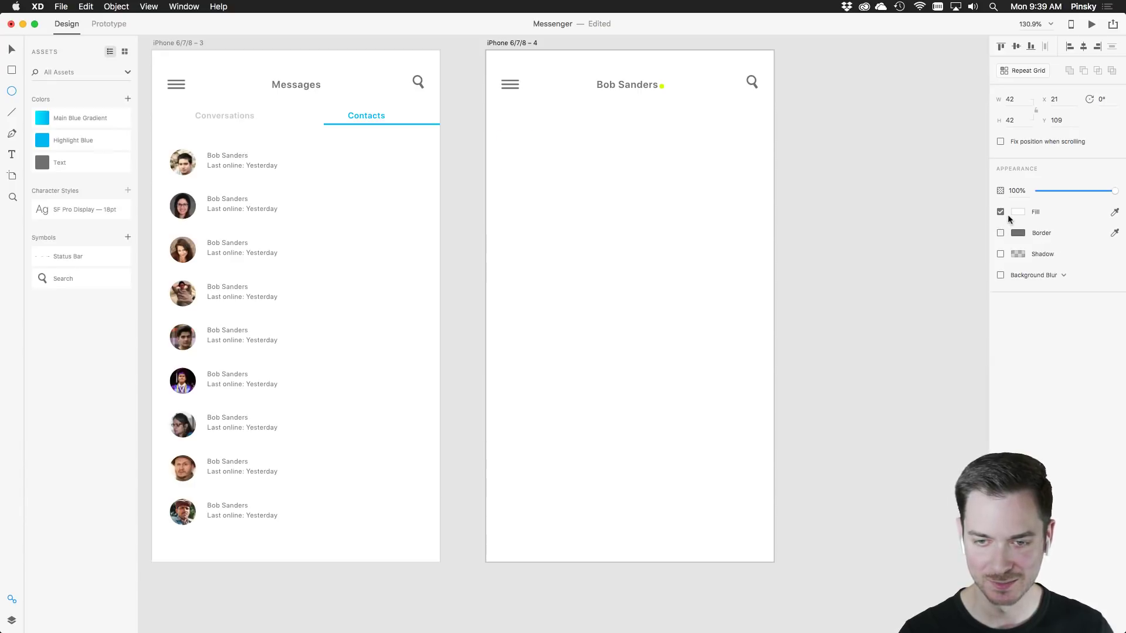
click(1016, 212)
drag(938, 176, 870, 162)
key(Escape)
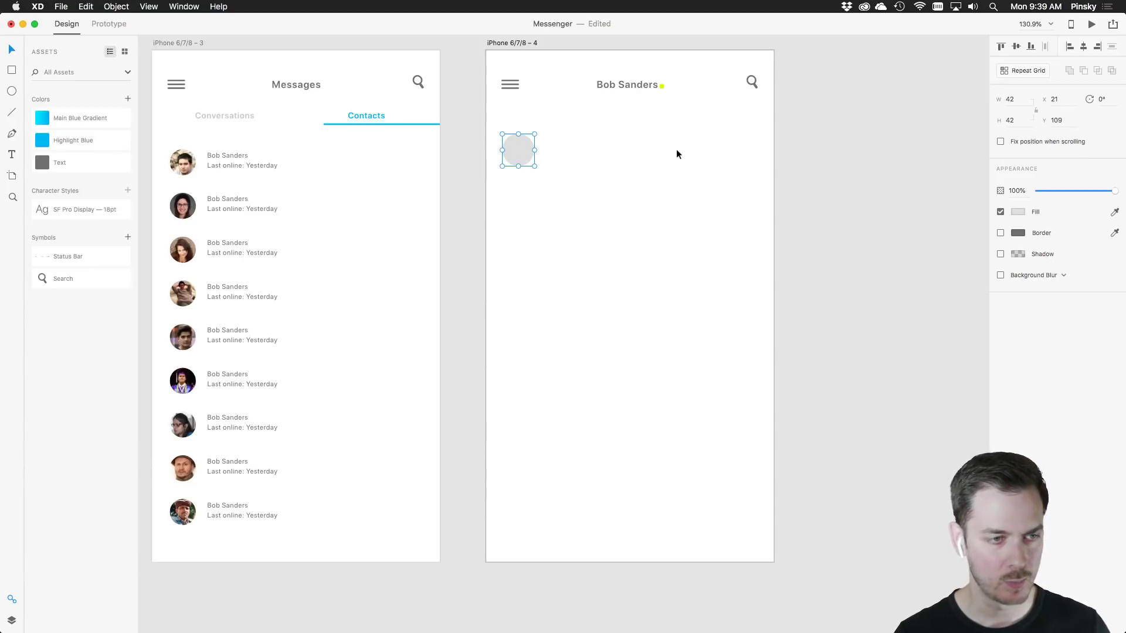
scroll(677, 149, up, 3)
scroll(658, 147, down, 3)
scroll(660, 237, up, 3)
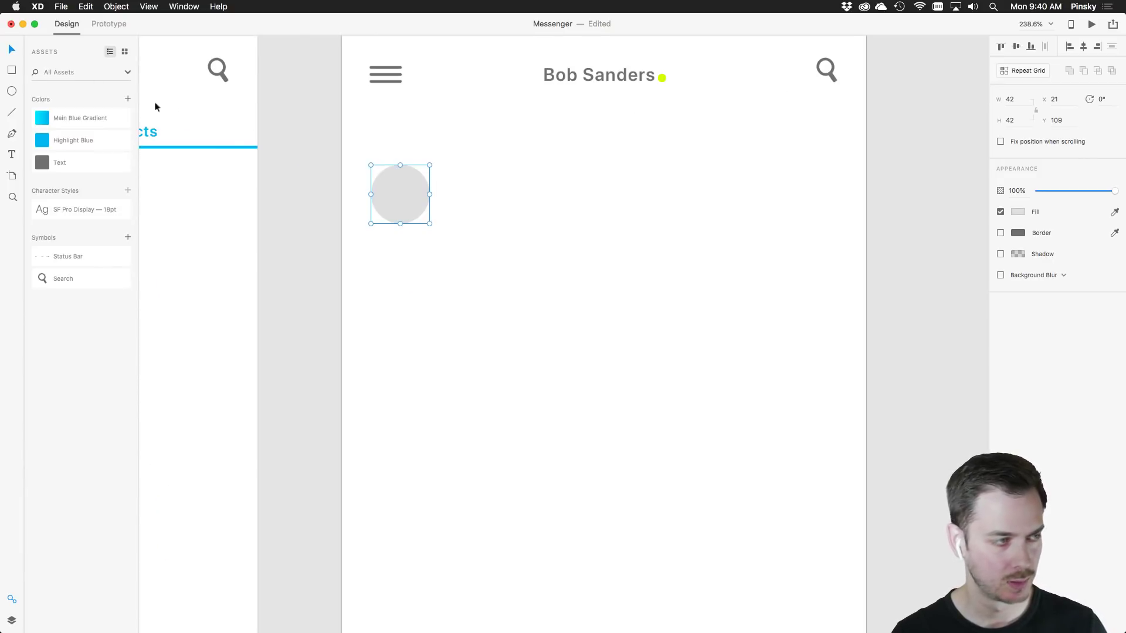
Draw a borderless #EAEAEA rectangle to the right of the avatar circle
key(r)
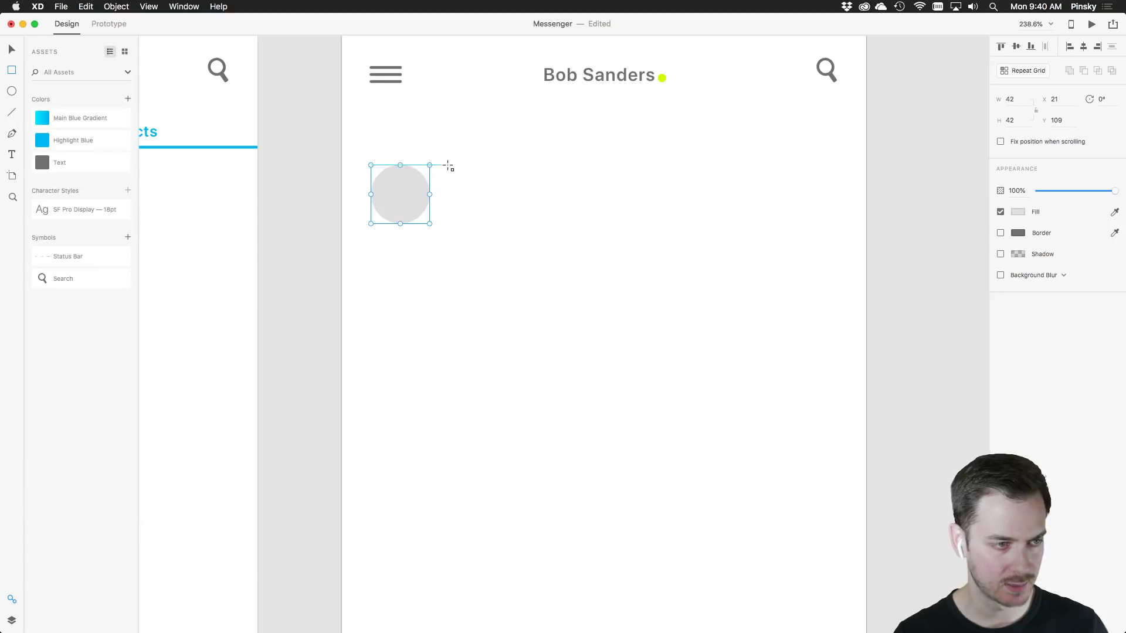
drag(449, 166, 710, 224)
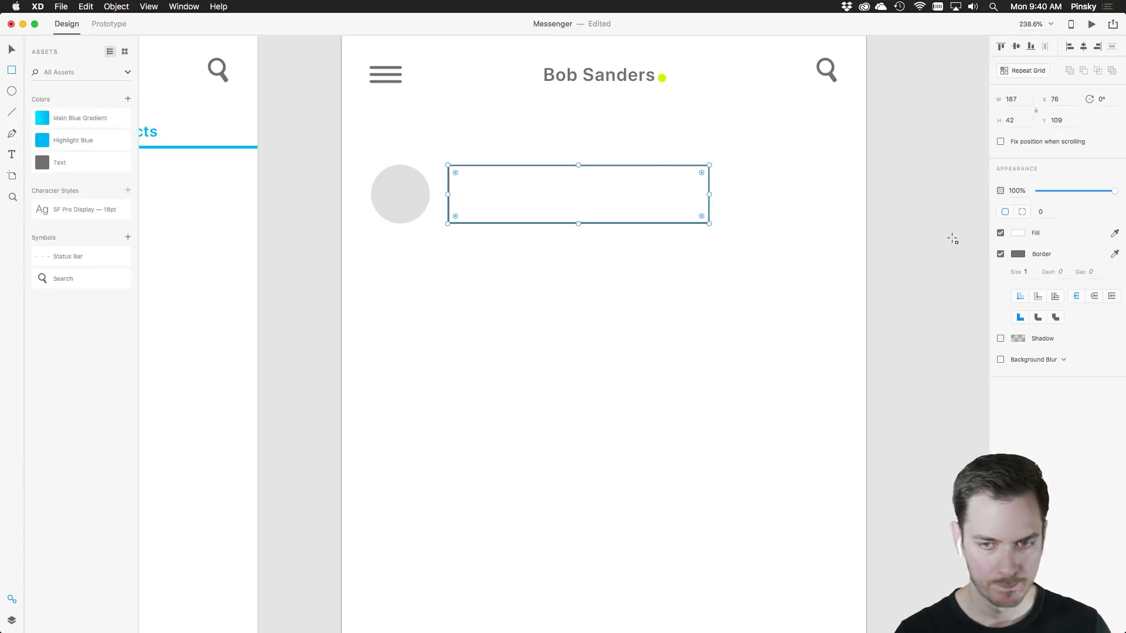
click(1001, 254)
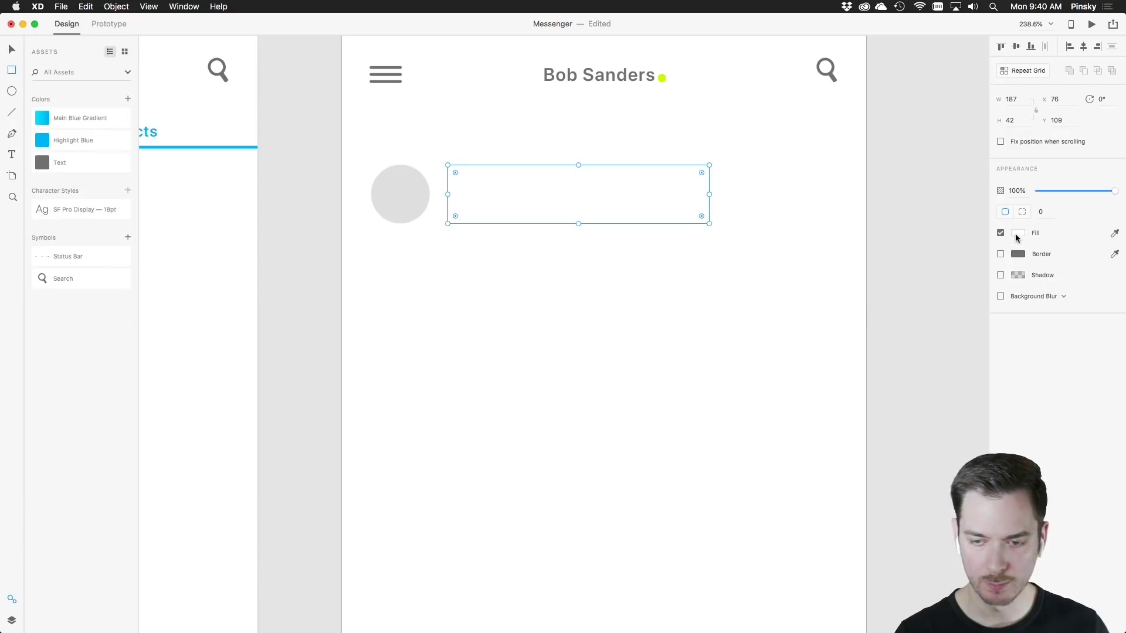
click(1017, 233)
drag(909, 176, 873, 184)
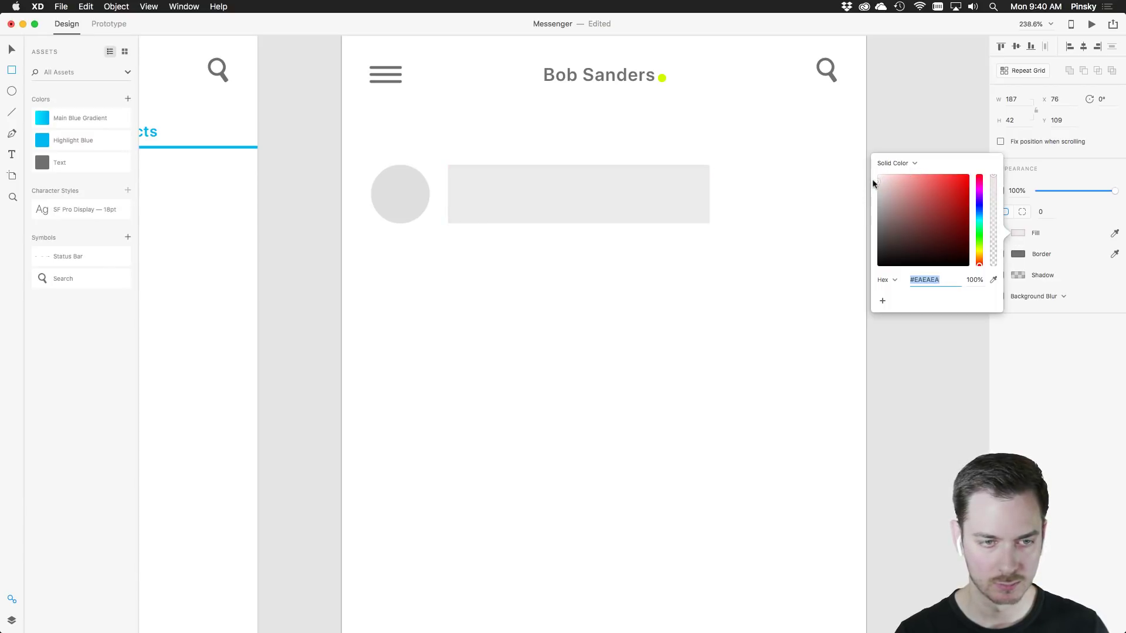
click(1030, 347)
Round the bubble's corners to 11, with the bottom-left corner set to 0
click(566, 195)
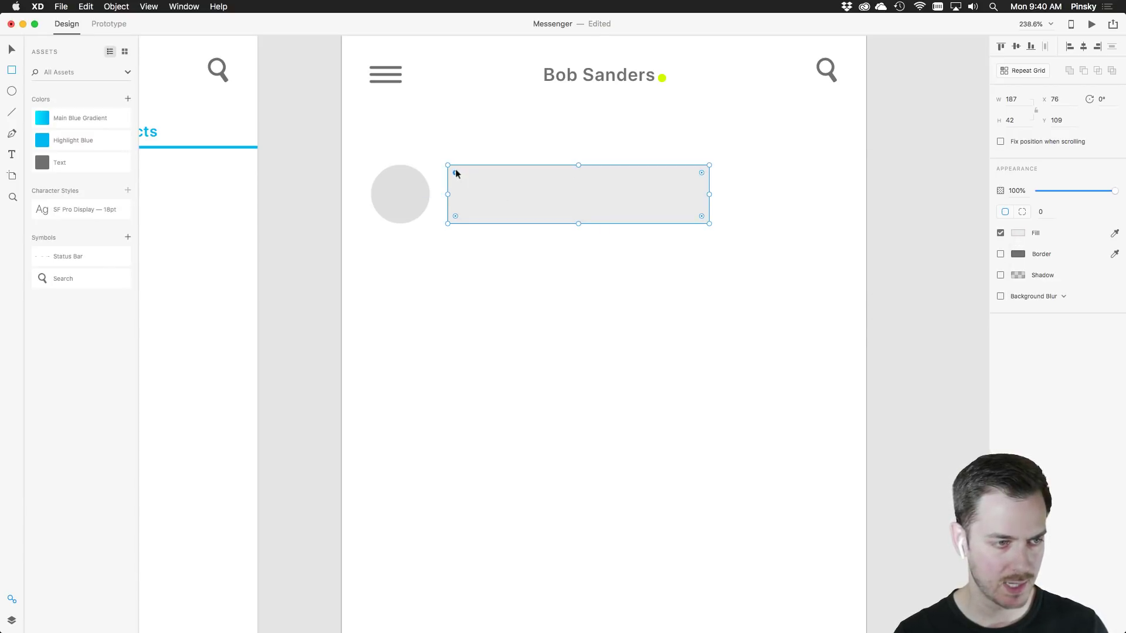
drag(455, 173, 463, 169)
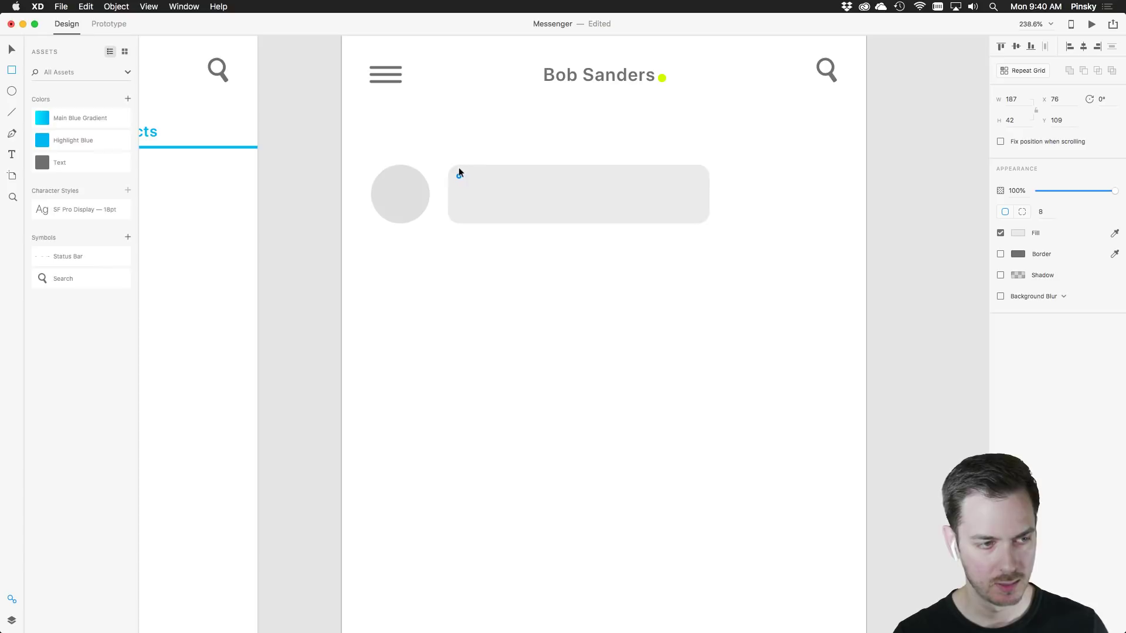
drag(461, 169, 462, 177)
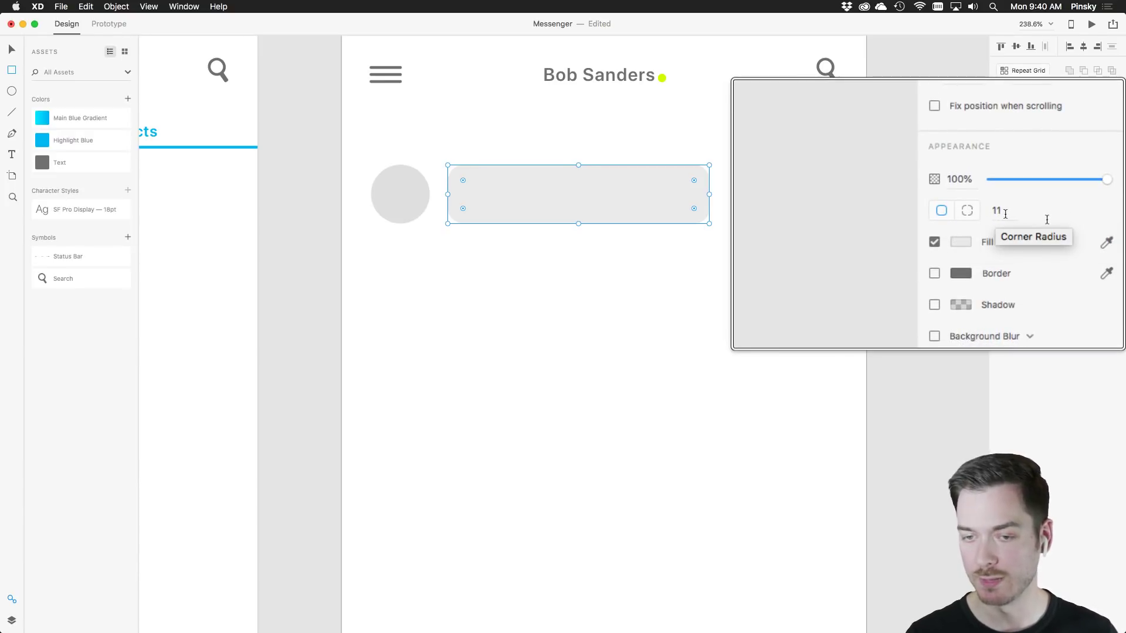
click(967, 211)
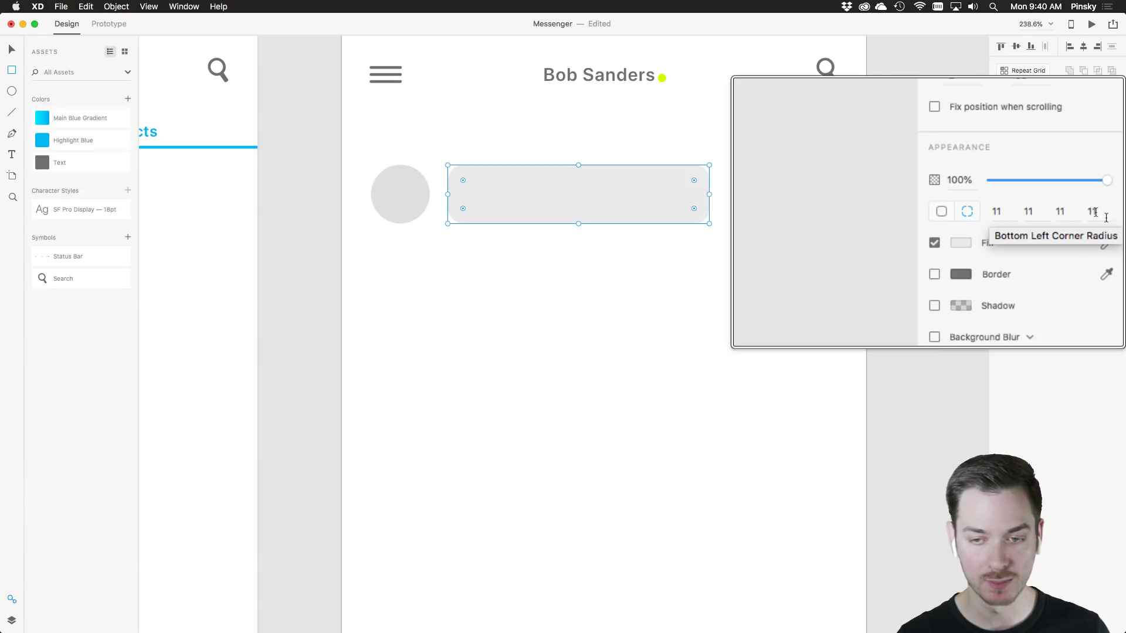
click(1100, 215)
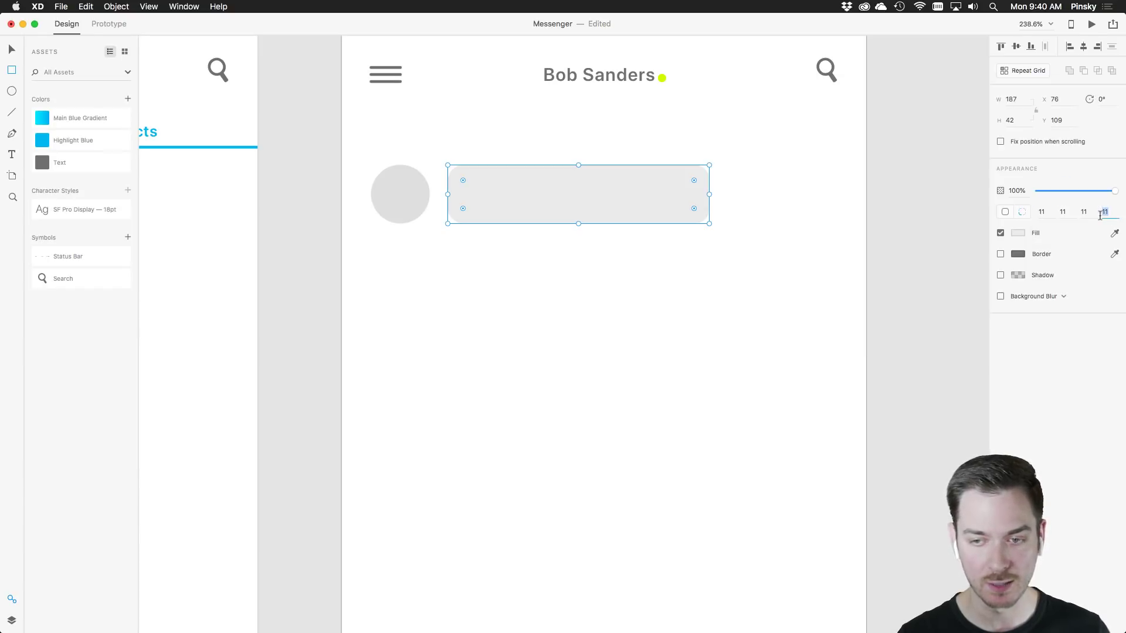
text(9)
key(Return)
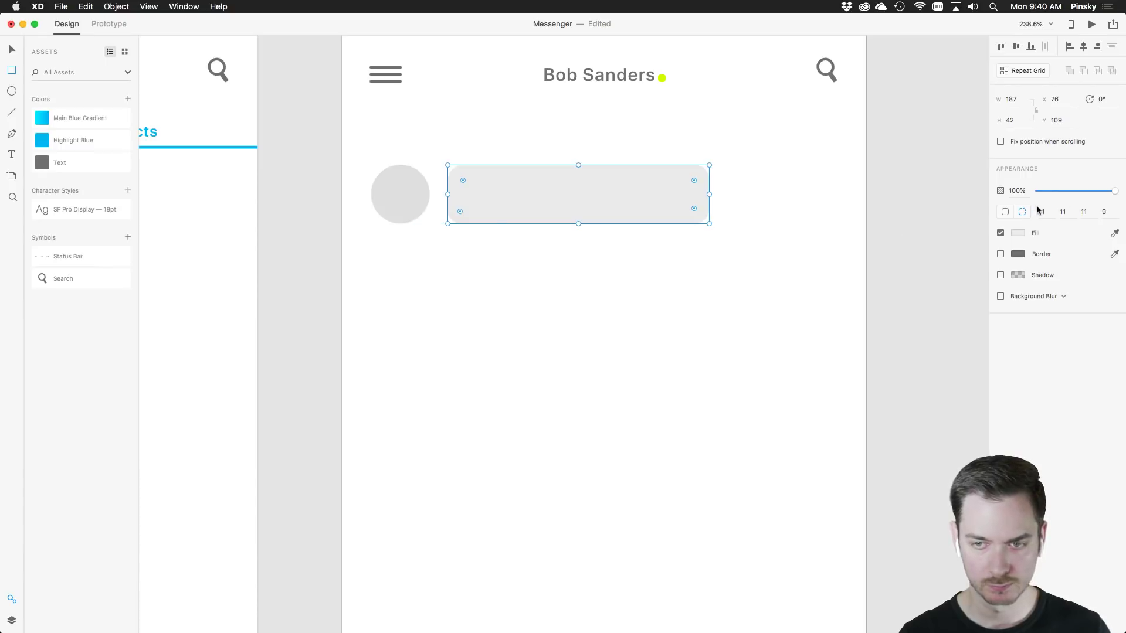
click(1104, 212)
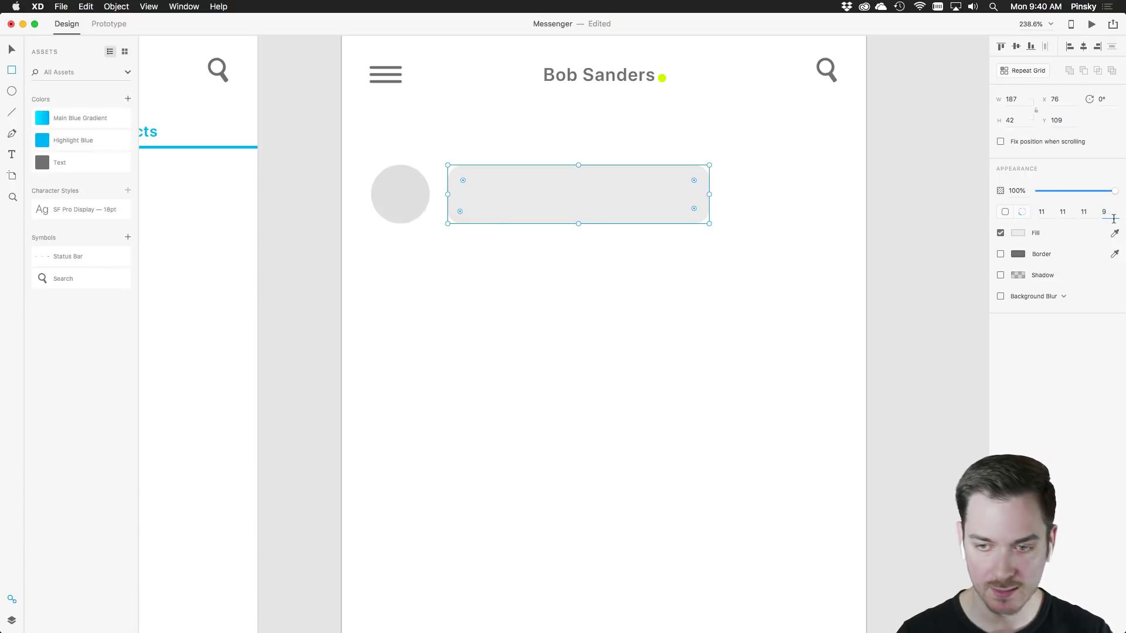
text(0)
key(Tab)
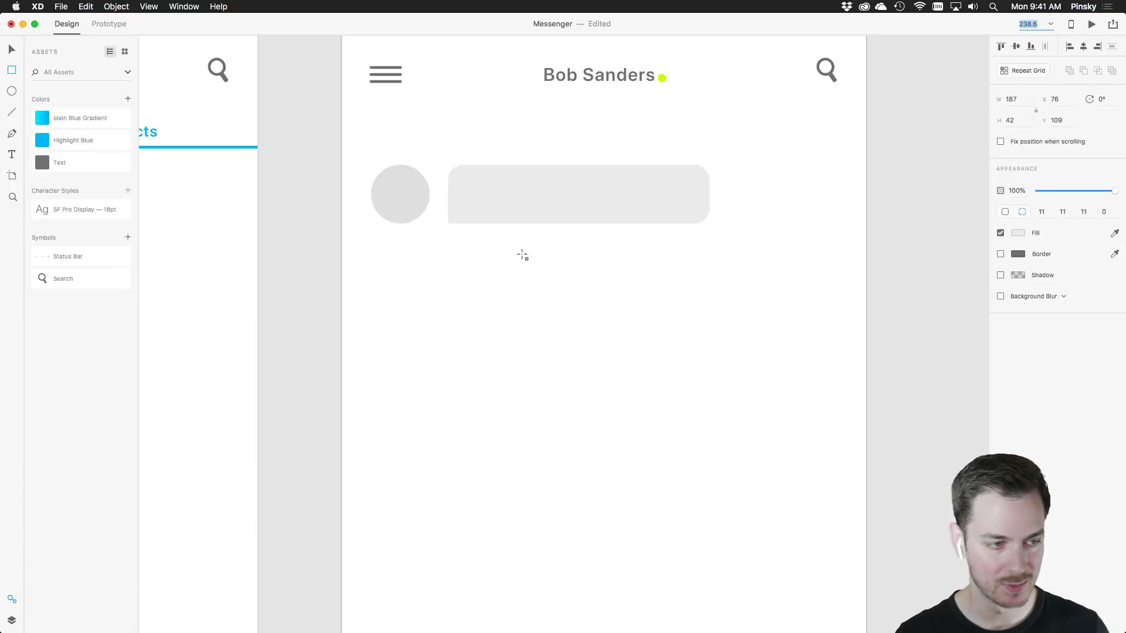
click(10, 51)
click(533, 324)
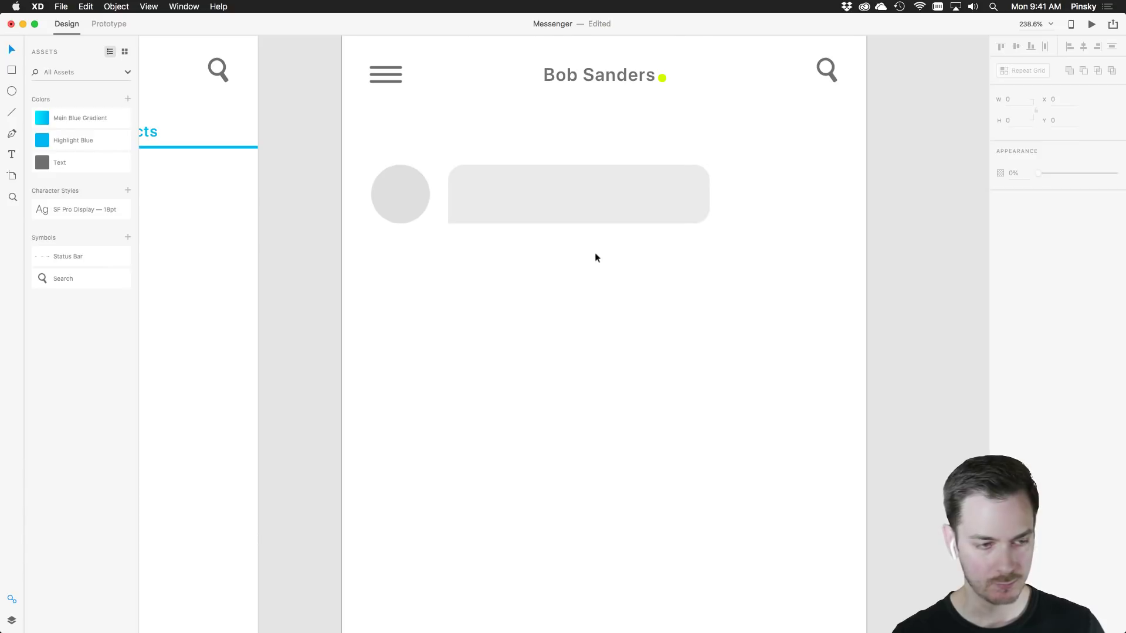
Copy the avatar and bubble downward, and turn one bubble copy into a mirrored, half-height Highlight Blue reply
mouse_move(505, 209)
mouse_down()
mouse_move(519, 223)
mouse_move(527, 449)
mouse_up()
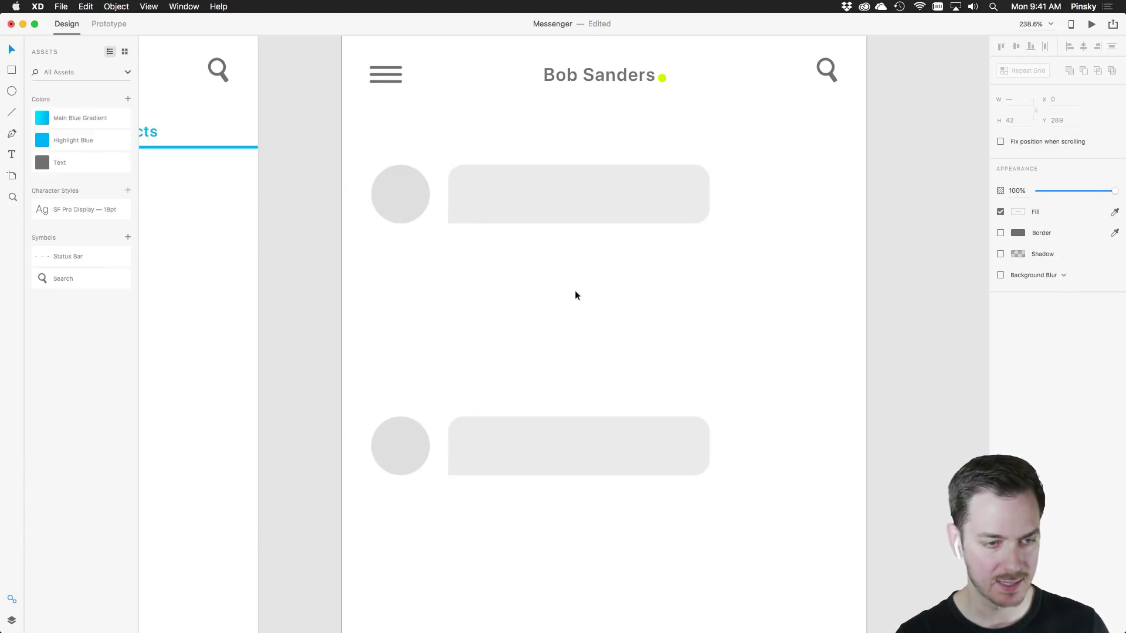
click(577, 295)
drag(621, 188, 746, 264)
key(super+shift+apostrophe)
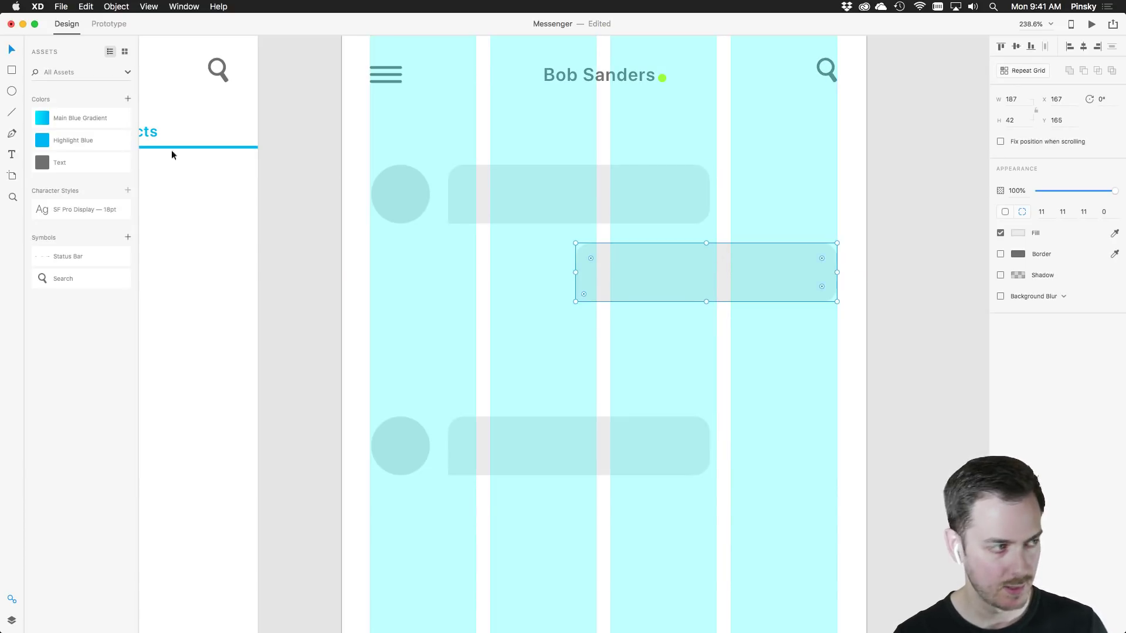
click(43, 139)
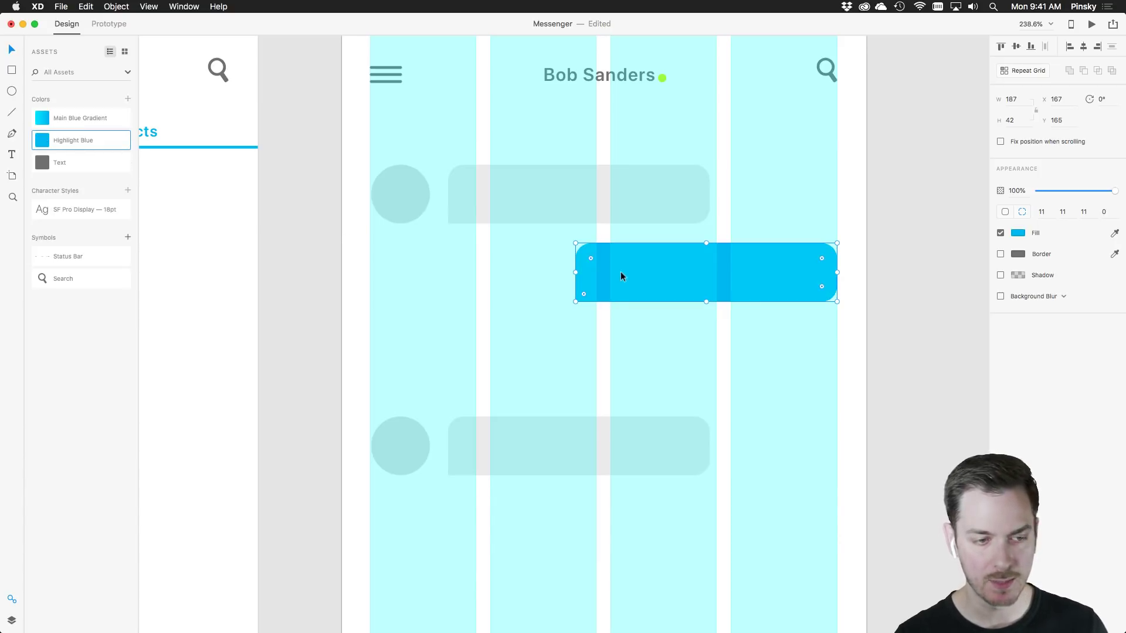
drag(578, 271, 837, 284)
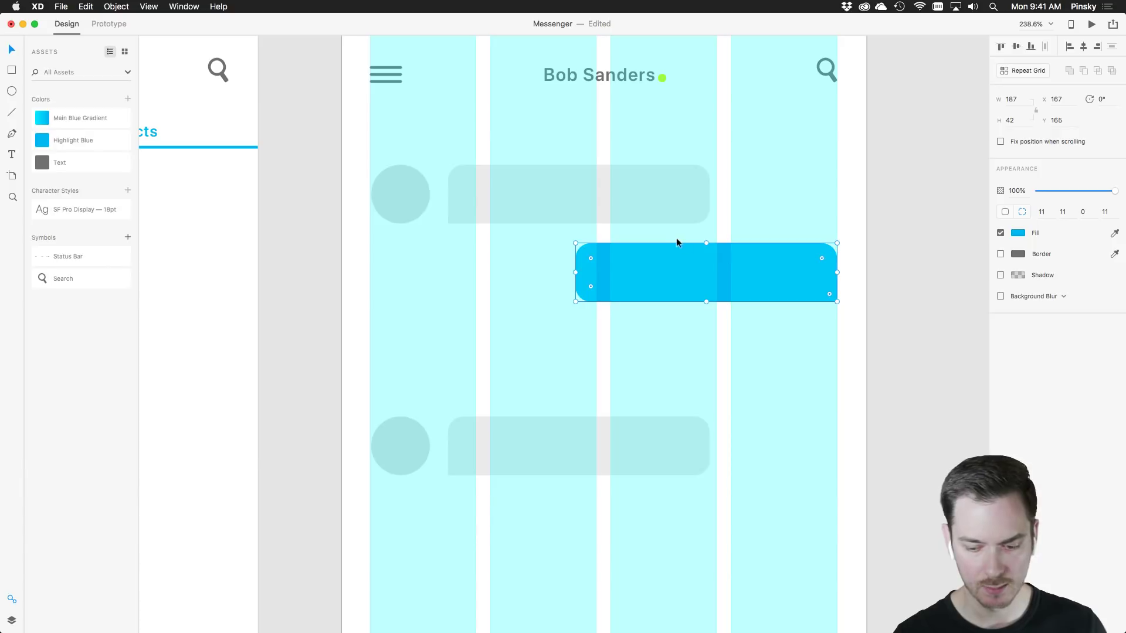
drag(706, 301, 713, 271)
key(super+shift+apostrophe)
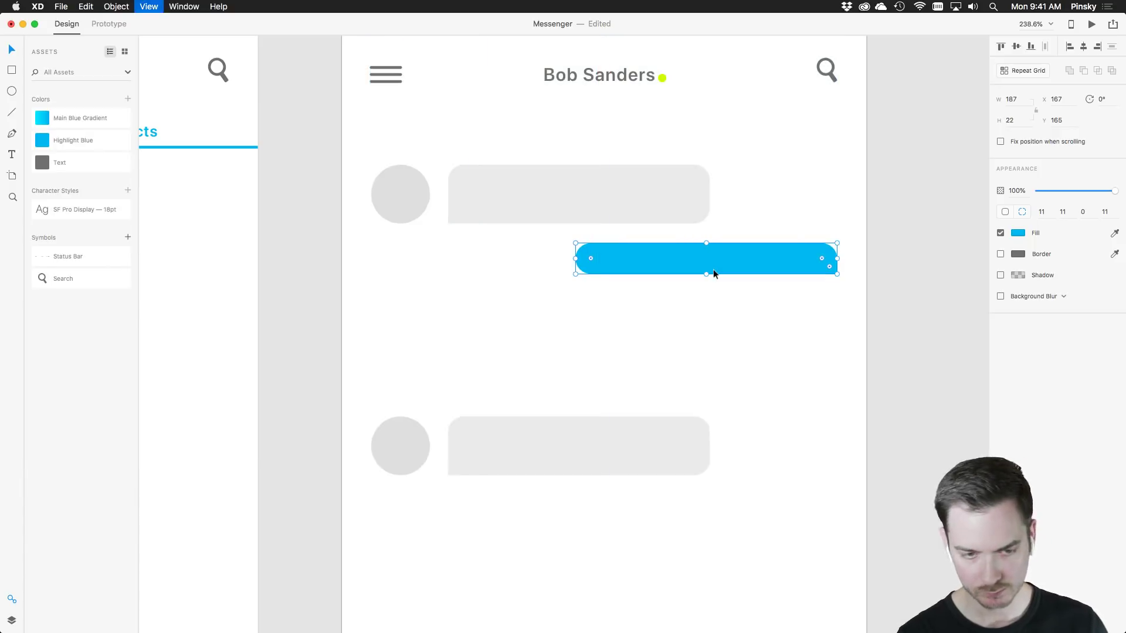
Move the lower avatar and bubble under the blue reply and make that bubble 109 high
click(453, 440)
shift+click(425, 445)
drag(473, 445, 474, 317)
click(586, 332)
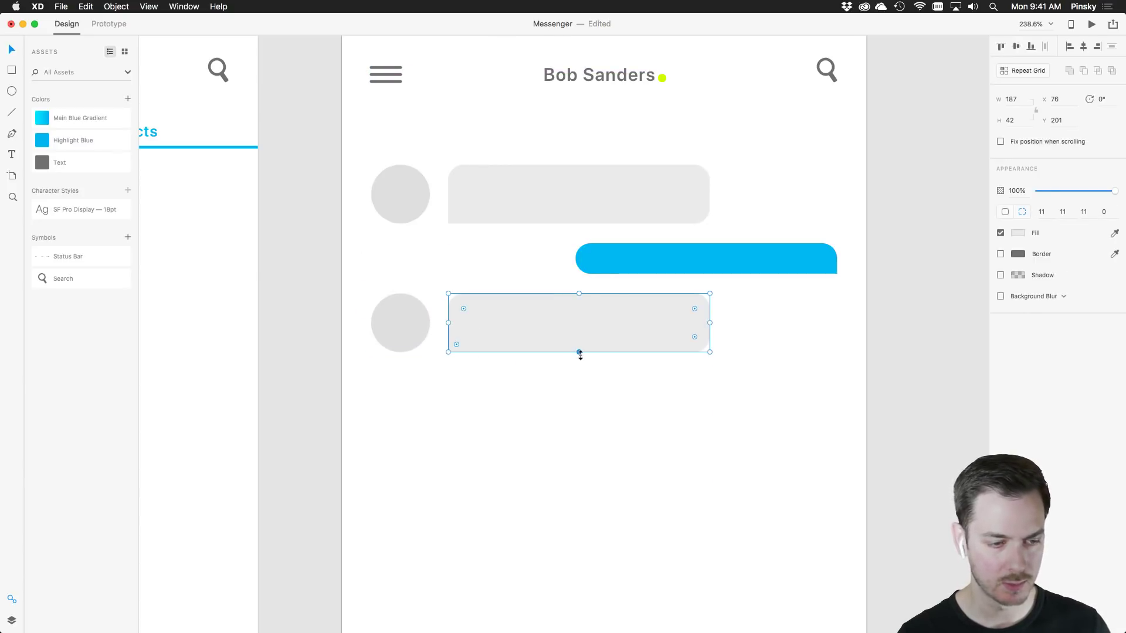
drag(579, 352, 578, 445)
drag(401, 329, 405, 423)
scroll(500, 347, down, 2)
scroll(529, 378, down, 3)
scroll(529, 378, down, 3)
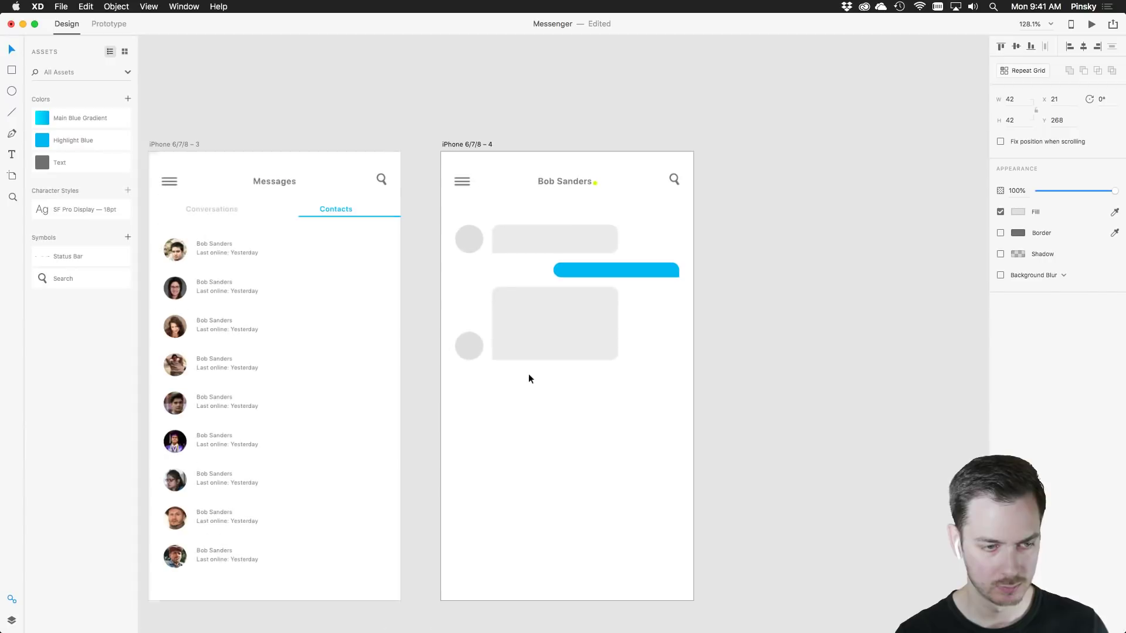
Copy the blue reply bubble below the tall grey bubble and make it taller
click(573, 347)
click(649, 274)
alt+drag(649, 275, 648, 375)
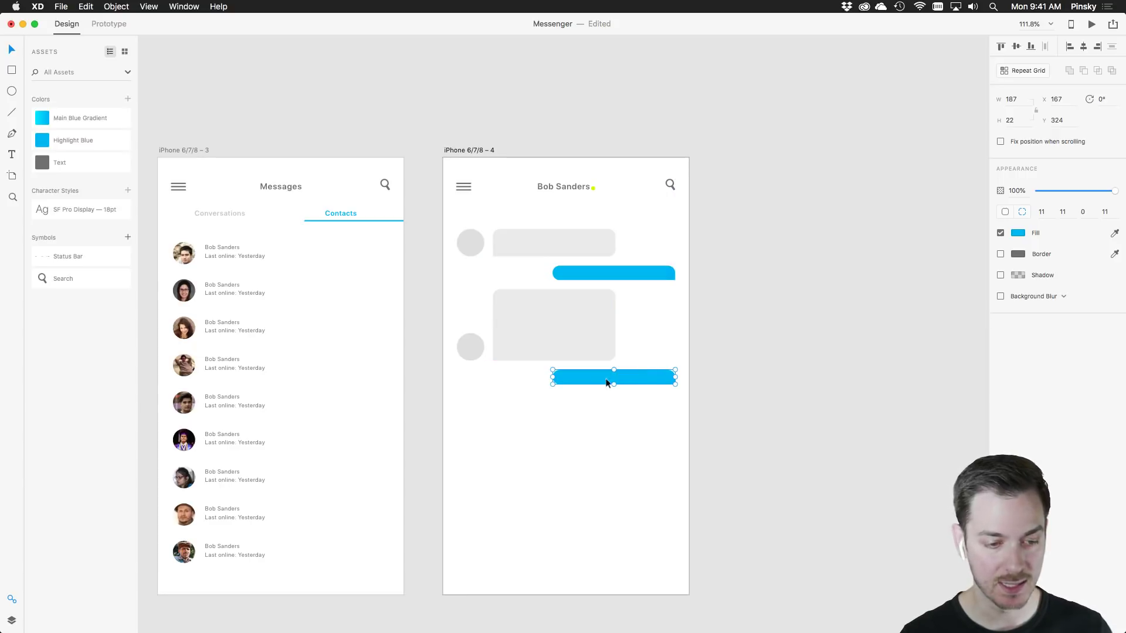
drag(614, 385, 617, 397)
Duplicate the avatar and tall grey bubble below, giving the new bubble one uniform corner radius
drag(462, 368, 537, 439)
click(657, 438)
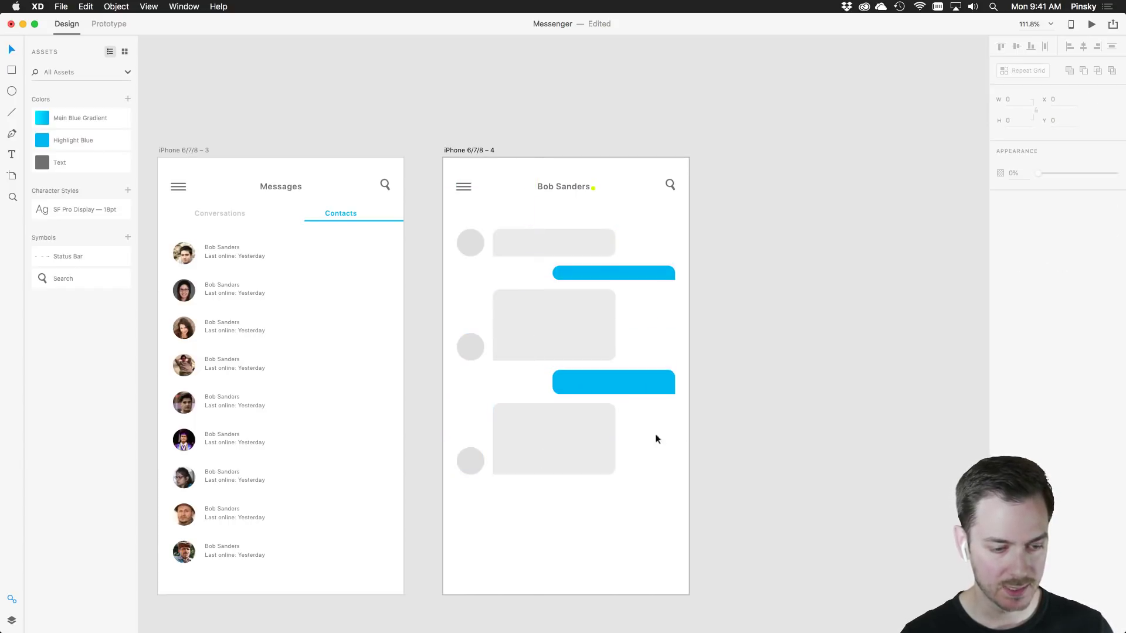
click(555, 440)
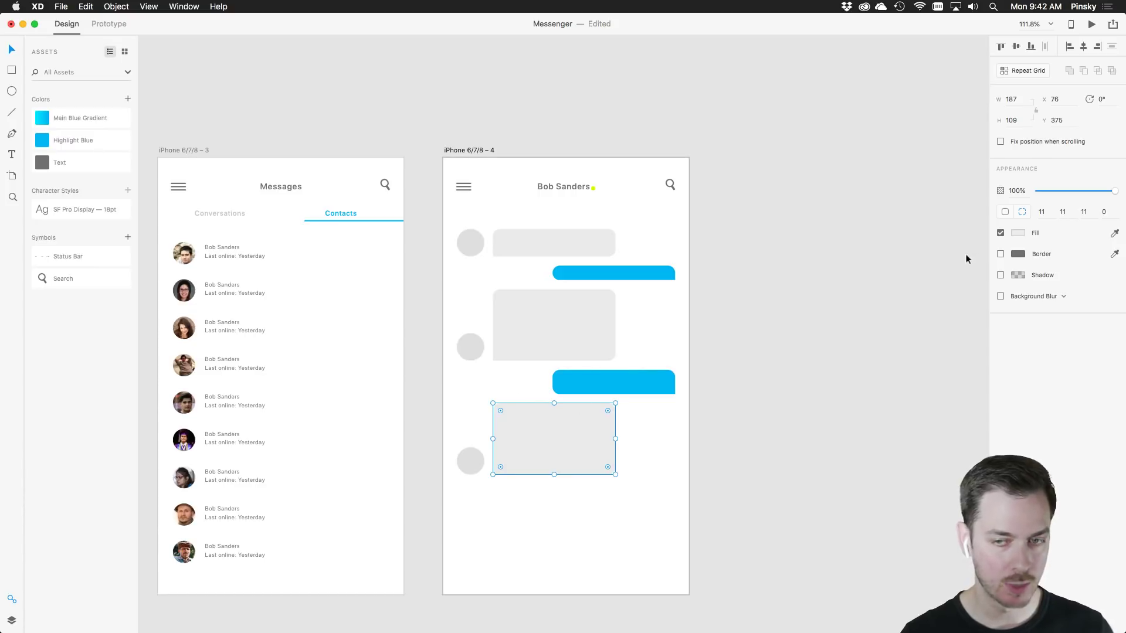
click(1006, 213)
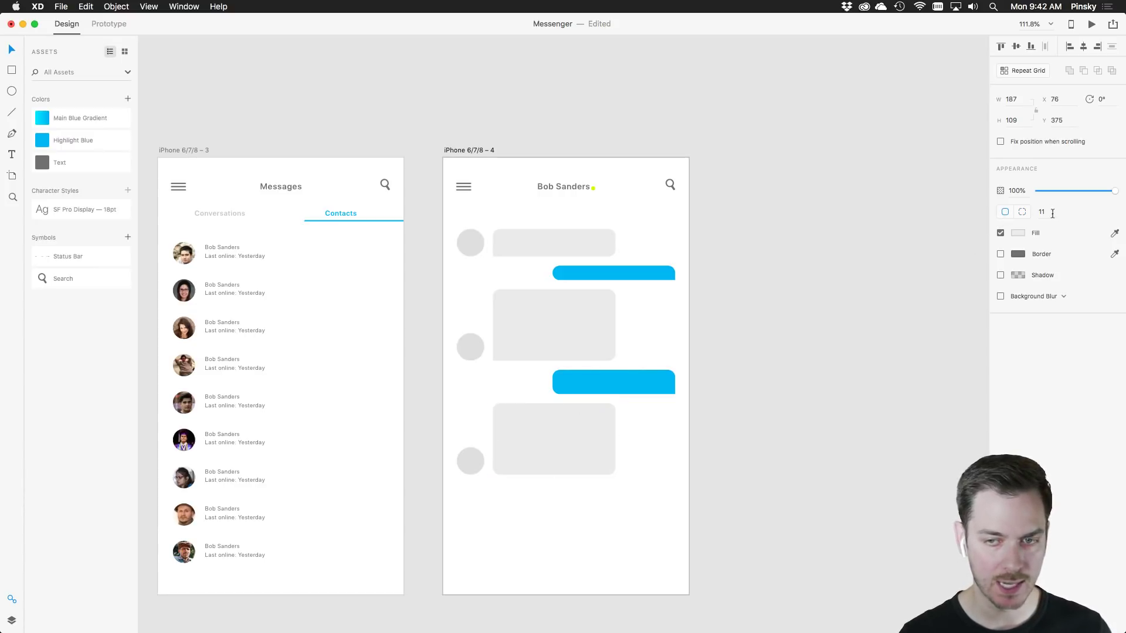
click(1035, 213)
click(774, 399)
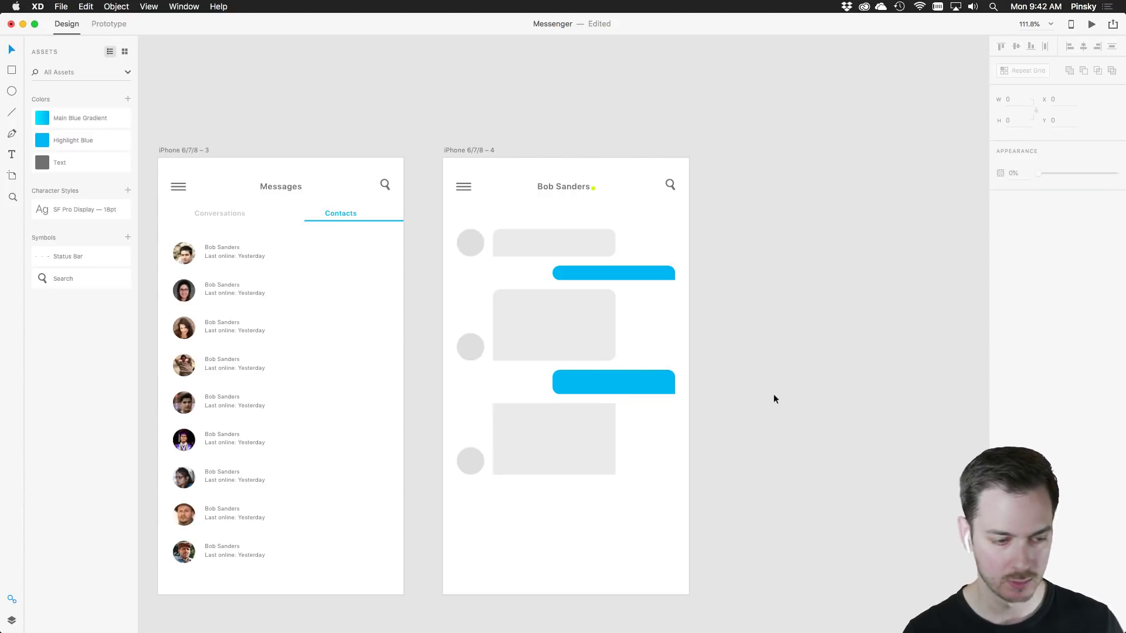
Widen and lengthen the bottom grey bubble, align its avatar to its bottom, and select all bubbles
click(554, 467)
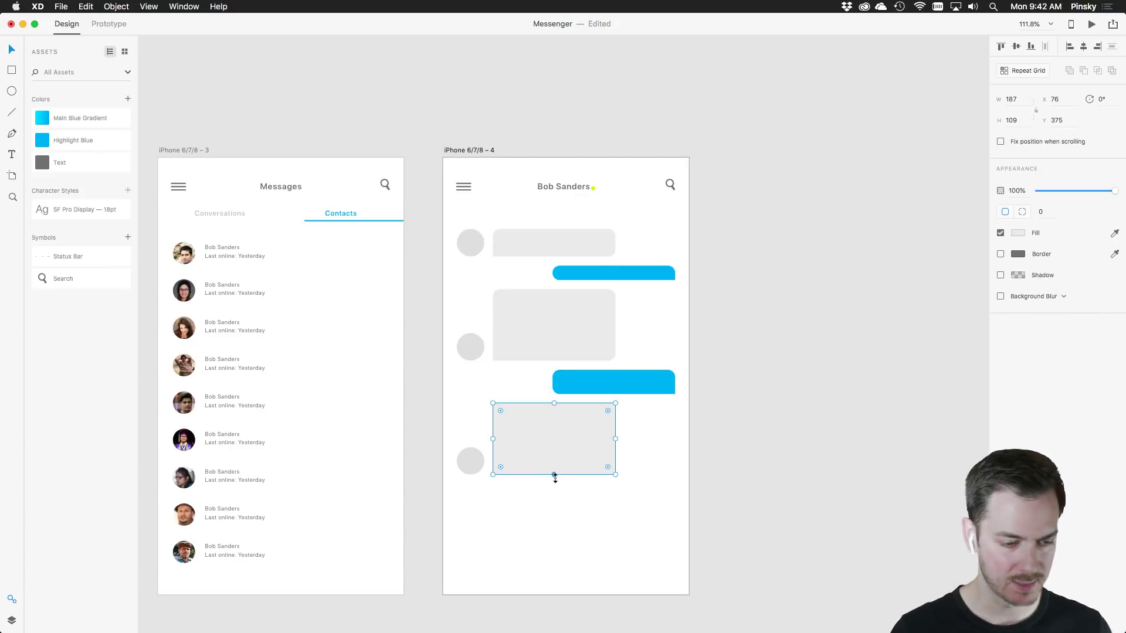
drag(555, 475, 555, 483)
drag(615, 445, 675, 444)
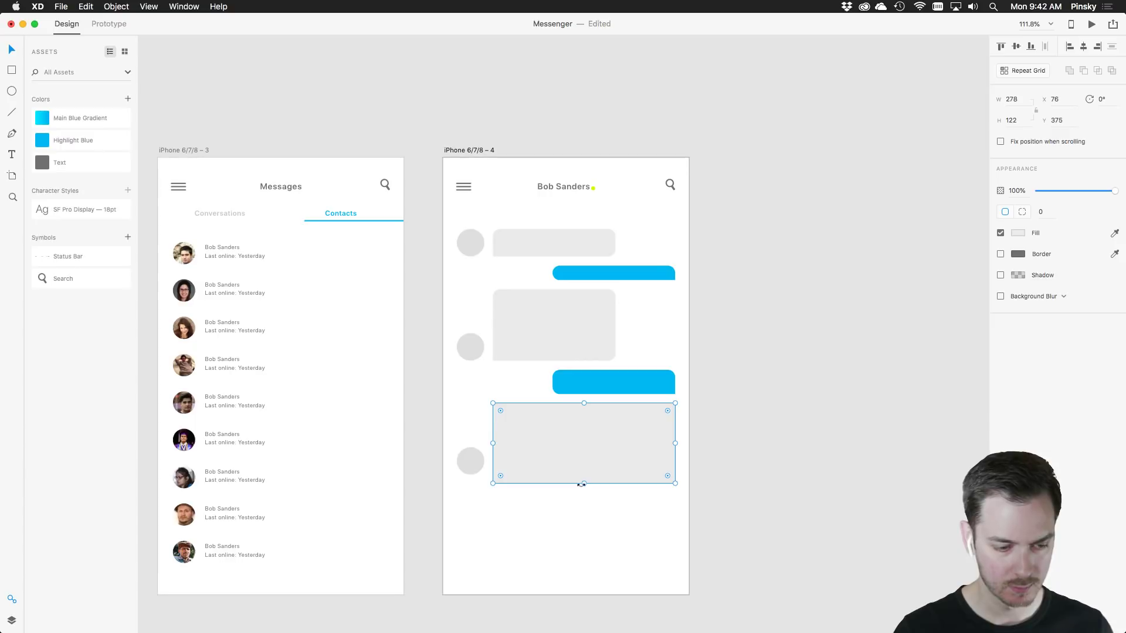
drag(581, 484, 586, 503)
drag(460, 465, 466, 486)
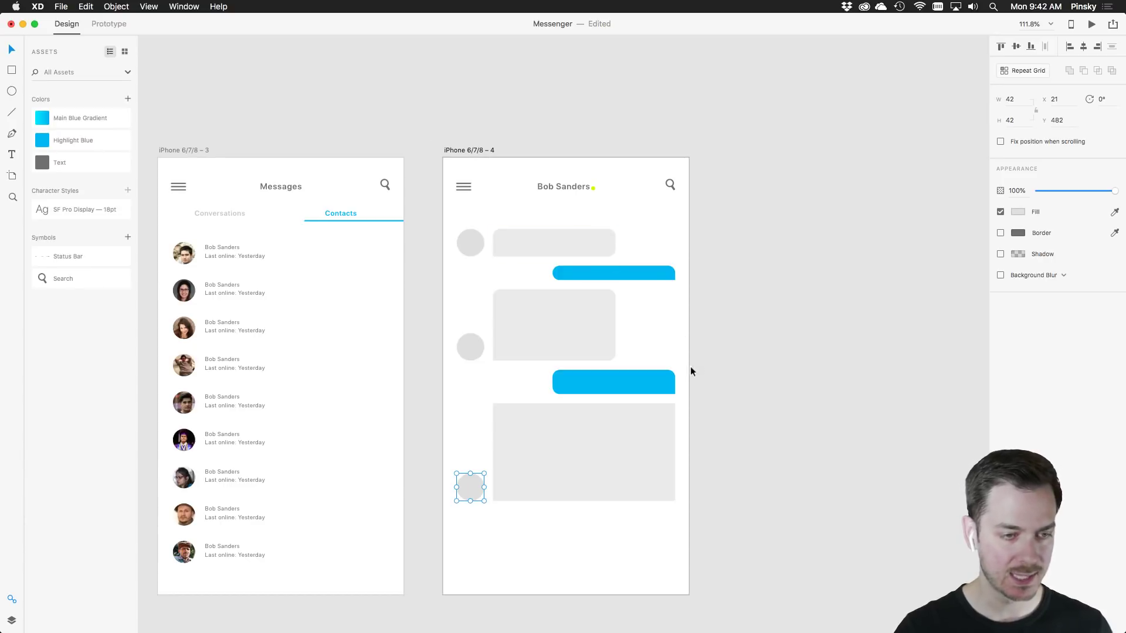
drag(666, 551, 523, 226)
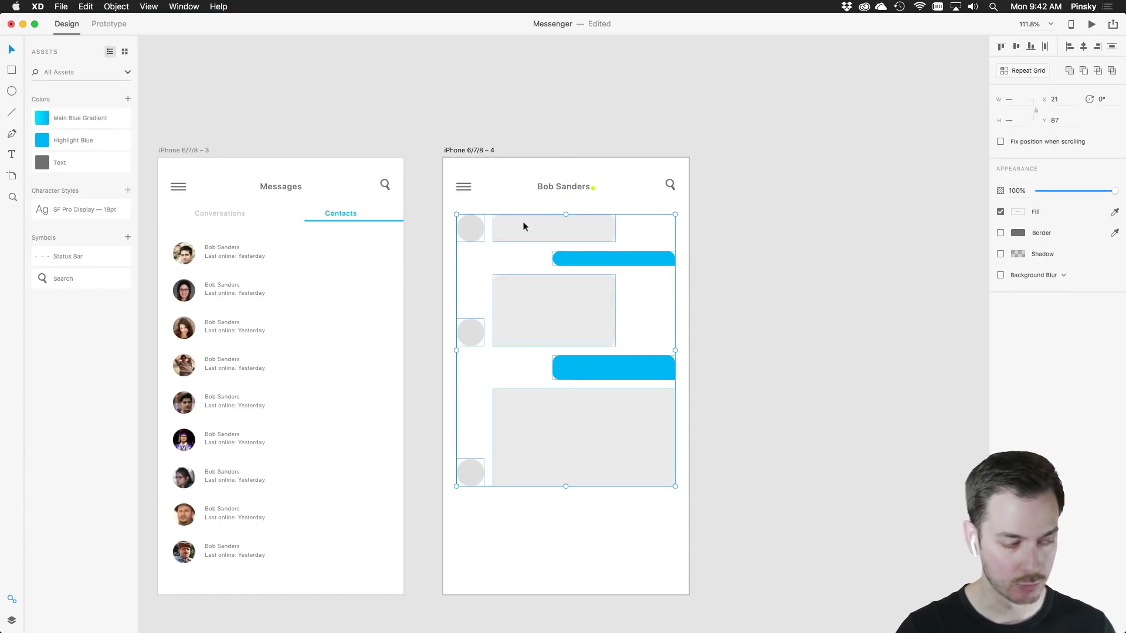
Group the bubbles and avatars as 'Messages' and rename the green status dot 'Online'
key(super+g)
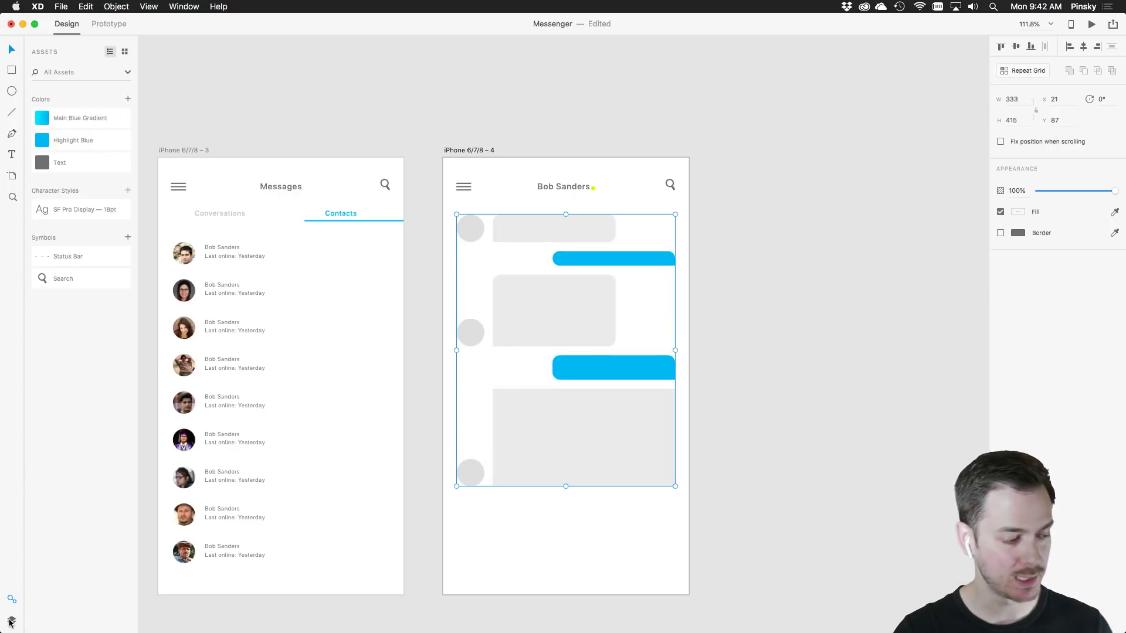
click(11, 621)
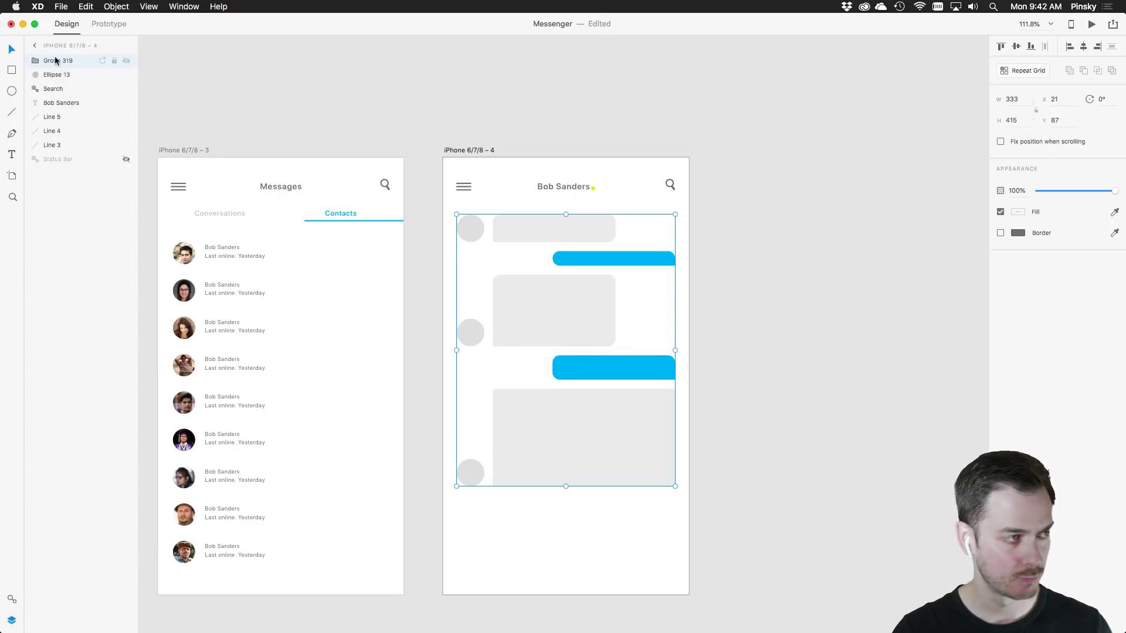
double_click(56, 61)
text(M)
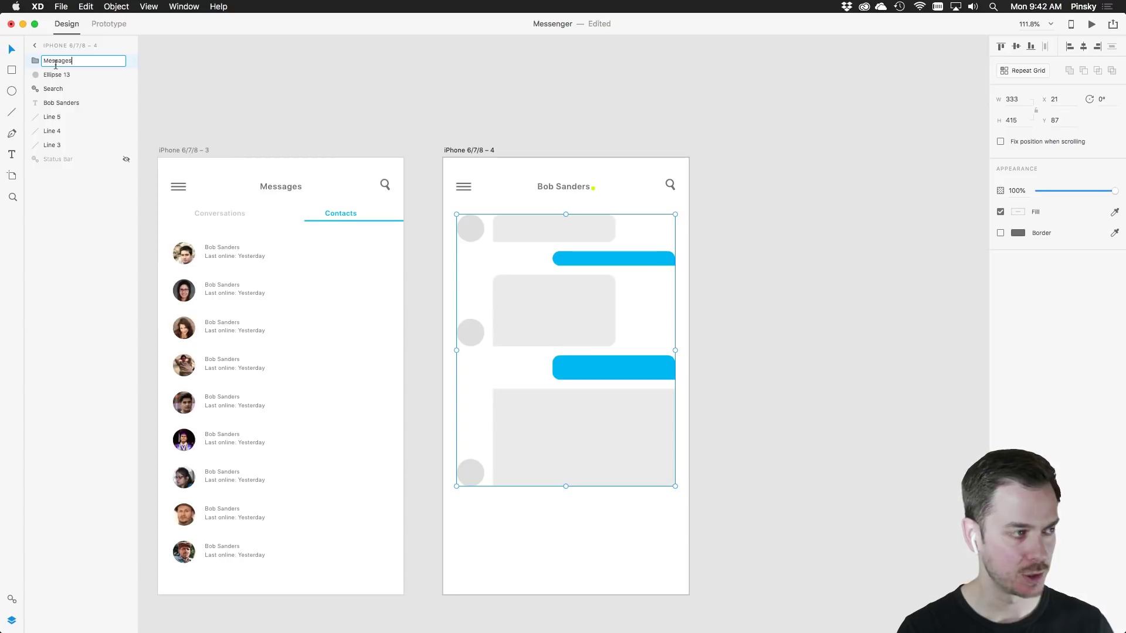
text(essages)
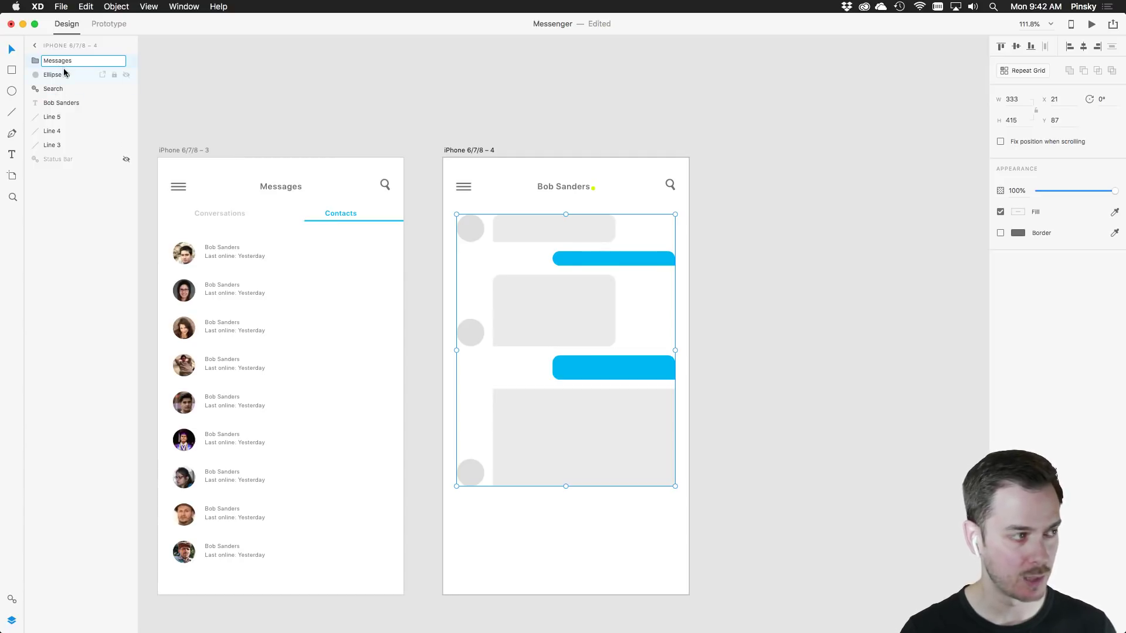
click(63, 74)
double_click(61, 76)
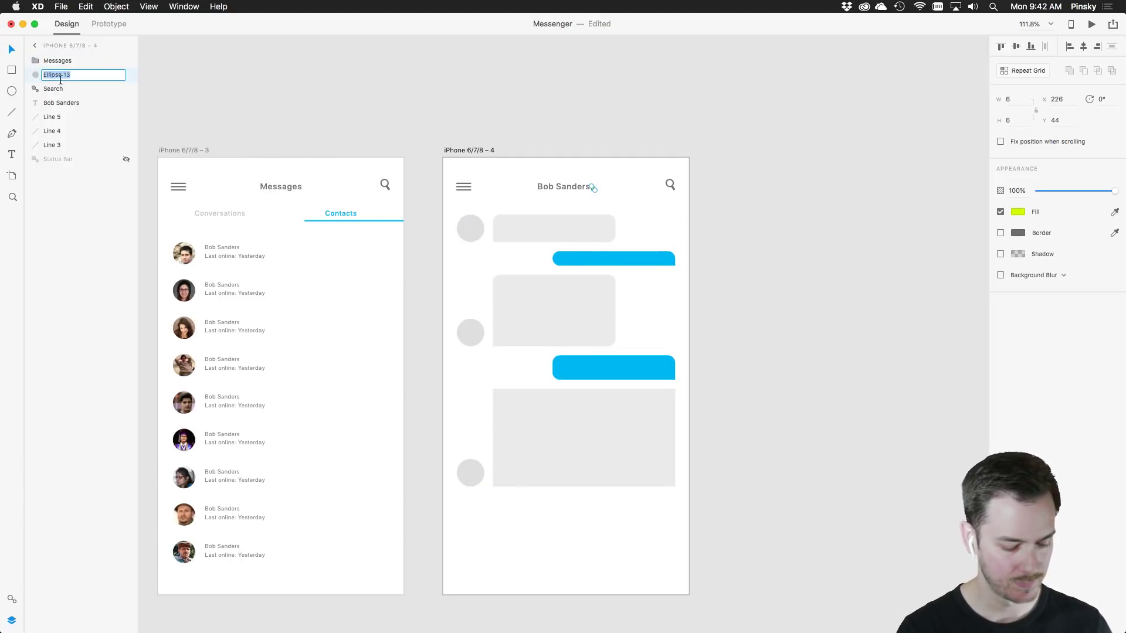
text(Online)
key(Return)
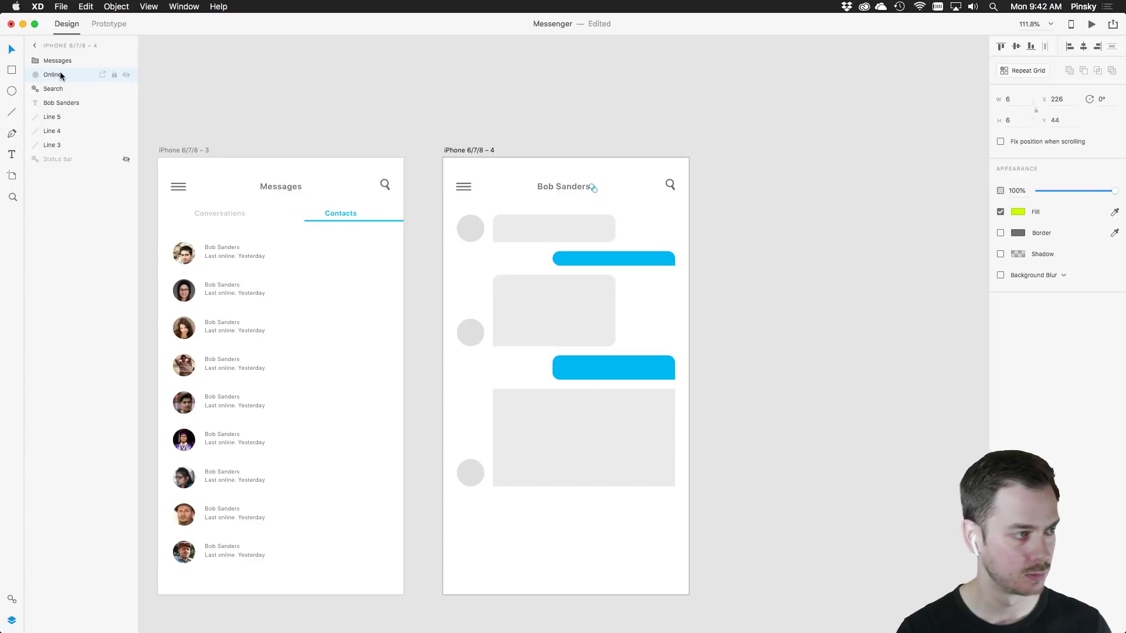
Group the three menu lines into a layer named 'Hamburger'
click(51, 115)
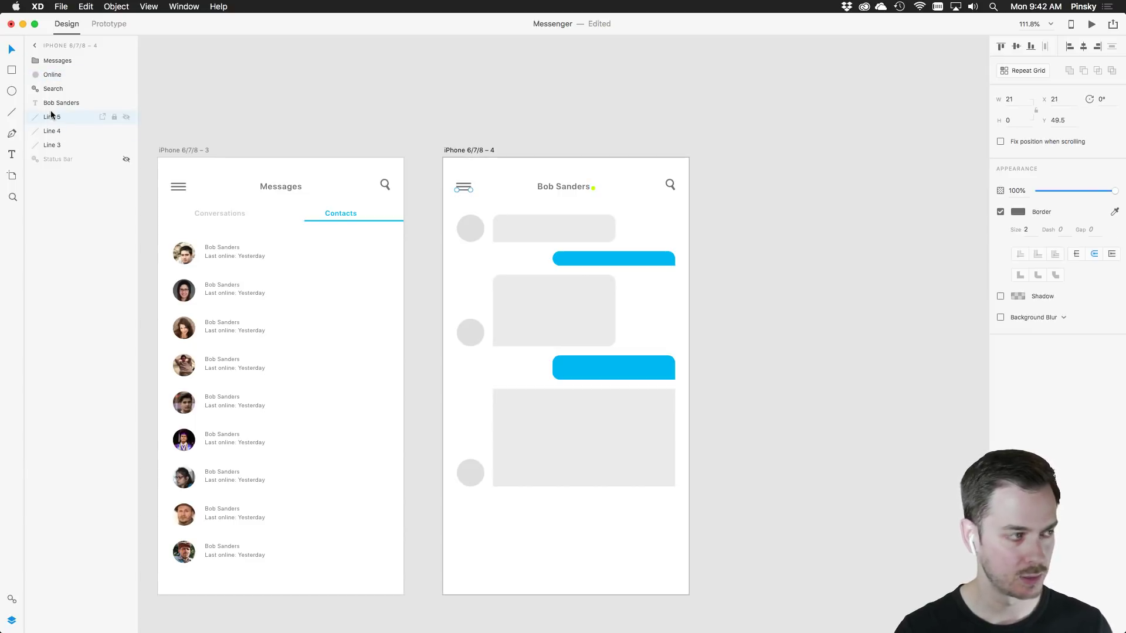
shift+click(68, 146)
key(super+g)
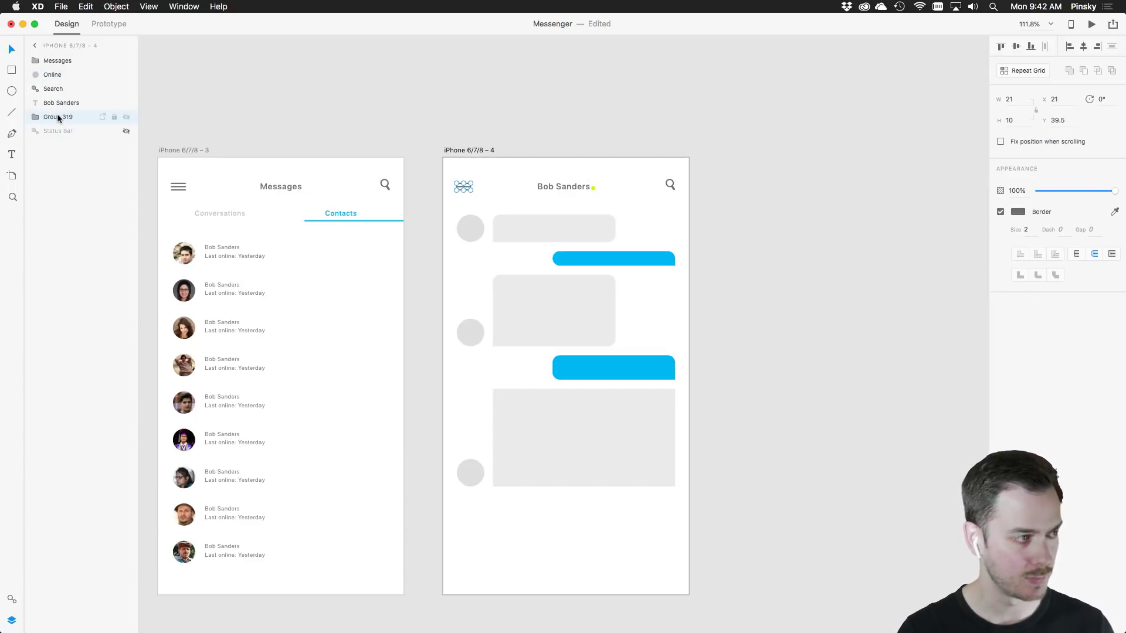
double_click(58, 116)
text(Ham)
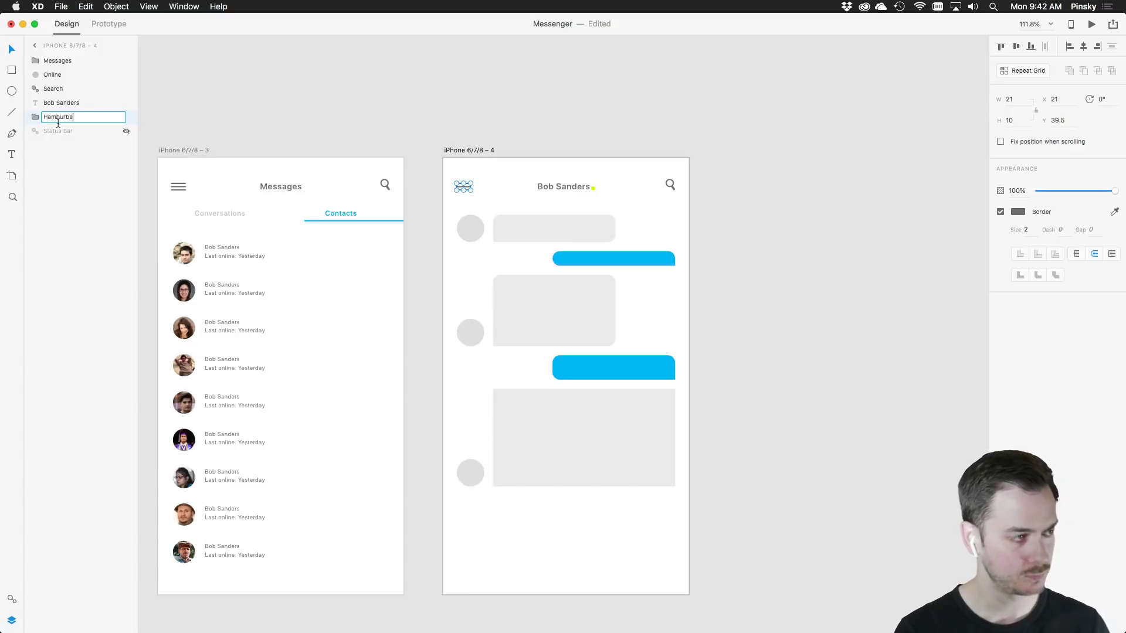
text(burger)
key(Return)
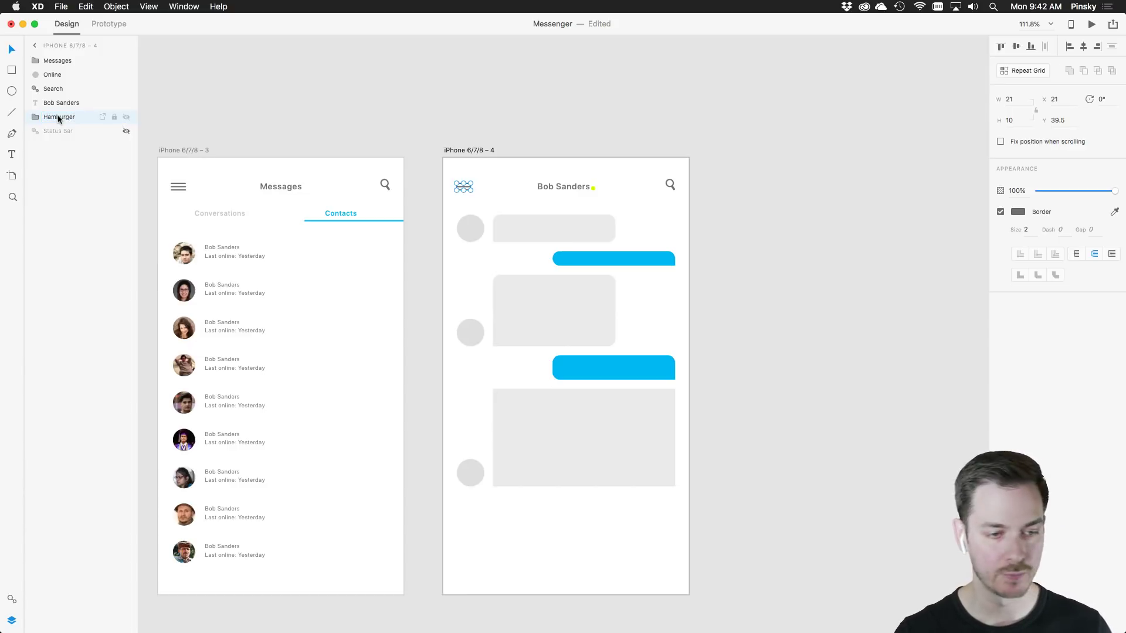
drag(619, 462, 636, 376)
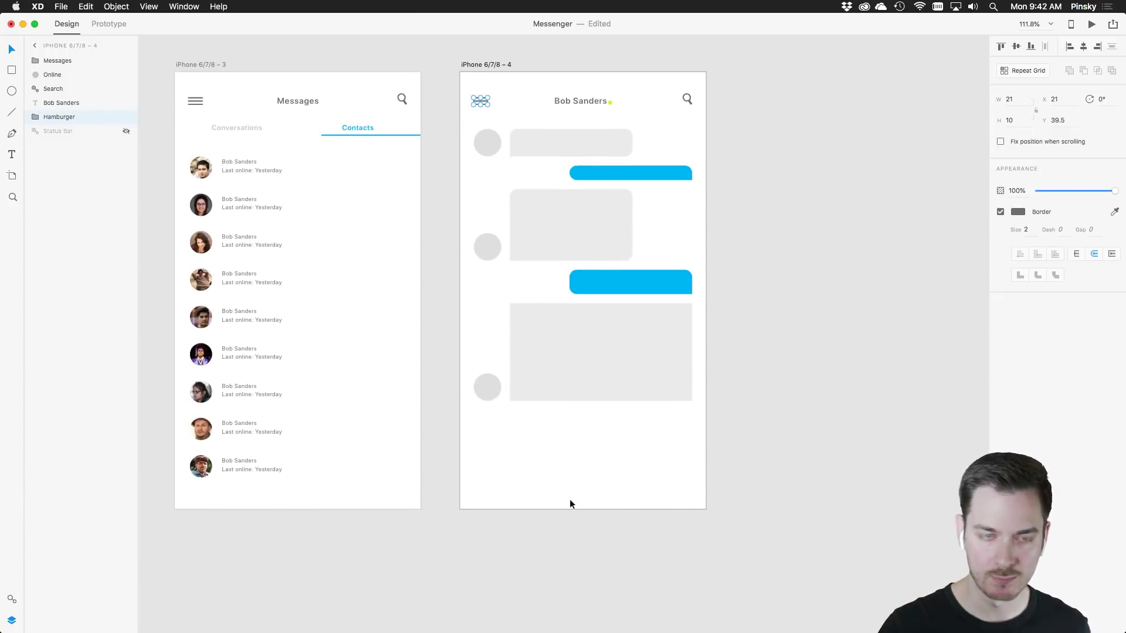
Draw a wide box near the chat screen's bottom and round it into a pill
click(11, 70)
mouse_move(496, 485)
mouse_down()
mouse_move(601, 520)
mouse_move(681, 510)
mouse_move(634, 486)
mouse_up()
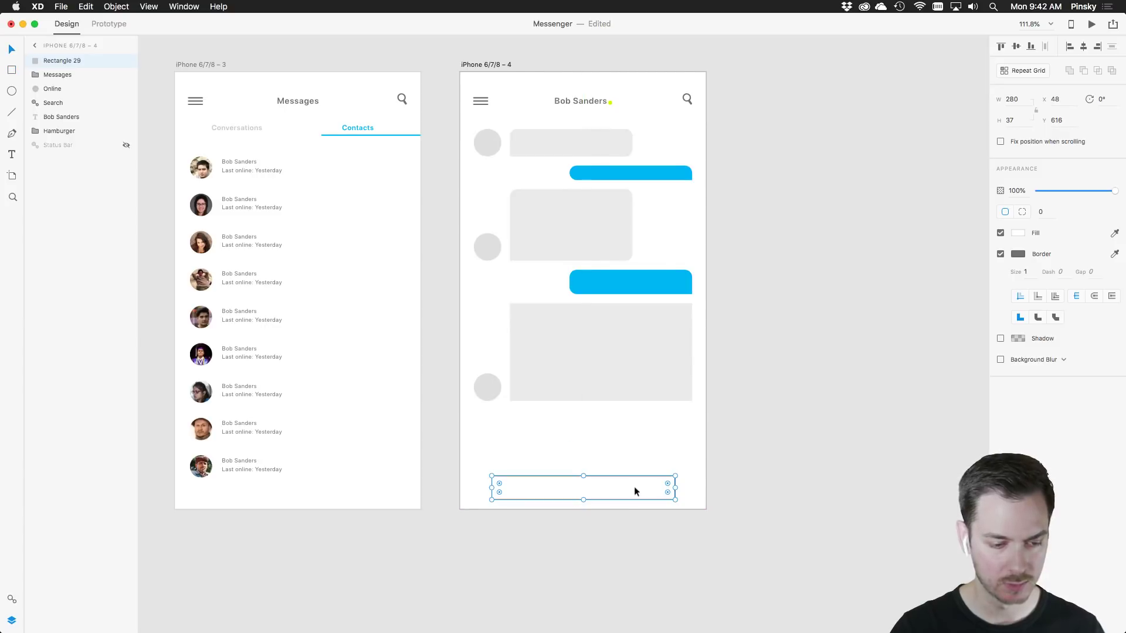
scroll(627, 487, up, 5)
scroll(627, 492, down, 2)
scroll(626, 491, left, 2)
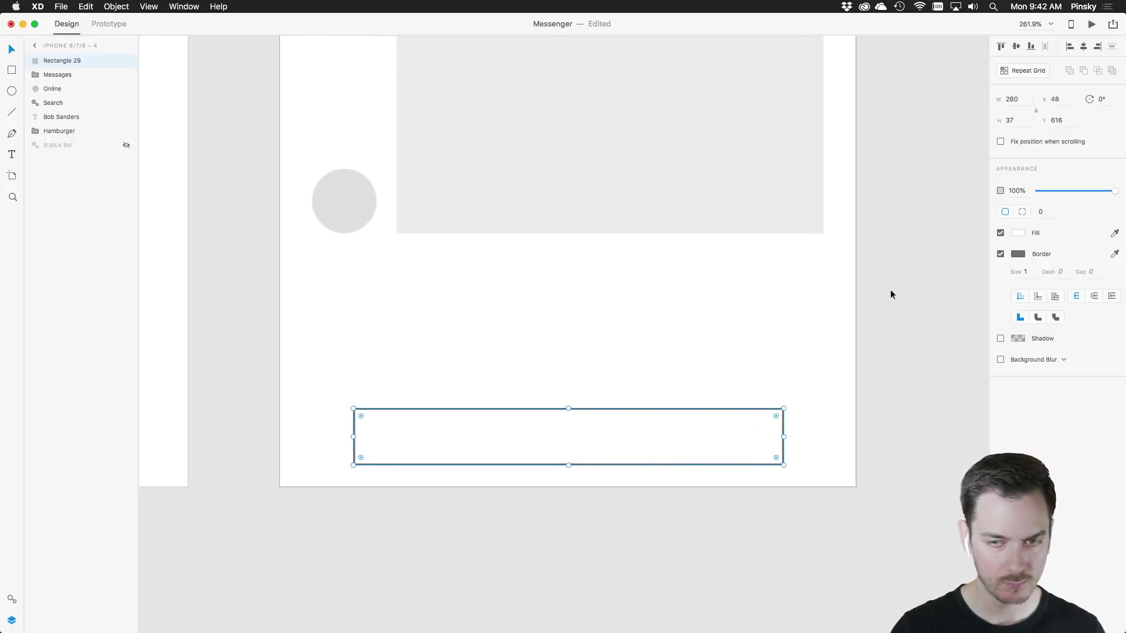
drag(776, 417, 750, 417)
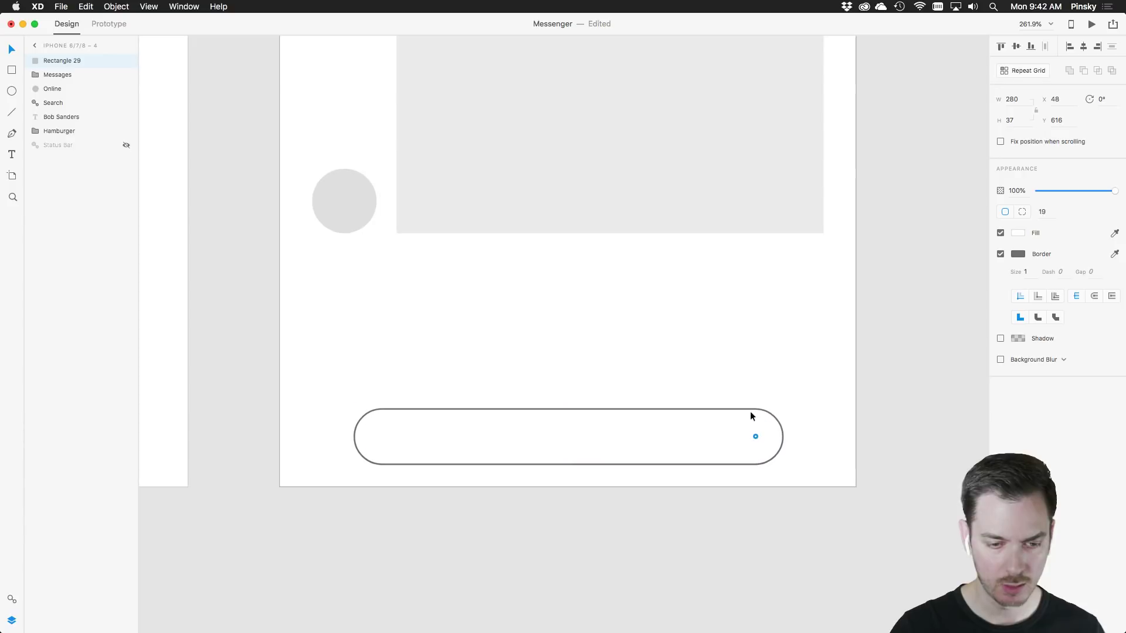
Give the pill a #F0F0F0 fill and #E0E0E0 border, nudging it slightly left and down
click(1001, 254)
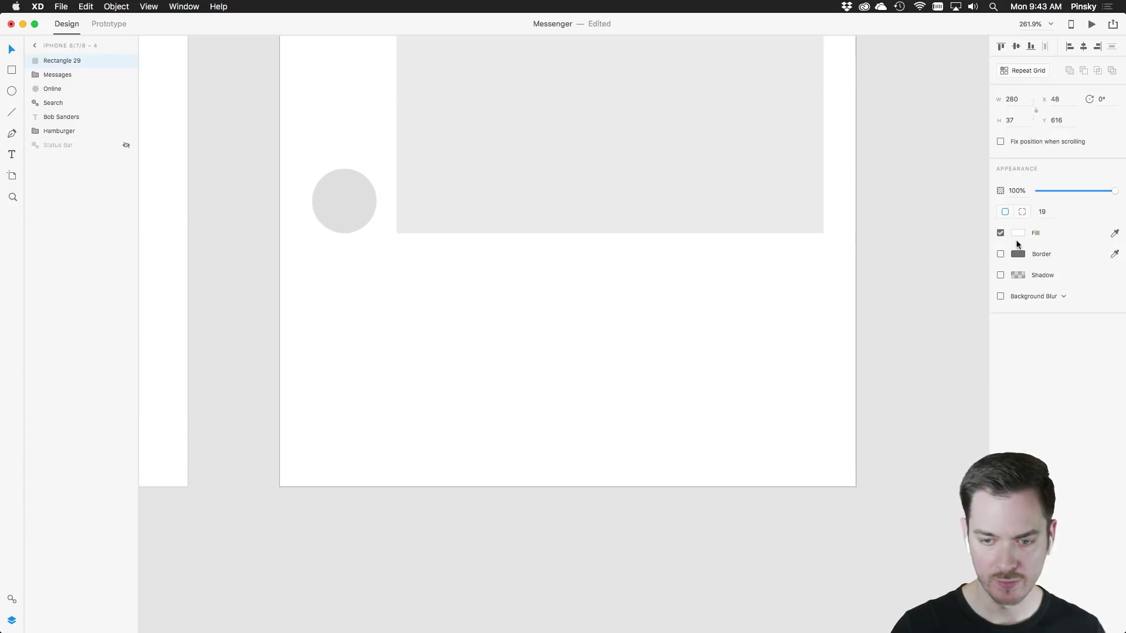
click(1000, 254)
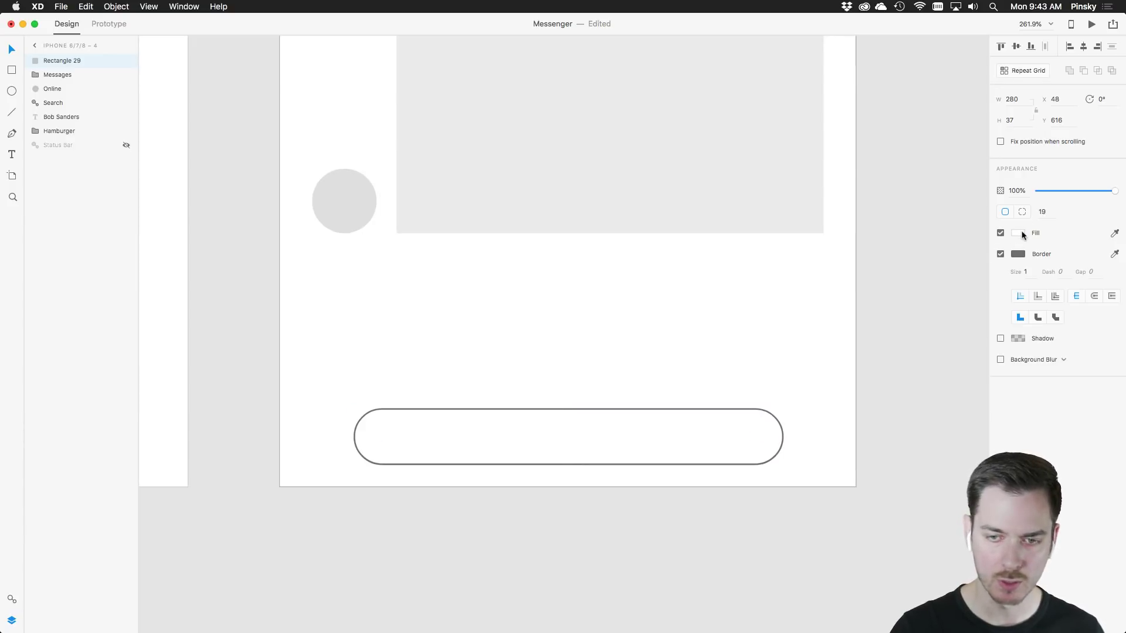
click(1018, 232)
drag(894, 185, 872, 180)
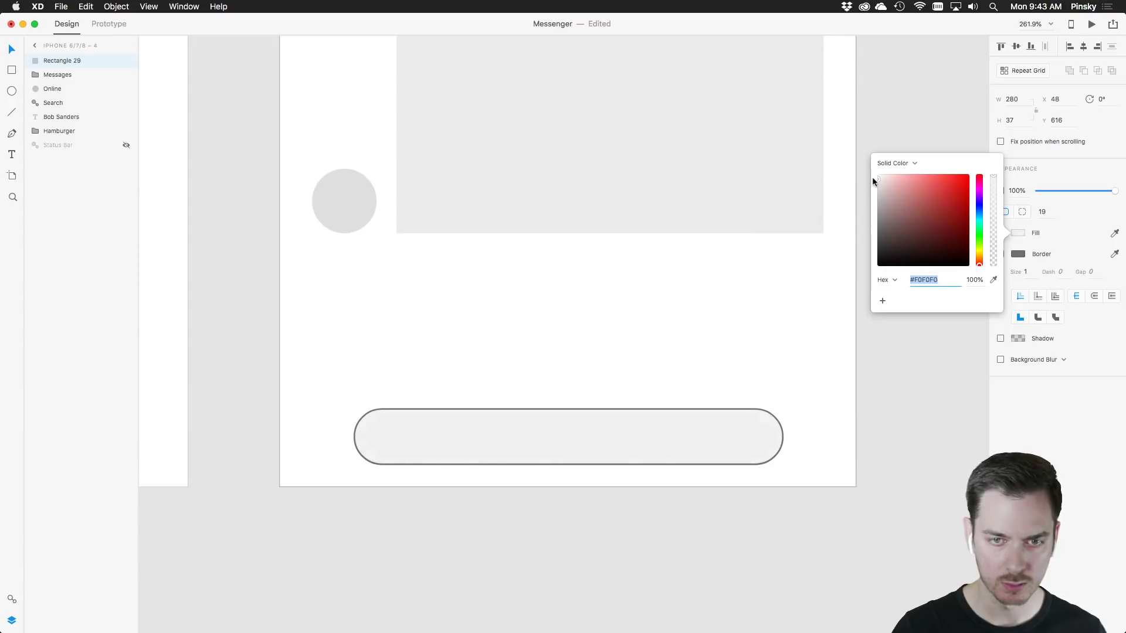
click(1021, 254)
click(1022, 254)
drag(925, 213, 859, 201)
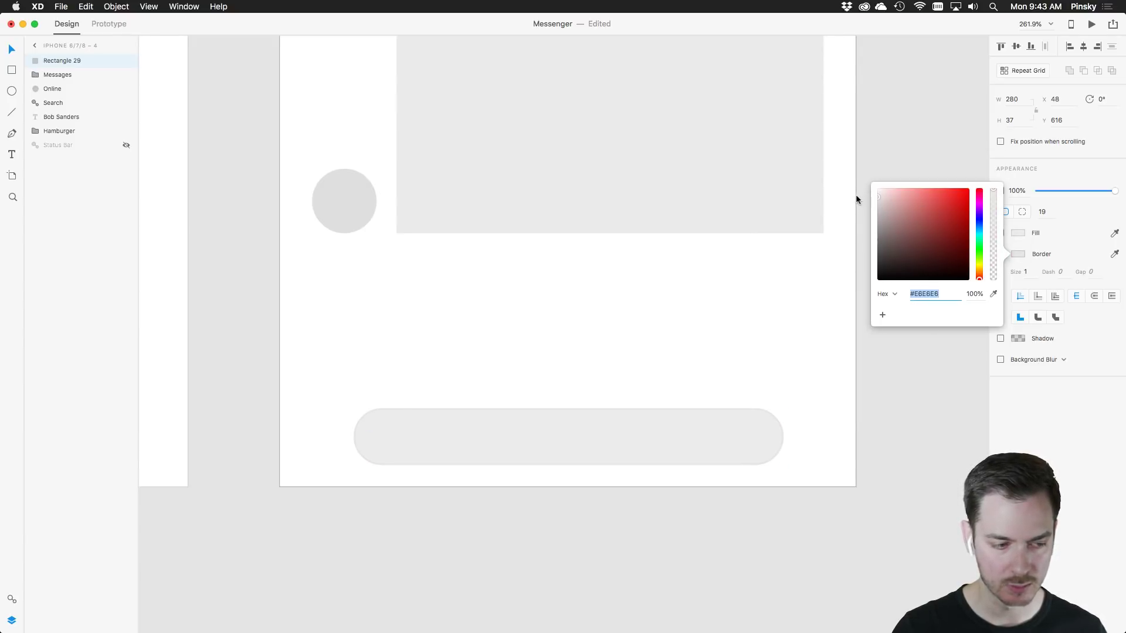
click(17, 50)
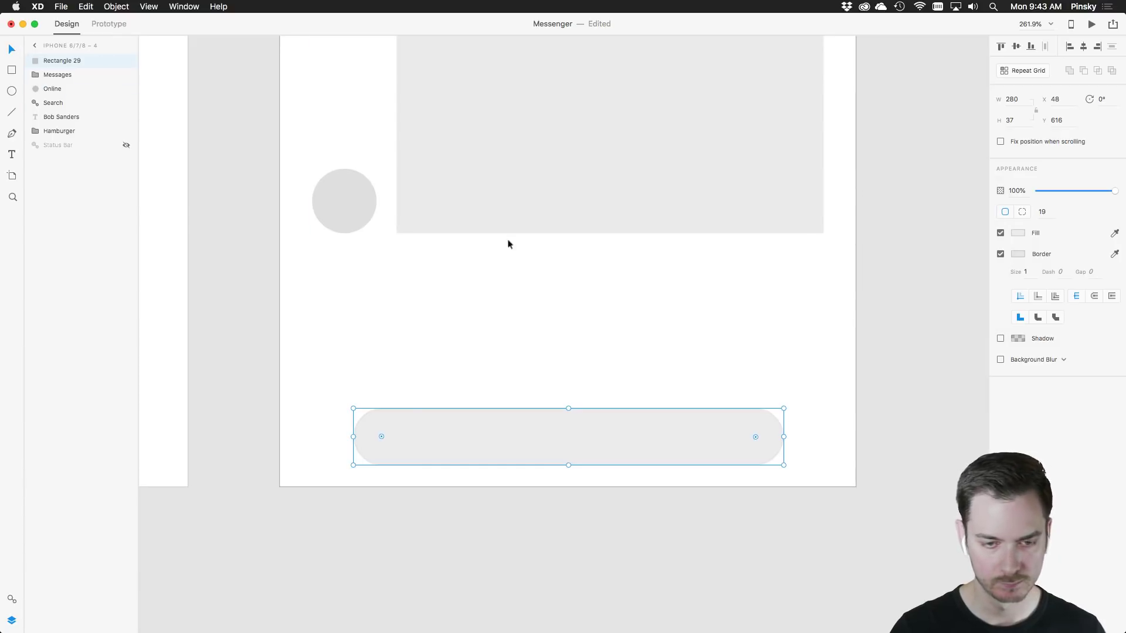
click(1018, 233)
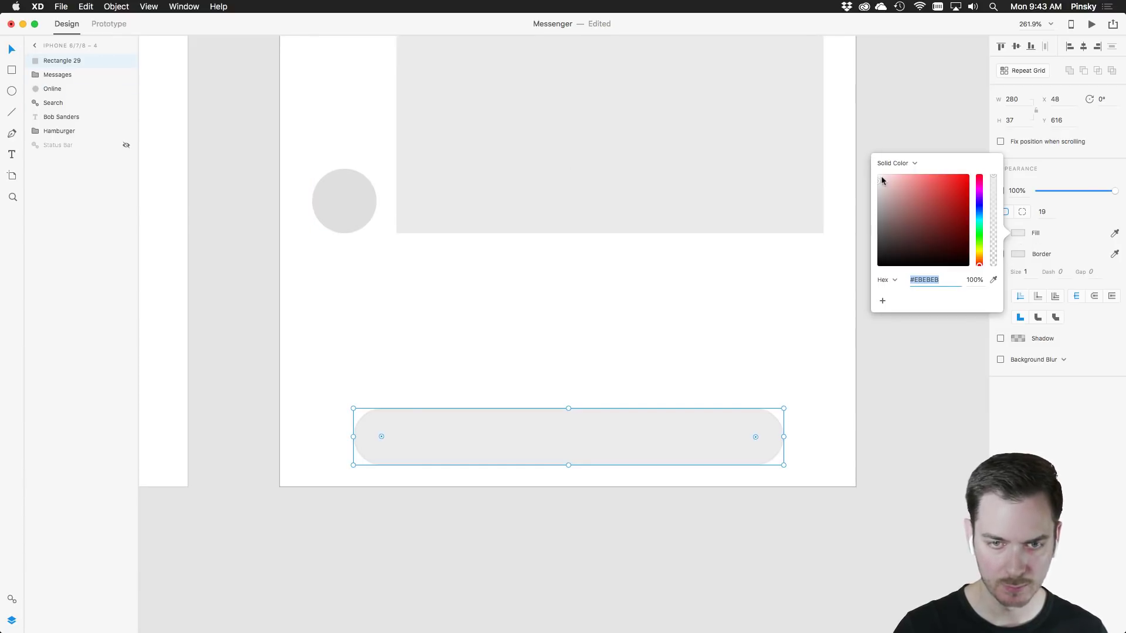
drag(883, 180, 878, 177)
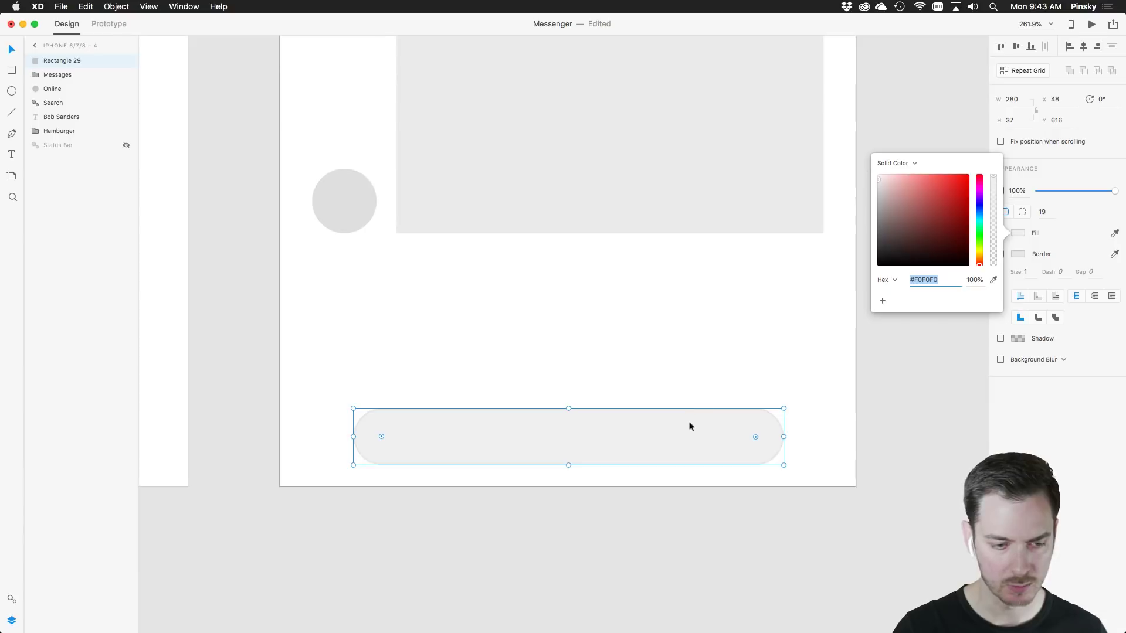
drag(690, 427, 680, 441)
click(634, 459)
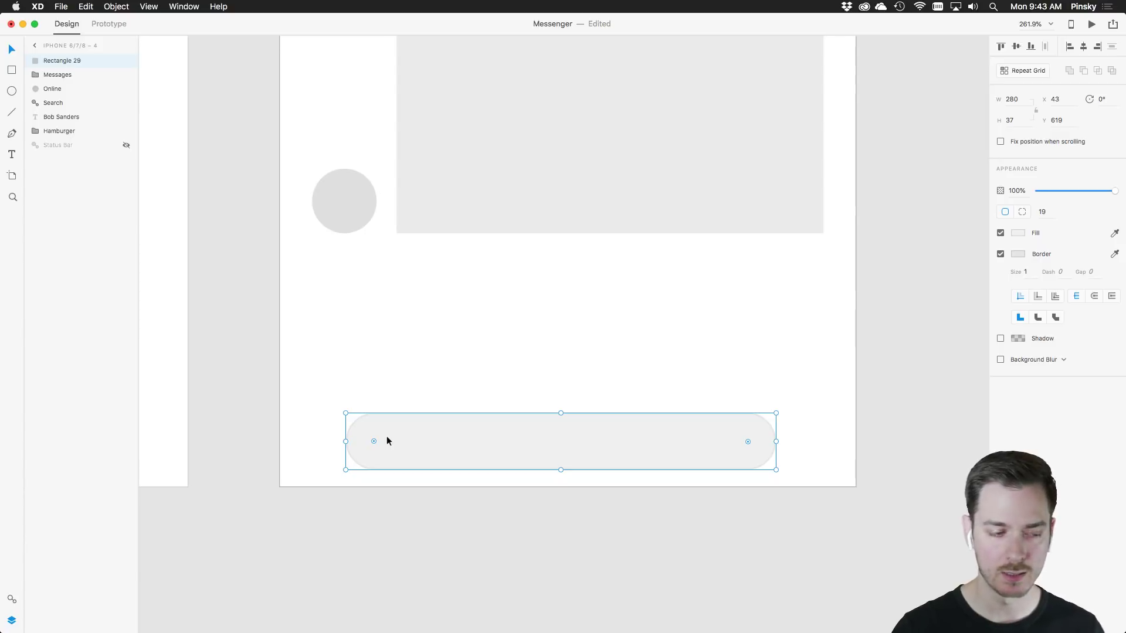
Add an 'Aa' placeholder text label inside the input pill
key(t)
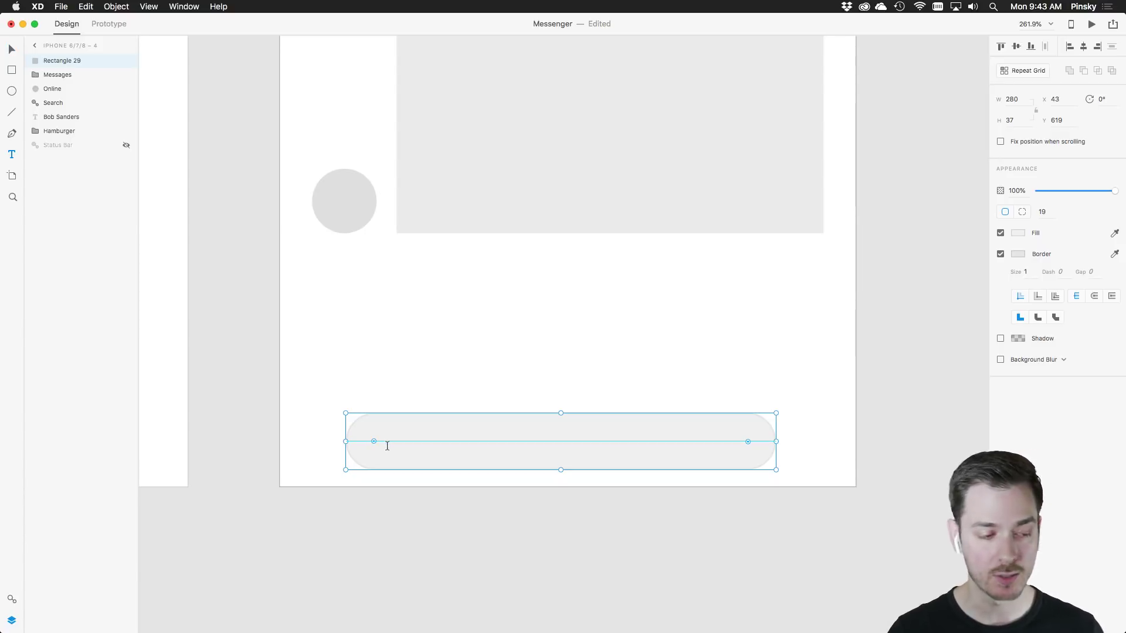
click(387, 448)
text(A)
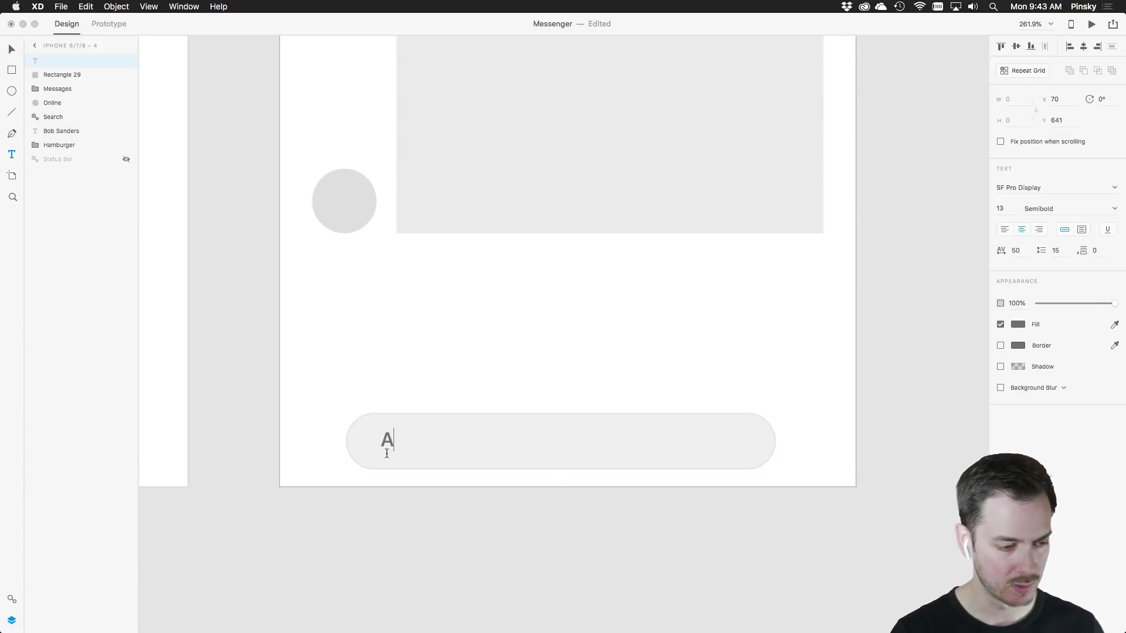
text(a)
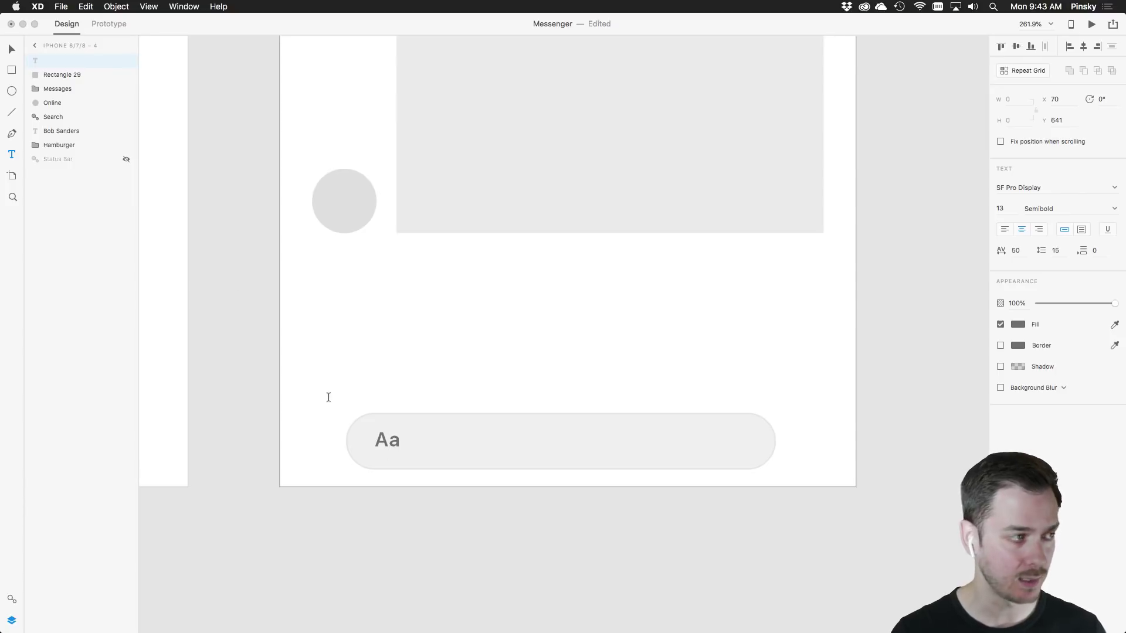
key(Escape)
key(super+a)
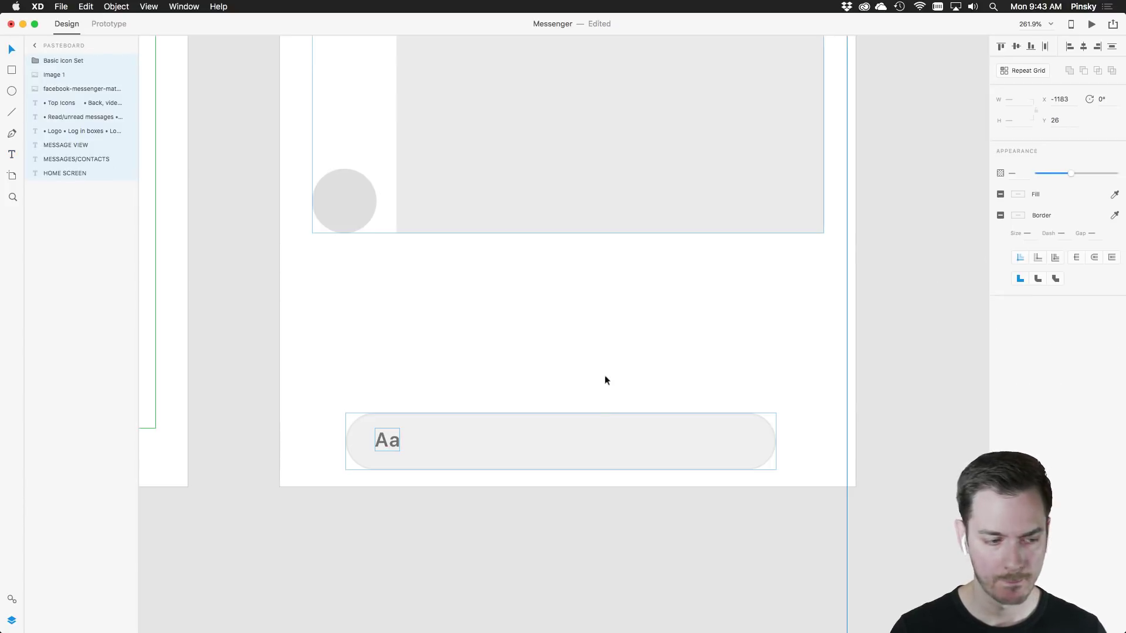
click(606, 380)
click(387, 440)
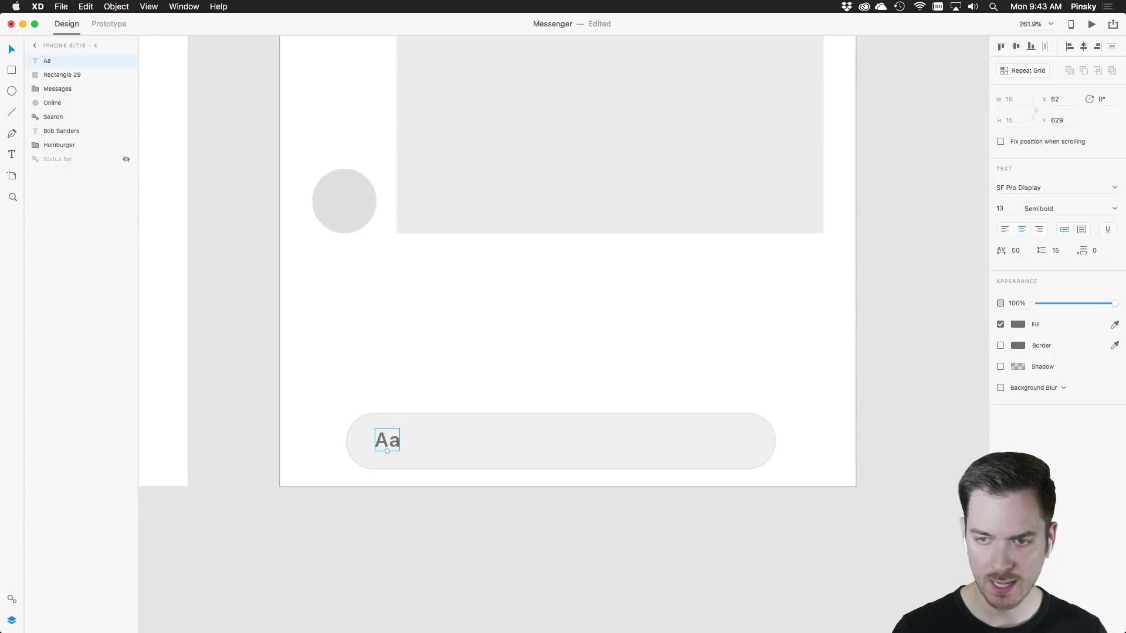
Make the Aa text Light weight at size 16 and nudge it into position
click(1116, 210)
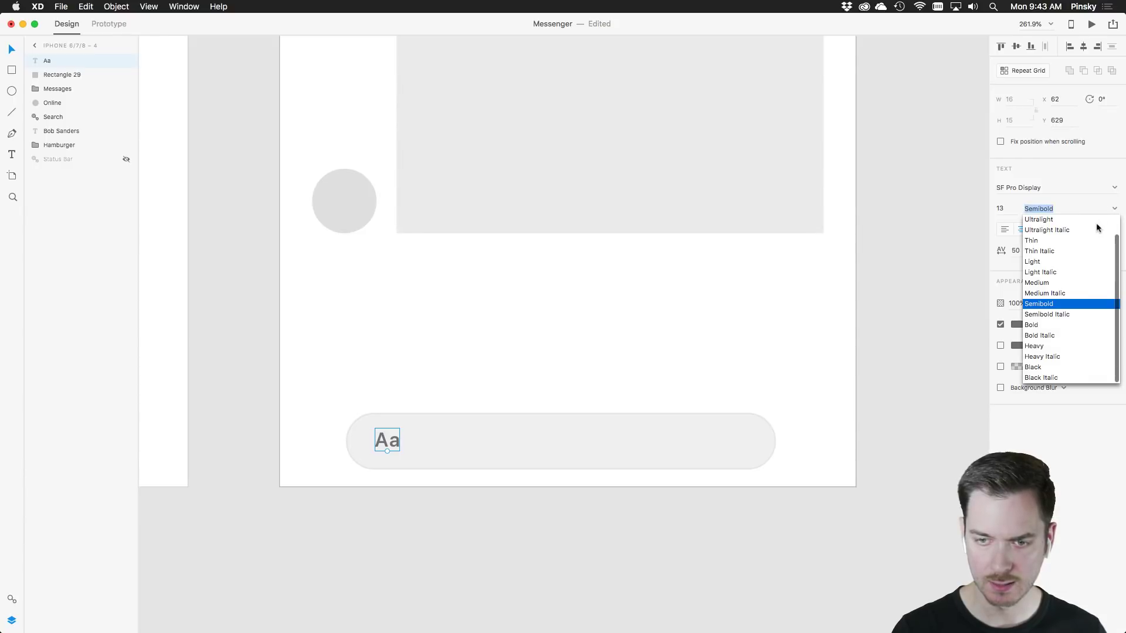
click(1044, 263)
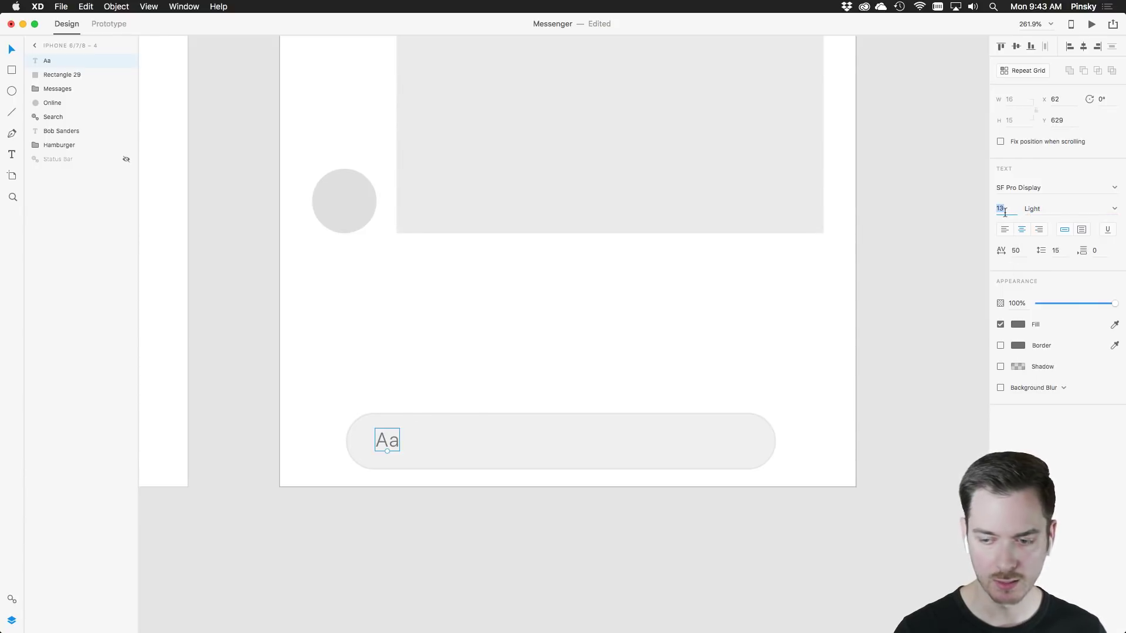
key(Up)
key(Up)
key(Up)
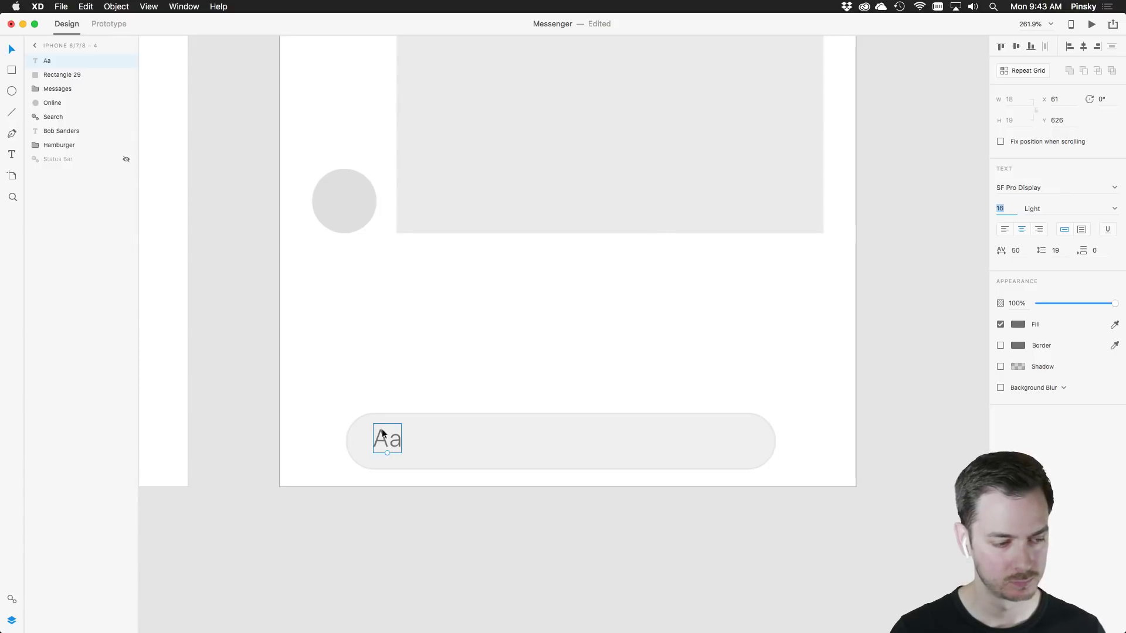
drag(382, 439, 387, 442)
key(Left)
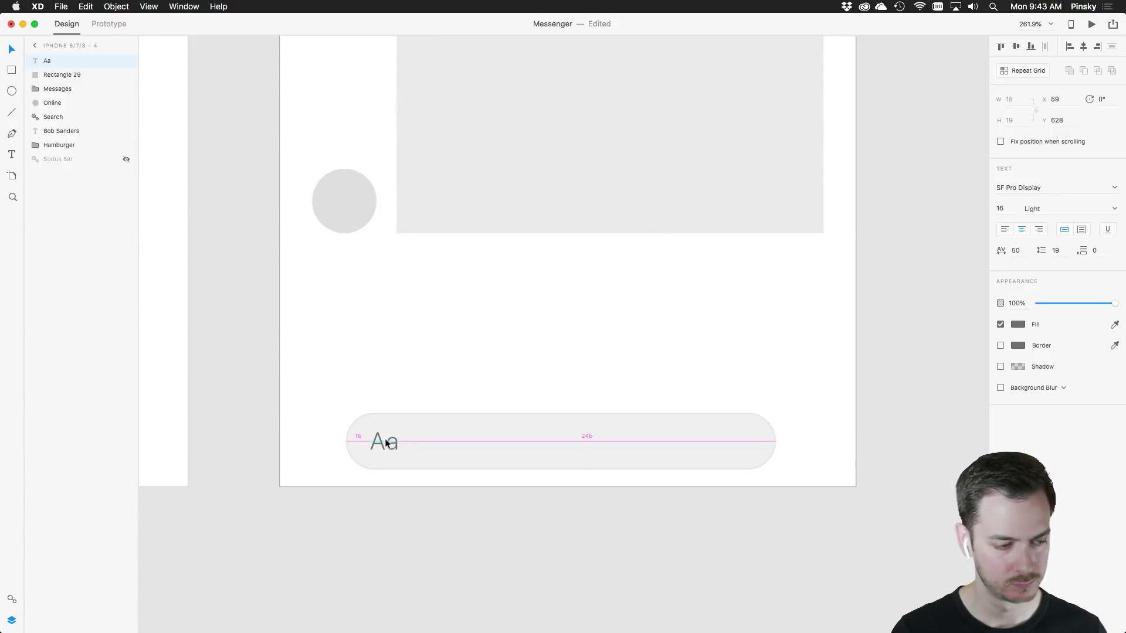
click(429, 365)
scroll(429, 364, down, 10)
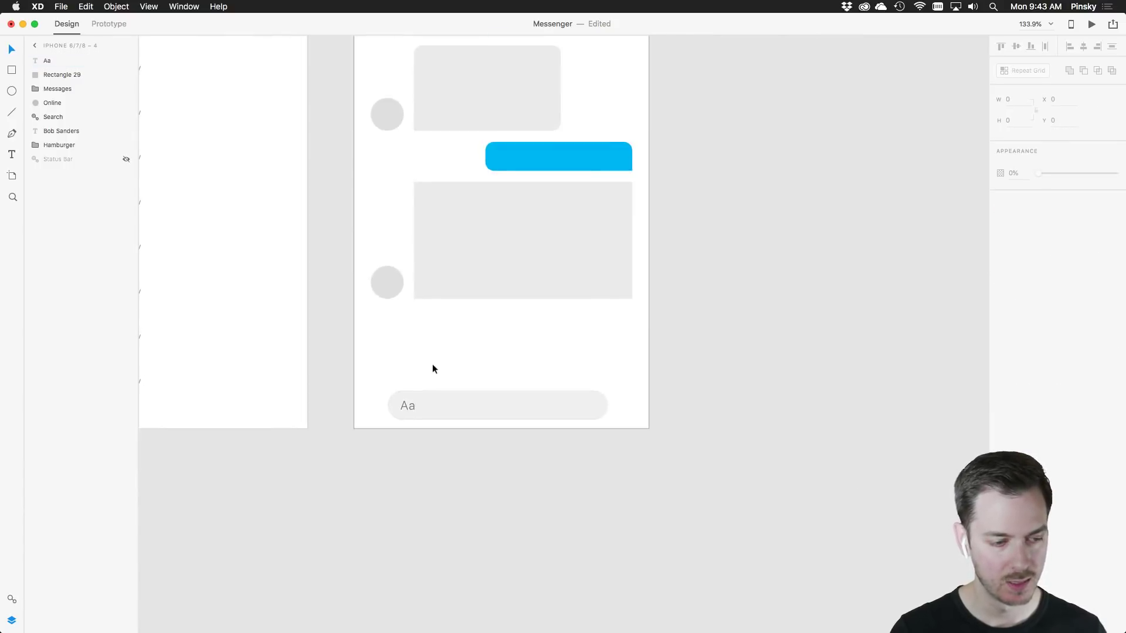
Shift the input bar and Aa text slightly right to centre them
scroll(434, 364, left, 5)
drag(608, 341, 504, 387)
drag(570, 377, 573, 377)
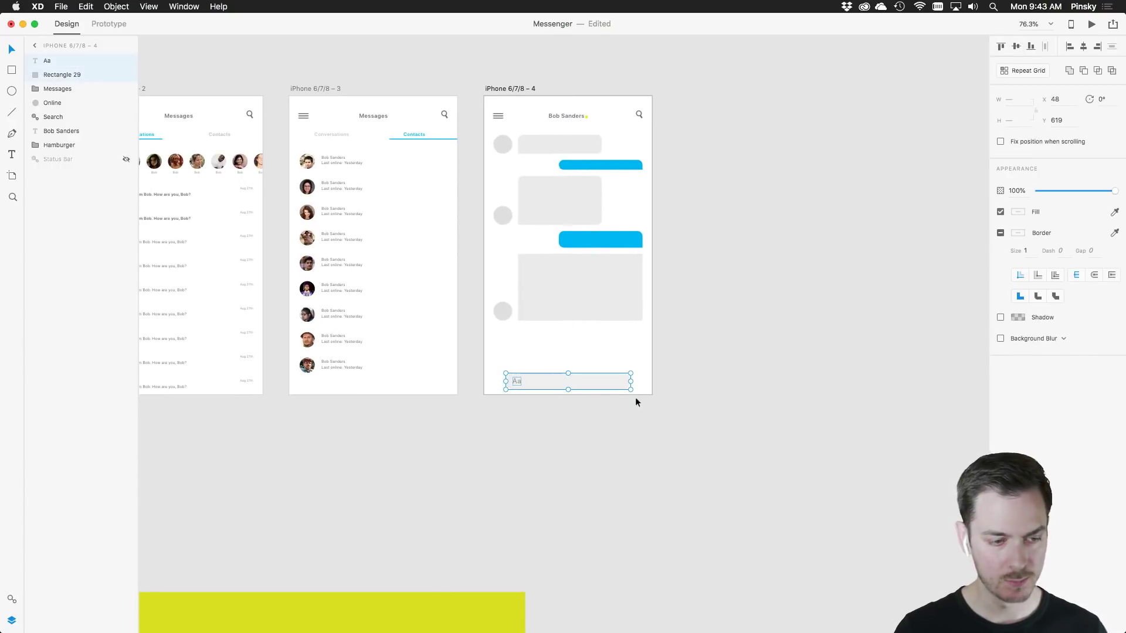
click(605, 409)
scroll(523, 447, down, 1)
scroll(523, 447, down, 10)
scroll(523, 447, left, 5)
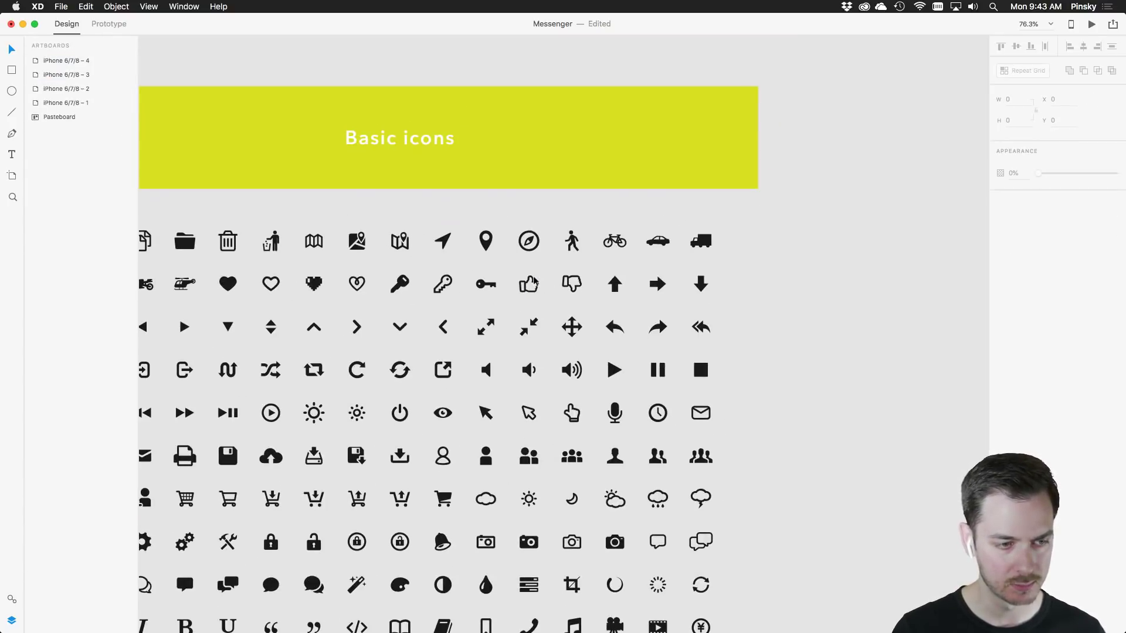
Paste a thumbs-up icon from the Basic icon set and place it right of the field
click(534, 282)
double_click(534, 282)
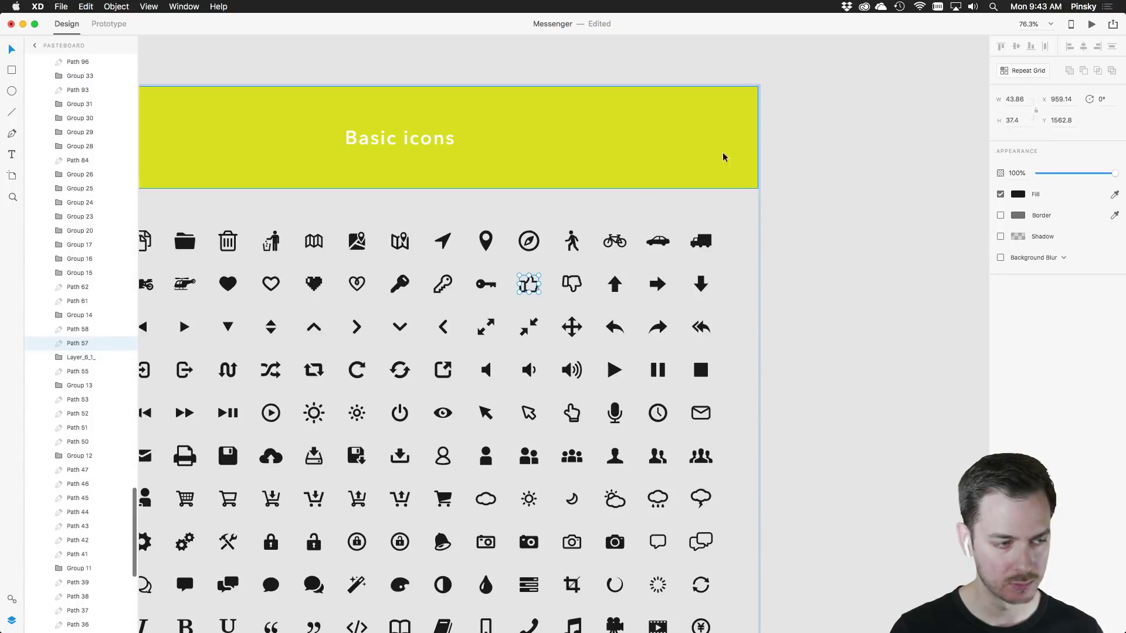
scroll(620, 326, up, 10)
scroll(620, 327, right, 5)
key(super+v)
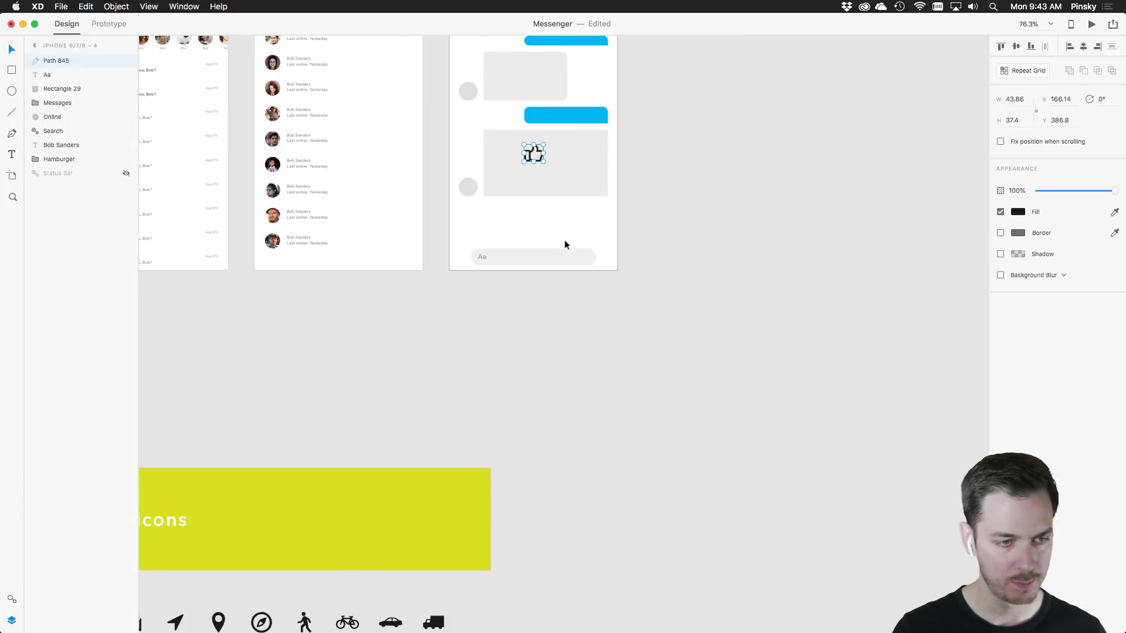
scroll(534, 167, up, 5)
drag(511, 97, 586, 226)
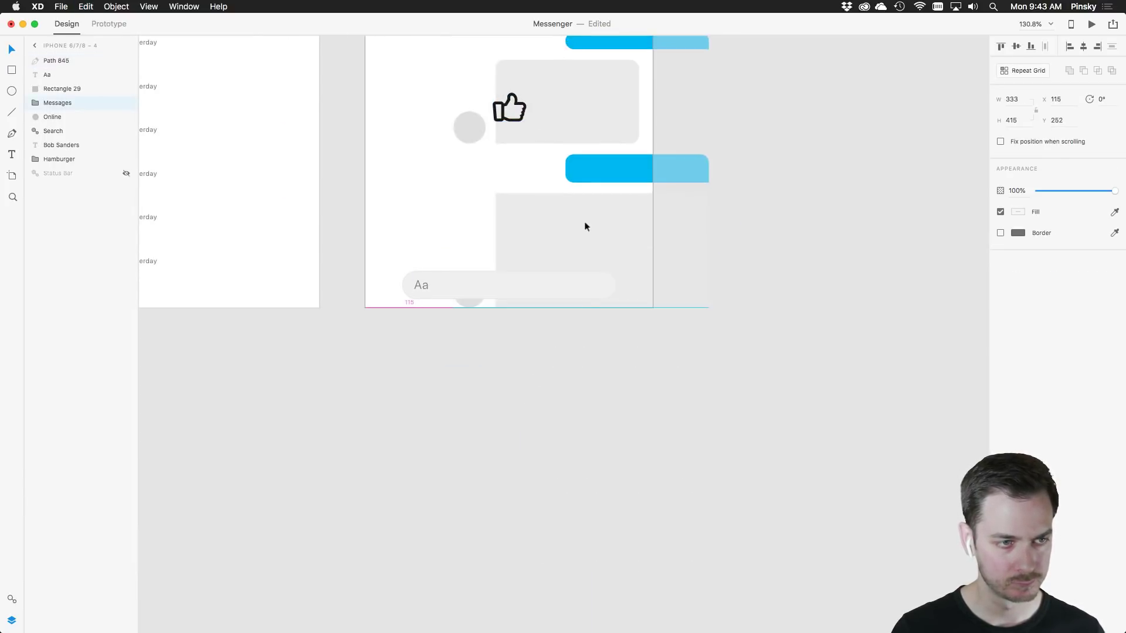
key(super+z)
drag(519, 107, 645, 267)
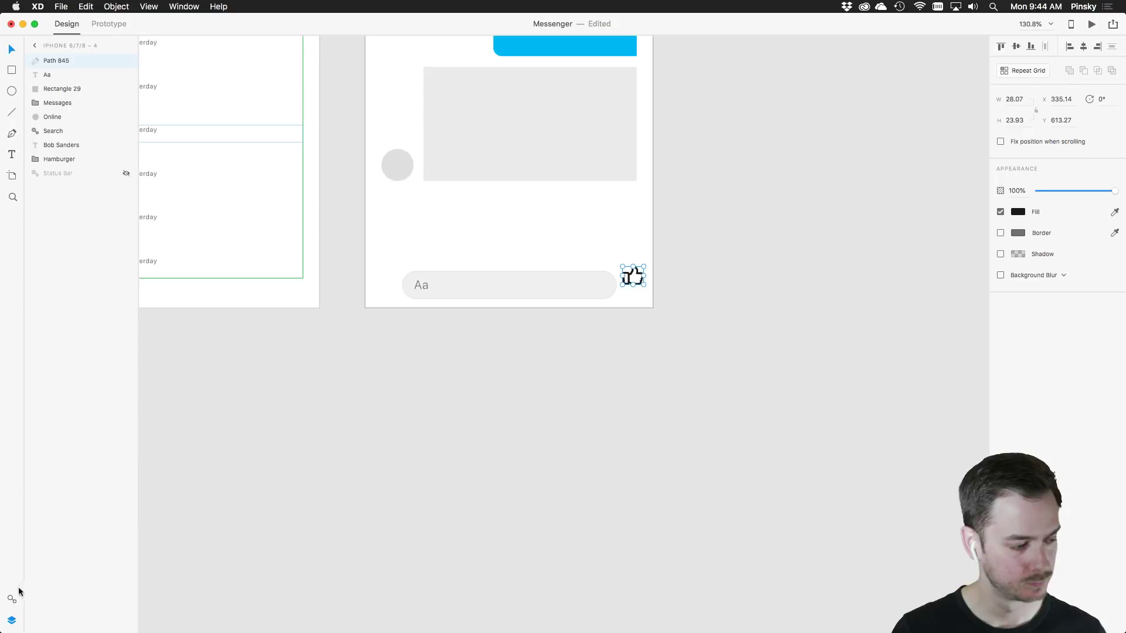
Colour the thumbs-up with the Text grey asset and align it with the field
click(12, 600)
click(44, 166)
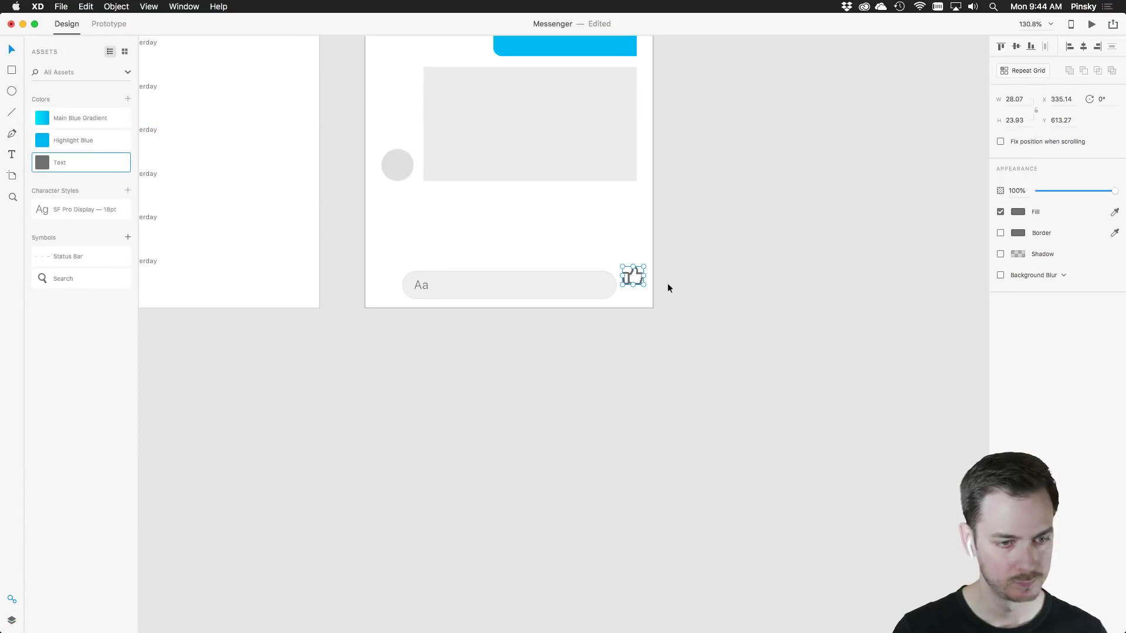
drag(635, 270, 637, 277)
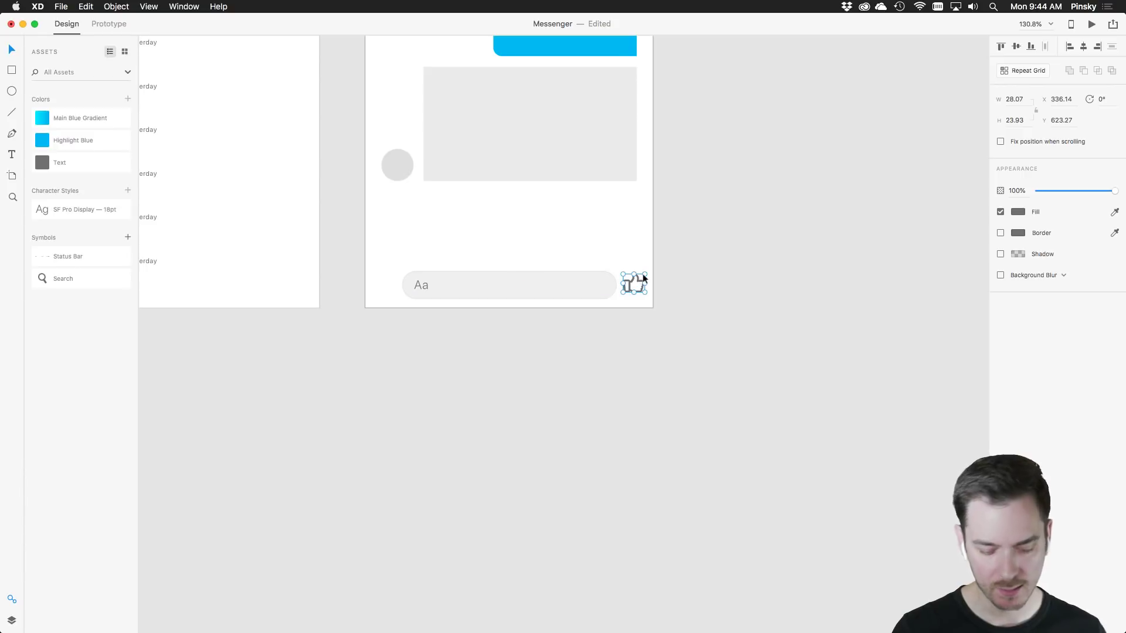
Narrow the rounded Aa input field to 270 wide using the column grid
key(shift+super+apostrophe)
scroll(637, 266, up, 5)
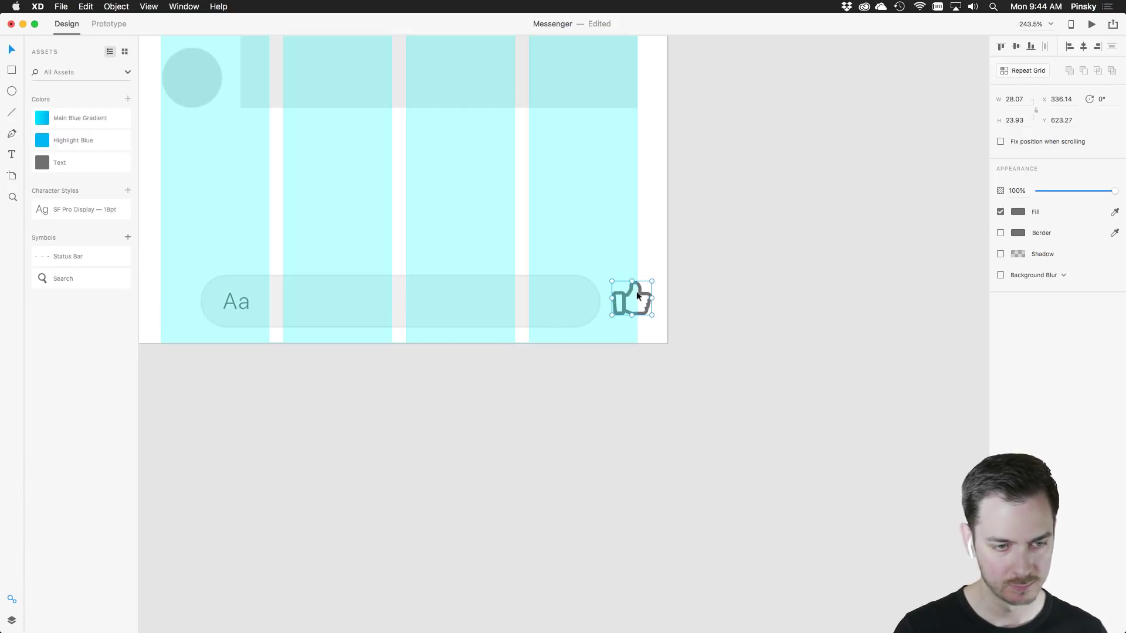
click(575, 303)
drag(600, 302, 590, 303)
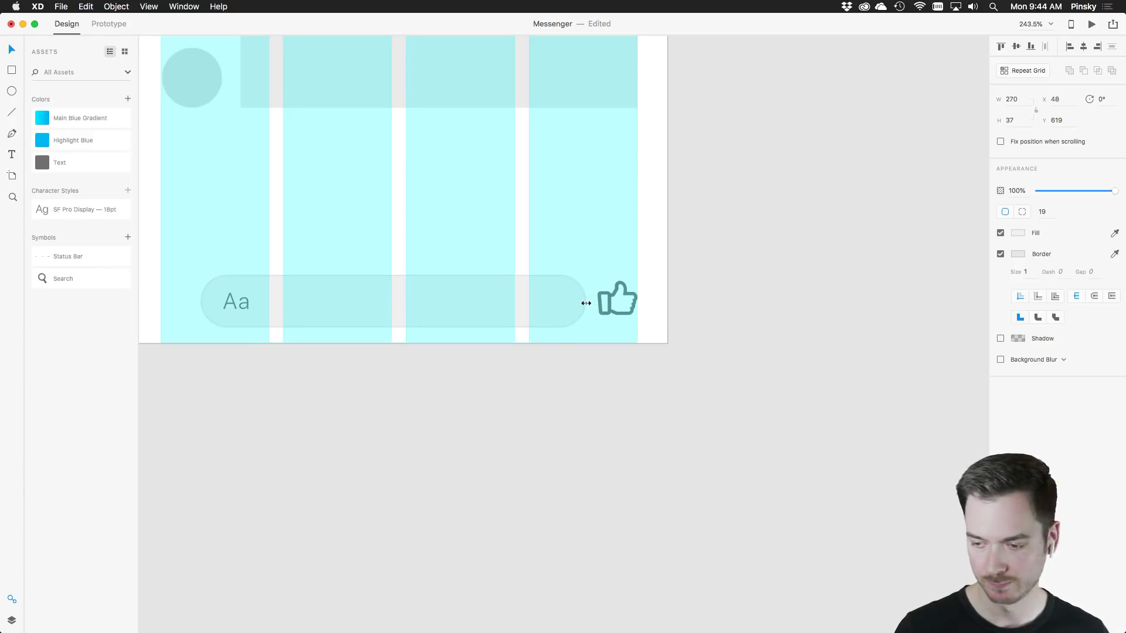
drag(585, 303, 585, 303)
scroll(438, 302, left, 5)
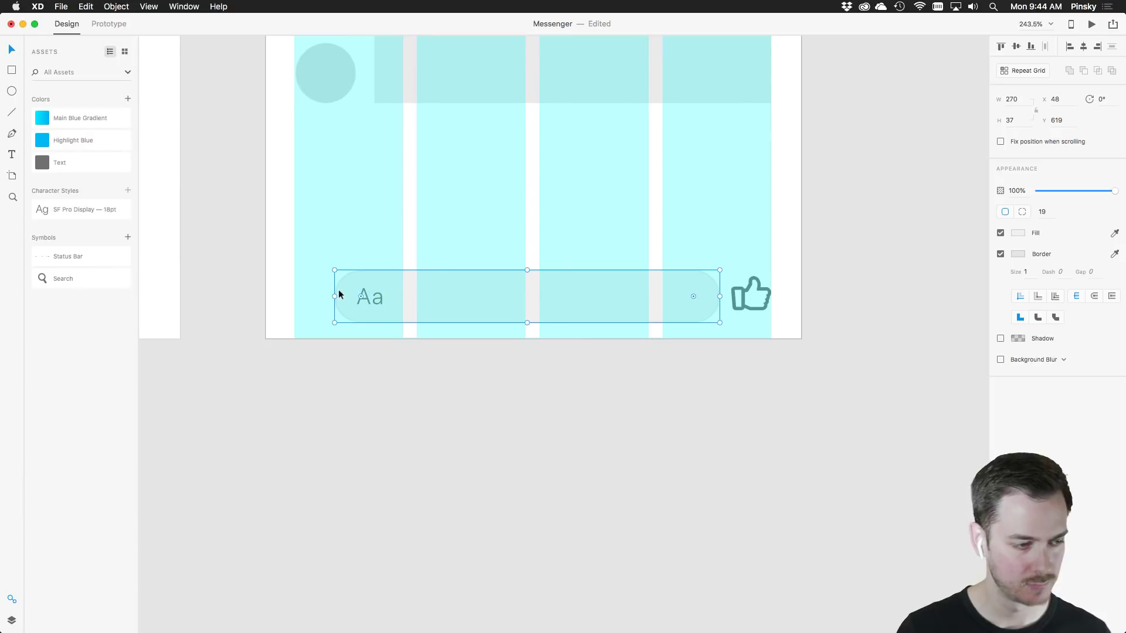
scroll(342, 306, down, 5)
scroll(400, 372, down, 15)
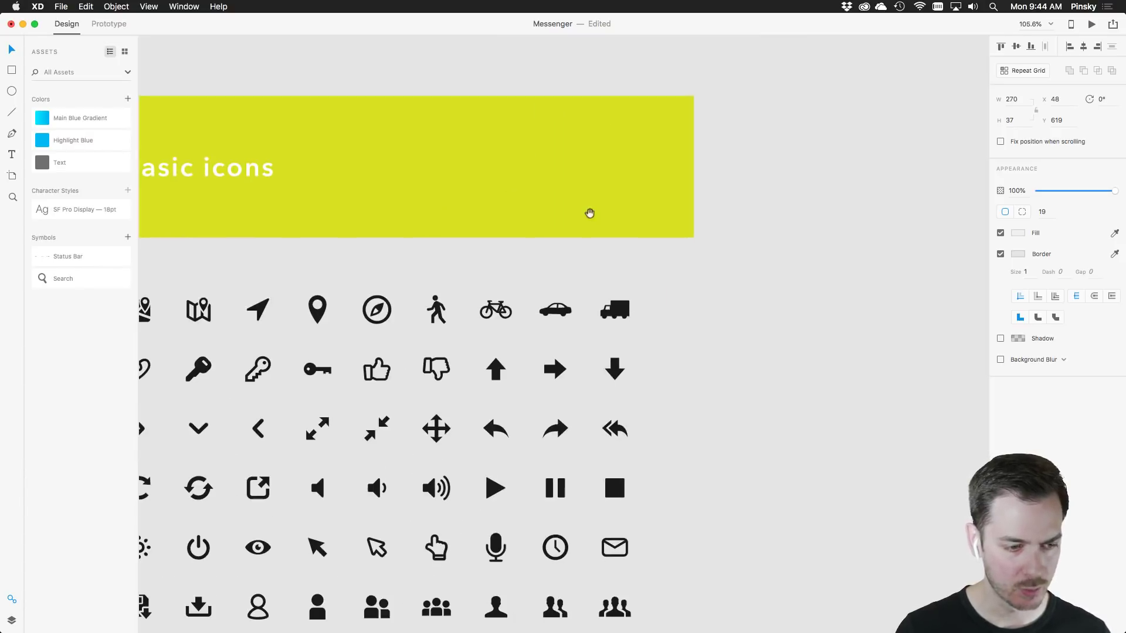
Paste the camera icon from the Basic Icons set onto the chat screen, left of the Aa field
scroll(585, 292, down, 5)
scroll(584, 292, down, 2)
scroll(549, 374, up, 6)
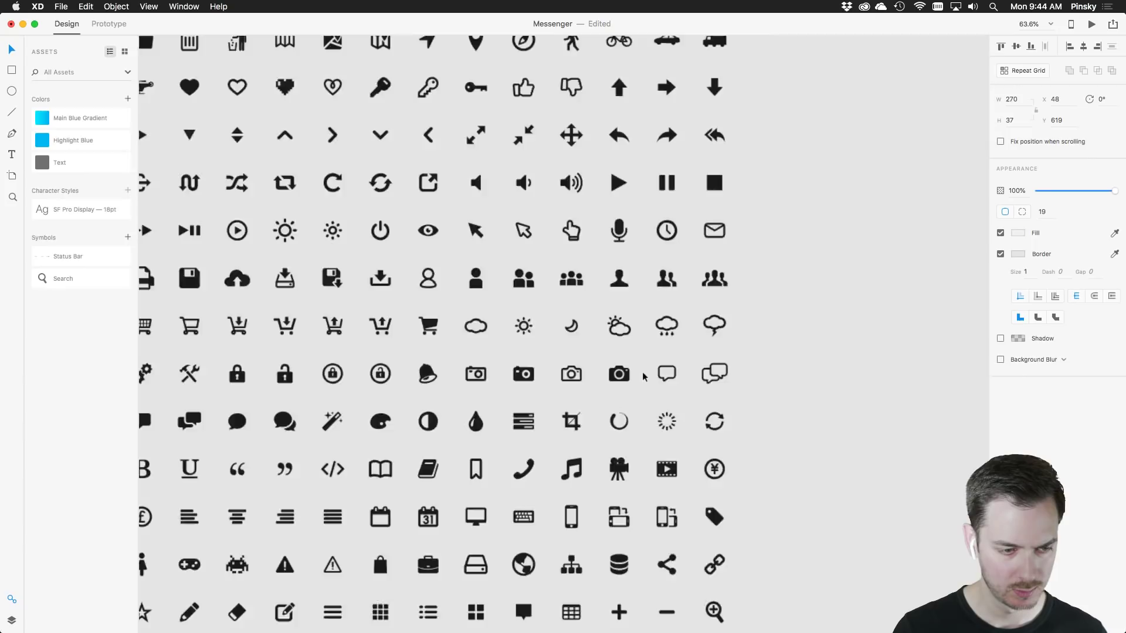
click(548, 374)
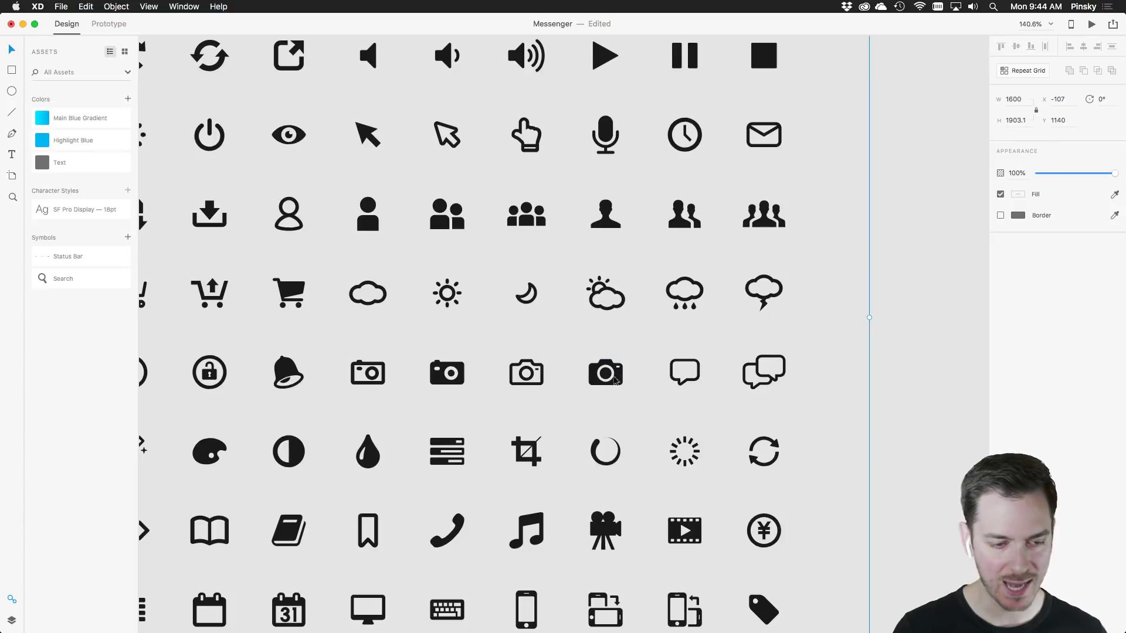
double_click(537, 367)
scroll(698, 141, up, 10)
scroll(698, 142, right, 3)
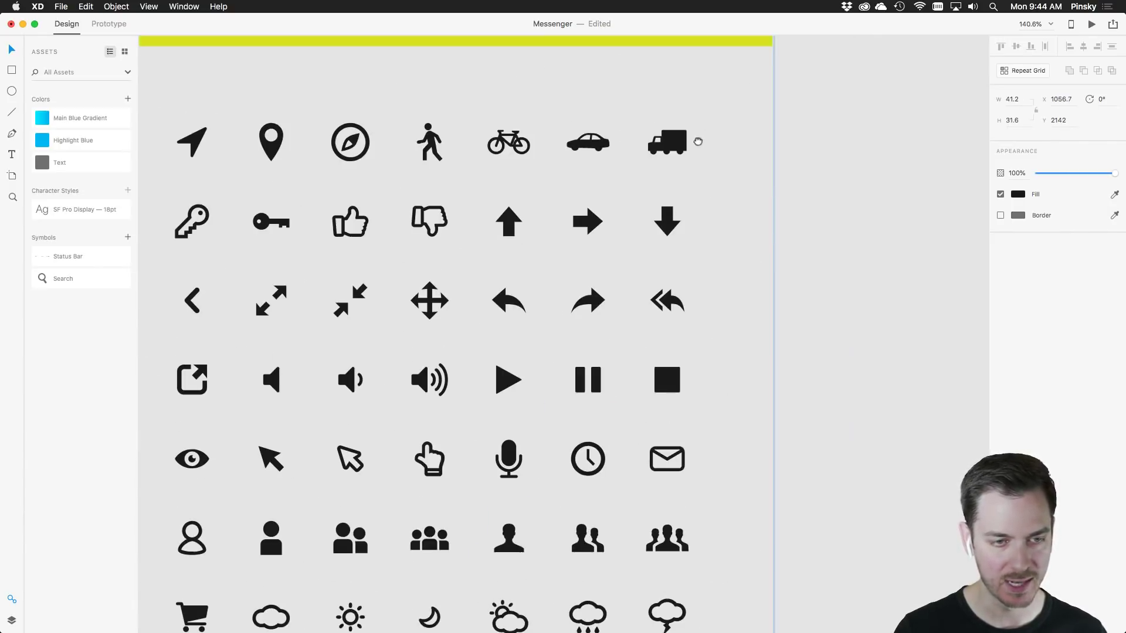
scroll(698, 141, up, 15)
scroll(676, 467, right, 5)
click(615, 339)
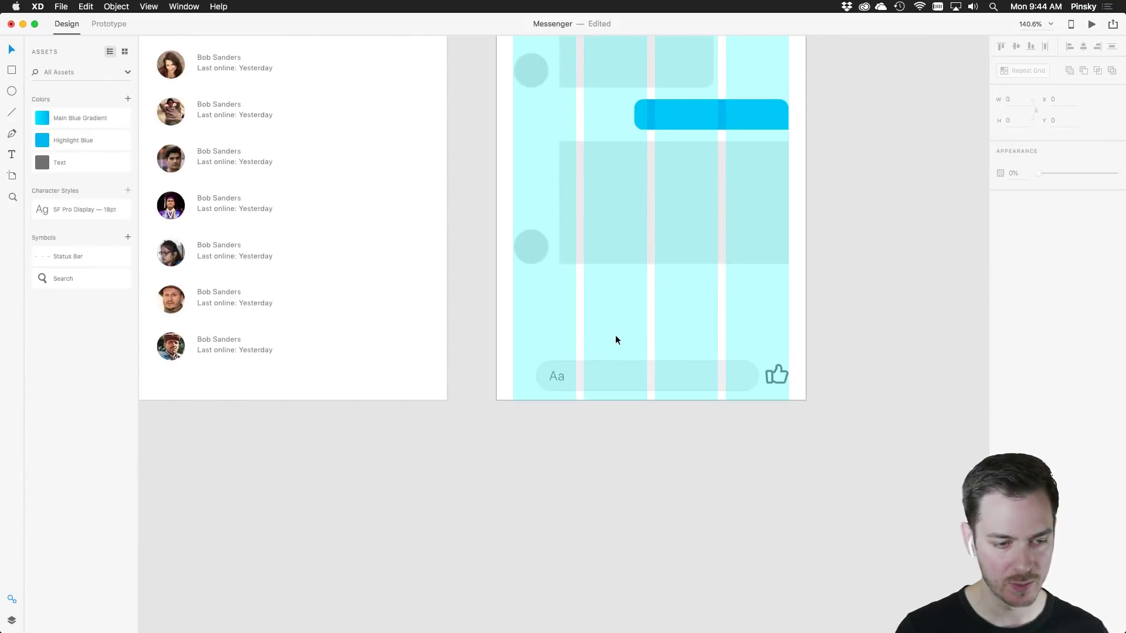
key(super+v)
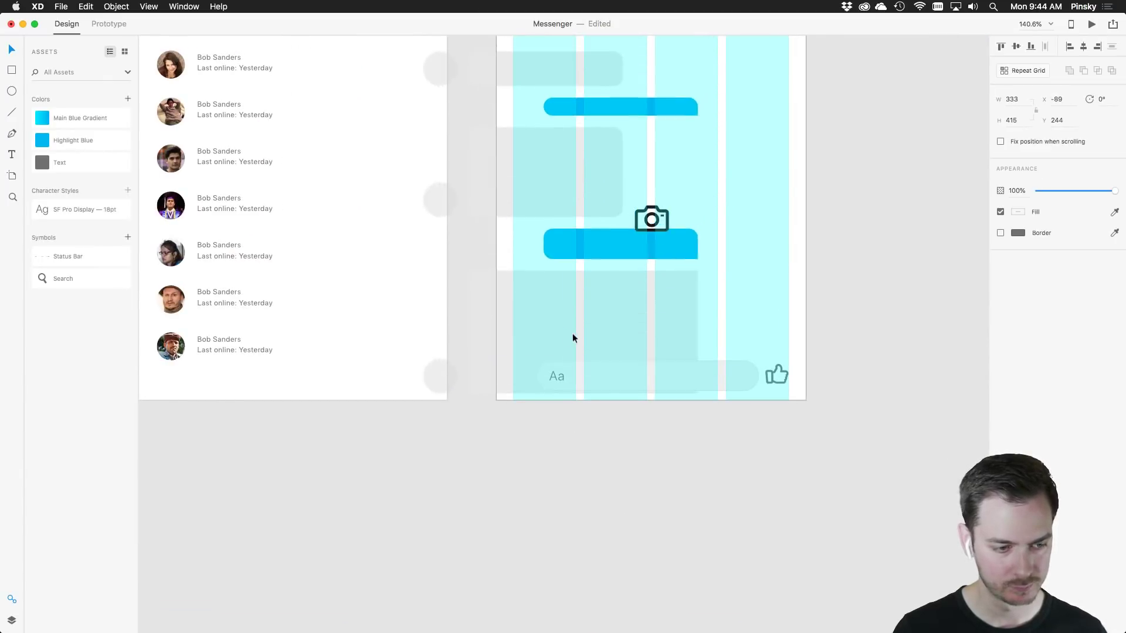
click(650, 206)
drag(650, 207, 585, 376)
Hide the layout grid and colour the camera icon with the grey Text colour asset
scroll(533, 368, up, 5)
click(568, 377)
key(super+shift+apostrophe)
scroll(692, 391, down, 6)
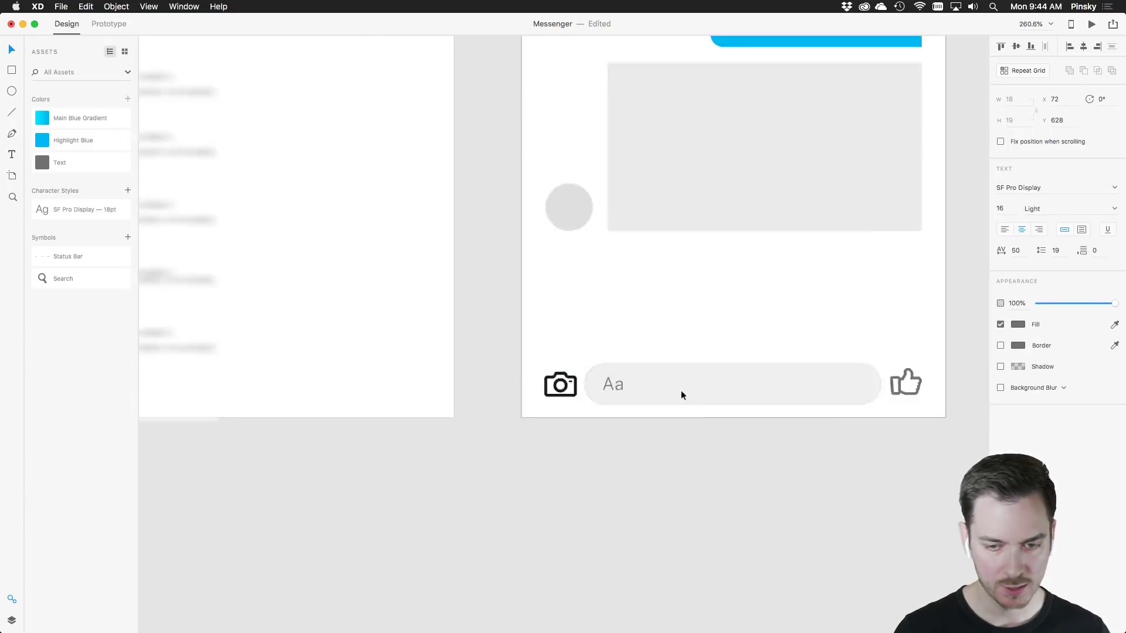
click(611, 388)
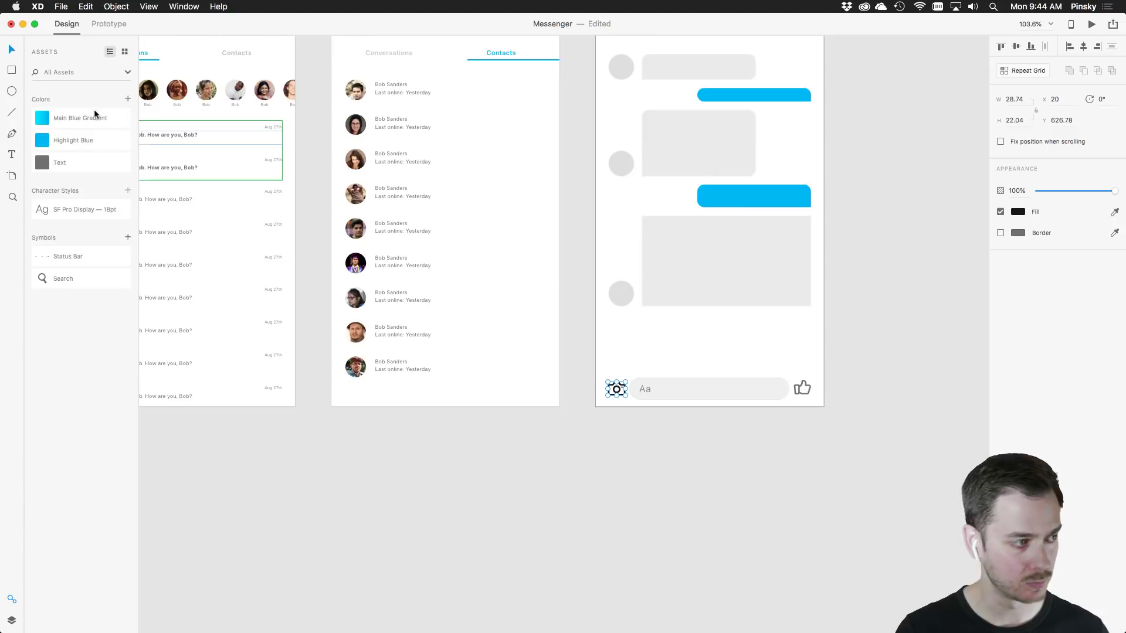
click(47, 163)
scroll(428, 196, up, 5)
scroll(429, 196, right, 2)
key(Escape)
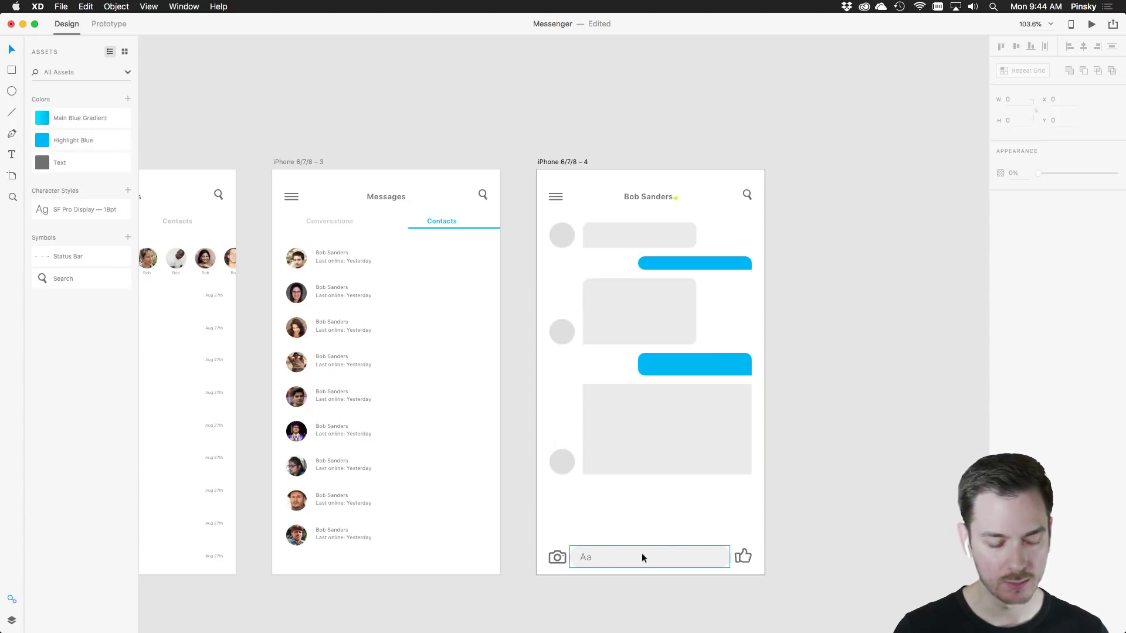
Copy the keyboard from the iOS UI kit
scroll(642, 554, down, 3)
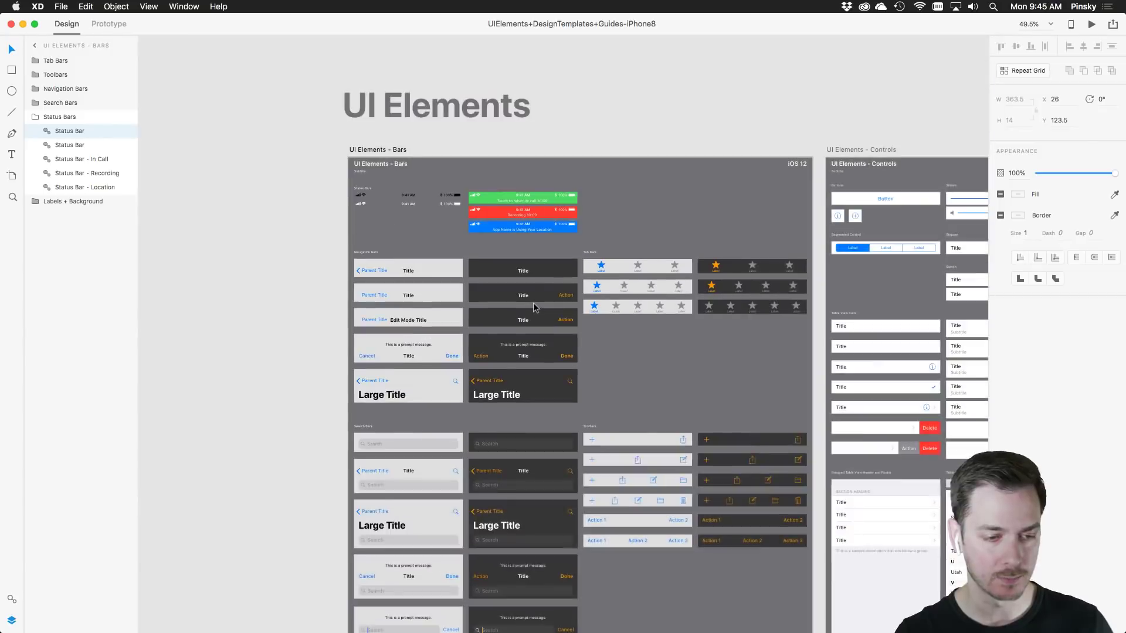
scroll(533, 303, down, 3)
scroll(533, 303, right, 10)
scroll(596, 452, up, 5)
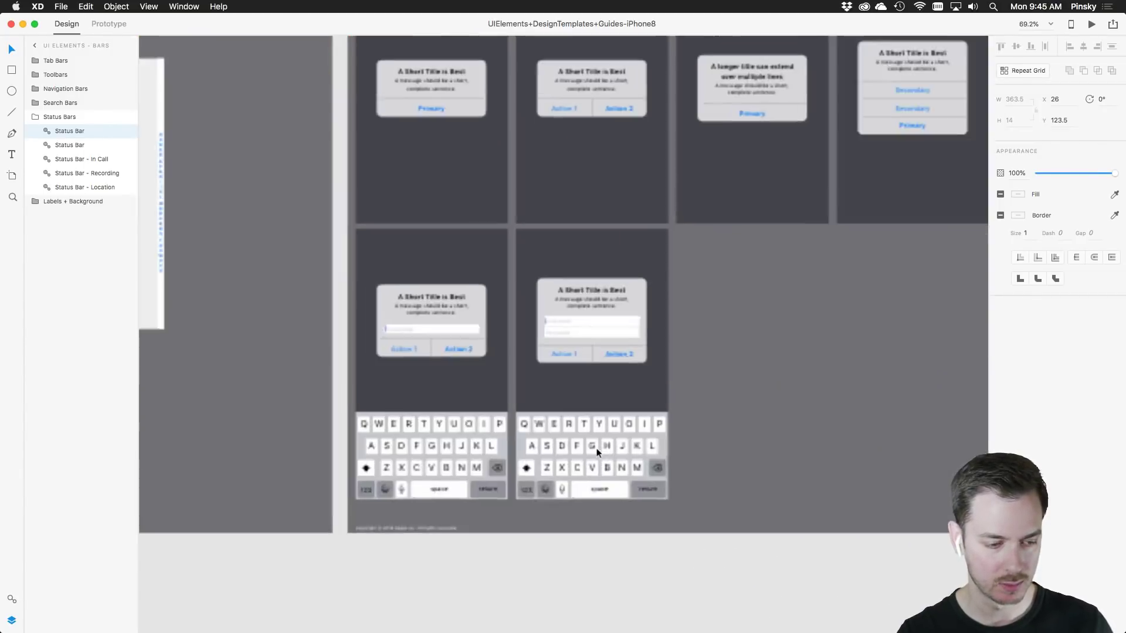
scroll(596, 451, up, 5)
click(482, 370)
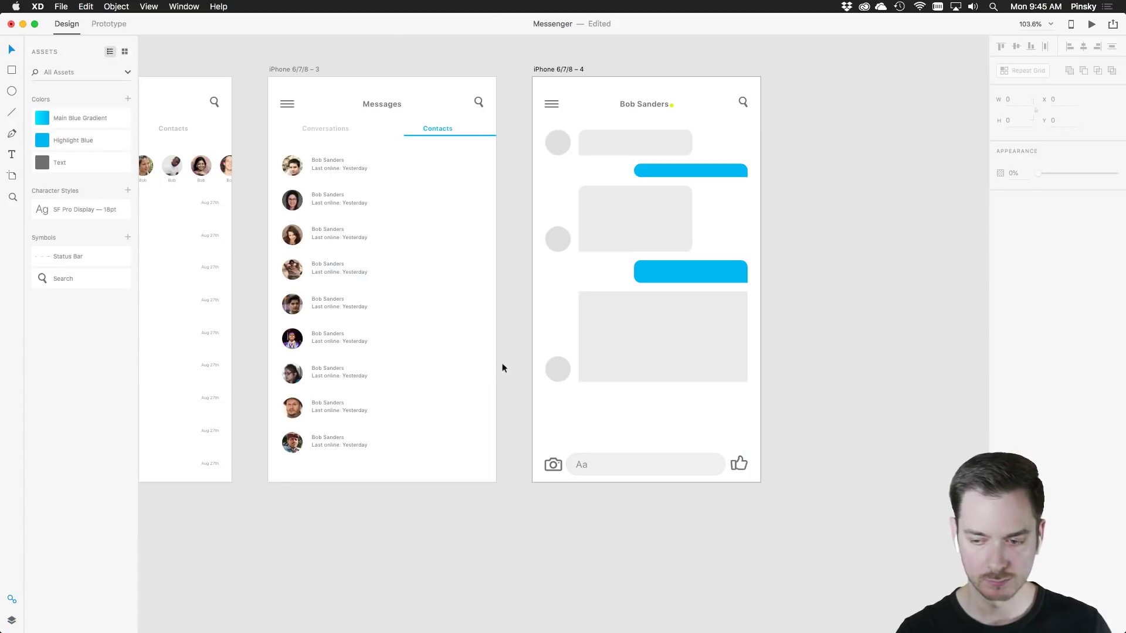
drag(643, 319, 538, 322)
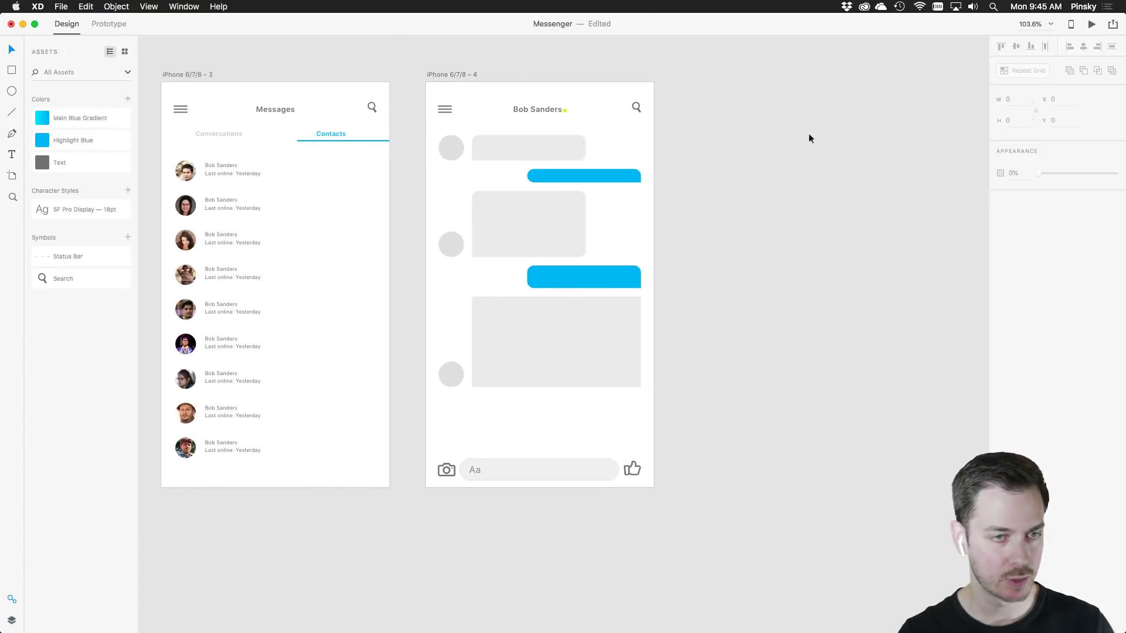
Add a new iPhone 6/7/8 sized artboard, replacing an accidental Plus-sized one
click(13, 175)
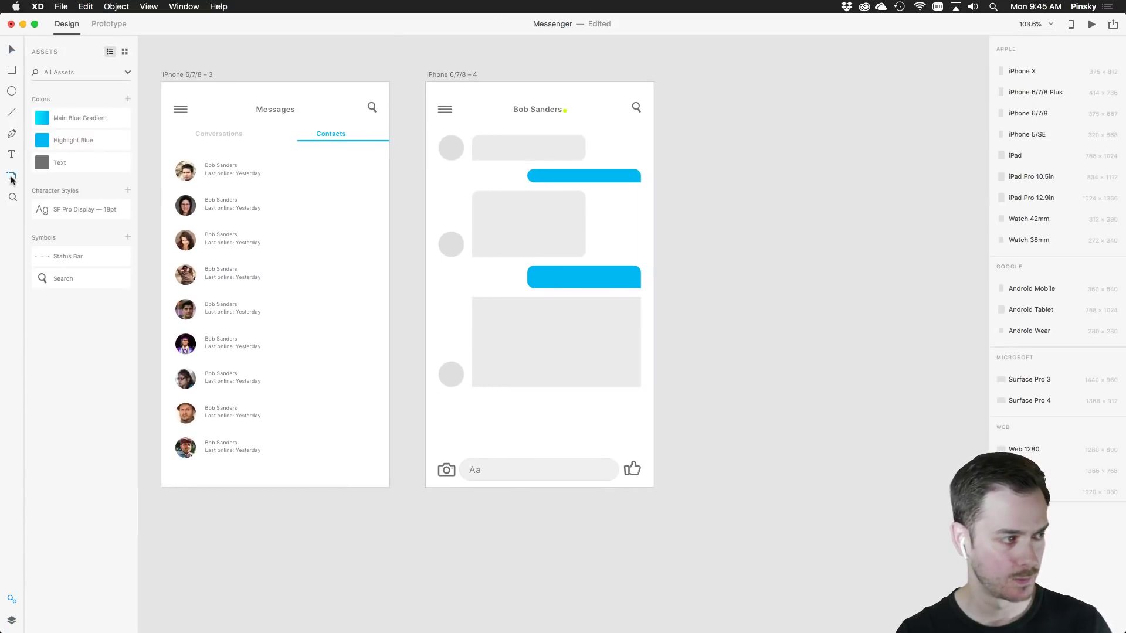
click(1029, 93)
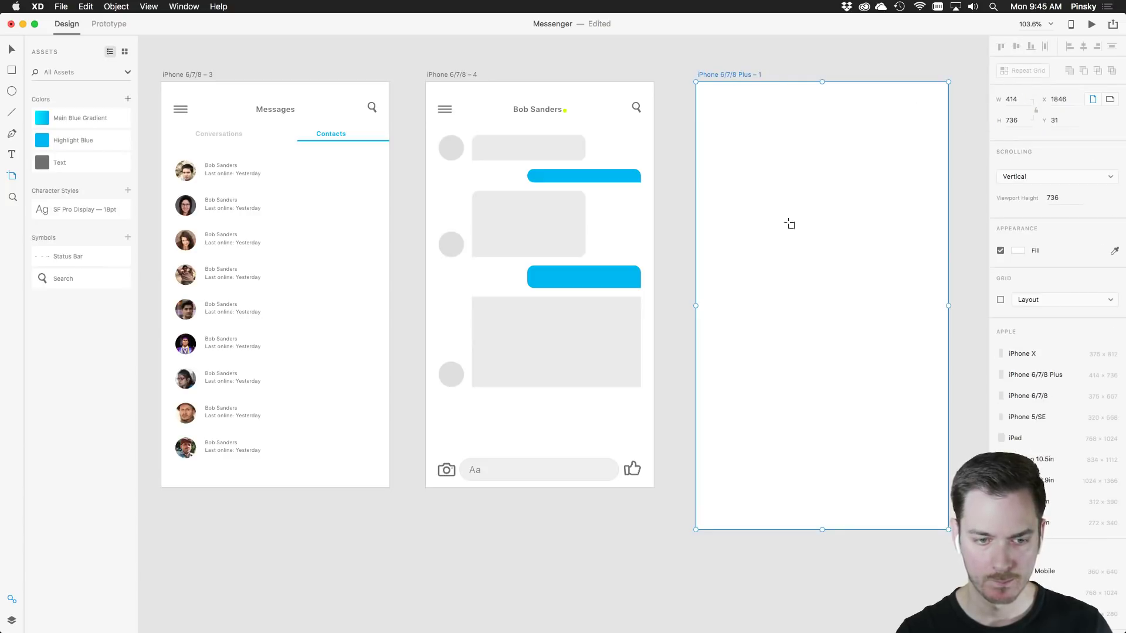
key(super+z)
click(1022, 113)
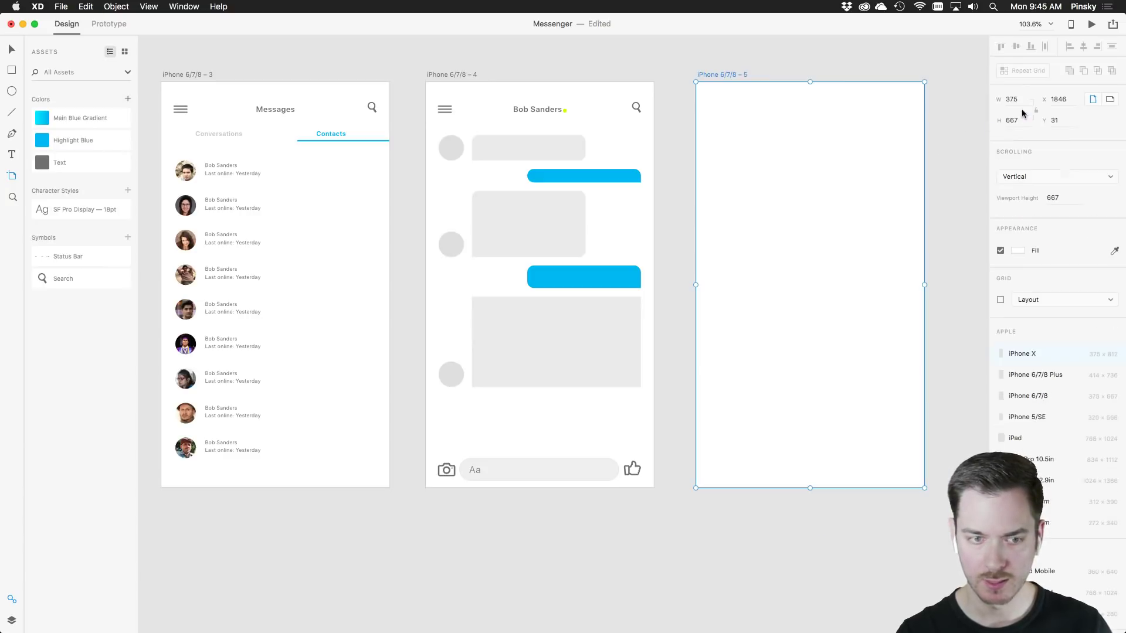
Paste the iOS keyboard into the new artboard and dock it along the bottom edge
key(super+v)
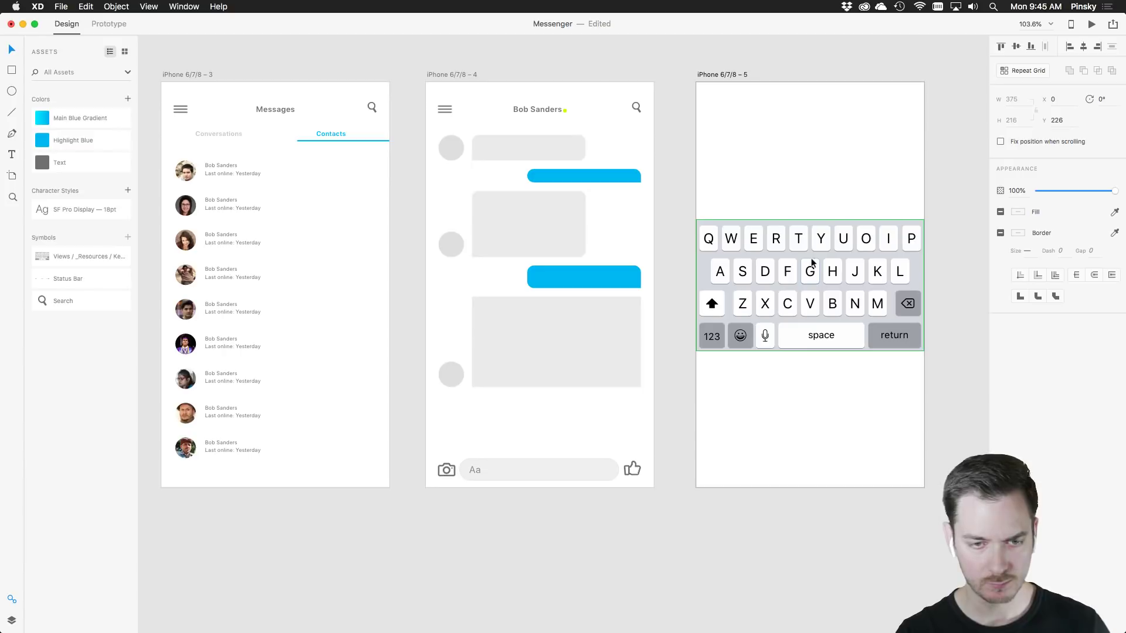
drag(812, 262, 812, 399)
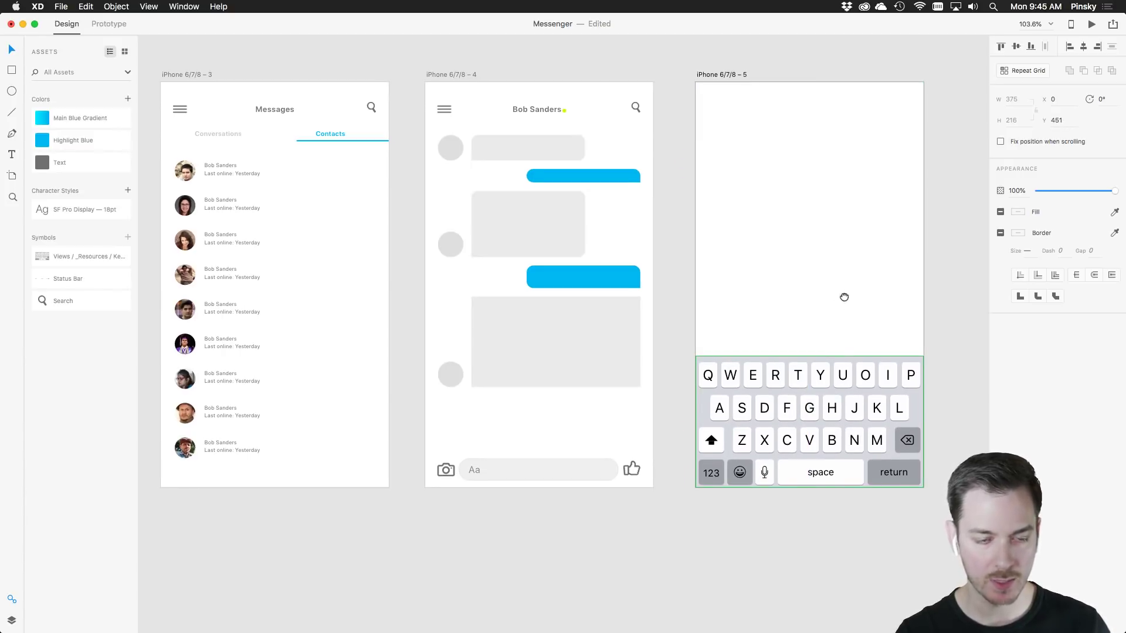
drag(844, 297, 790, 291)
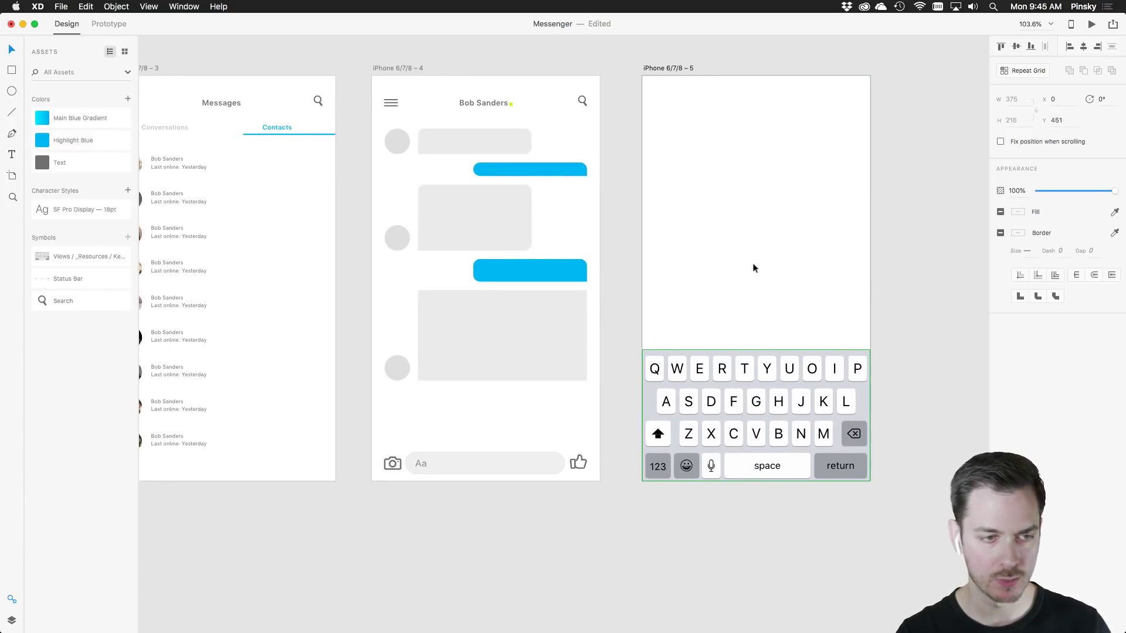
drag(784, 397, 785, 127)
click(683, 70)
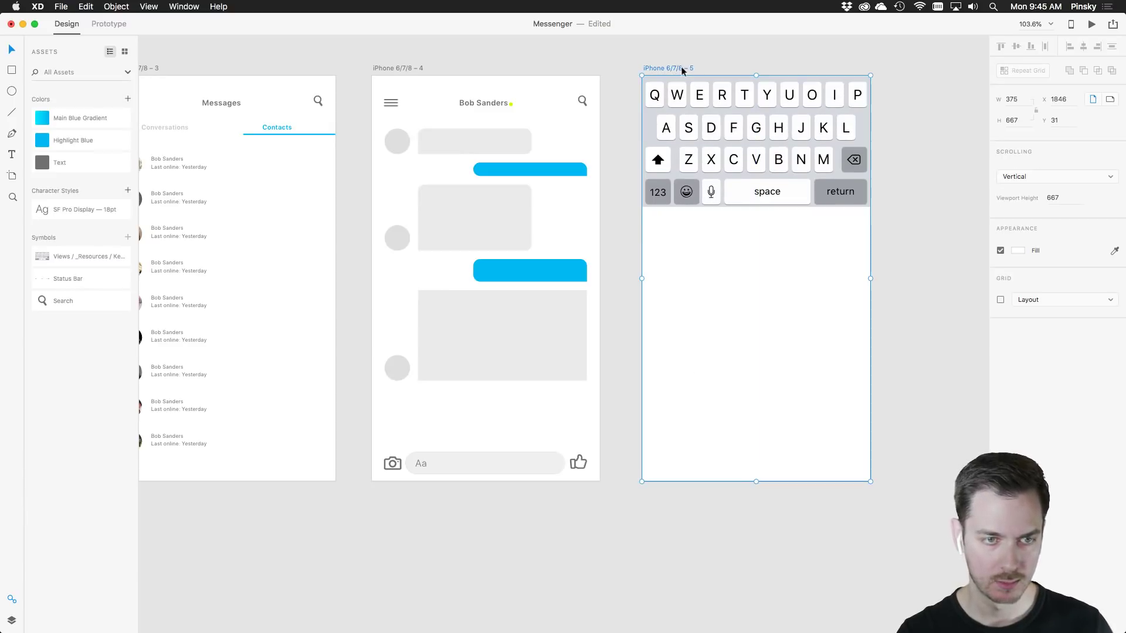
drag(728, 105, 728, 381)
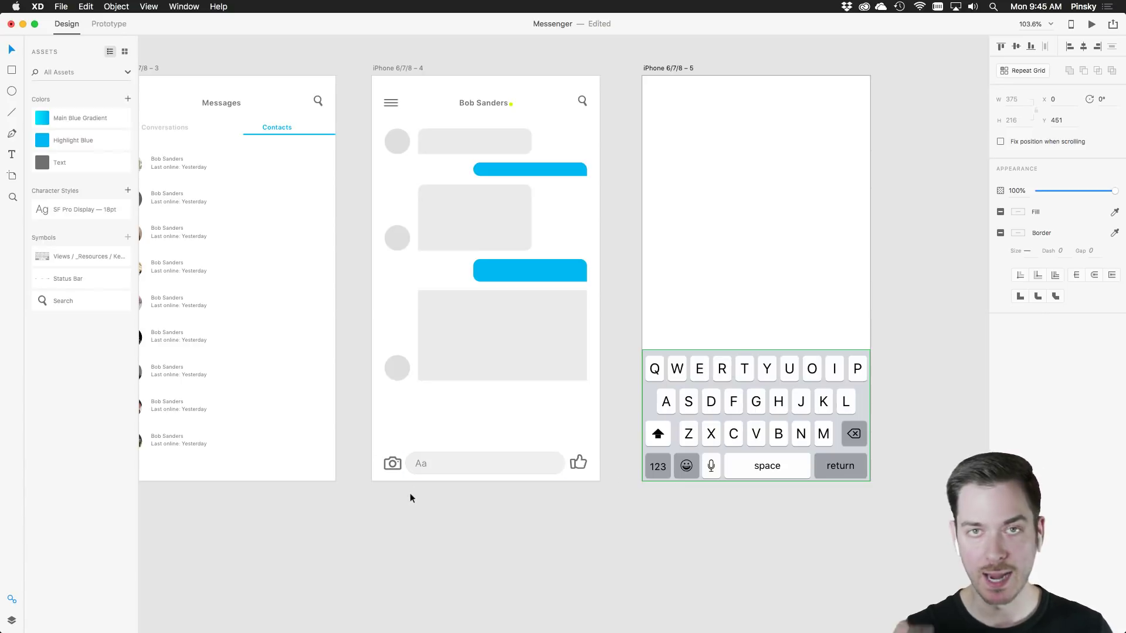
Copy the camera, Aa field and thumbs-up bar onto artboard 5, just above the keyboard
scroll(410, 494, up, 5)
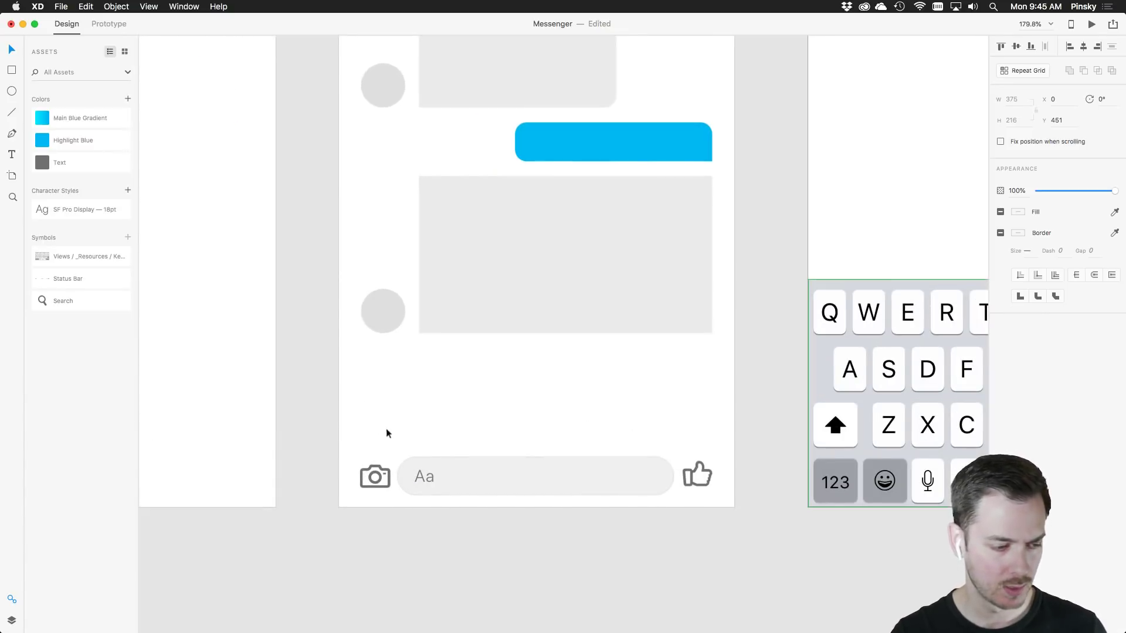
drag(361, 427, 706, 482)
drag(766, 395, 569, 382)
click(766, 294)
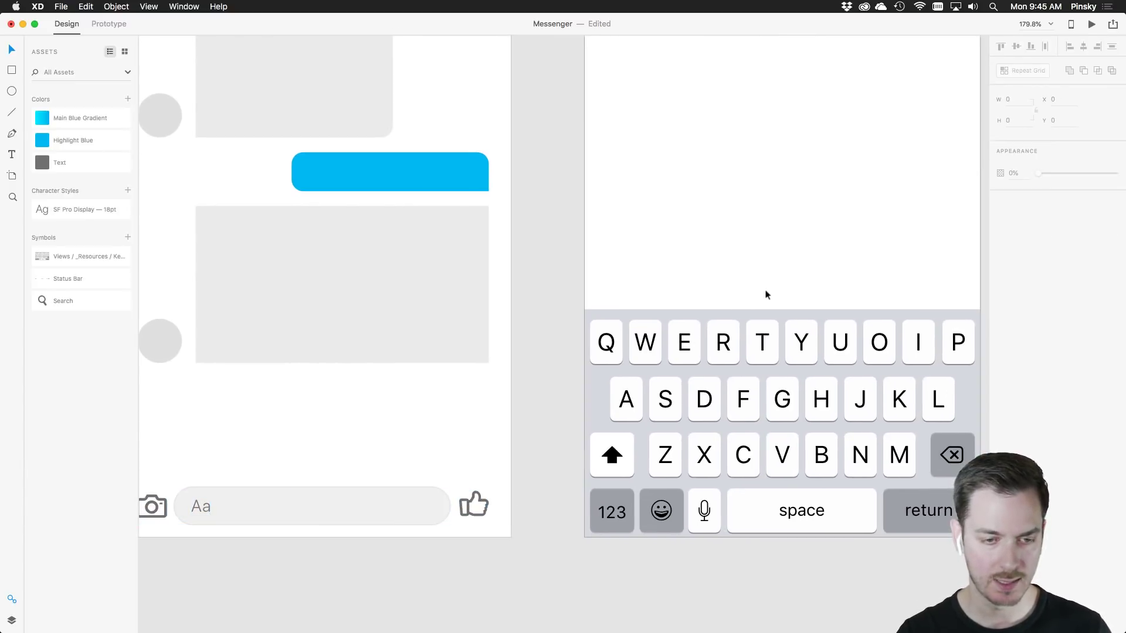
drag(873, 241, 752, 286)
key(super+v)
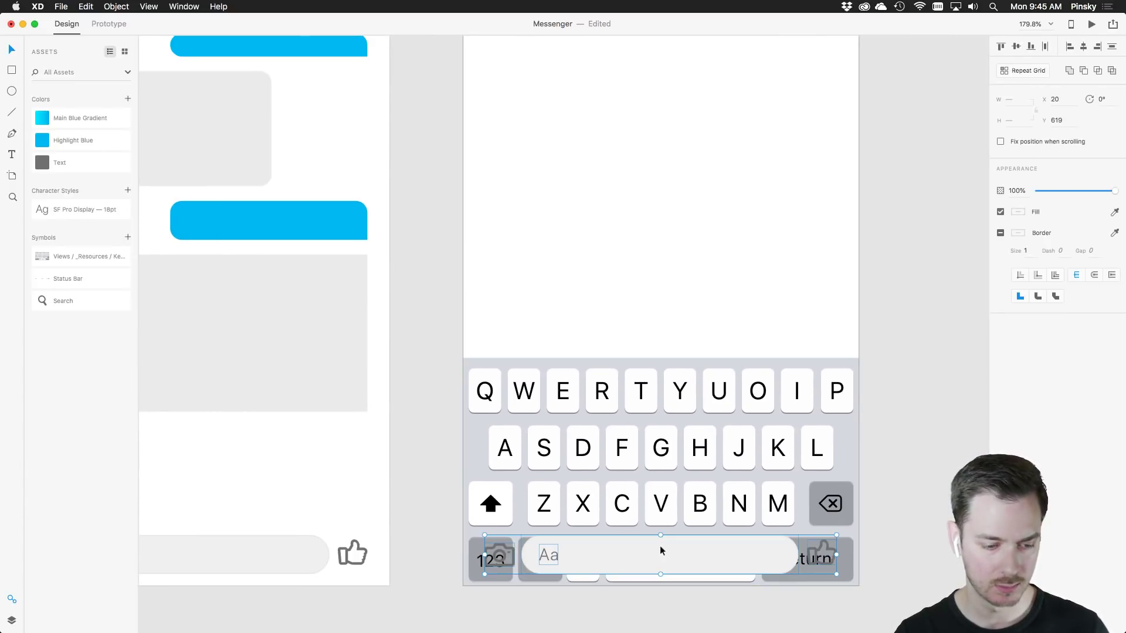
drag(661, 551, 691, 319)
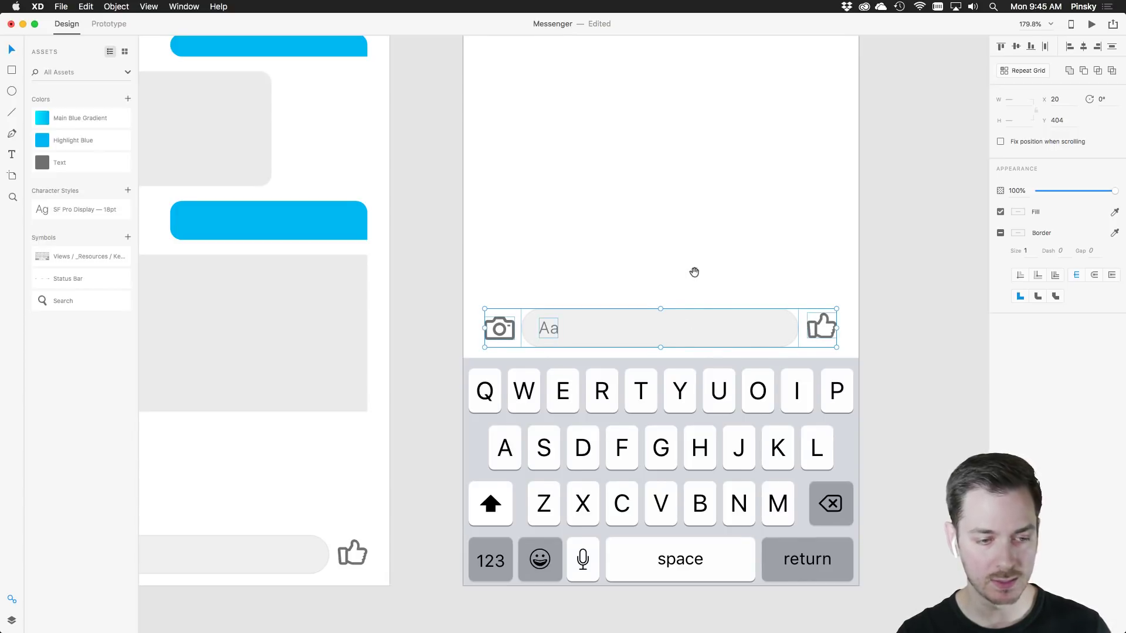
drag(694, 272, 677, 291)
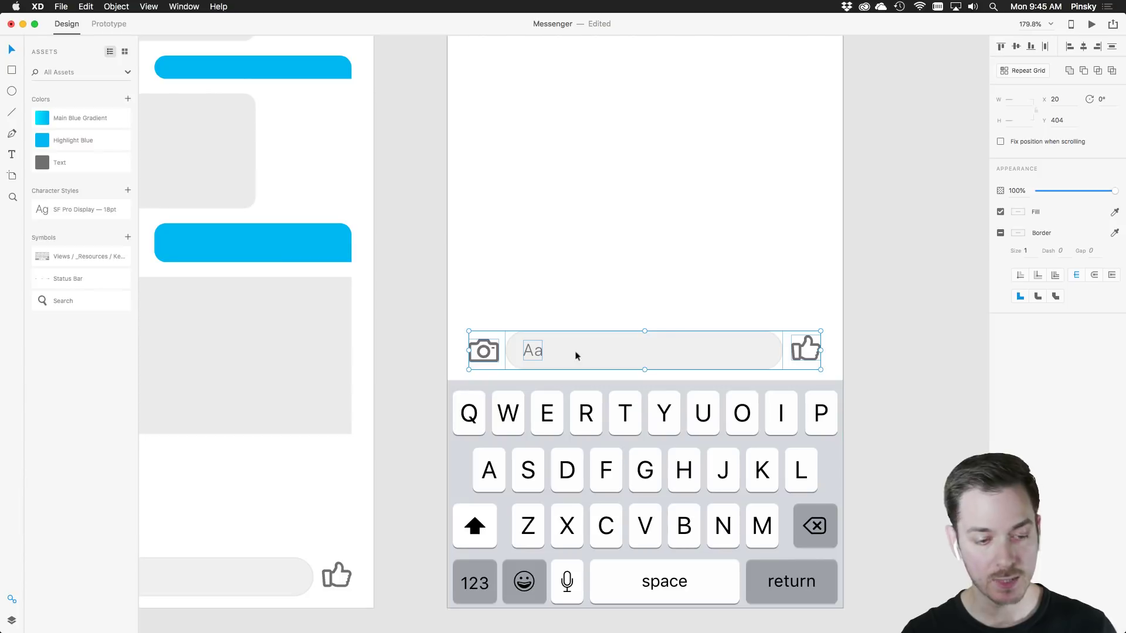
Draw a borderless white rectangle strip and move it behind the message bar in Layers
click(11, 70)
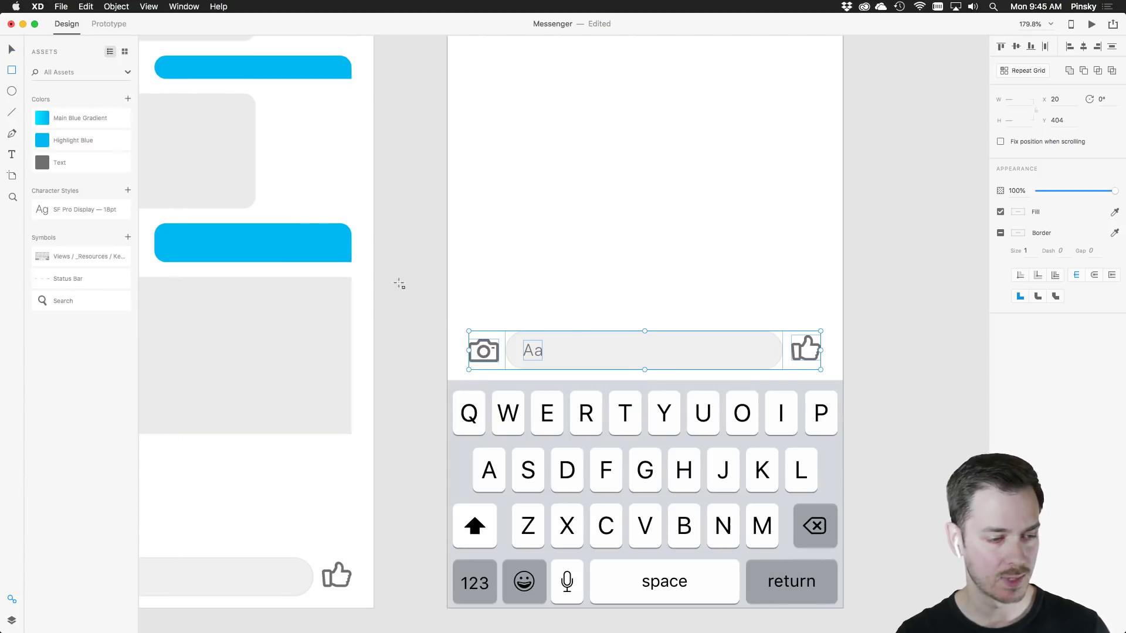
mouse_move(446, 314)
mouse_down()
mouse_move(522, 339)
mouse_move(819, 367)
mouse_move(845, 395)
mouse_up()
click(999, 254)
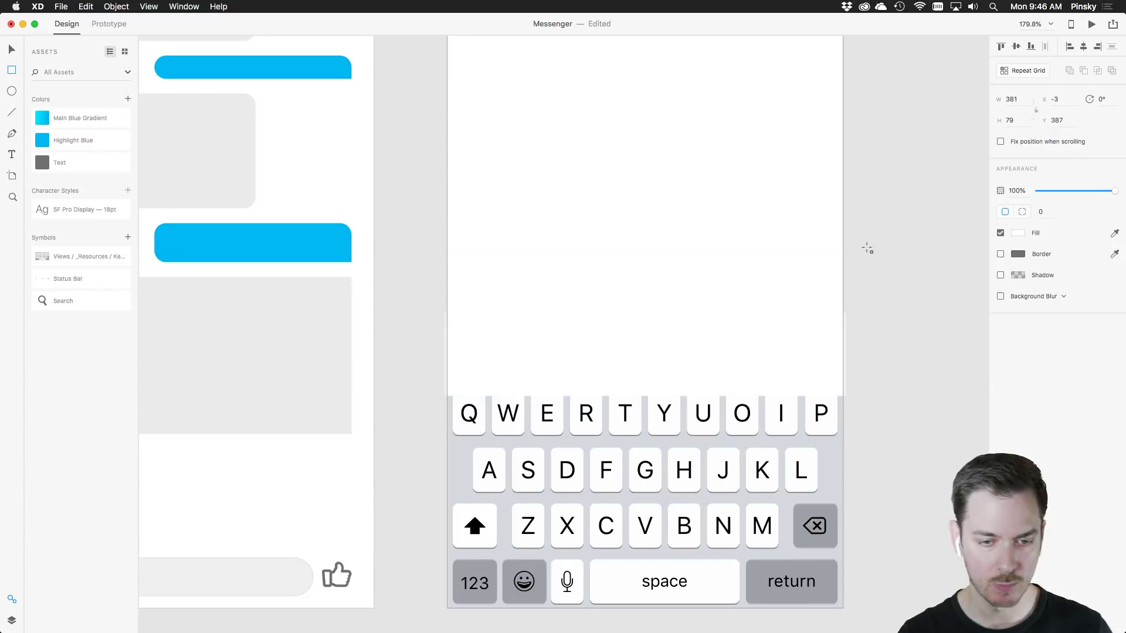
key(ctrl+Right)
key(ctrl+Left)
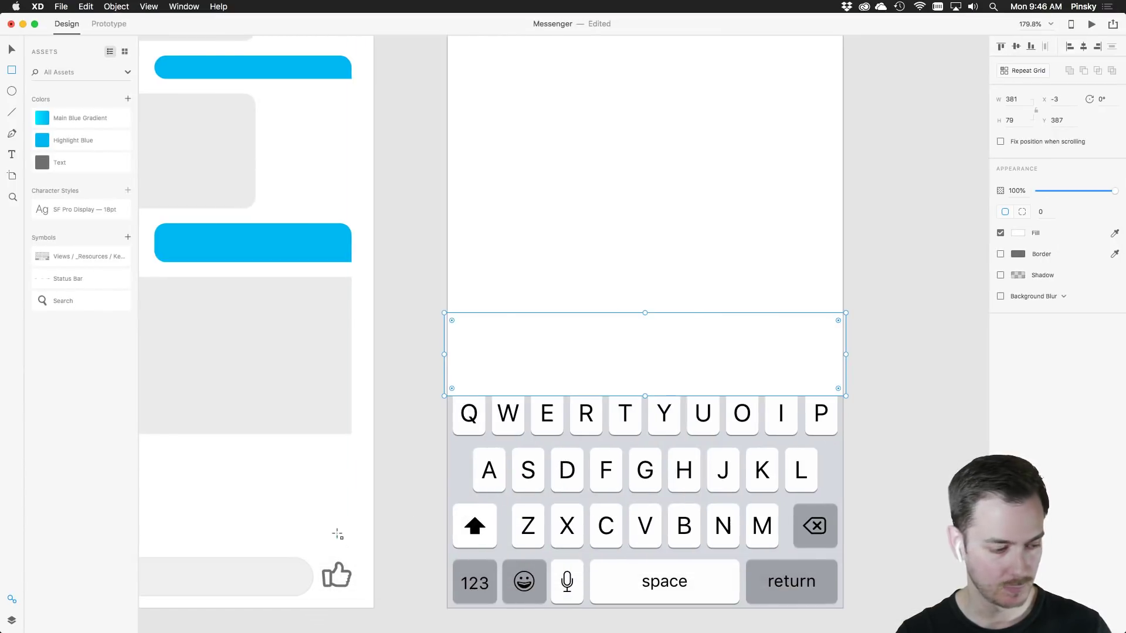
click(12, 620)
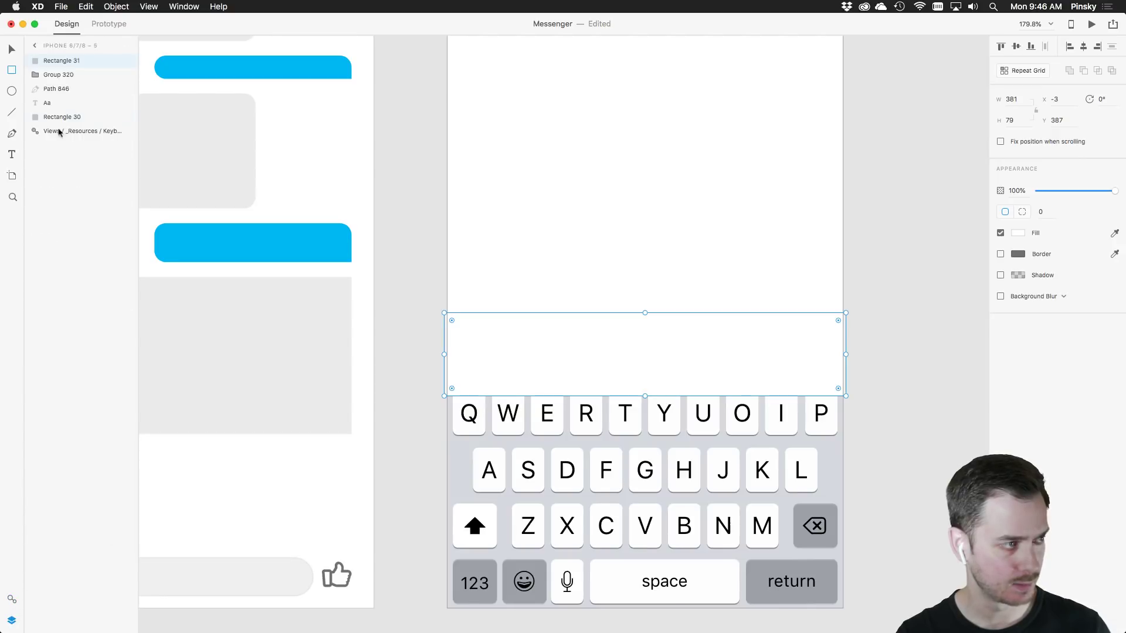
drag(58, 62, 75, 130)
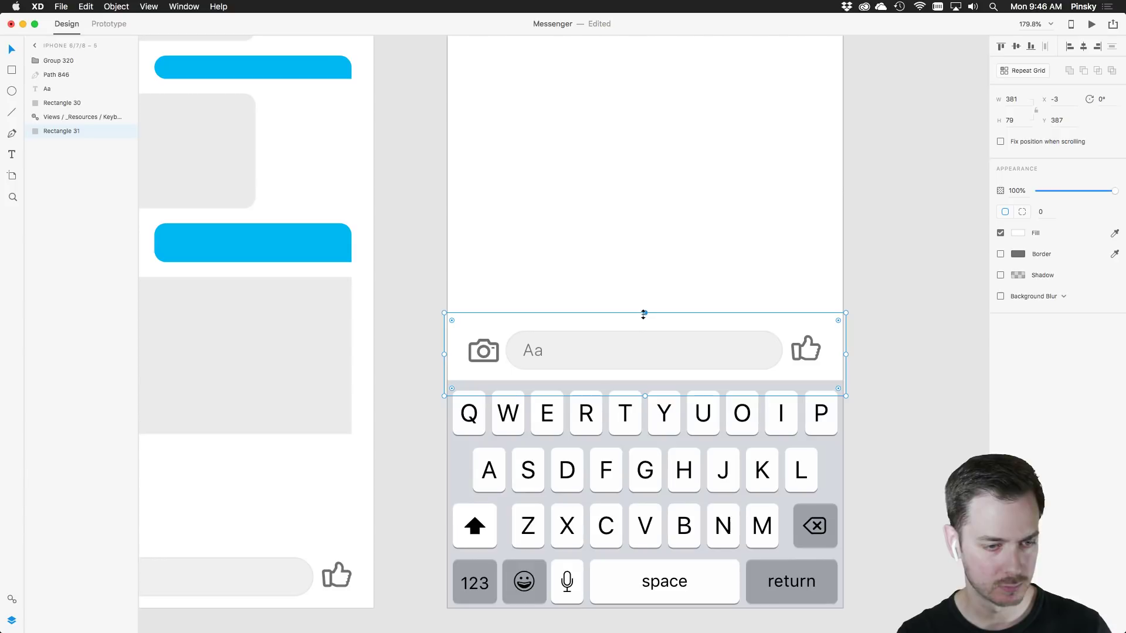
click(643, 283)
scroll(645, 255, down, 3)
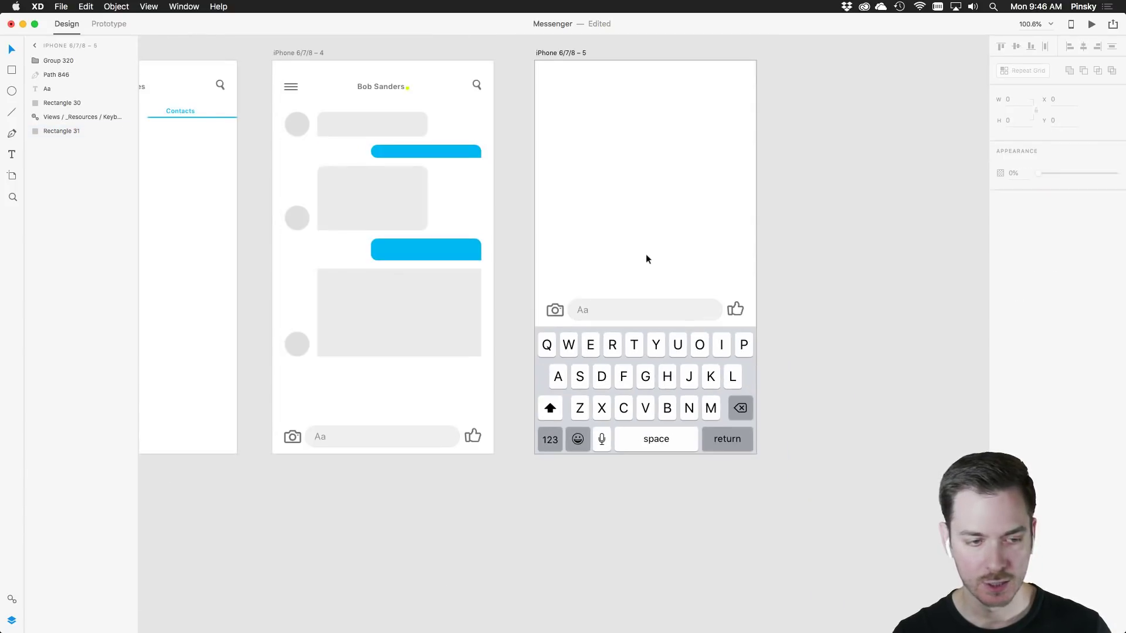
scroll(645, 255, left, 5)
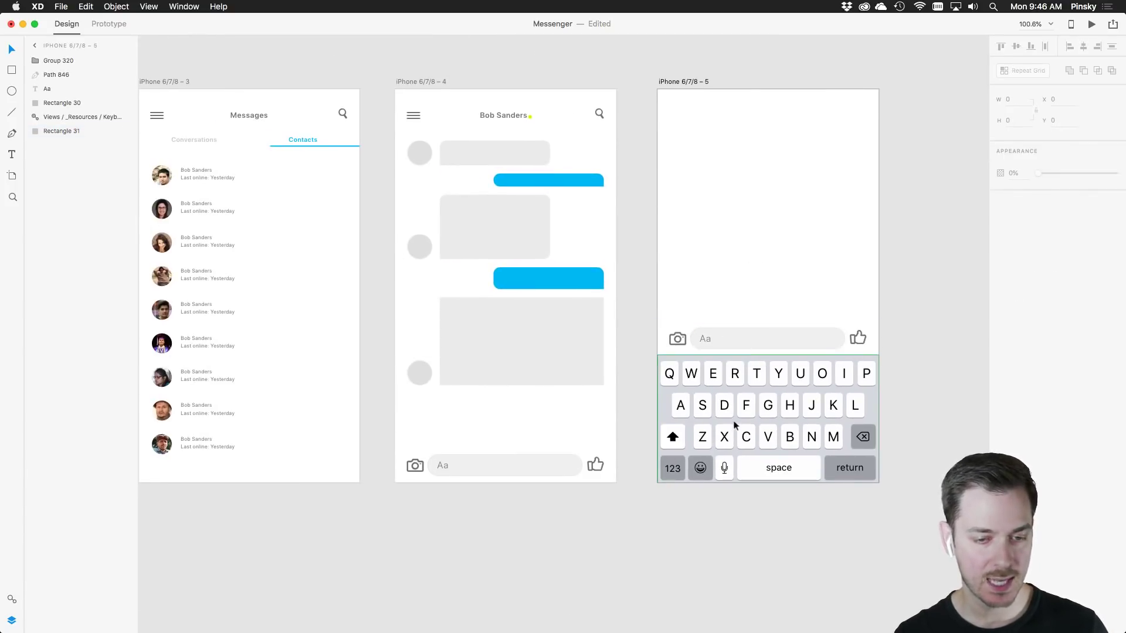
click(427, 82)
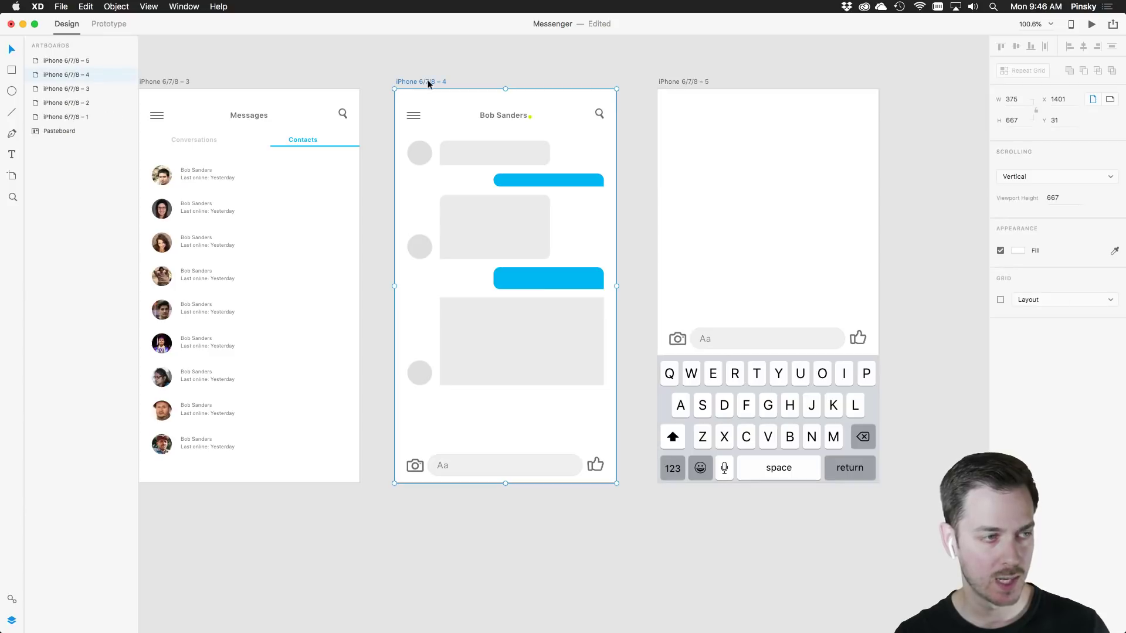
Link the chat screen to the keyboard artboard as a 0.4 s Overlay with Slide Up, Ease Out
click(109, 24)
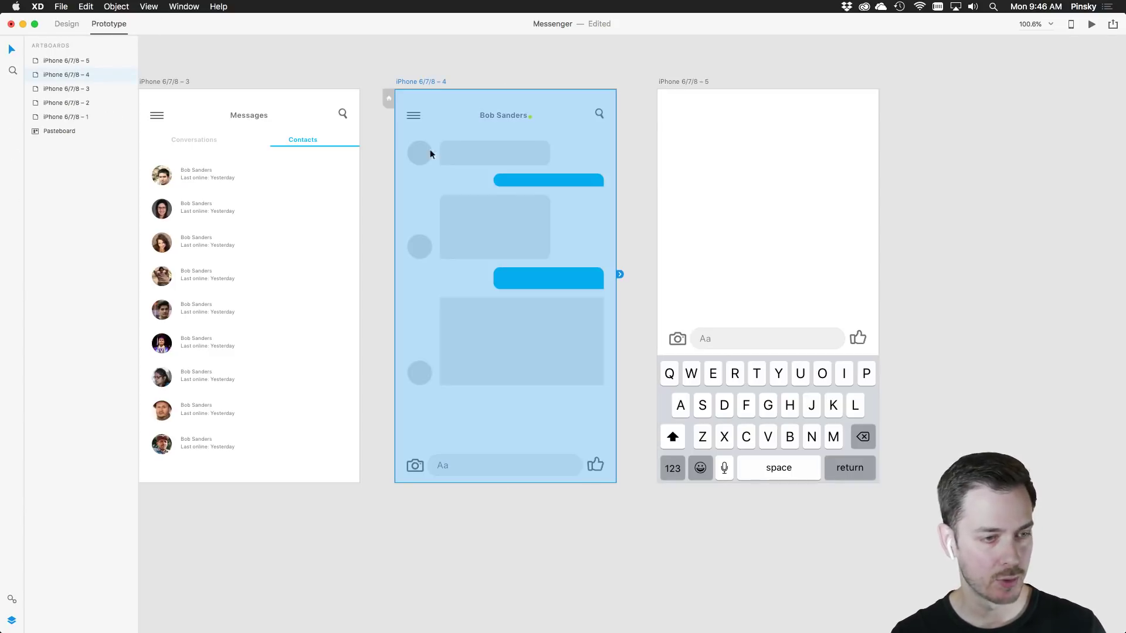
drag(620, 274, 744, 411)
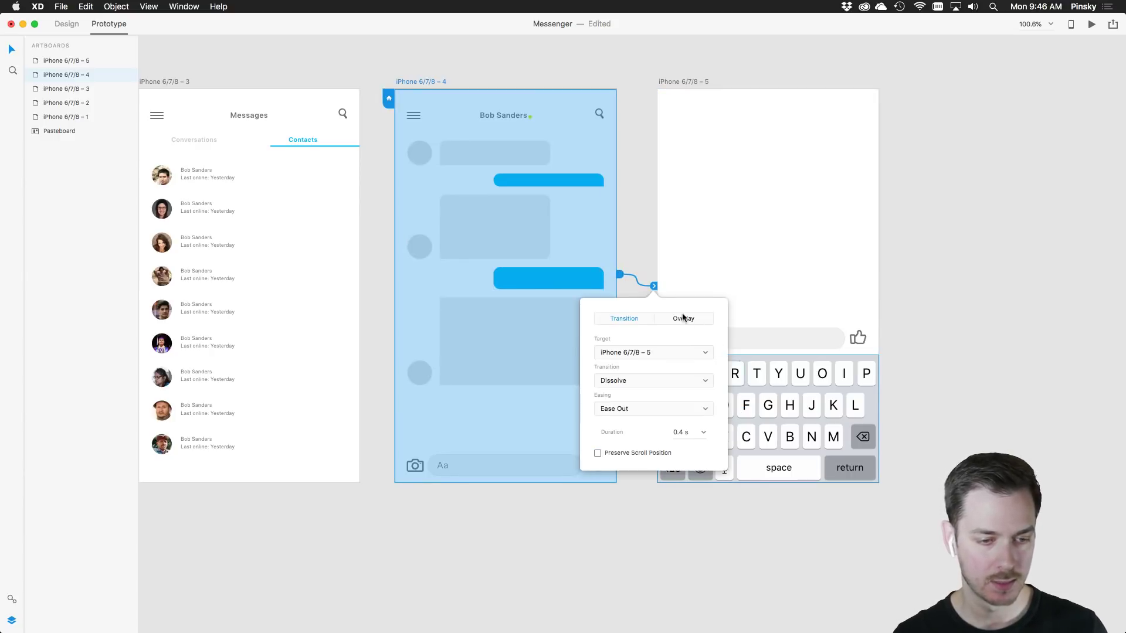
click(679, 319)
click(638, 382)
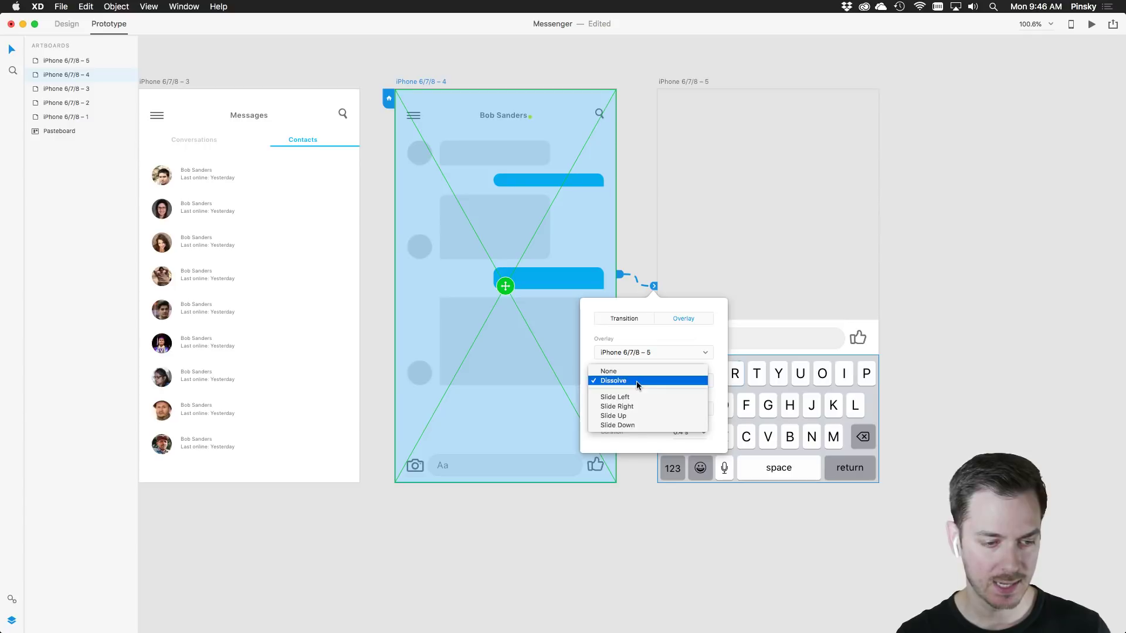
click(634, 416)
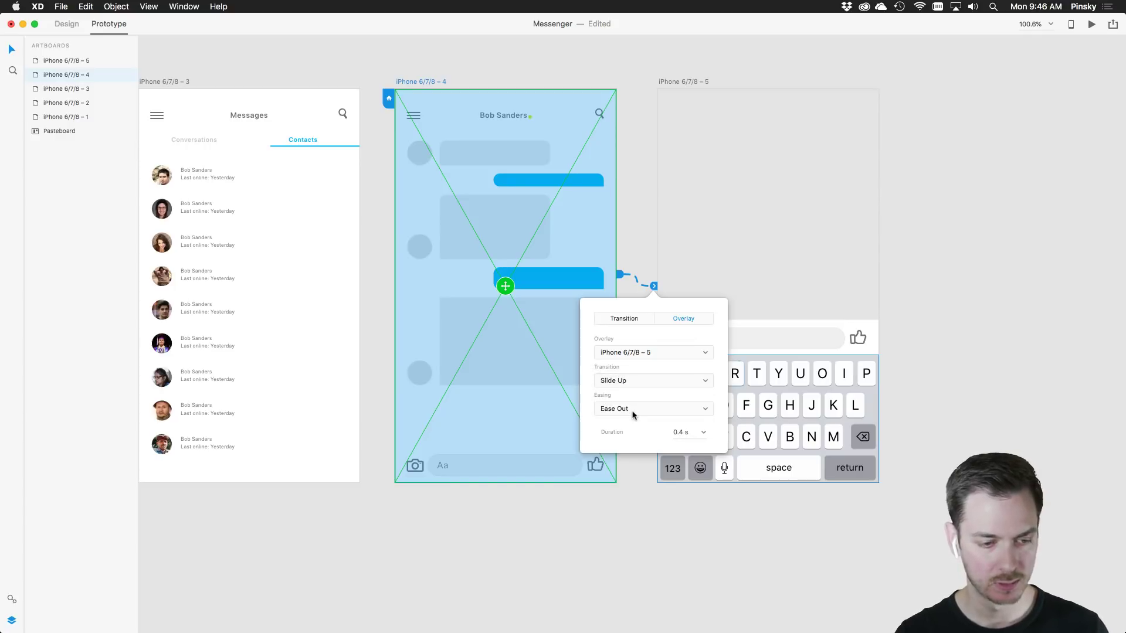
click(635, 412)
click(636, 408)
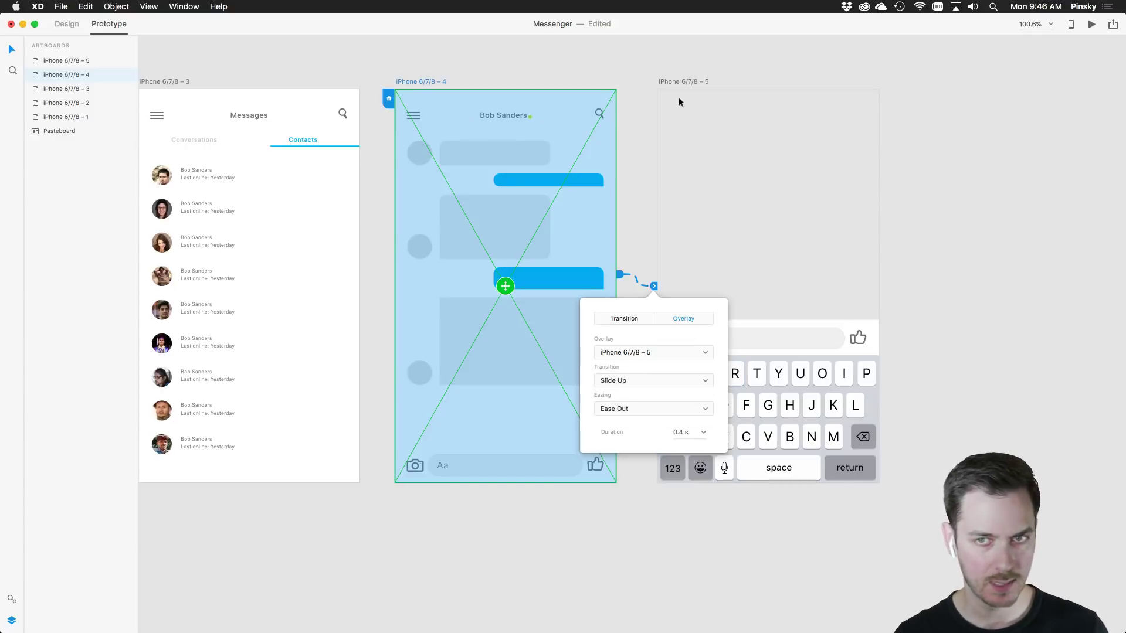
Preview the prototype and tap the message field to test the keyboard overlay
click(1093, 24)
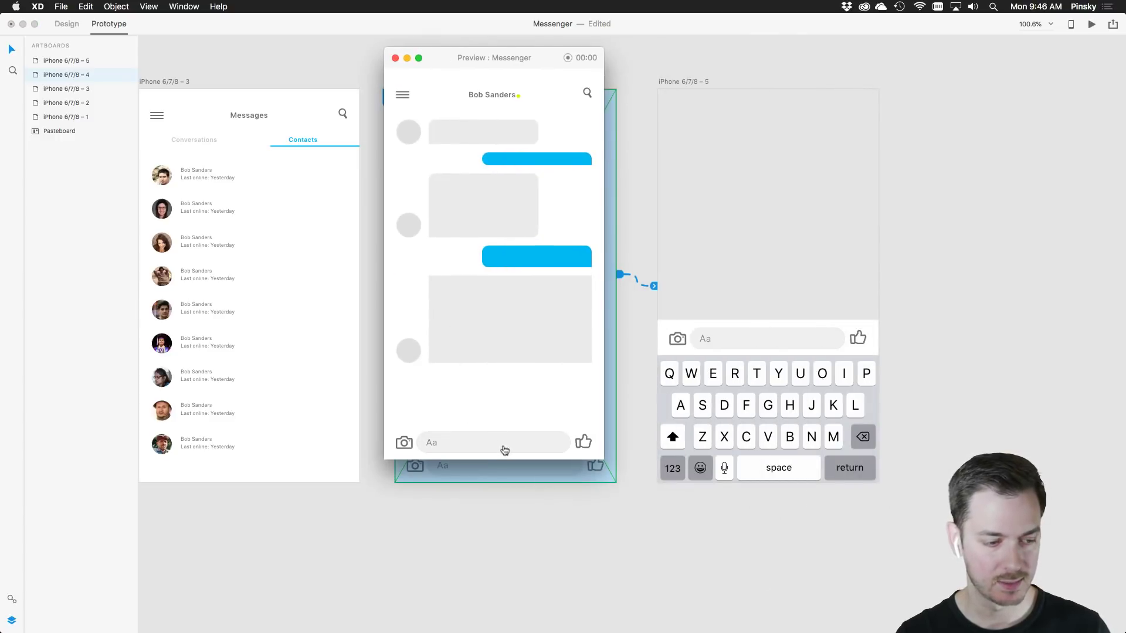
click(520, 449)
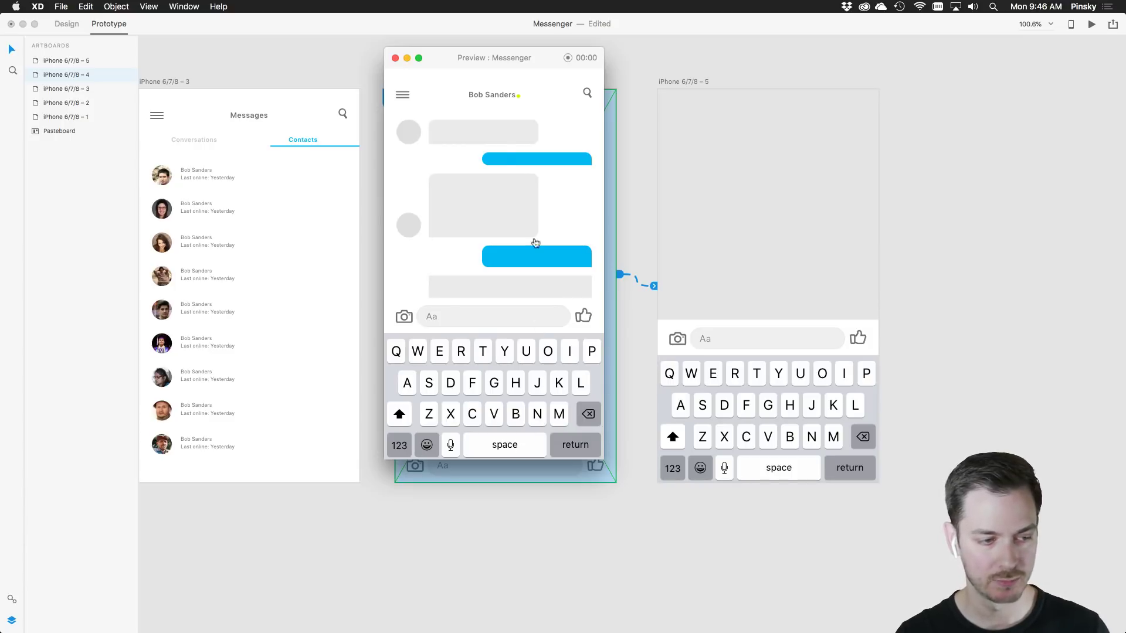
click(395, 57)
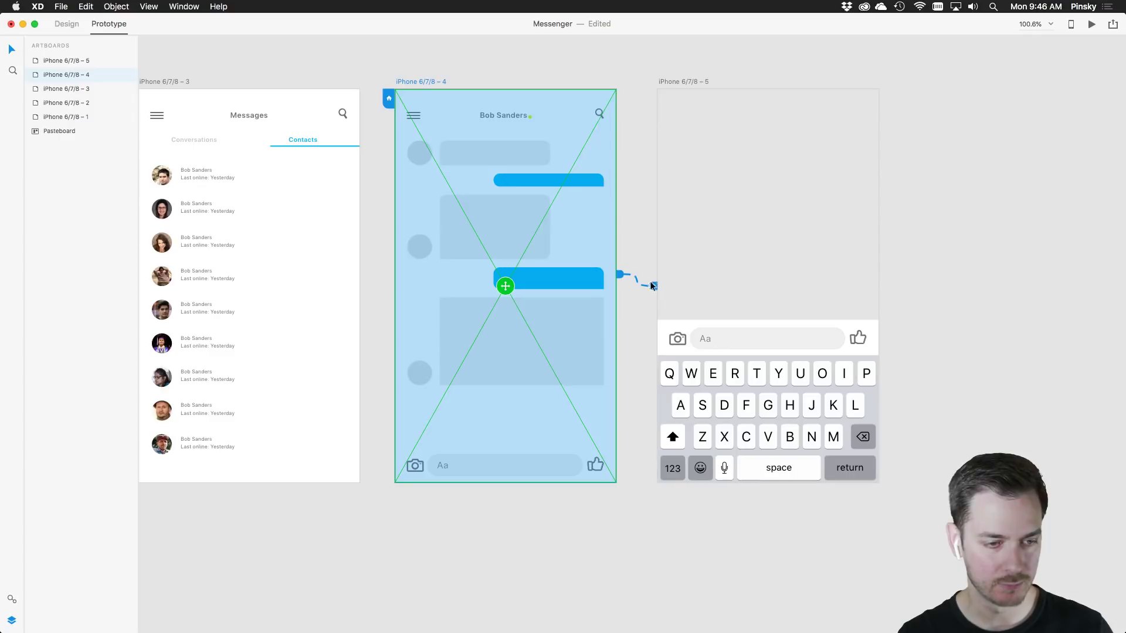
Link the Aa message field to iPhone 6/7/8 – 5 as an Overlay with 0.2 s duration
drag(653, 286, 610, 273)
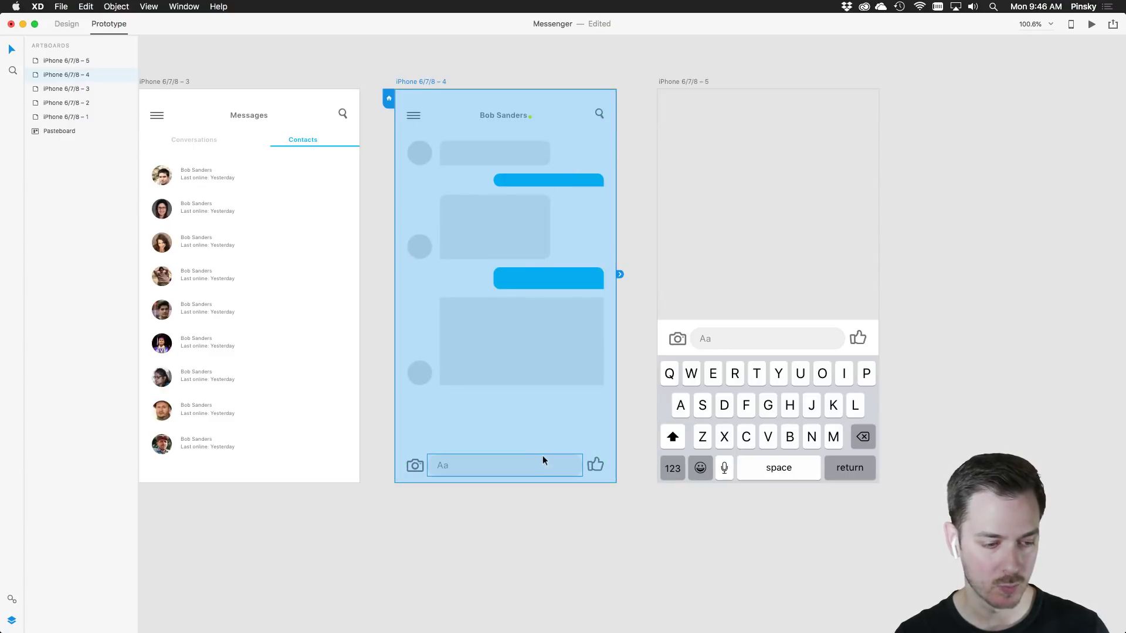
click(543, 457)
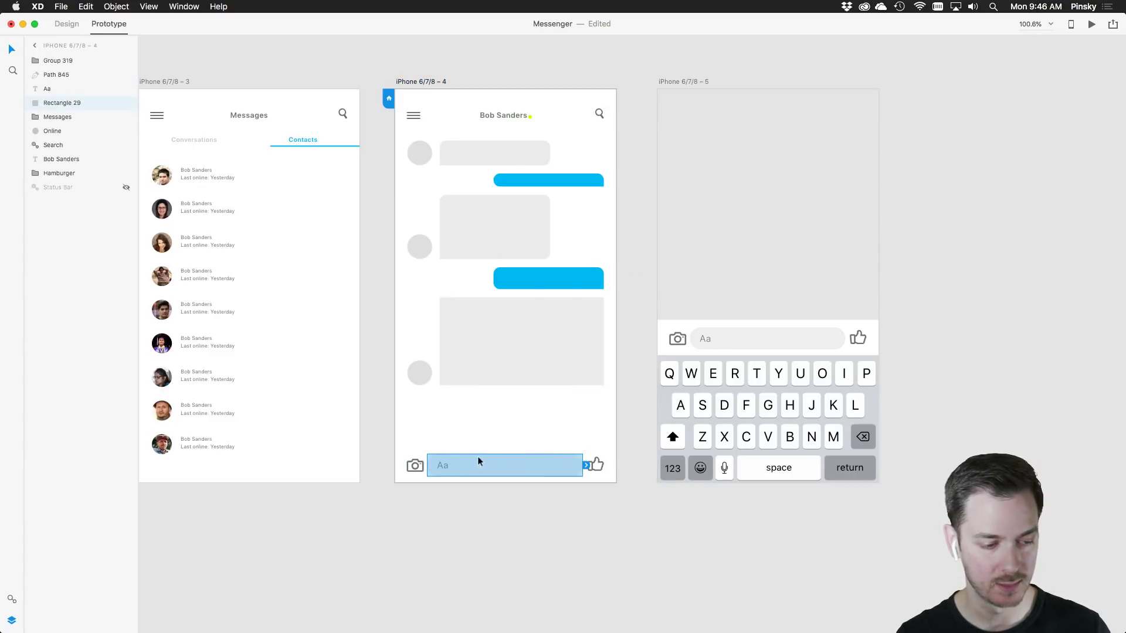
drag(584, 464, 747, 378)
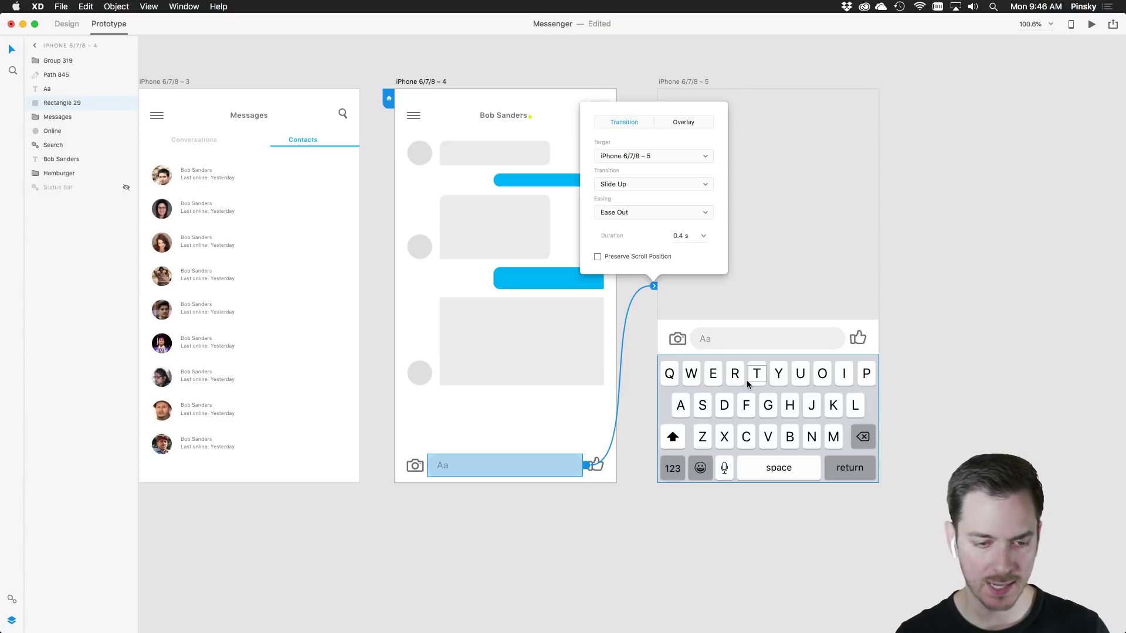
click(684, 122)
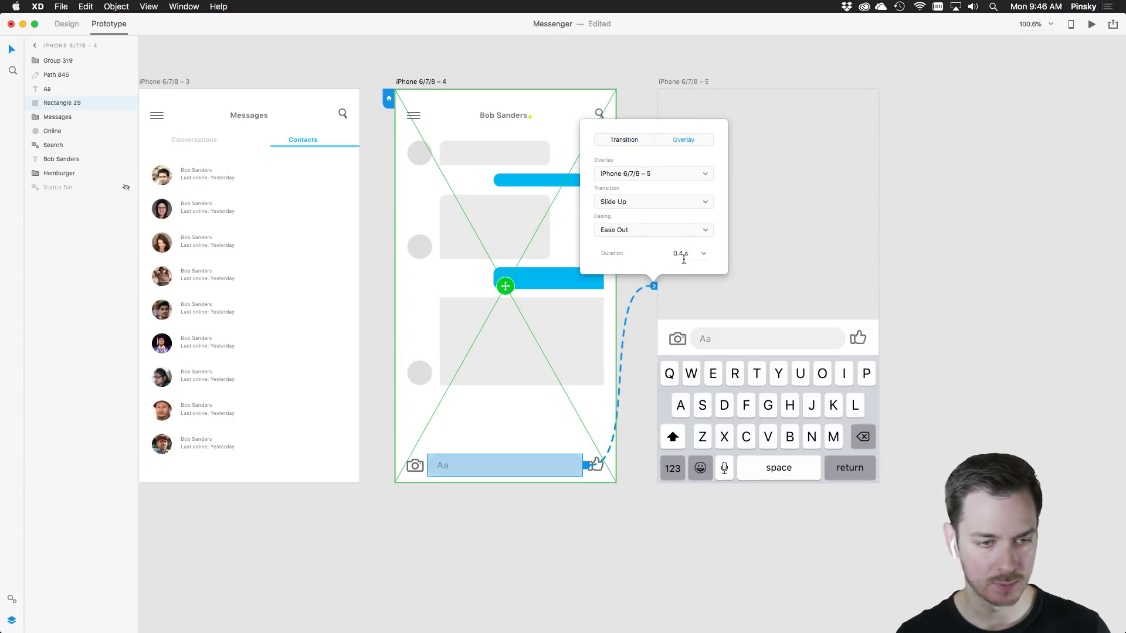
click(706, 256)
click(687, 267)
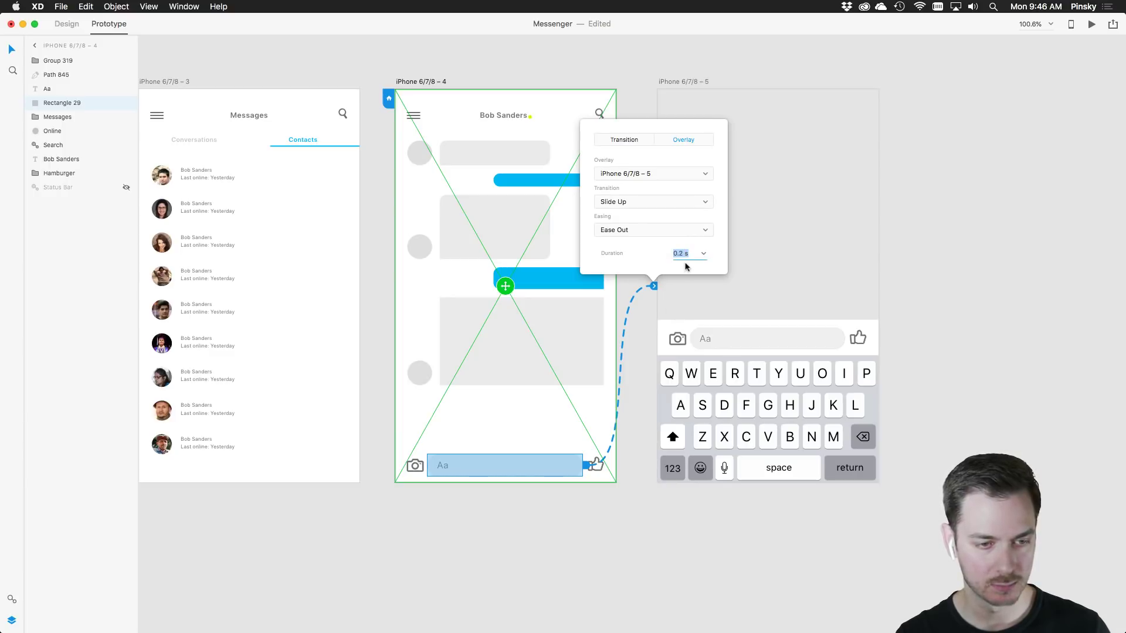
Preview the prototype and tap the field to confirm the keyboard slides up
click(1091, 24)
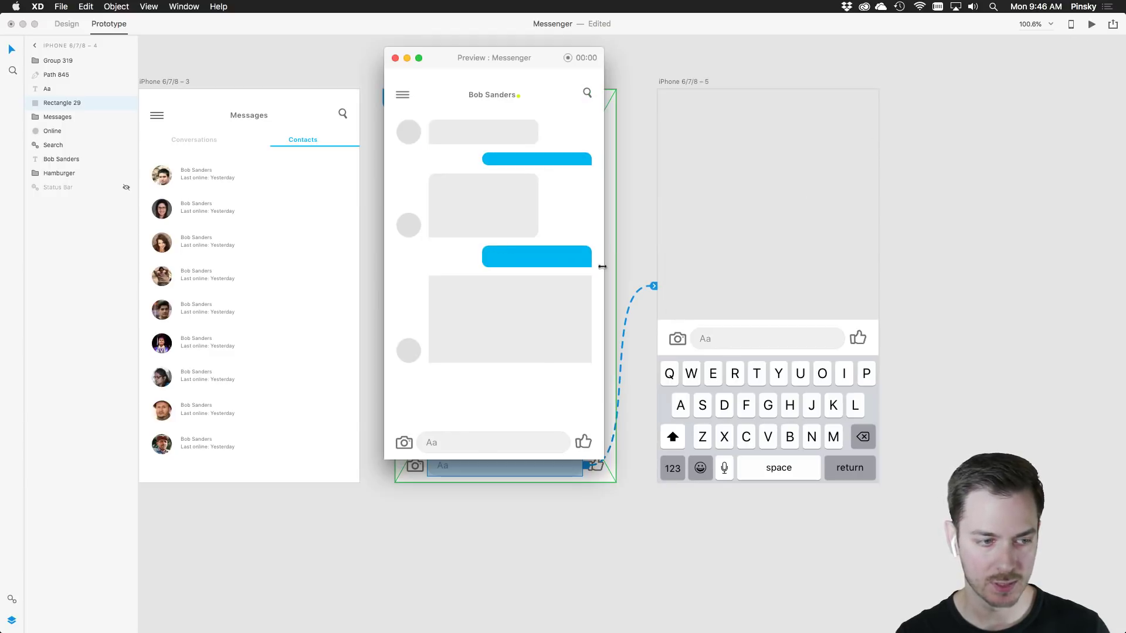
click(479, 448)
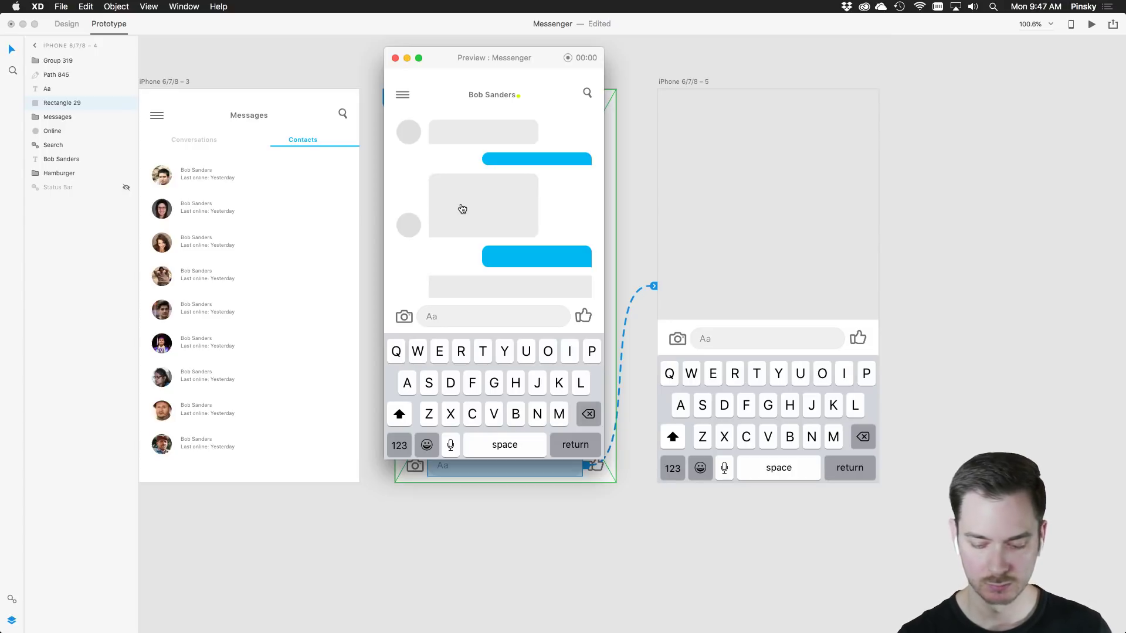
click(395, 58)
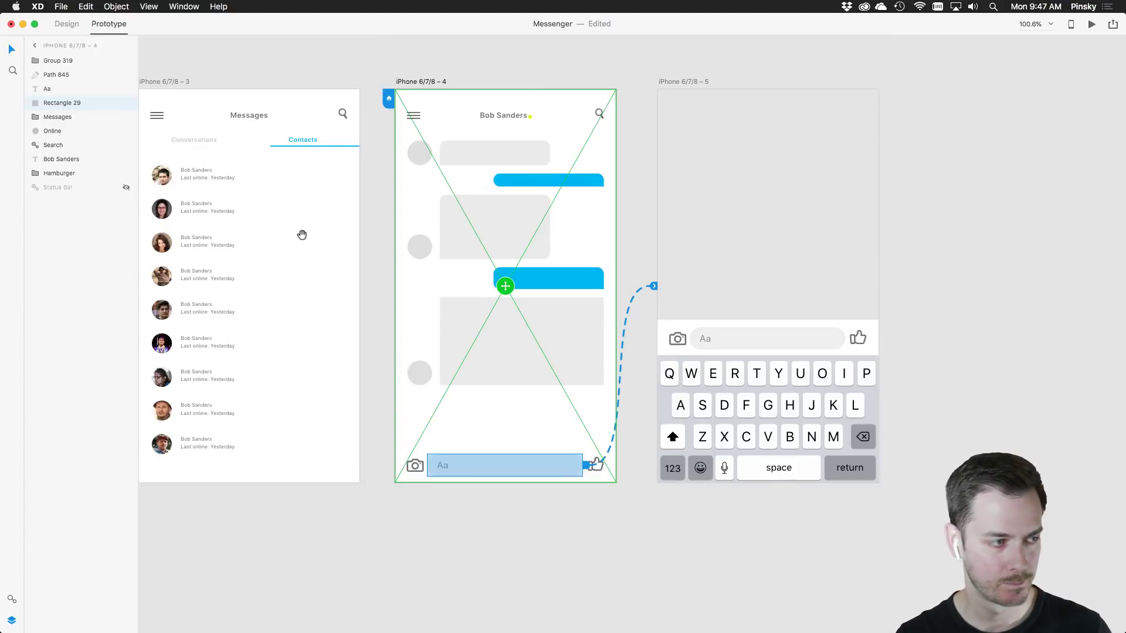
Wire the login screen's SIGN IN button to iPhone 6/7/8 – 2 with a Slide Left transition
scroll(301, 233, left, 10)
scroll(311, 78, left, 5)
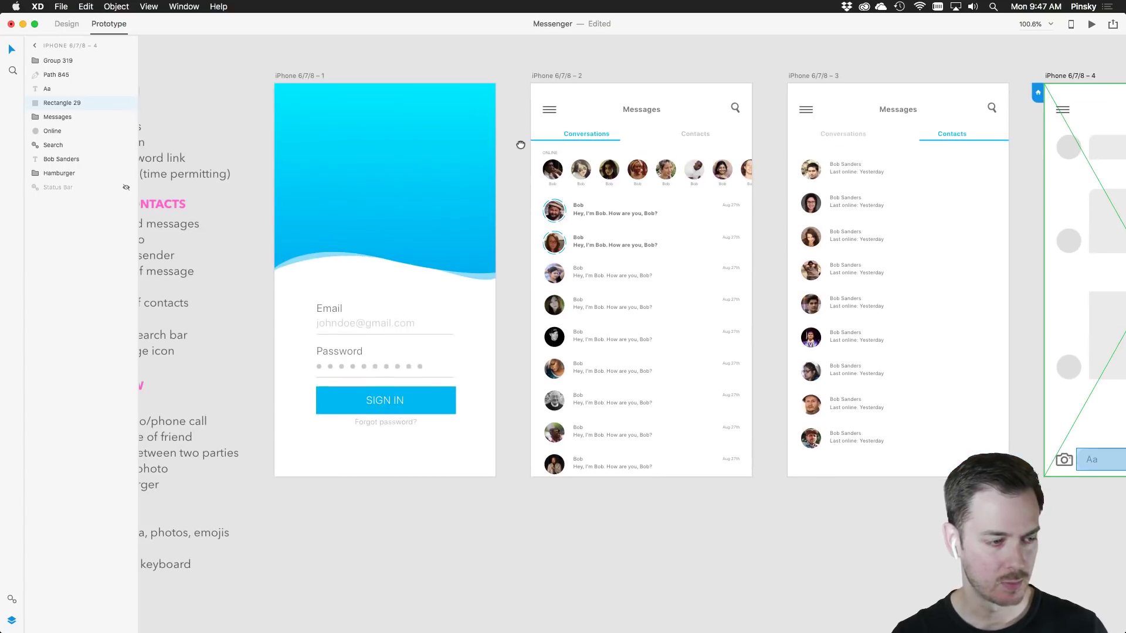
click(308, 86)
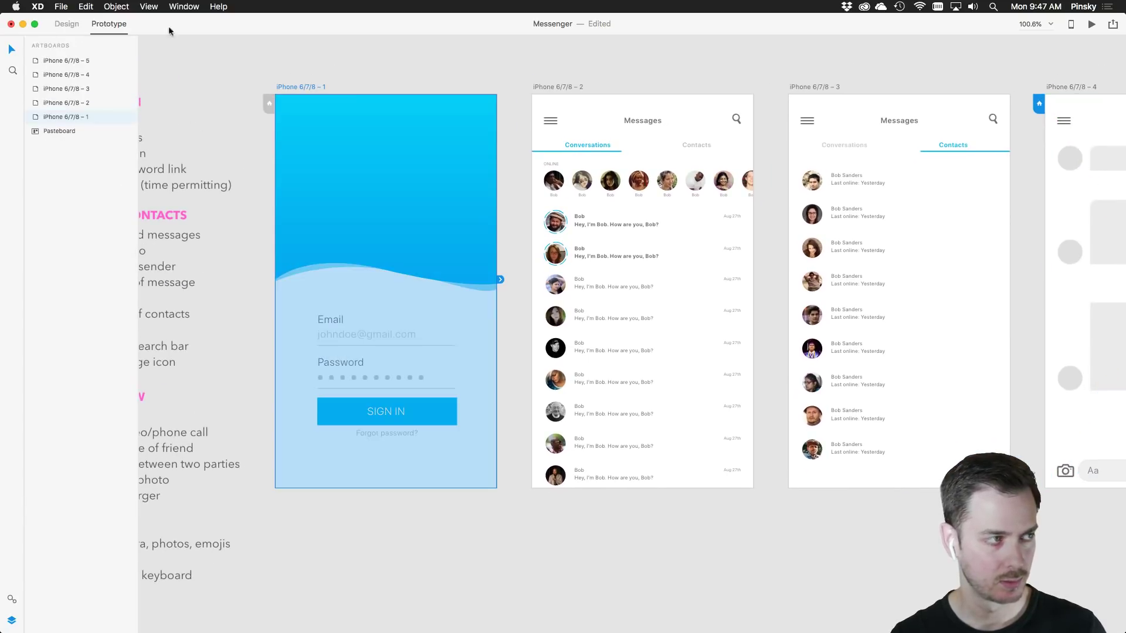
click(428, 414)
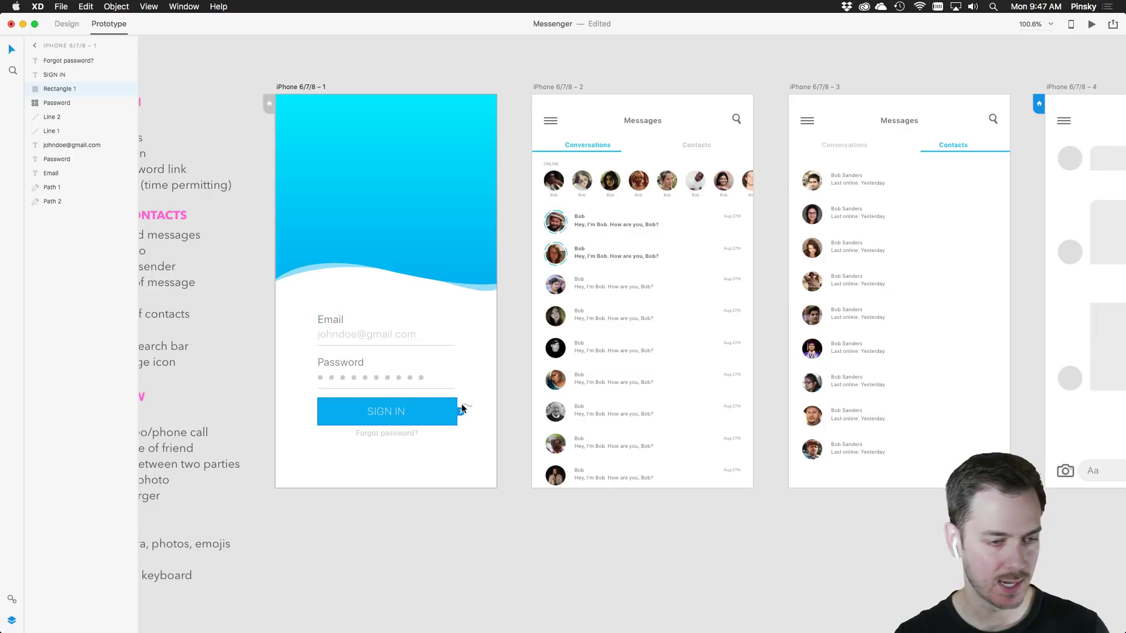
drag(461, 409, 628, 237)
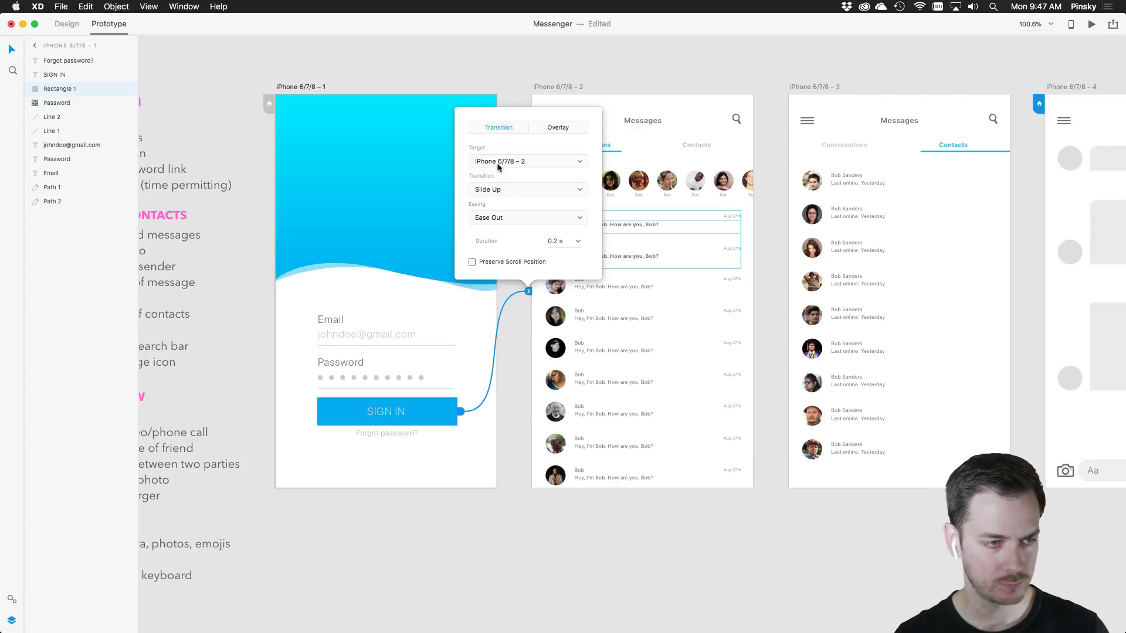
click(510, 188)
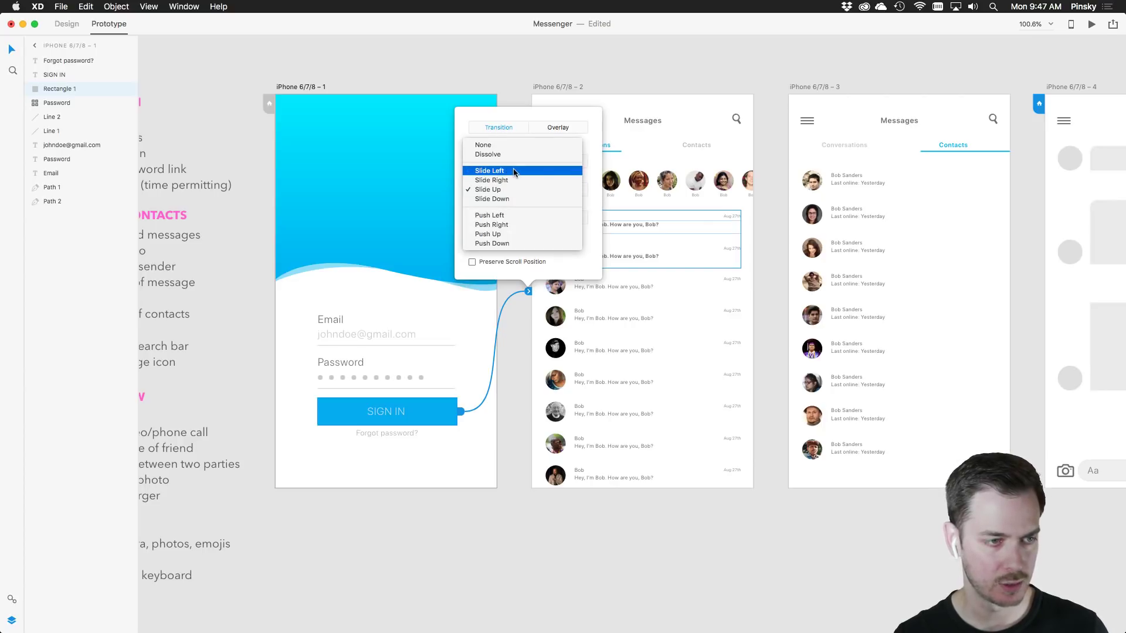
click(514, 174)
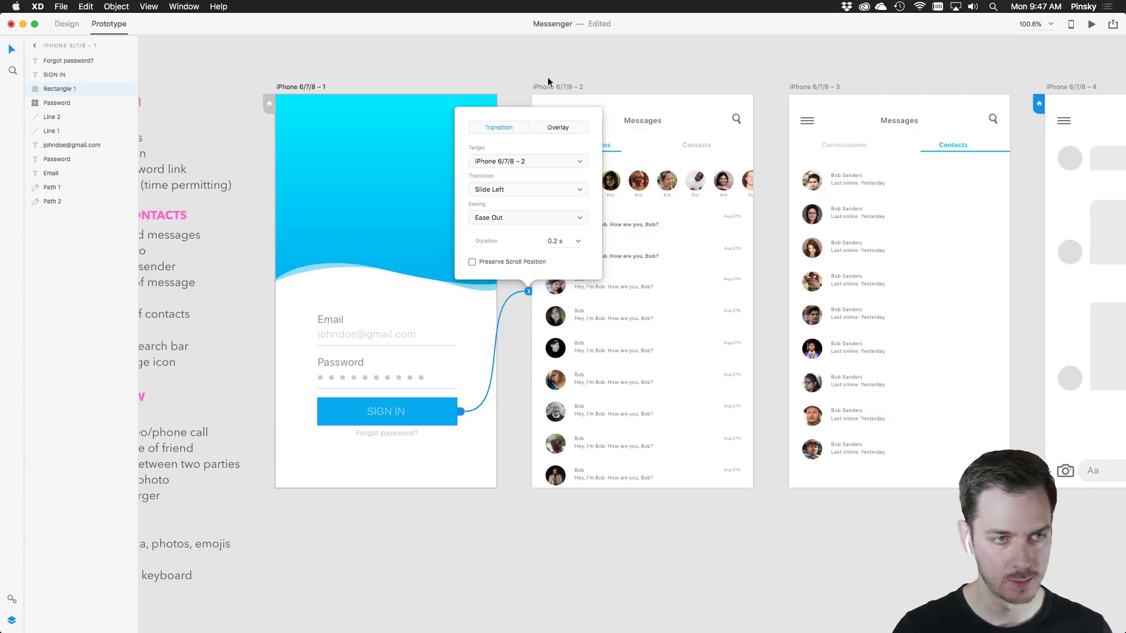
click(609, 122)
scroll(609, 119, right, 3)
scroll(609, 120, down, 1)
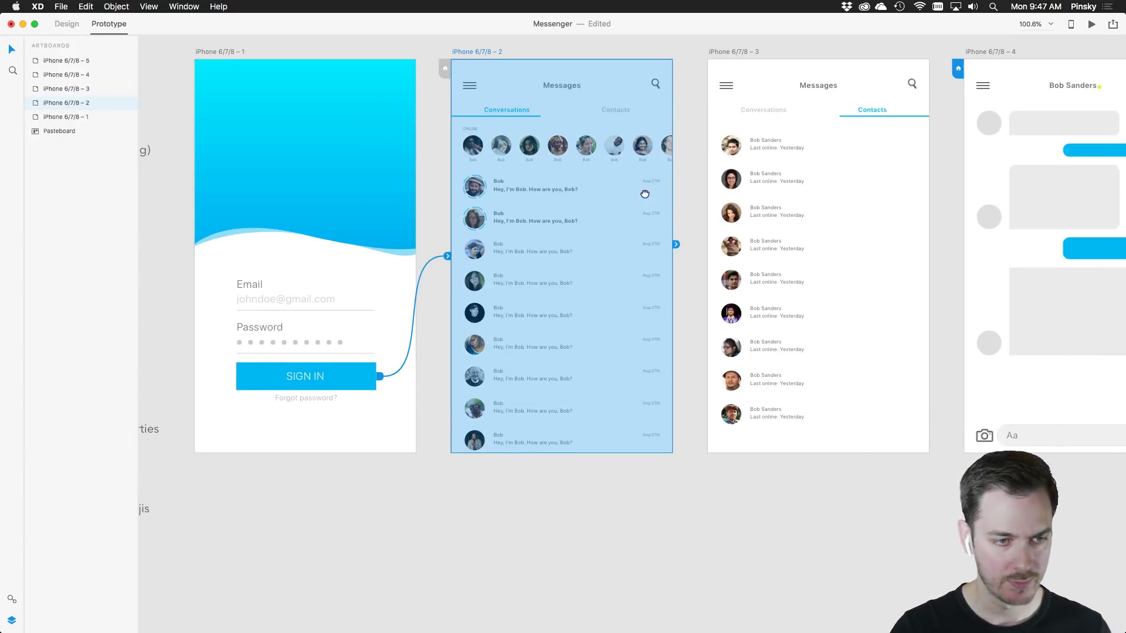
Link the top two conversation rows of Repeat Grid 2 to the chat screen, iPhone 6/7/8 – 4
double_click(471, 188)
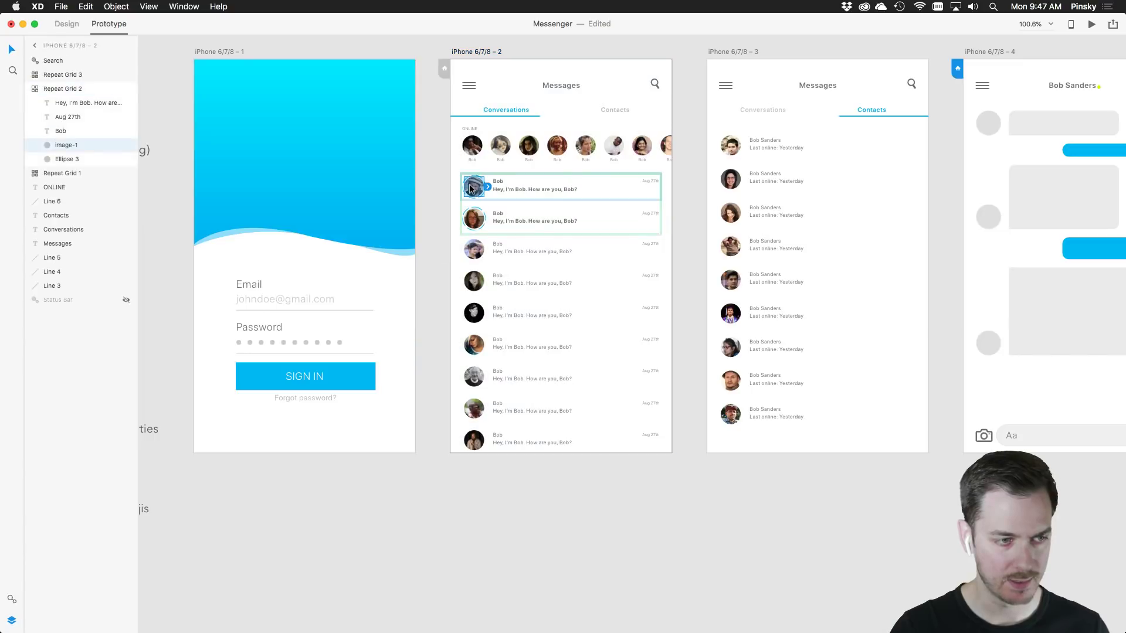
click(556, 187)
click(672, 249)
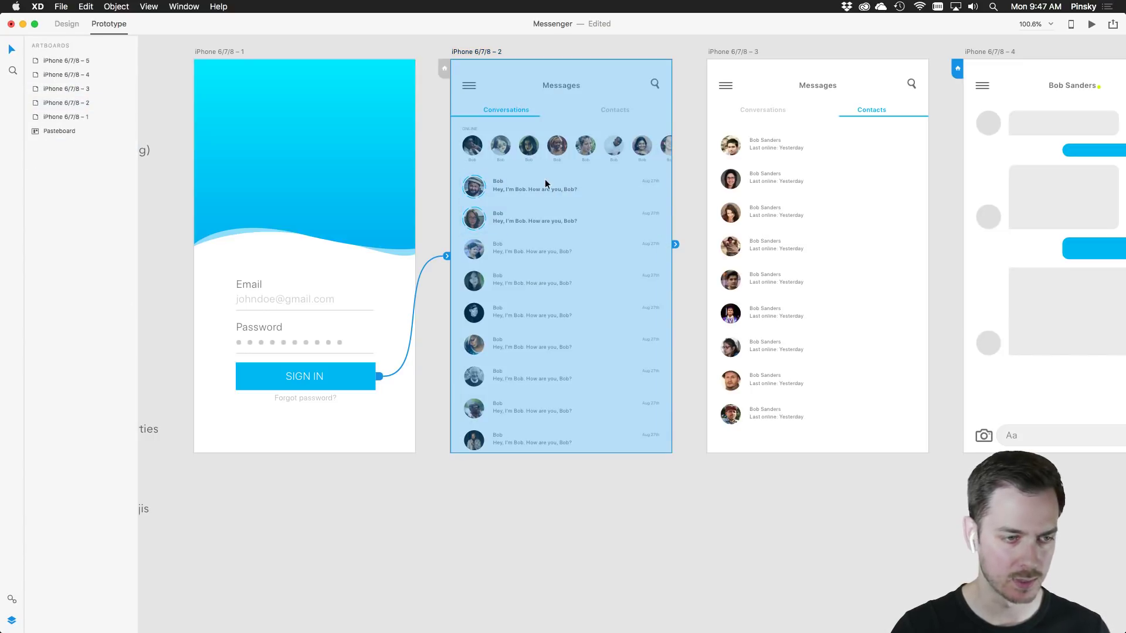
click(542, 184)
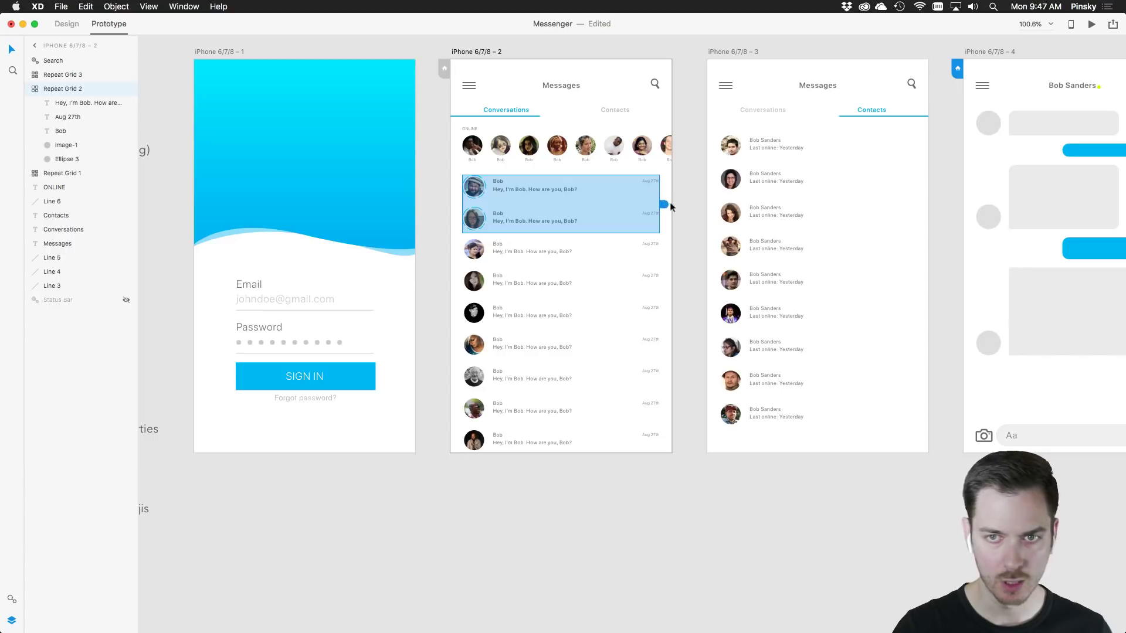
drag(663, 204, 1026, 238)
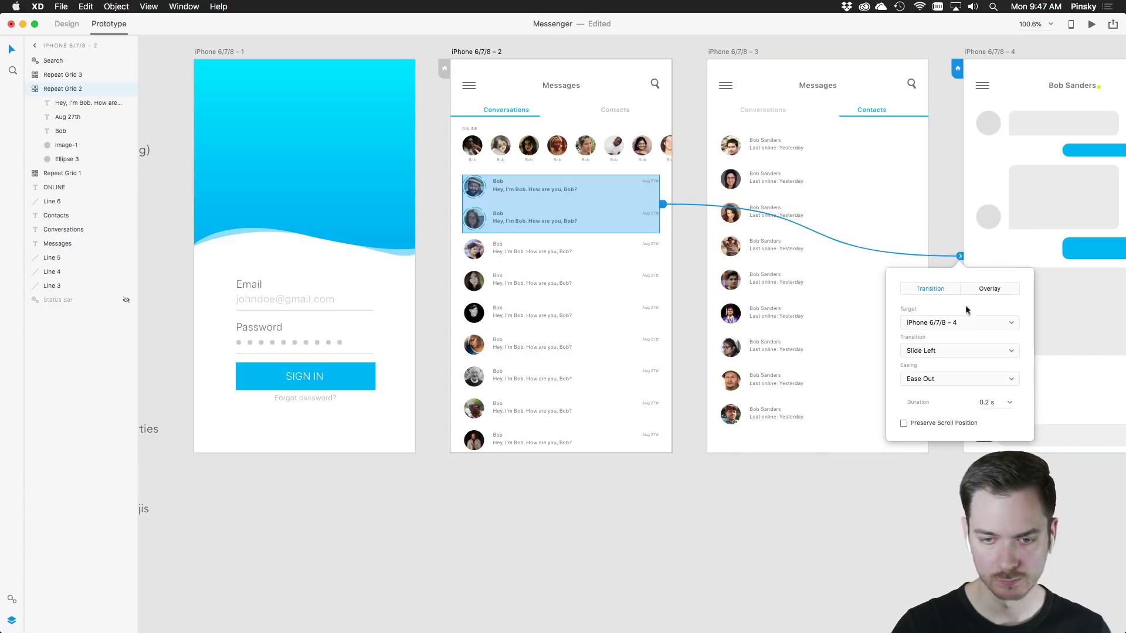
click(927, 459)
Link the Contacts label to the contacts screen, iPhone 6/7/8 – 3
scroll(761, 300, right, 4)
scroll(762, 299, up, 2)
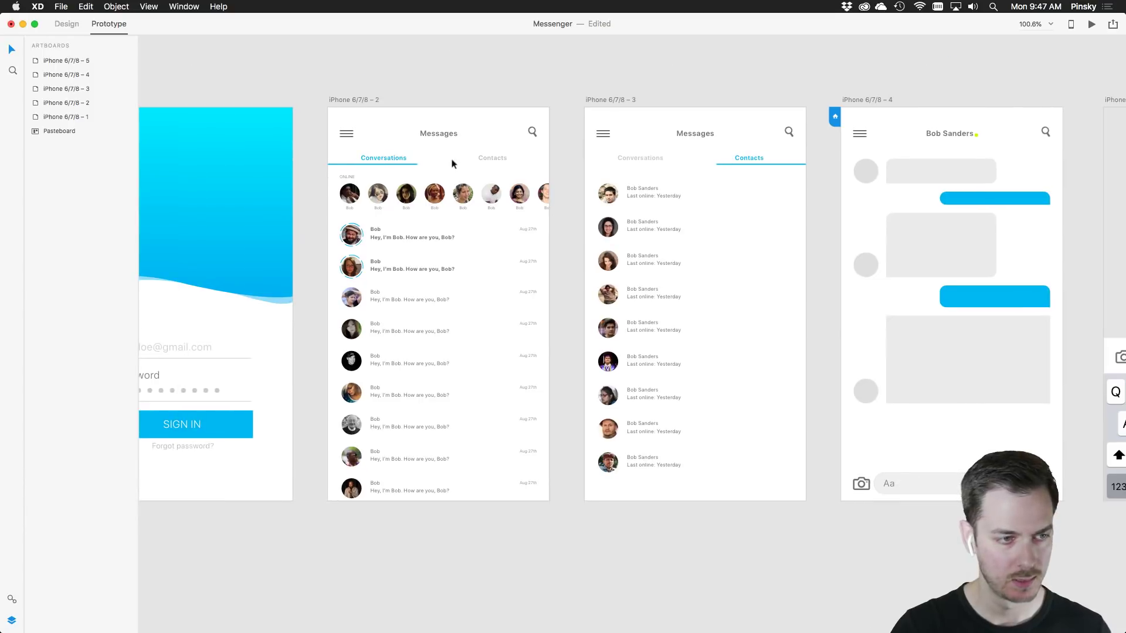
click(491, 157)
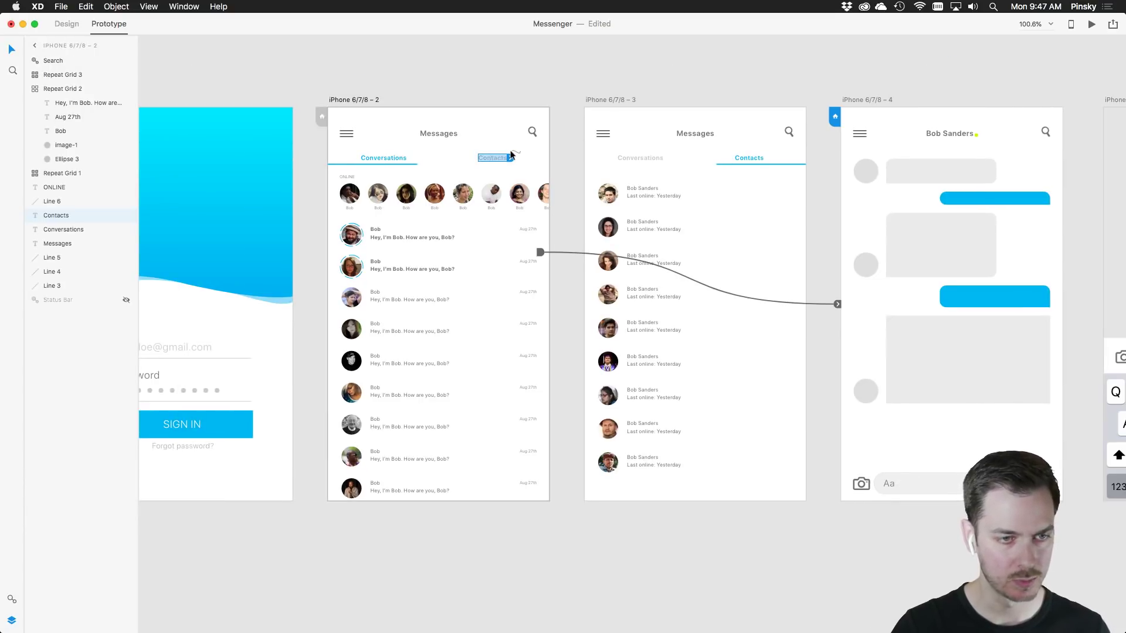
drag(511, 157, 725, 179)
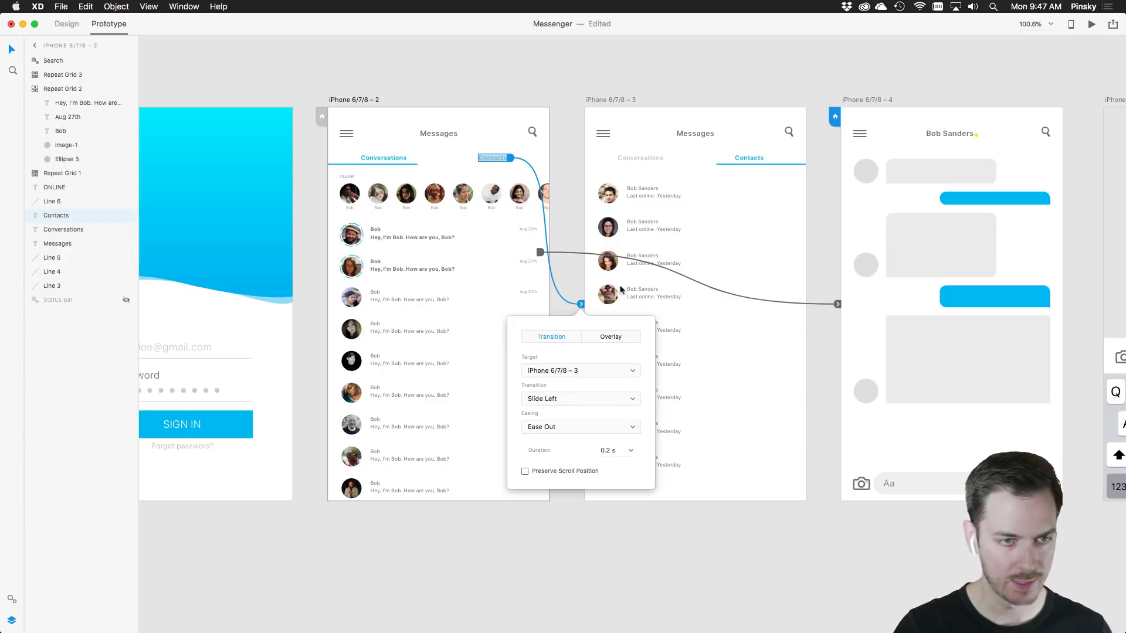
Link the Conversations label back to iPhone 6/7/8 – 2 with a Slide Right transition
click(660, 159)
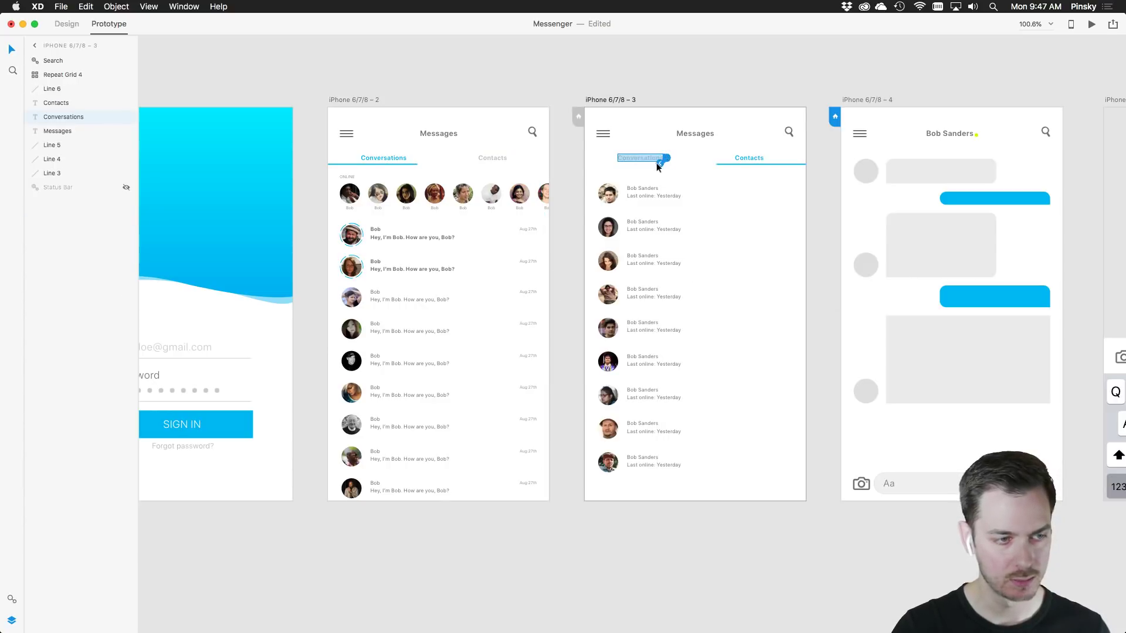
drag(660, 159, 433, 182)
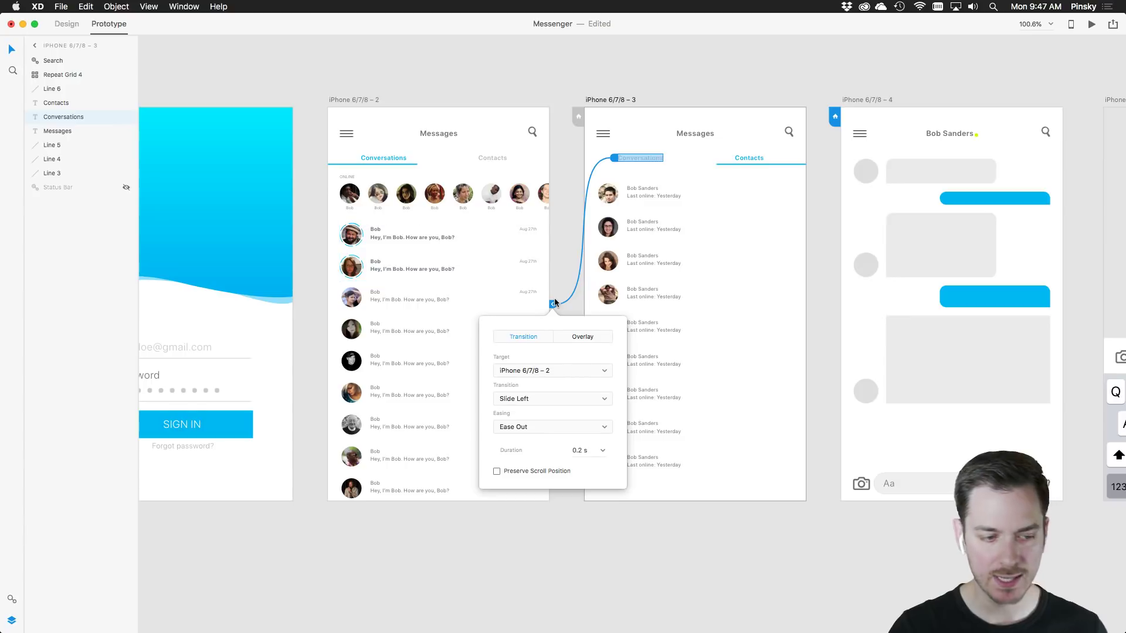
click(504, 403)
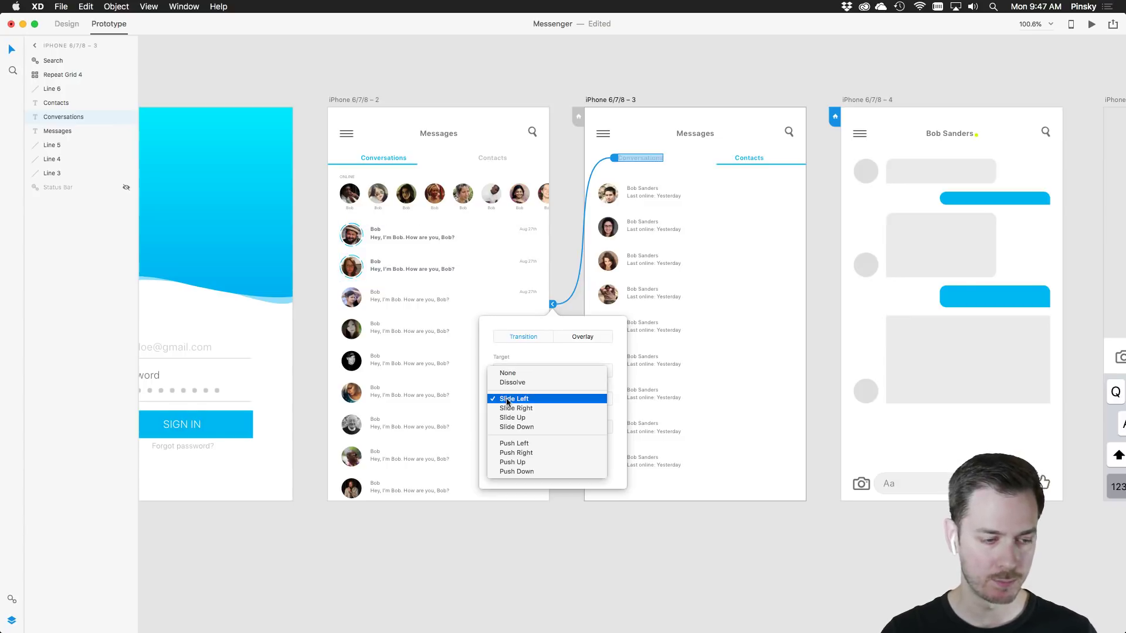
click(521, 411)
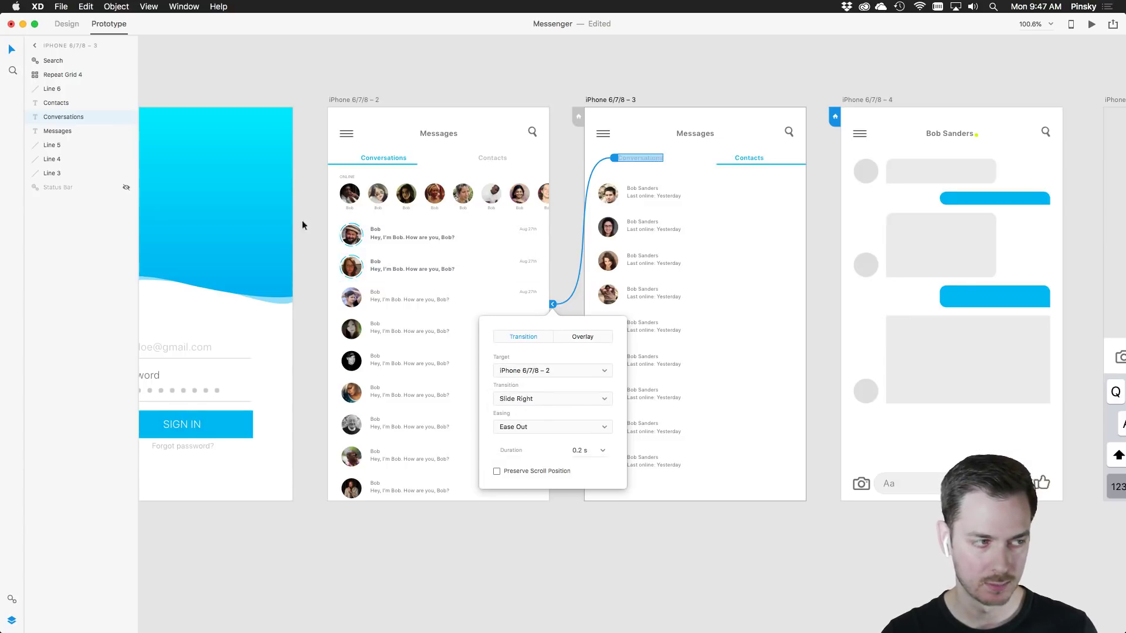
scroll(299, 225, left, 3)
click(419, 108)
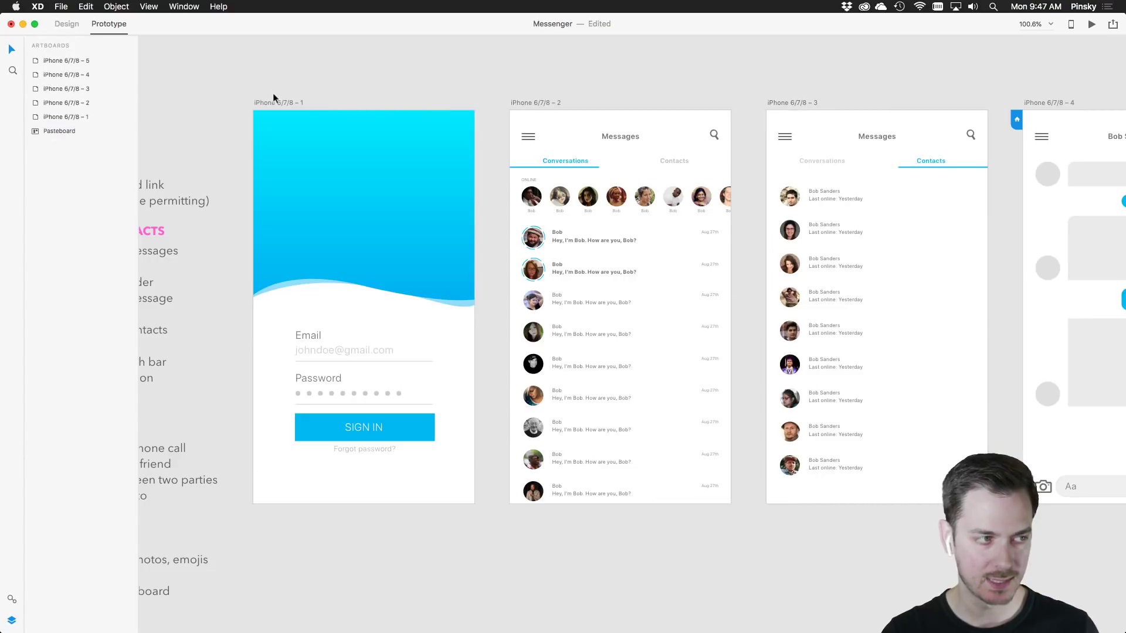
click(273, 101)
Preview the prototype, sign in and open the first conversation
click(1091, 24)
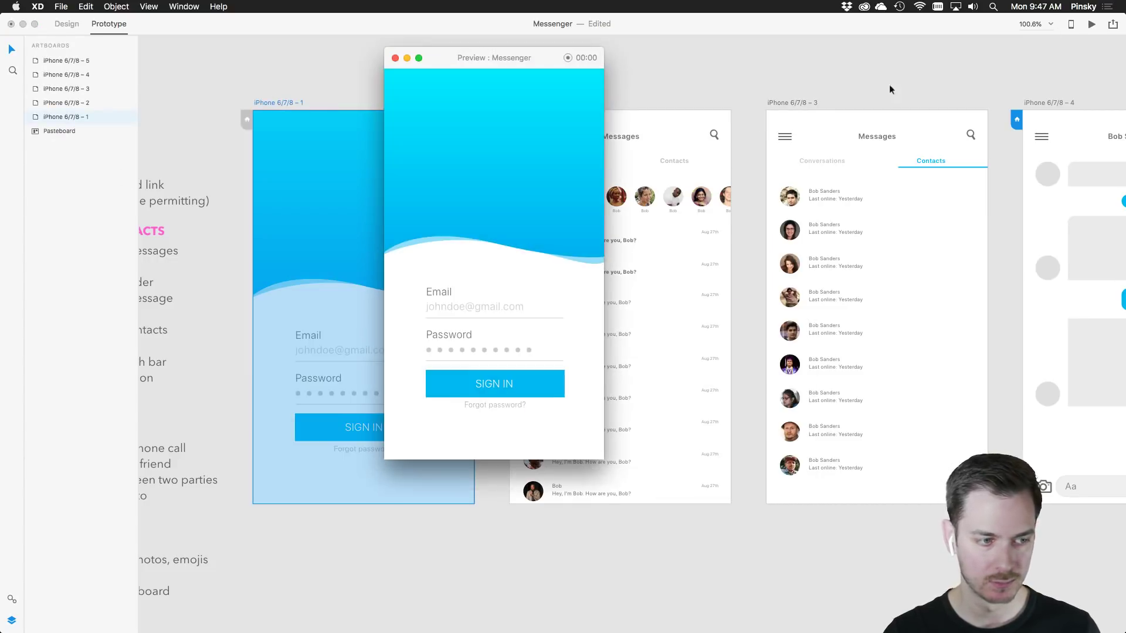
click(525, 384)
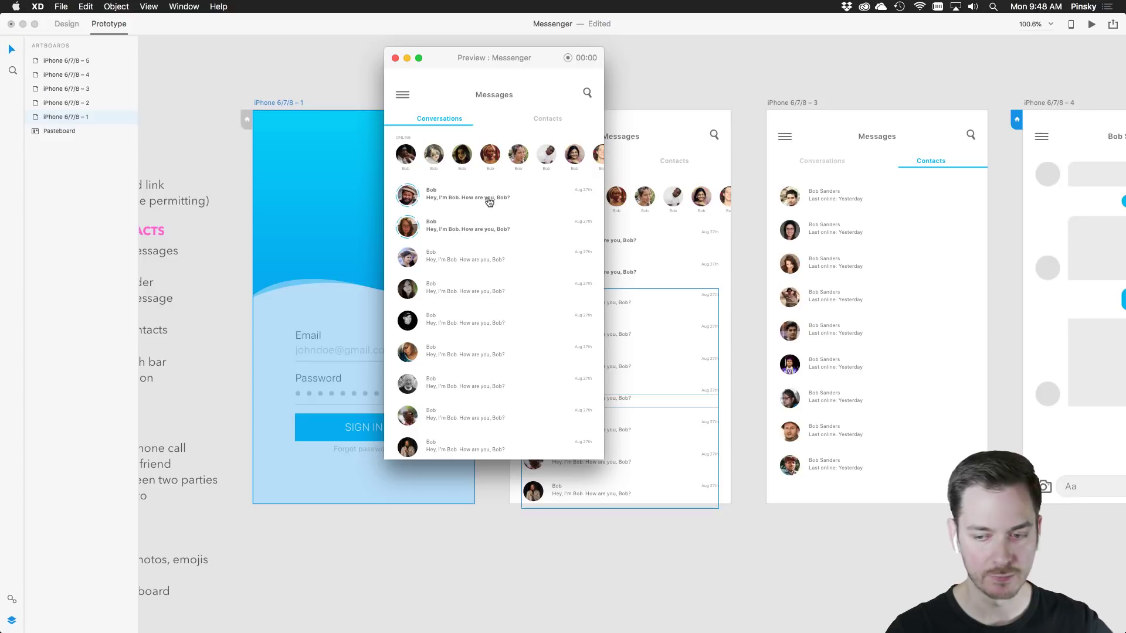
click(436, 198)
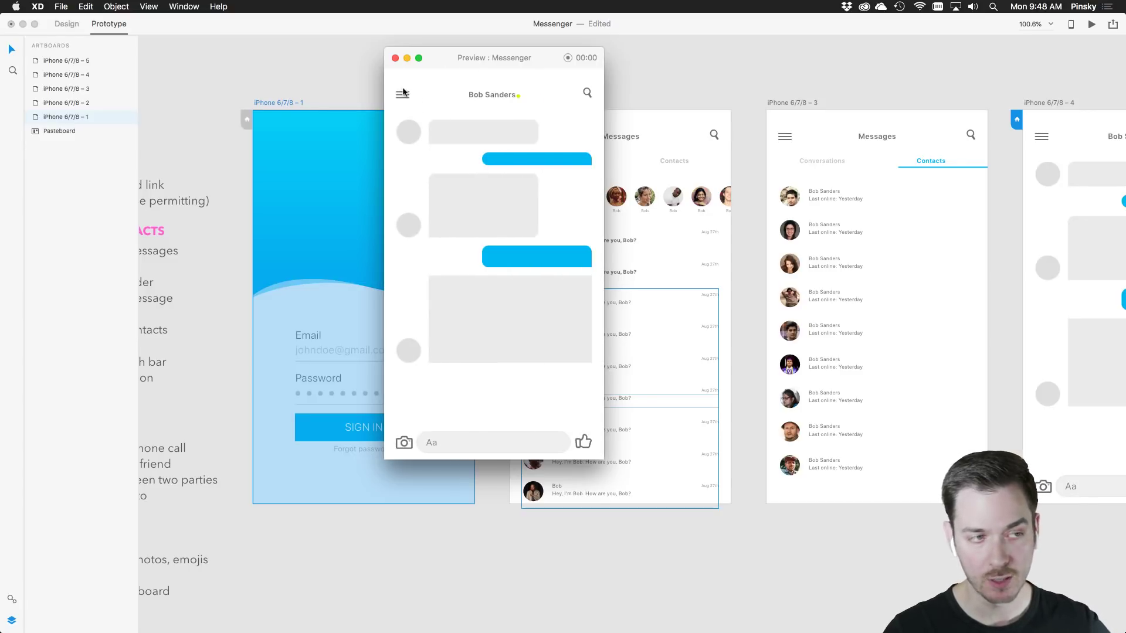
click(395, 59)
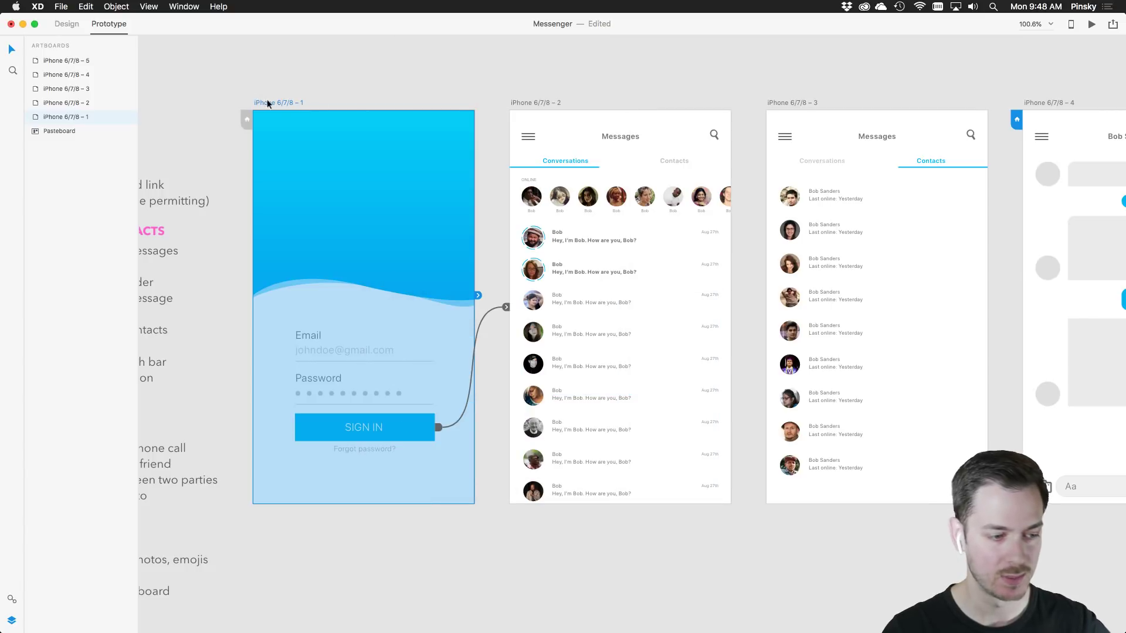
Preview again, sign in and switch between the Contacts and Conversations tabs
click(1093, 24)
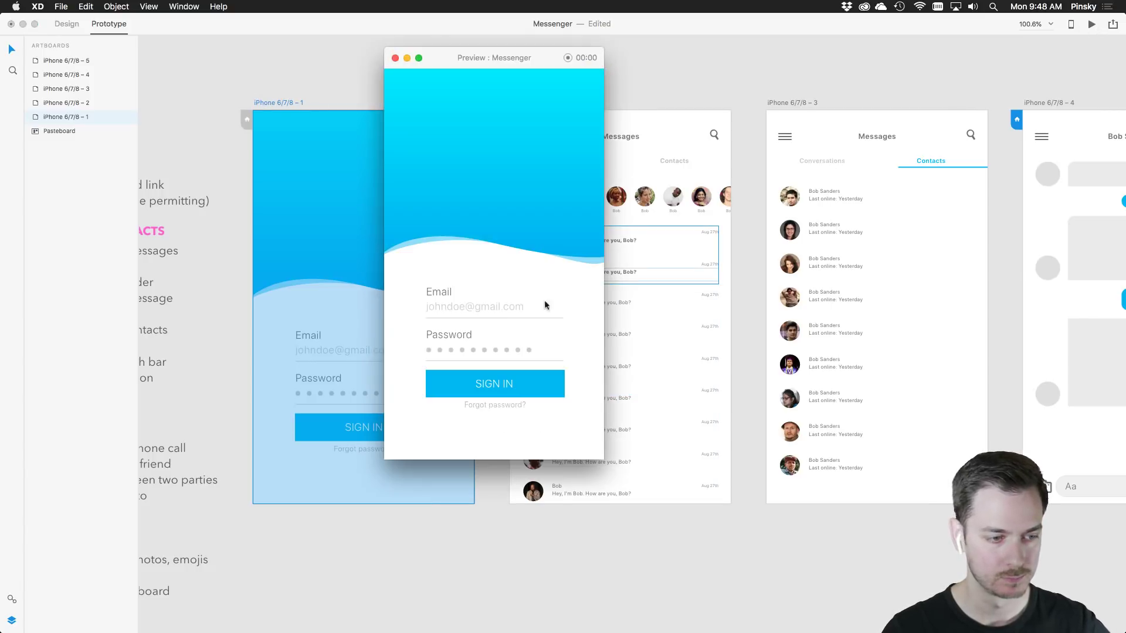
click(510, 394)
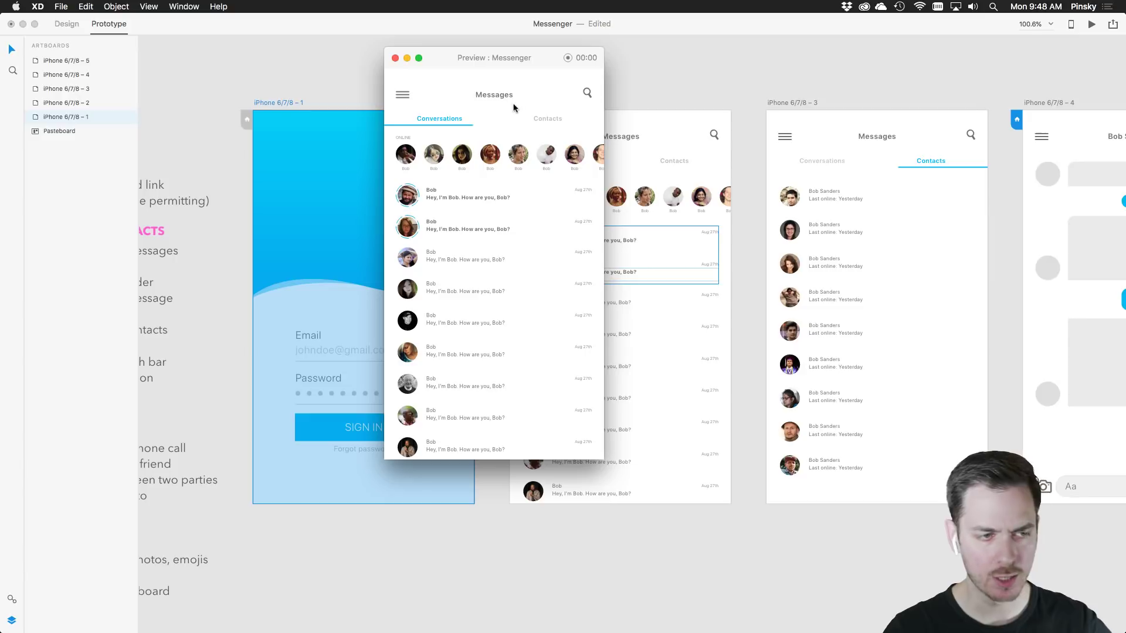
click(547, 117)
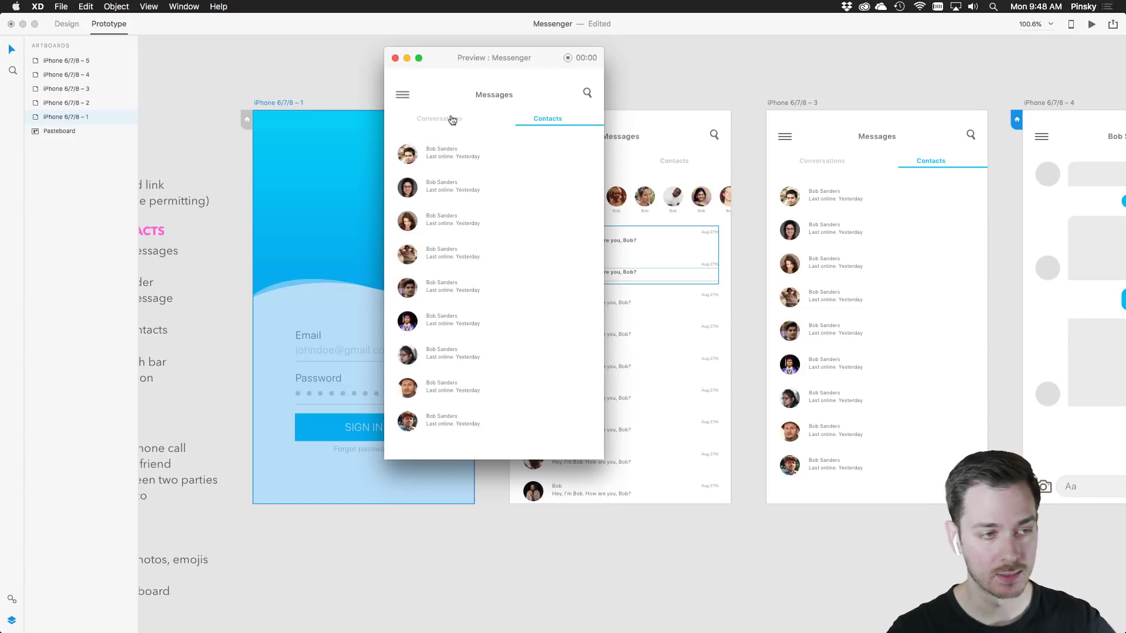
click(449, 115)
click(559, 119)
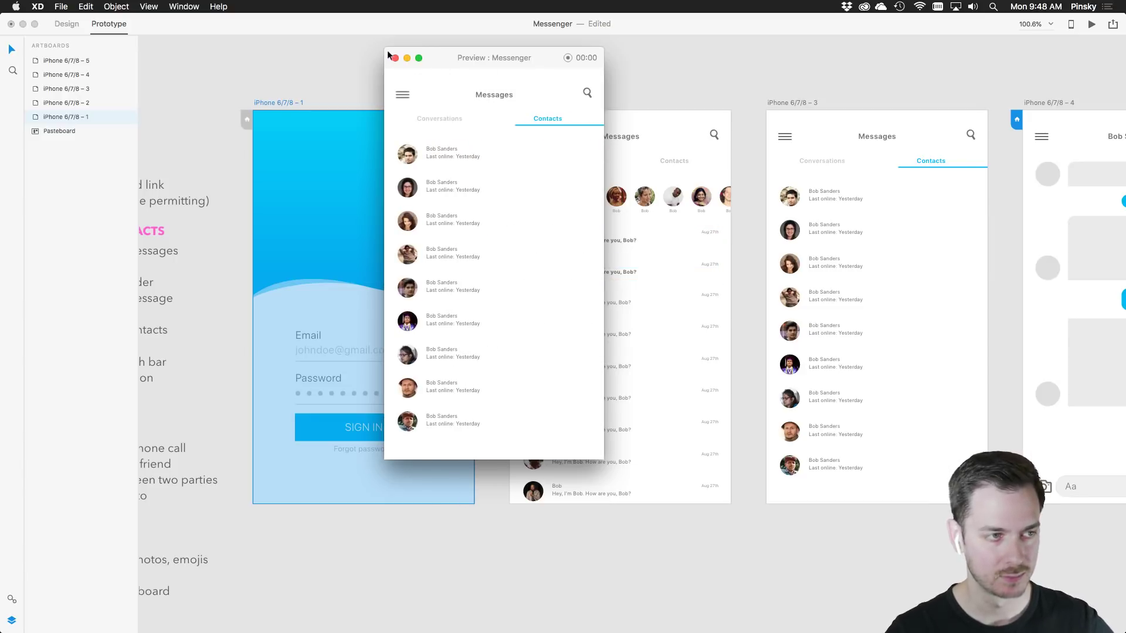
click(395, 58)
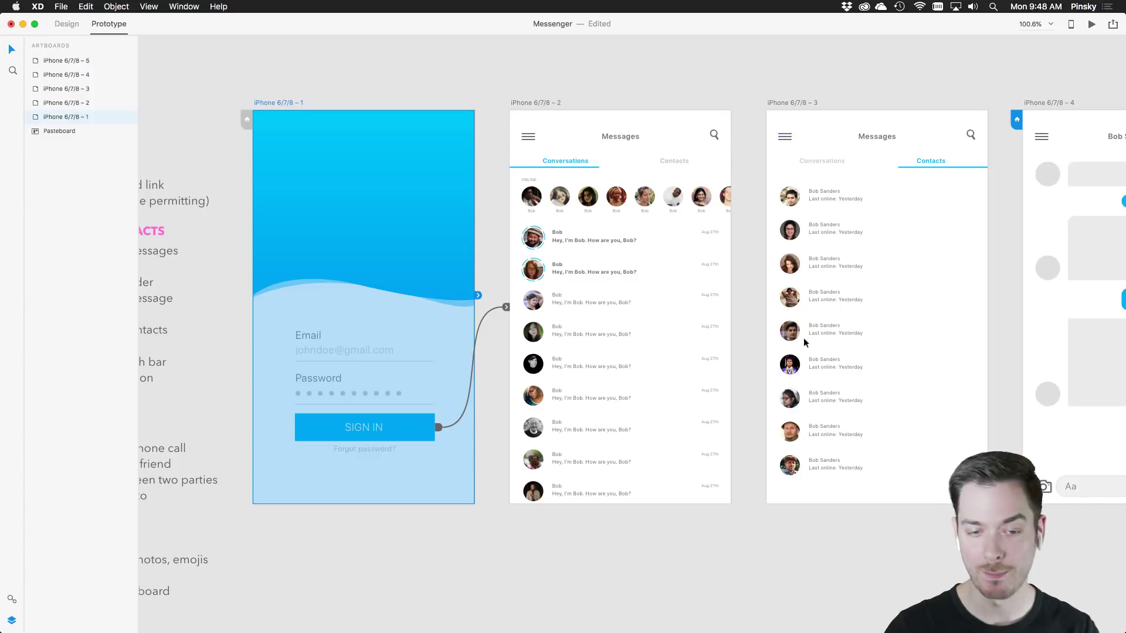
Scroll the canvas down to the Basic icons sheet
scroll(804, 338, down, 10)
scroll(997, 346, down, 3)
scroll(590, 297, up, 3)
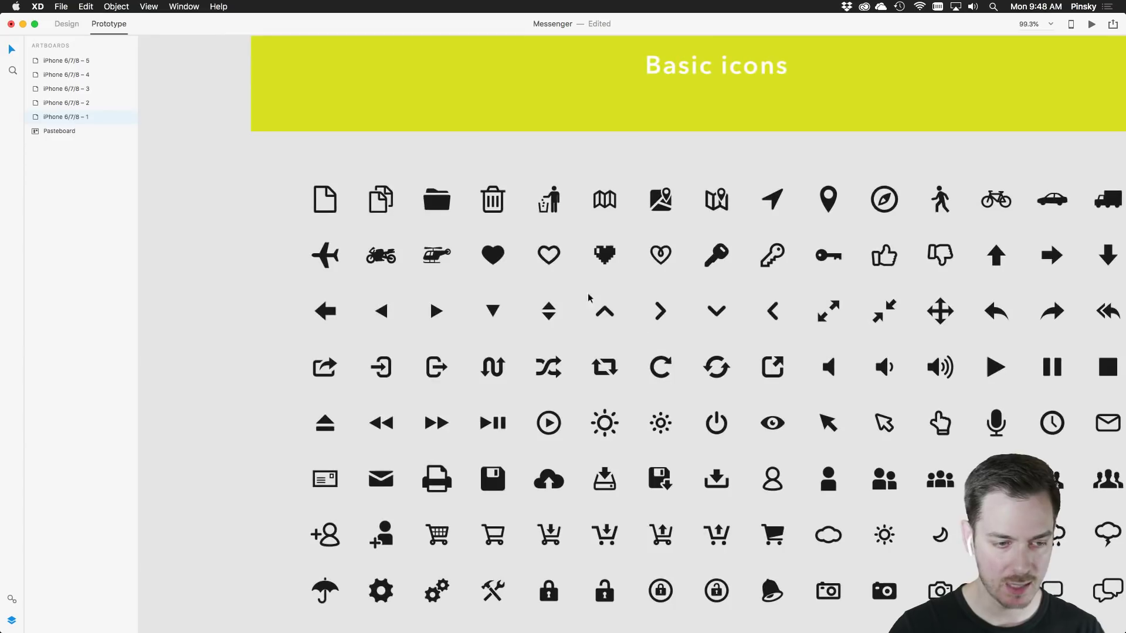
Copy the left-pointing chevron icon from the Basic icons sheet
double_click(773, 314)
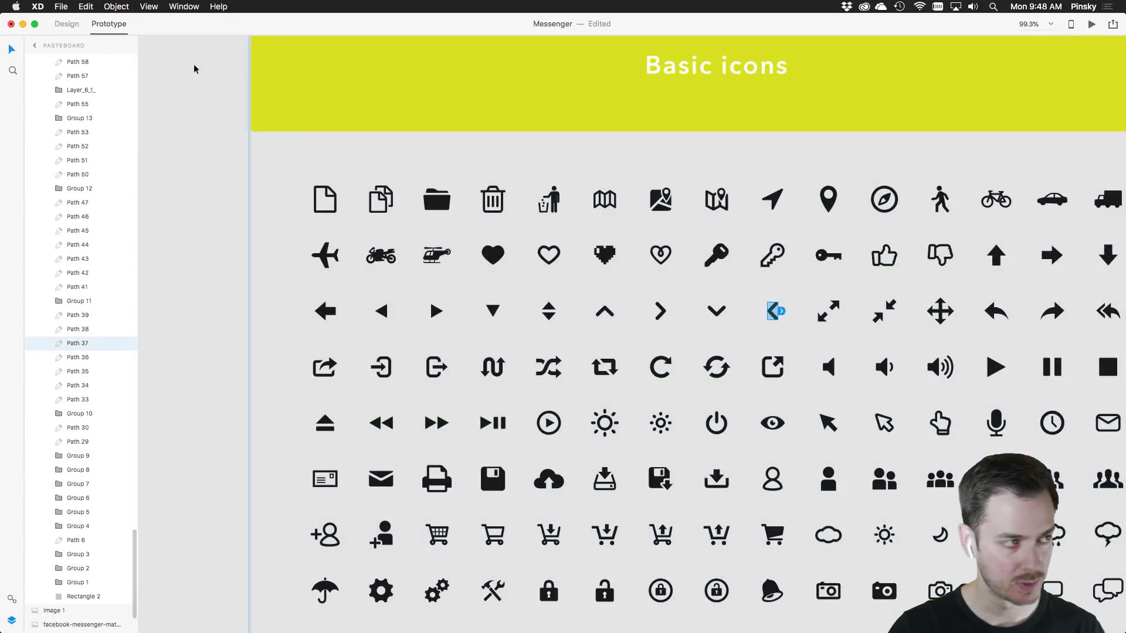
click(67, 24)
drag(810, 171, 783, 257)
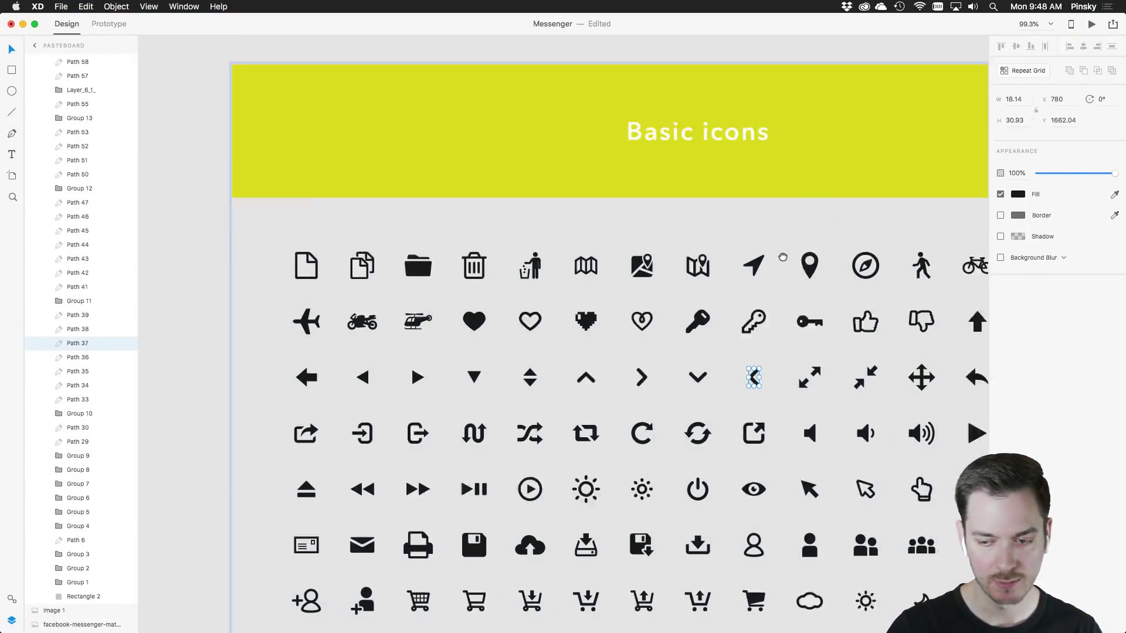
scroll(783, 257, up, 10)
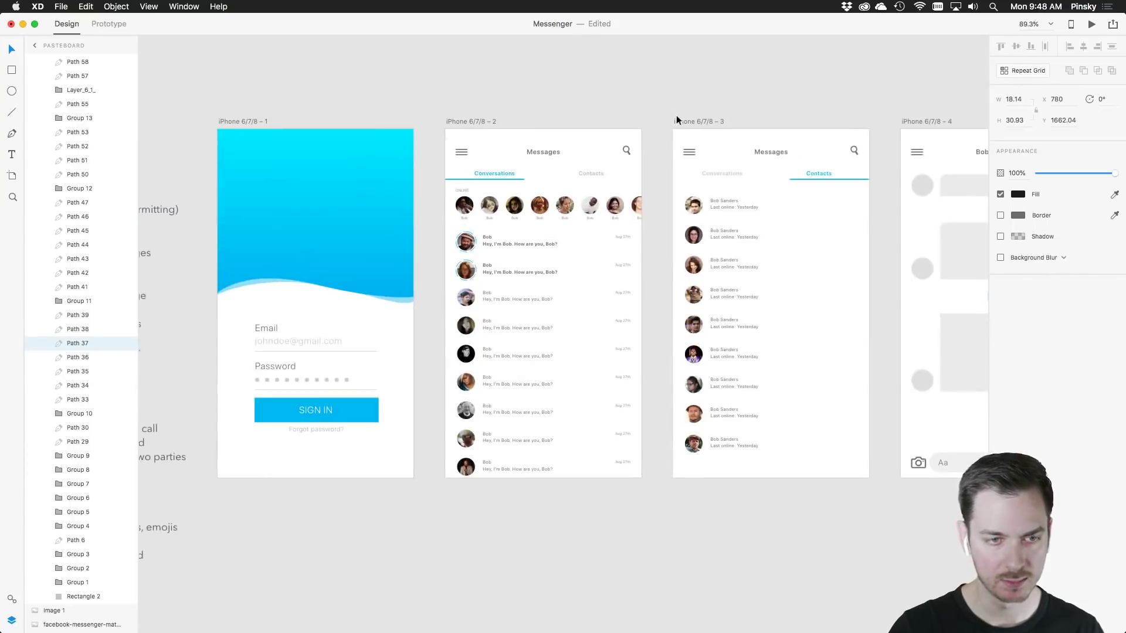
scroll(678, 120, up, 5)
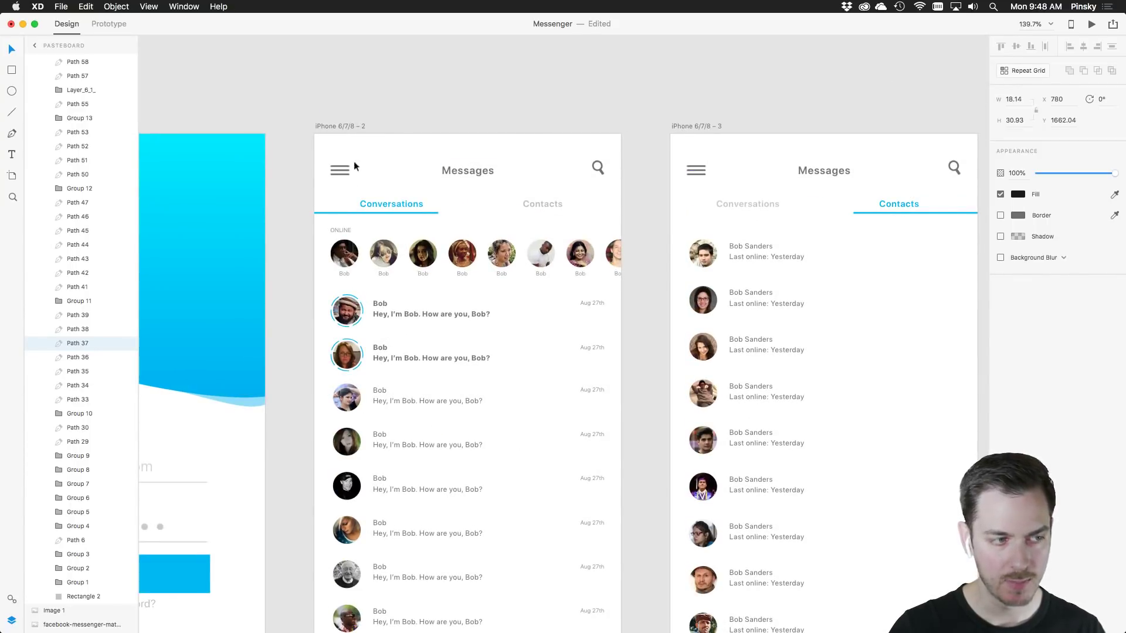
scroll(759, 204, right, 10)
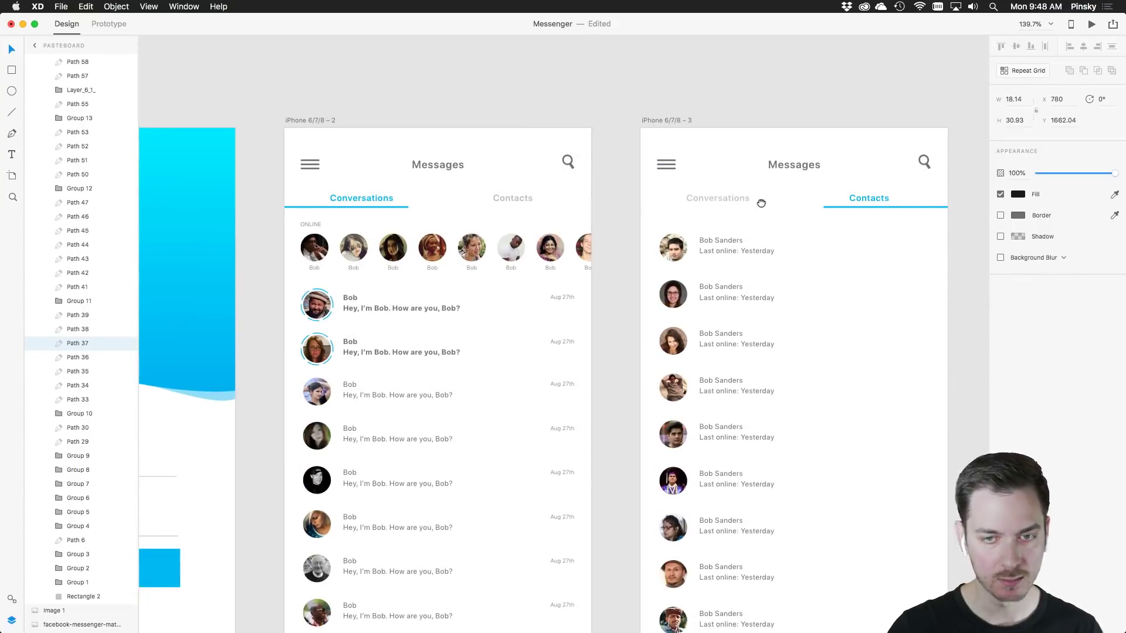
Replace the chat screen's hamburger icon with the chevron at top left, coloured Text grey
click(585, 170)
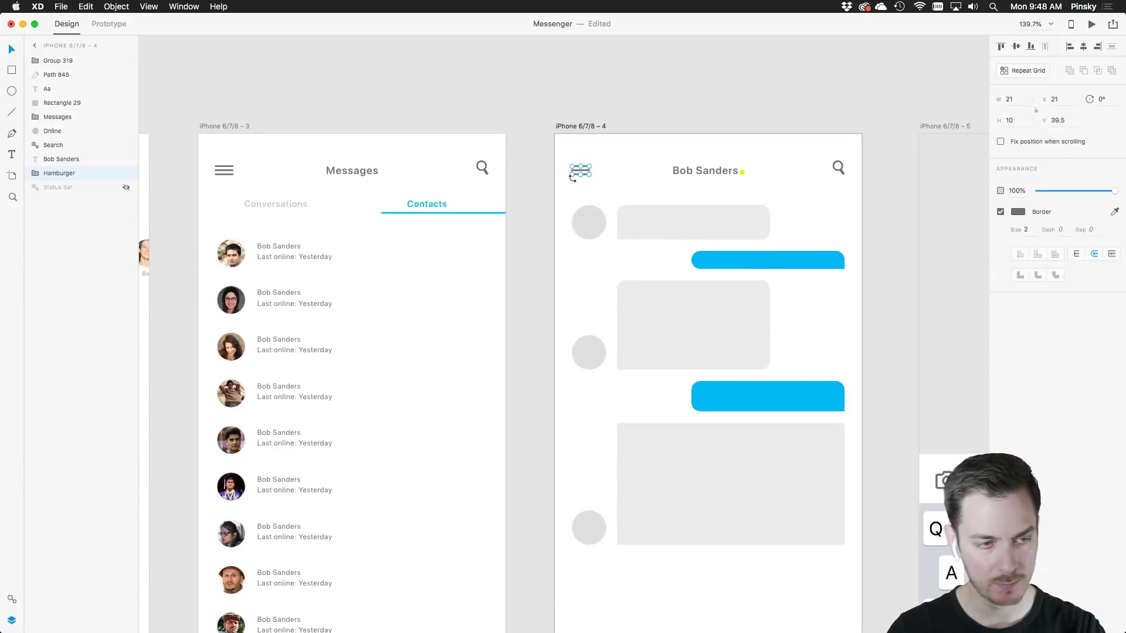
key(Delete)
key(cmd+v)
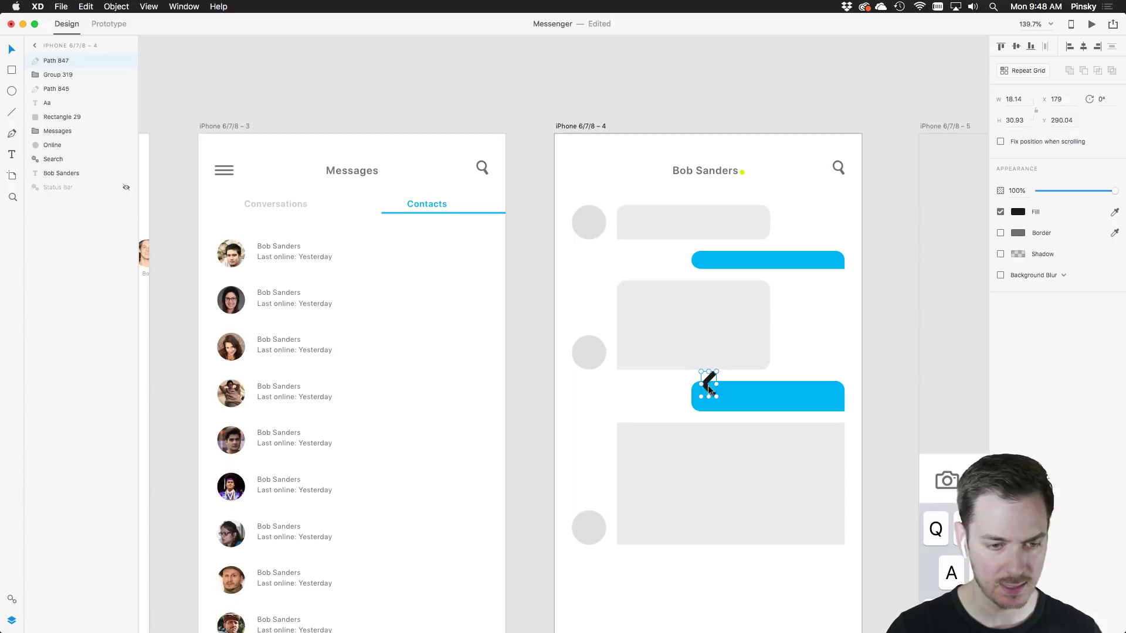
drag(709, 385, 606, 185)
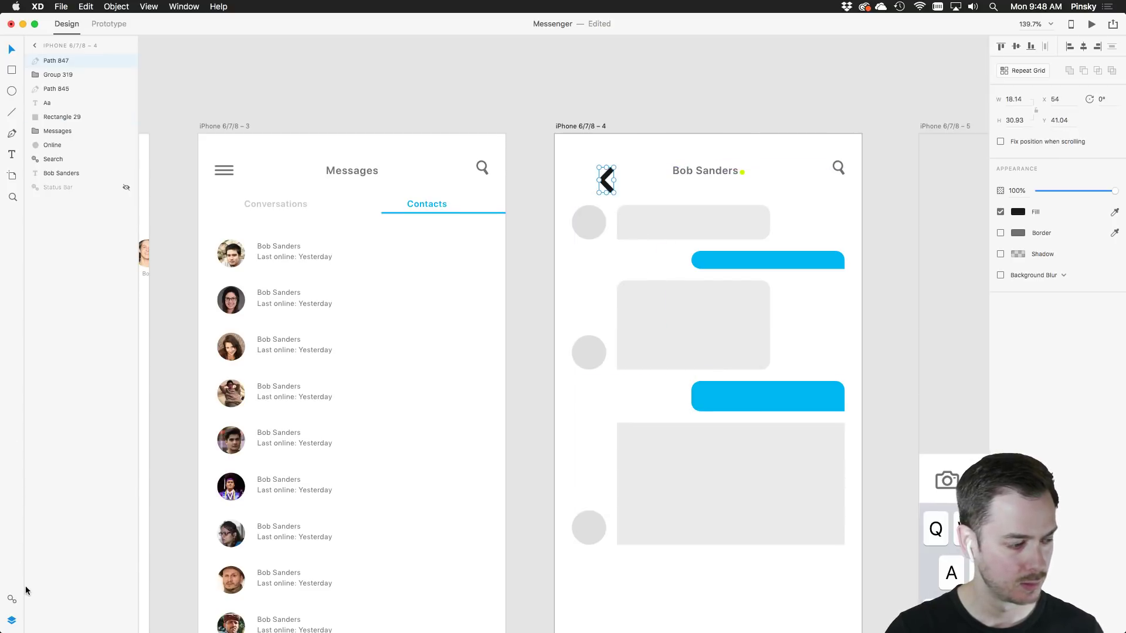
click(12, 598)
click(41, 162)
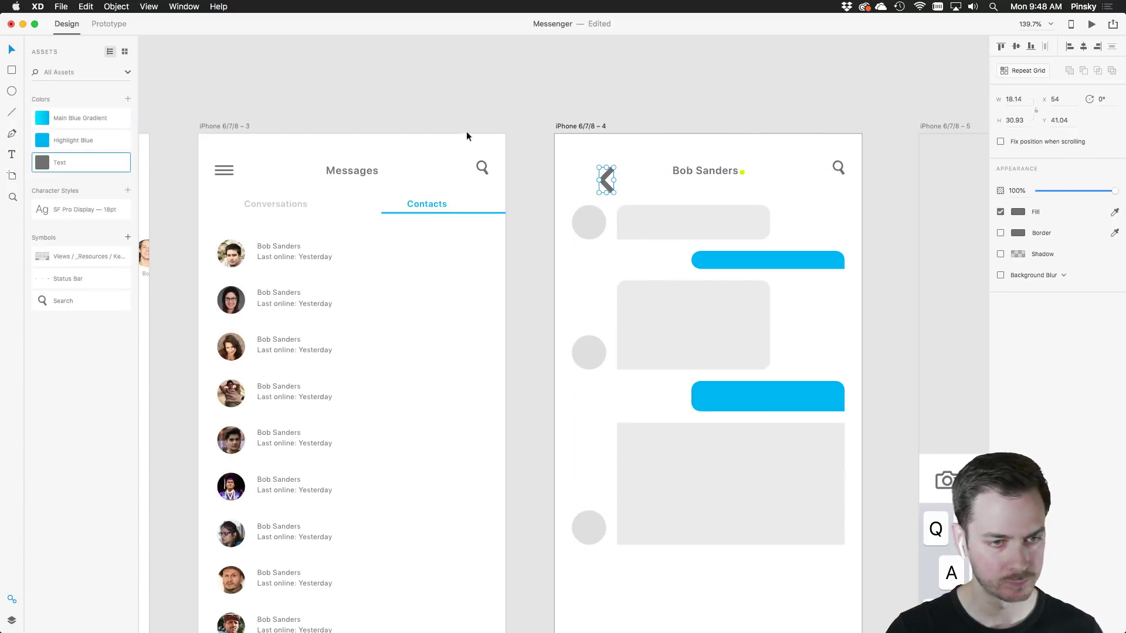
Shrink the back chevron and align it at the chat screen's top left using the layout grid
drag(611, 192, 567, 173)
key(super+shift+apostrophe)
scroll(581, 169, up, 5)
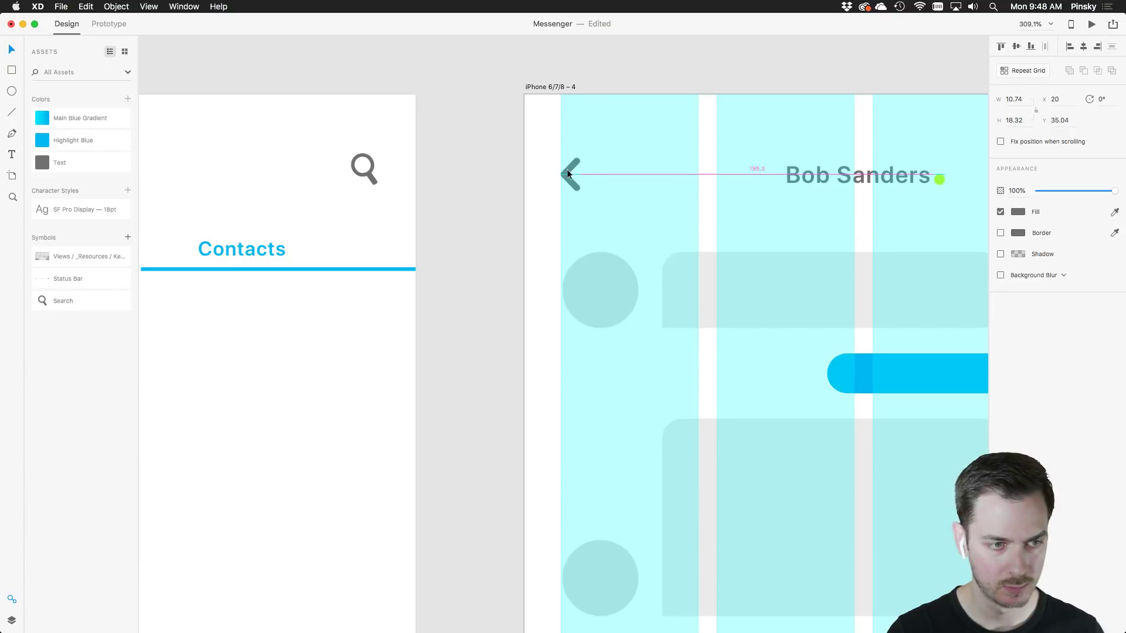
scroll(672, 209, down, 4)
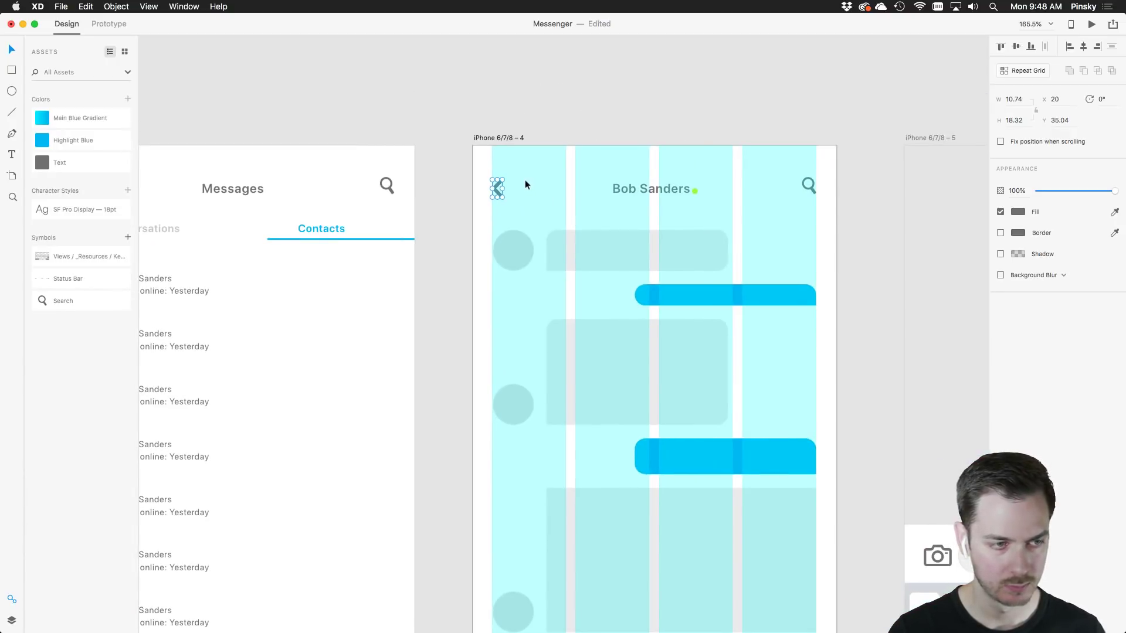
Save the chevron as a symbol named 'Back'
click(127, 237)
double_click(70, 256)
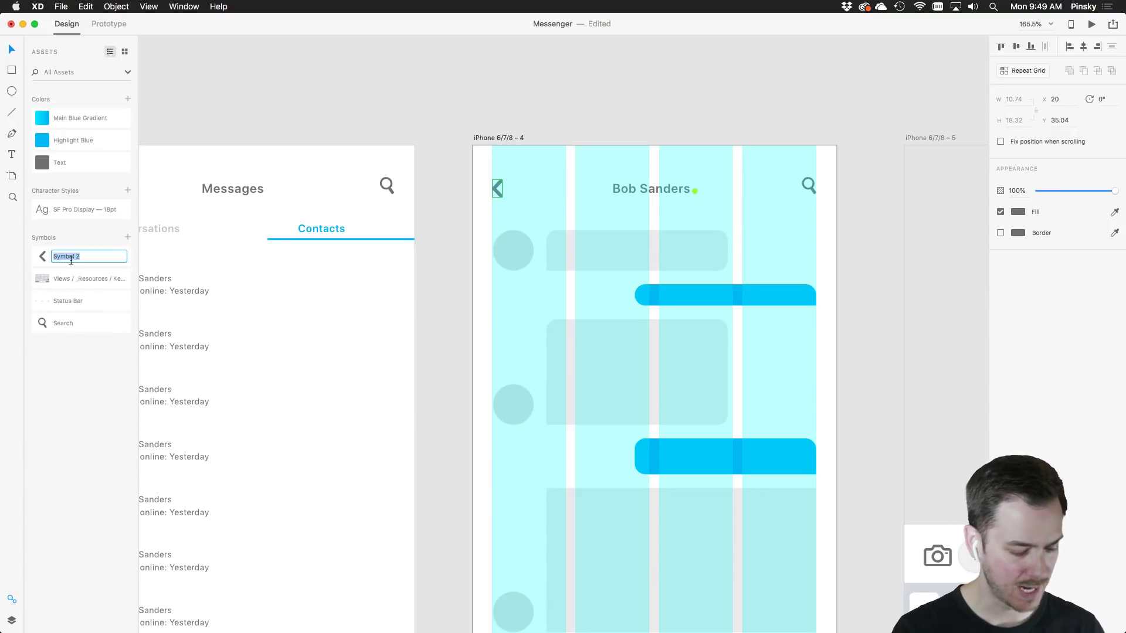
text(Back)
key(Return)
scroll(692, 249, right, 5)
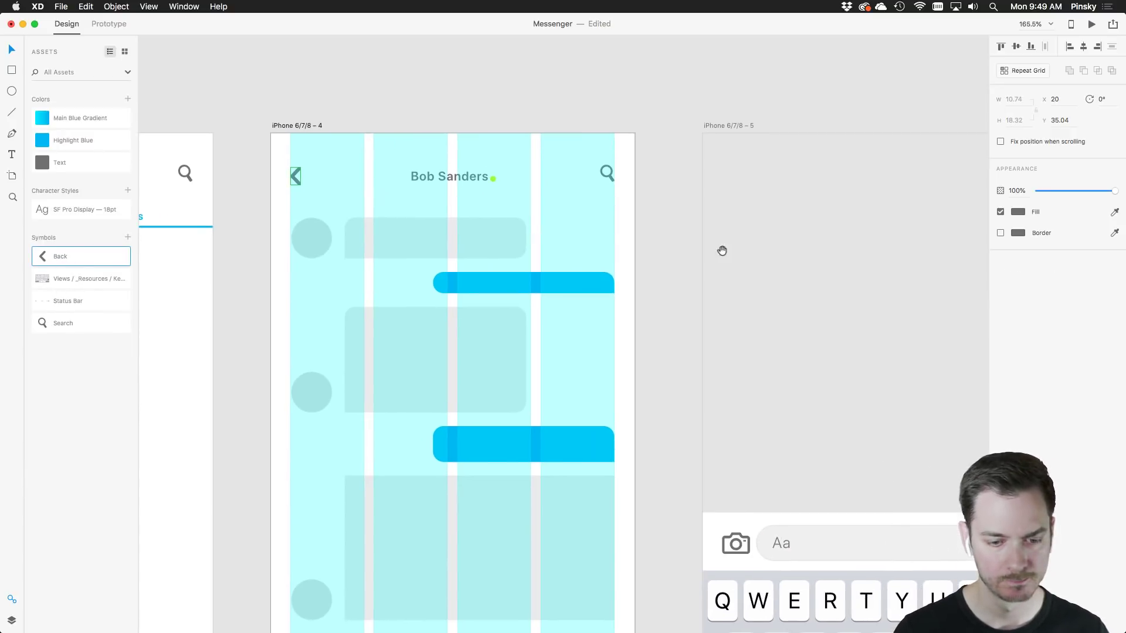
drag(721, 251, 521, 221)
scroll(522, 239, down, 5)
scroll(522, 234, left, 8)
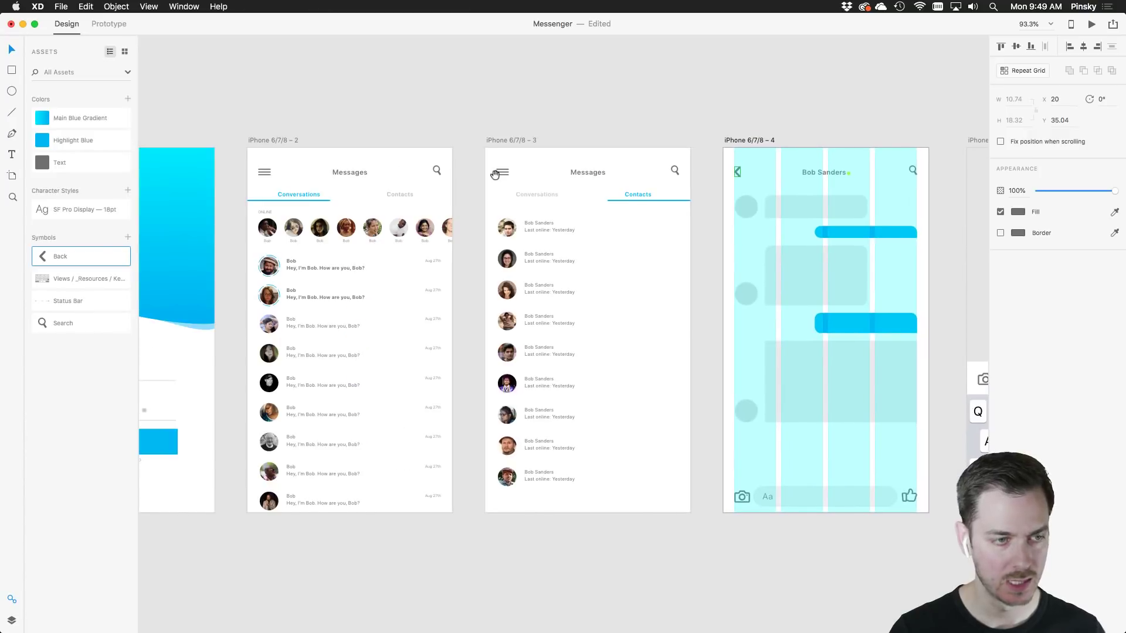
click(109, 25)
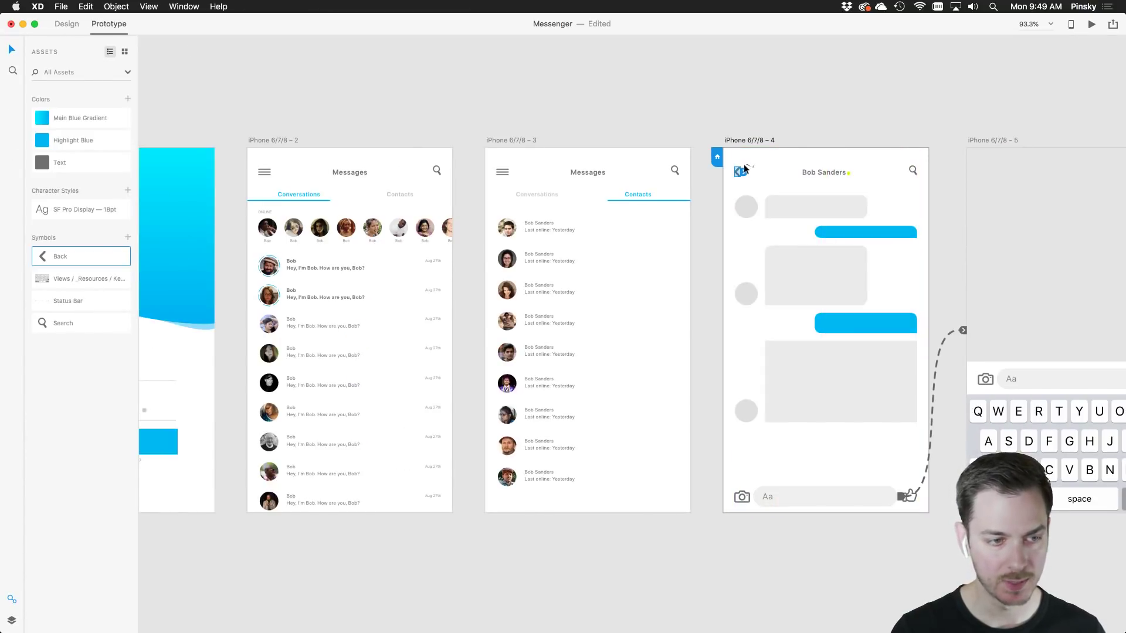
Link the back chevron to the Messages screen with a 0.2 s Slide Right, Ease Out transition
drag(743, 170, 390, 284)
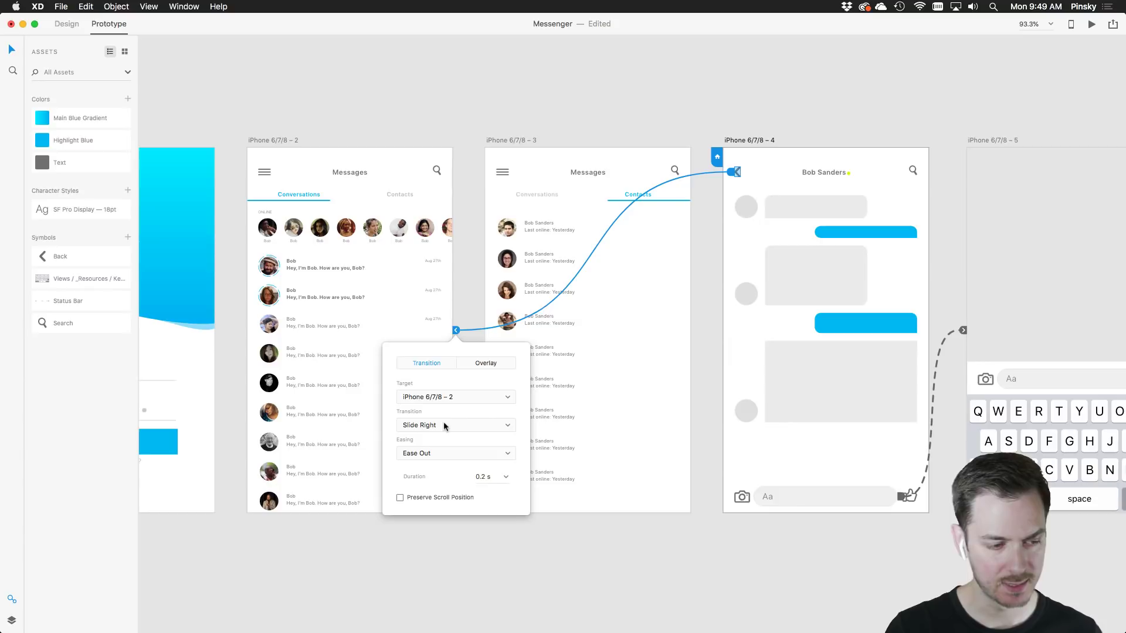
scroll(442, 421, left, 5)
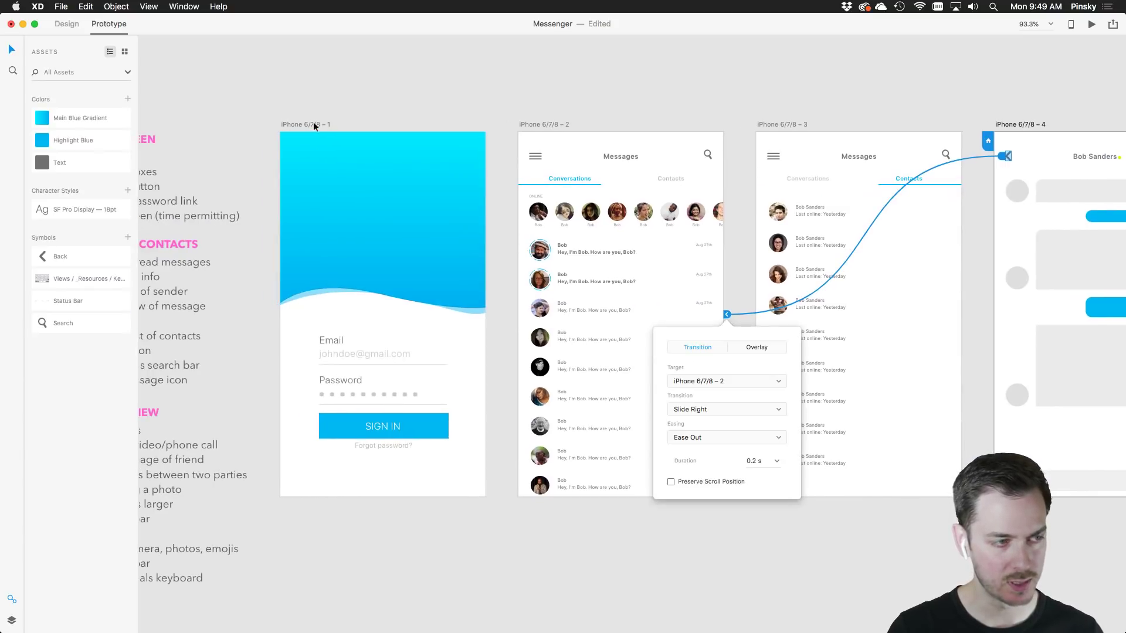
click(314, 125)
Preview the prototype, sign in, and open the first conversation
click(1092, 24)
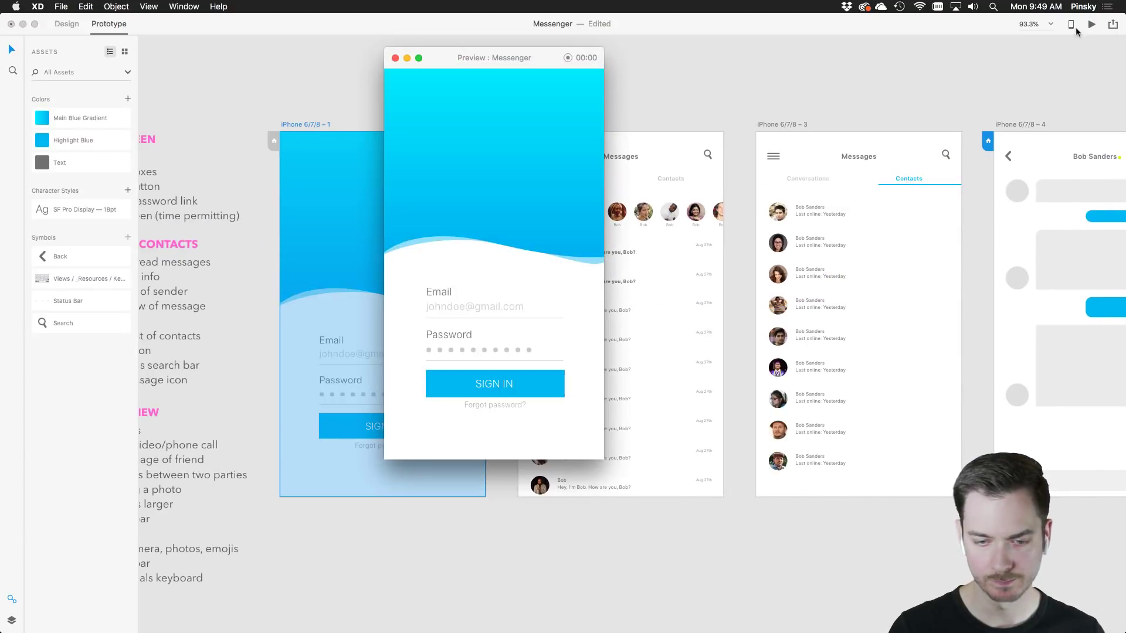
click(502, 387)
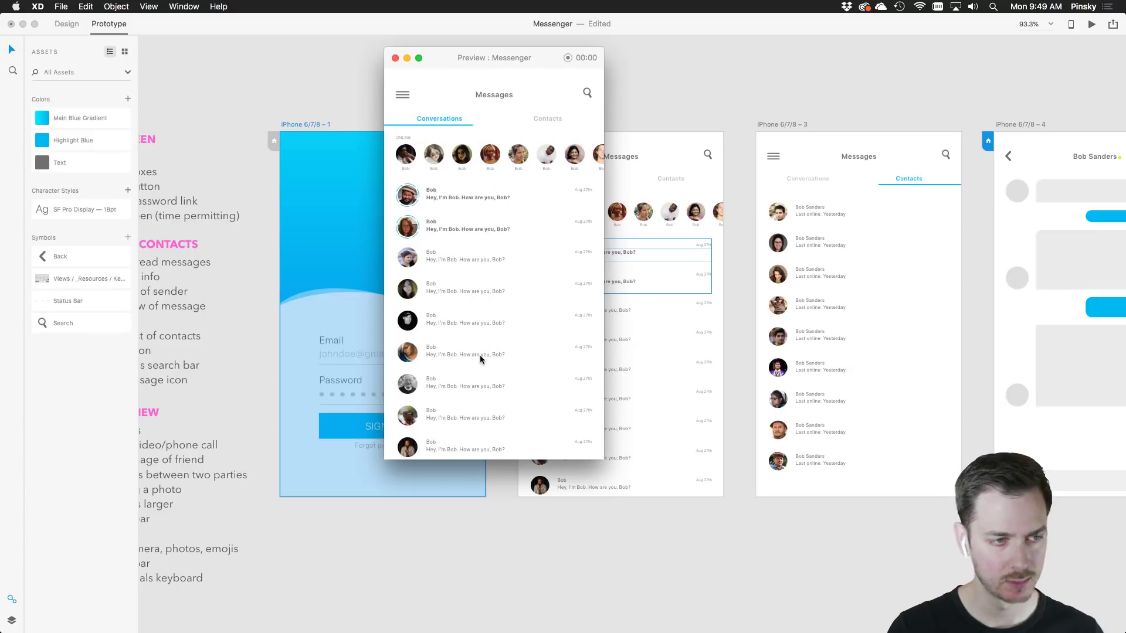
click(546, 120)
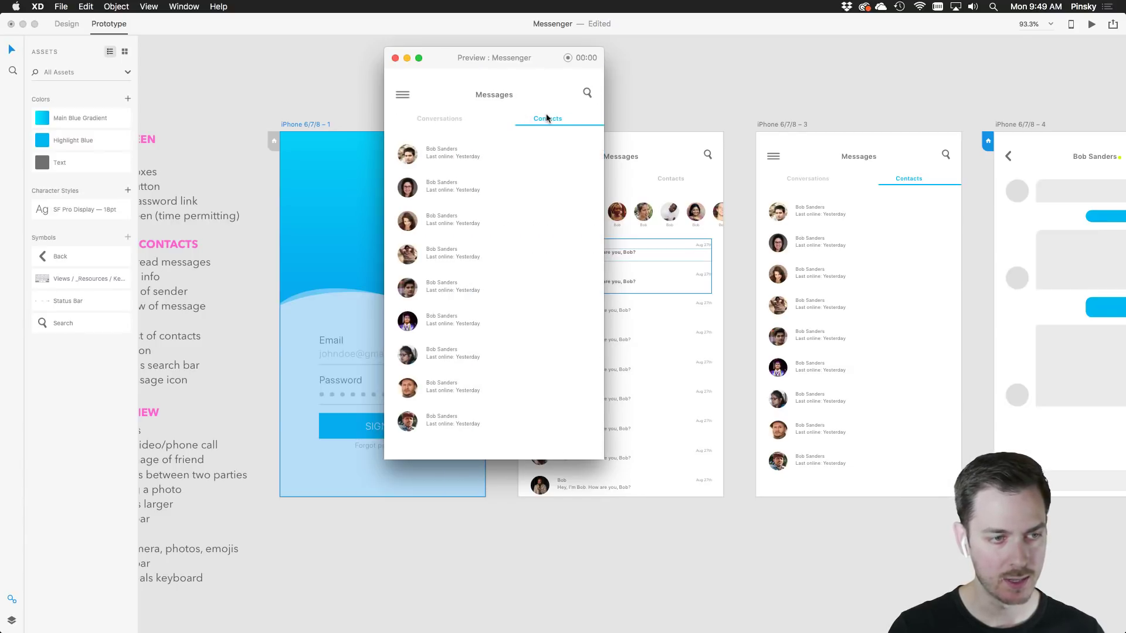
click(437, 120)
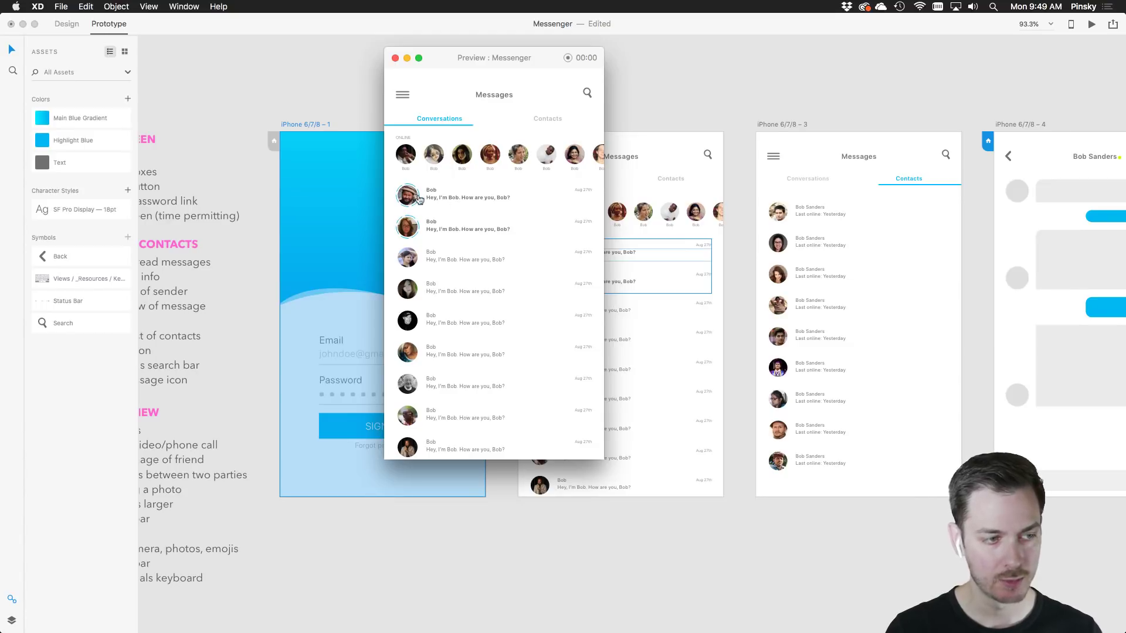
click(481, 204)
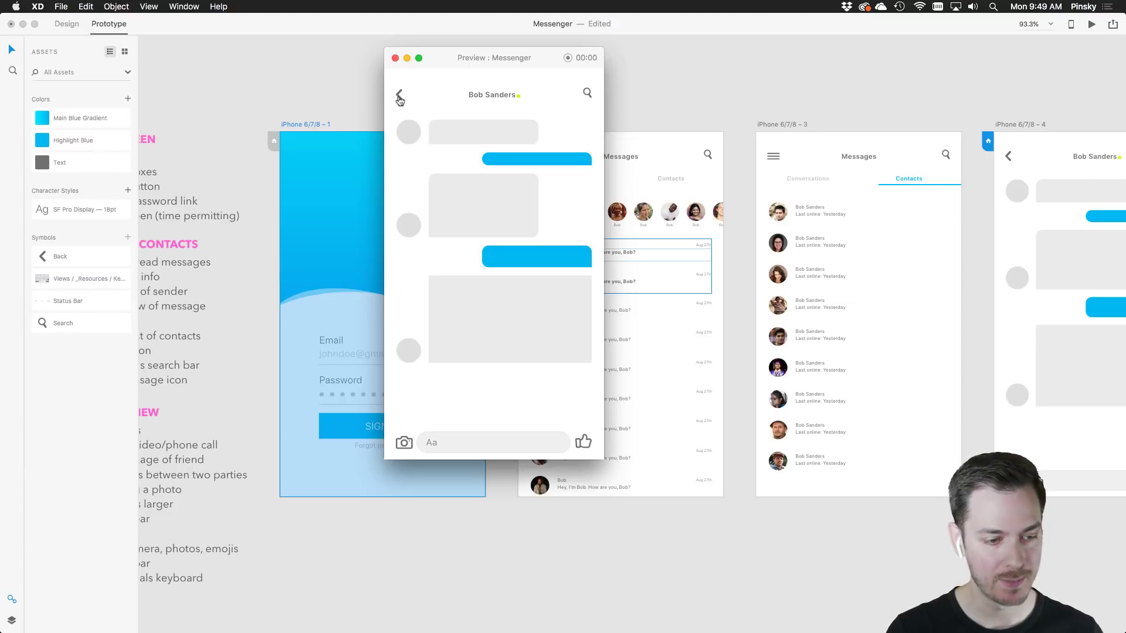
Test the Aa field's keyboard, go back to Messages, and close the preview
click(513, 449)
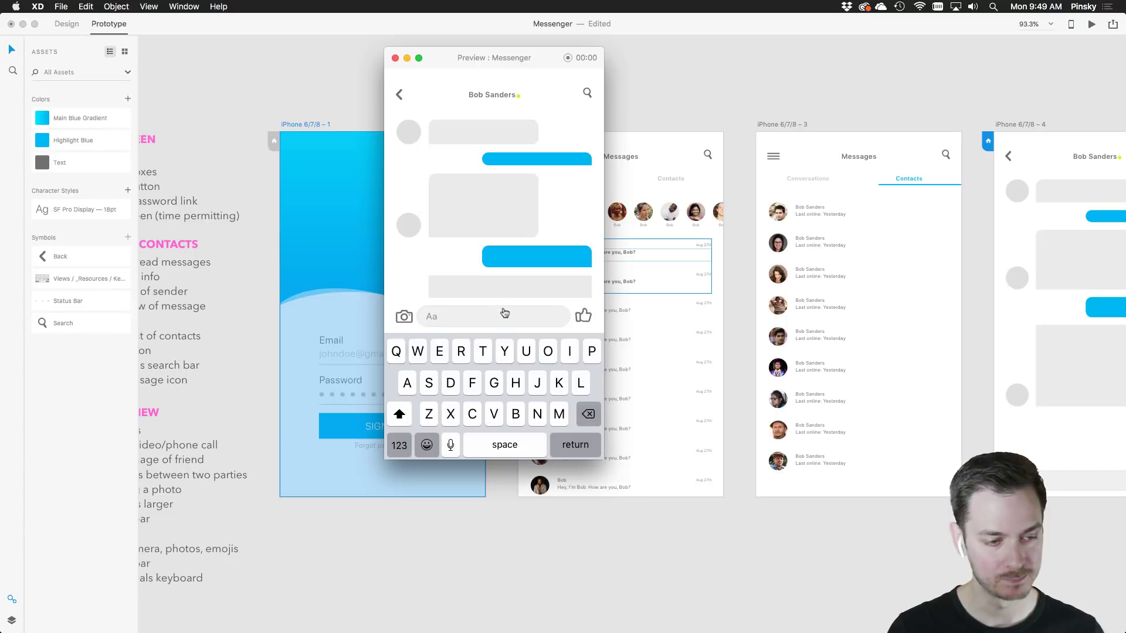
click(504, 312)
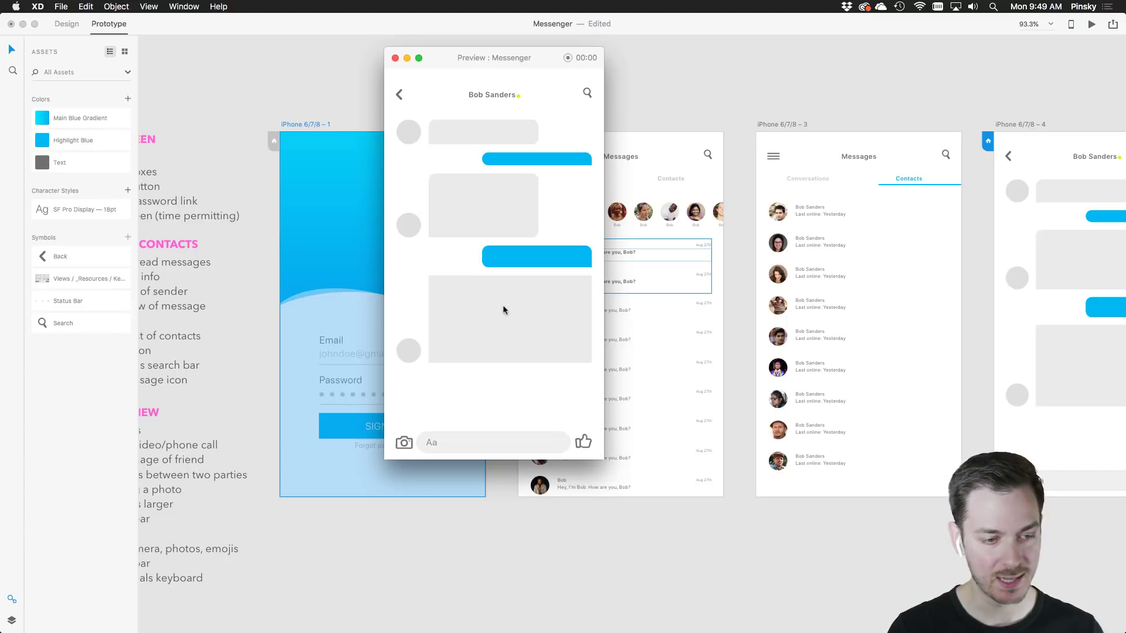
click(400, 95)
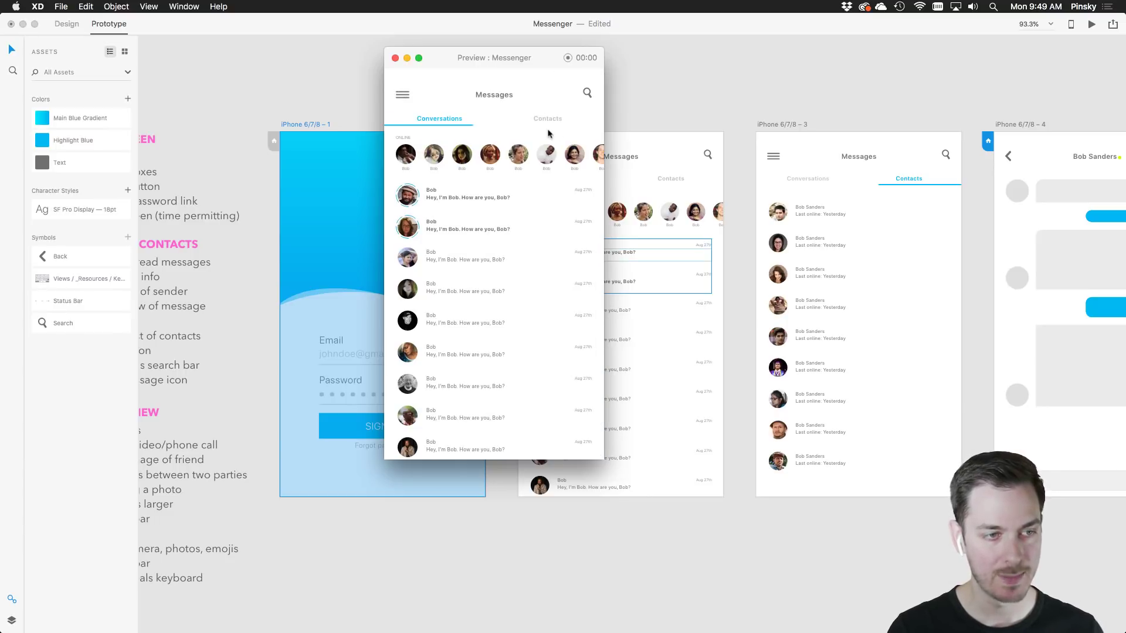
click(394, 58)
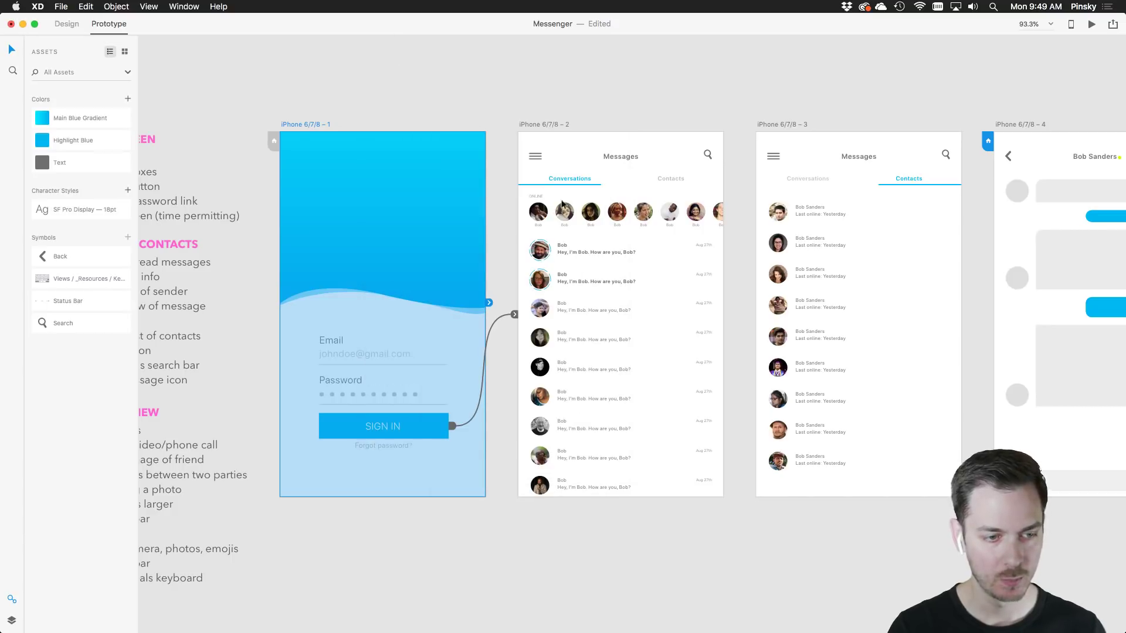
Enlarge the Online avatars in the repeat grid from 34 to 46 px
scroll(681, 276, up, 5)
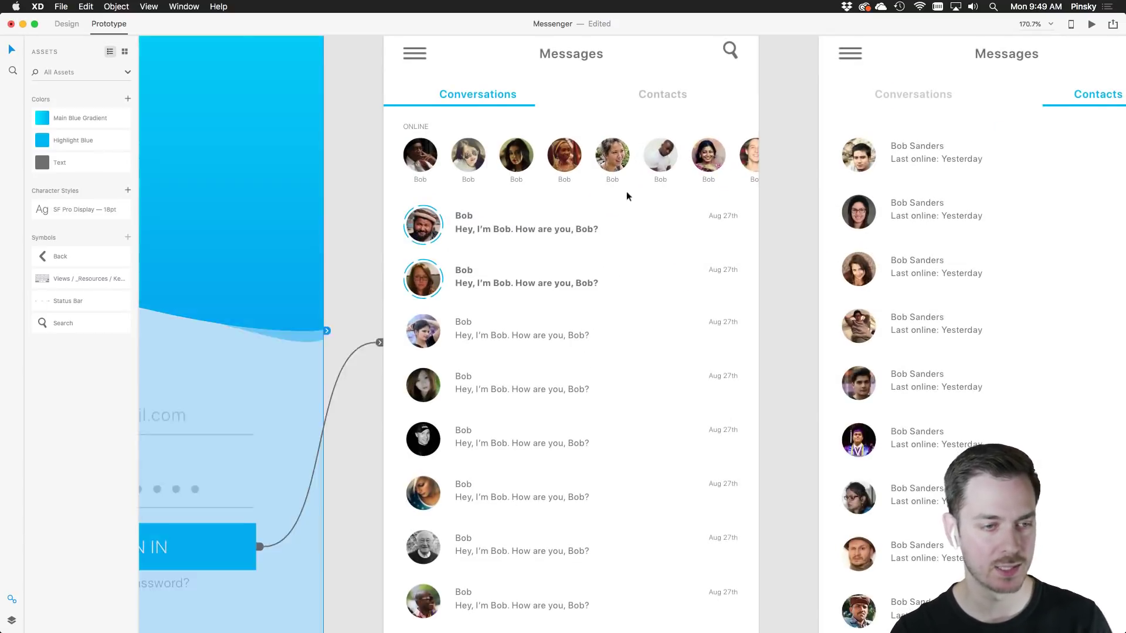
click(416, 155)
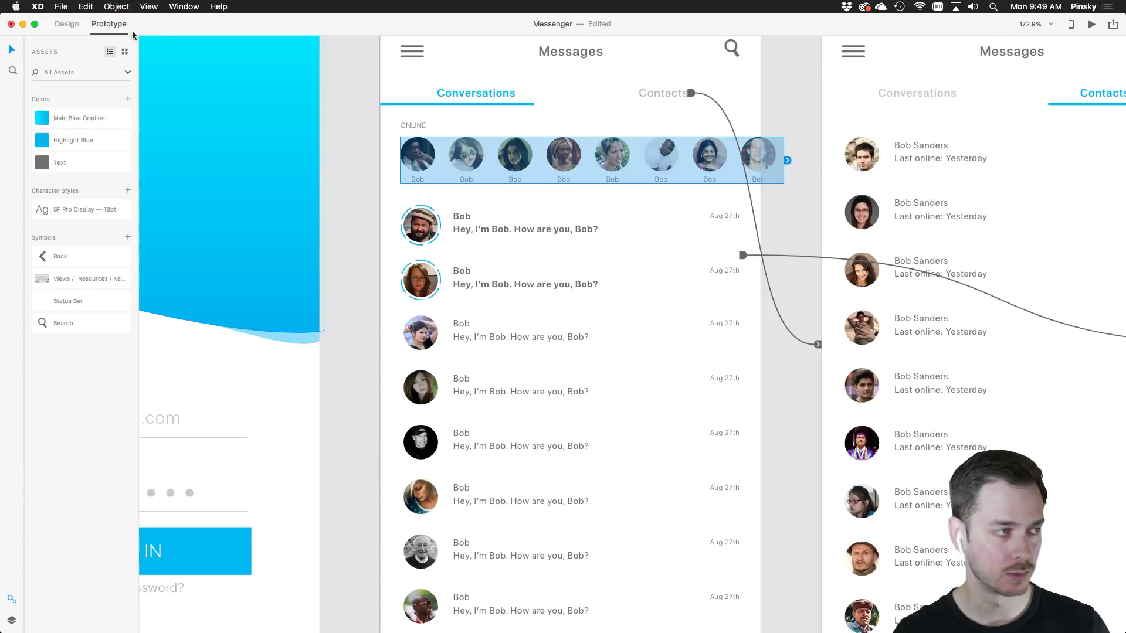
click(66, 24)
double_click(423, 154)
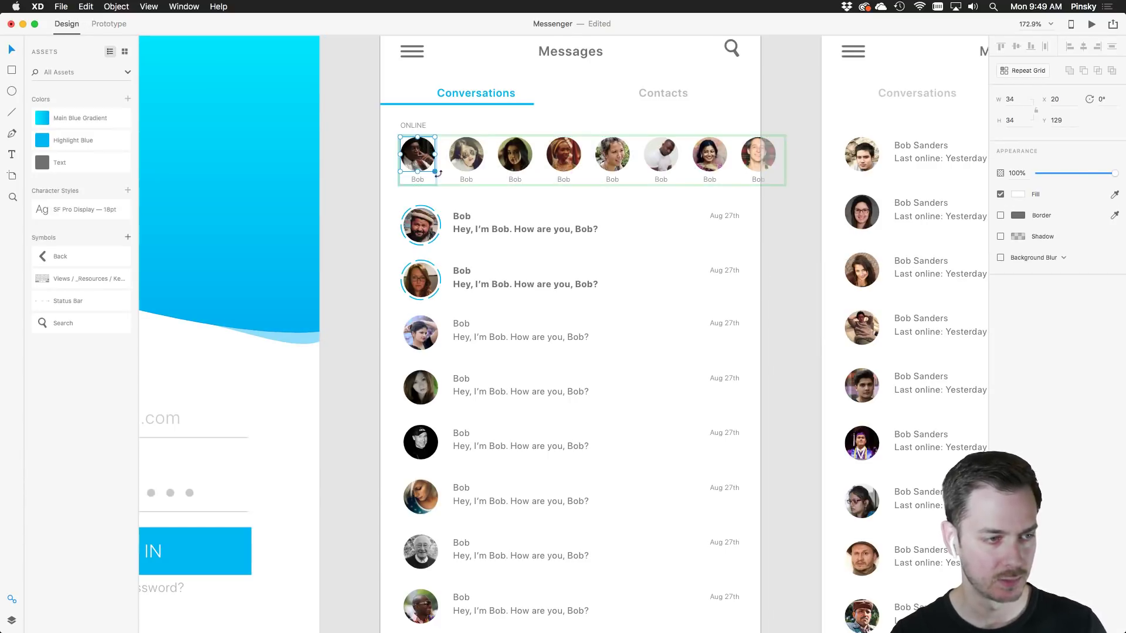
drag(435, 173, 448, 183)
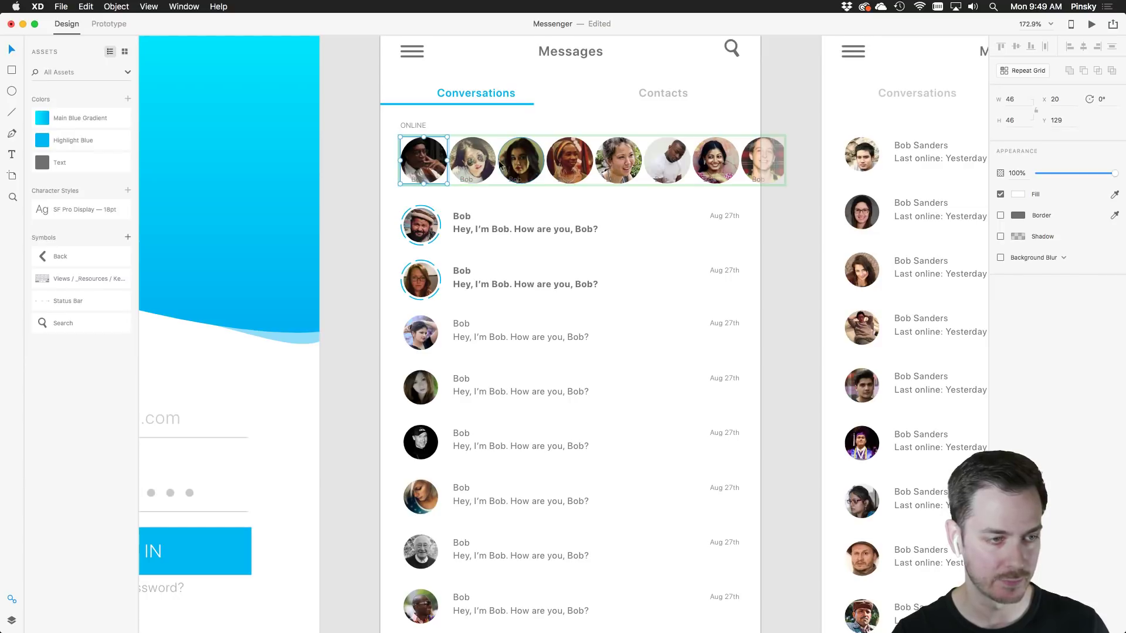
Widen the gutter between the Online avatars
scroll(500, 162, up, 3)
scroll(499, 162, up, 1)
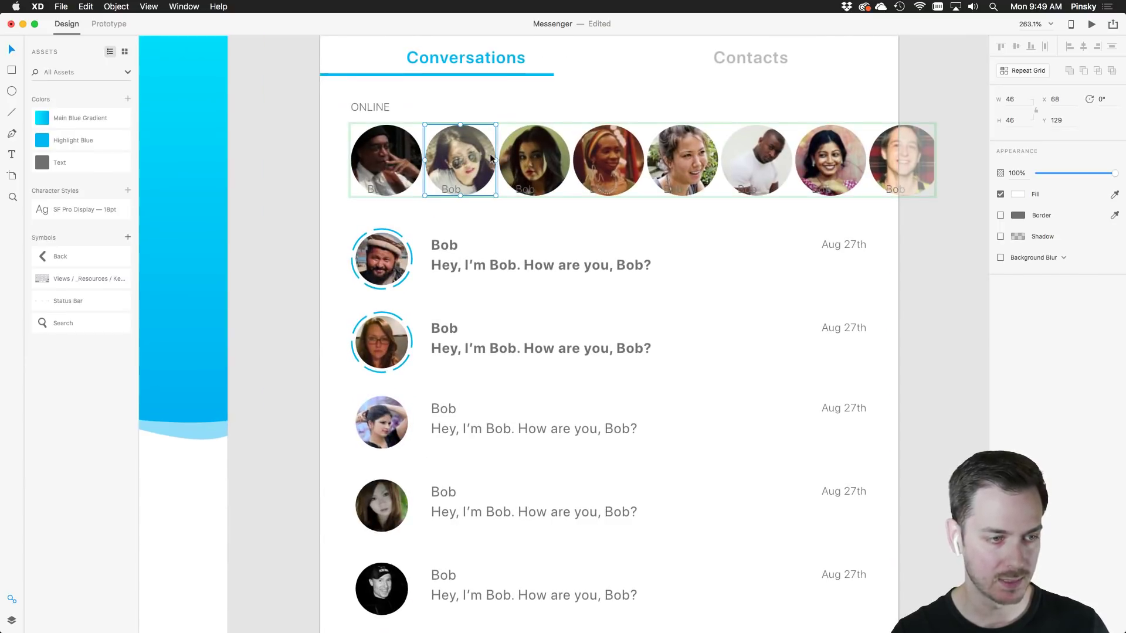
click(500, 131)
click(493, 157)
drag(496, 160, 512, 161)
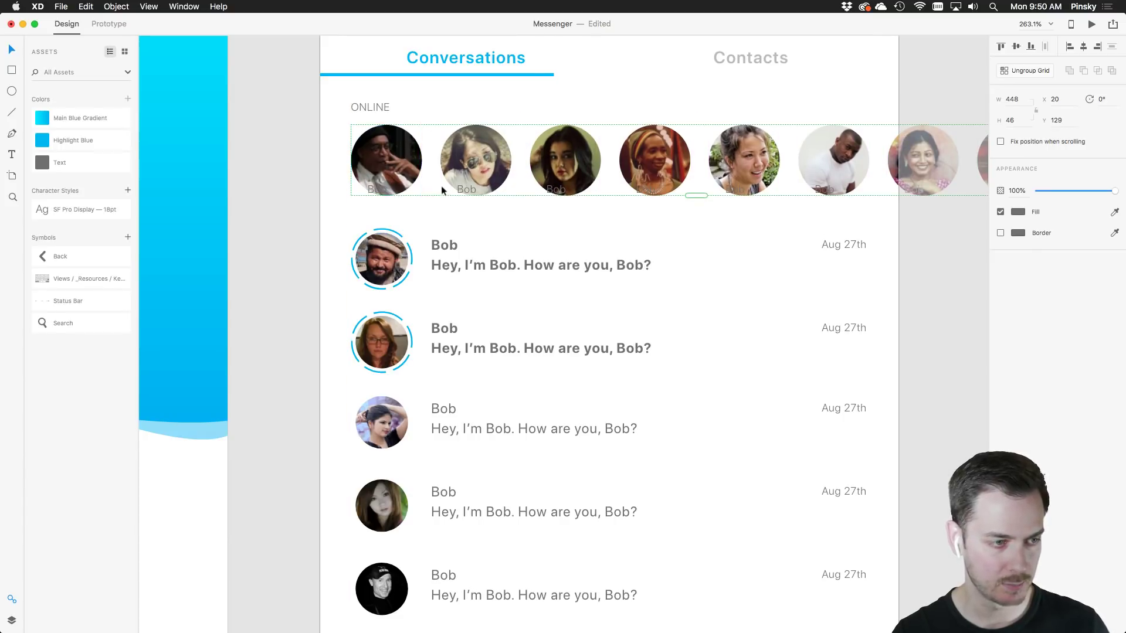
Delete the stray Bob label and stretch the Online grid taller so names show below avatars
double_click(374, 165)
click(372, 188)
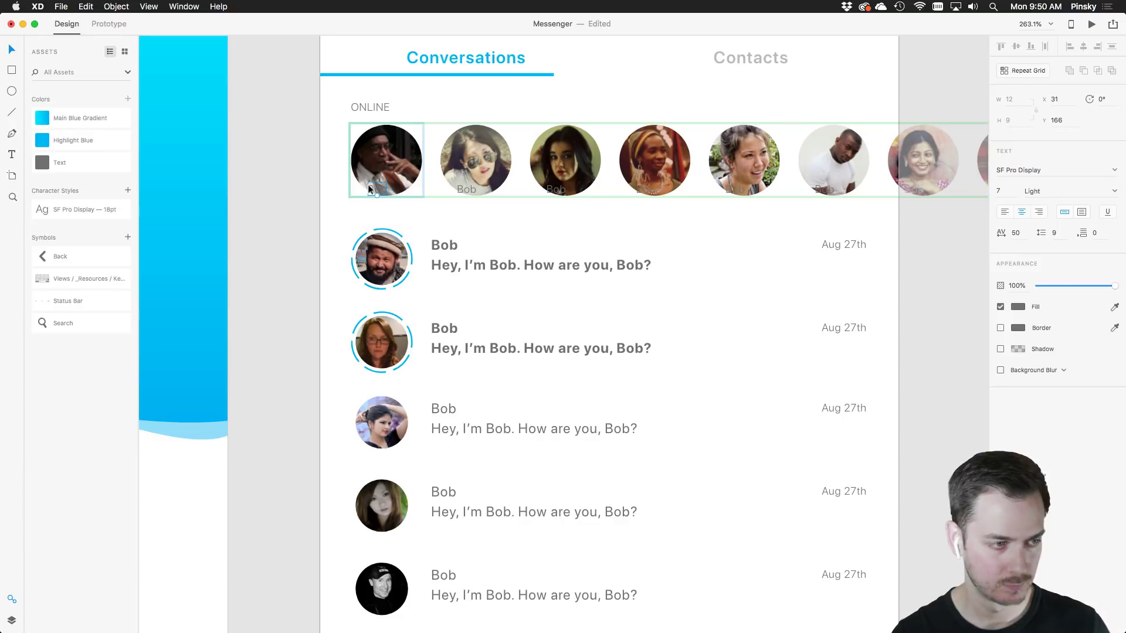
key(Delete)
click(472, 174)
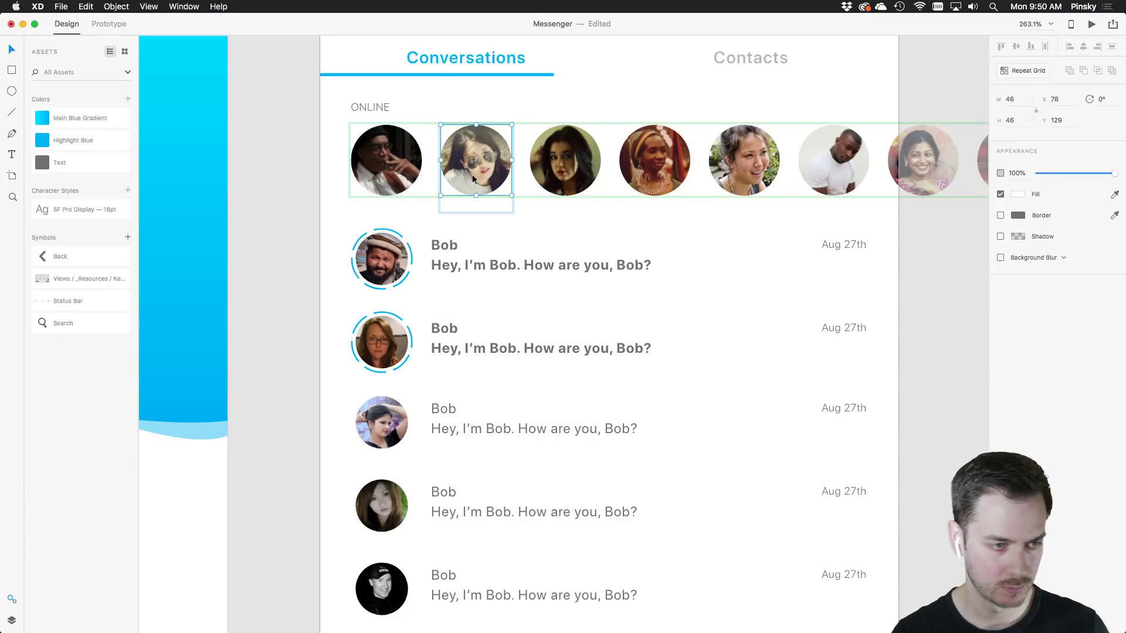
click(650, 98)
click(649, 144)
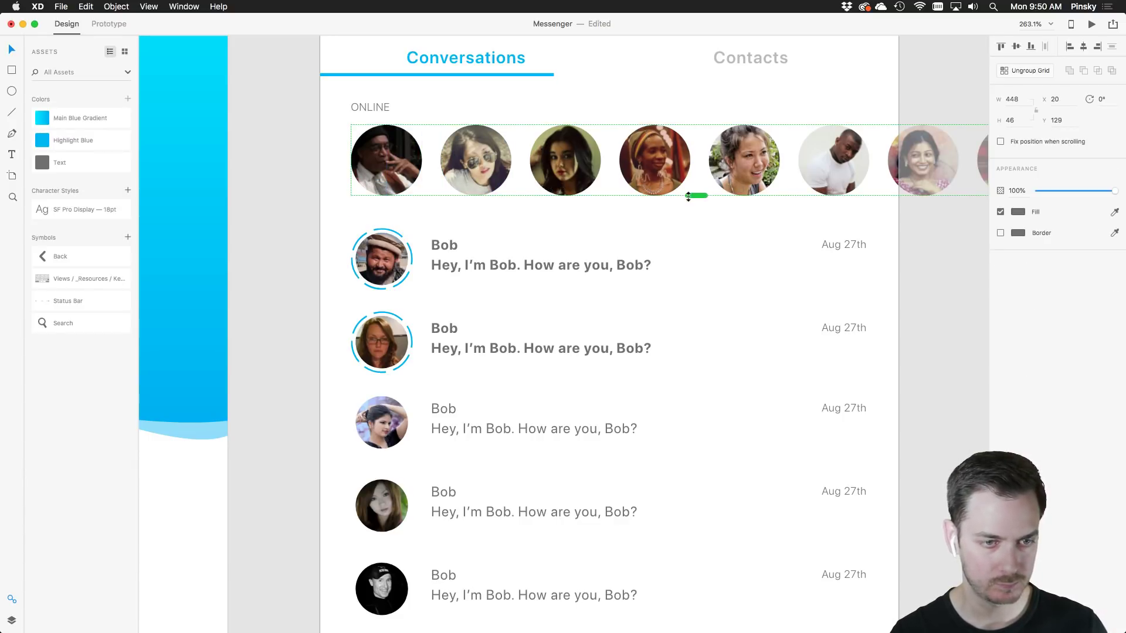
drag(689, 197, 696, 237)
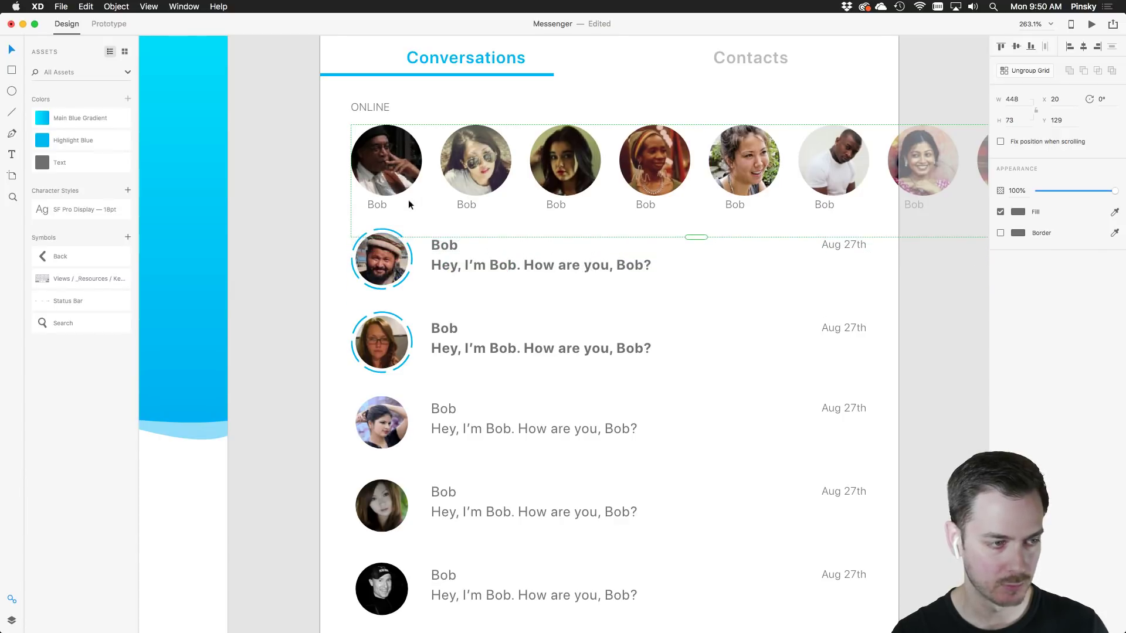
Nudge the Bob labels so they sit centred under each avatar
double_click(377, 204)
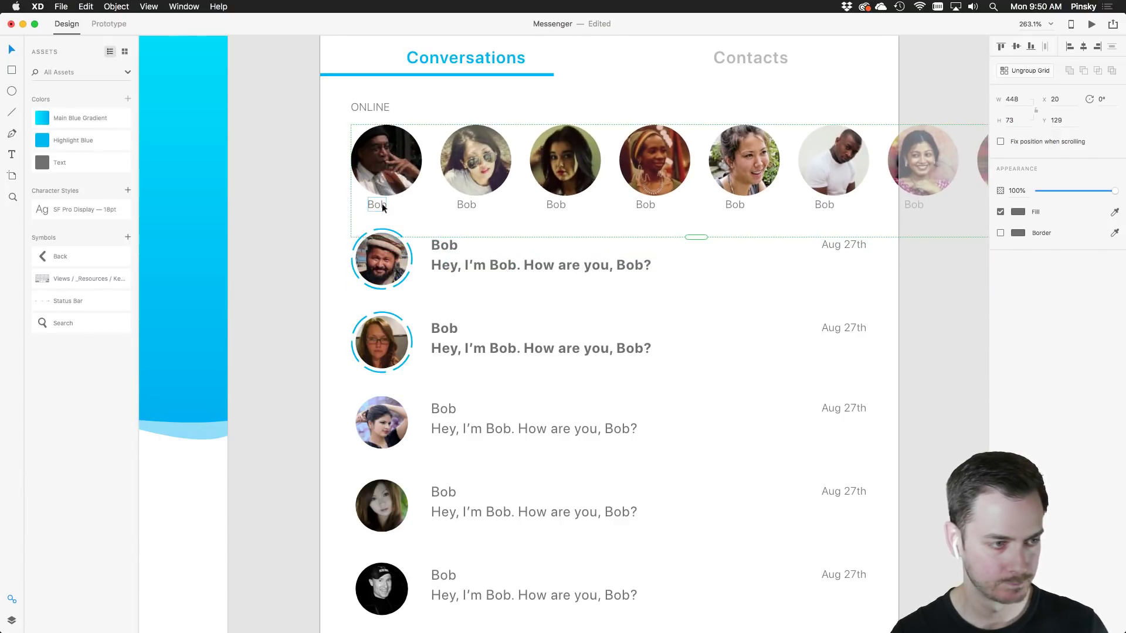
drag(377, 206, 386, 208)
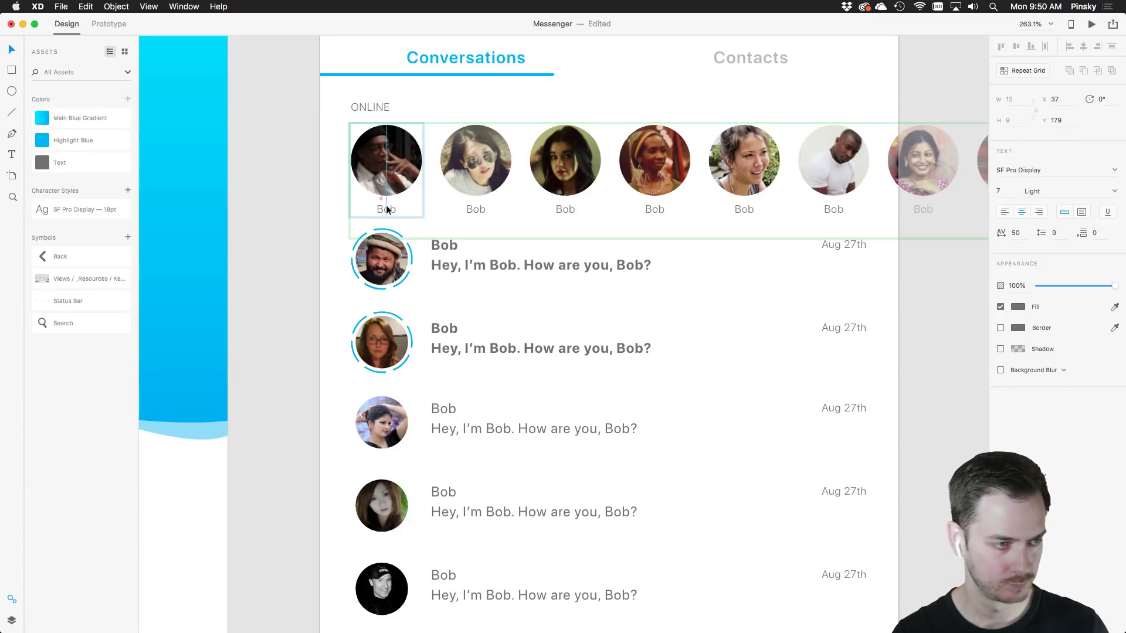
click(339, 280)
scroll(339, 280, down, 5)
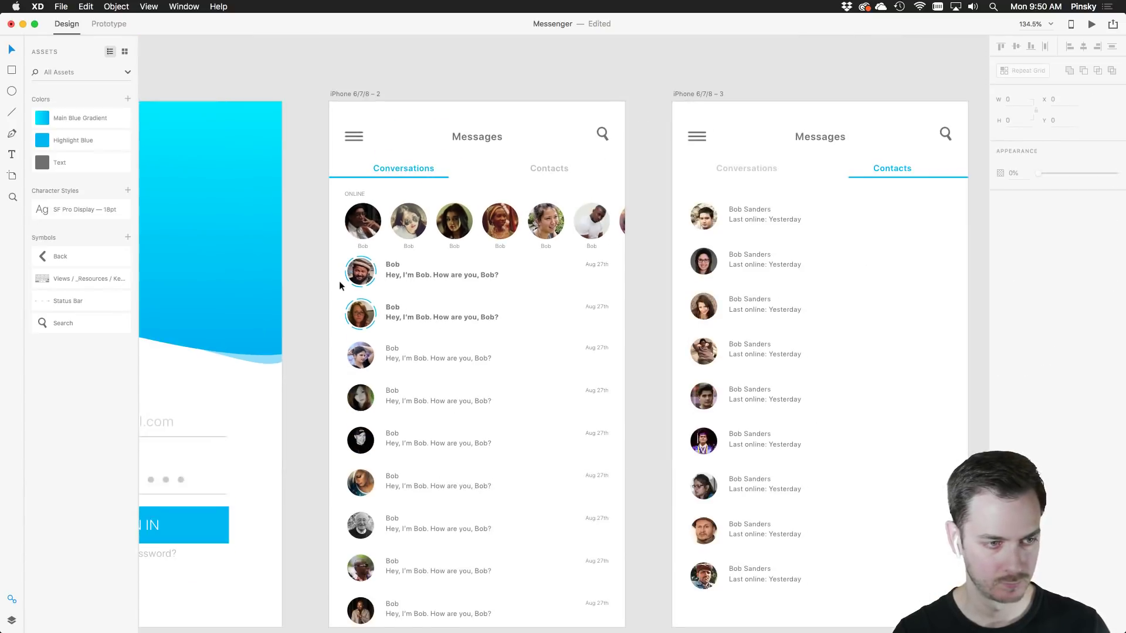
scroll(339, 281, up, 5)
click(376, 261)
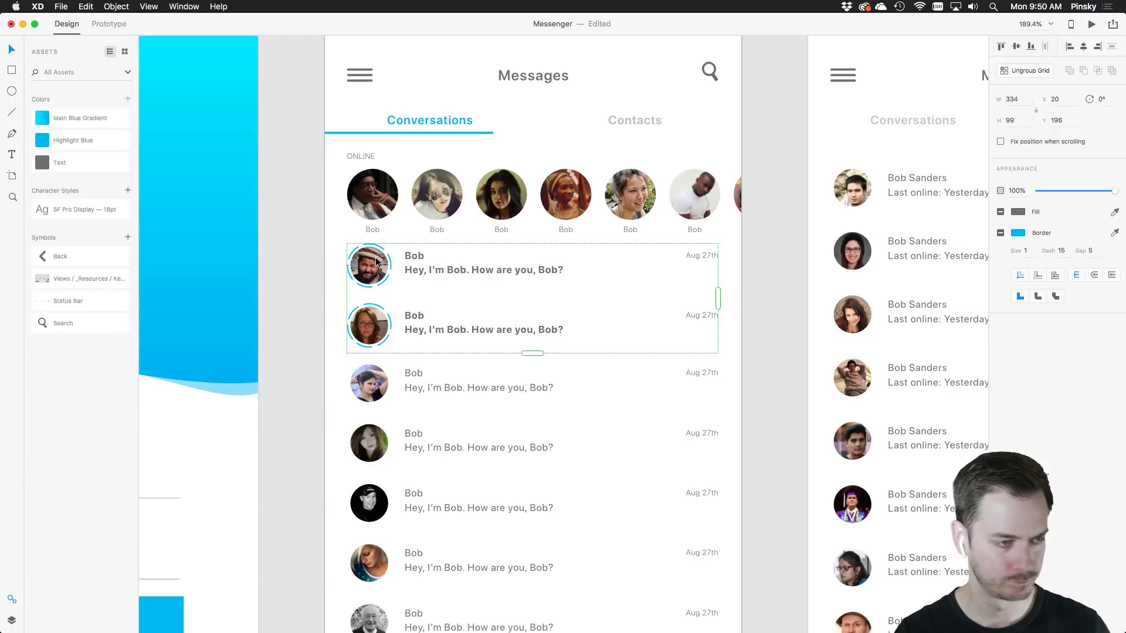
Zoom to actual size and centre the view on the conversations screen
scroll(466, 375, down, 5)
scroll(467, 376, down, 3)
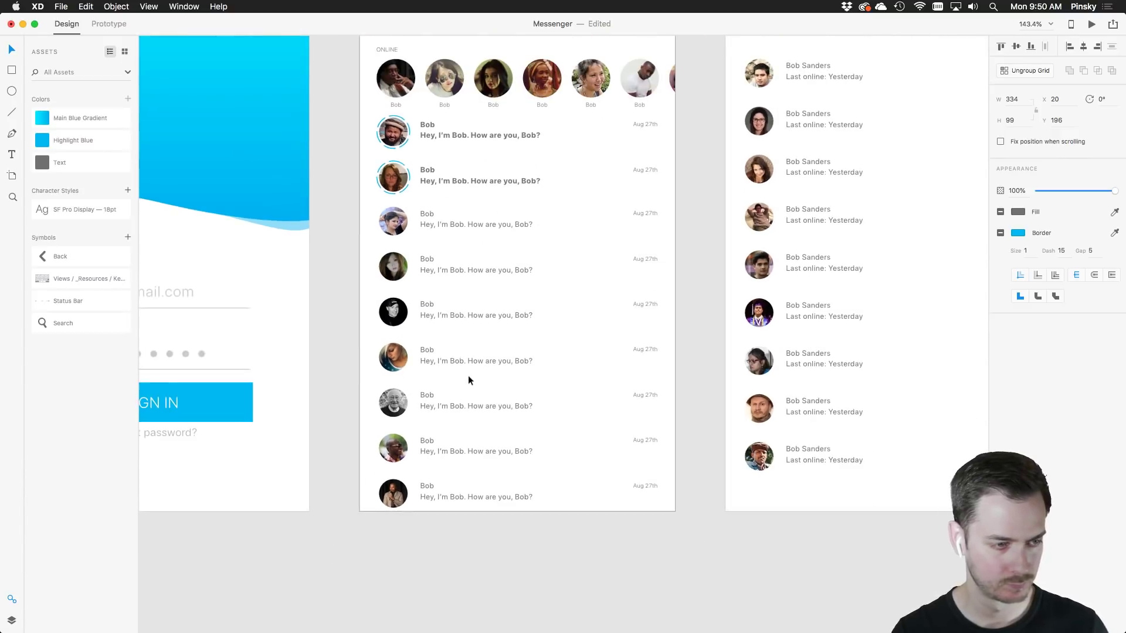
scroll(486, 269, up, 3)
key(super+1)
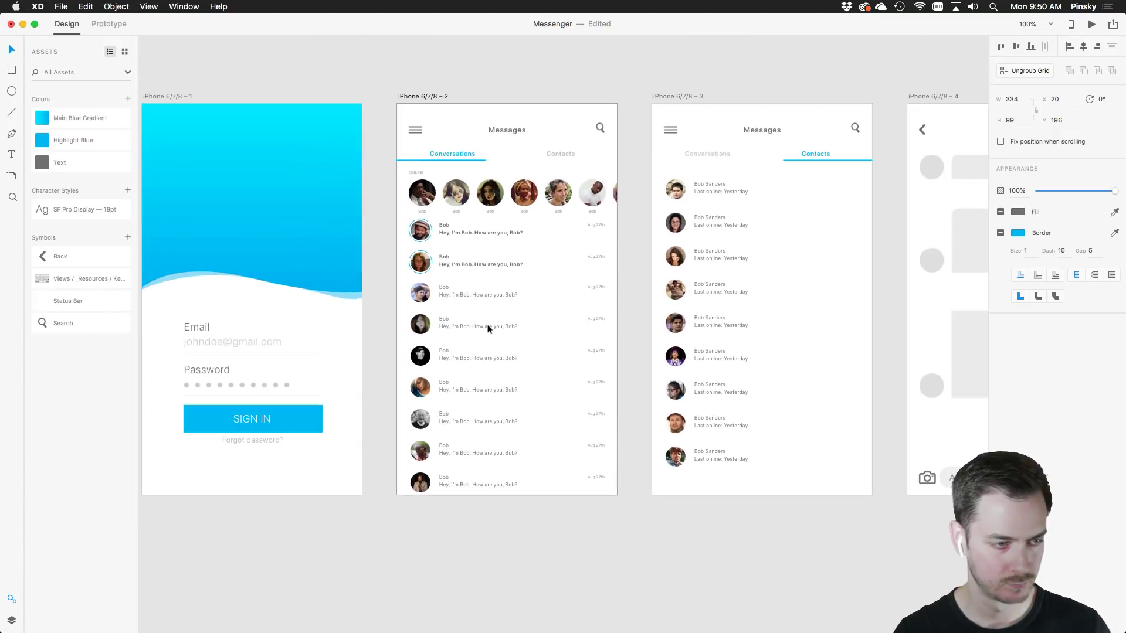
scroll(511, 319, up, 2)
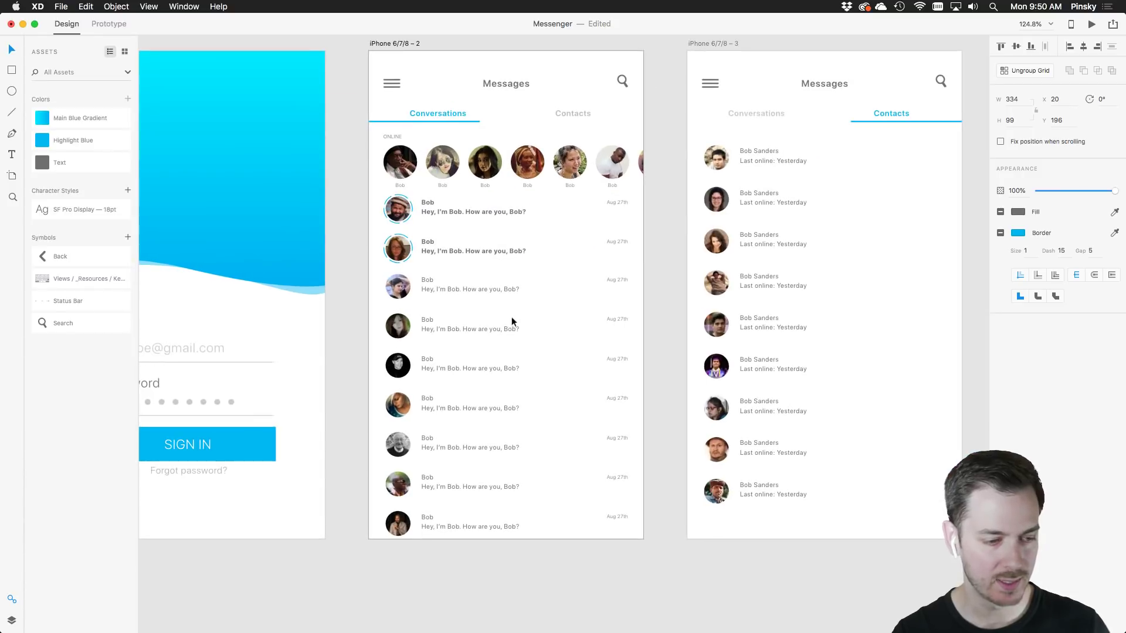
drag(568, 357, 520, 354)
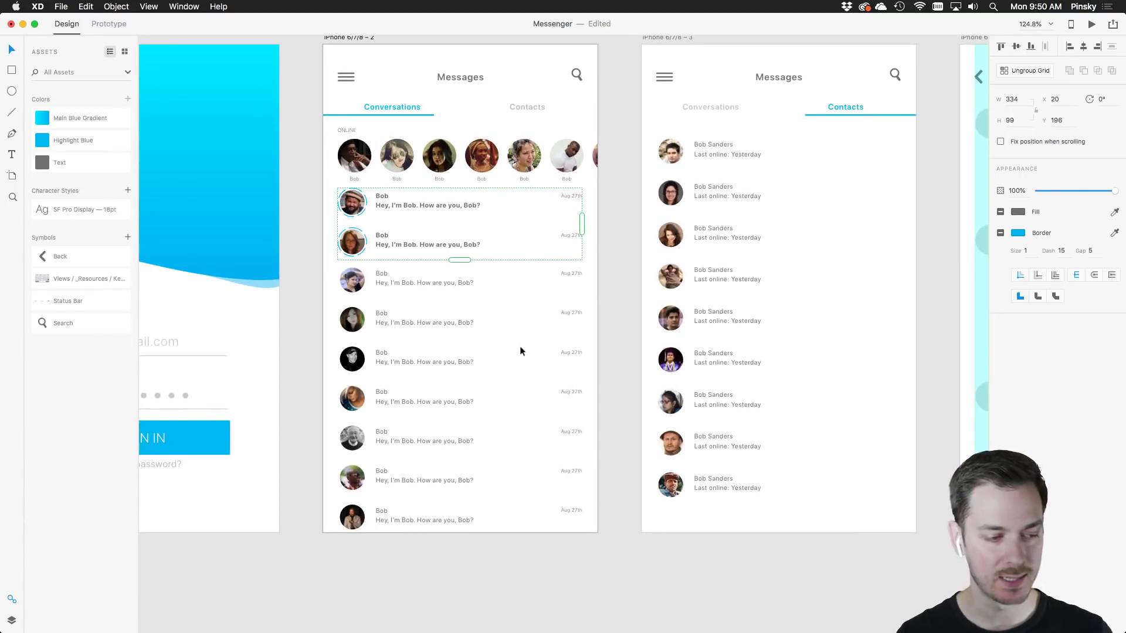
click(11, 91)
Draw a 53×53 Highlight Blue circle with no border in the screen's bottom-right corner
drag(496, 389, 540, 430)
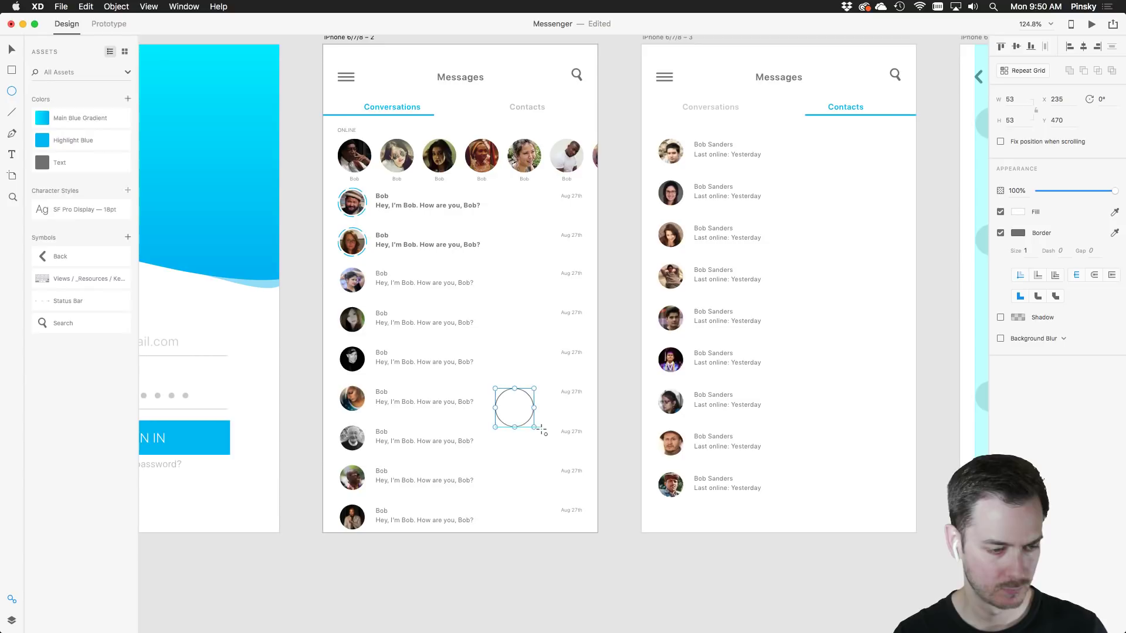
click(44, 142)
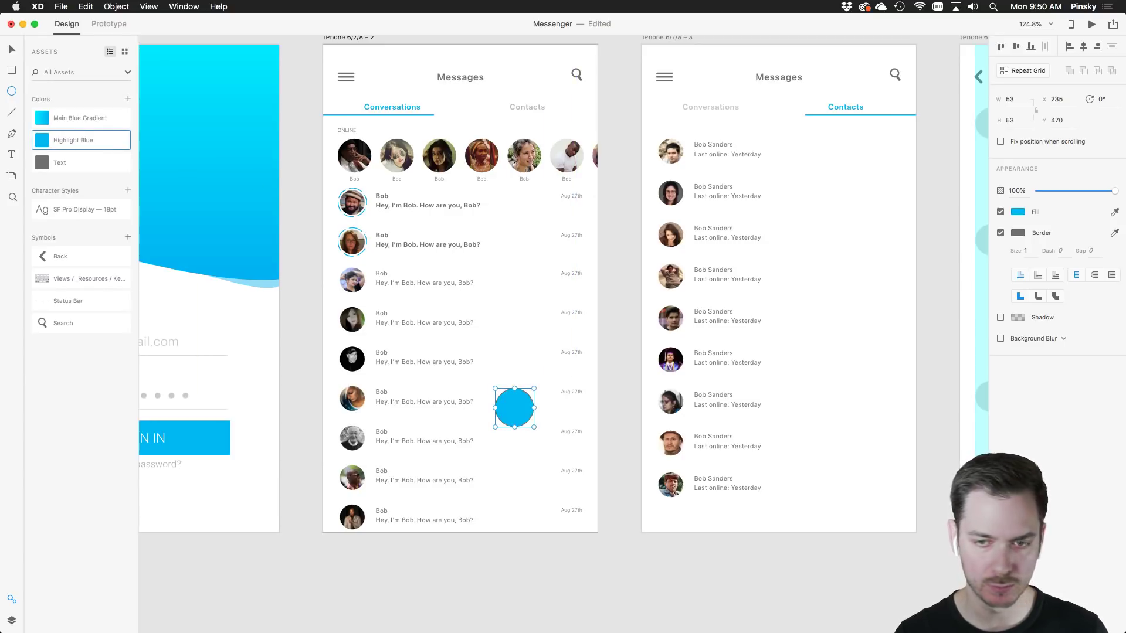
click(1001, 233)
key(v)
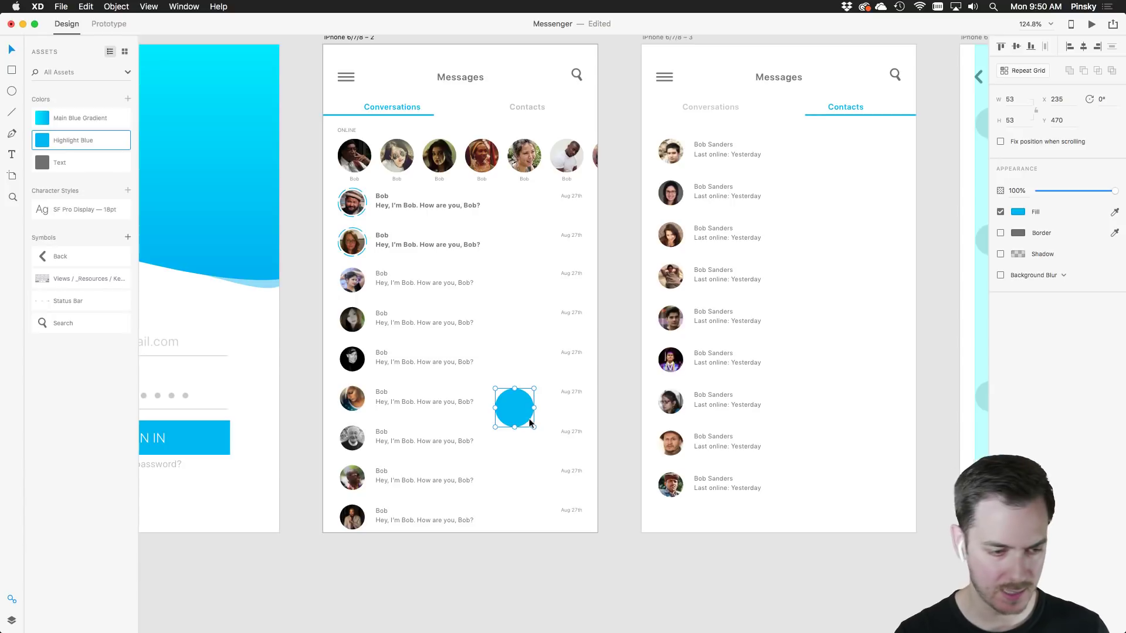
drag(531, 421, 557, 502)
scroll(557, 502, up, 5)
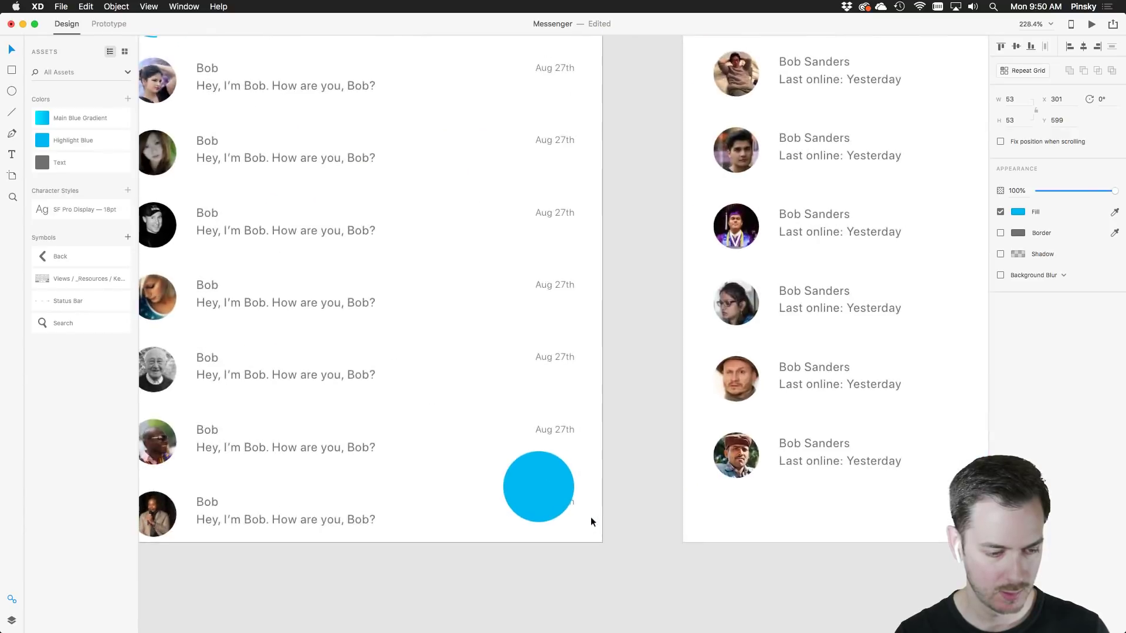
Add a white, bold 22 px '+' centred on the blue circle
key(t)
click(507, 488)
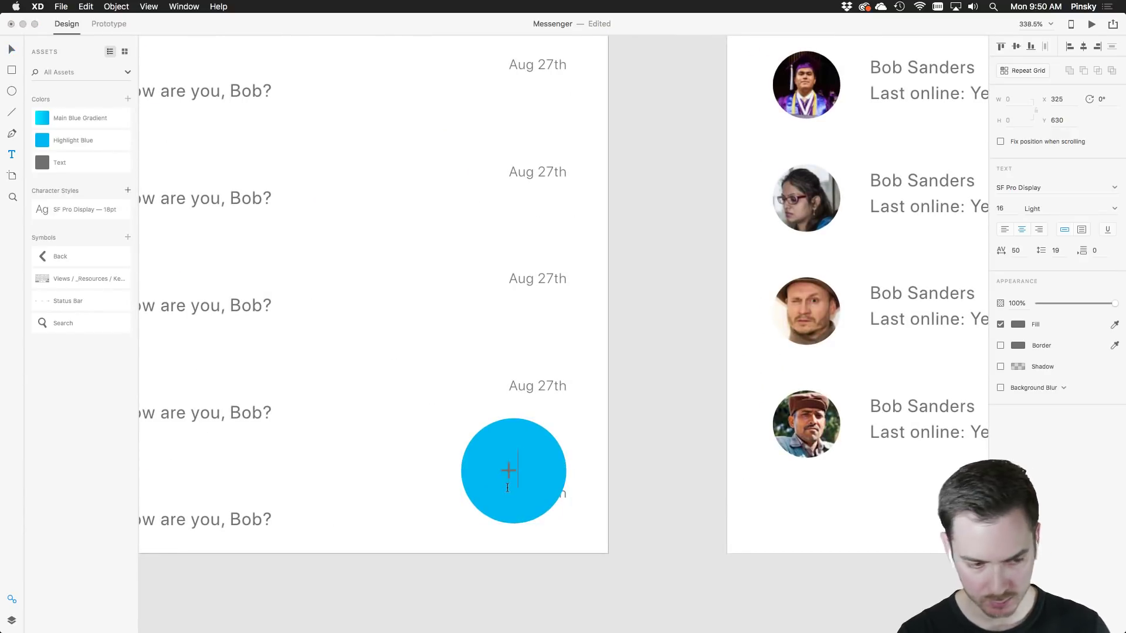
click(12, 46)
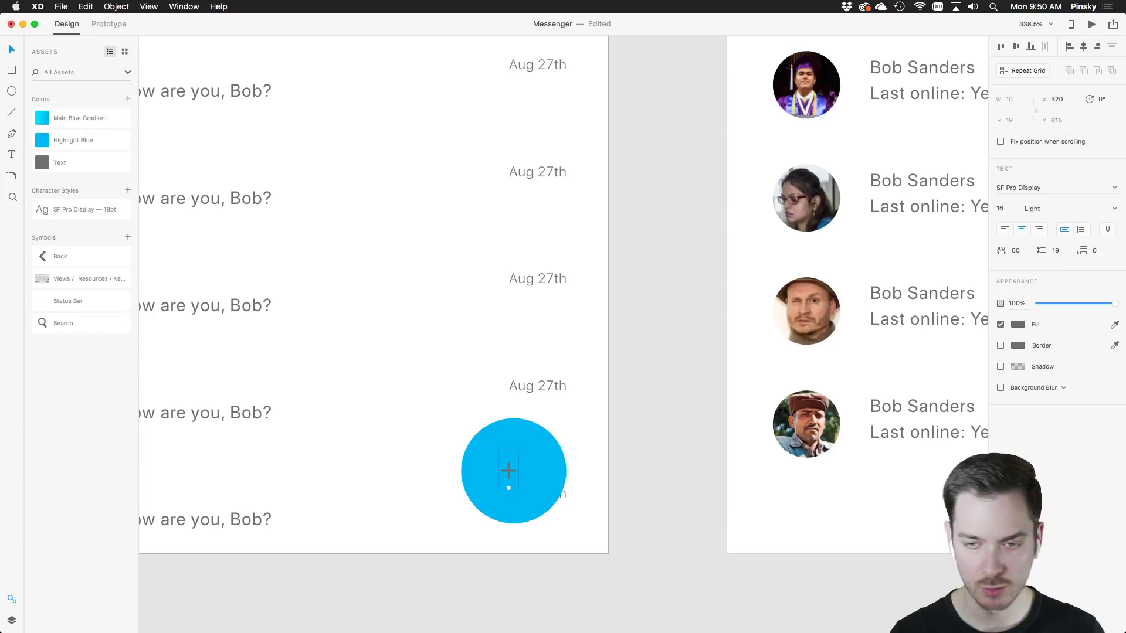
click(1013, 326)
click(882, 258)
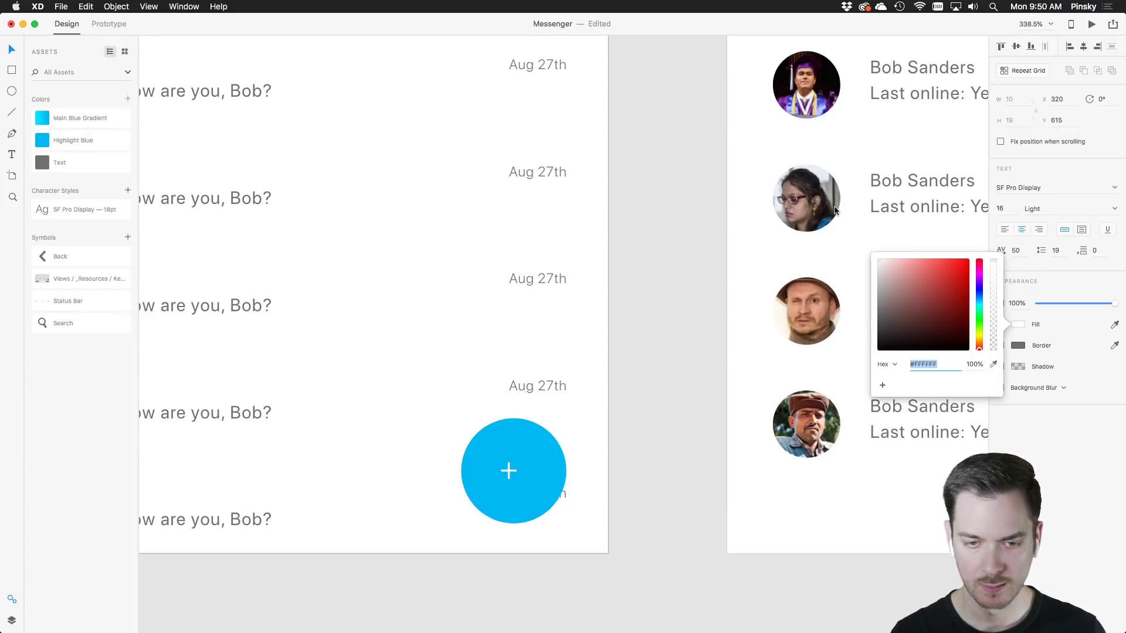
click(1063, 428)
click(1115, 209)
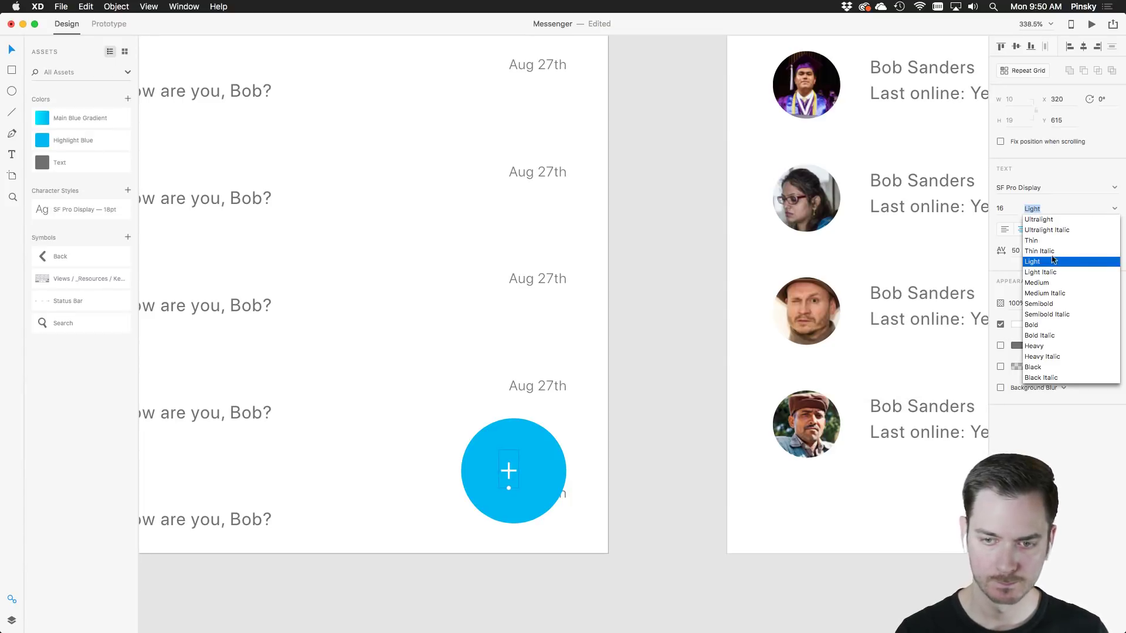
click(1041, 325)
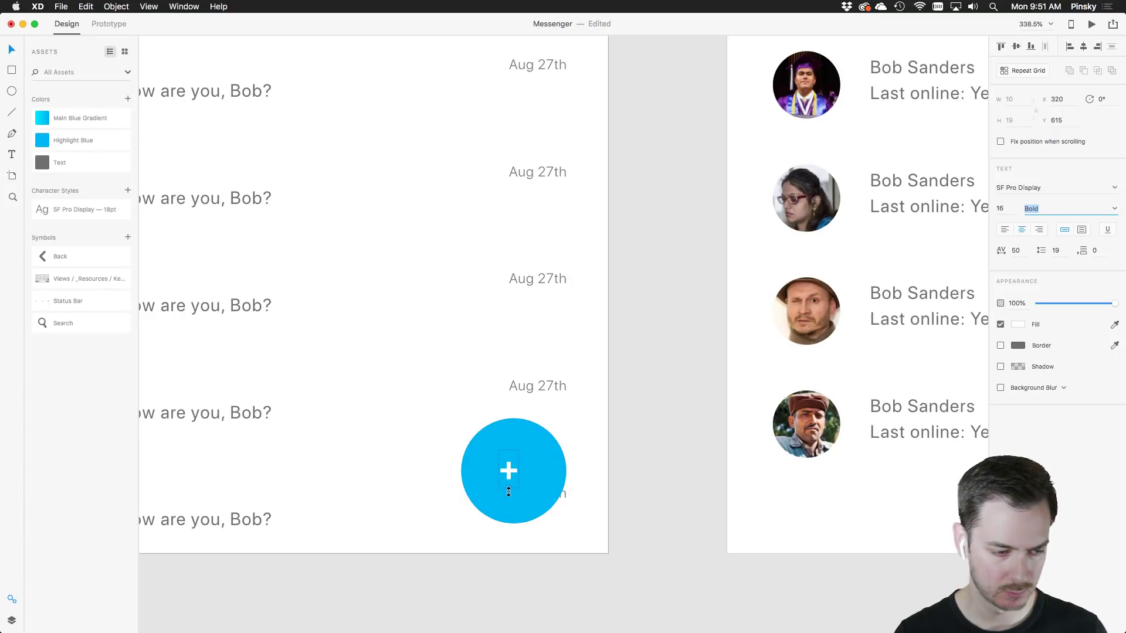
mouse_move(508, 491)
mouse_down()
mouse_move(509, 505)
mouse_move(513, 474)
mouse_up()
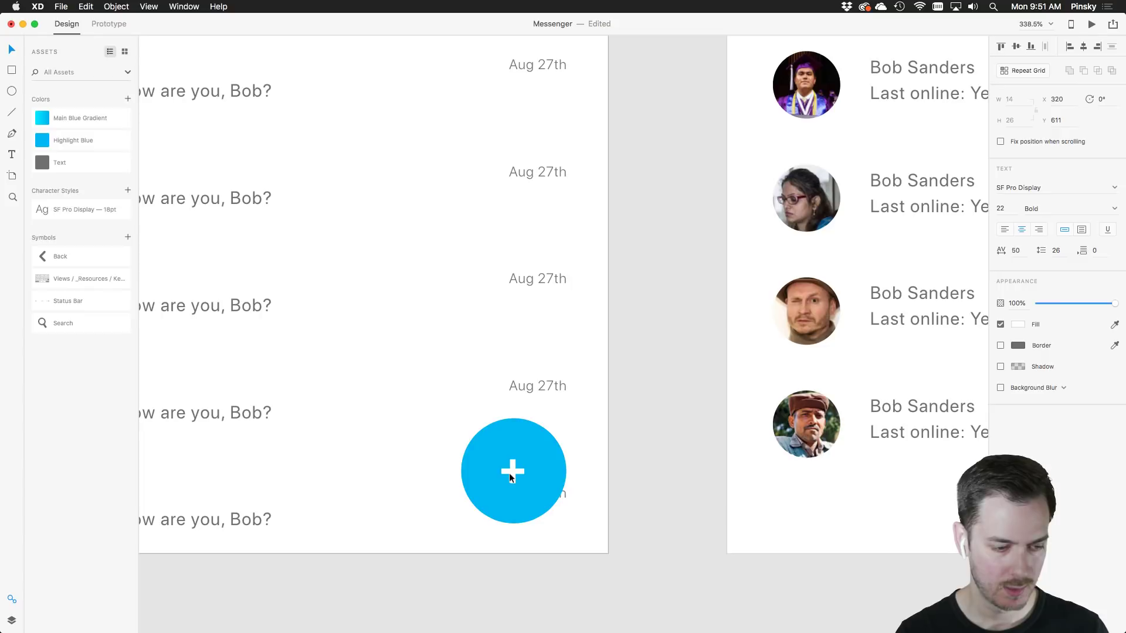
scroll(470, 449, down, 5)
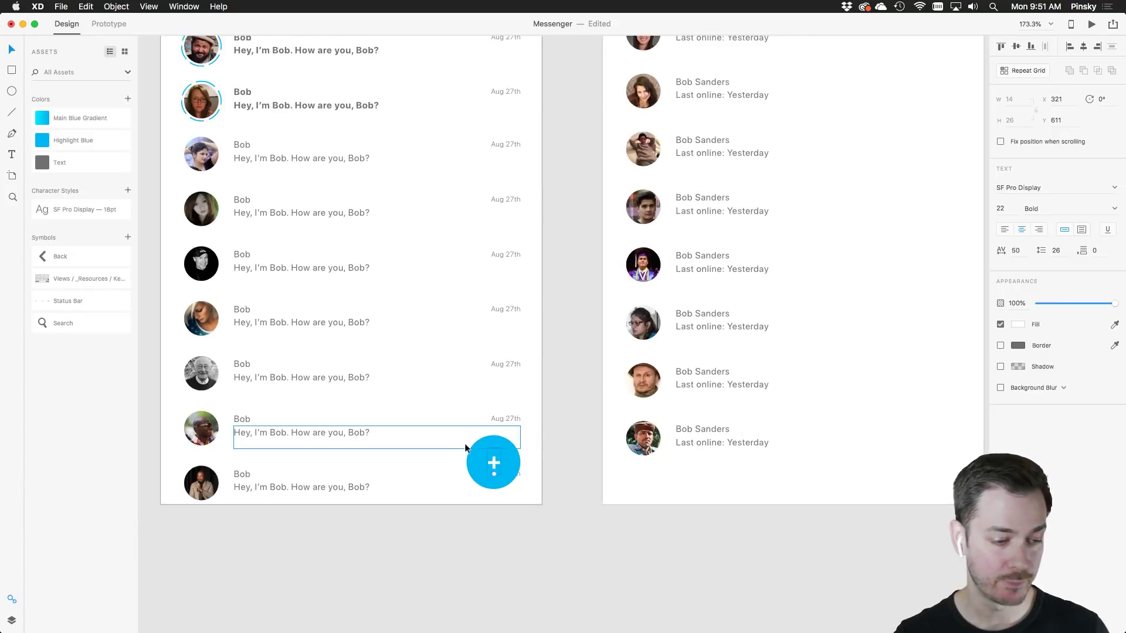
Rename the button's Group 821 layer to 'New Message' and fix its position when scrolling
scroll(475, 446, up, 4)
click(501, 447)
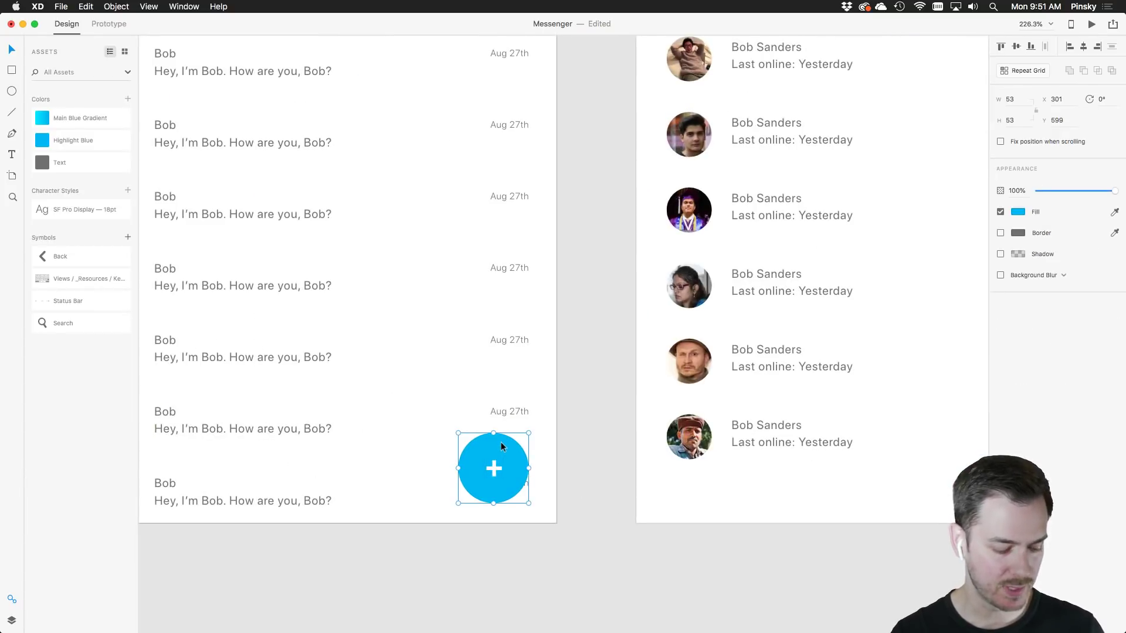
click(10, 619)
double_click(63, 75)
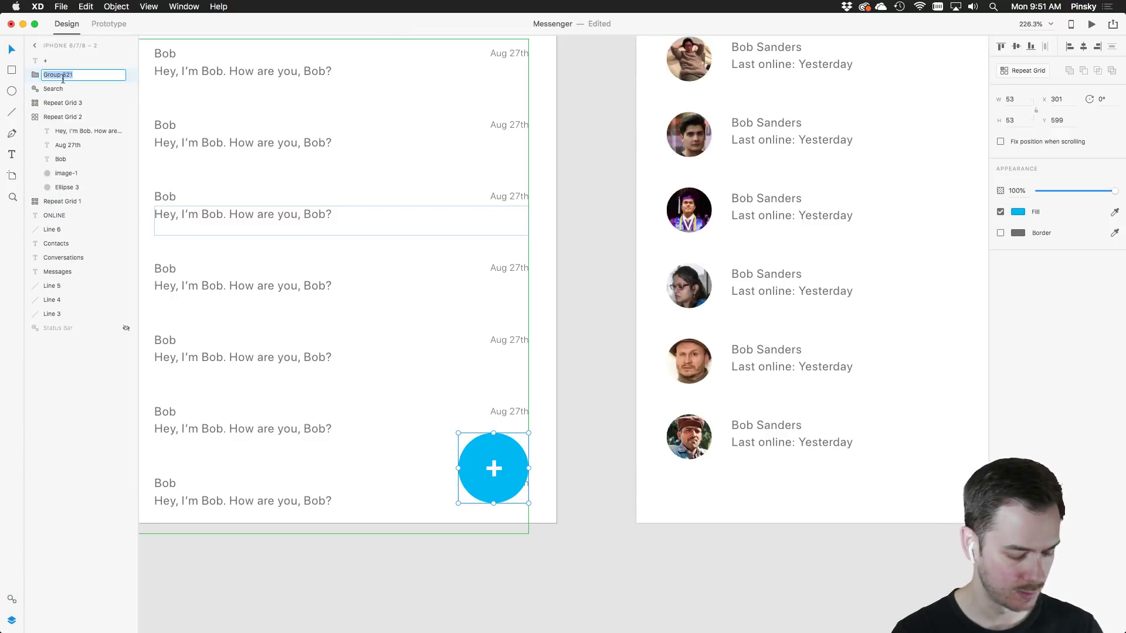
text(New Message)
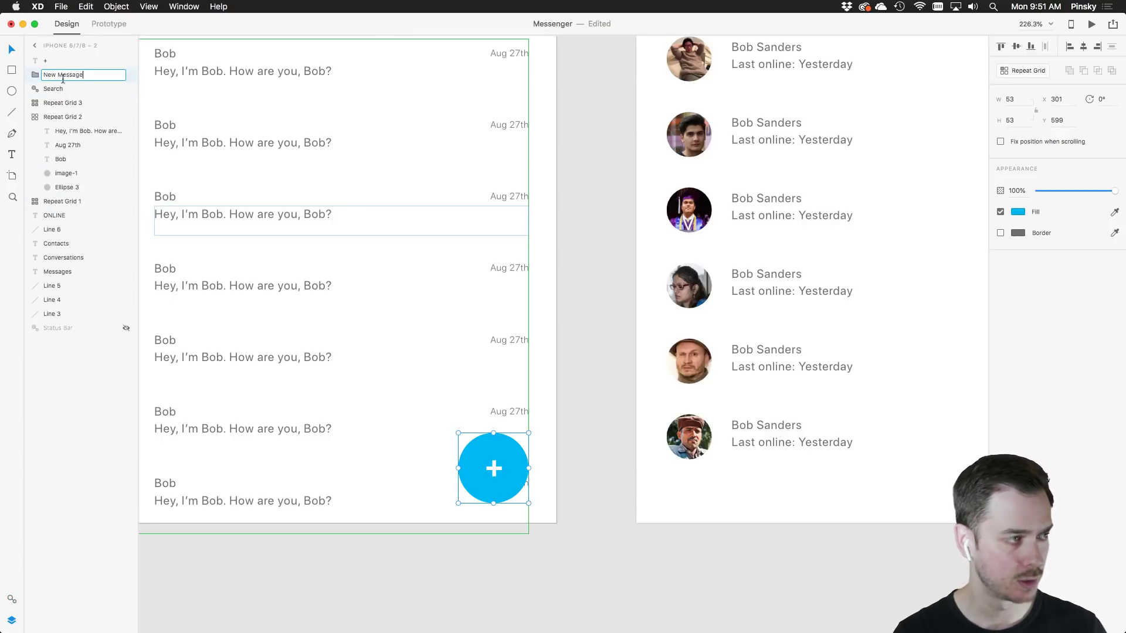
key(Return)
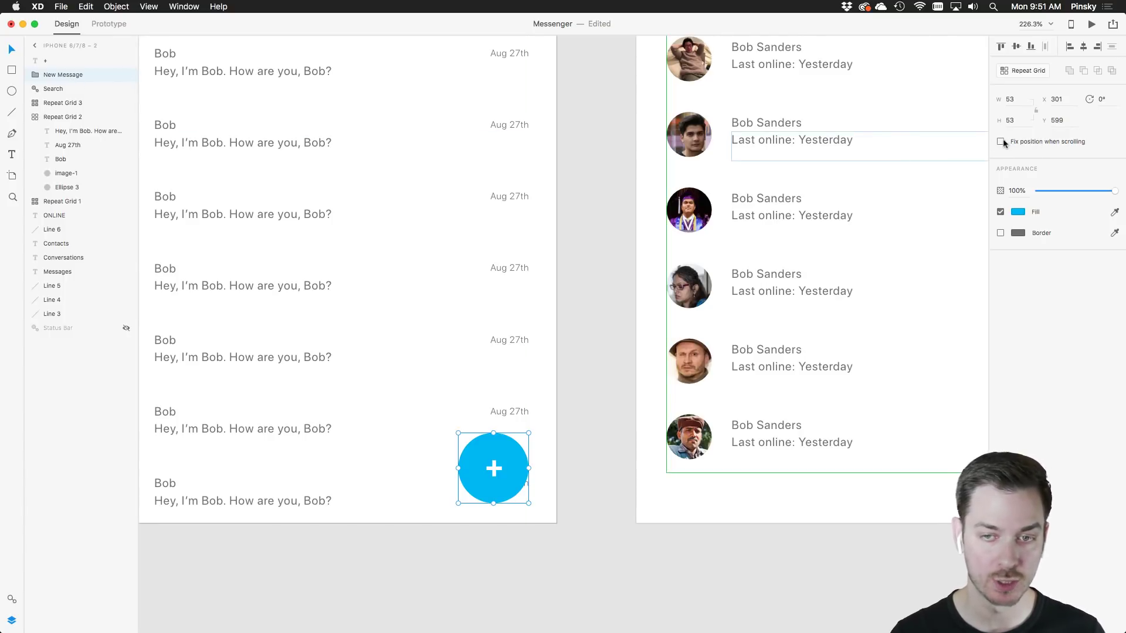
scroll(473, 272, down, 5)
drag(473, 272, 540, 266)
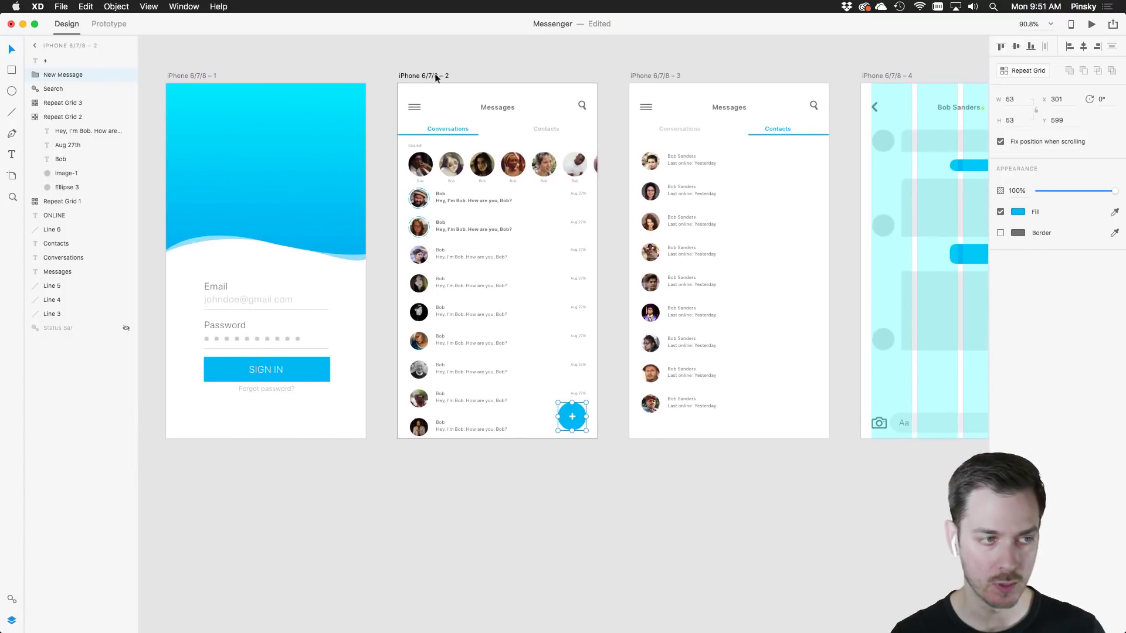
Stretch the conversations artboard to 913 px tall and extend the message grid to 617 px
click(431, 76)
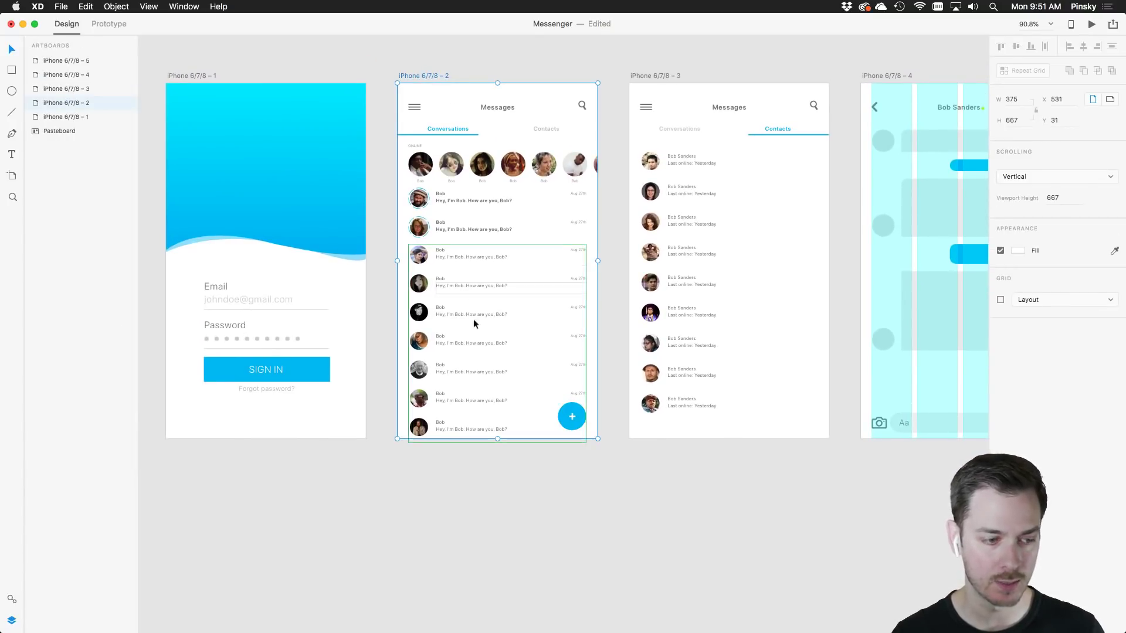
drag(498, 439, 500, 566)
scroll(461, 452, up, 5)
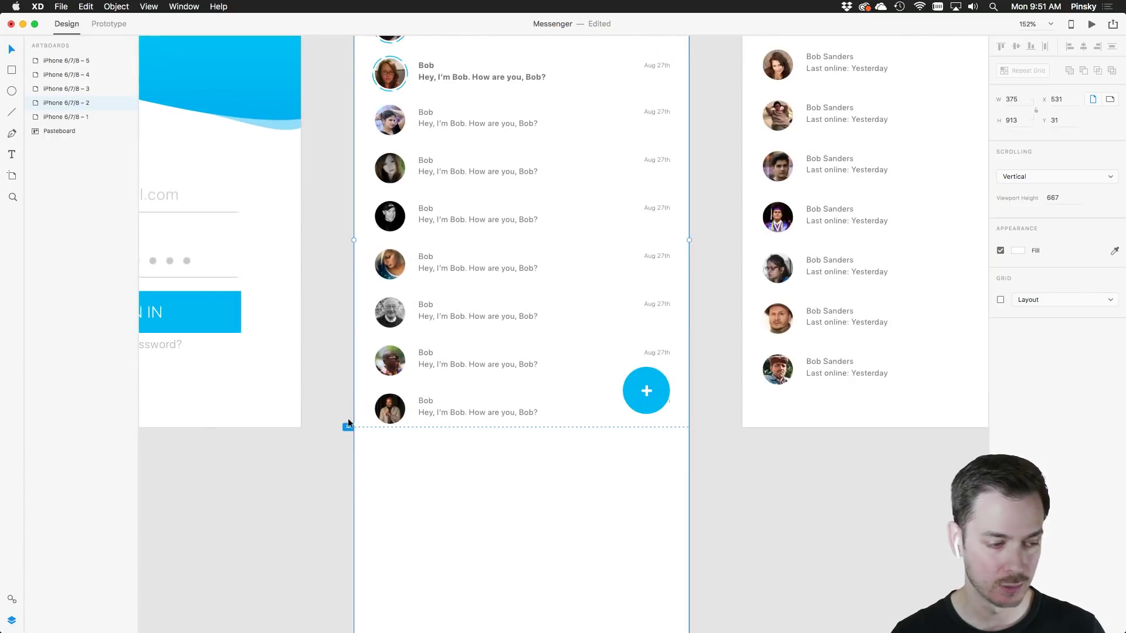
drag(444, 385, 383, 548)
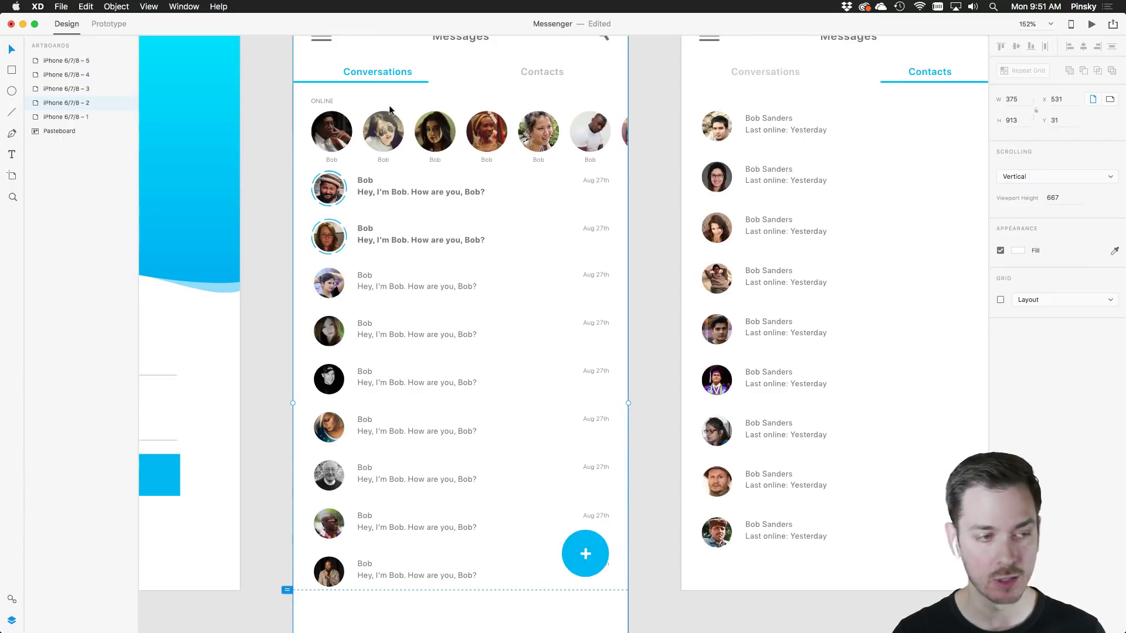
scroll(382, 251, down, 5)
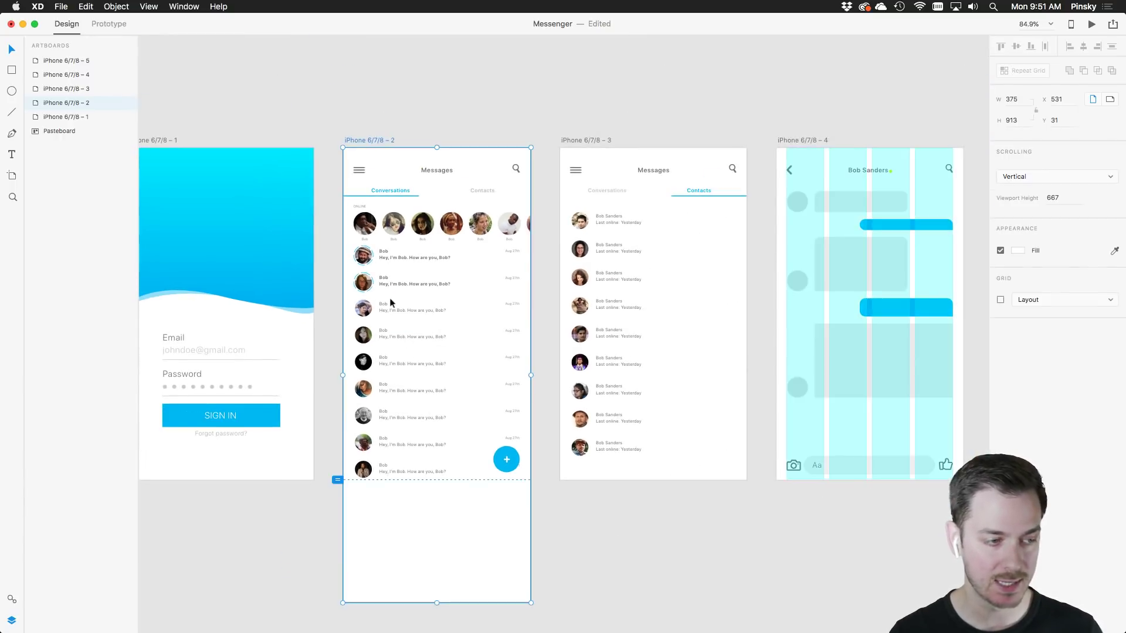
click(391, 332)
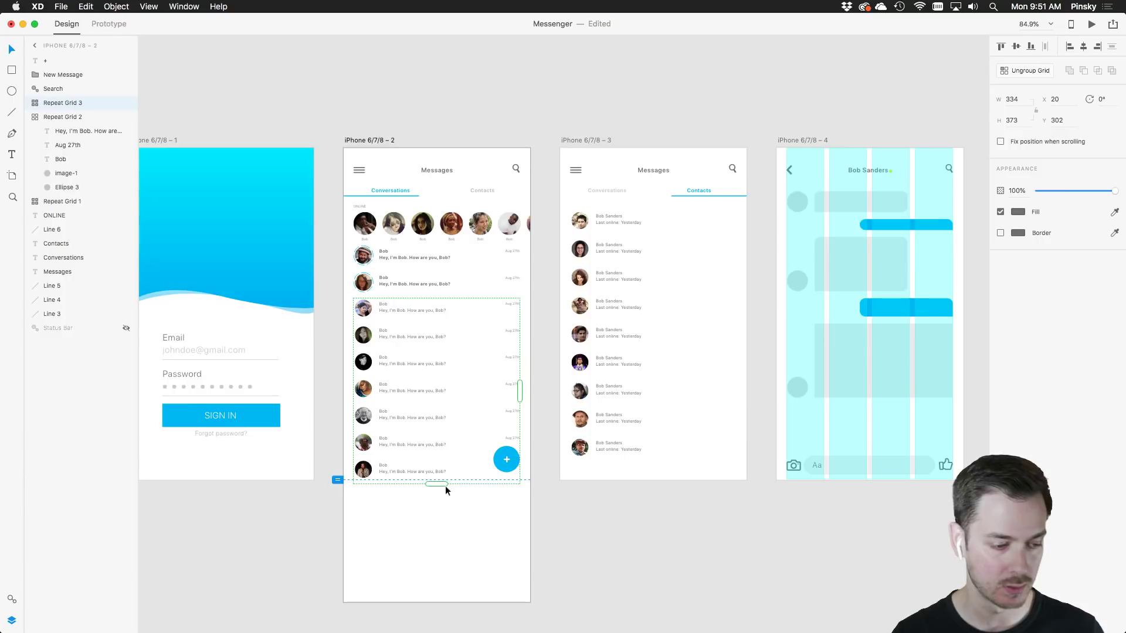
drag(442, 486, 448, 607)
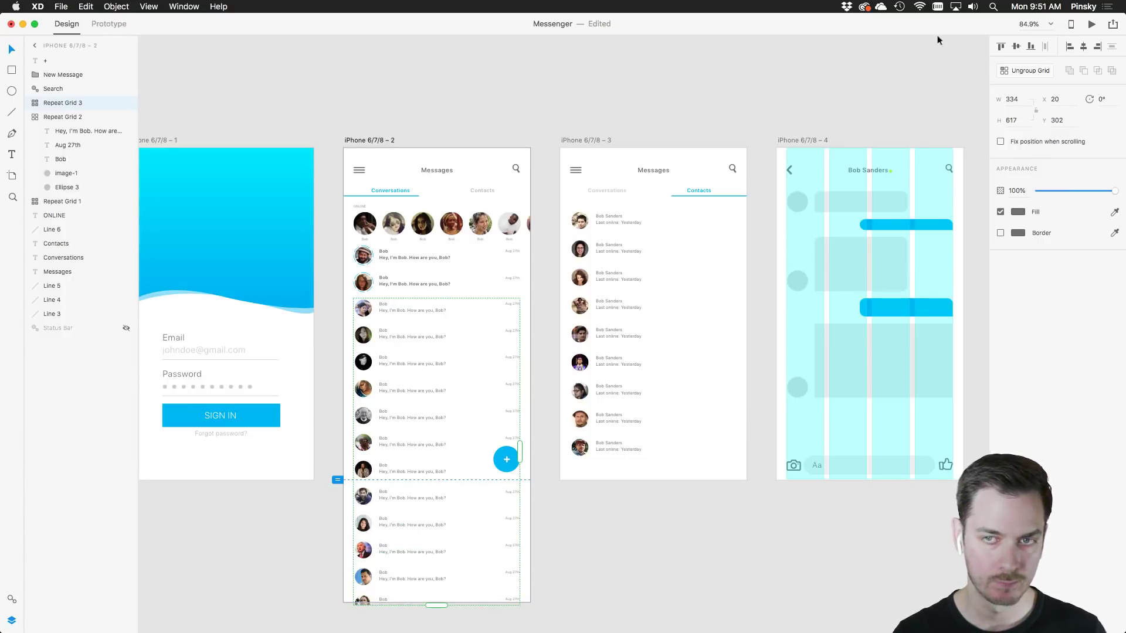
Preview the prototype and scroll the conversations list
click(1092, 24)
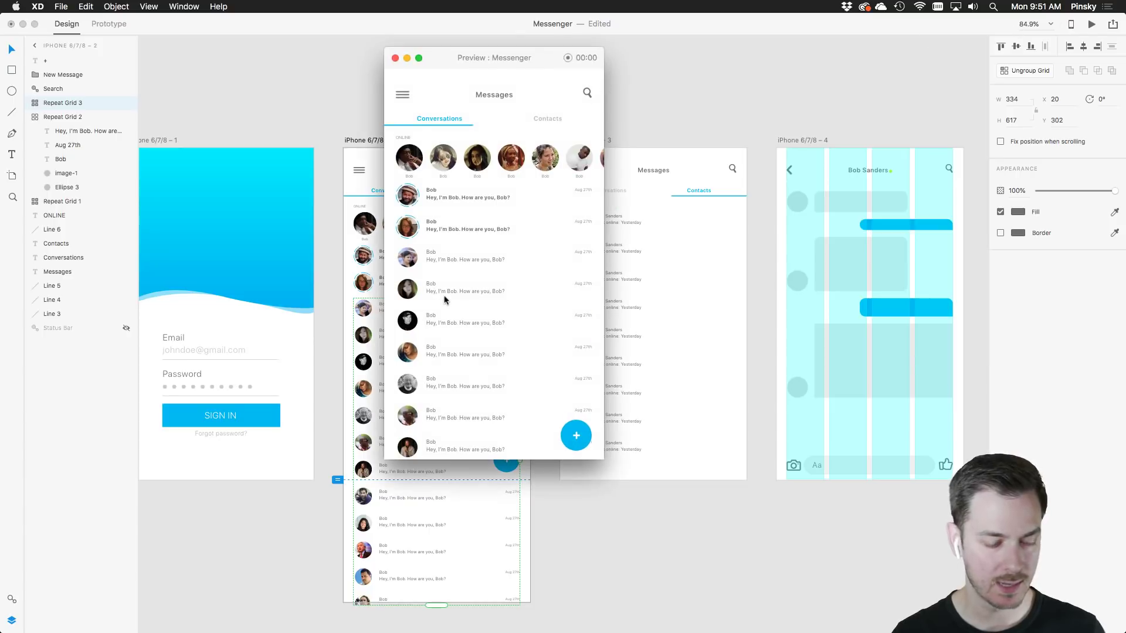
scroll(445, 293, down, 5)
scroll(444, 299, up, 5)
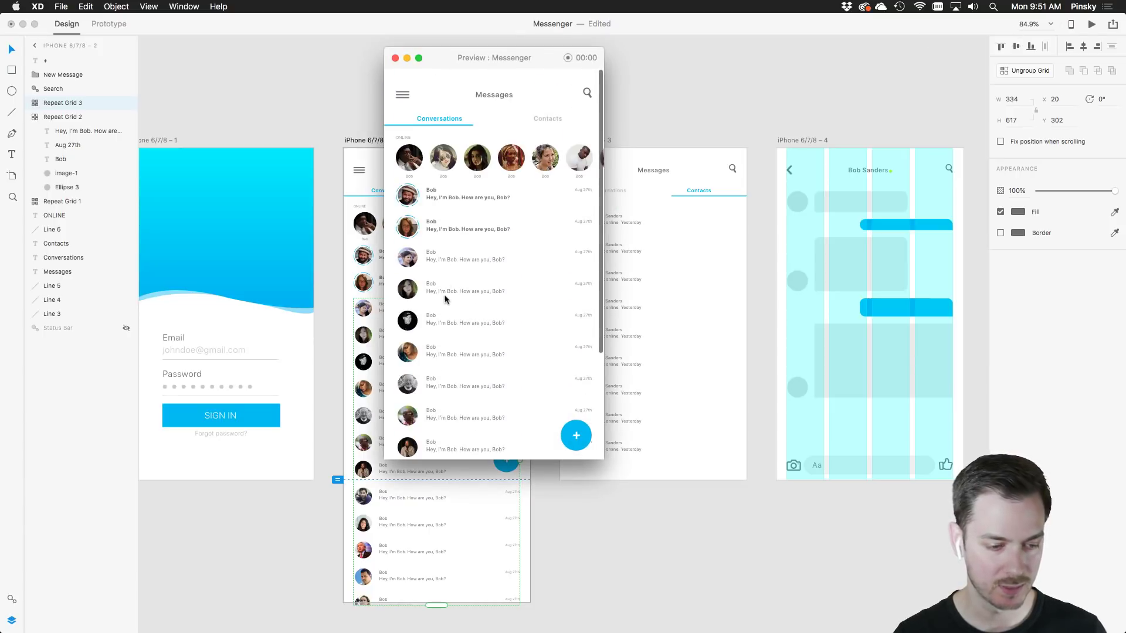
scroll(491, 465, up, 10)
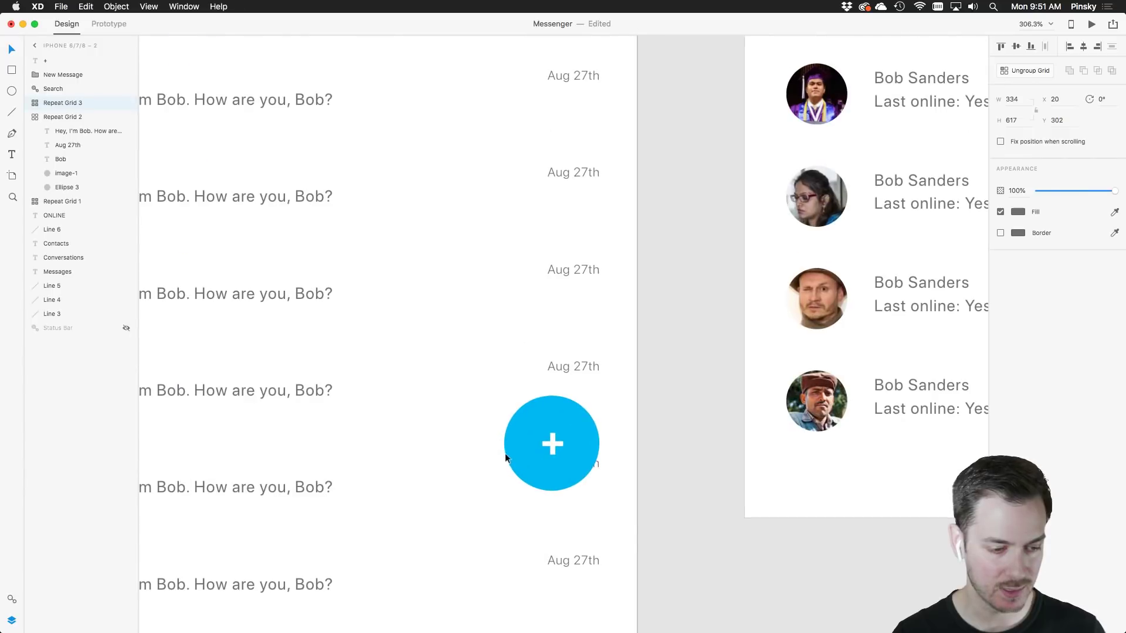
Move the '+' text layer into the New Message group
click(109, 23)
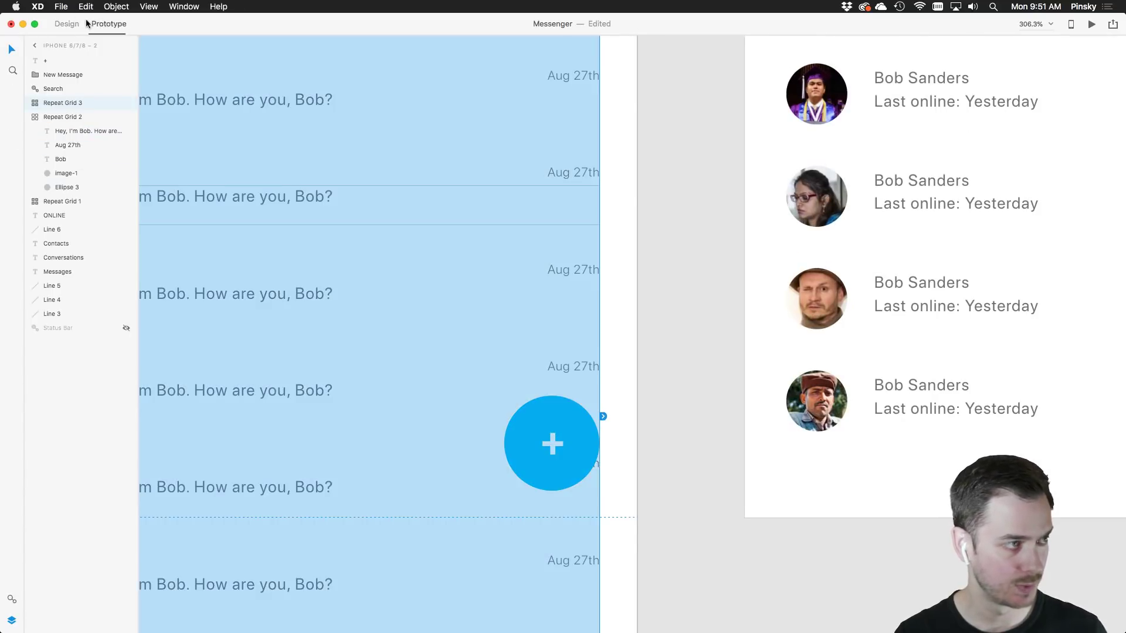
click(66, 24)
click(554, 444)
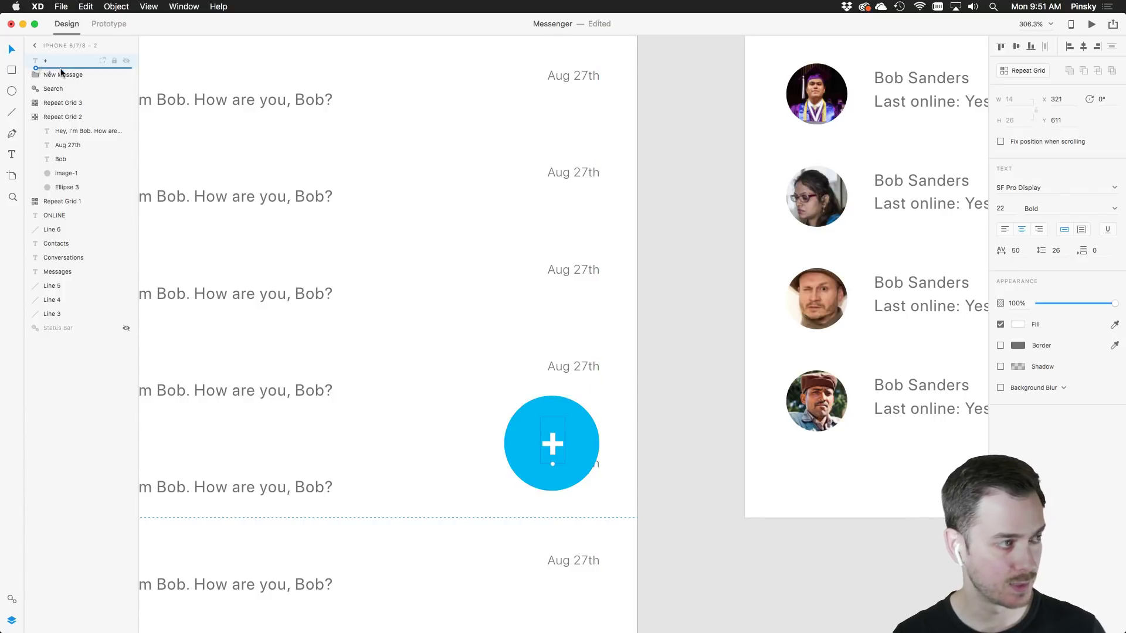
drag(61, 76, 62, 77)
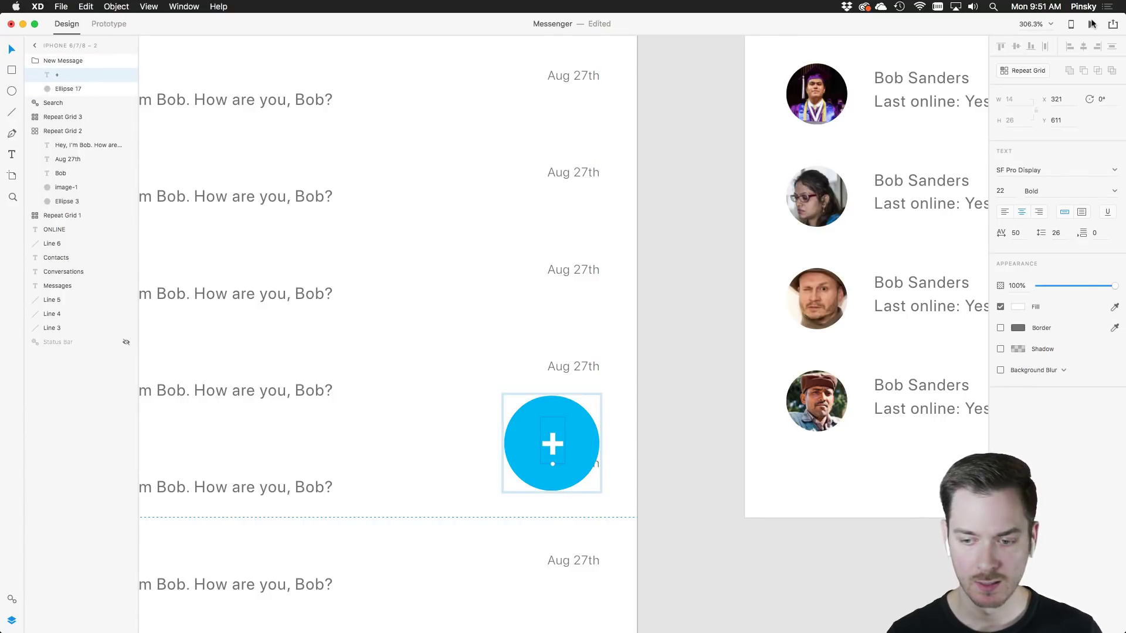
Preview again to confirm the button stays fixed while the list scrolls, then close it
click(1092, 24)
scroll(471, 271, down, 5)
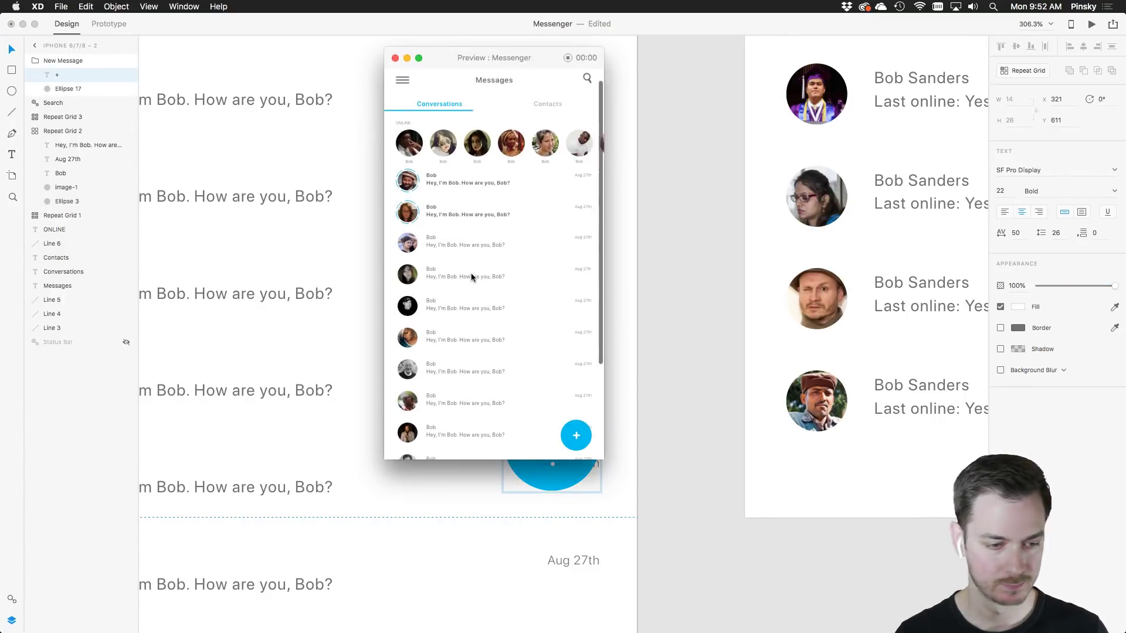
scroll(471, 277, up, 5)
scroll(472, 278, down, 3)
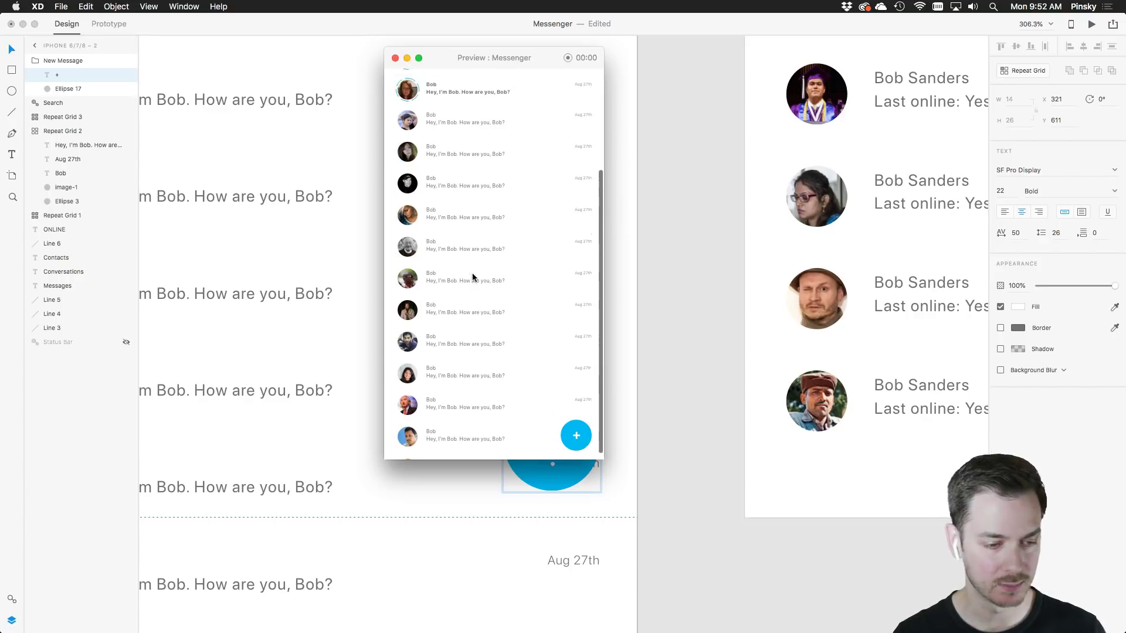
scroll(474, 278, up, 3)
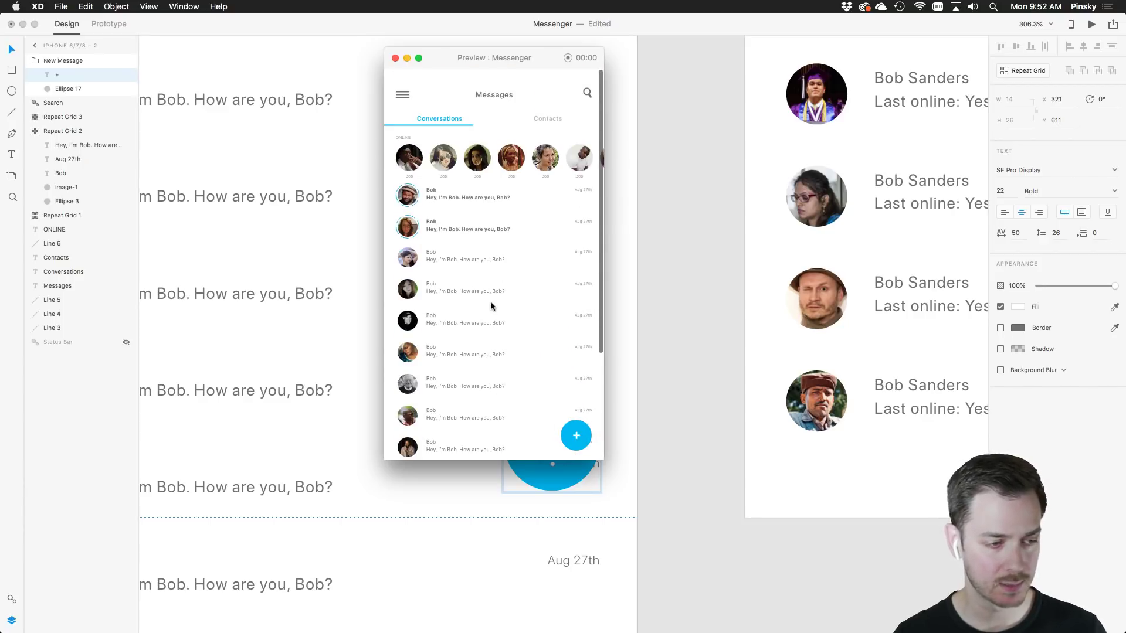
scroll(490, 301, down, 3)
scroll(492, 298, up, 3)
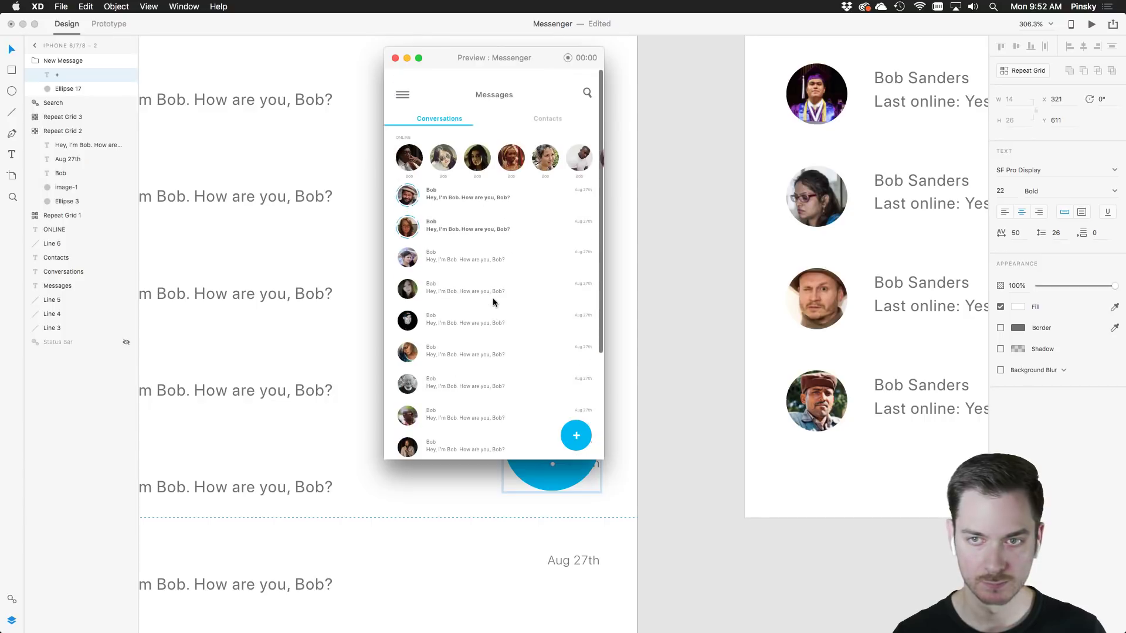
key(super+w)
scroll(394, 264, down, 6)
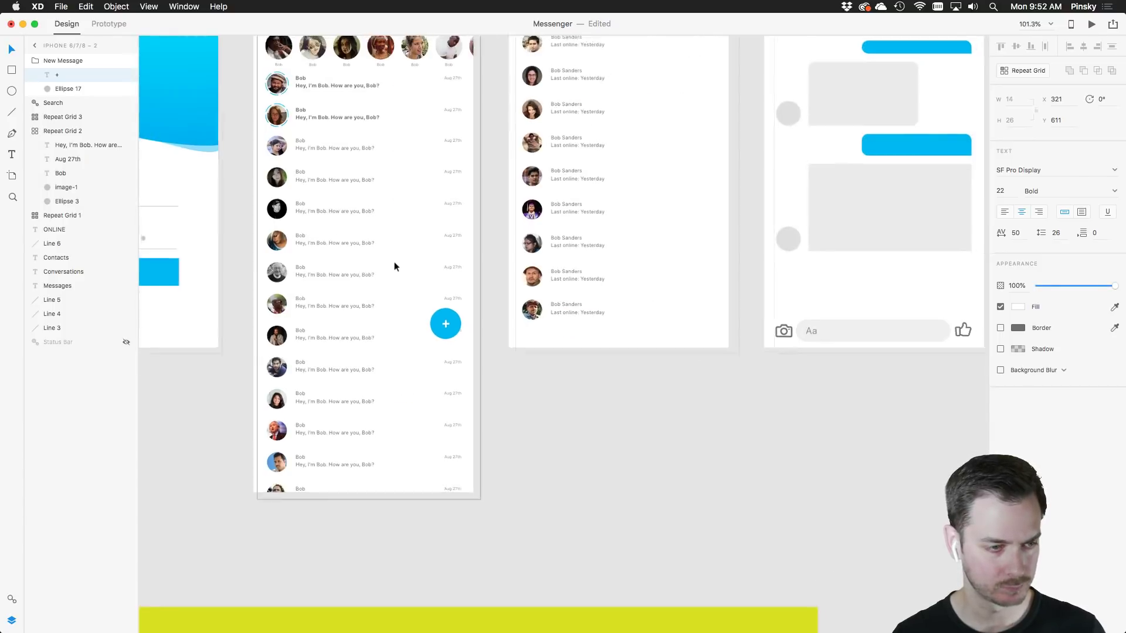
scroll(394, 267, down, 4)
scroll(586, 329, down, 3)
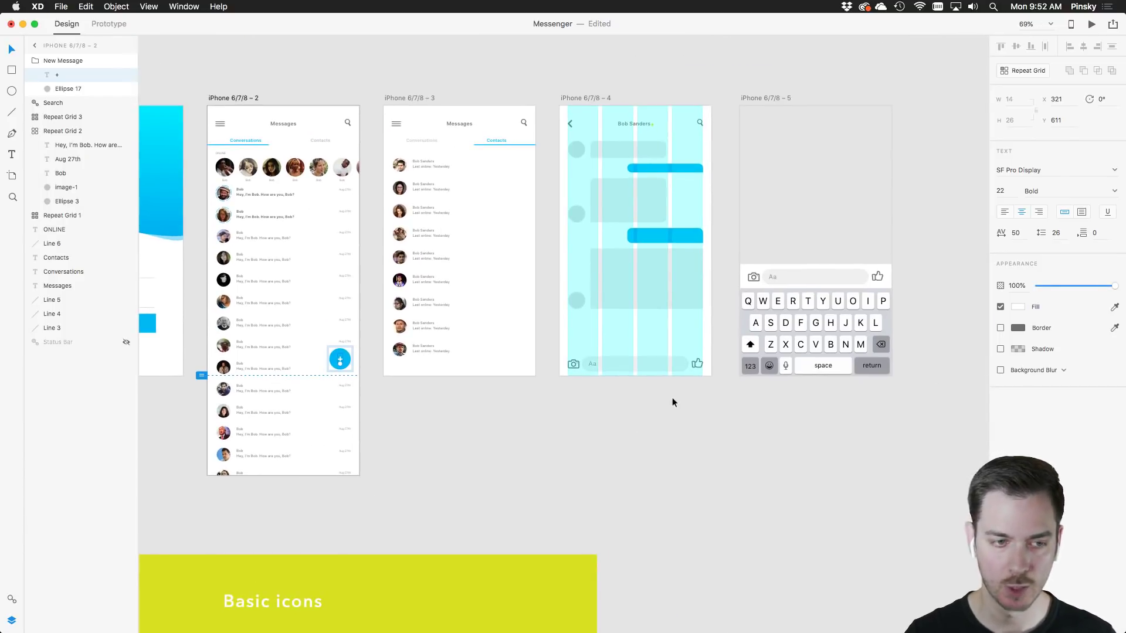
drag(577, 421, 692, 428)
drag(475, 410, 595, 398)
drag(519, 397, 776, 415)
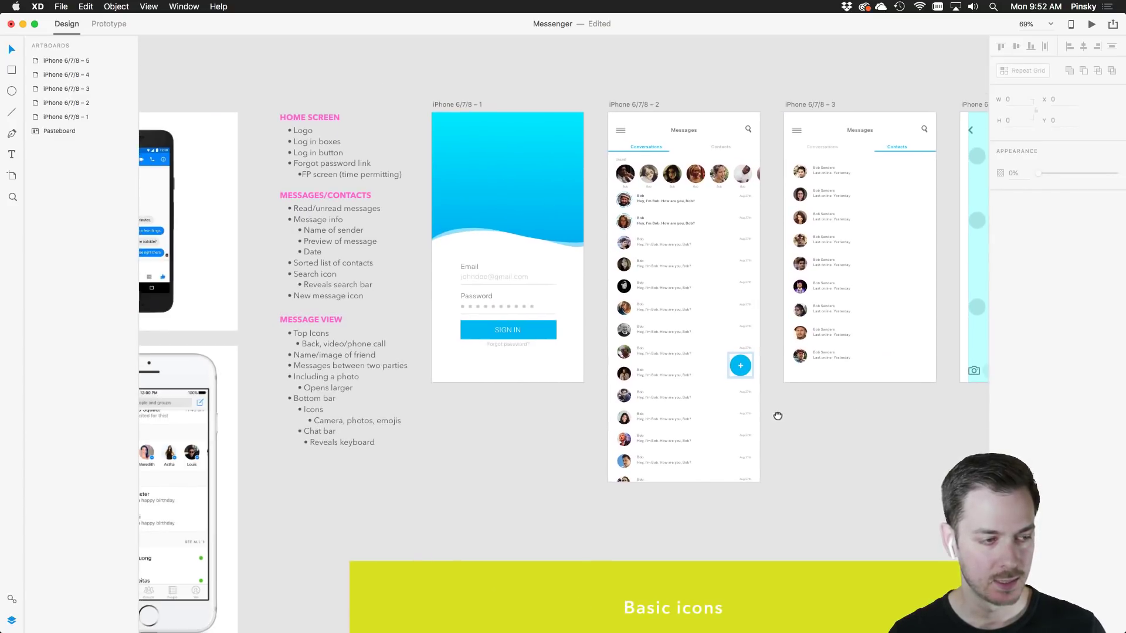
drag(412, 401, 357, 367)
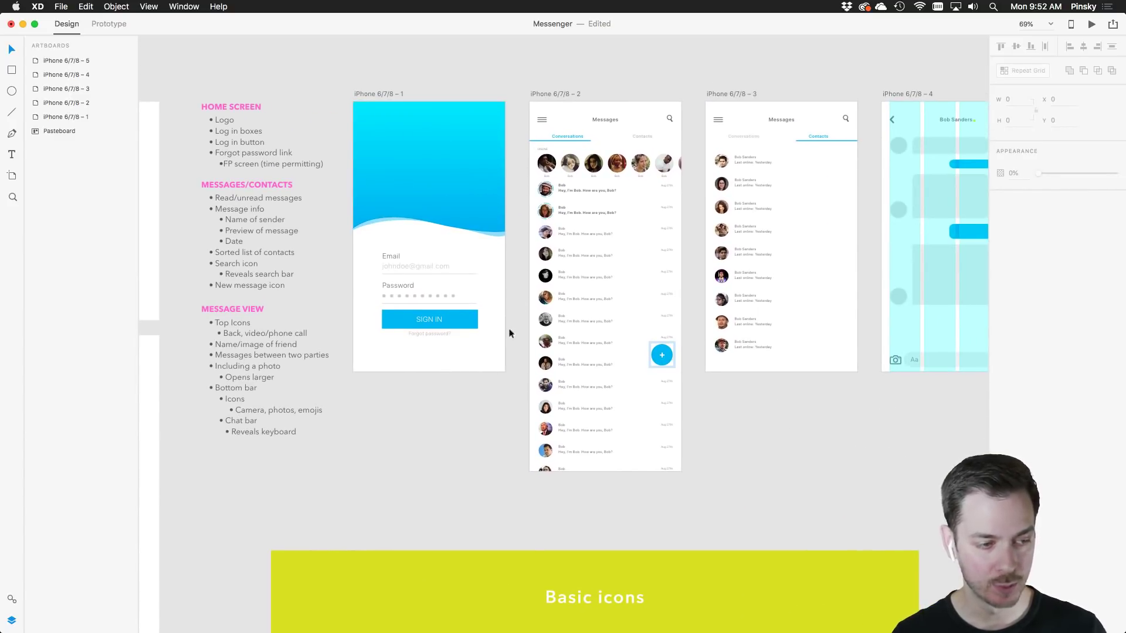
drag(472, 287, 352, 275)
scroll(502, 184, up, 5)
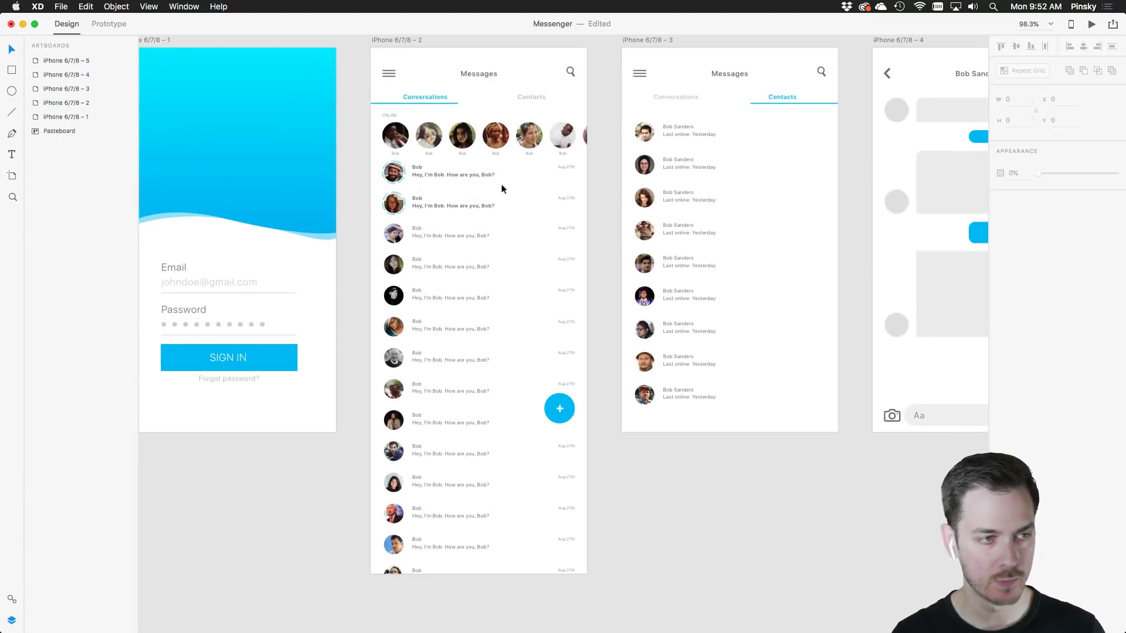
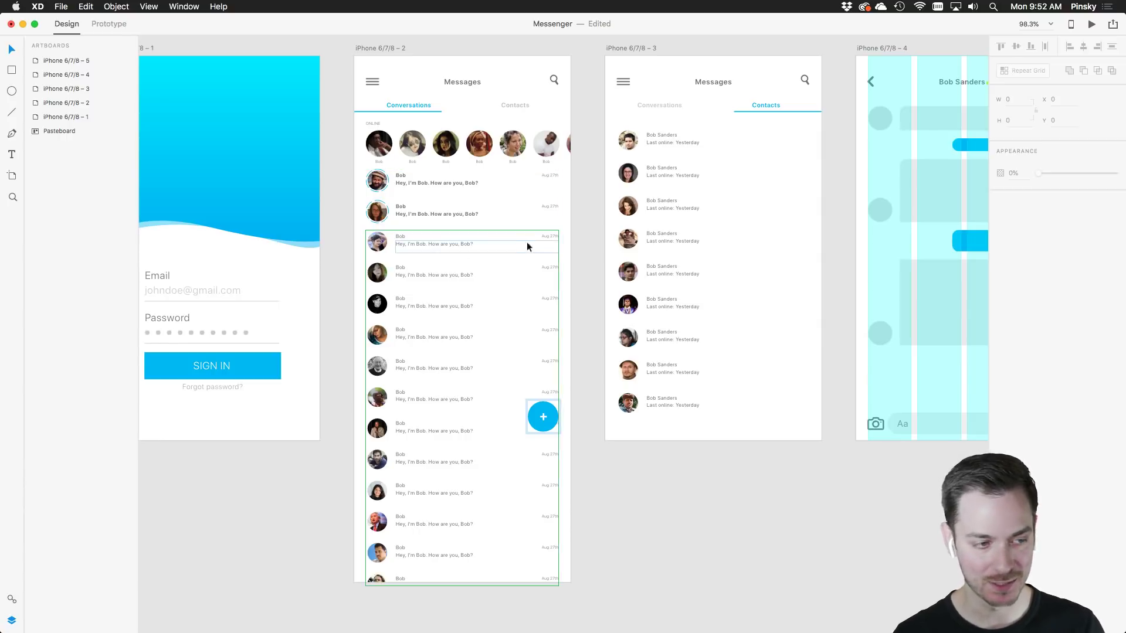
drag(528, 244, 385, 269)
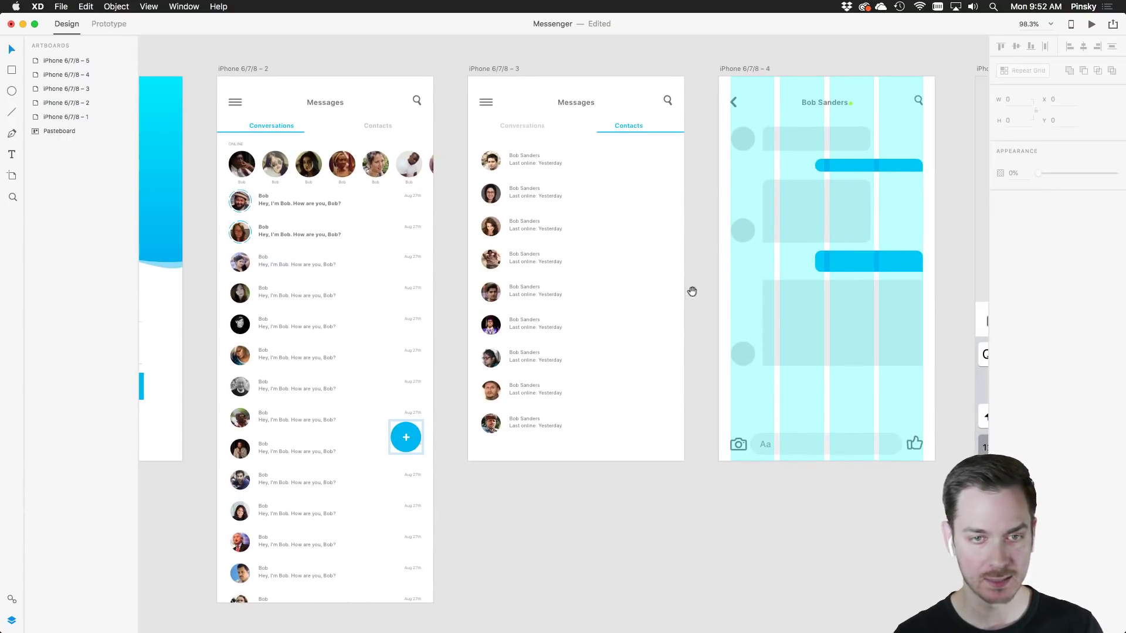
scroll(692, 291, right, 5)
click(554, 75)
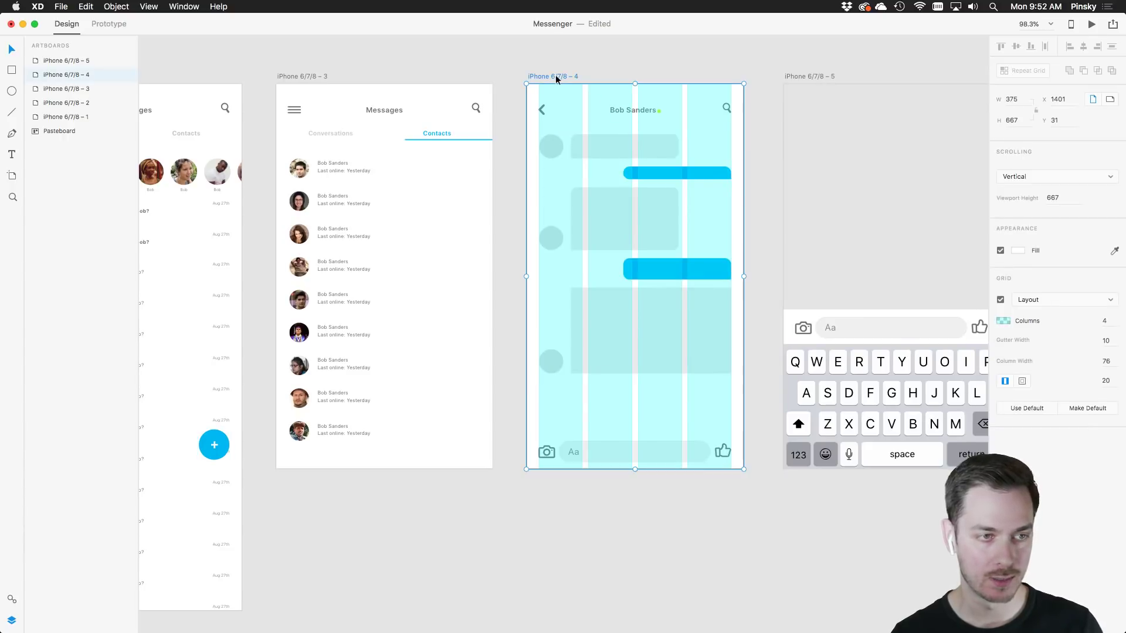
key(super+shift+apostrophe)
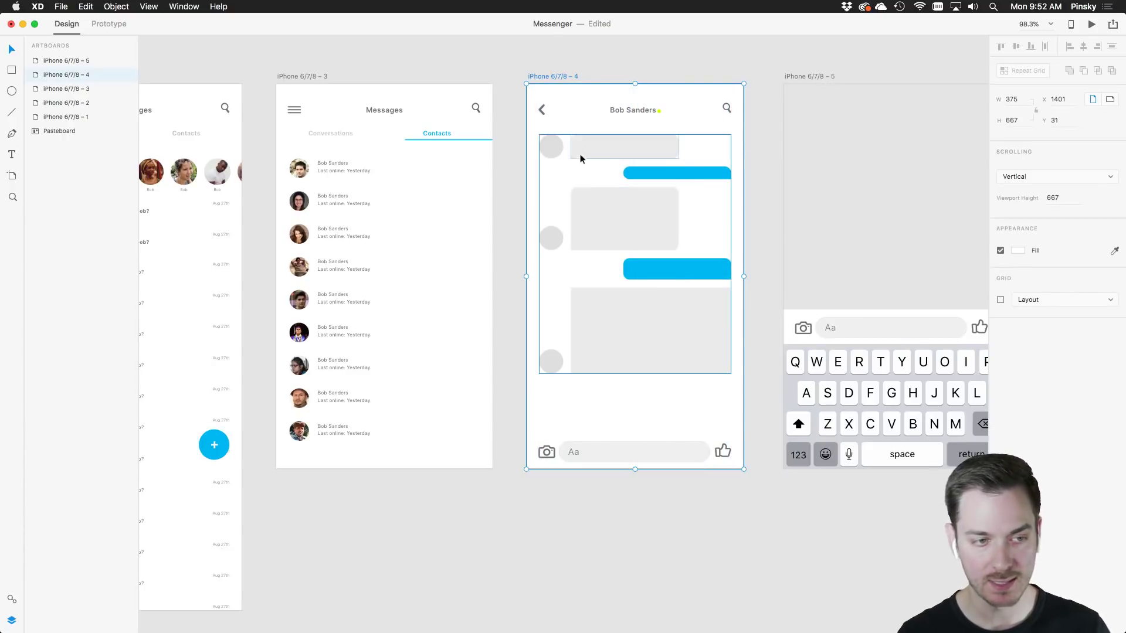
drag(679, 429, 556, 425)
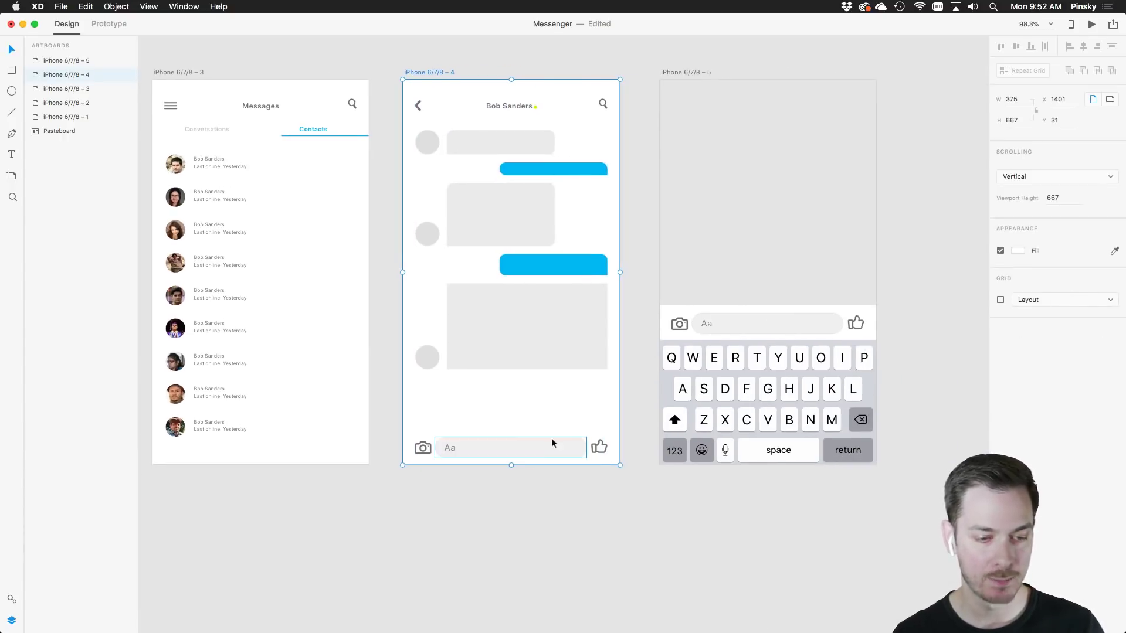
scroll(631, 292, left, 10)
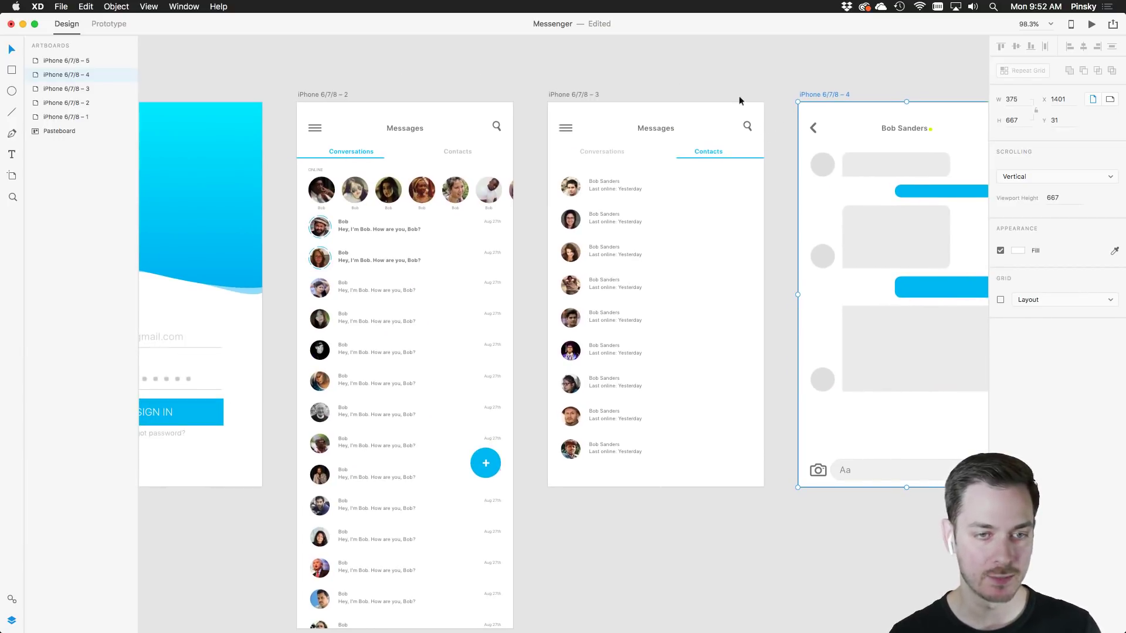
scroll(750, 122, up, 5)
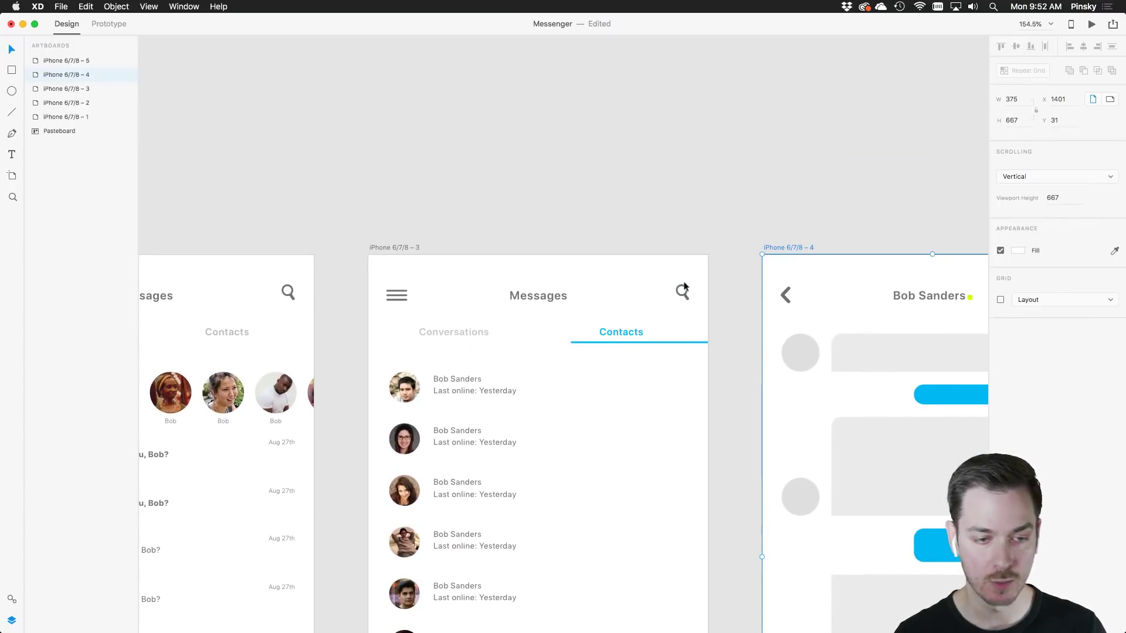
Copy the chat's 'Aa' input field and paste it into the Contacts screen header
scroll(684, 287, down, 10)
scroll(684, 287, right, 6)
click(664, 501)
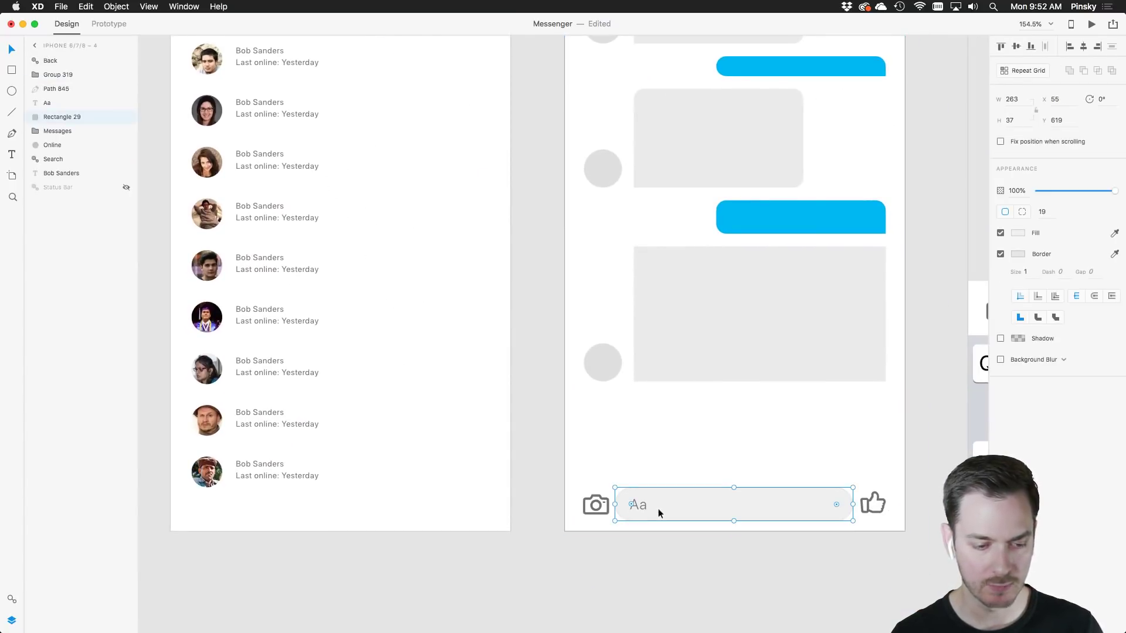
key(cmd+c)
scroll(570, 250, up, 8)
scroll(570, 250, left, 4)
click(529, 200)
key(cmd+v)
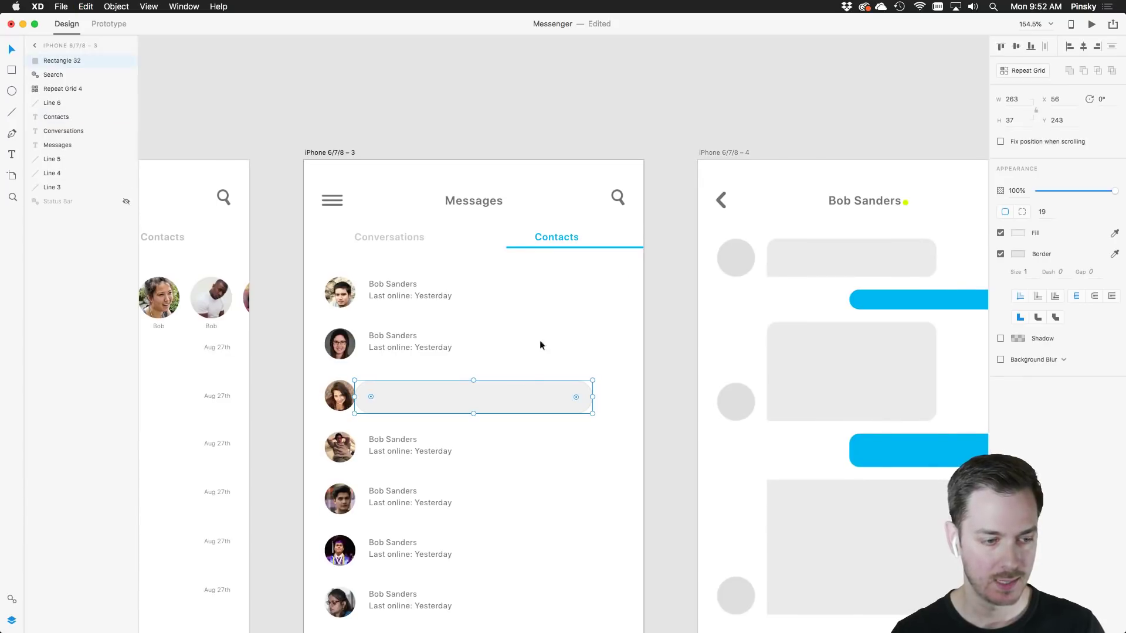
drag(519, 403, 557, 200)
Draw a short new artboard above Contacts and move the search bar into it
scroll(558, 200, up, 5)
scroll(558, 200, left, 2)
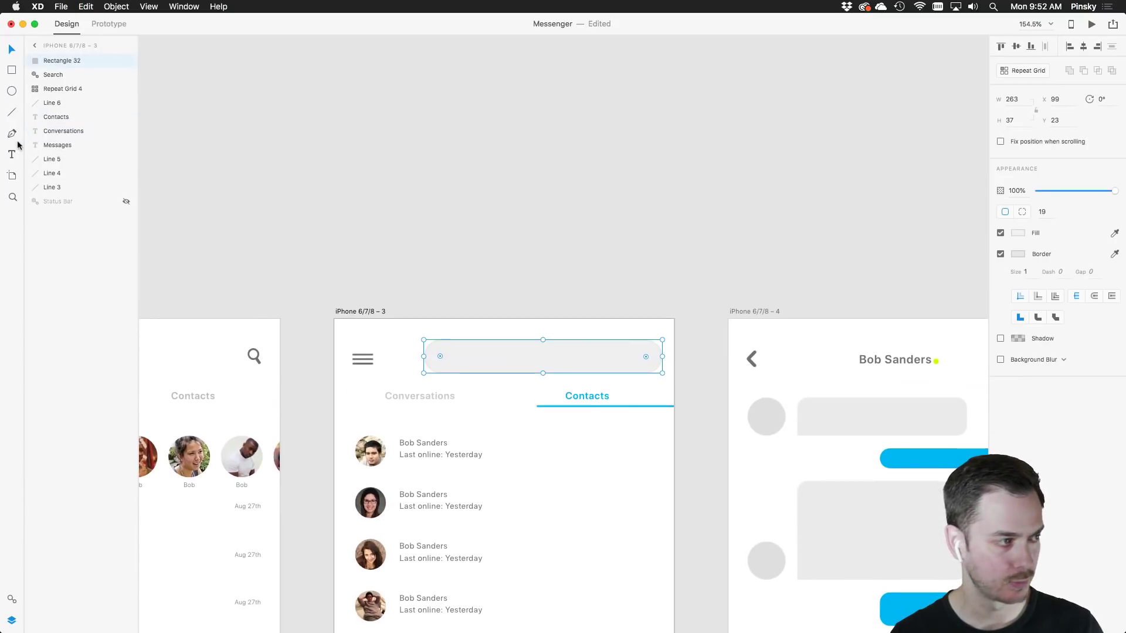
click(11, 176)
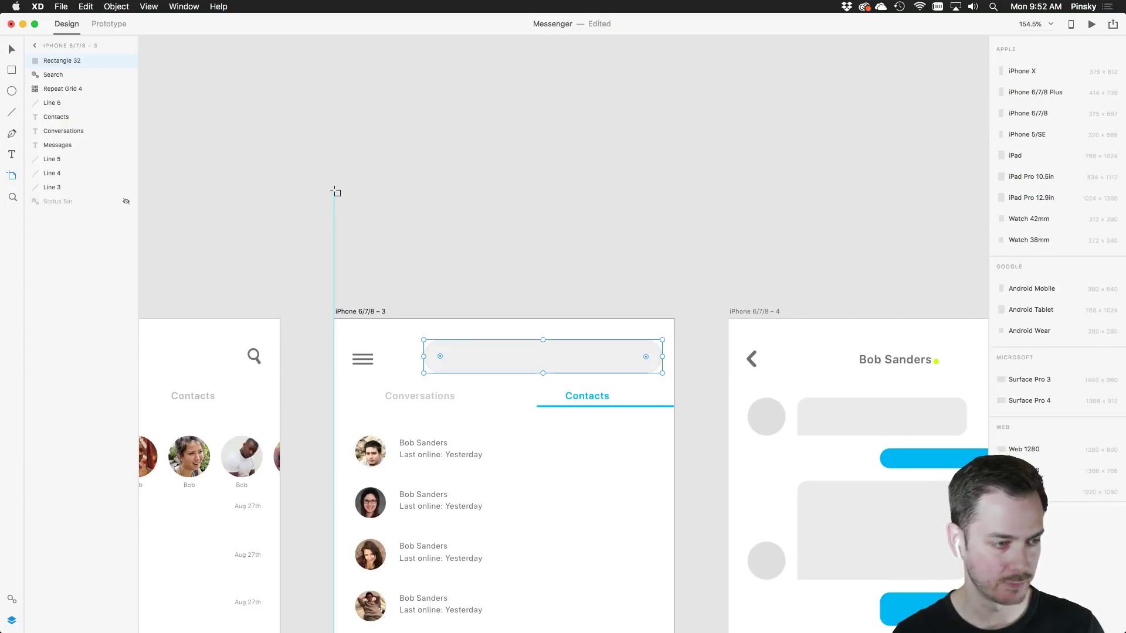
drag(335, 191, 674, 272)
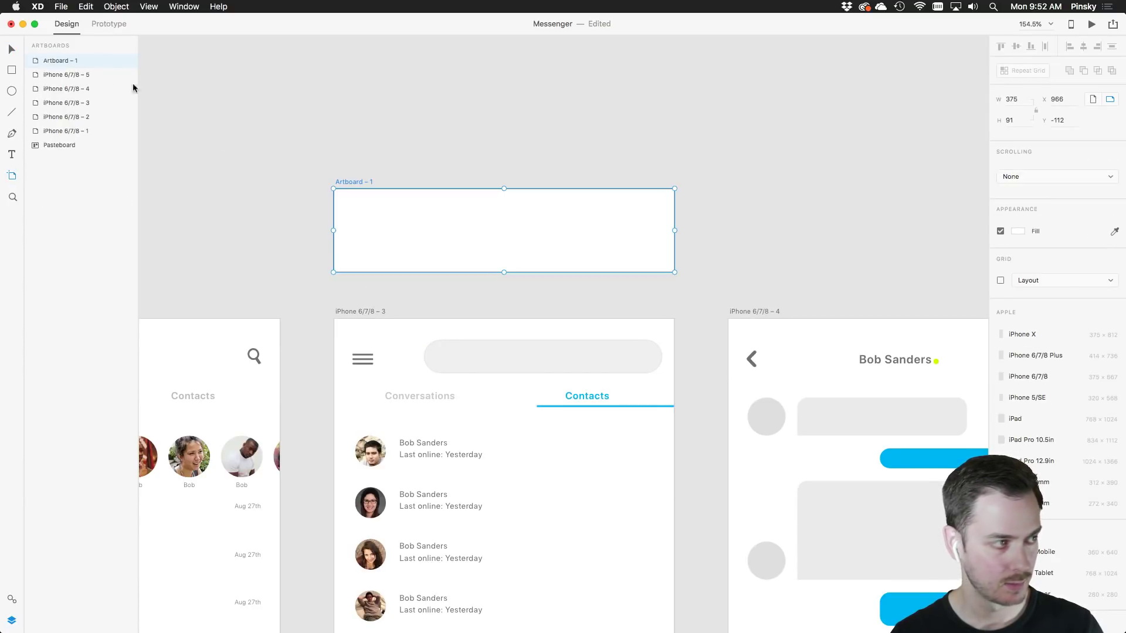
key(v)
drag(558, 368, 561, 230)
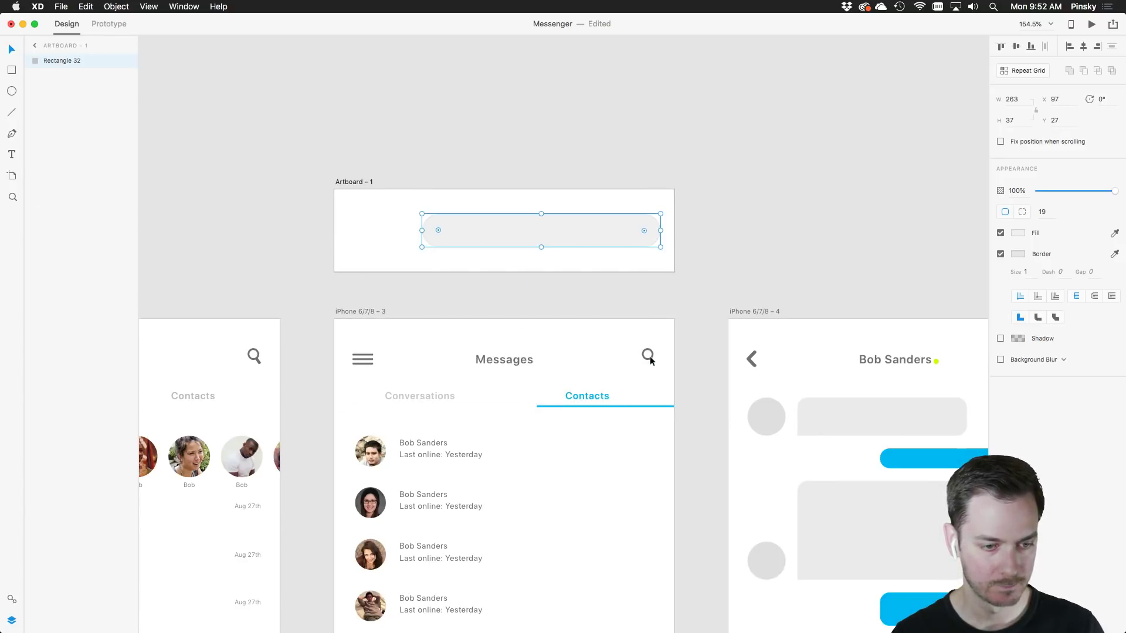
Copy the Contacts search icon into the right end of the new search bar
click(648, 357)
key(super+c)
click(615, 227)
key(super+v)
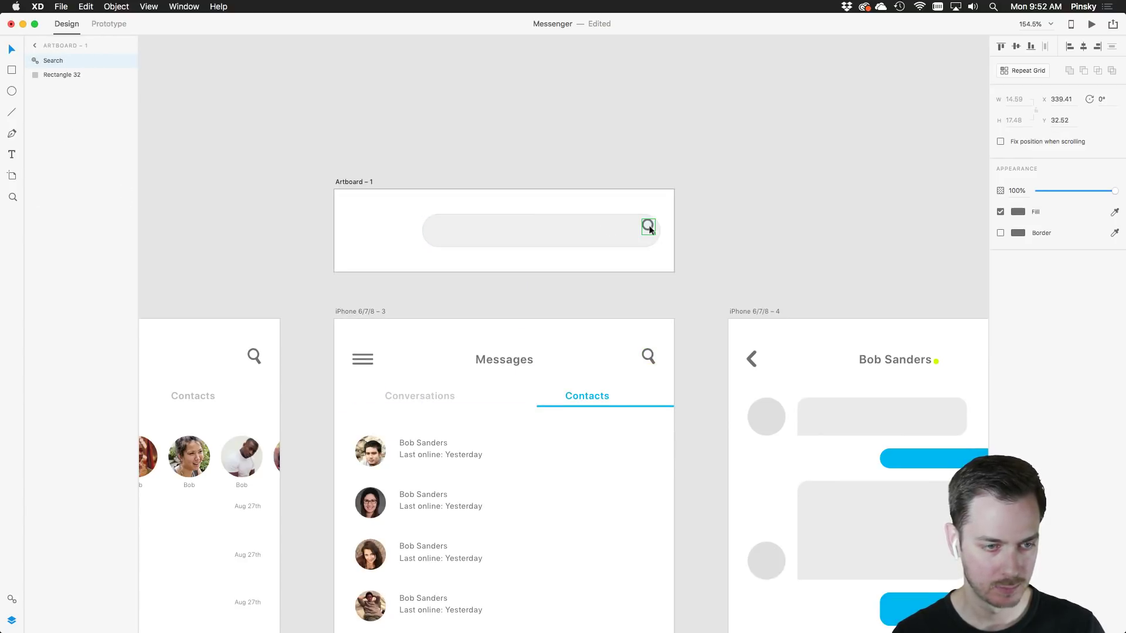
drag(650, 230, 645, 230)
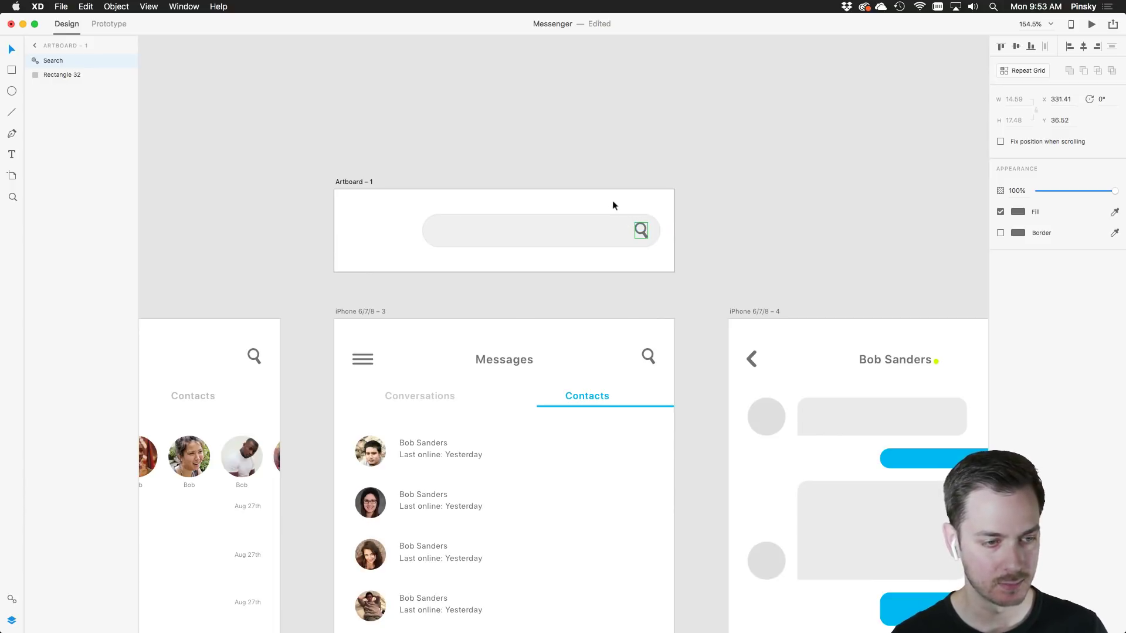
click(610, 203)
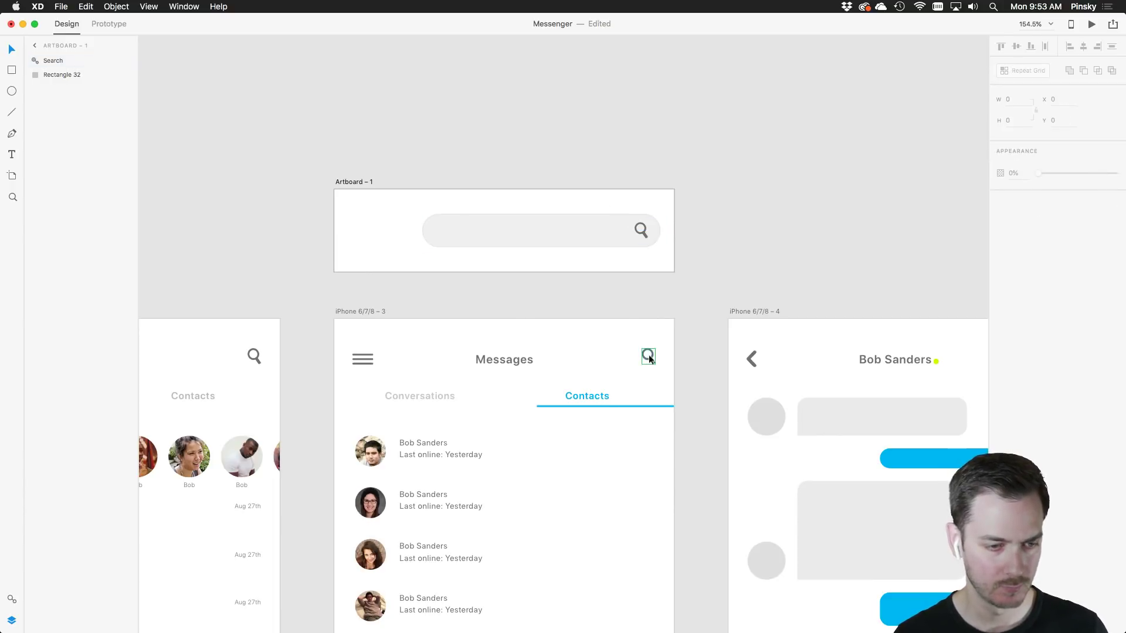
Link the Contacts search icon to Artboard – 1 as a Slide Left overlay over the header
click(649, 358)
click(106, 24)
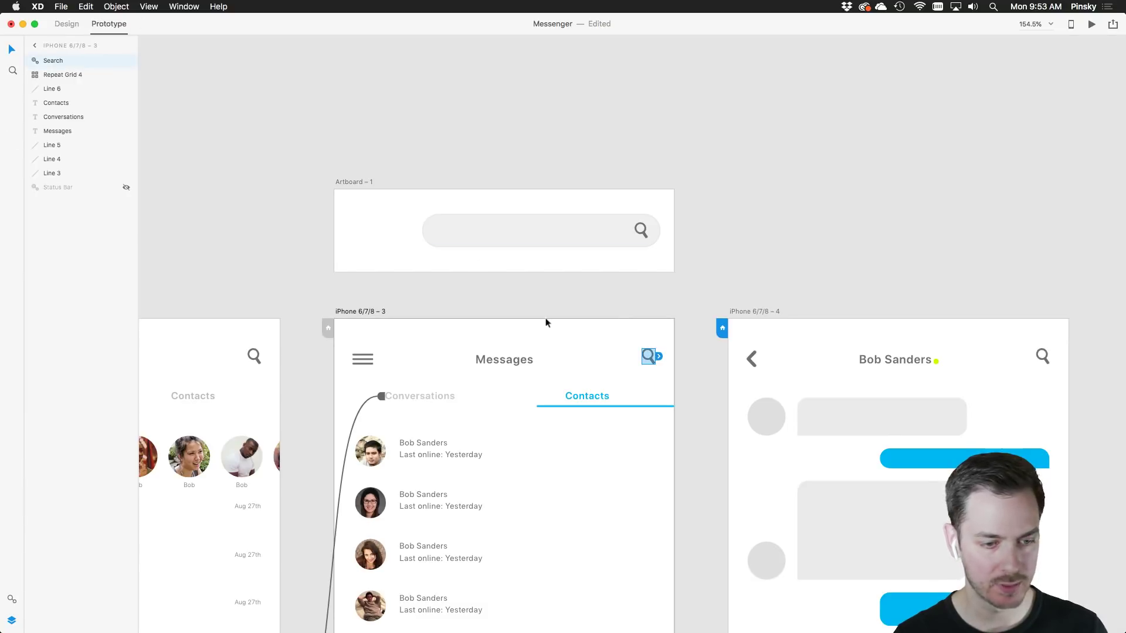
drag(659, 353, 630, 234)
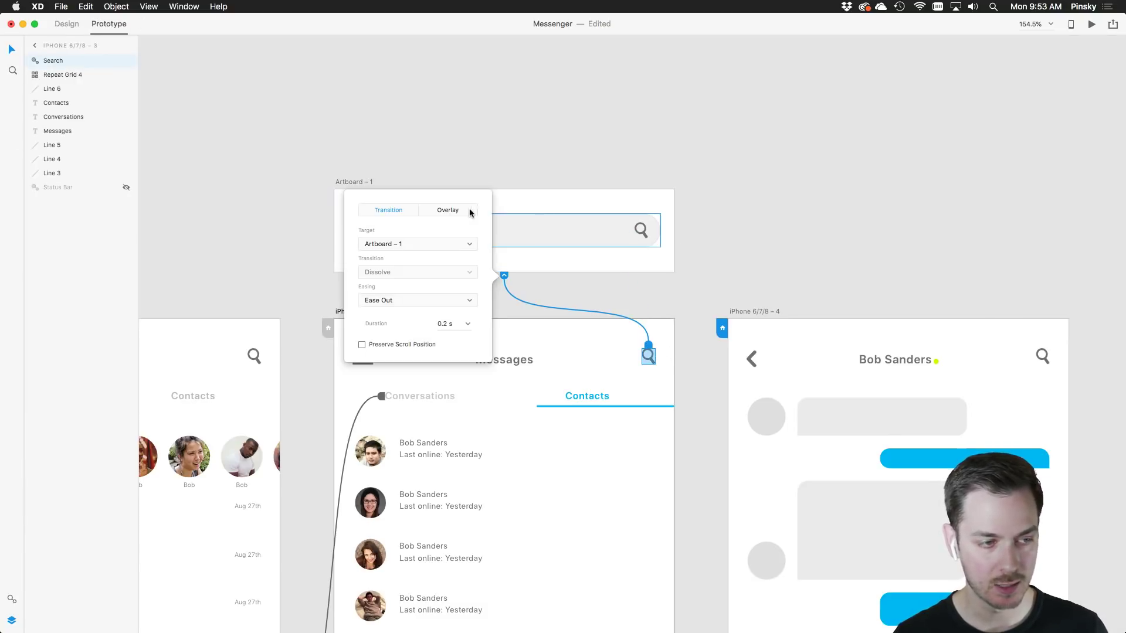
click(468, 212)
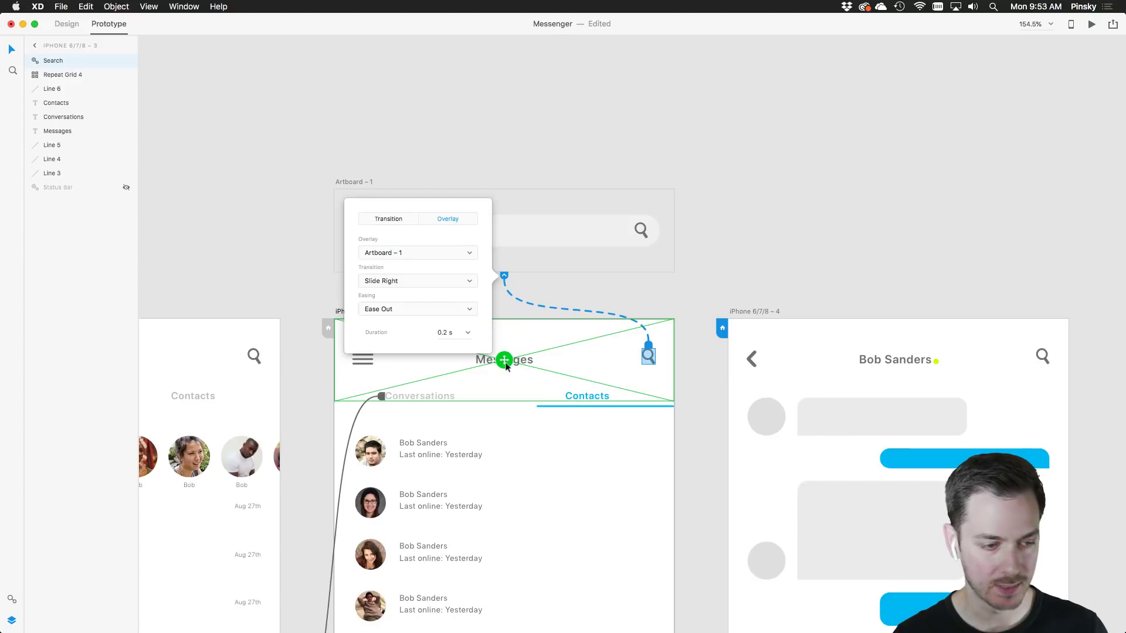
drag(505, 361, 521, 337)
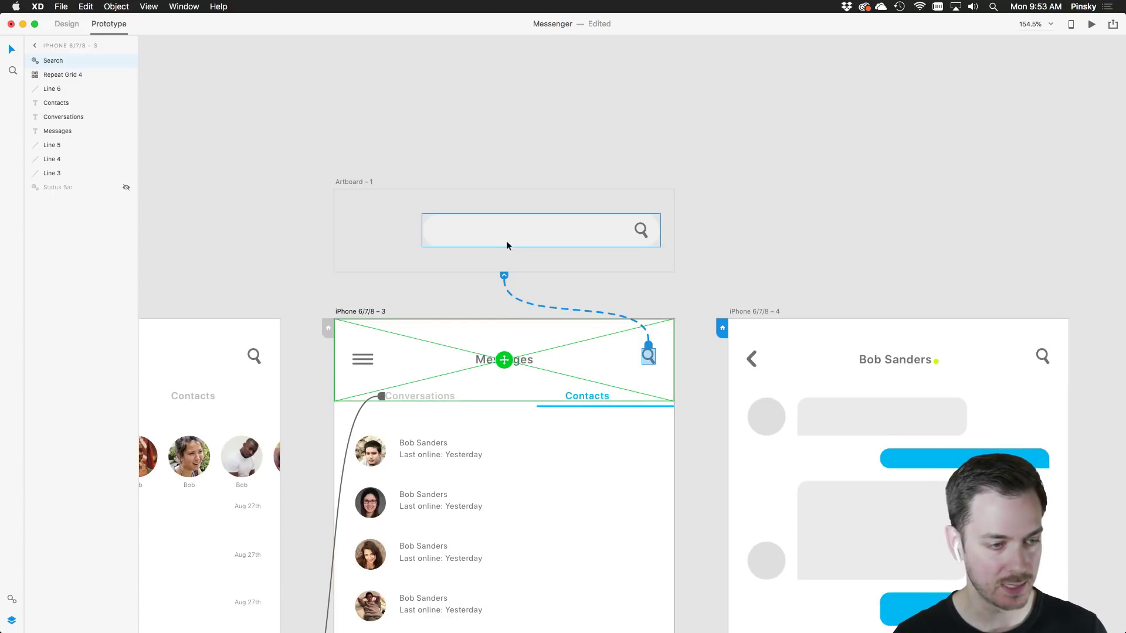
click(650, 347)
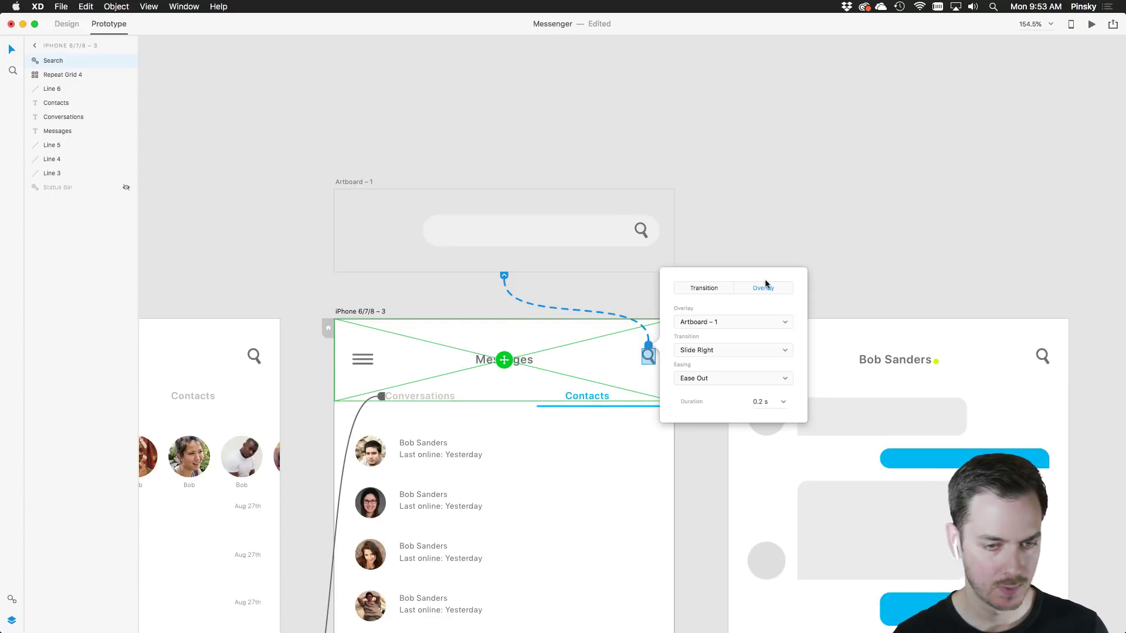
click(707, 350)
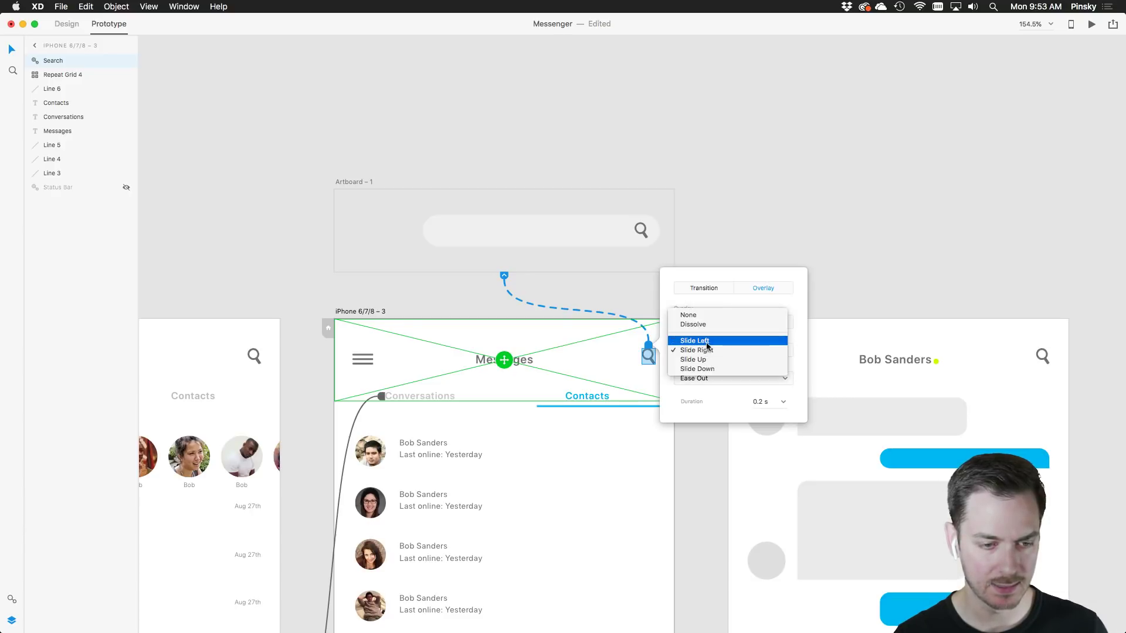
click(708, 341)
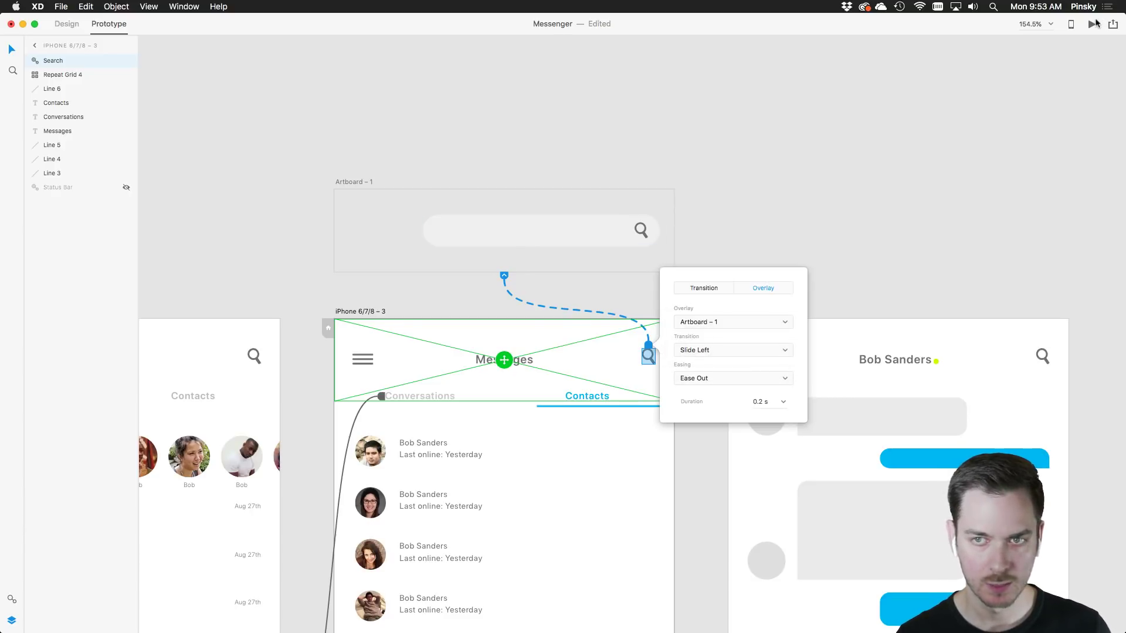
Preview the prototype to test the search overlay opens and dismisses
click(1094, 24)
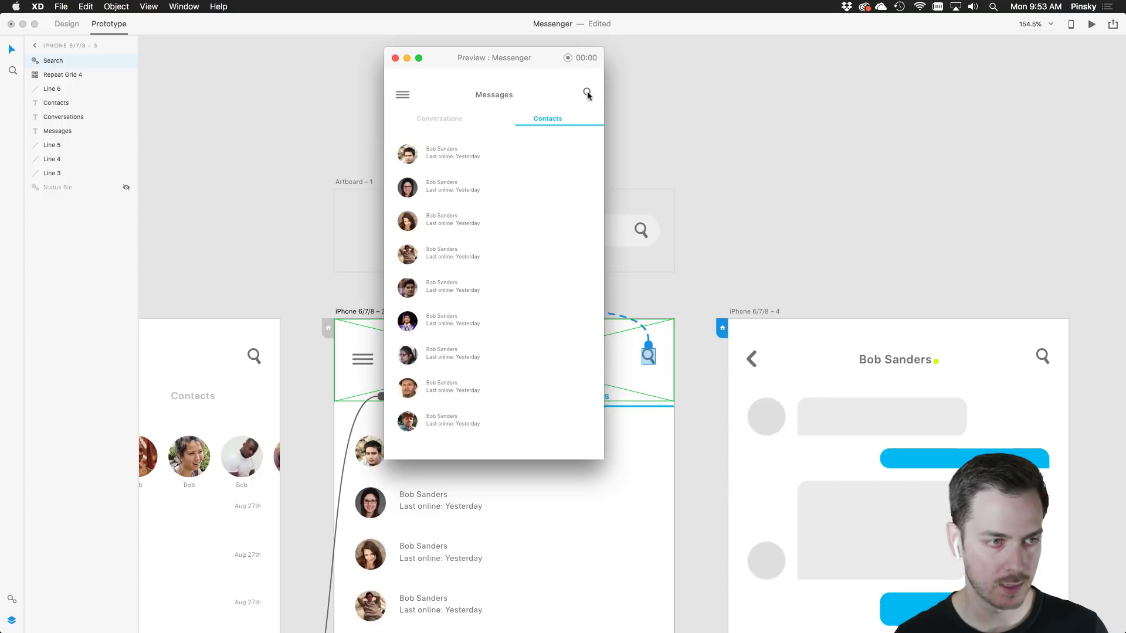
click(587, 93)
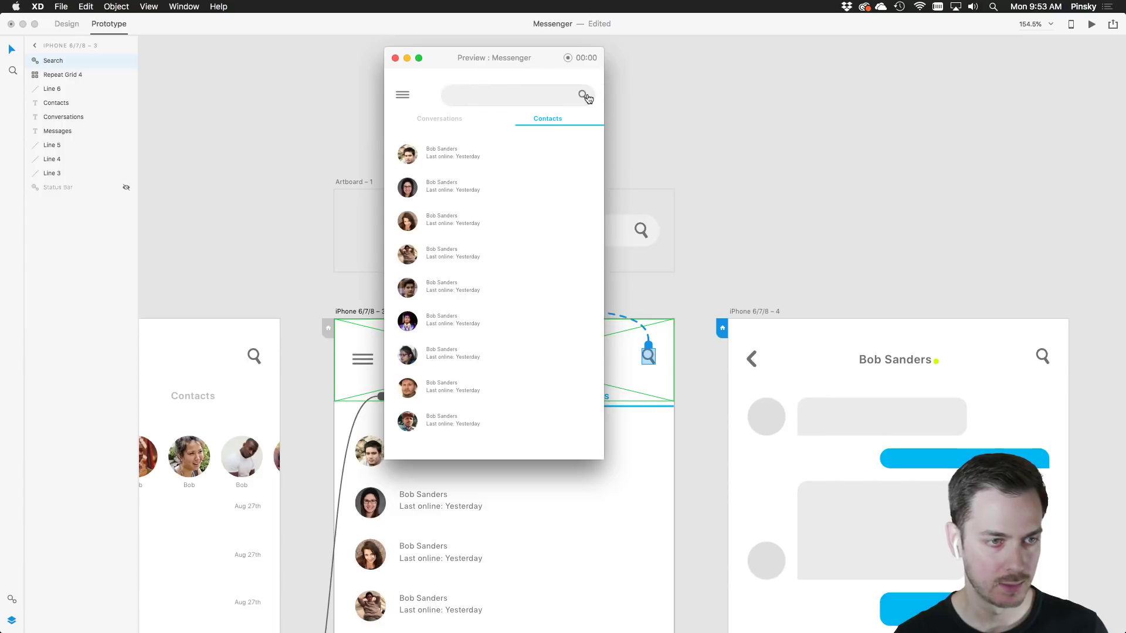
click(463, 100)
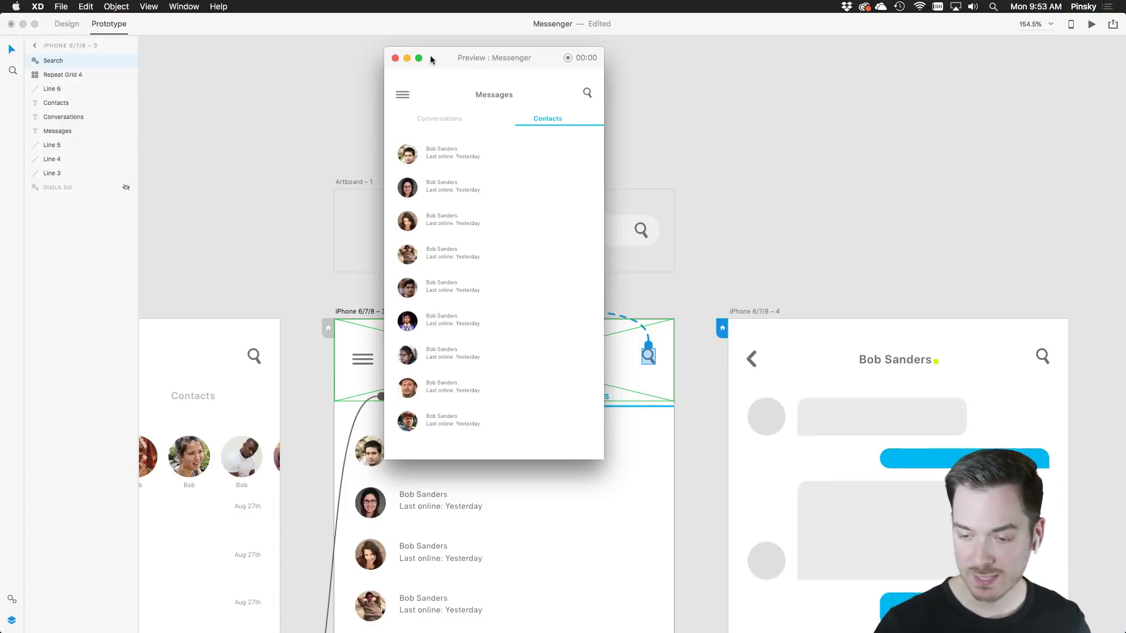
click(396, 58)
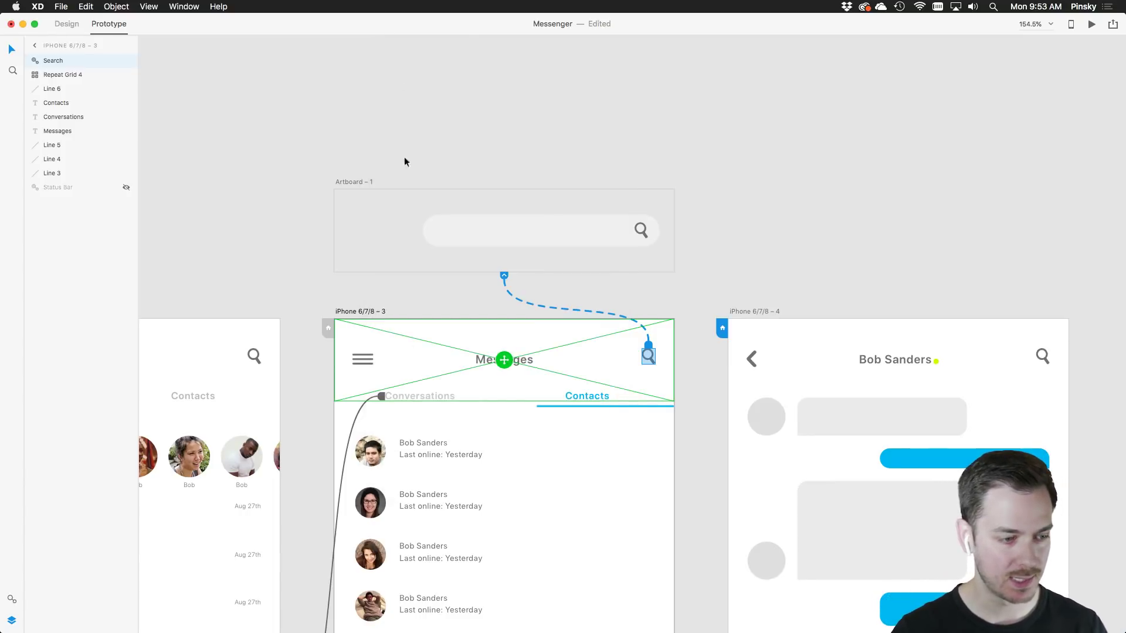
Draw a borderless background rectangle behind the Contacts header content
click(65, 24)
scroll(481, 370, down, 5)
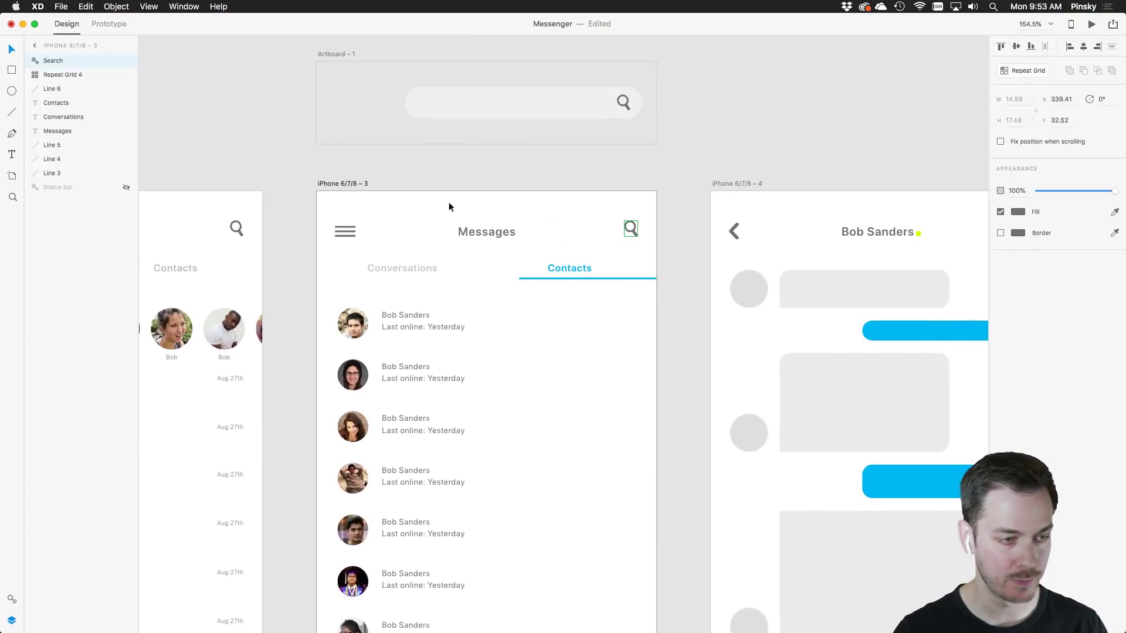
click(358, 184)
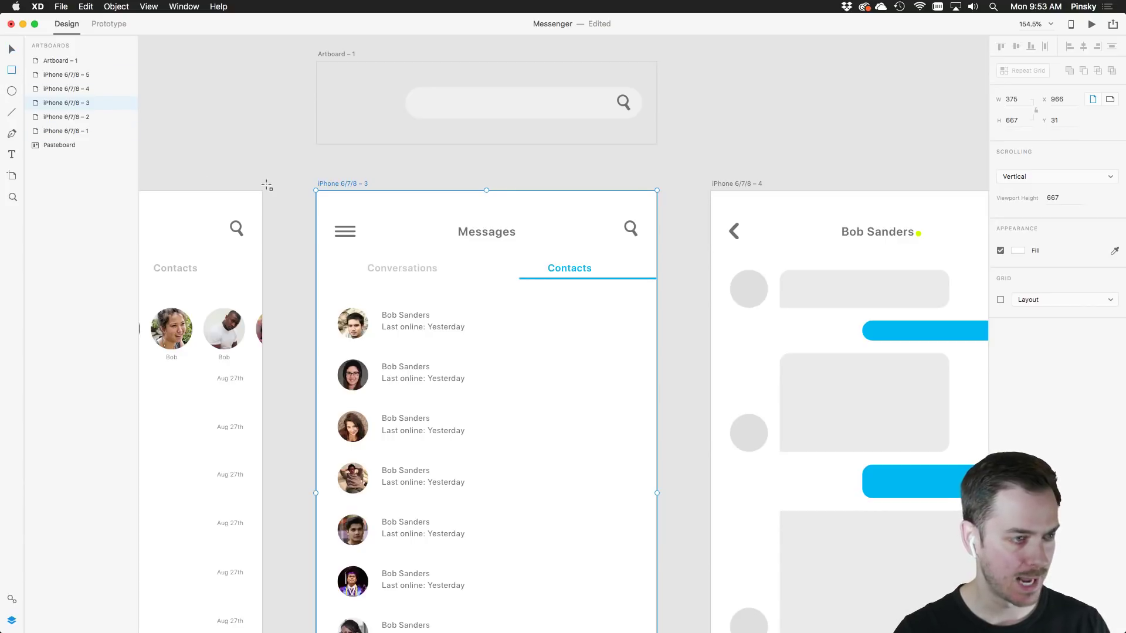
drag(311, 186, 660, 287)
drag(55, 61, 56, 206)
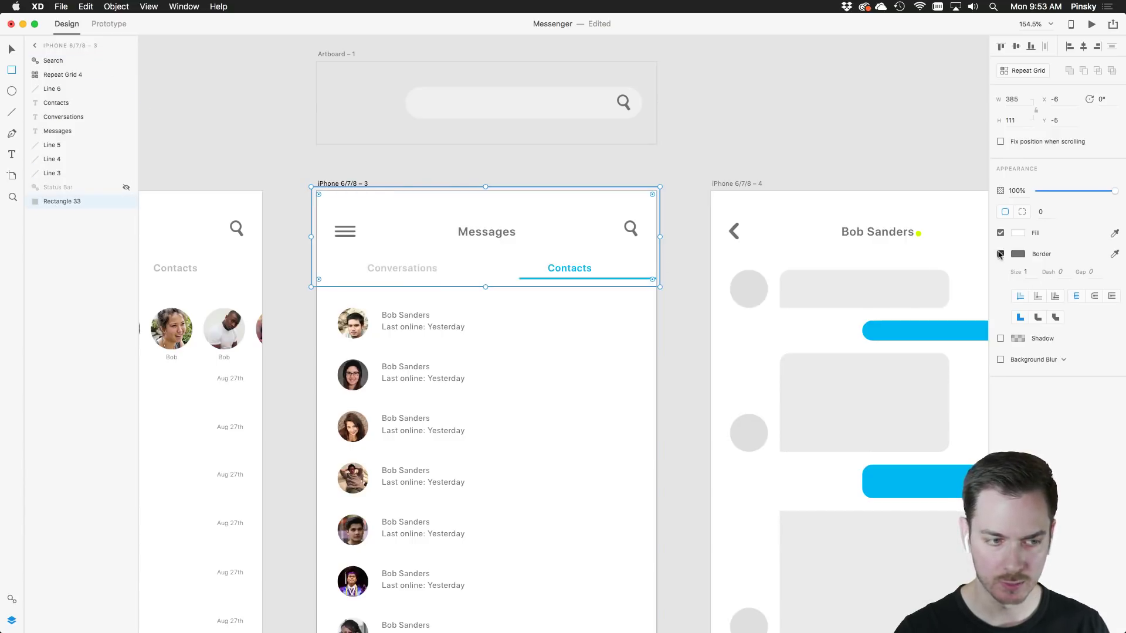
click(1001, 254)
click(666, 177)
Group the header elements and name the group 'Header'
drag(685, 171, 295, 285)
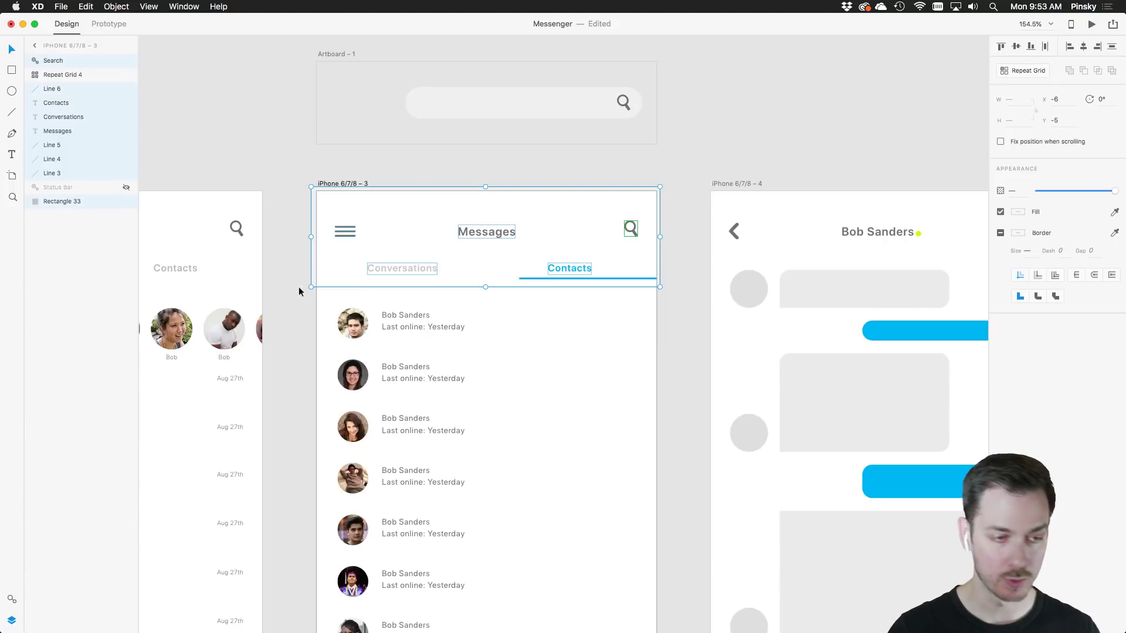
key(super+g)
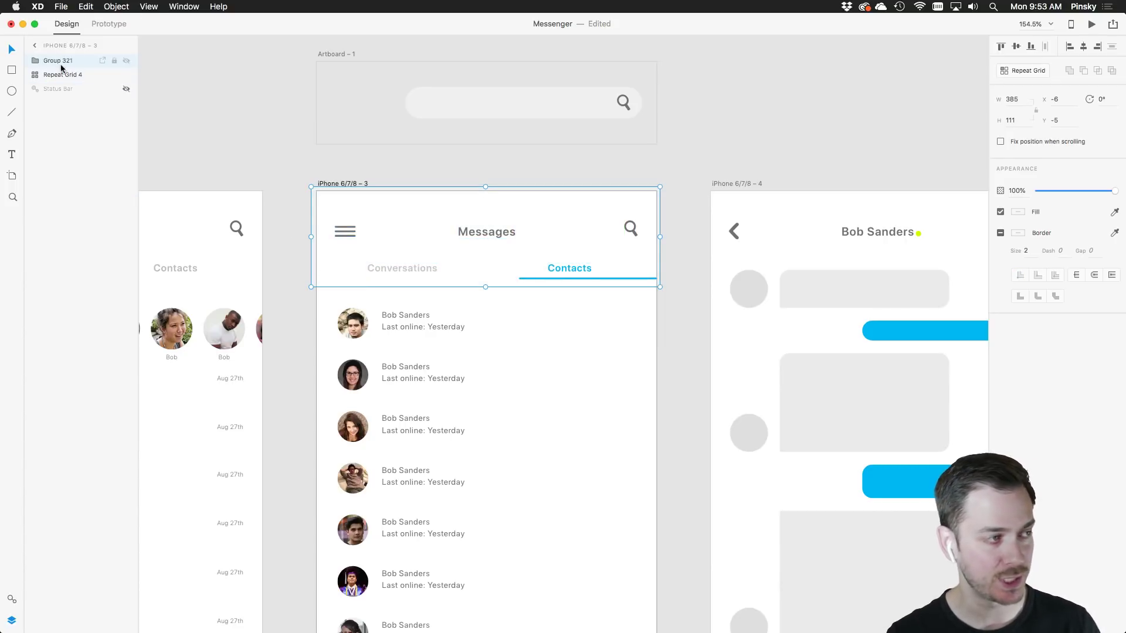
double_click(59, 61)
text(Hea)
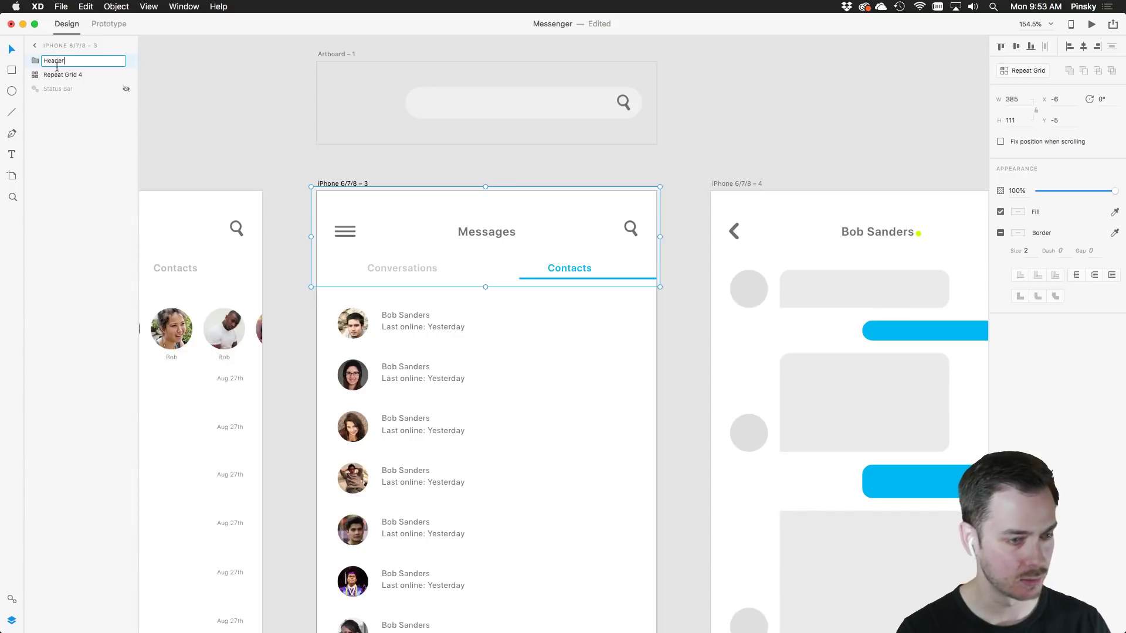
text(der)
key(Return)
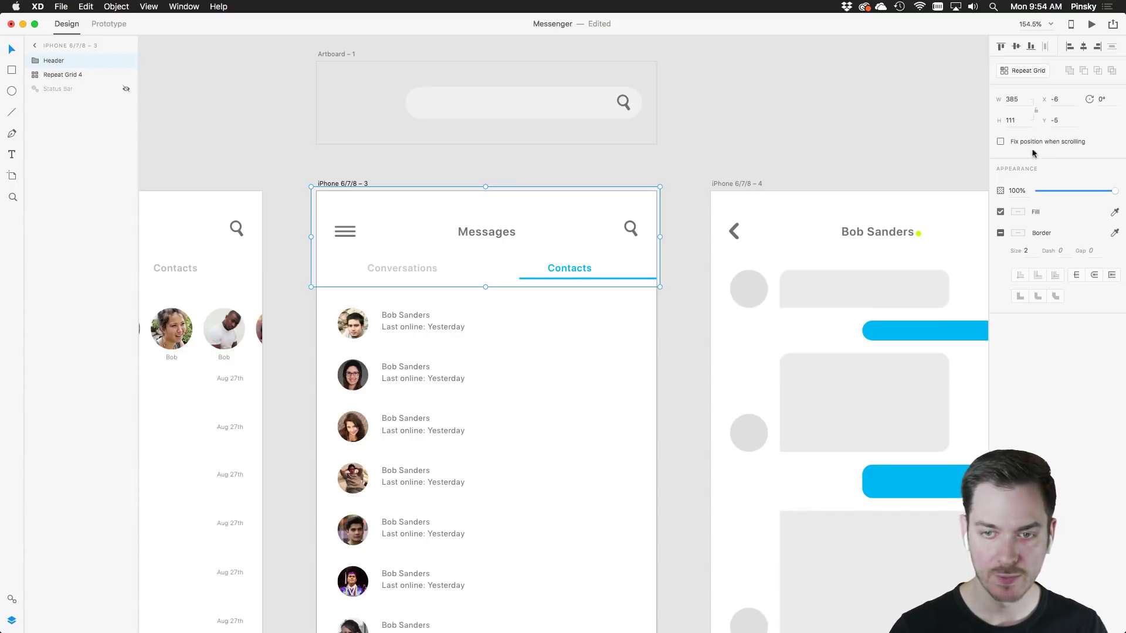
Lengthen the Contacts artboard to 913 and extend the contacts Repeat Grid, then preview scrolling
scroll(631, 349, down, 5)
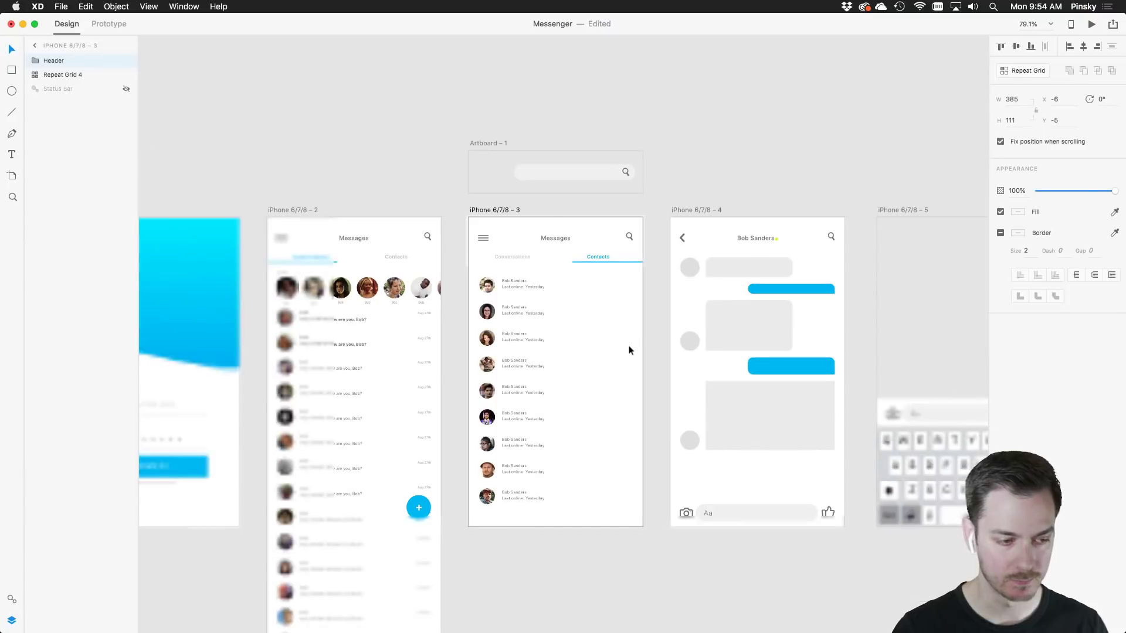
click(434, 148)
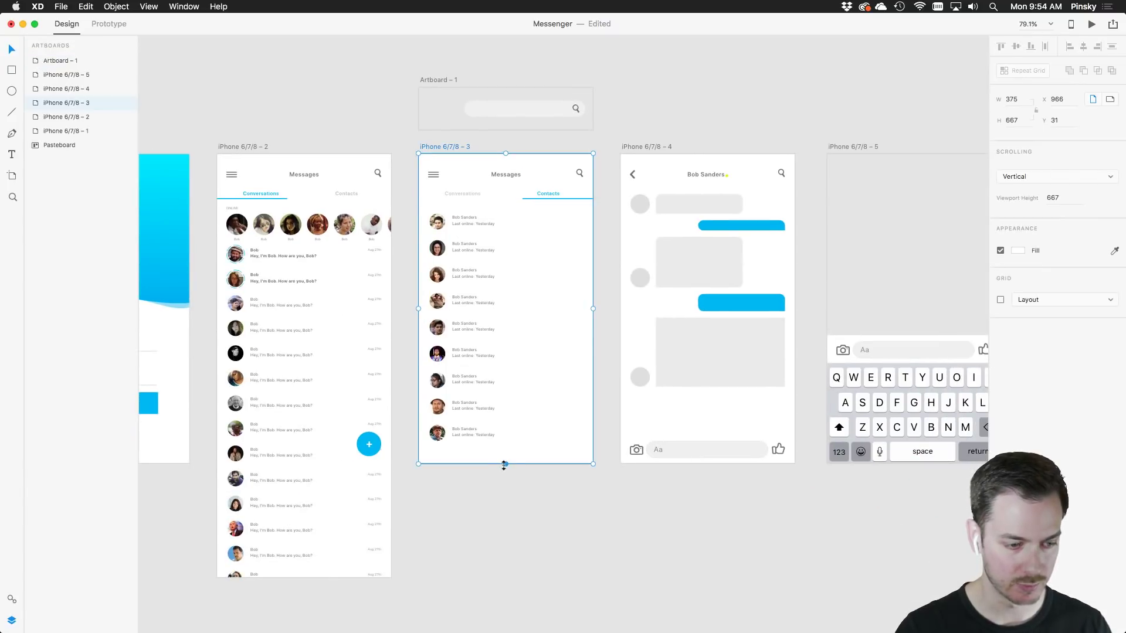
drag(504, 464, 503, 579)
click(503, 584)
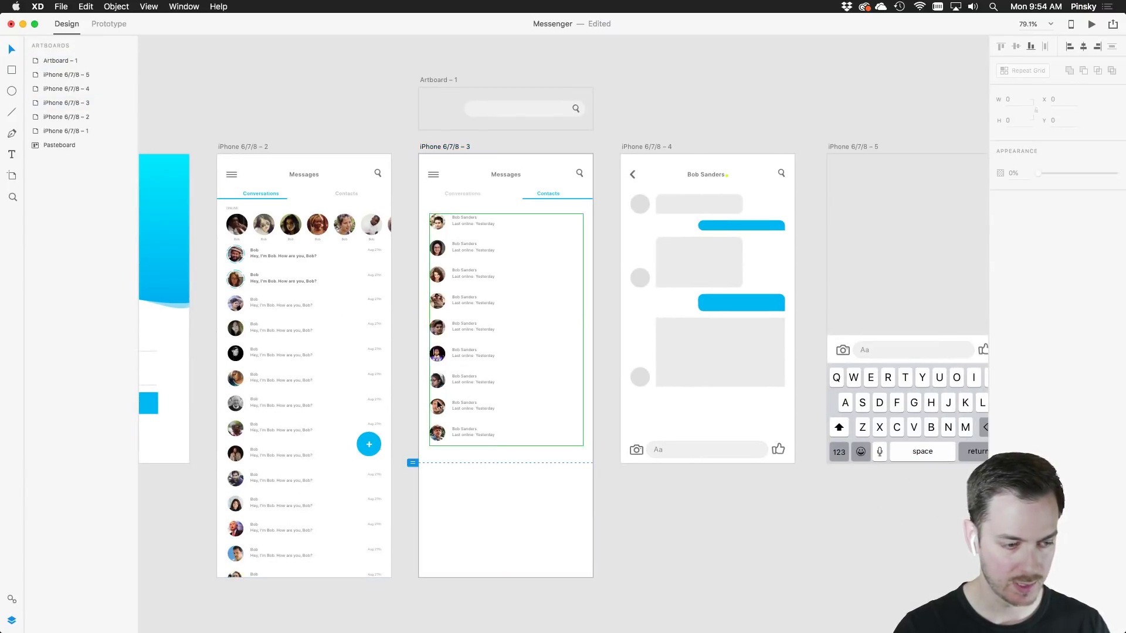
click(439, 404)
drag(506, 448, 506, 572)
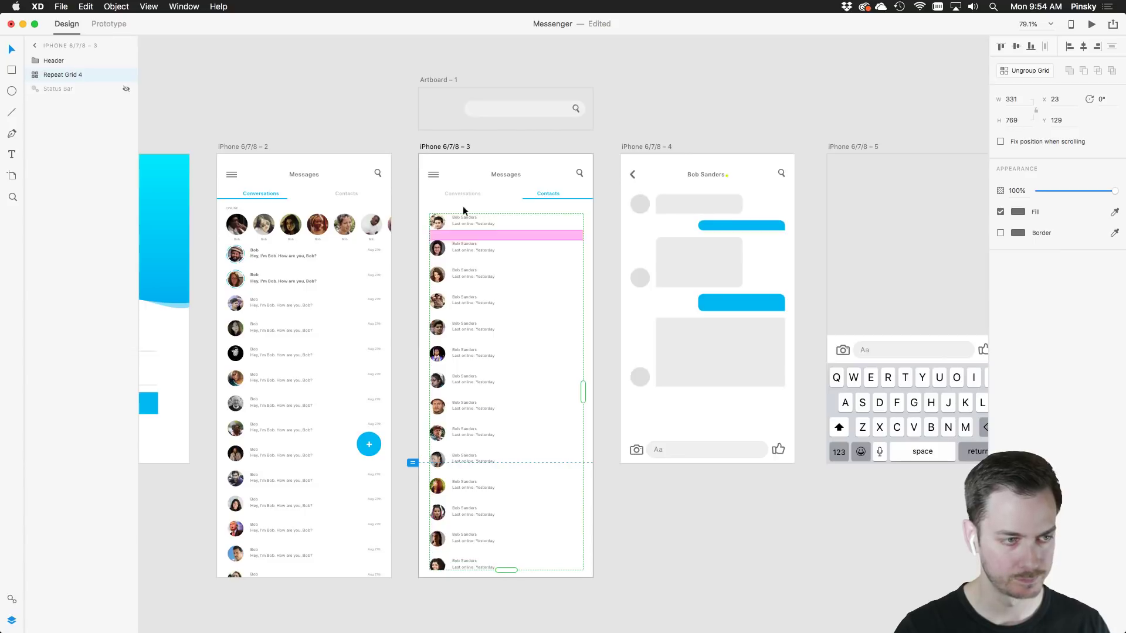
click(443, 147)
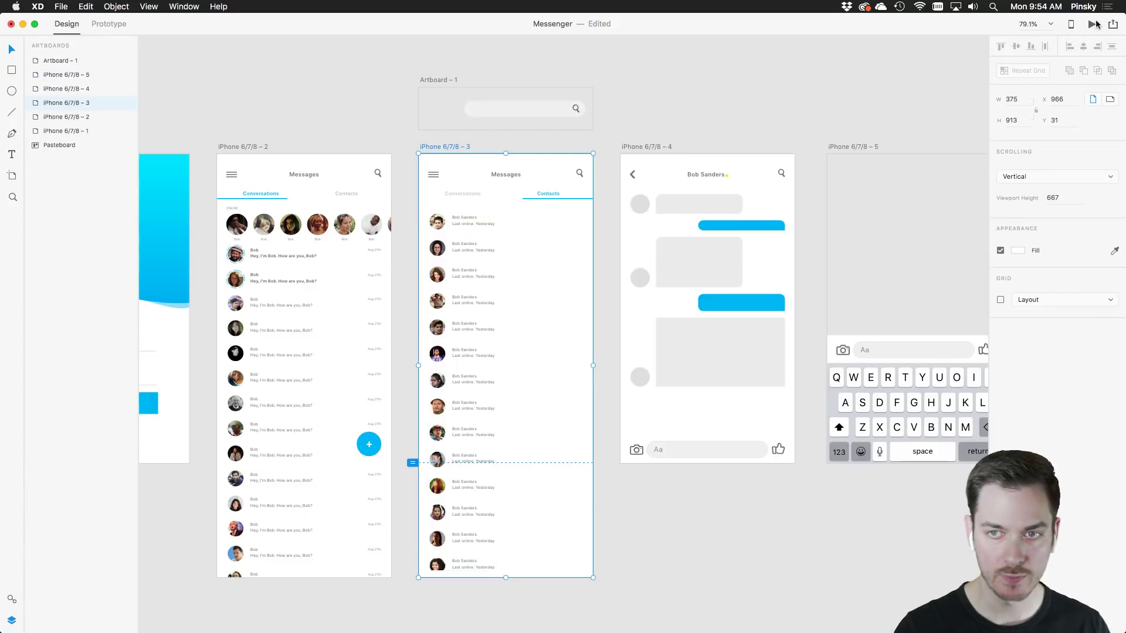
click(1092, 25)
Scroll the Contacts list in the preview to check the fixed header
scroll(526, 252, down, 3)
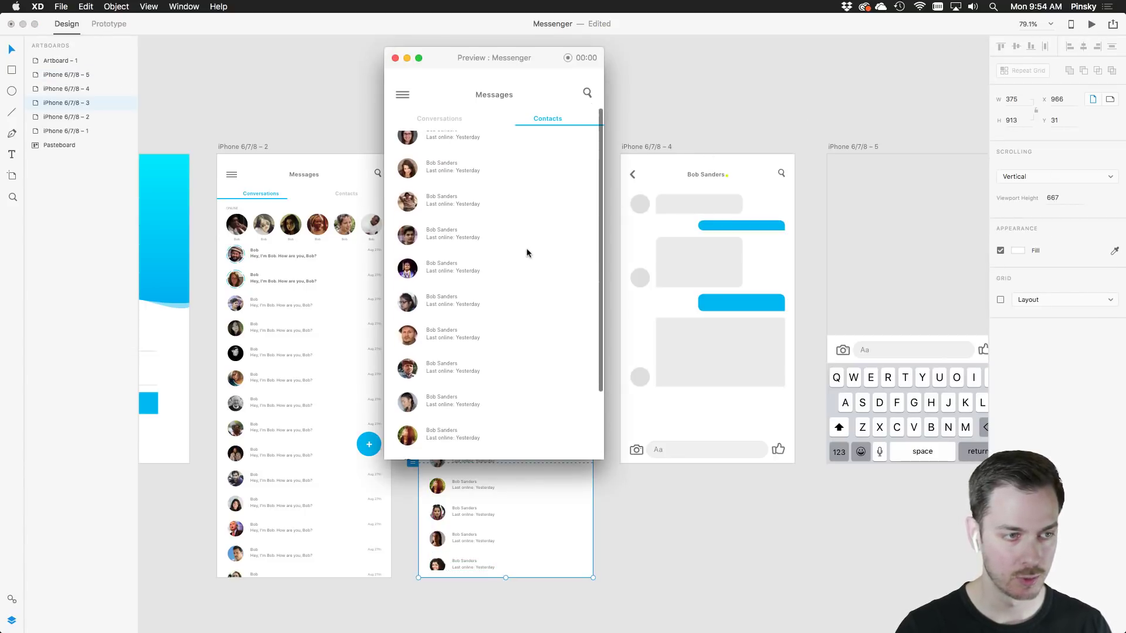
scroll(526, 248, up, 3)
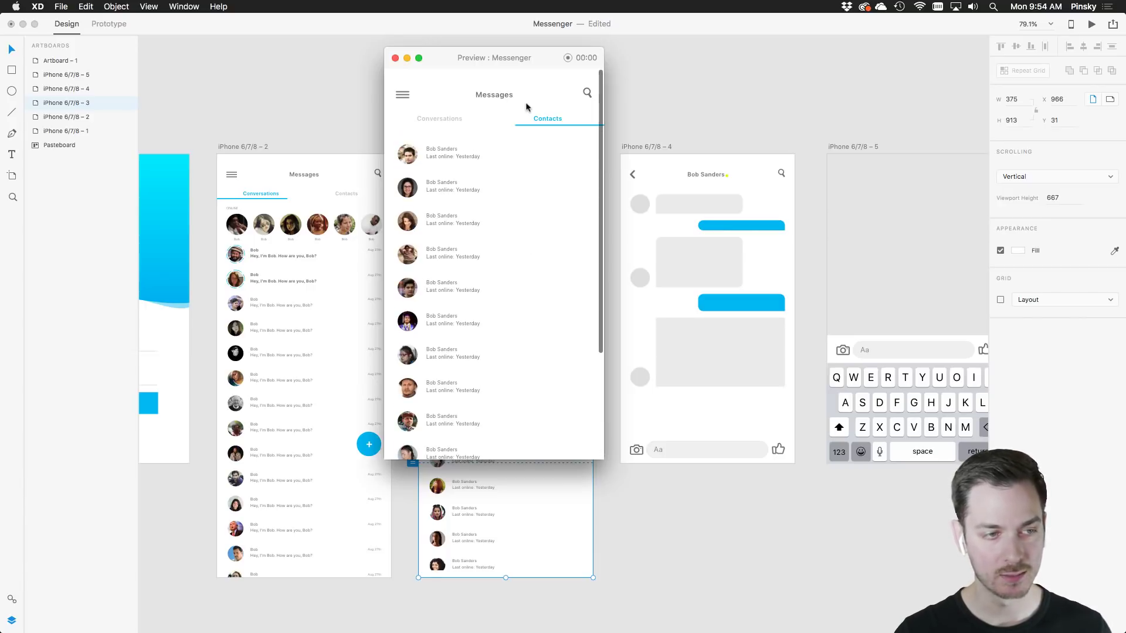
scroll(562, 284, down, 4)
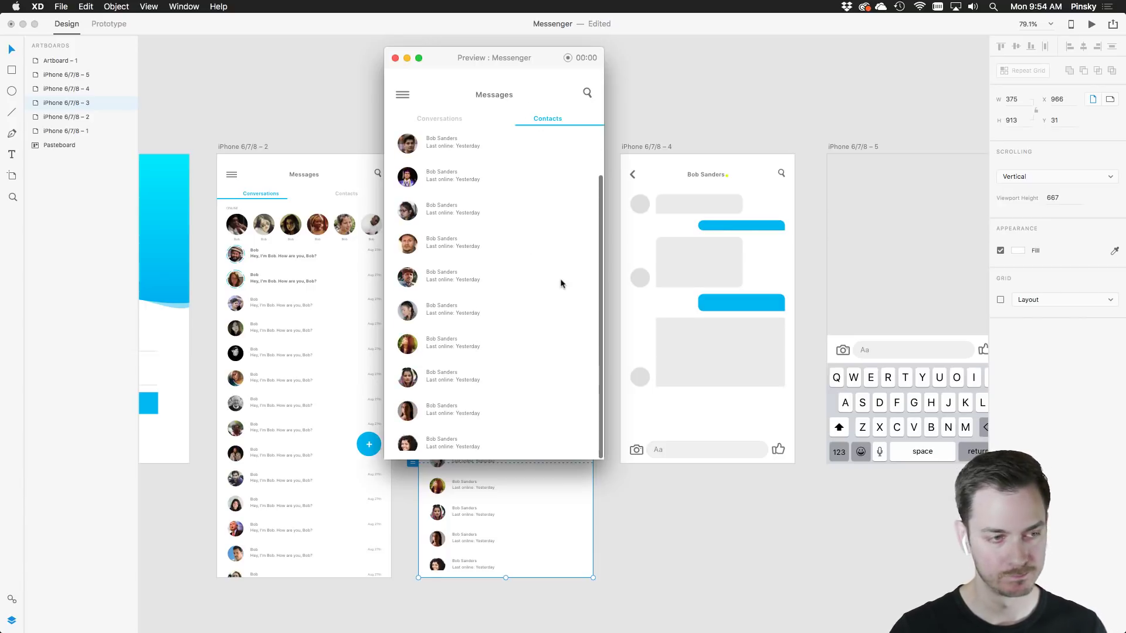
scroll(561, 284, down, 2)
scroll(561, 283, down, 3)
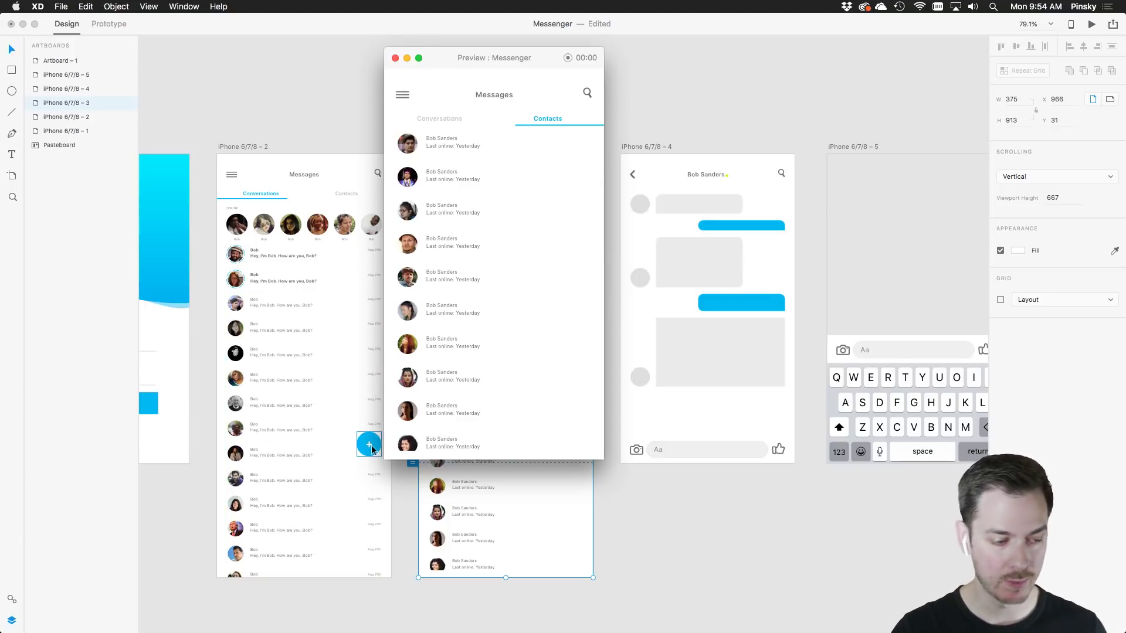
key(cmd+w)
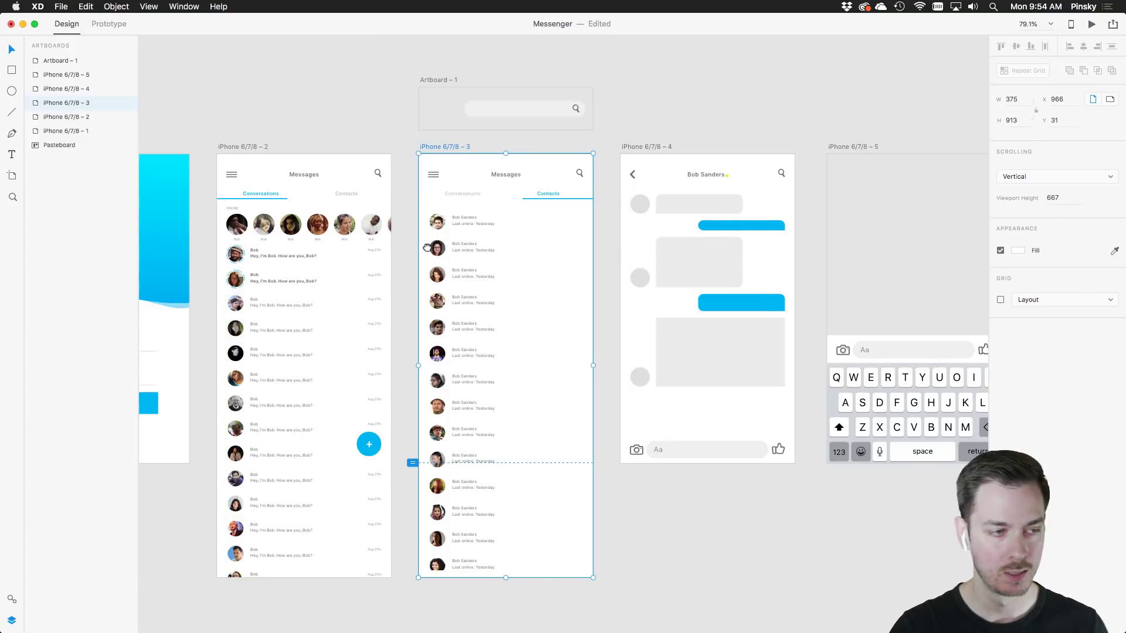
Preview from the sign-in screen, visiting Messages, Contacts and a conversation's chat
drag(188, 208, 393, 173)
click(252, 114)
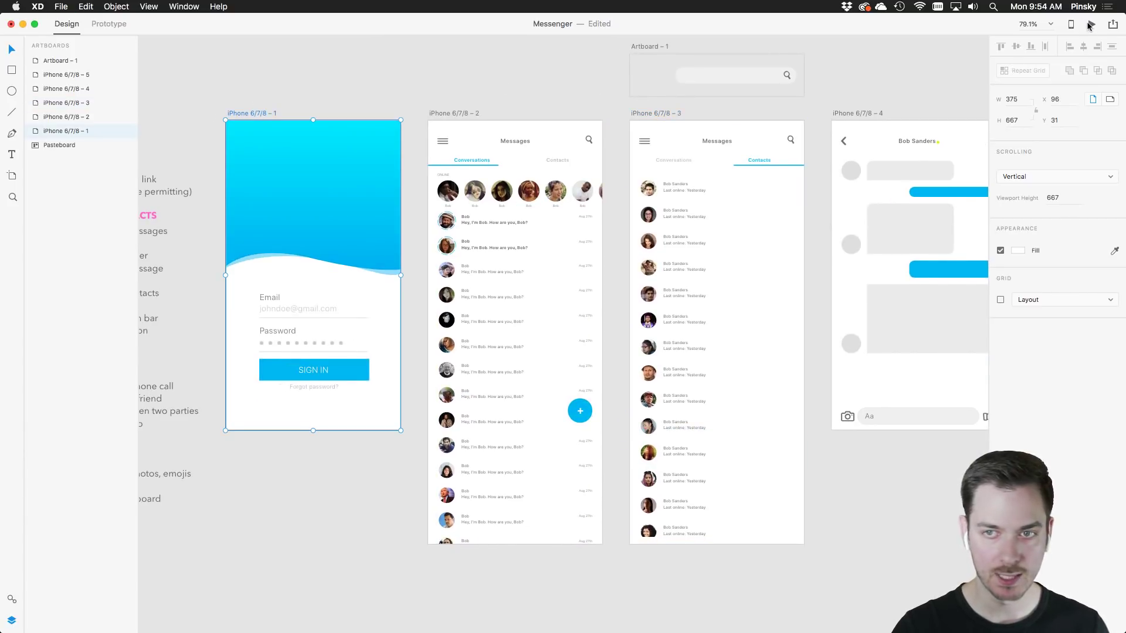
click(1091, 24)
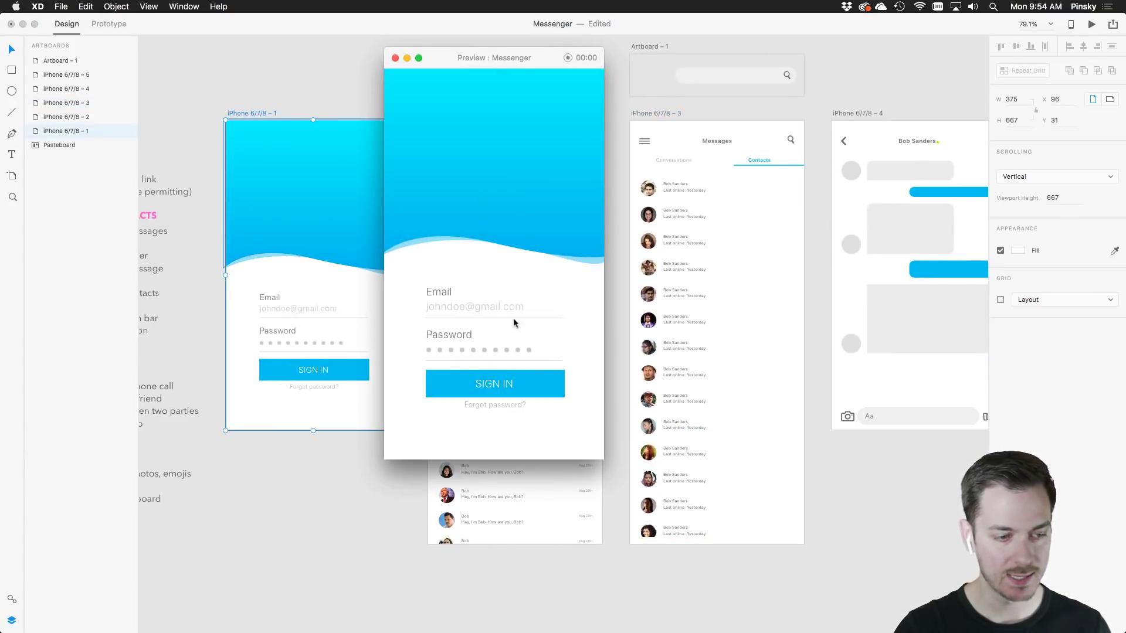
click(515, 384)
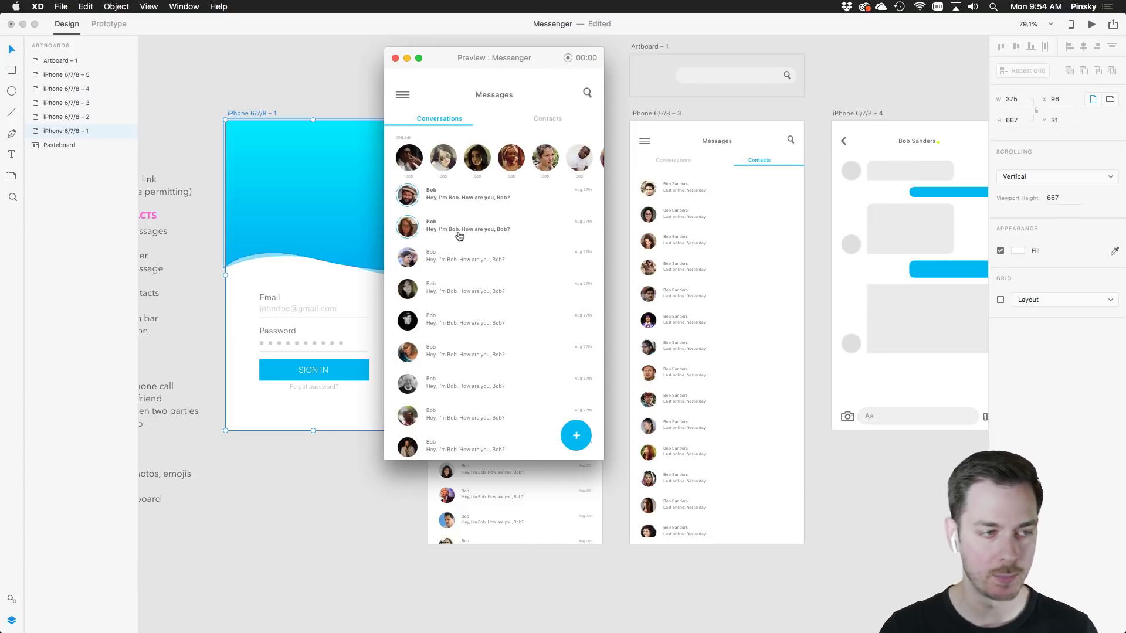
click(555, 120)
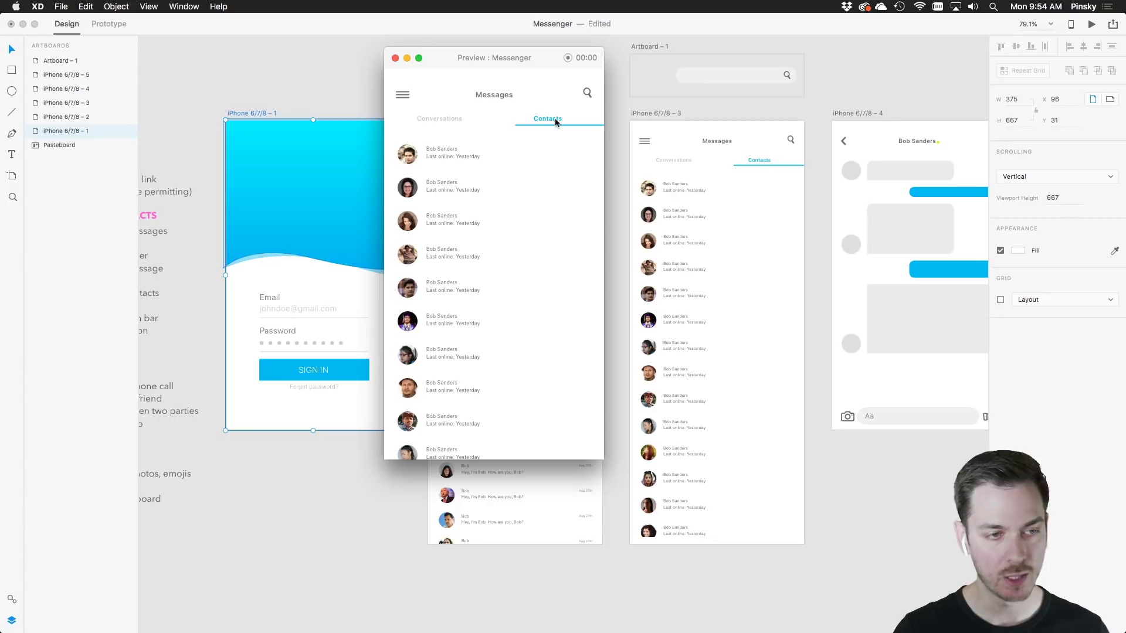
click(448, 119)
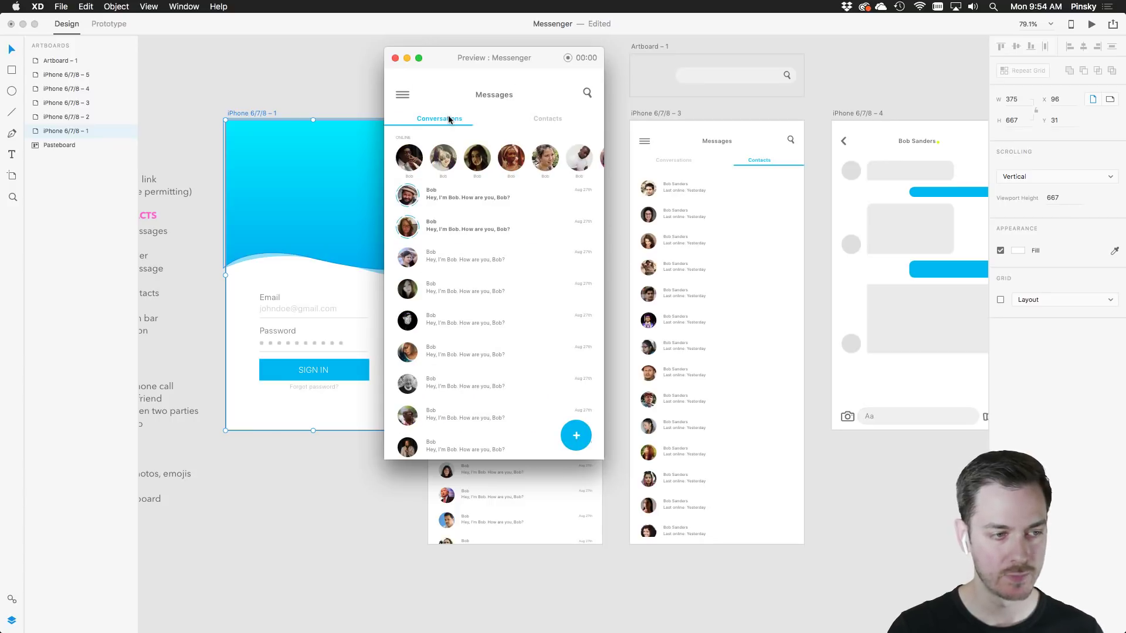
click(412, 200)
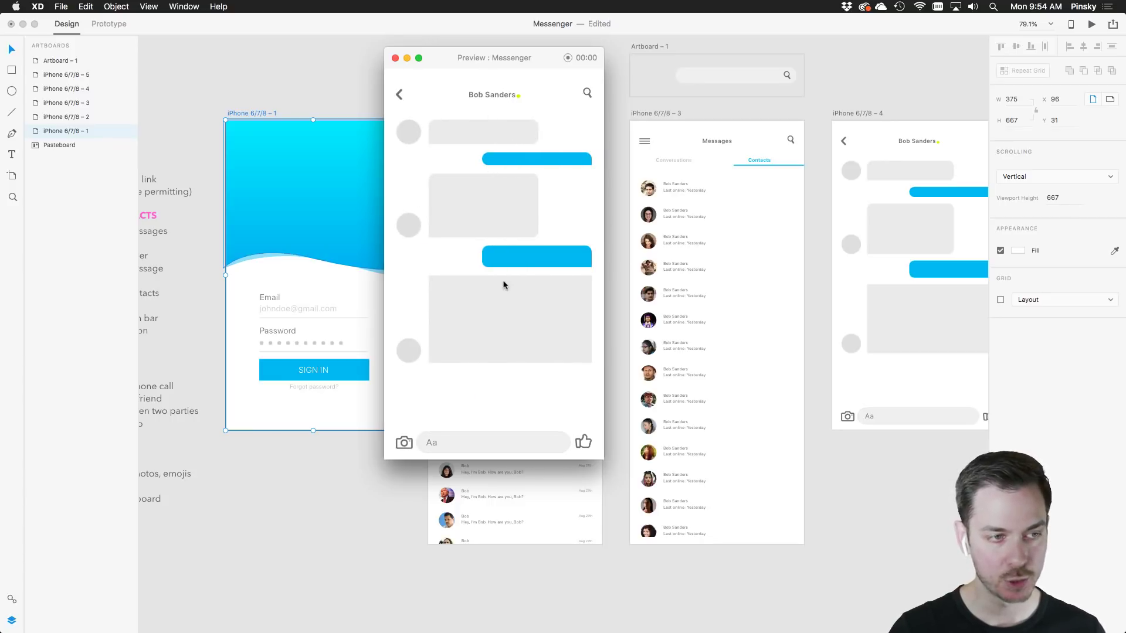
Try the chat keyboard, back arrow, Contacts tab and search overlay in the preview
click(497, 445)
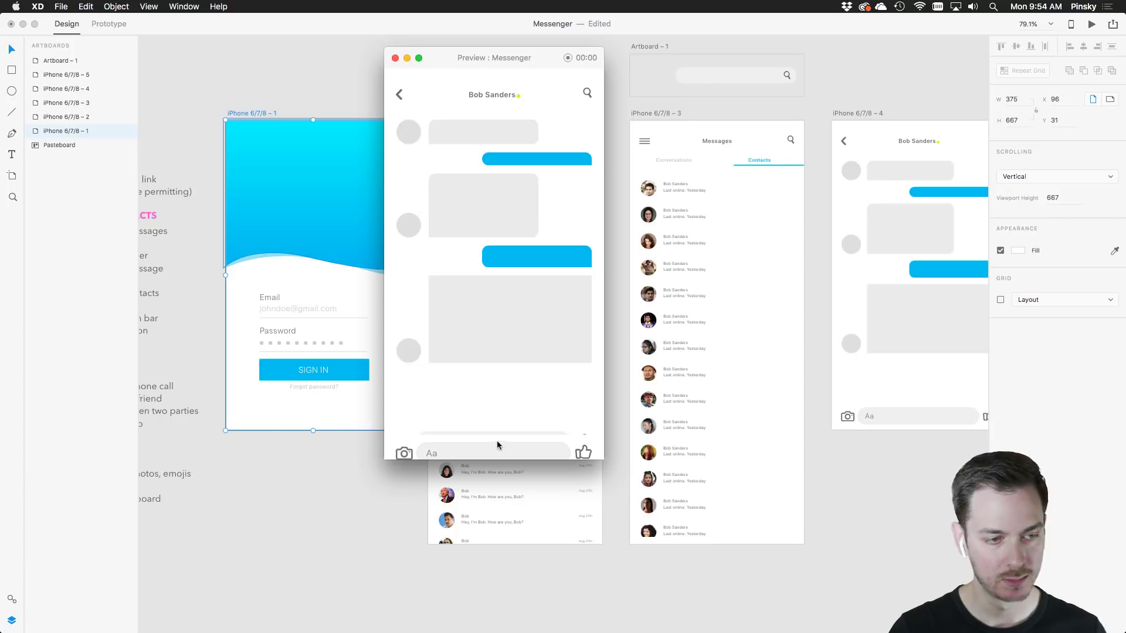
click(428, 113)
click(399, 94)
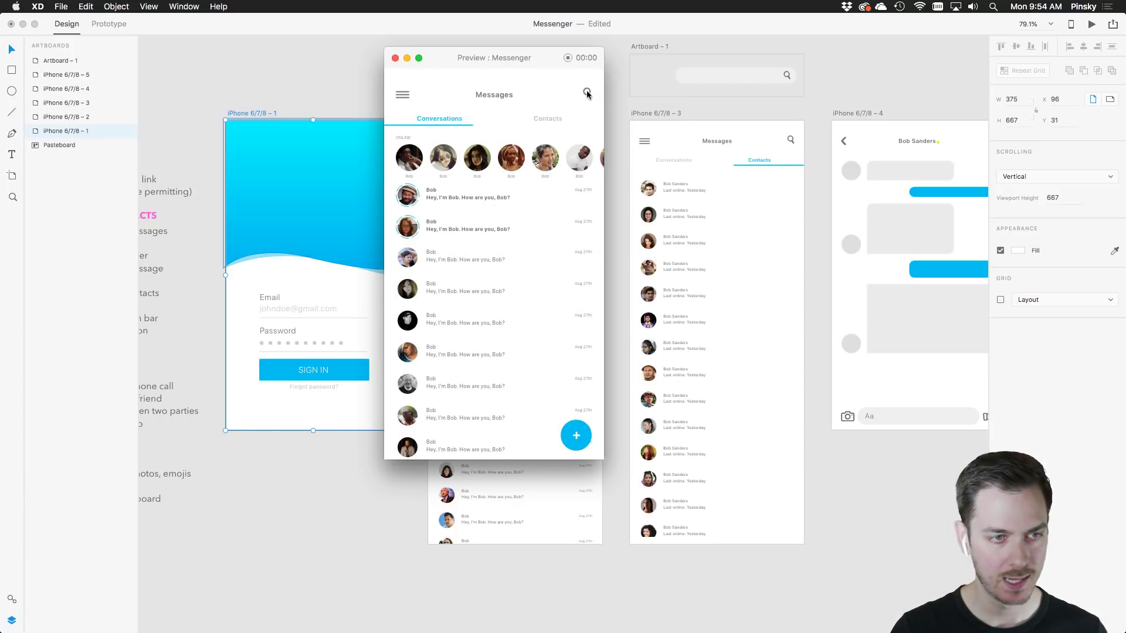
click(548, 119)
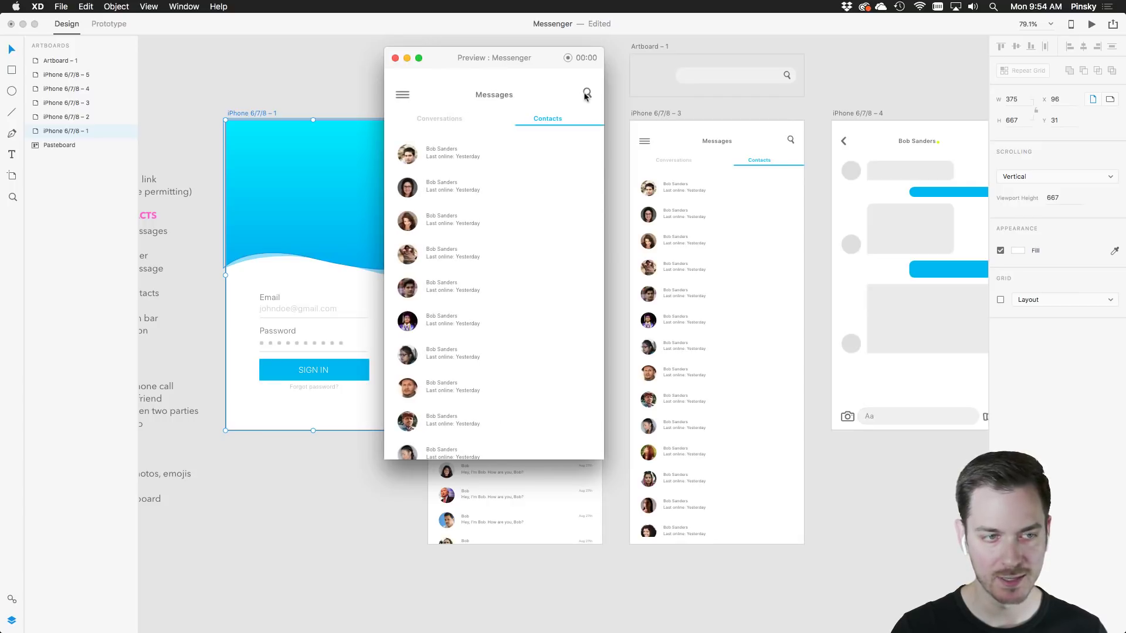
click(584, 96)
drag(545, 52, 530, 71)
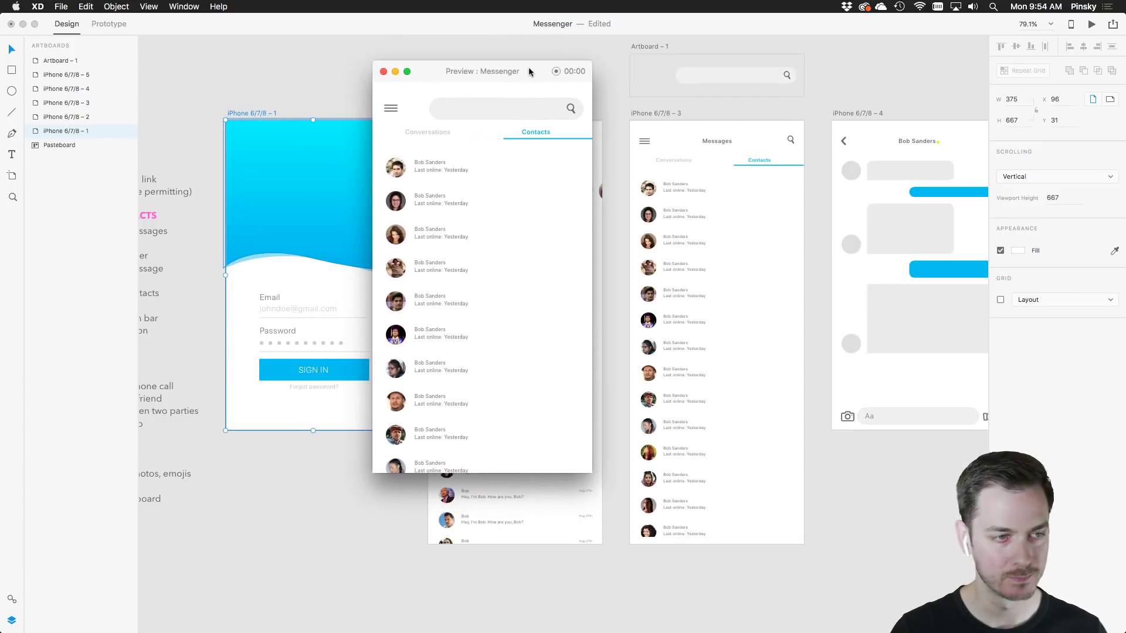
click(384, 71)
click(589, 141)
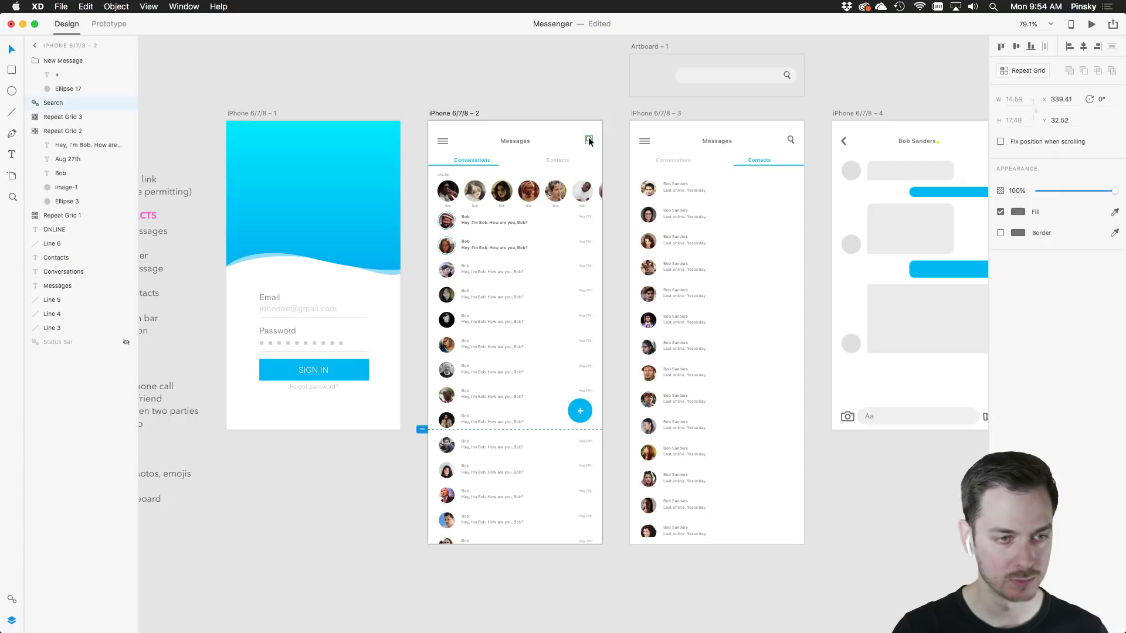
Link the Conversations search icon to Artboard – 1 as an overlay and test it in preview
click(108, 23)
drag(597, 140, 657, 75)
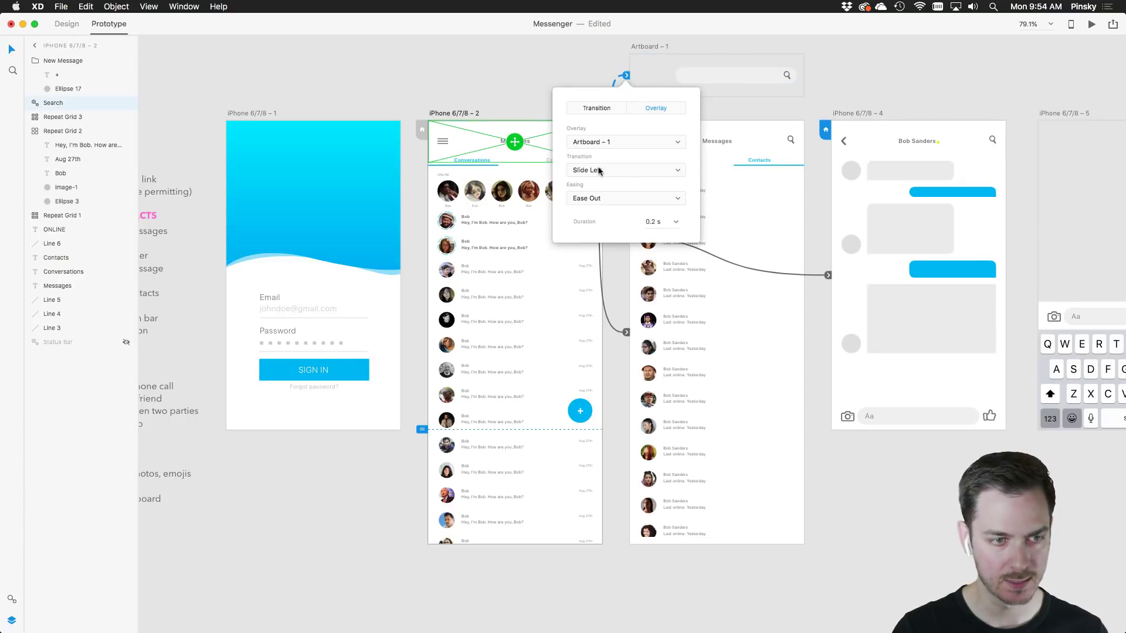
click(1093, 25)
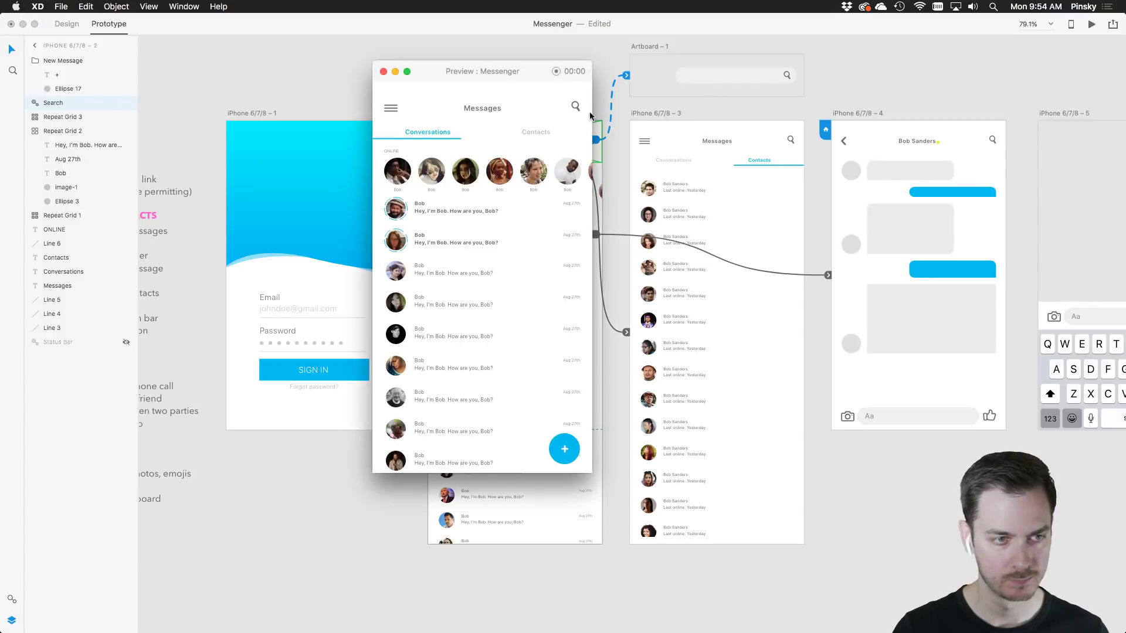
click(578, 112)
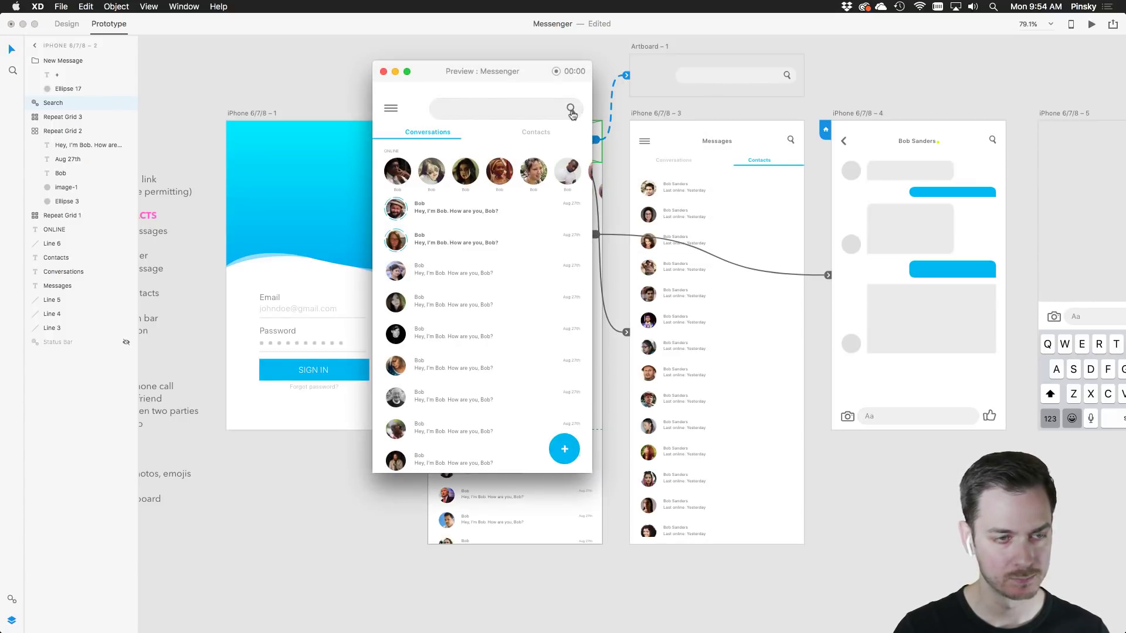
click(533, 112)
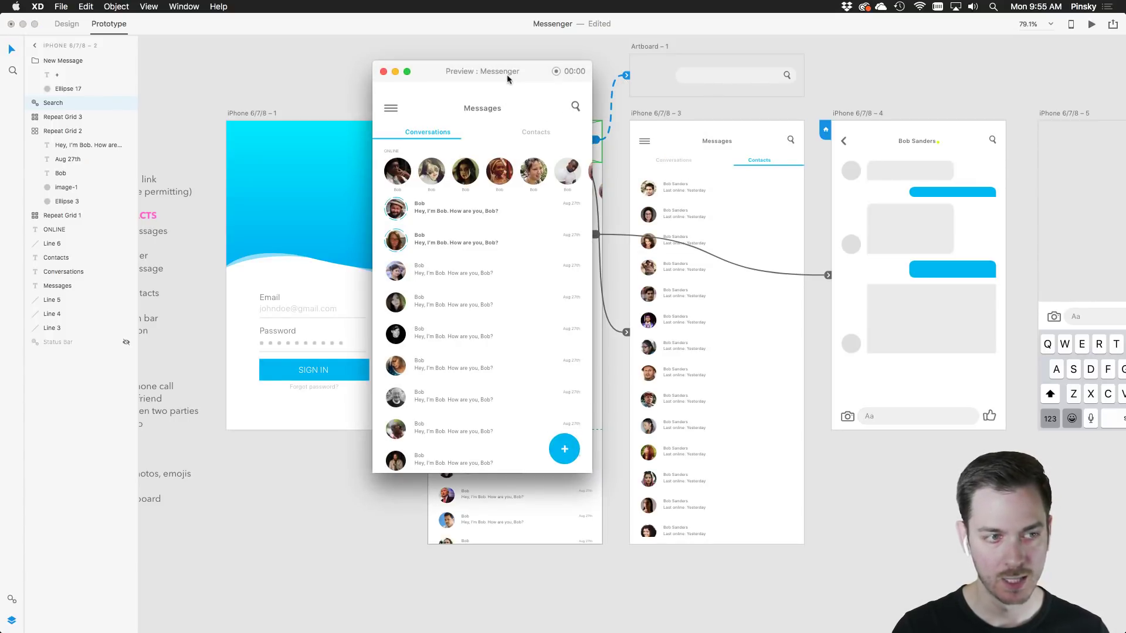
click(265, 113)
click(263, 112)
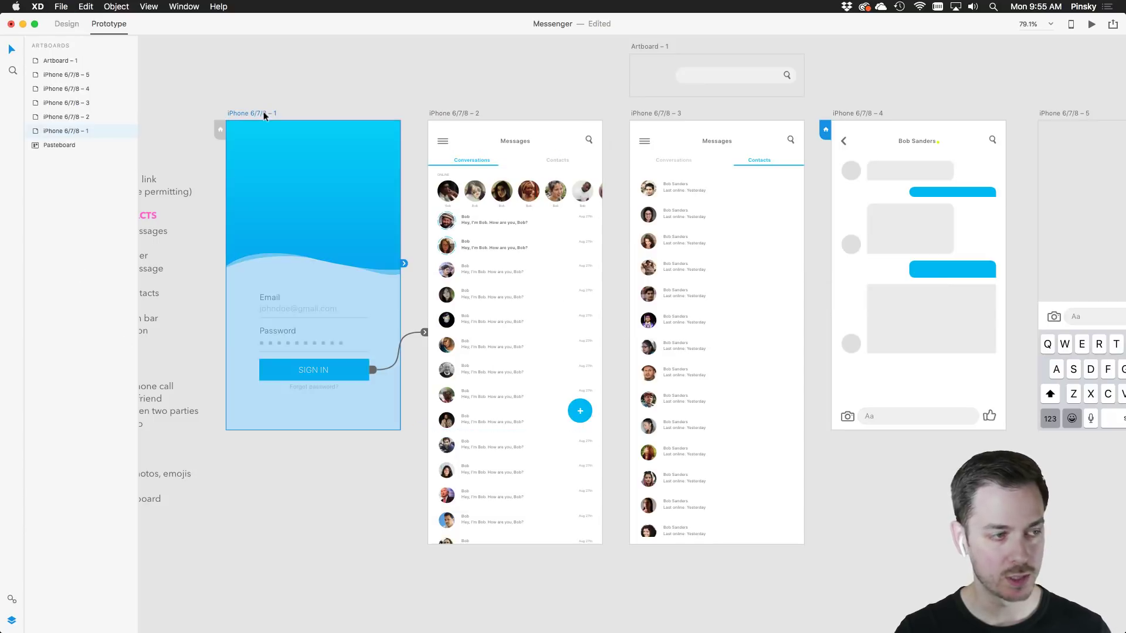
Publish the prototype as a public link with comments and hotspot hints enabled
click(1113, 23)
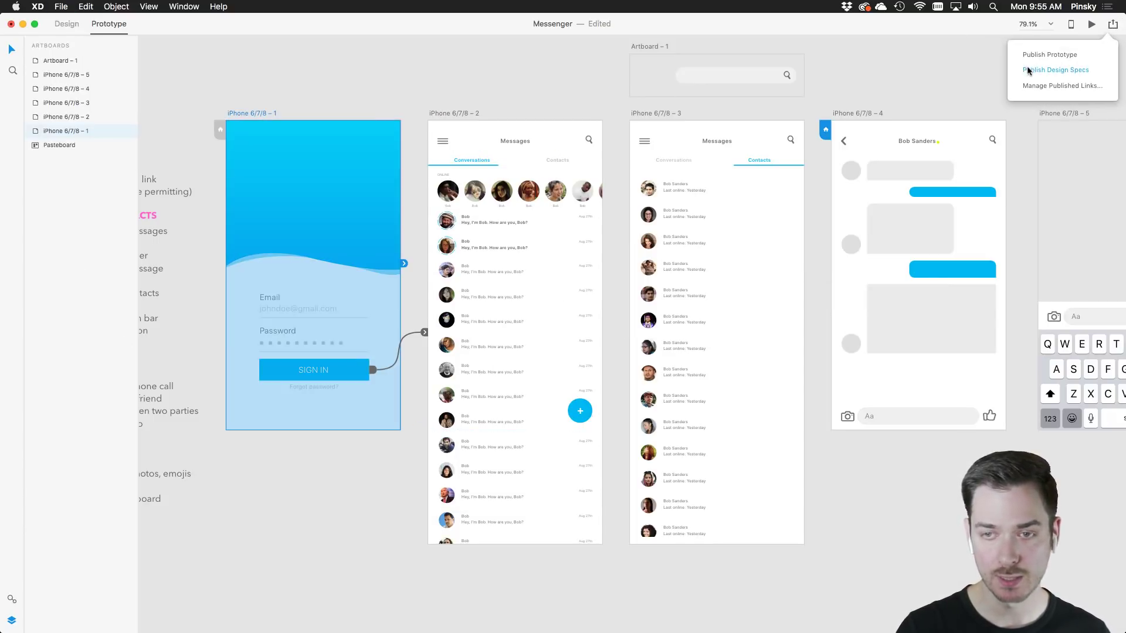
click(1062, 56)
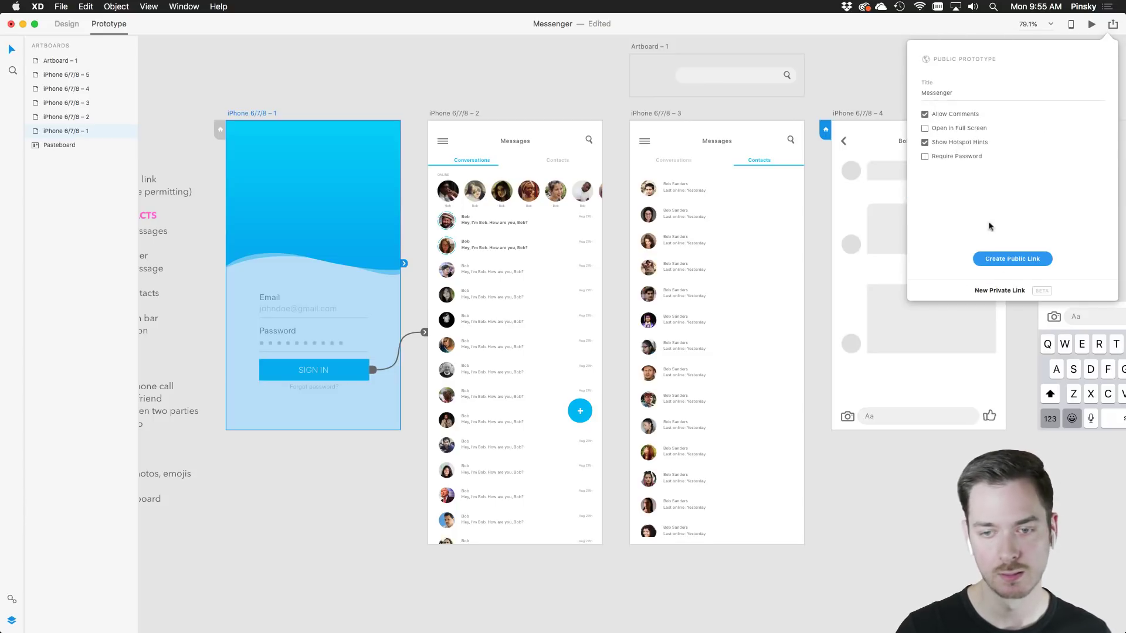
click(1007, 261)
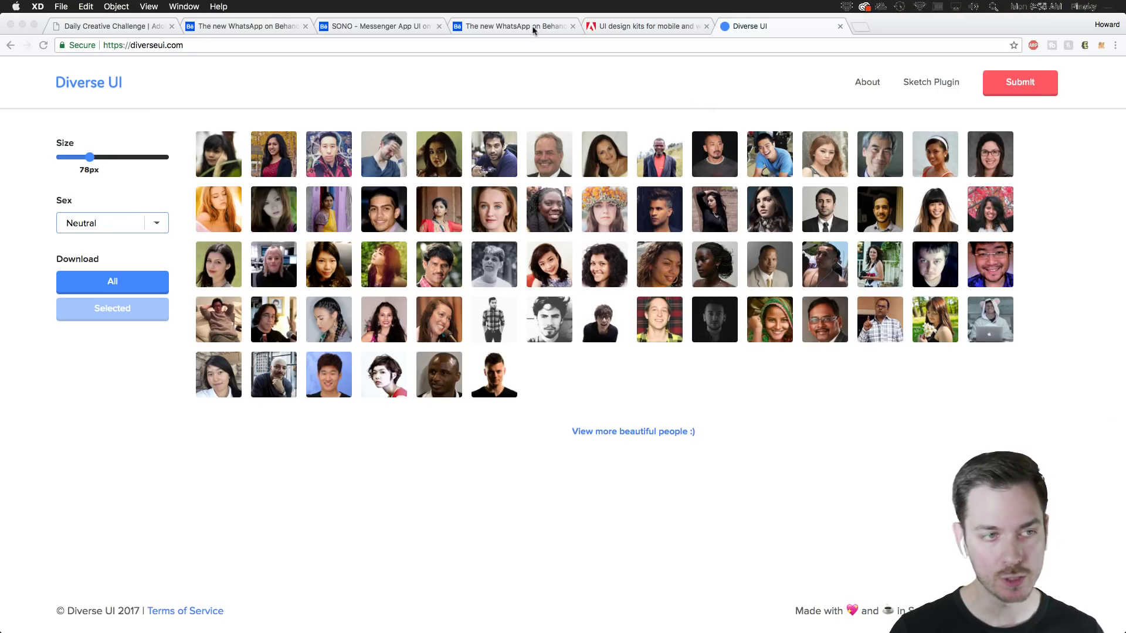
click(362, 27)
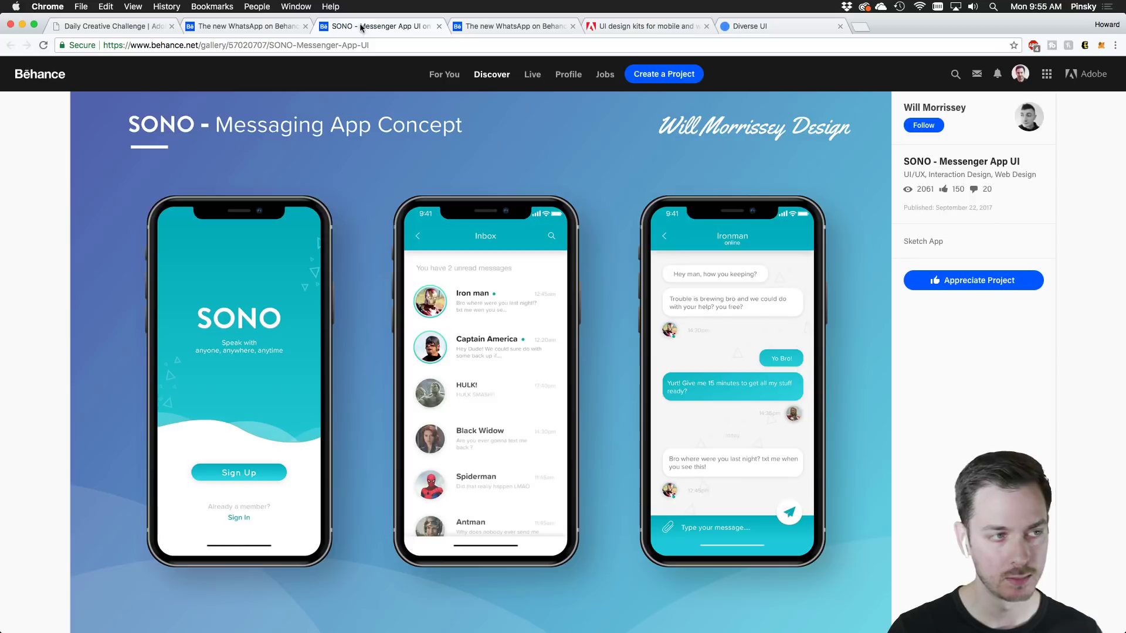
Start a new Behance project with an Embed Media box and copy the XD prototype's embed code
click(669, 81)
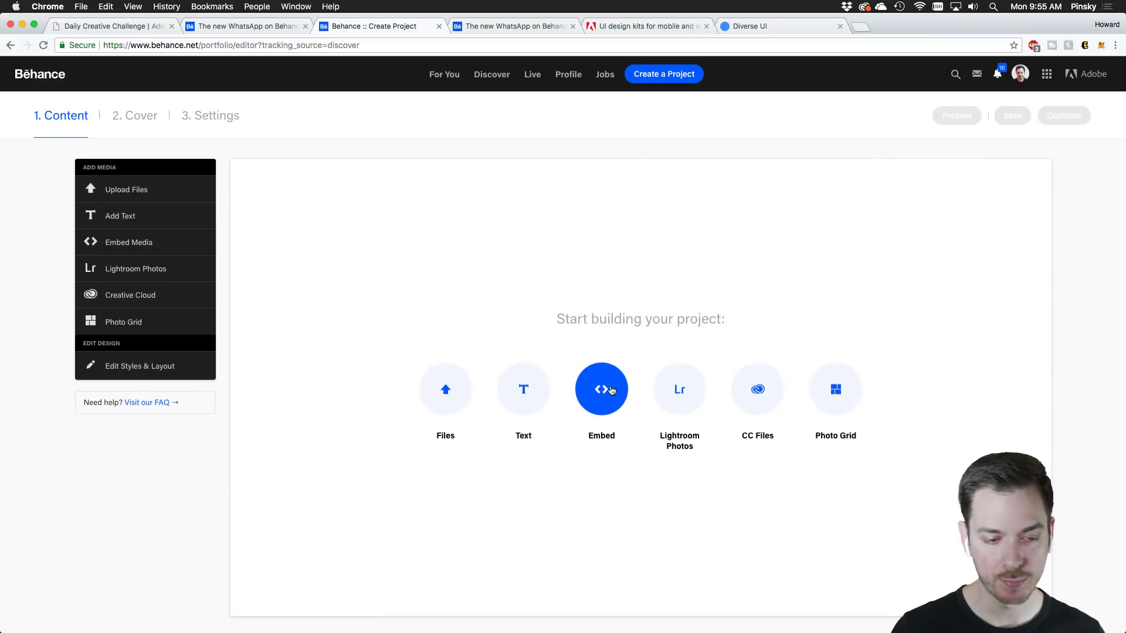
click(607, 398)
key(super+Tab)
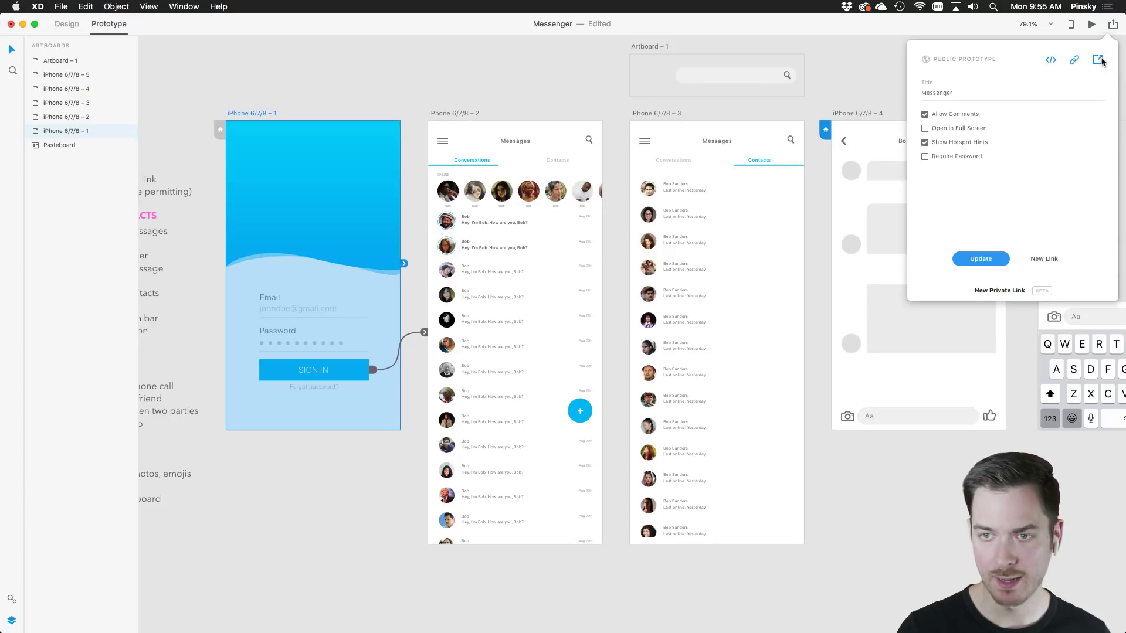
click(1051, 60)
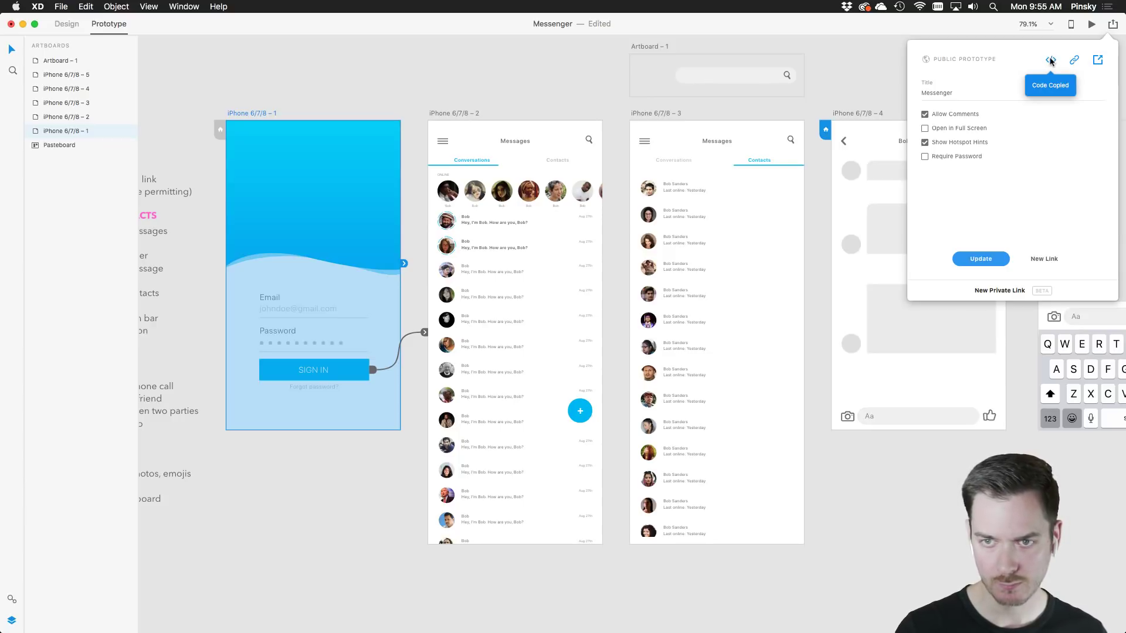
key(super+Tab)
click(559, 316)
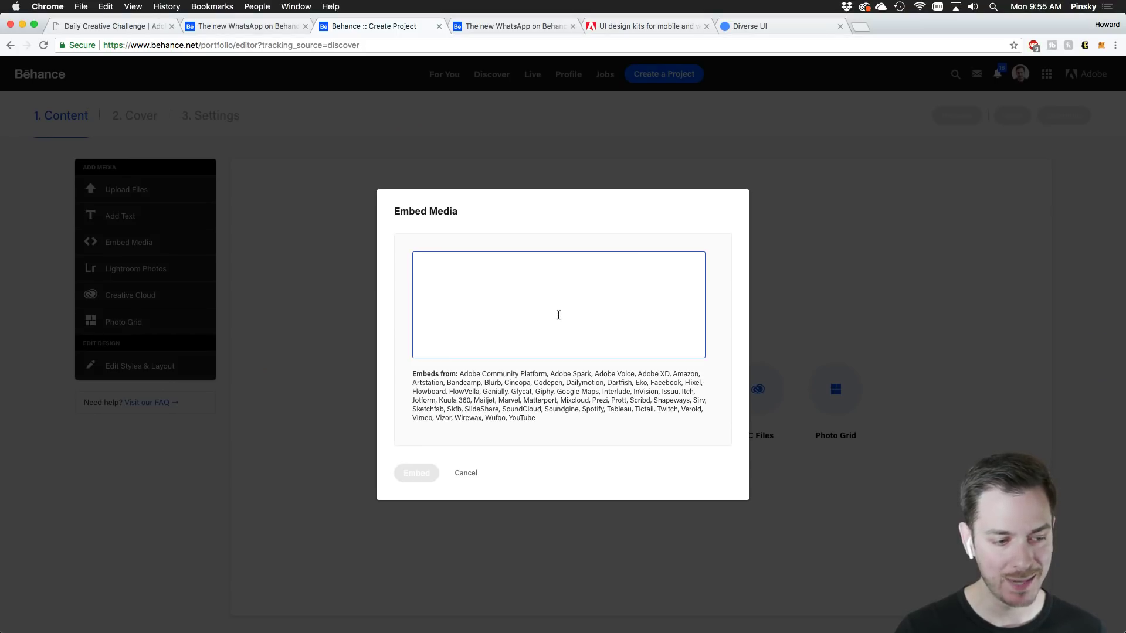
Paste the prototype's iframe code and embed it in the Behance project
key(super+v)
click(416, 473)
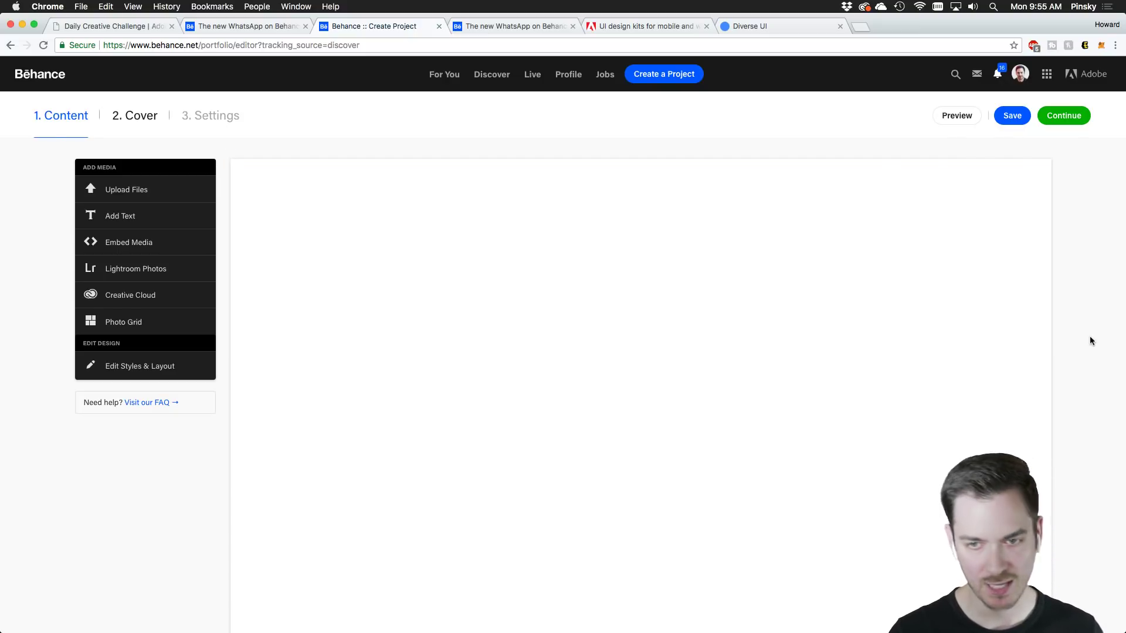
key(super+Tab)
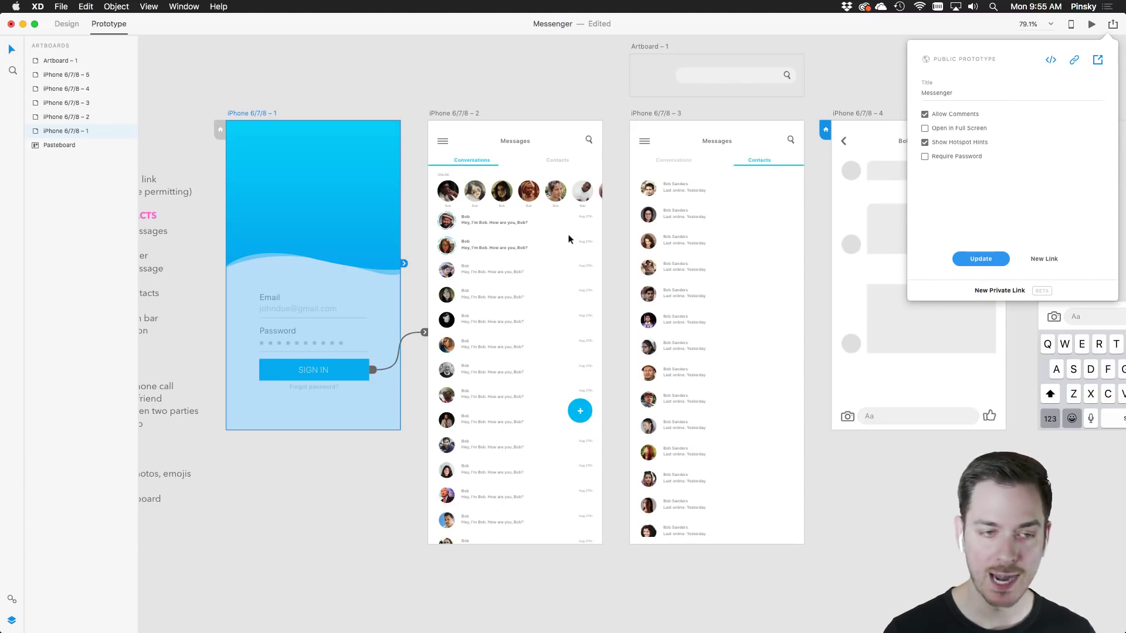
Close the share panel and pan to the feature notes beside the screens
click(615, 228)
drag(472, 228, 575, 160)
click(574, 154)
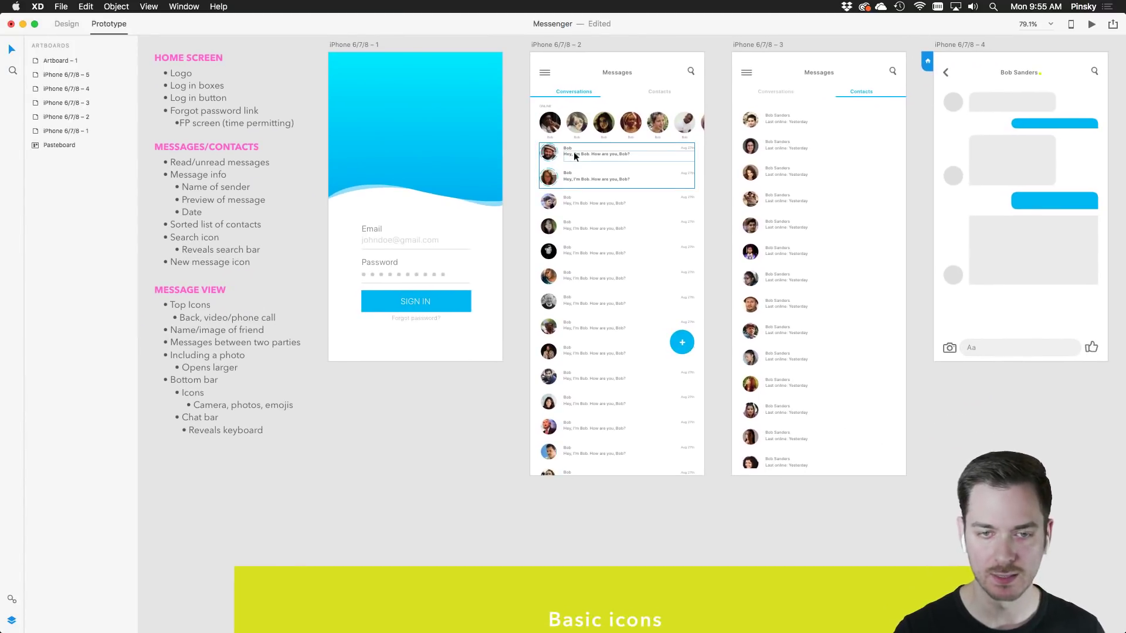